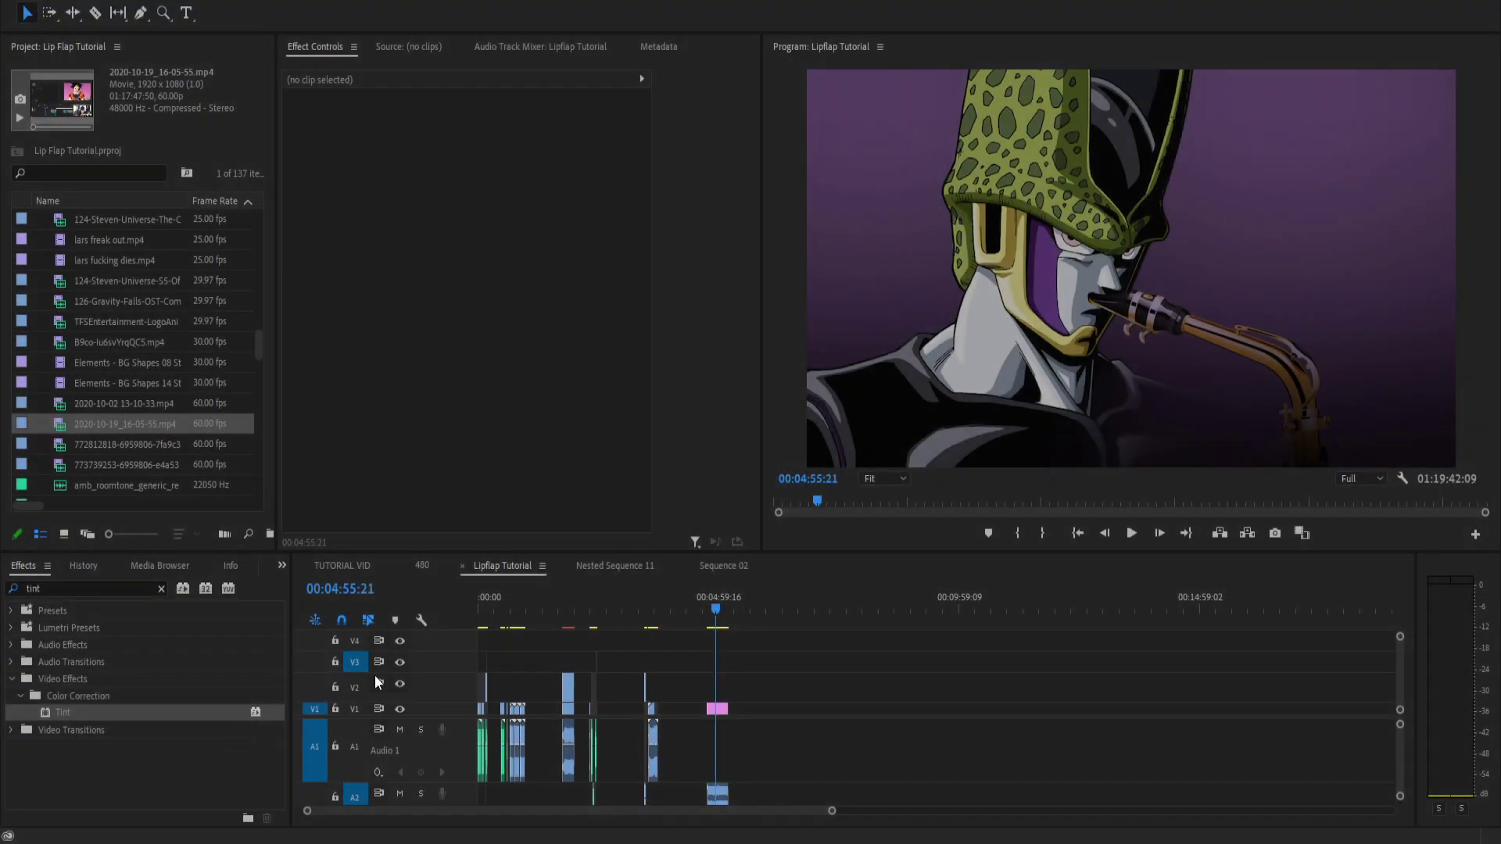
Play the finished lip-sync example from the start of the Lipflap Tutorial sequence in a maximized program preview.
click(789, 663)
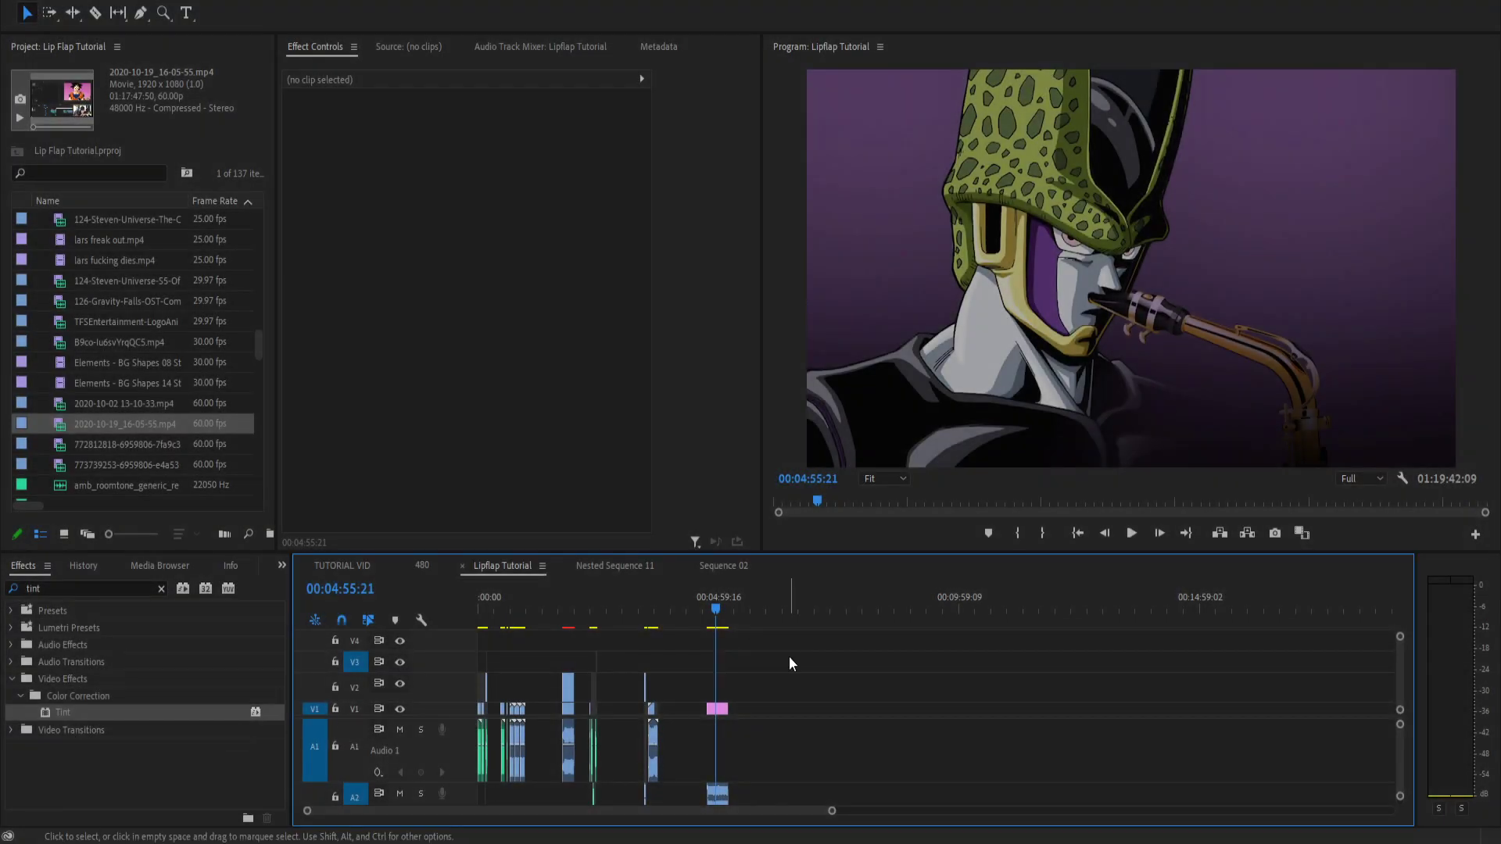
key(Home)
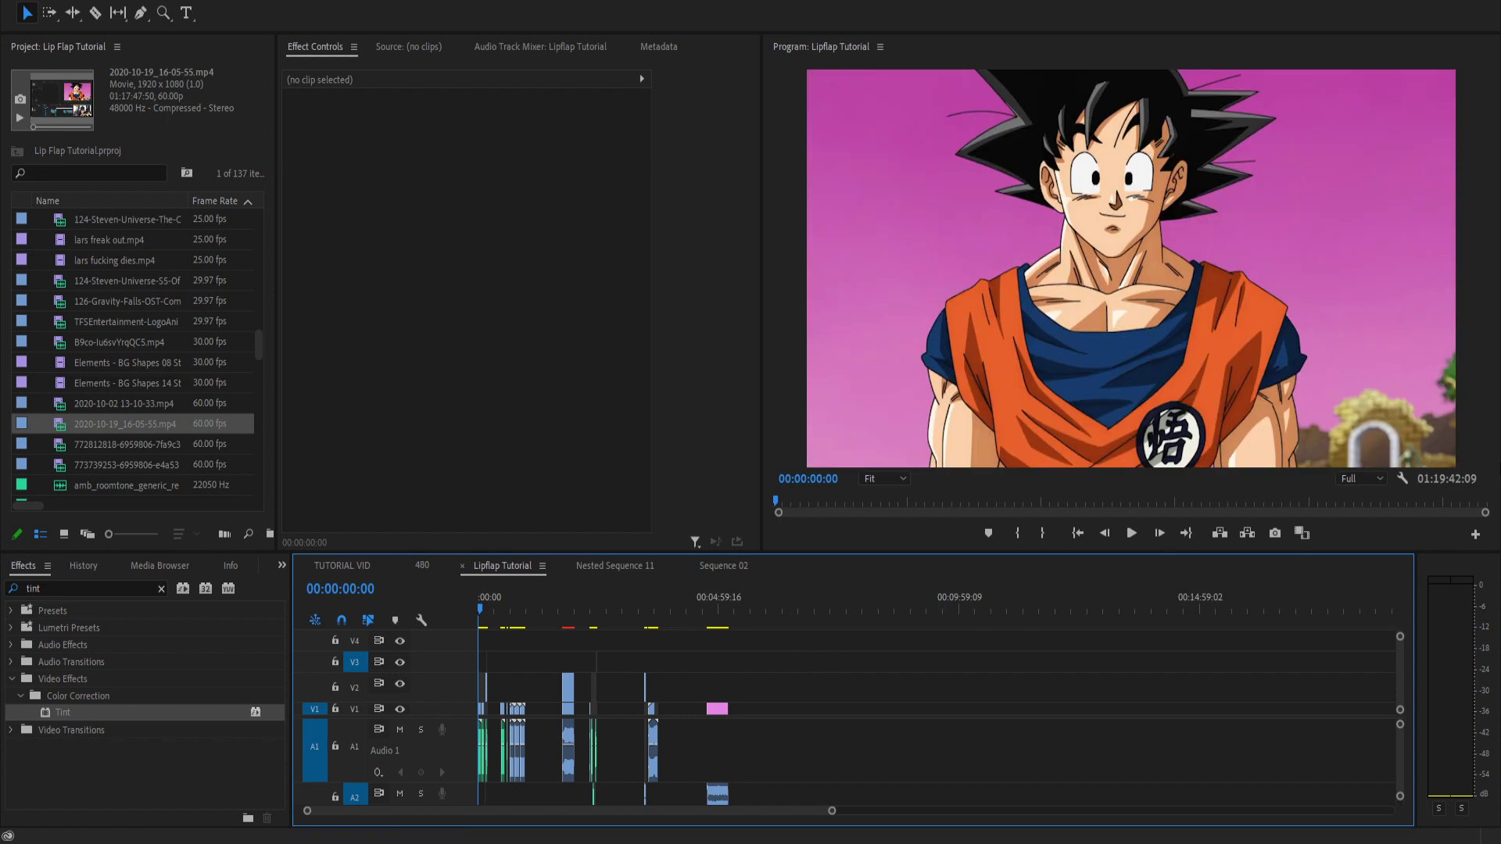
key(grave)
key(space)
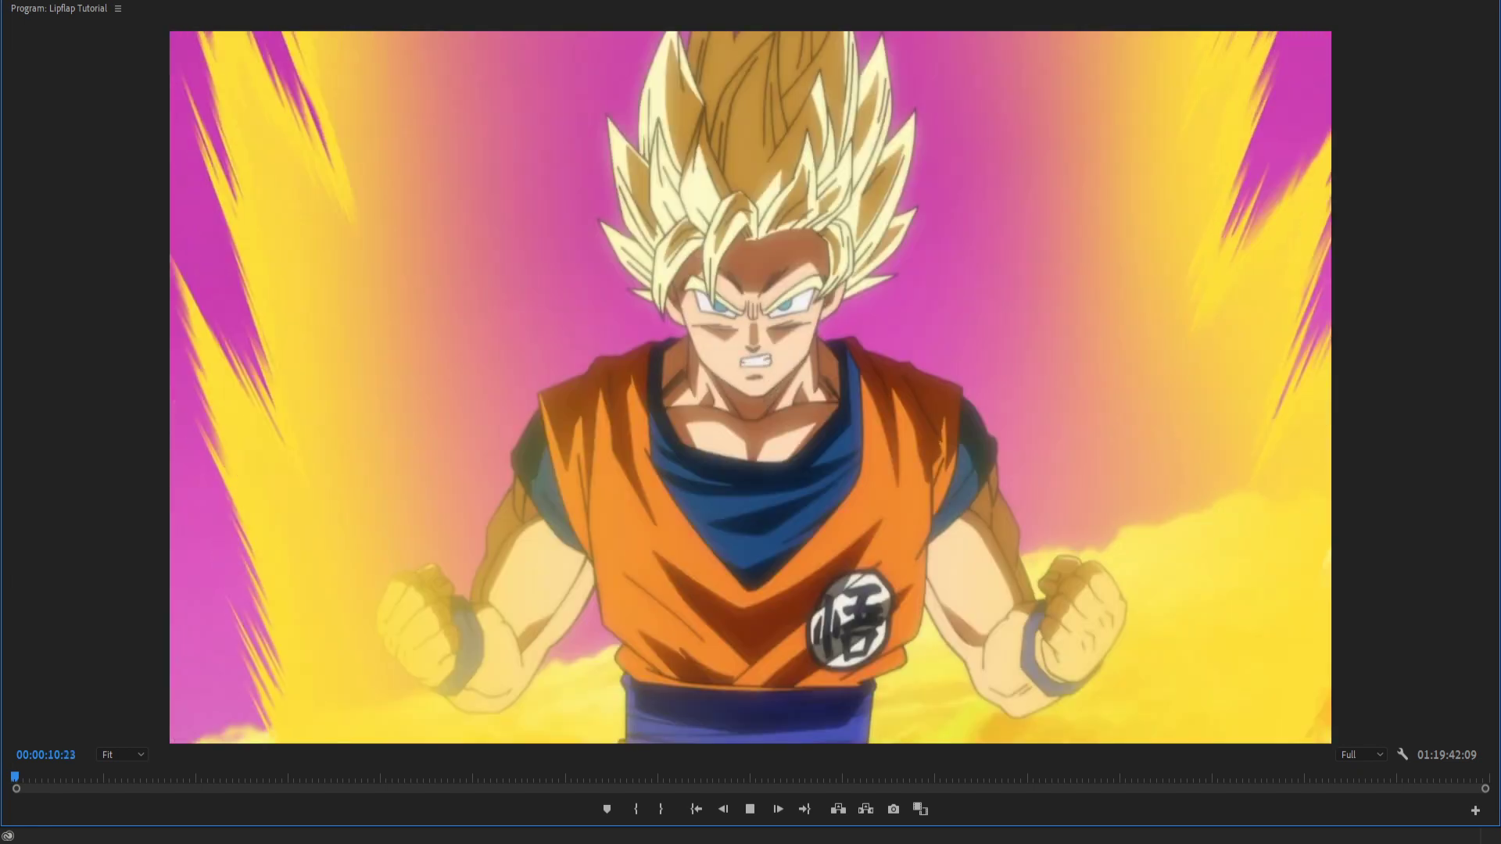
key(space)
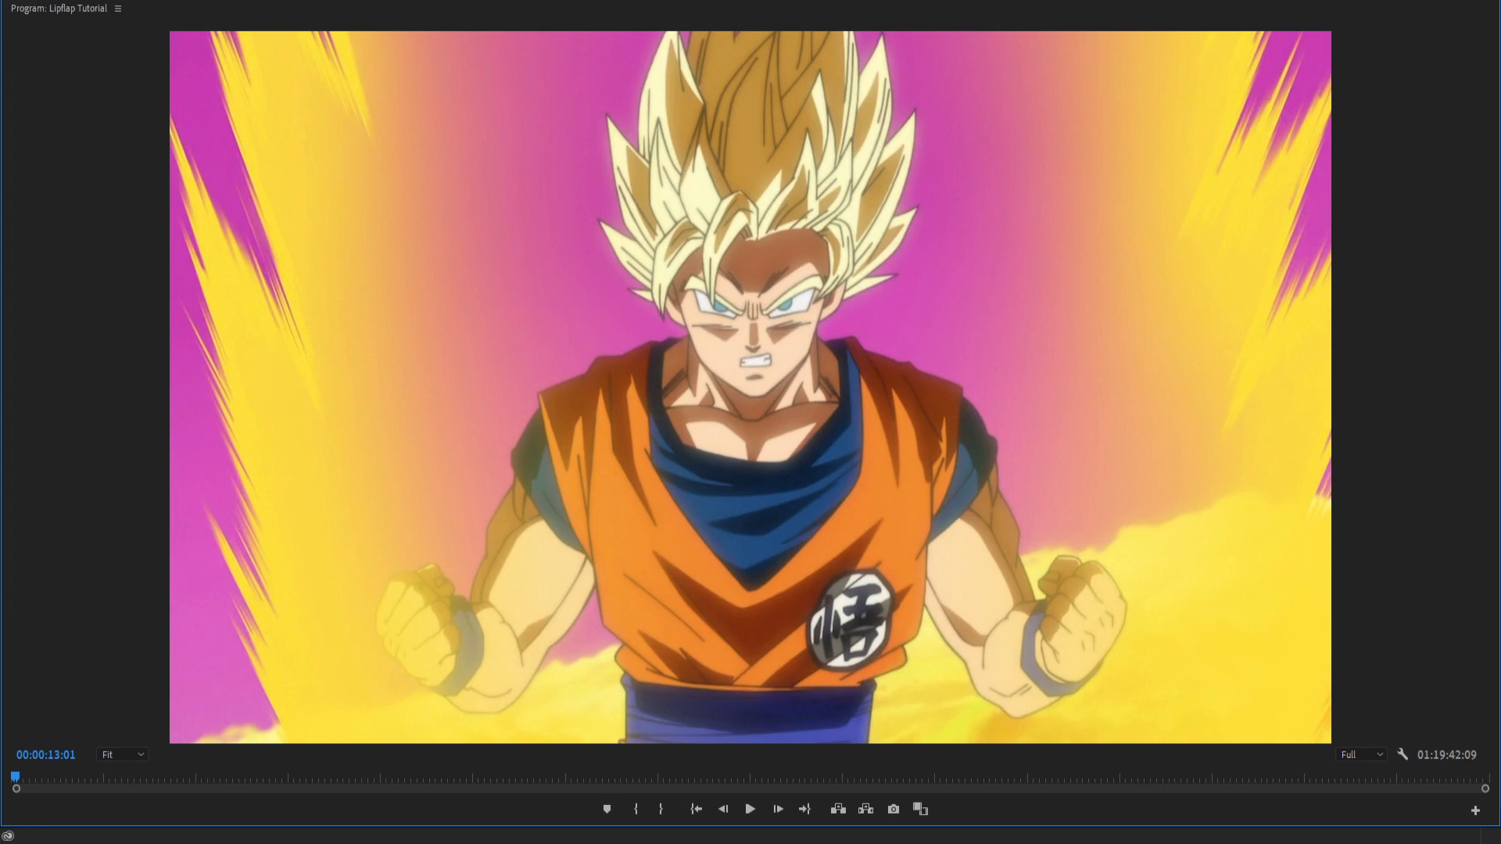
key(space)
key(grave)
Play the unedited Dragon Ball Super - 005.mp4 clip with its dialogue from the clip's start at 00:00:28:20.
key(minus)
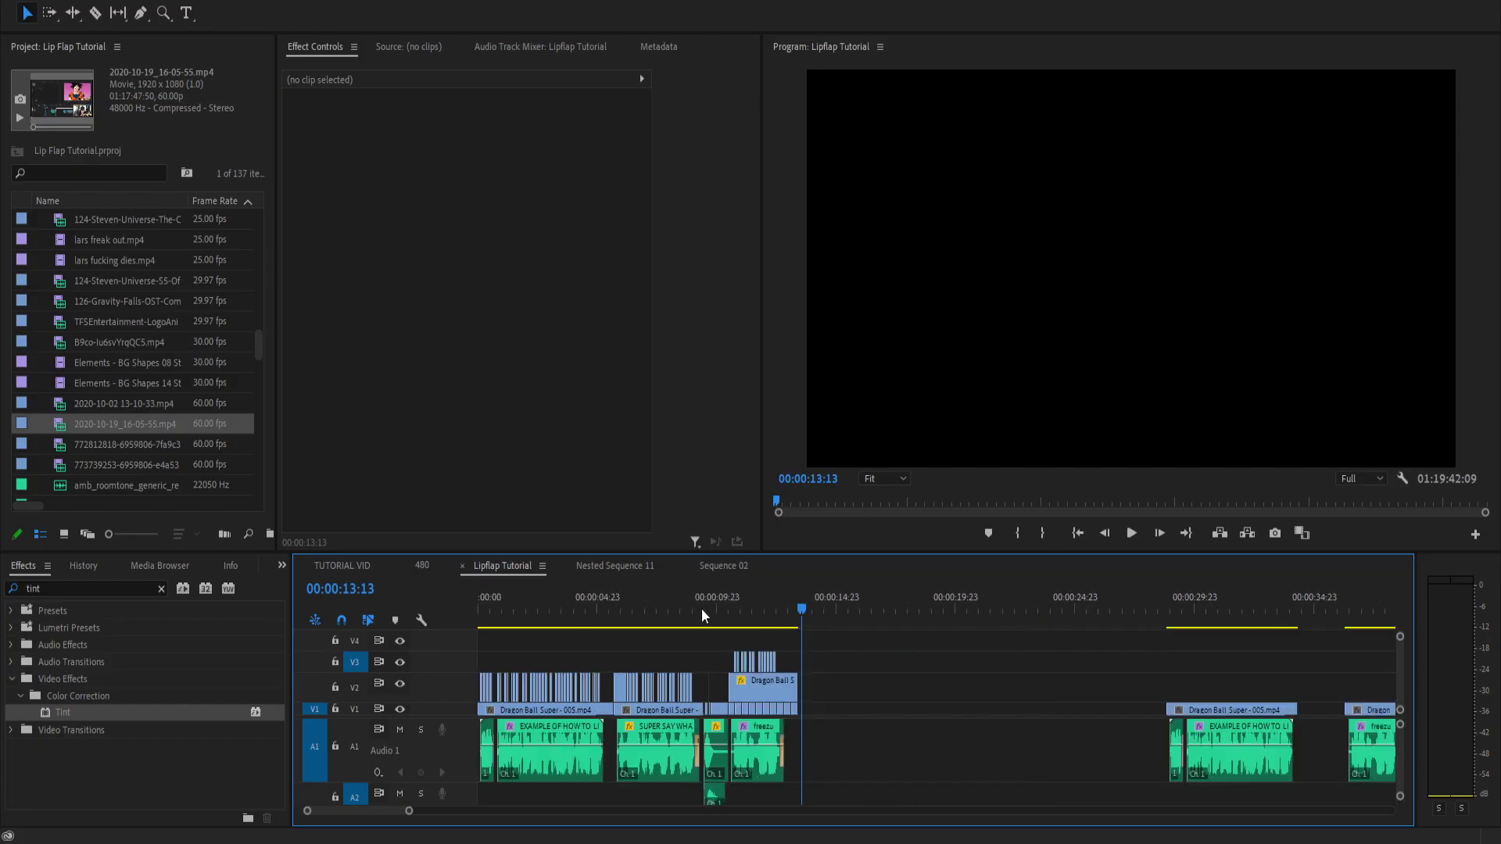
key(minus)
click(507, 608)
click(940, 616)
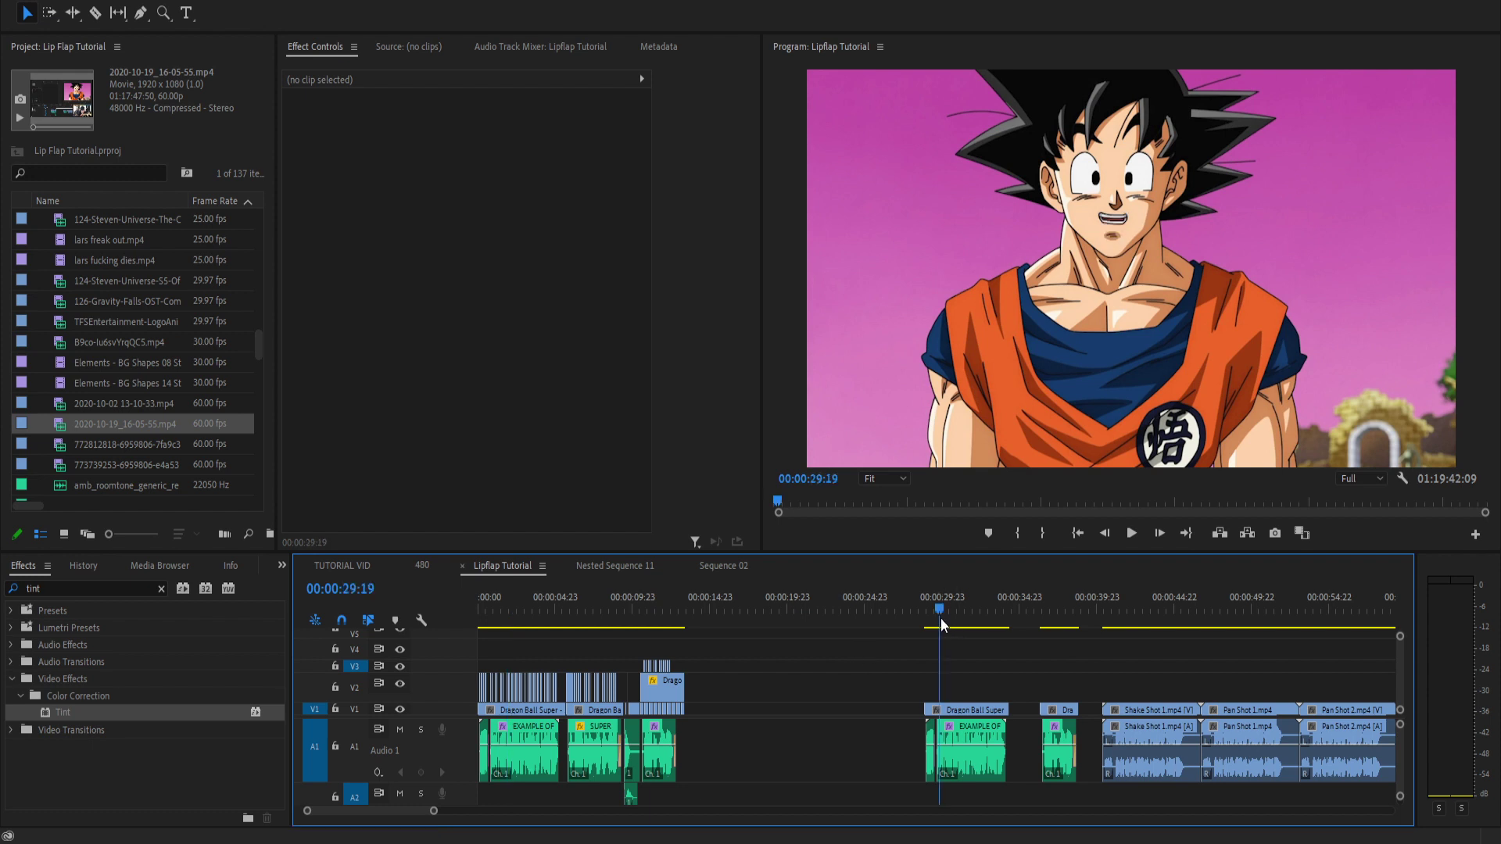
click(981, 709)
scroll(980, 703, up, 4)
drag(762, 616, 845, 614)
click(768, 608)
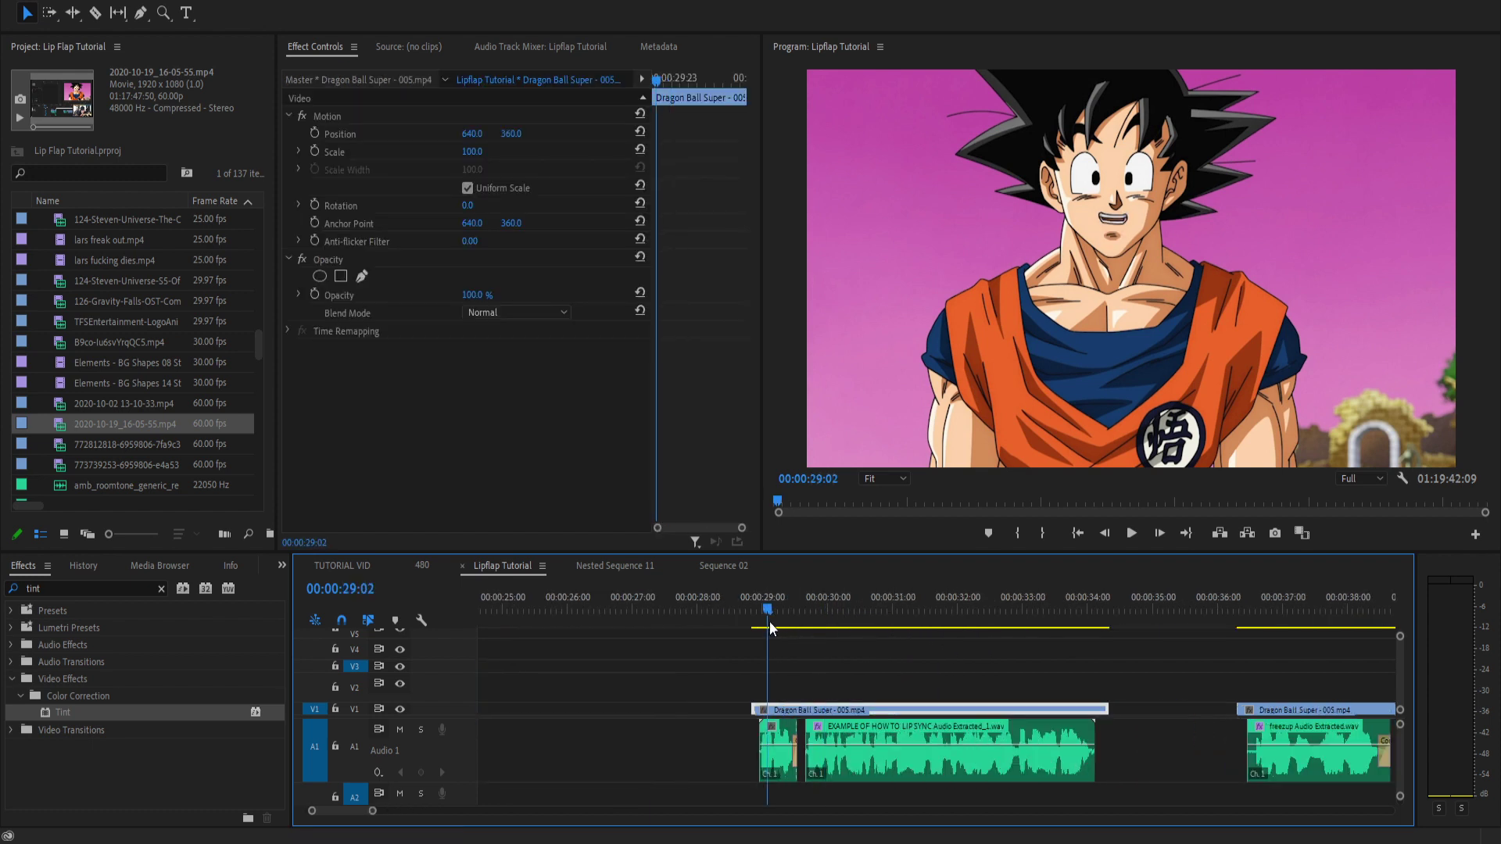
key(equal)
key(equal)
click(715, 611)
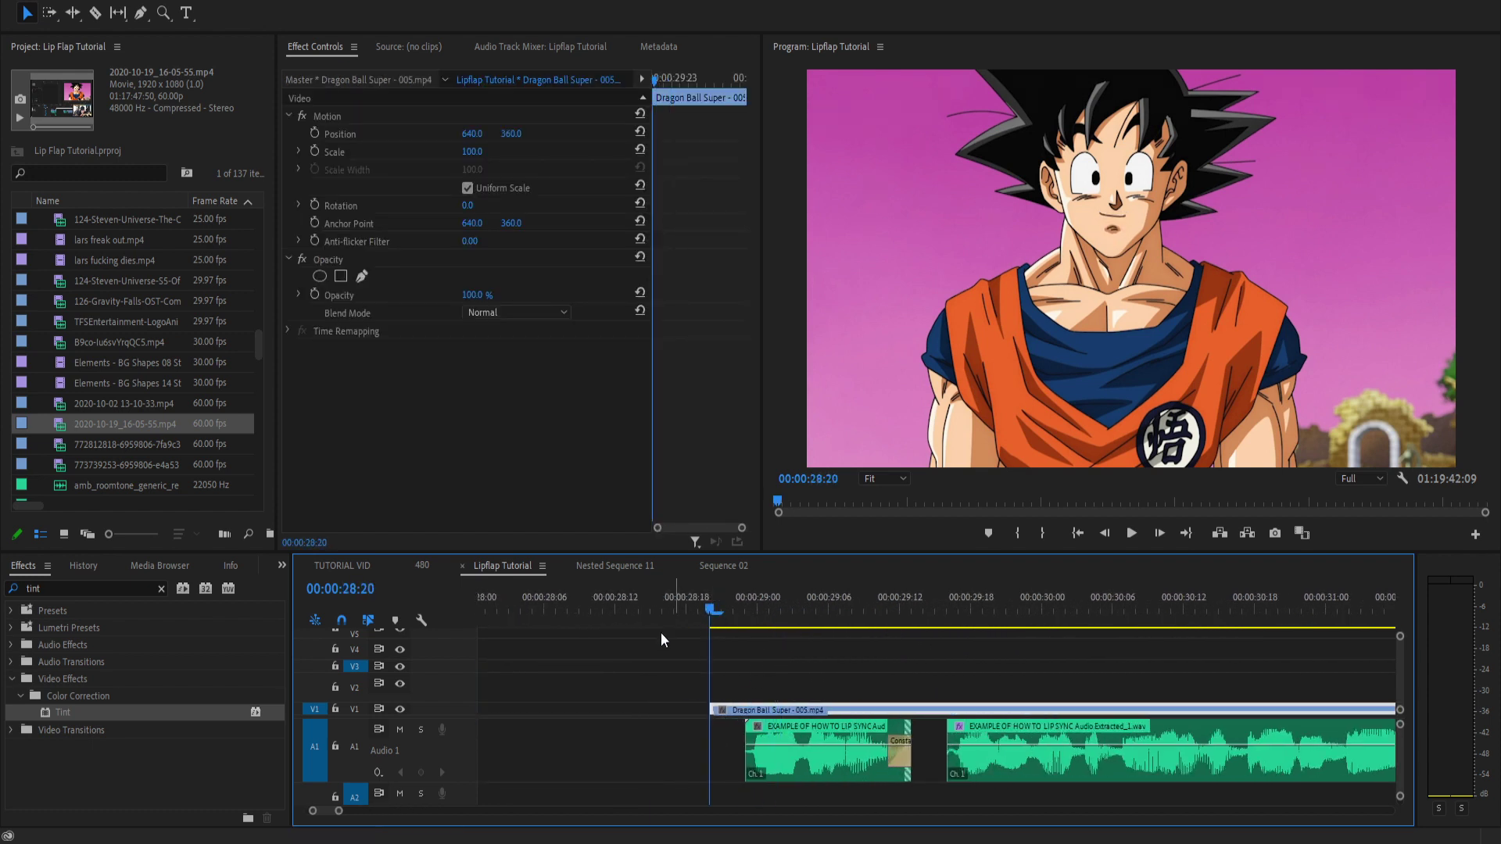
scroll(526, 673, down, 2)
key(space)
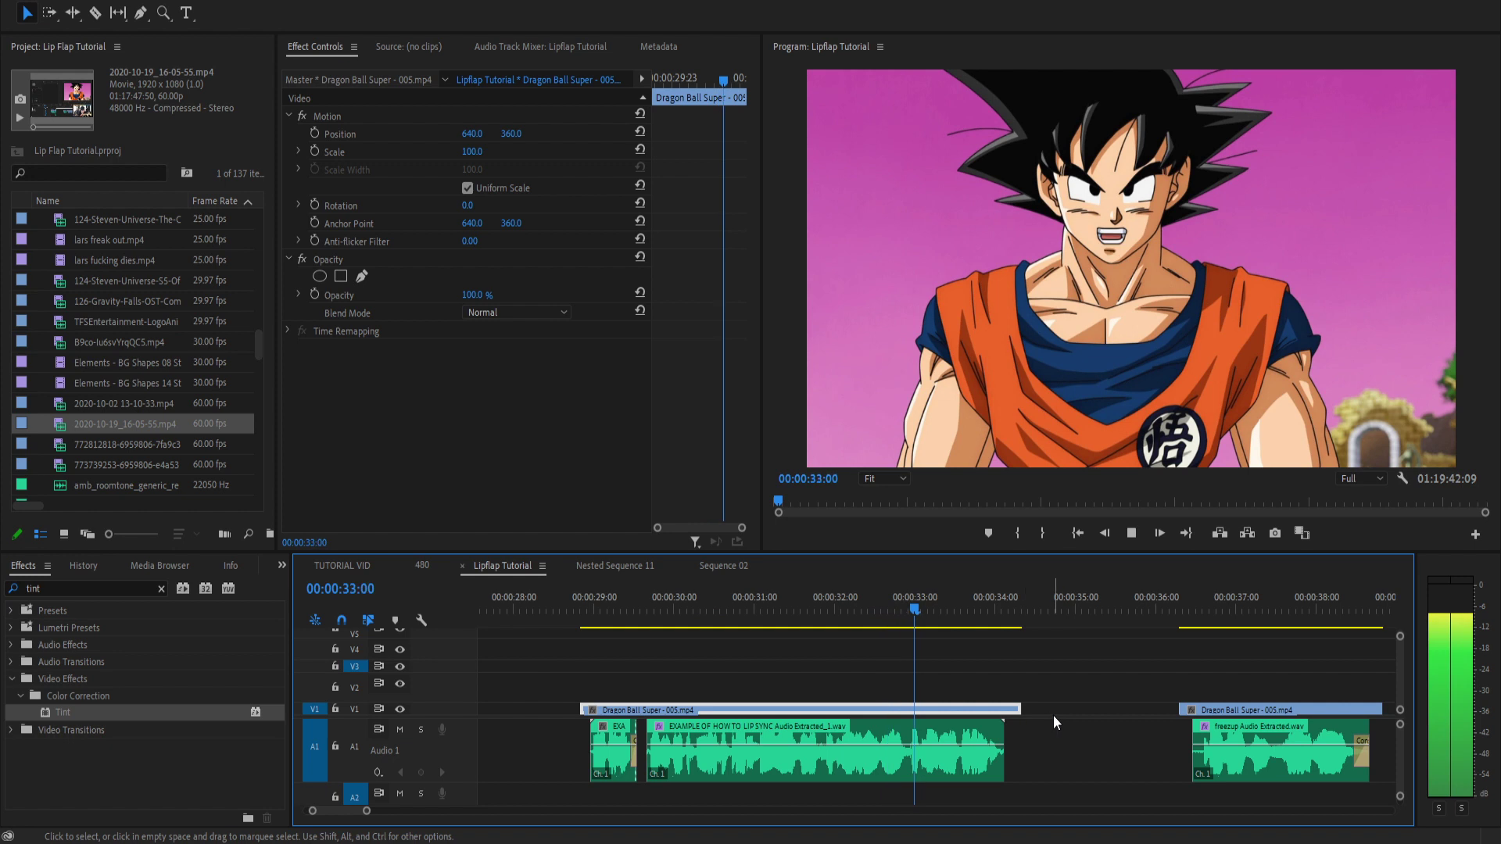
key(space)
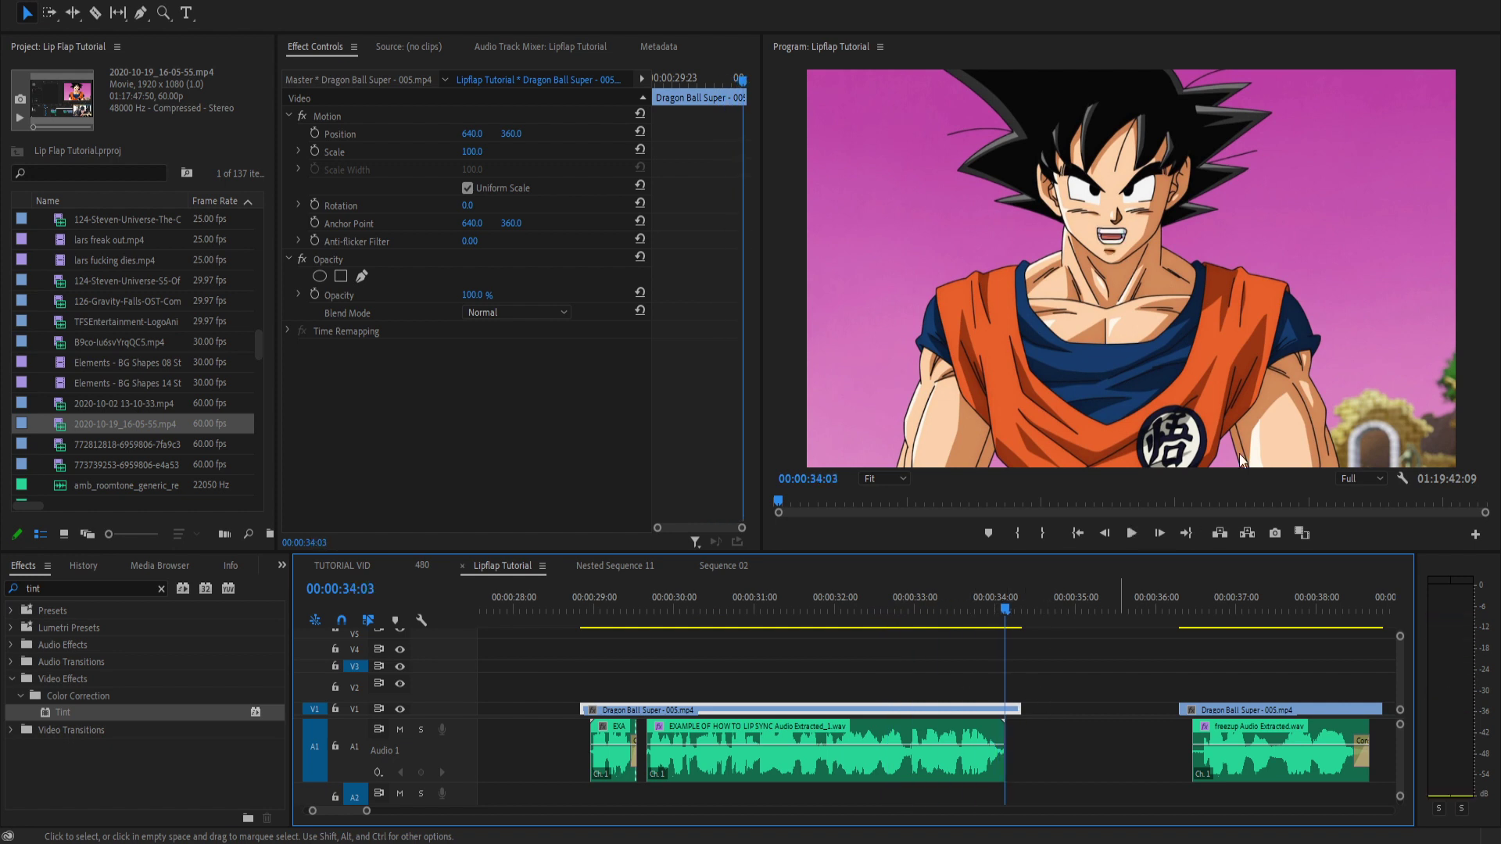
Duplicate the Dragon Ball Super - 005.mp4 clip at 00:00:28:20 from V1 onto V2, directly above the original.
click(586, 608)
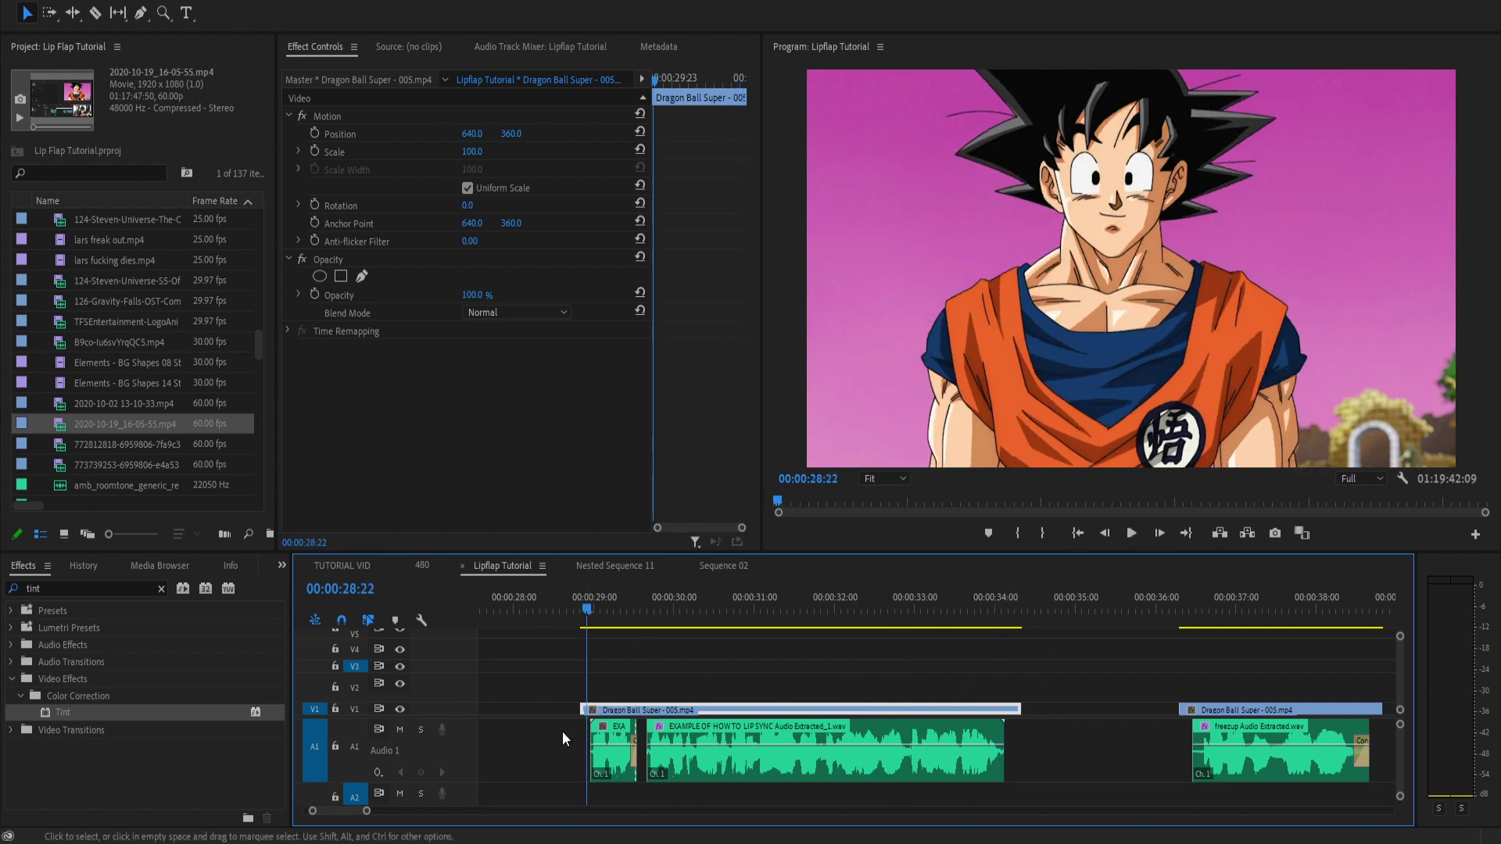
scroll(565, 716, up, 5)
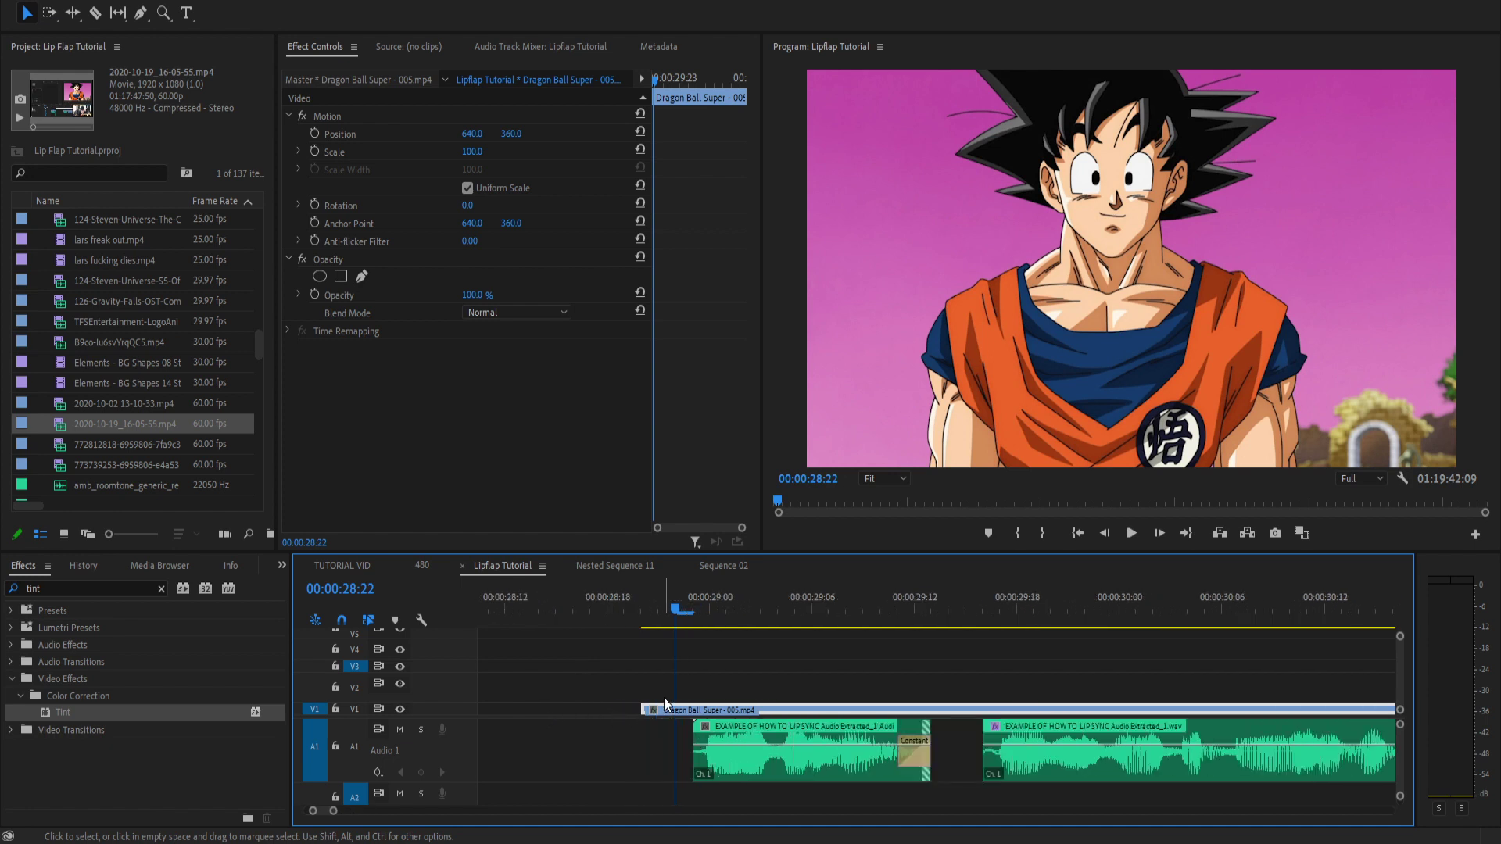
scroll(667, 708, up, 1)
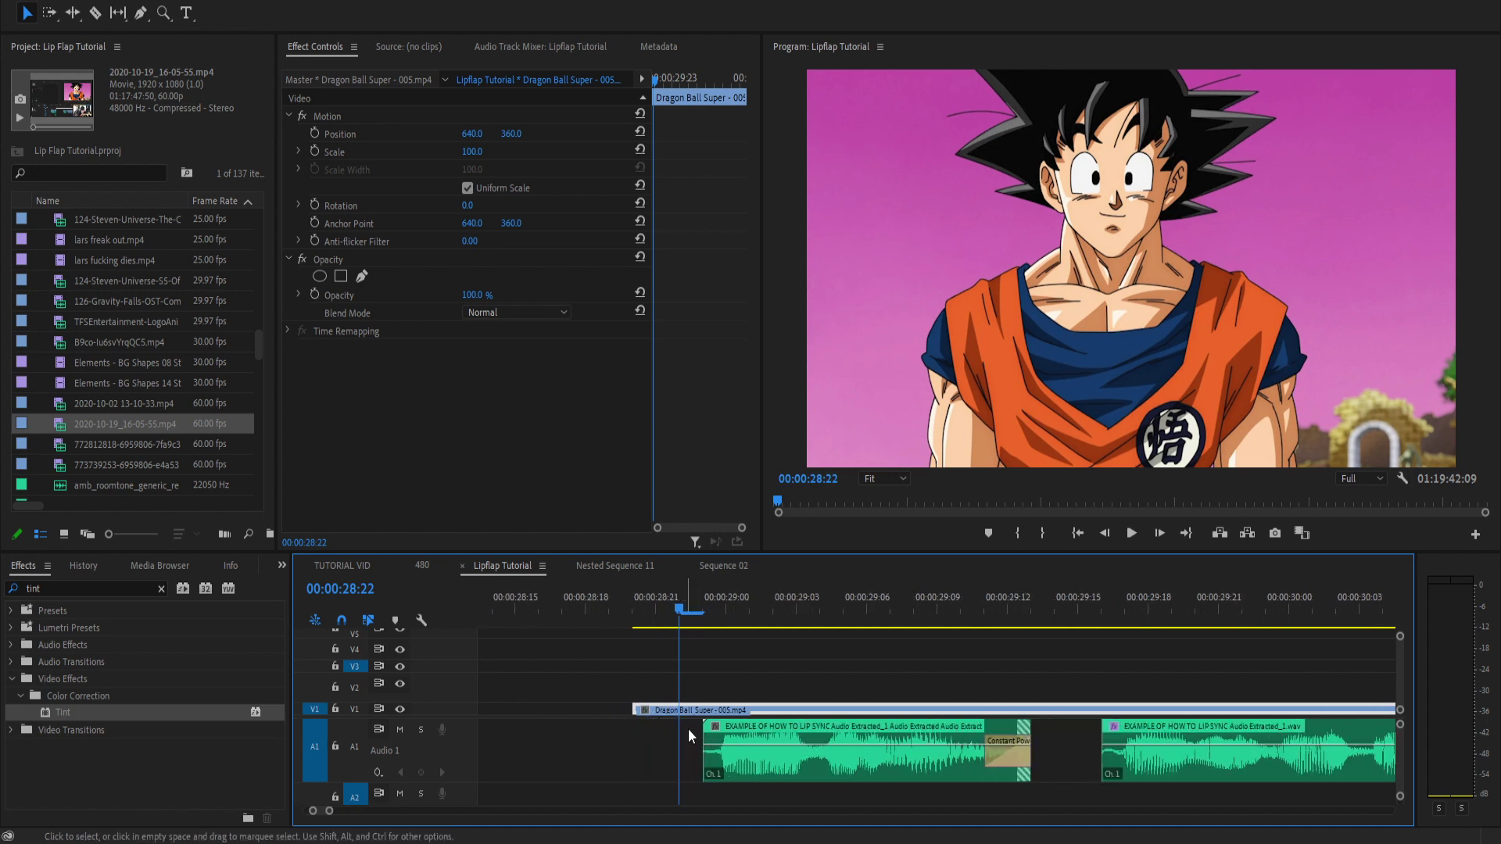
drag(714, 708, 718, 690)
click(645, 612)
scroll(781, 647, down, 3)
scroll(720, 651, up, 2)
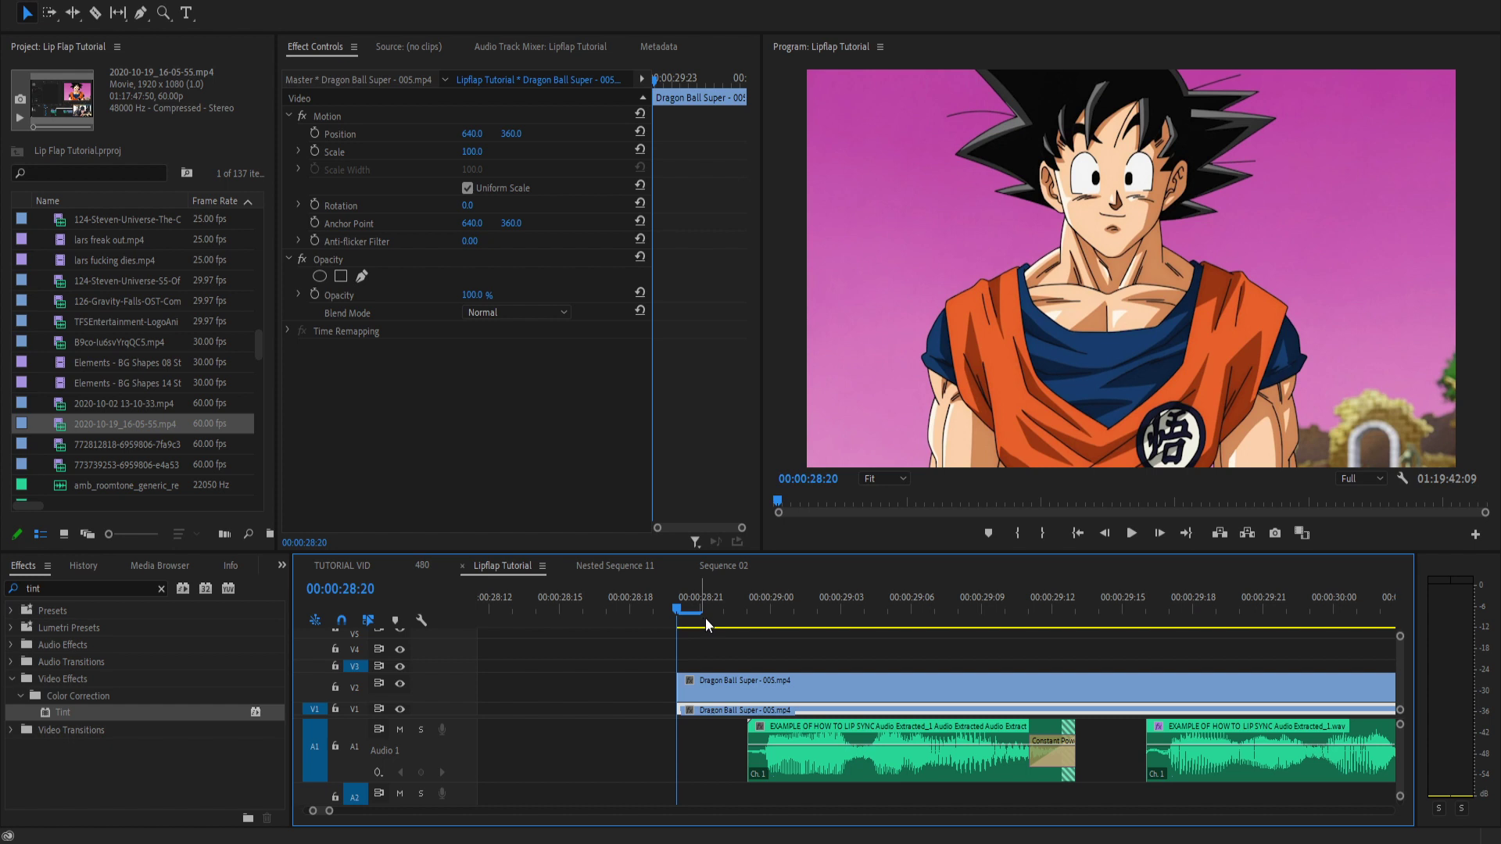
Mute audio track A1 and step frame by frame through the mouth positions between 00:00:28:22 and 00:00:29:02 in a maximized preview.
click(399, 730)
drag(687, 610, 742, 604)
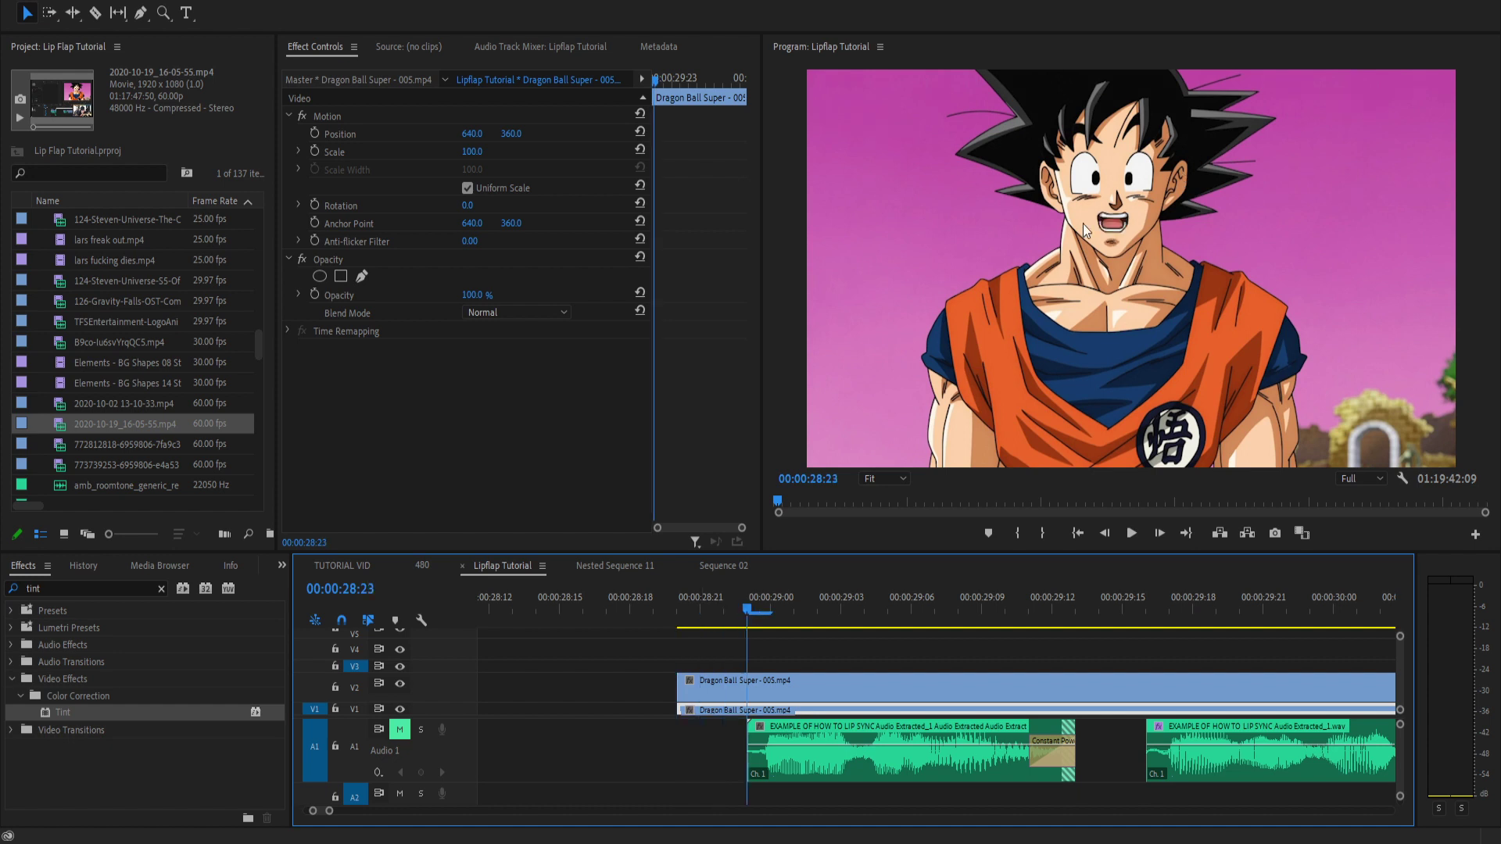
key(grave)
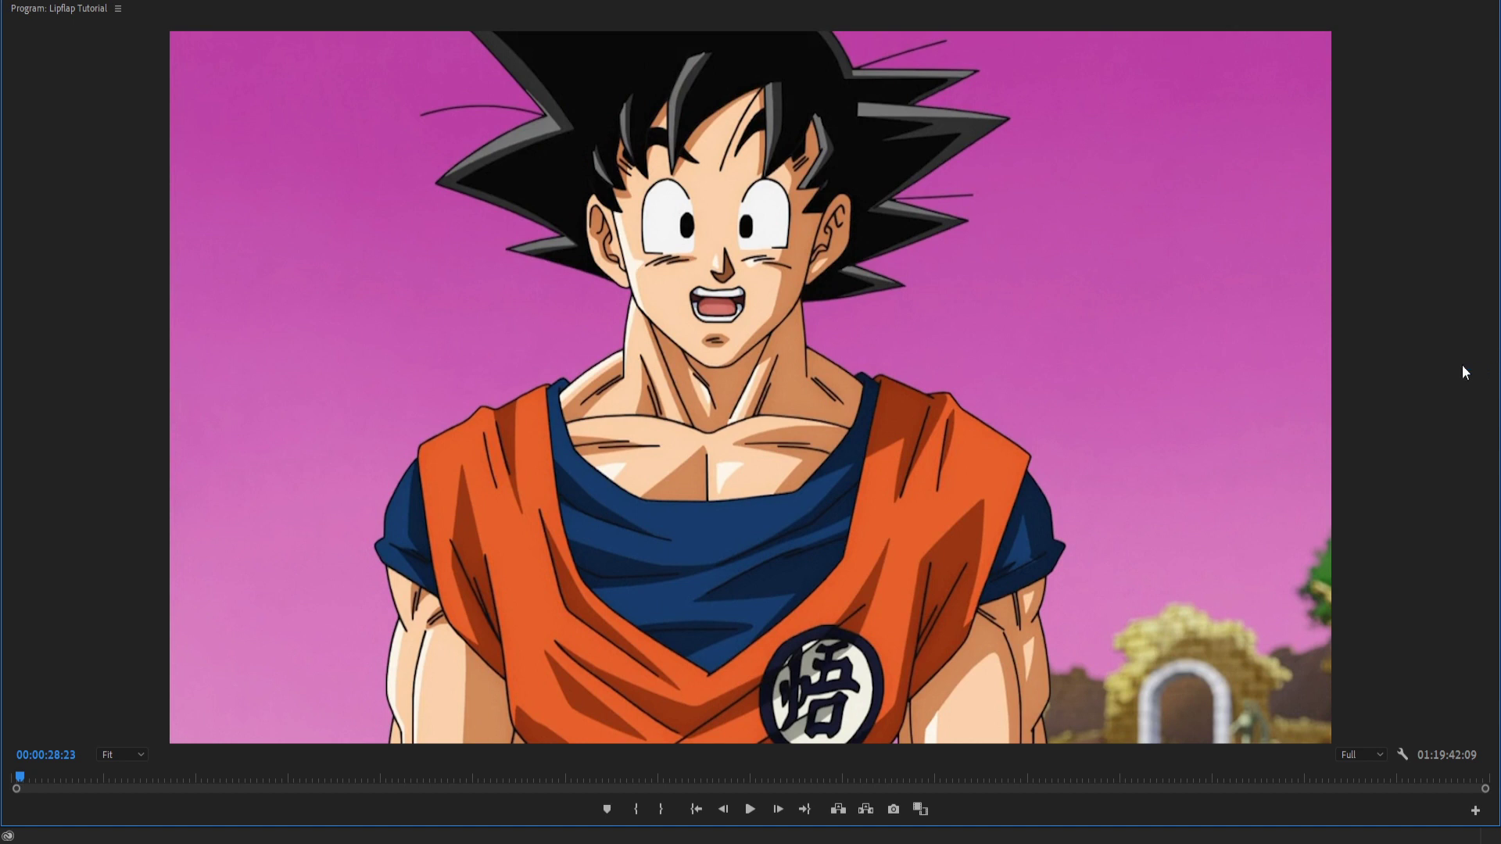
click(1225, 396)
key(Left)
key(Right)
key(Left)
key(Right)
key(Right)
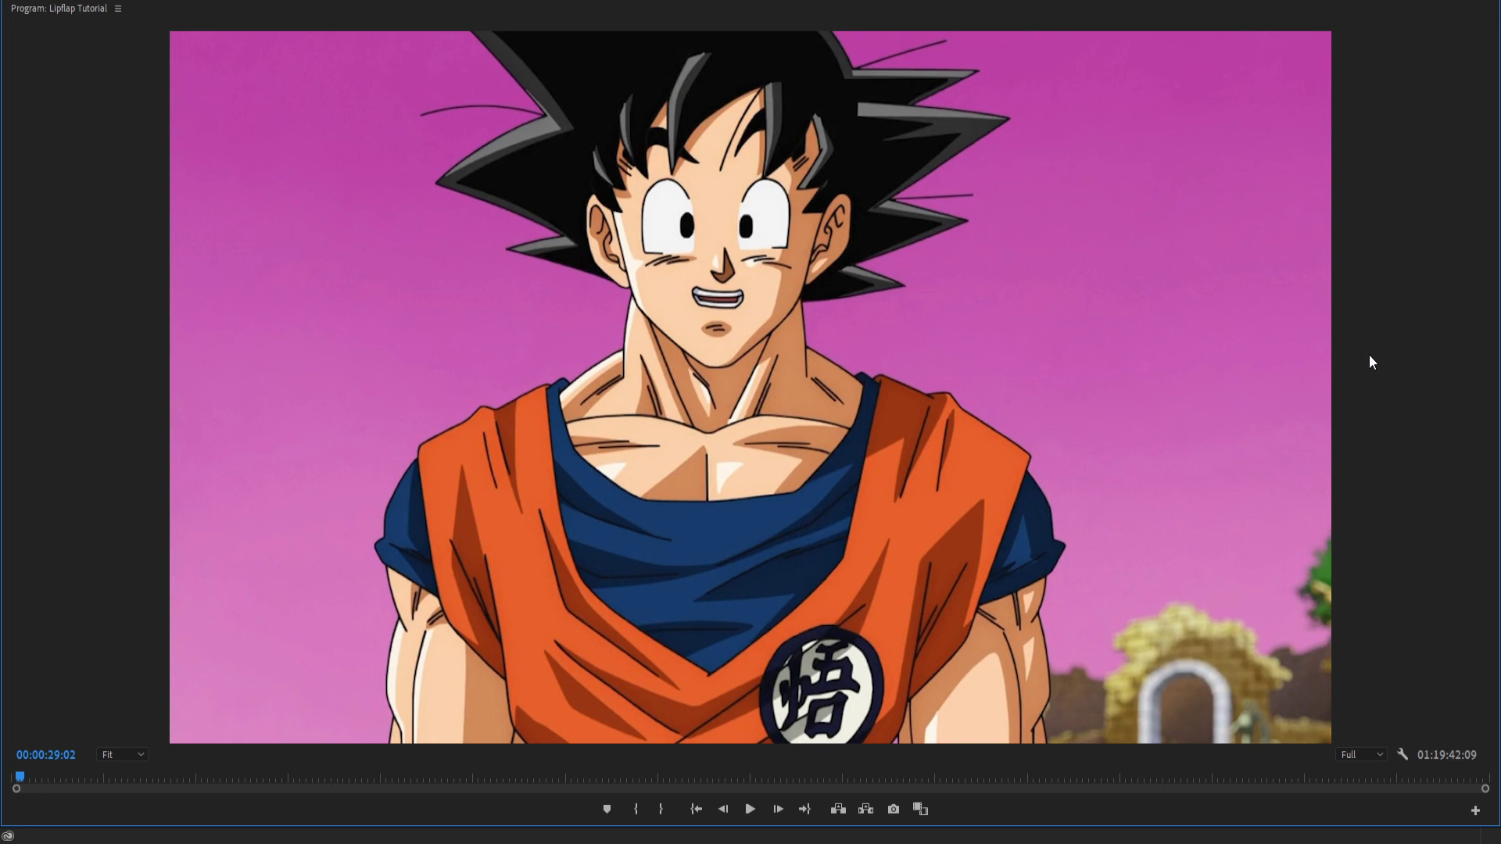
key(Left)
key(Left)
key(Left)
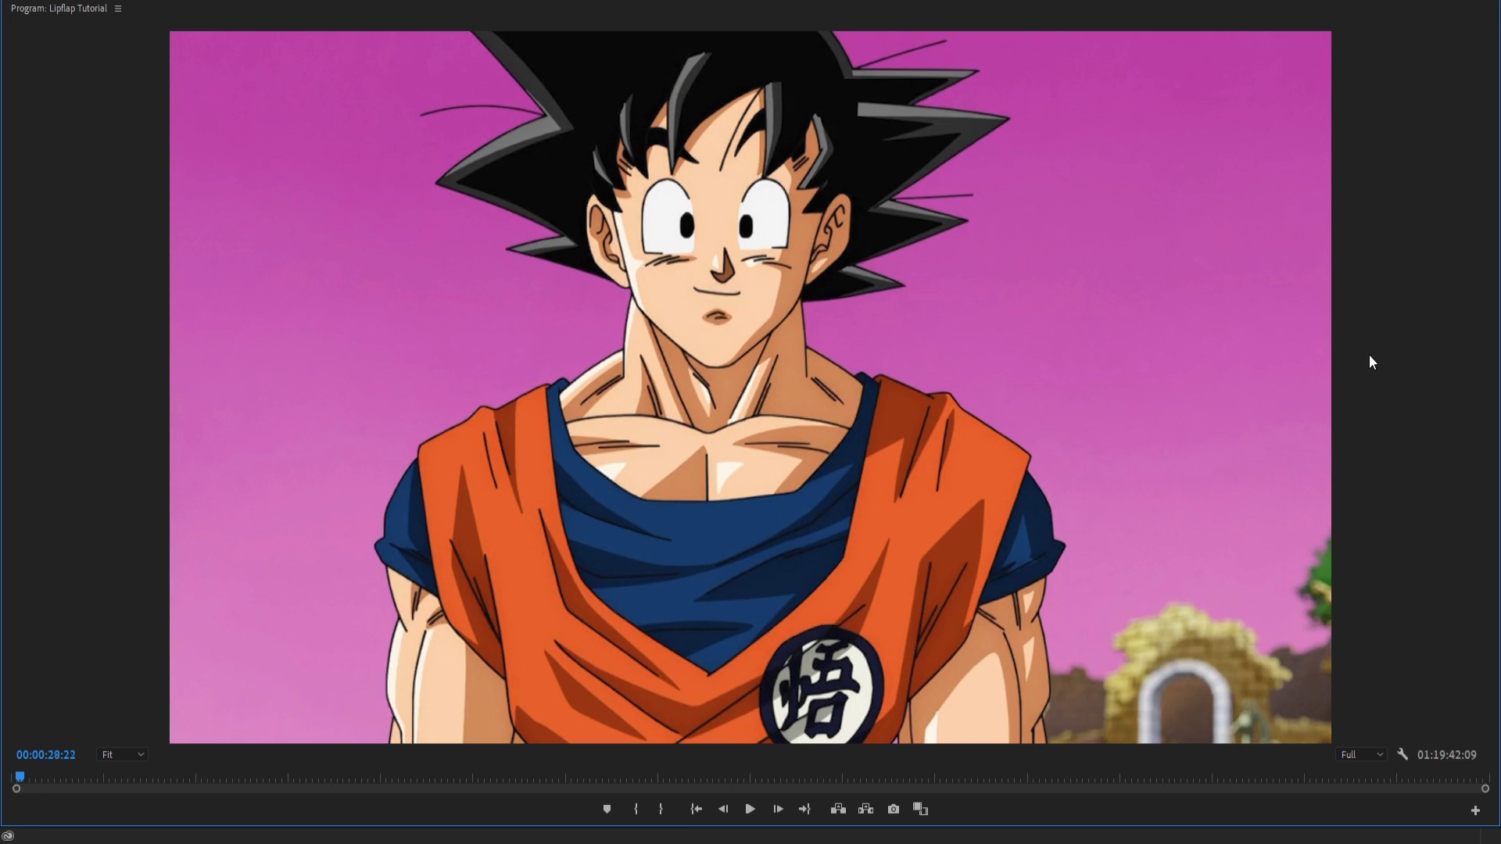
key(Right)
key(Right)
key(Right)
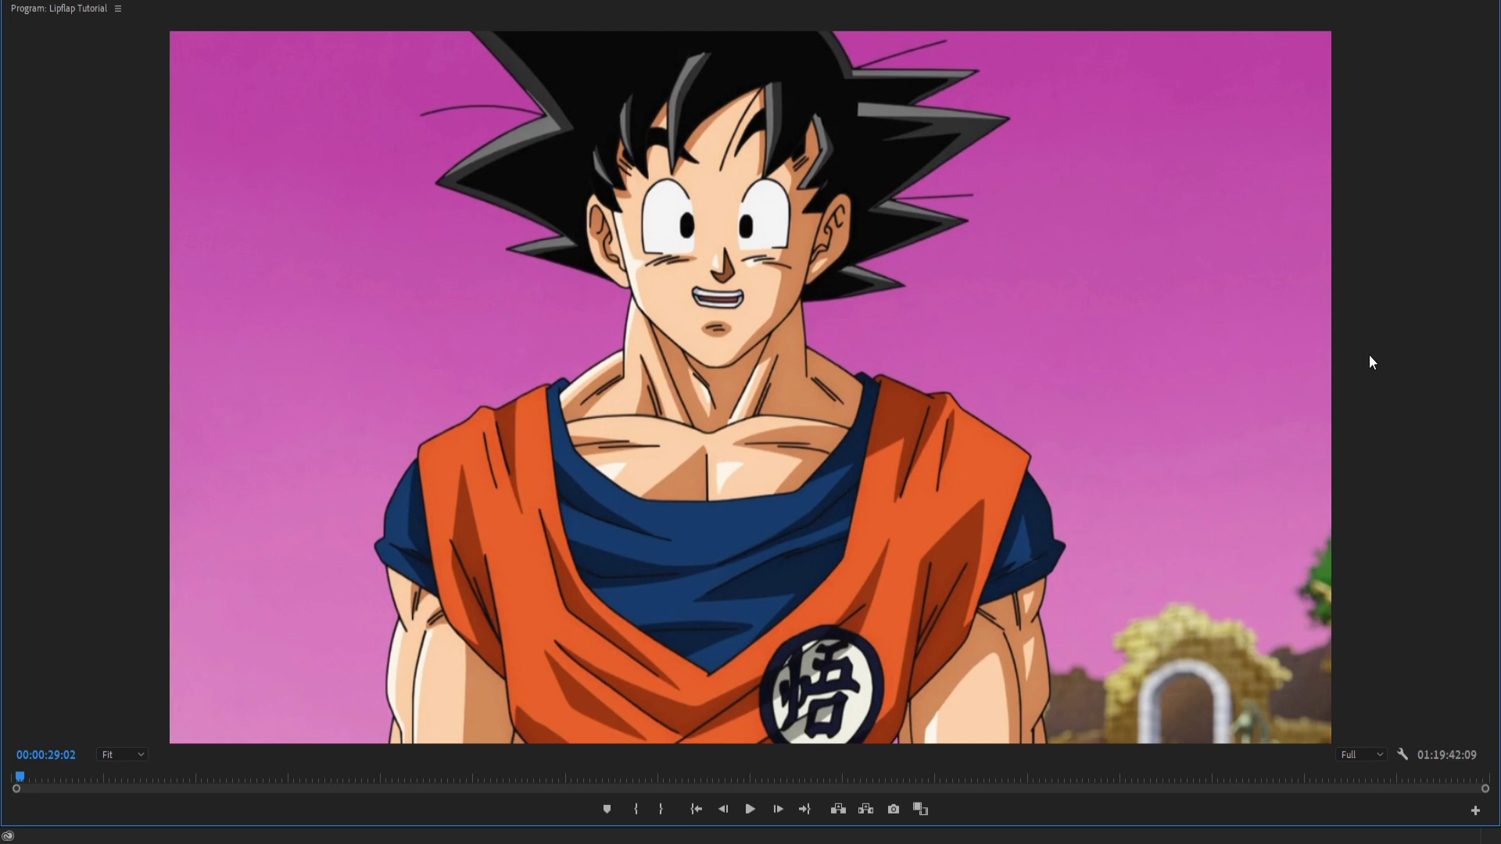
key(grave)
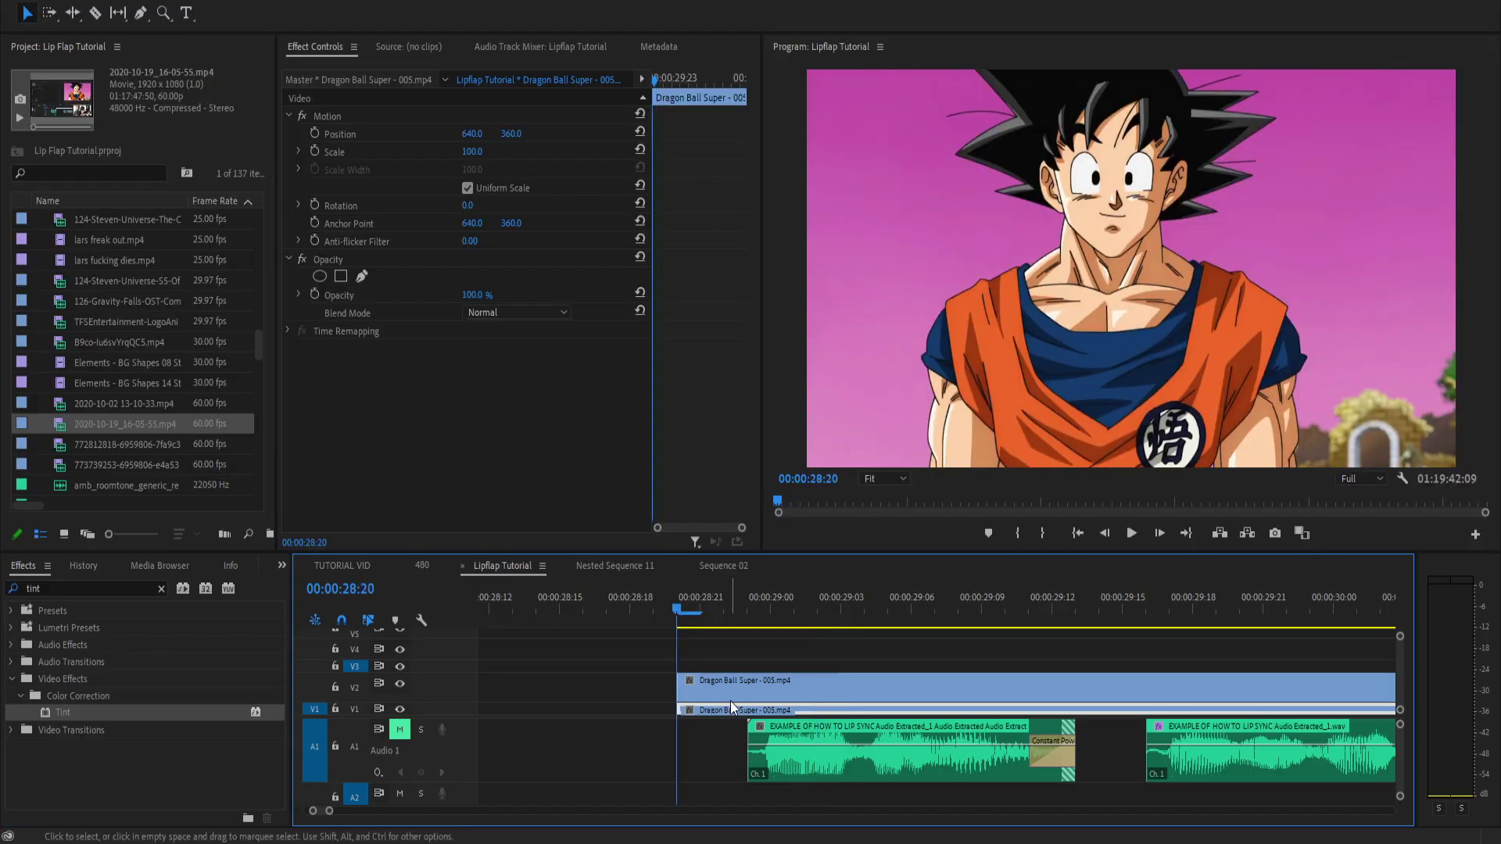
Cut the V2 clip at 00:00:28:23, 00:00:29:02 and 00:00:29:05 to separate the closed, open and half-open mouth positions.
drag(712, 603, 815, 608)
key(c)
click(747, 688)
click(818, 688)
mouse_move(829, 602)
mouse_down()
mouse_move(770, 607)
mouse_move(870, 627)
mouse_move(841, 609)
mouse_up()
click(888, 688)
key(v)
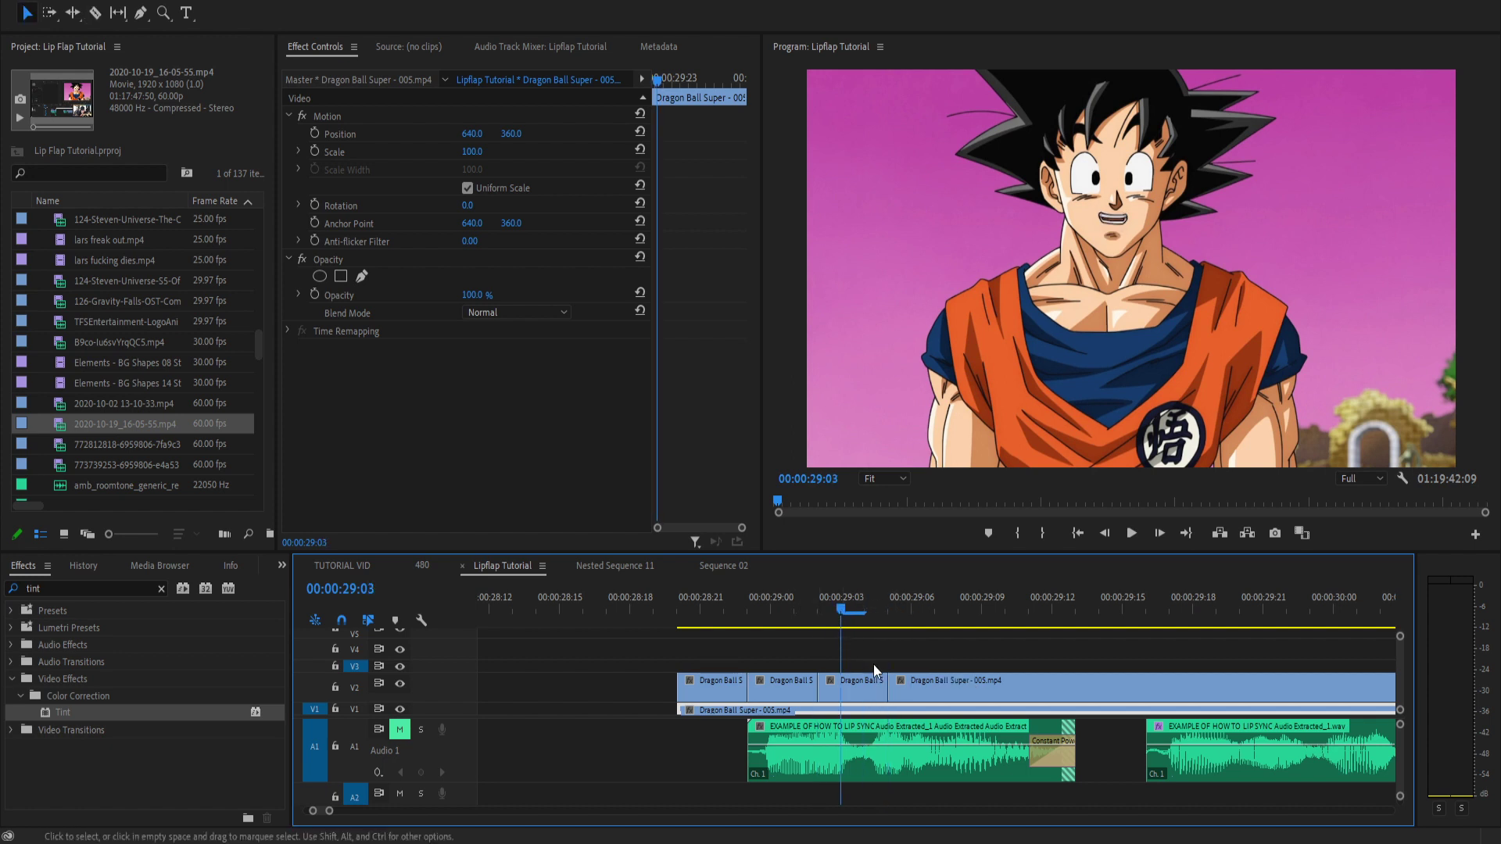
Move the open-mouth and half-open-mouth pieces from V2 to track V3 at 00:00:28:00.
drag(782, 661, 854, 694)
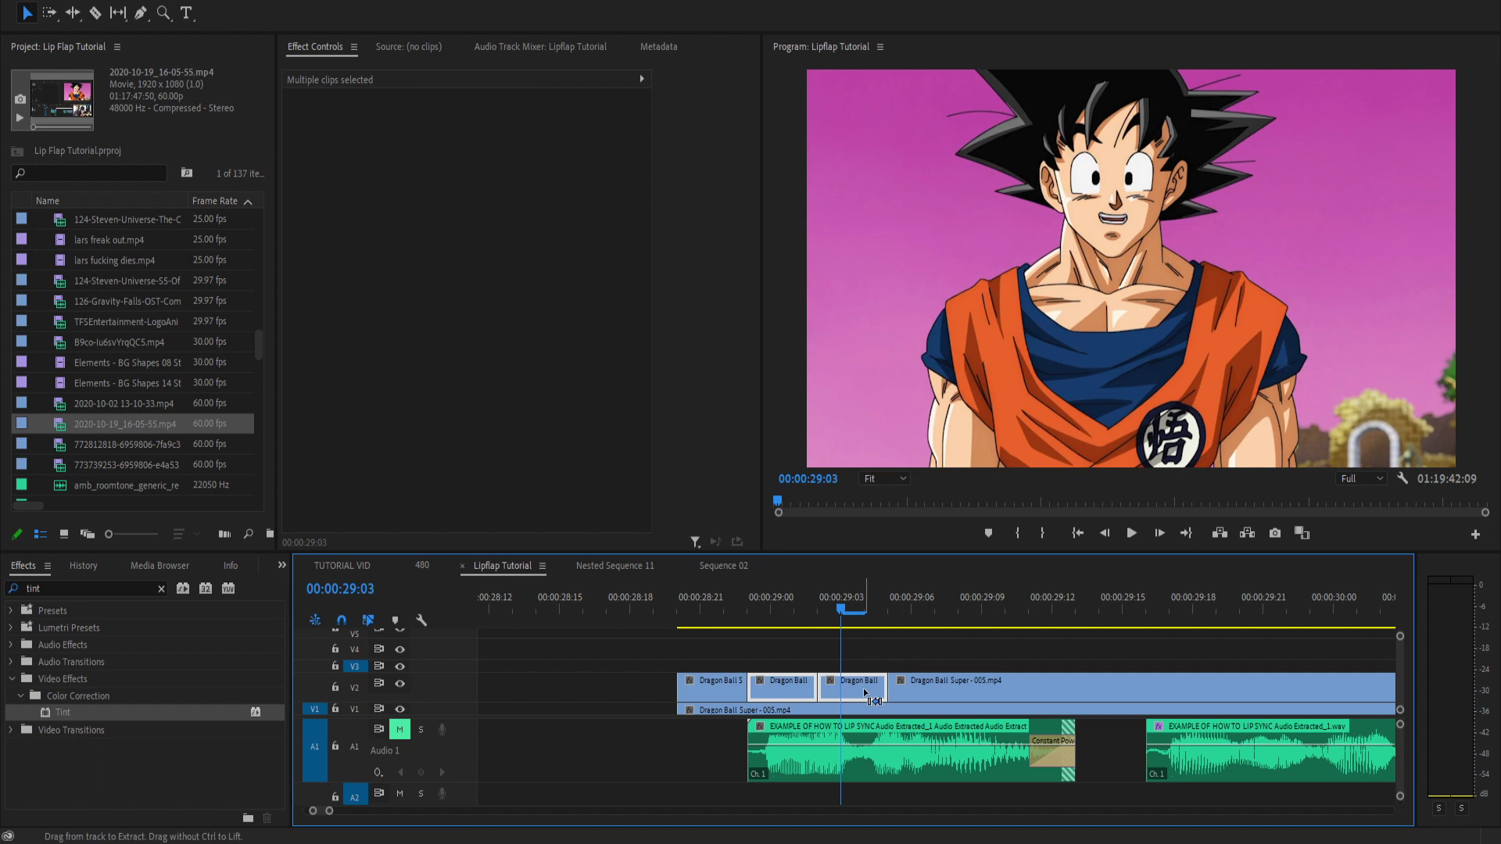
key(Delete)
scroll(1254, 669, down, 2)
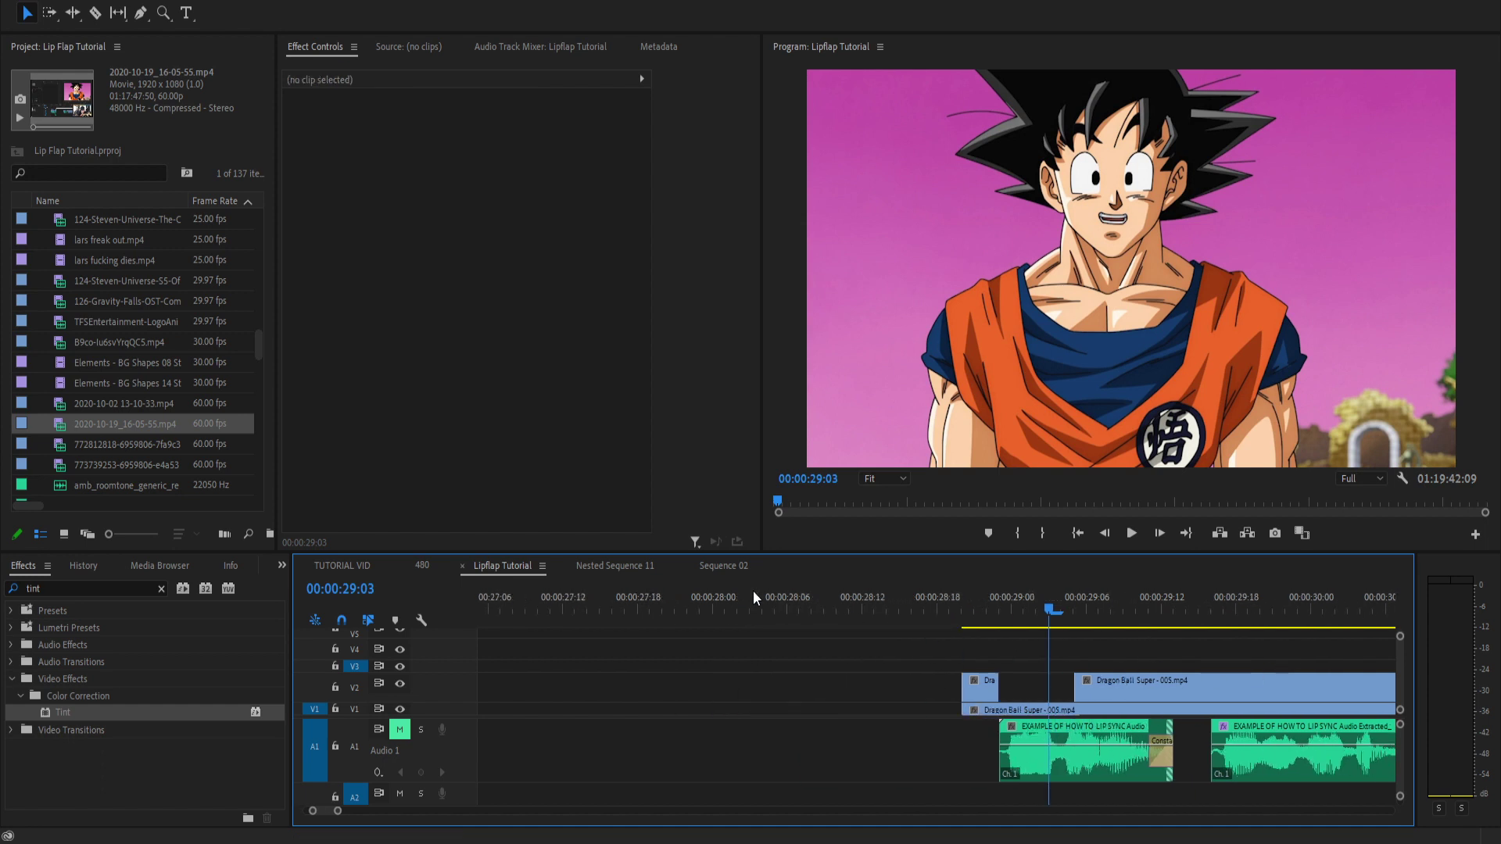
drag(675, 609, 711, 612)
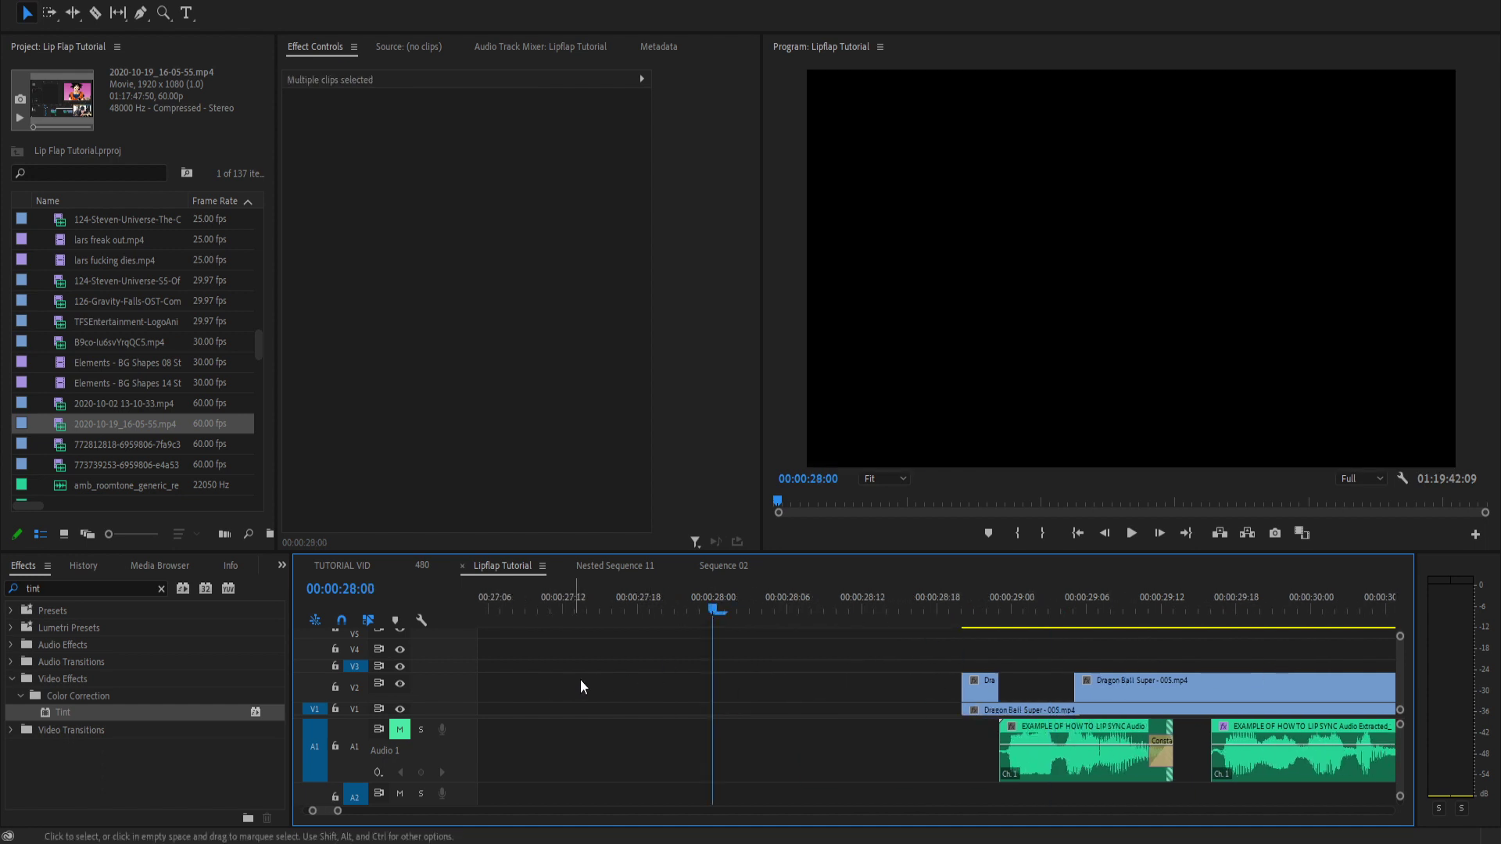
key(ctrl+v)
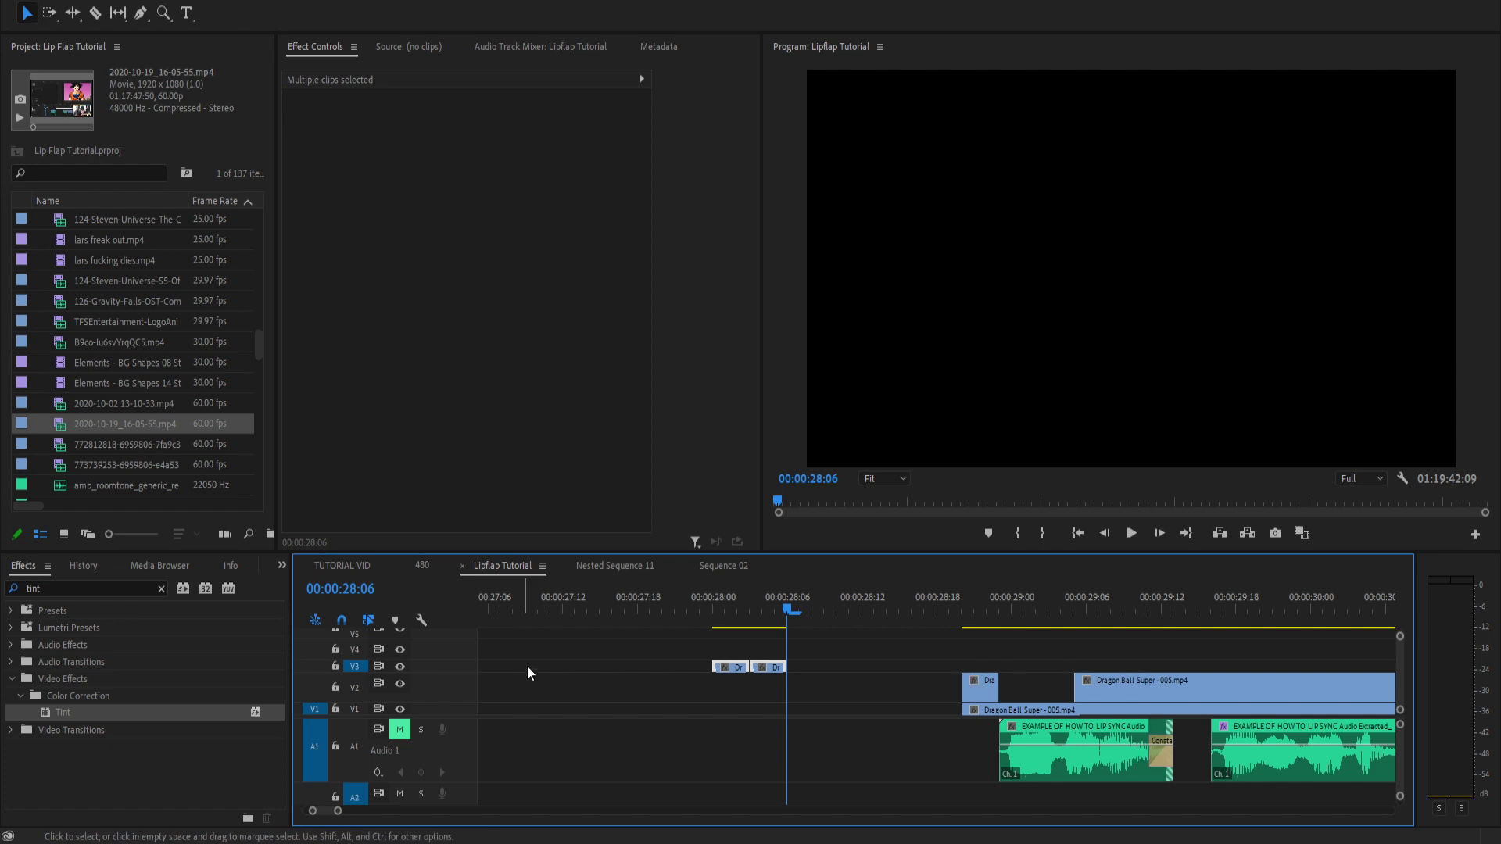
Delete the long leftover piece on V2, keeping only the short closed-mouth piece at the start.
scroll(960, 691, down, 2)
click(922, 682)
key(Delete)
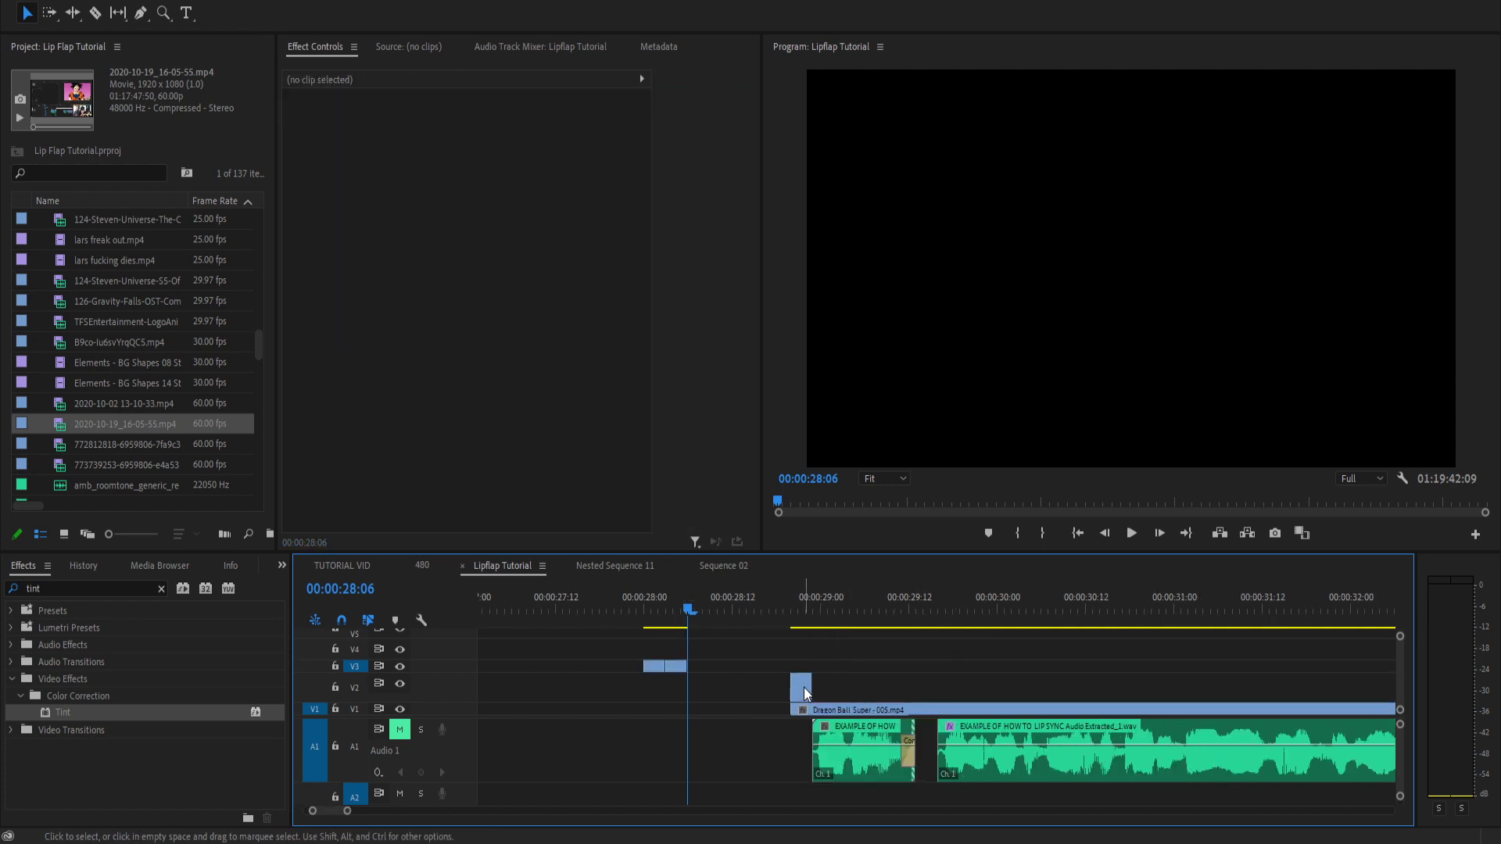
Apply a frame hold to the short closed-mouth piece on V2, holding on source timecode 00:09:38:19.
key(Down)
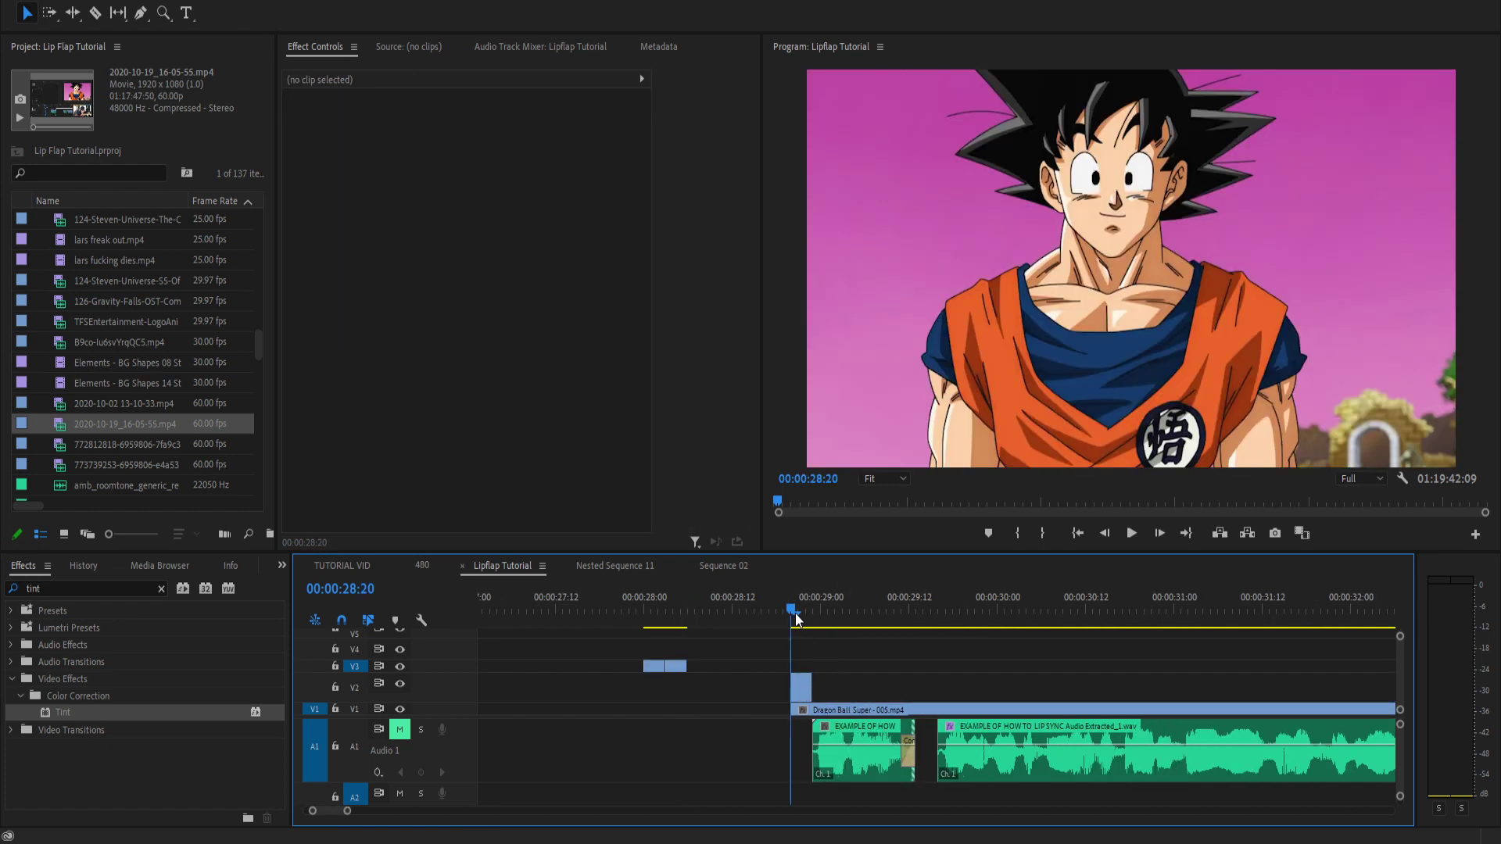
right_click(801, 685)
click(821, 665)
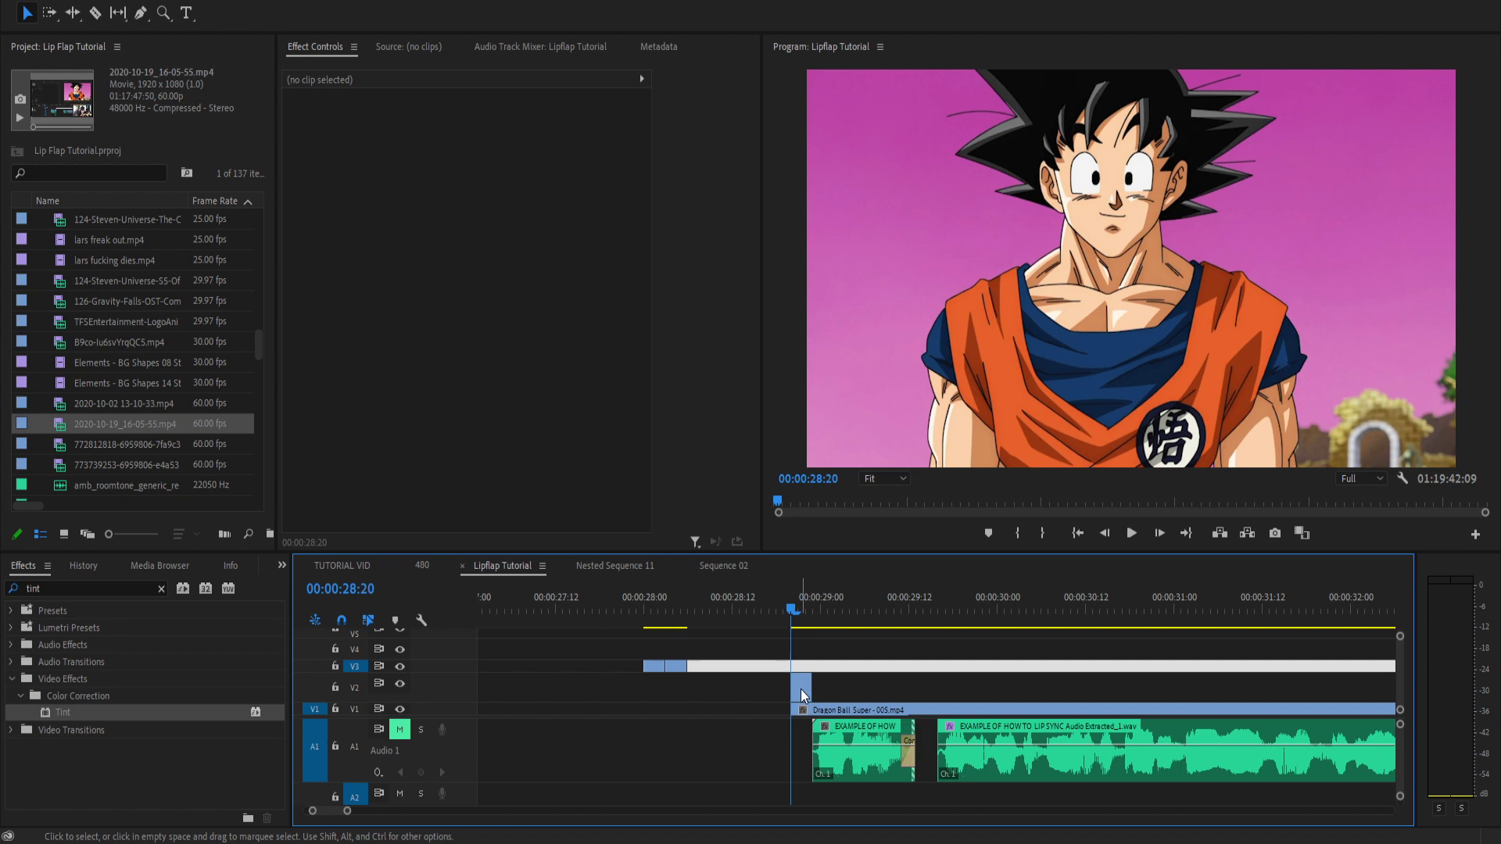
right_click(801, 688)
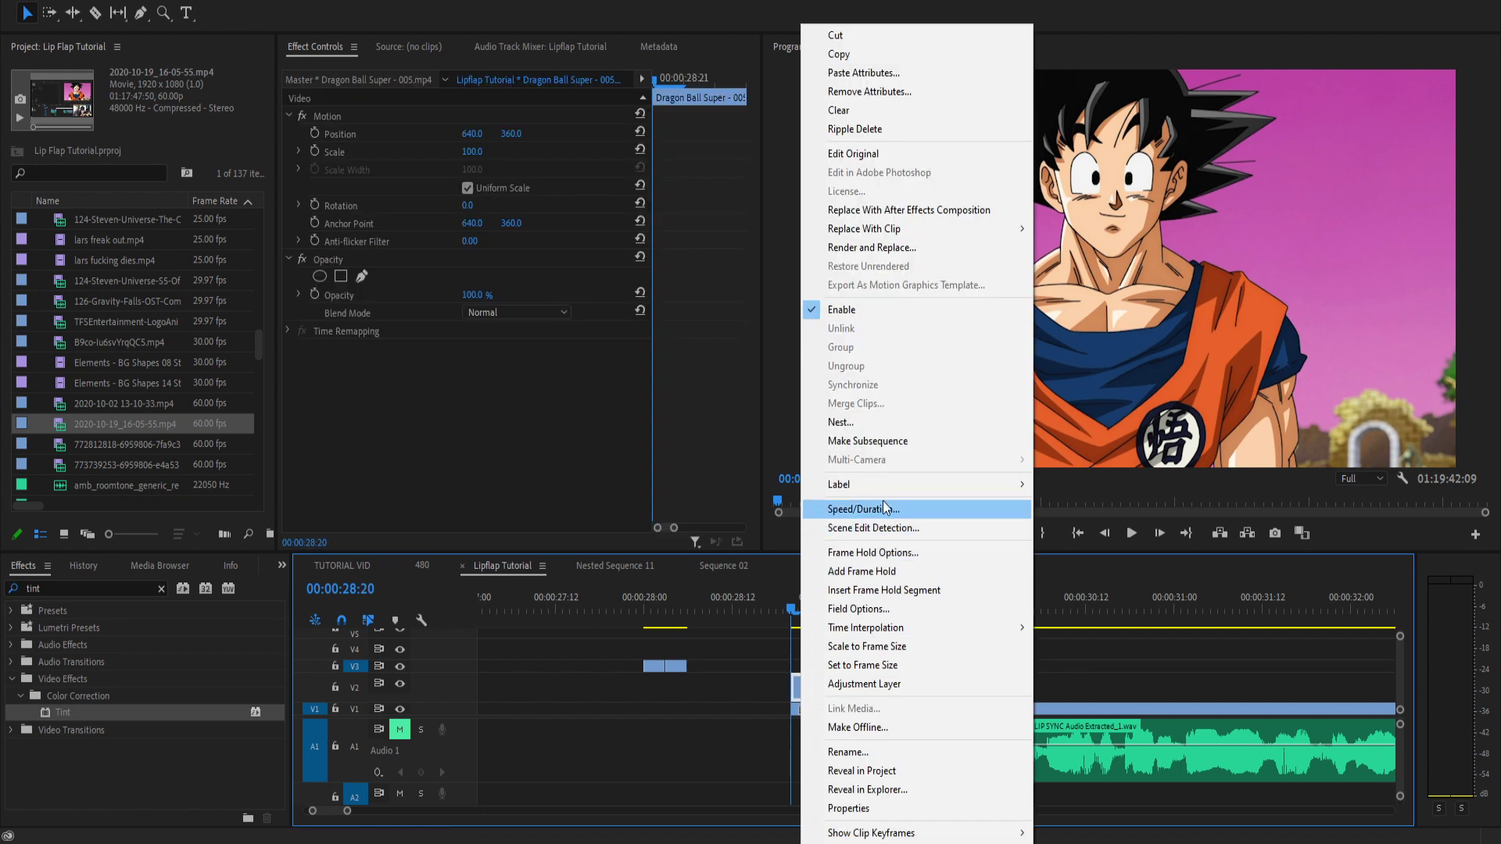
click(879, 554)
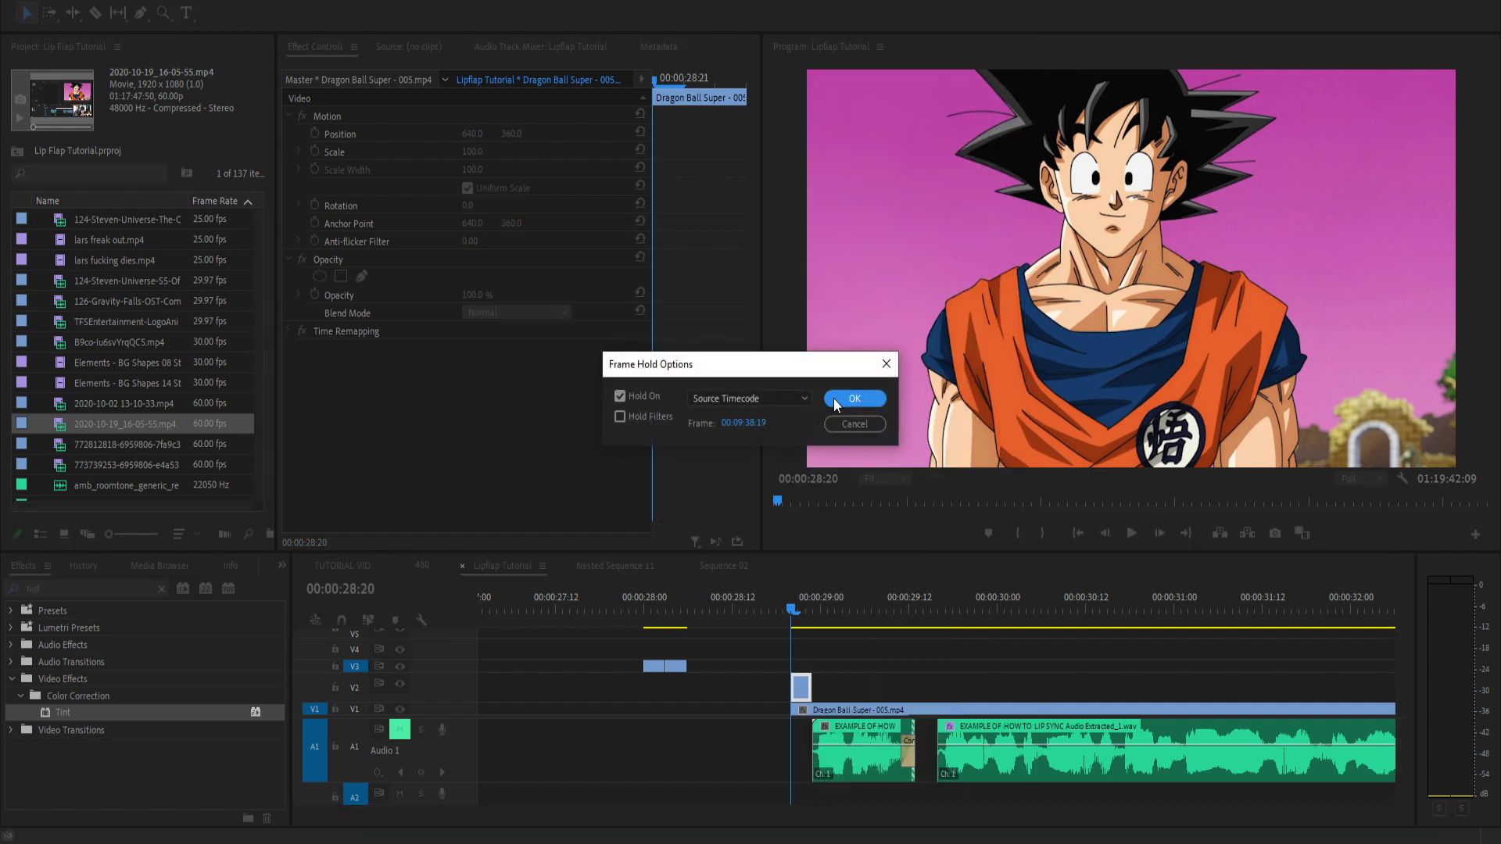
click(854, 399)
Extend the held closed-mouth clip on V2 to the end of the V1 clip and scrub through it.
scroll(650, 688, down, 3)
drag(722, 694, 1178, 687)
drag(757, 596, 849, 614)
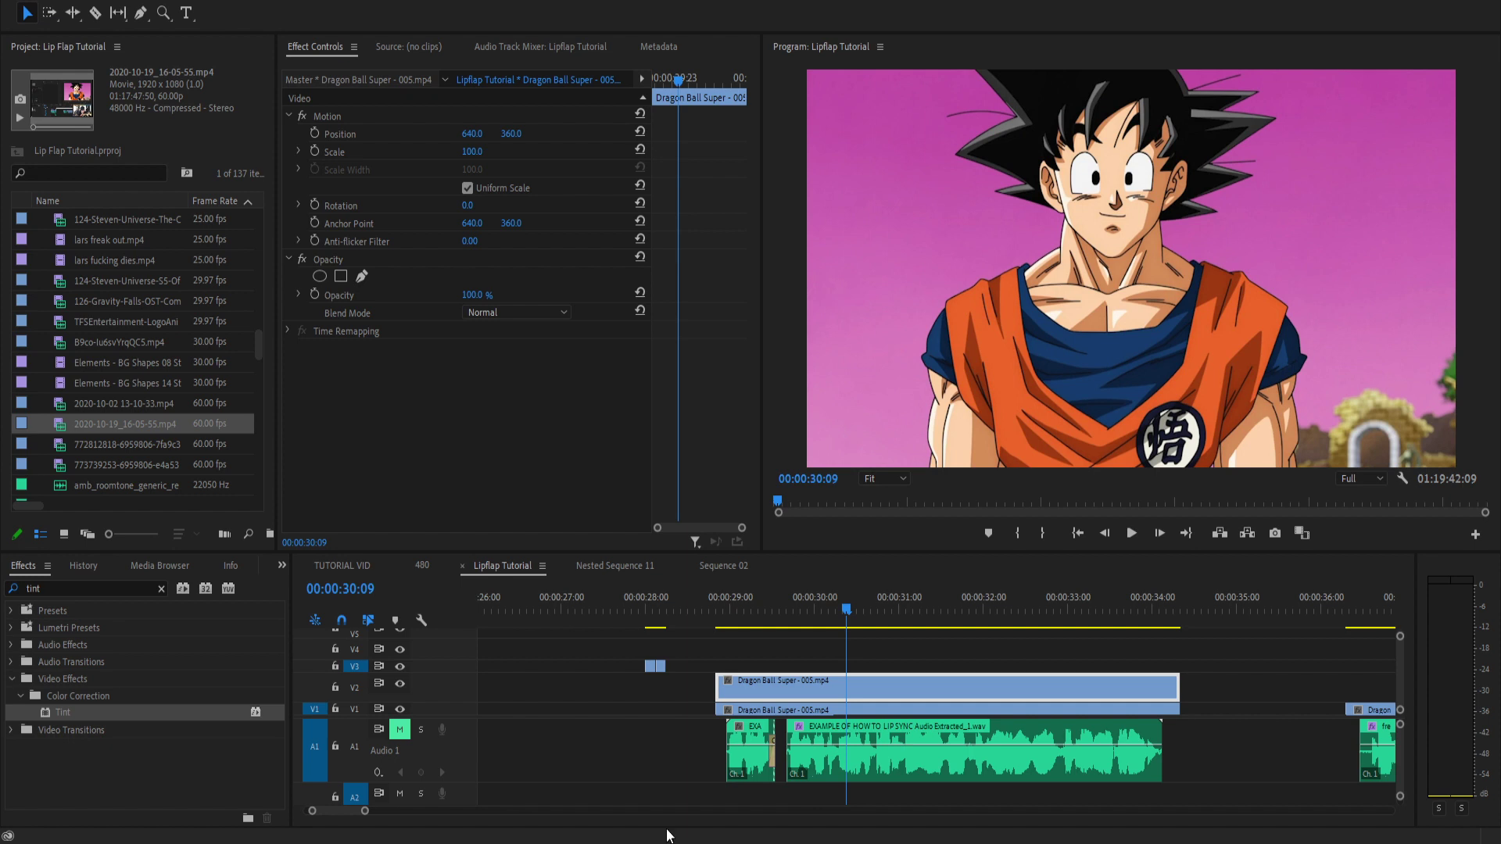
click(738, 650)
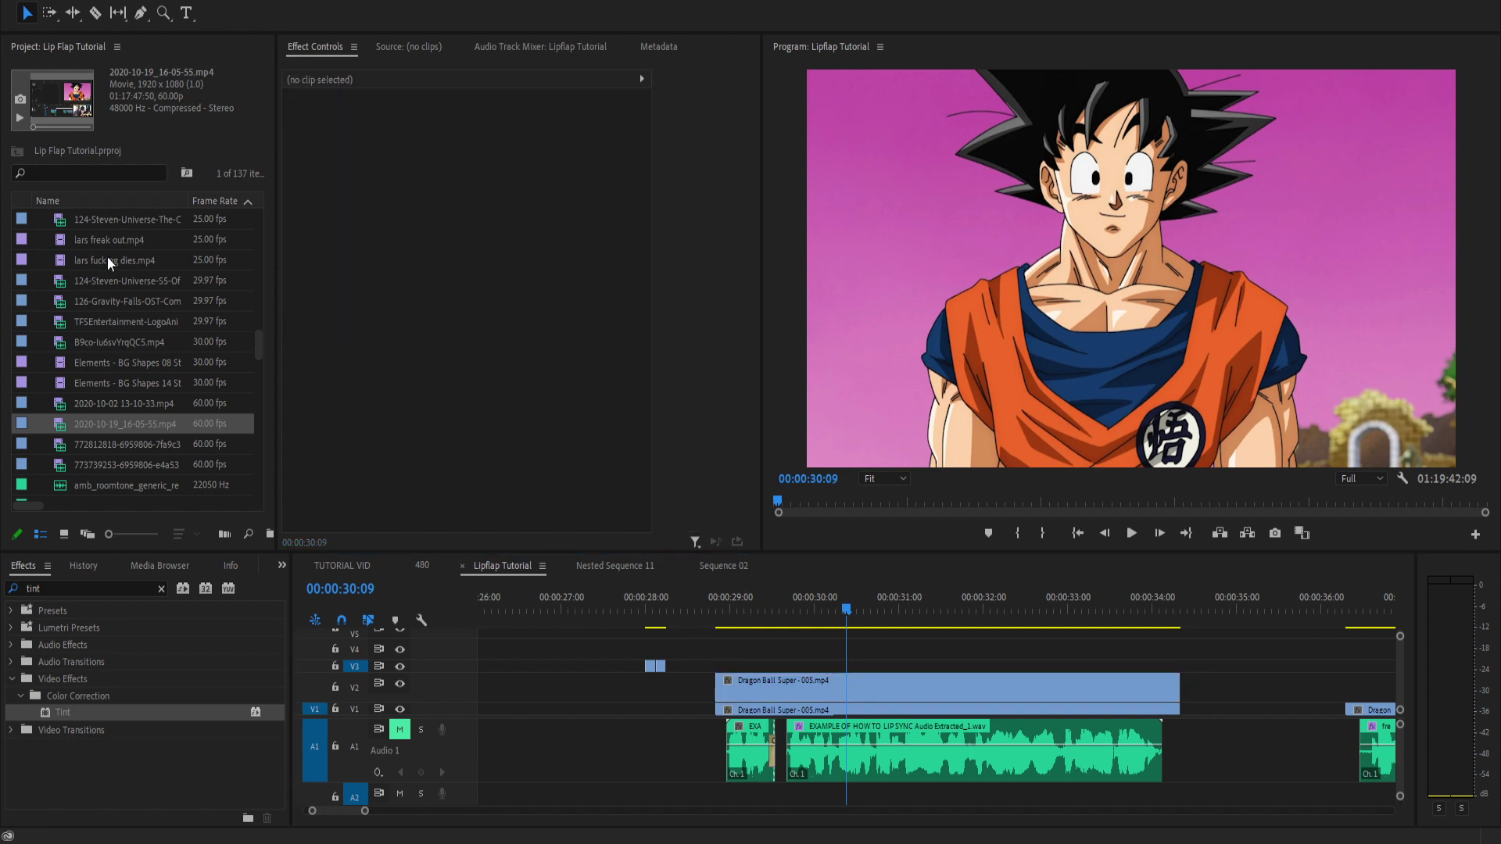
Delete the two mouth pieces on V3 at 00:00:28:00 and unmute audio track A1.
drag(670, 652, 622, 678)
key(Delete)
click(400, 730)
scroll(762, 649, up, 6)
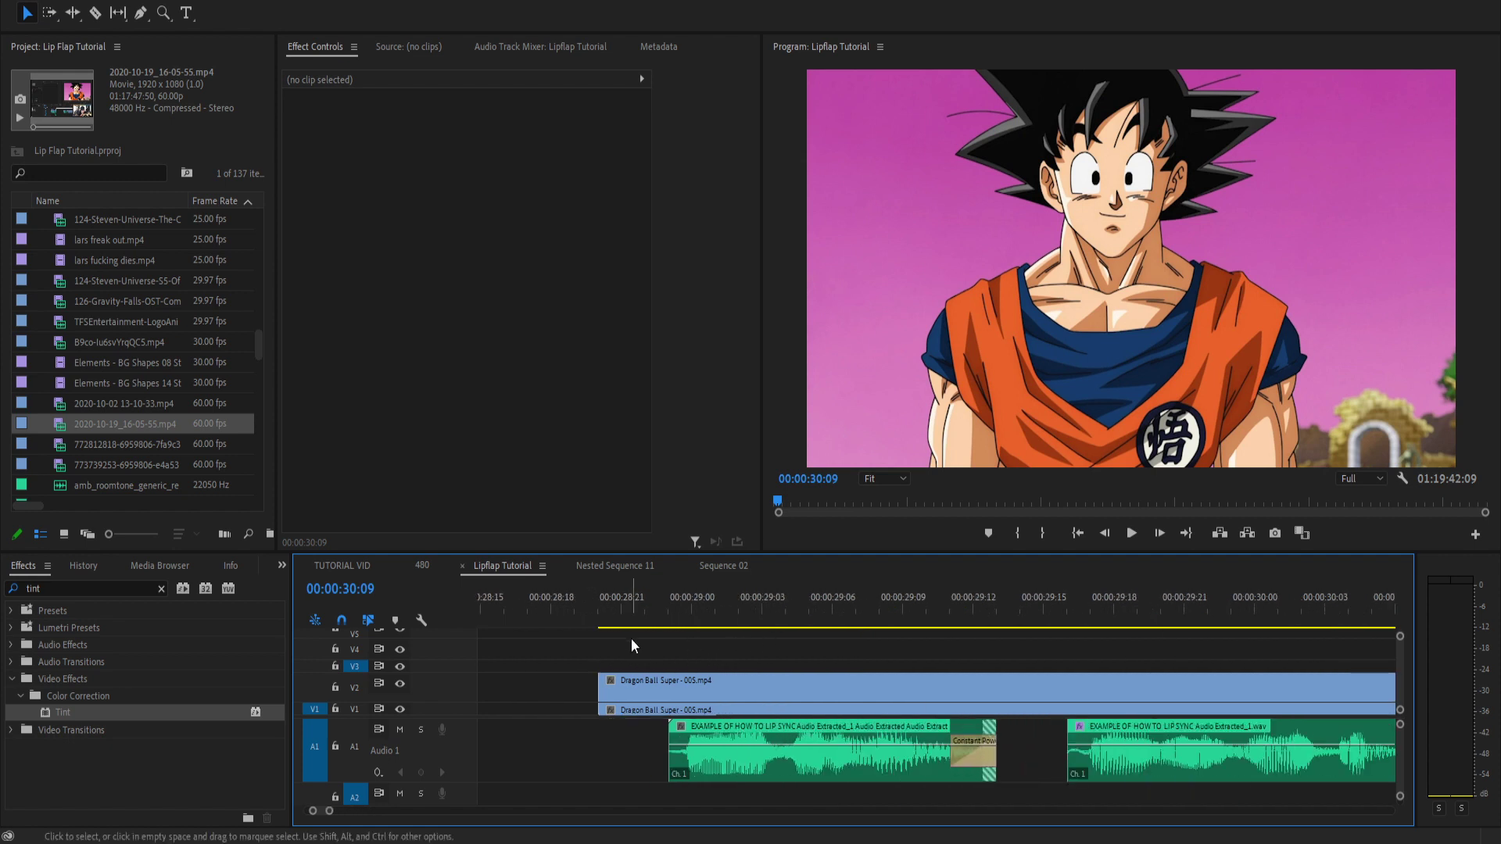
Play and scrub the dialogue around 00:00:28:23 to check where the first spoken sound begins.
click(669, 597)
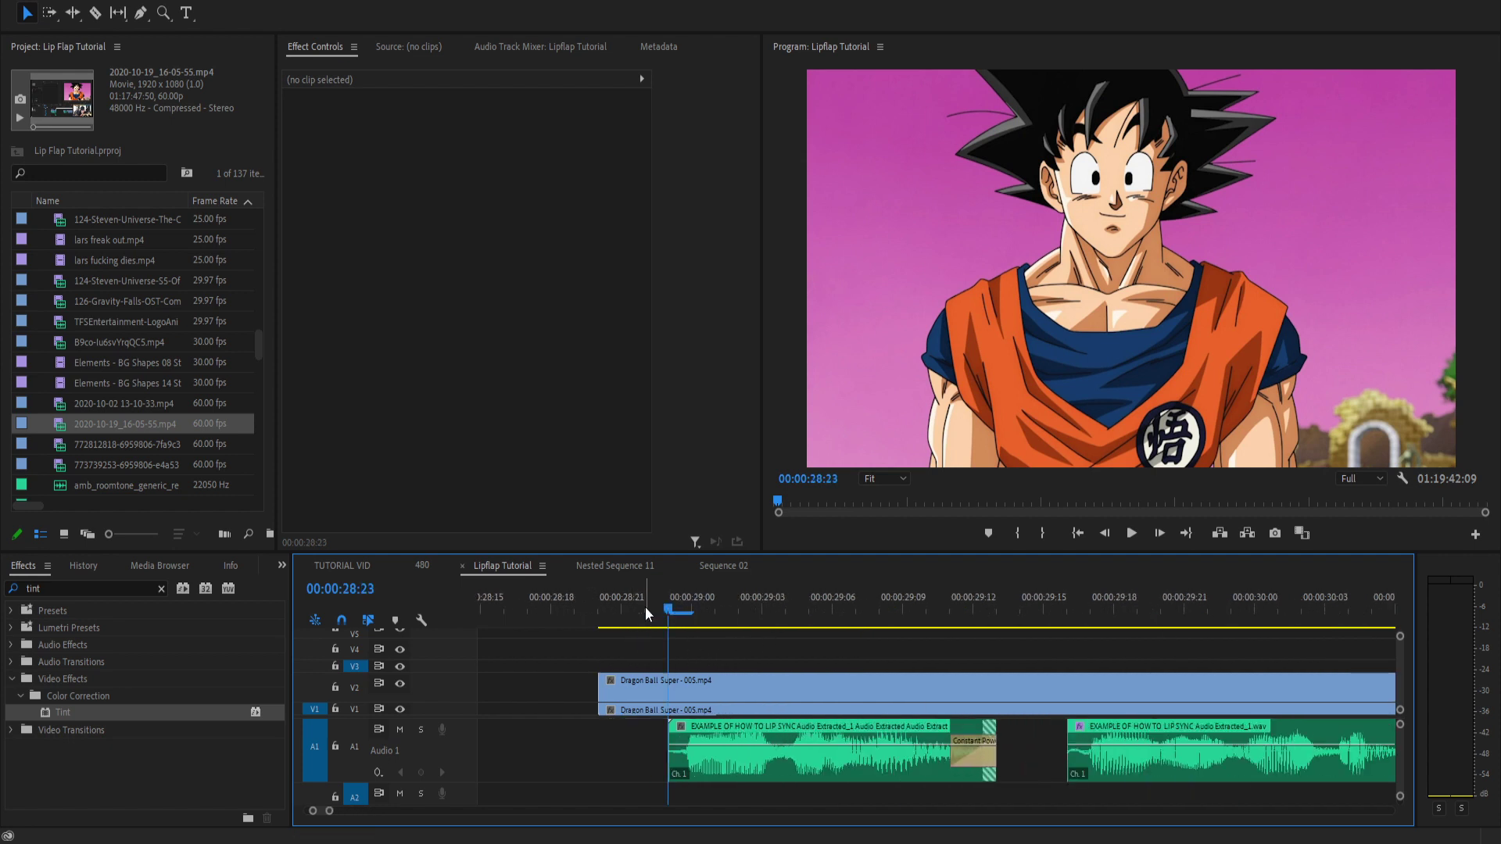
key(space)
key(space)
key(space)
key(space)
key(space)
drag(609, 607, 646, 604)
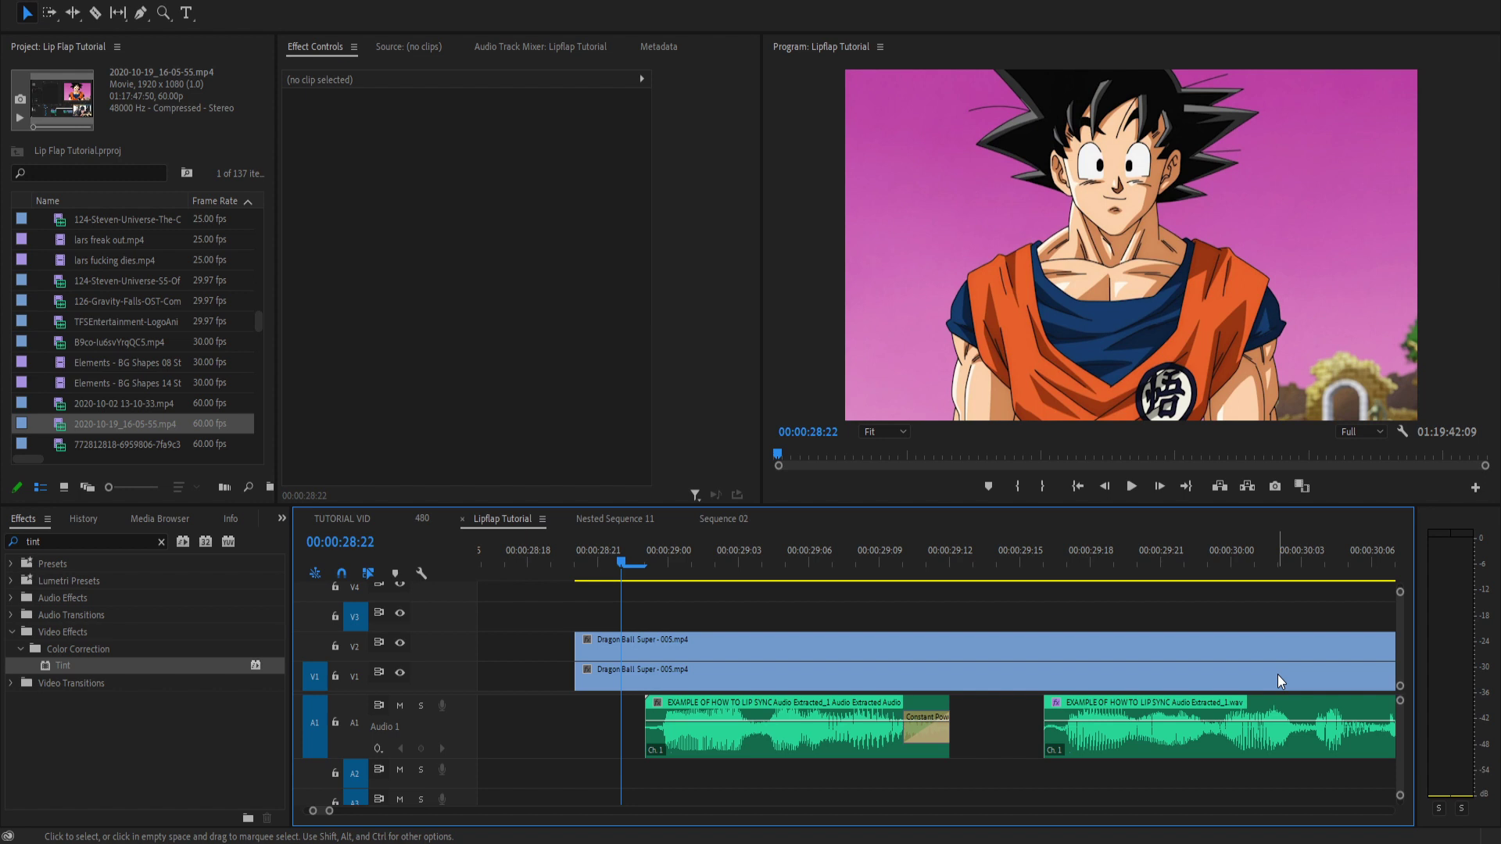
Paste the copied pair of mouth pieces twice in a row on V3 from 00:00:28:22 and play them back.
click(816, 616)
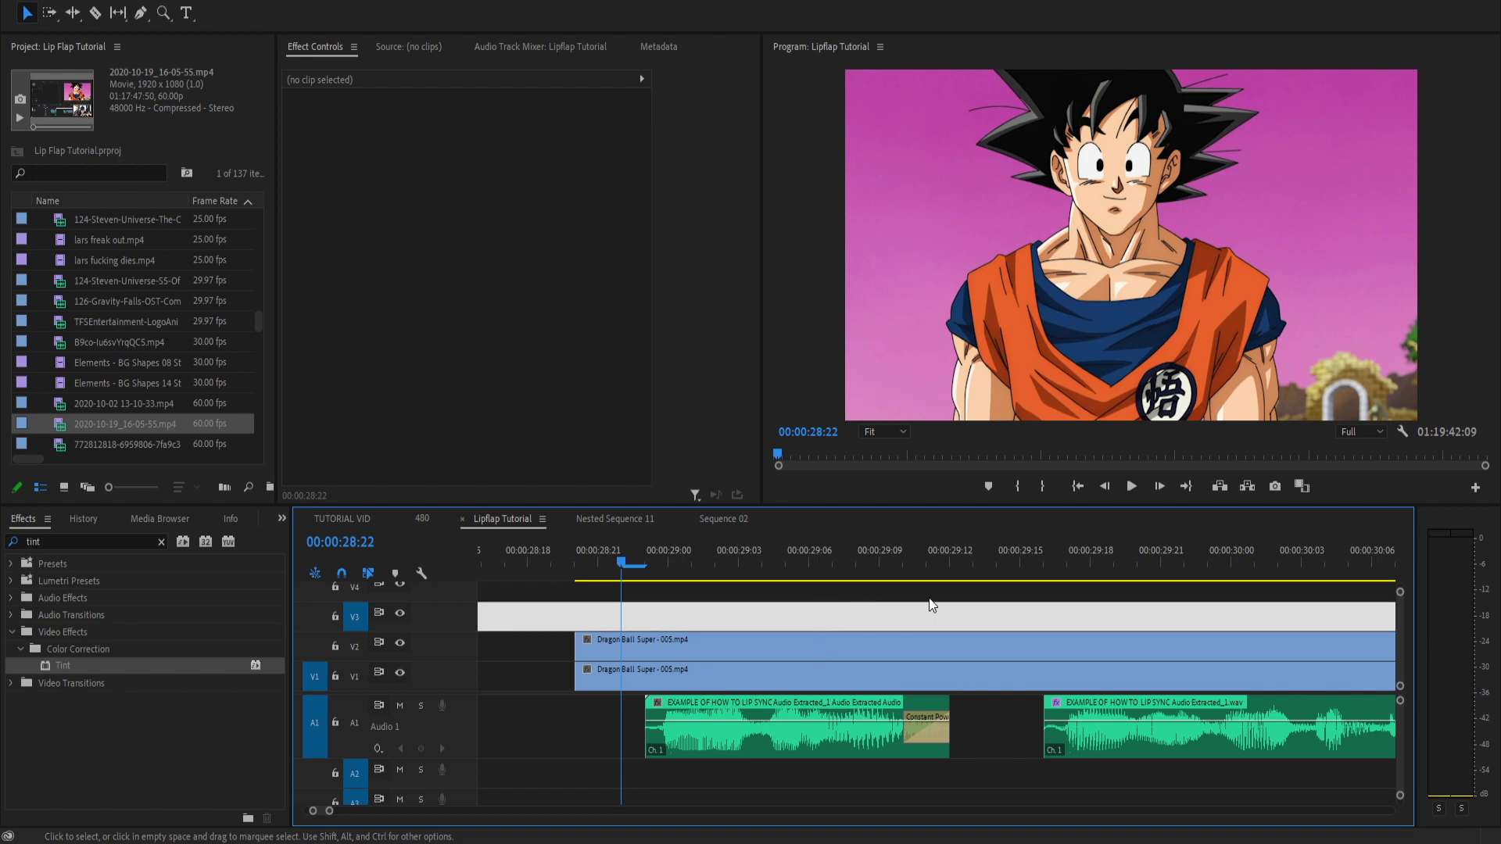
key(ctrl+v)
key(ctrl+v)
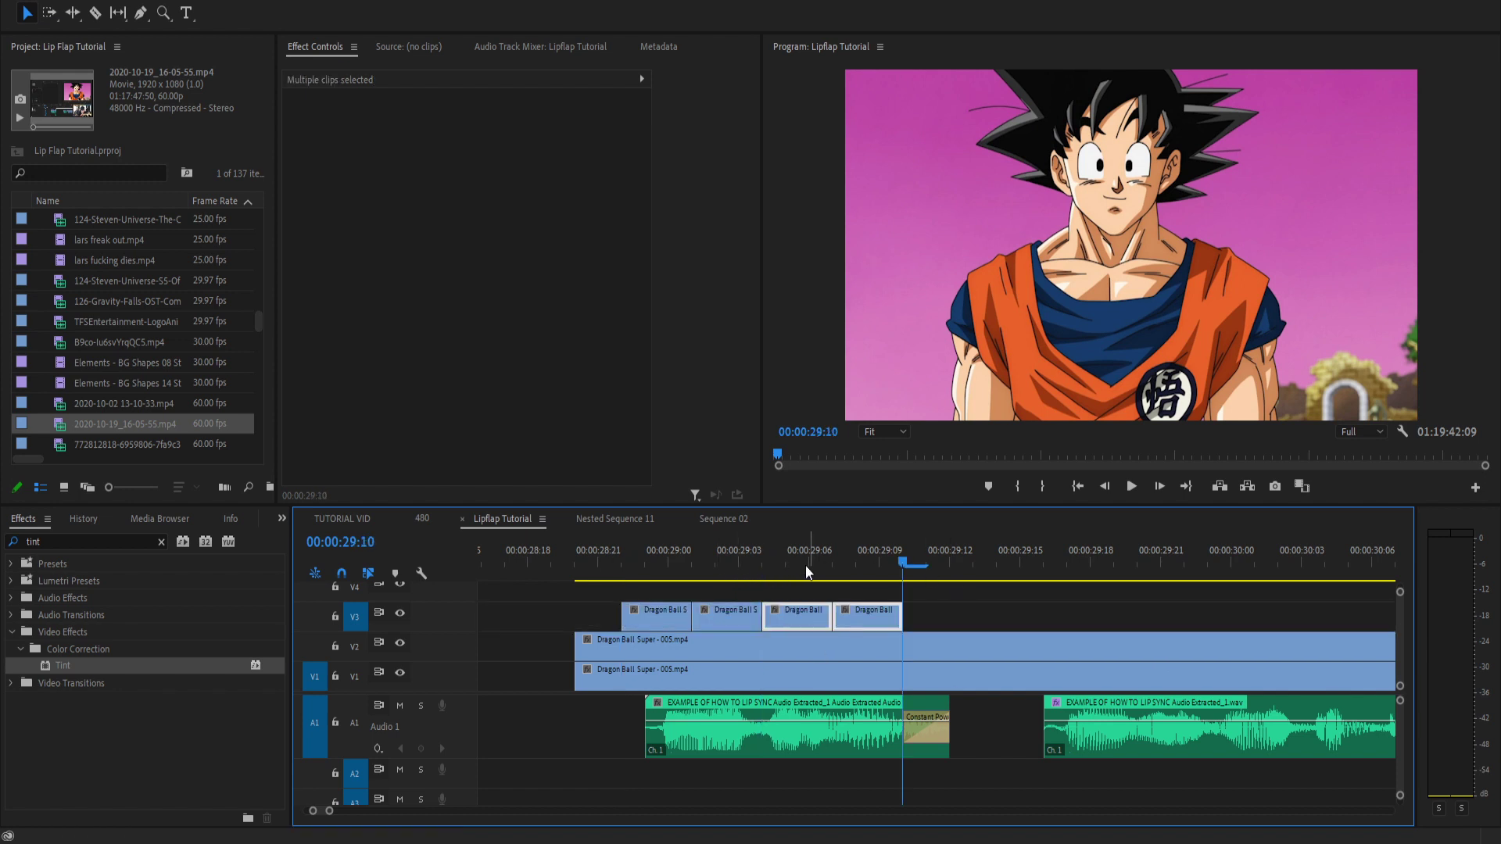
click(580, 565)
key(space)
key(space)
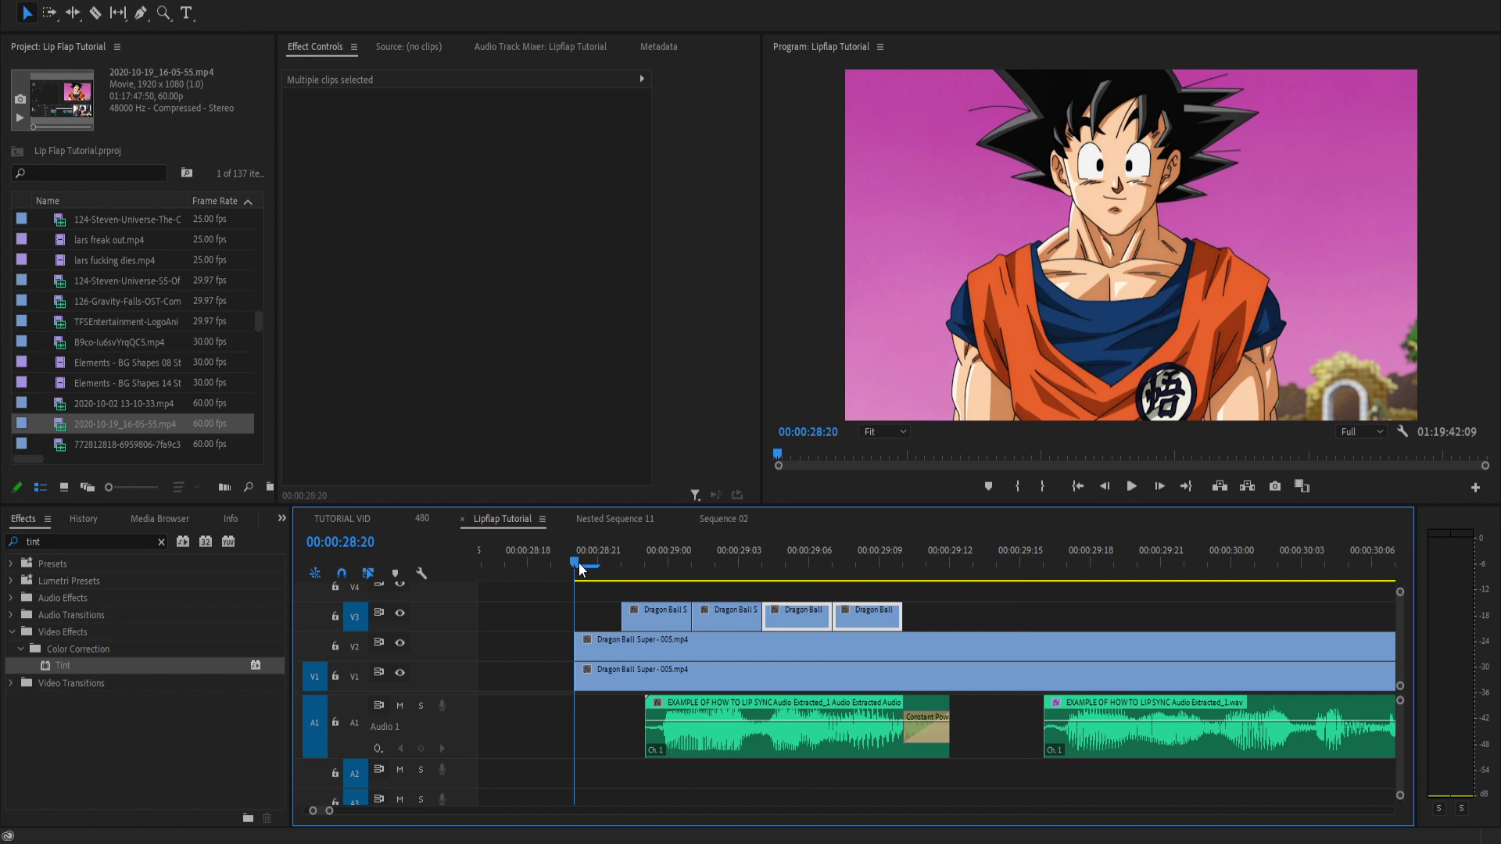
Shift the last two V3 mouth pieces one frame later, add a one-frame piece at 00:00:29:04, and replay from 00:00:28:20.
drag(910, 590, 819, 615)
click(764, 569)
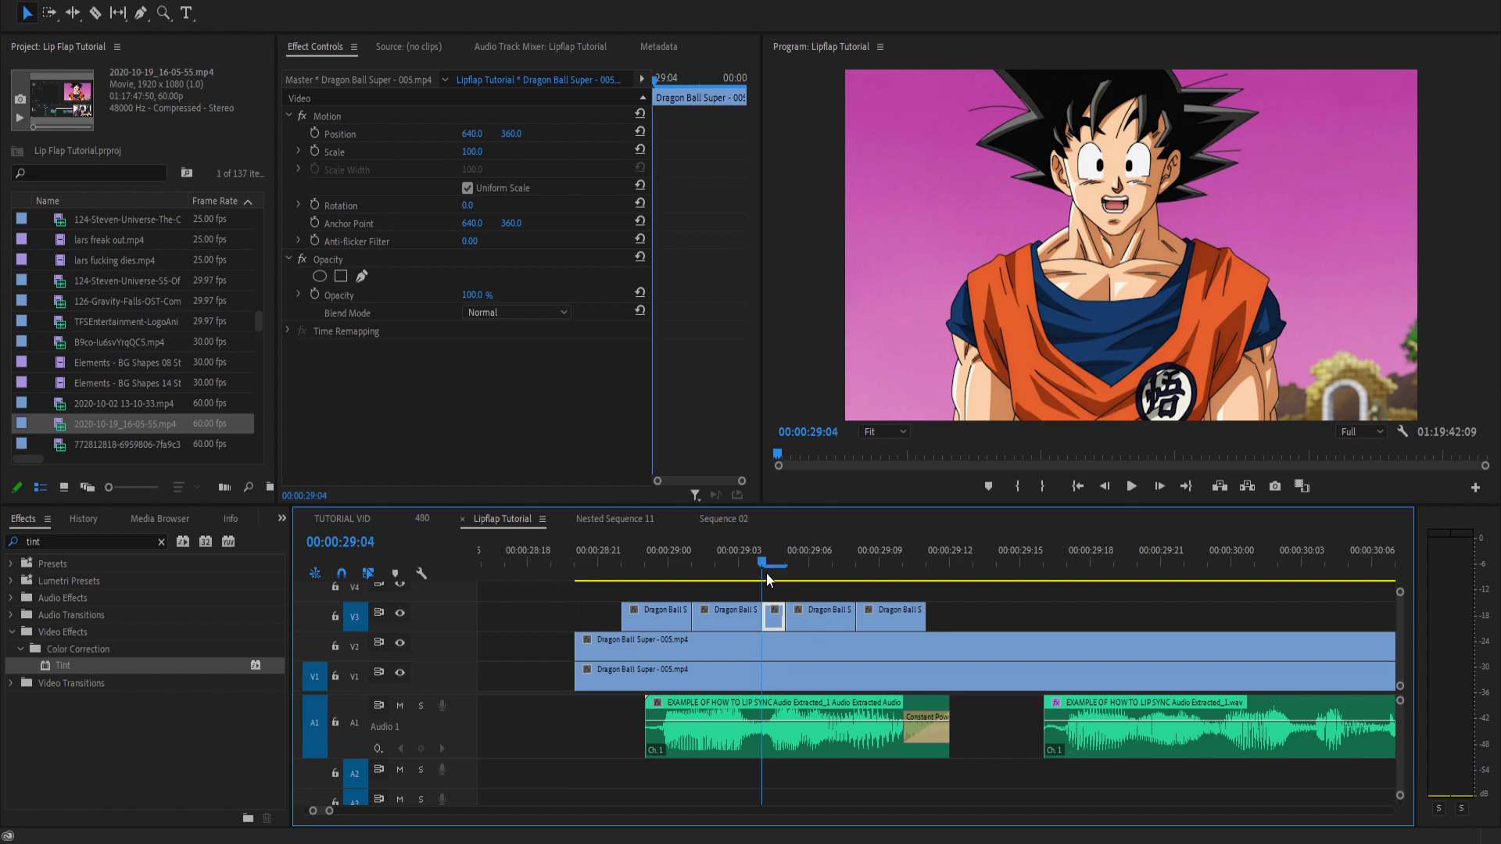
key(space)
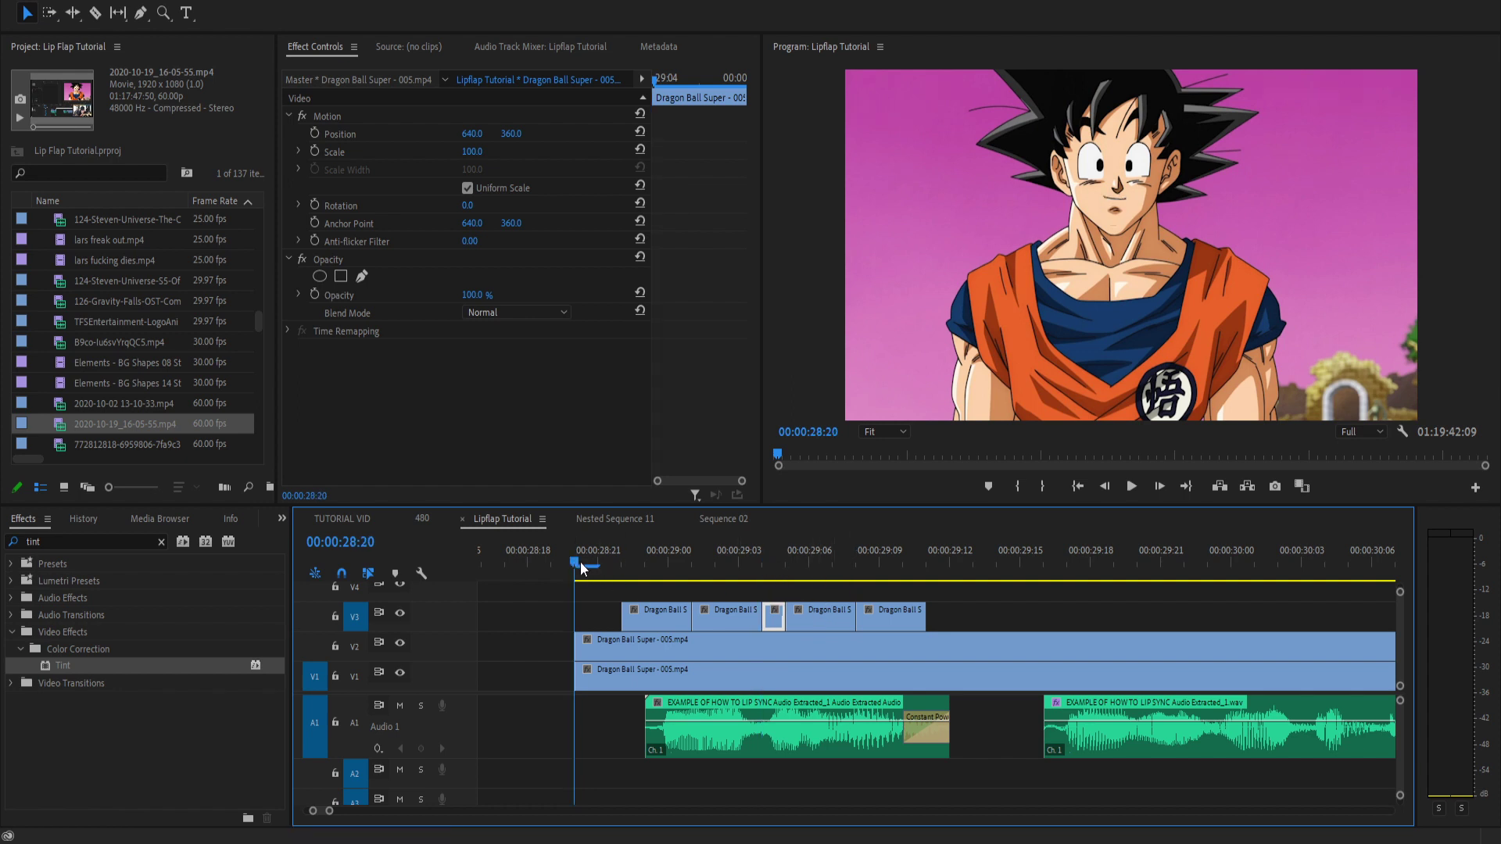
key(space)
Examine the mouth pieces on V3 against the first dialogue clip, checking positions at 00:00:29:05 and 00:00:29:08 and playing from 00:00:28:20.
click(941, 571)
scroll(1172, 677, down, 3)
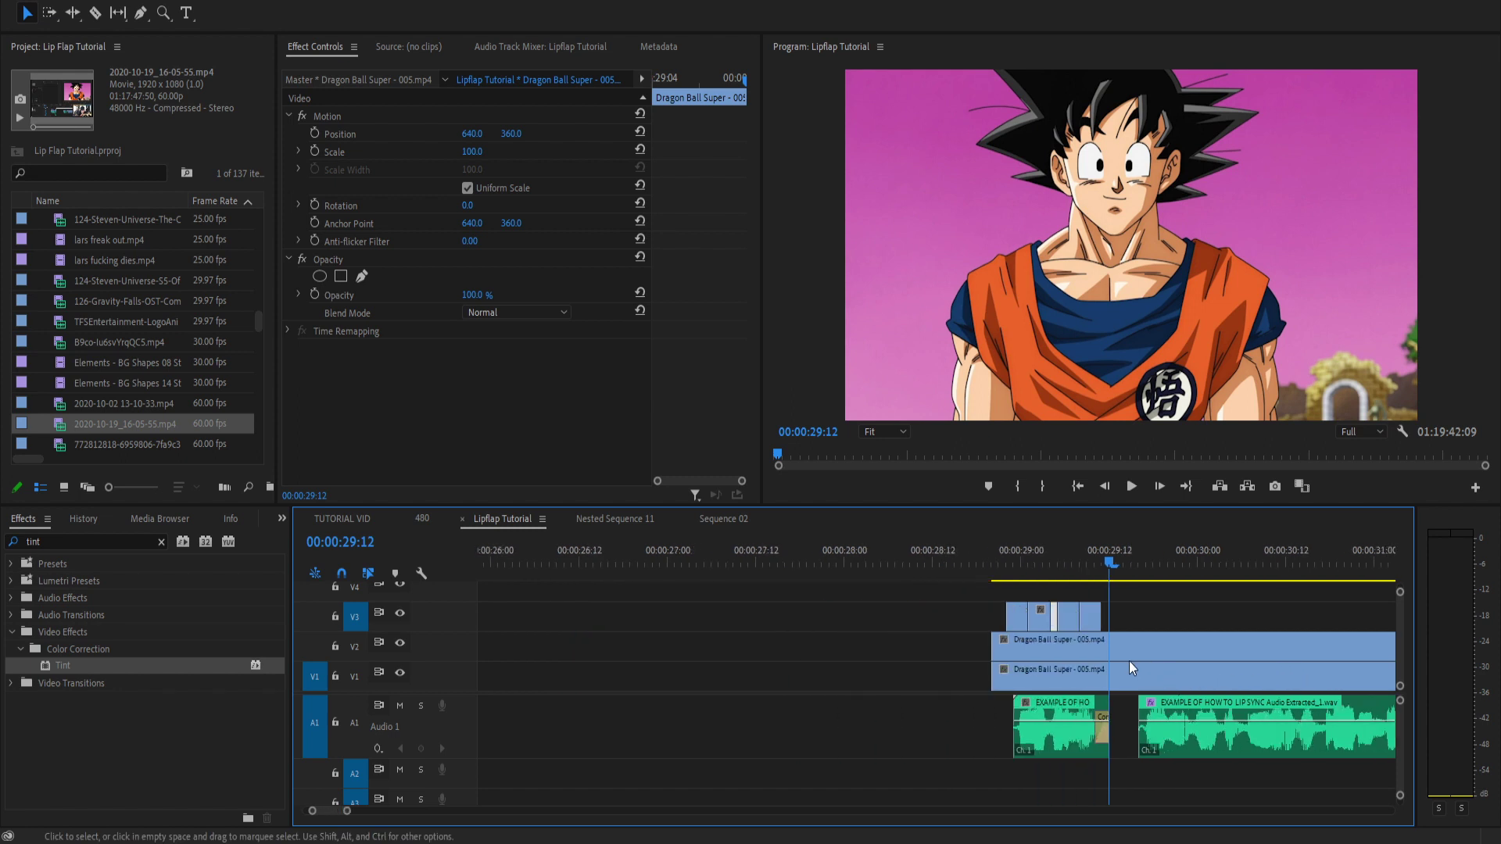
scroll(1128, 649, up, 4)
click(895, 564)
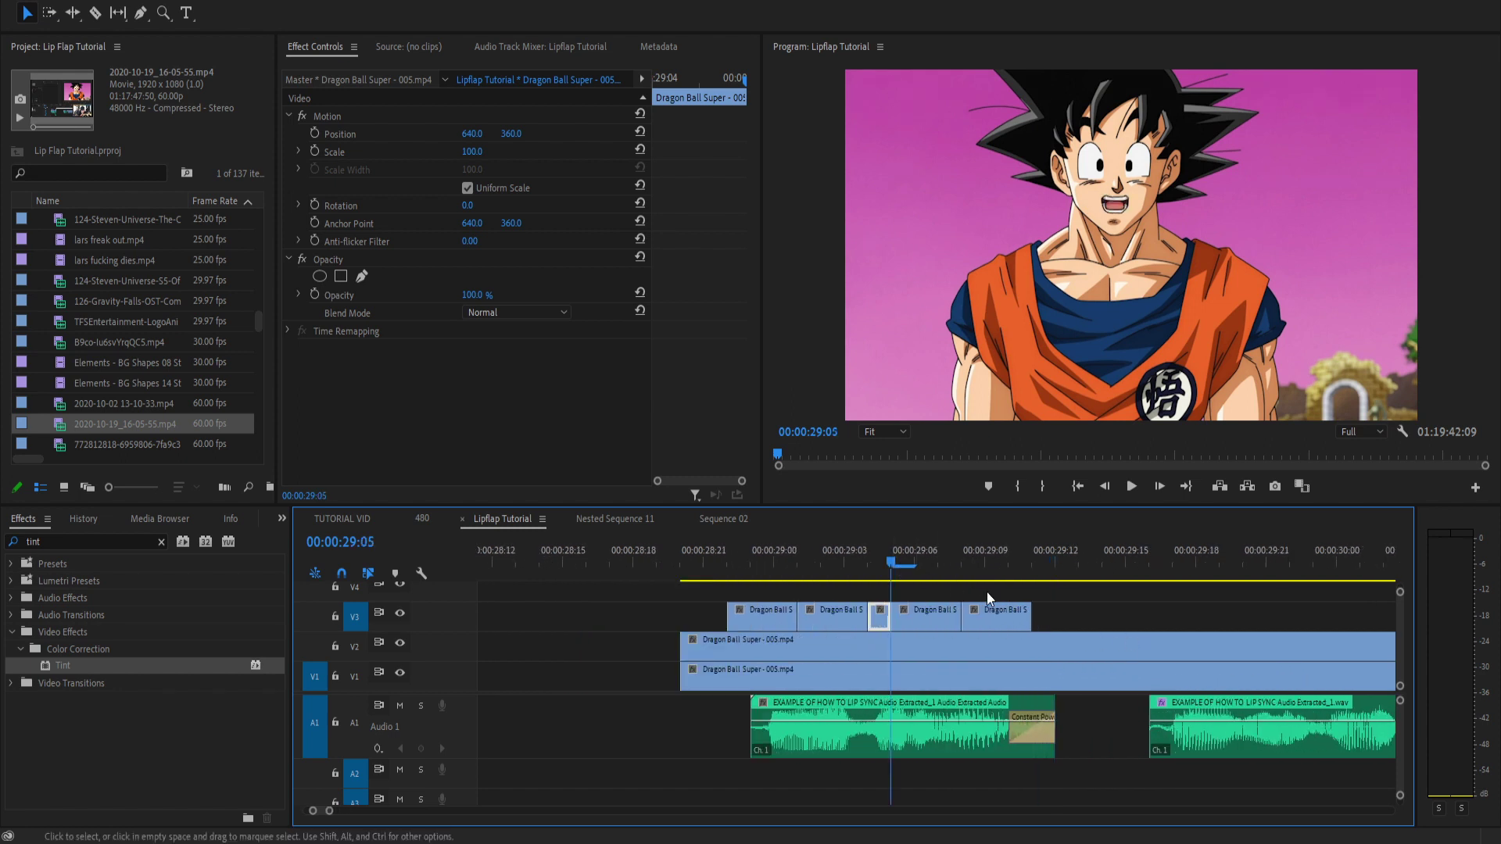
click(944, 624)
click(971, 563)
click(1003, 607)
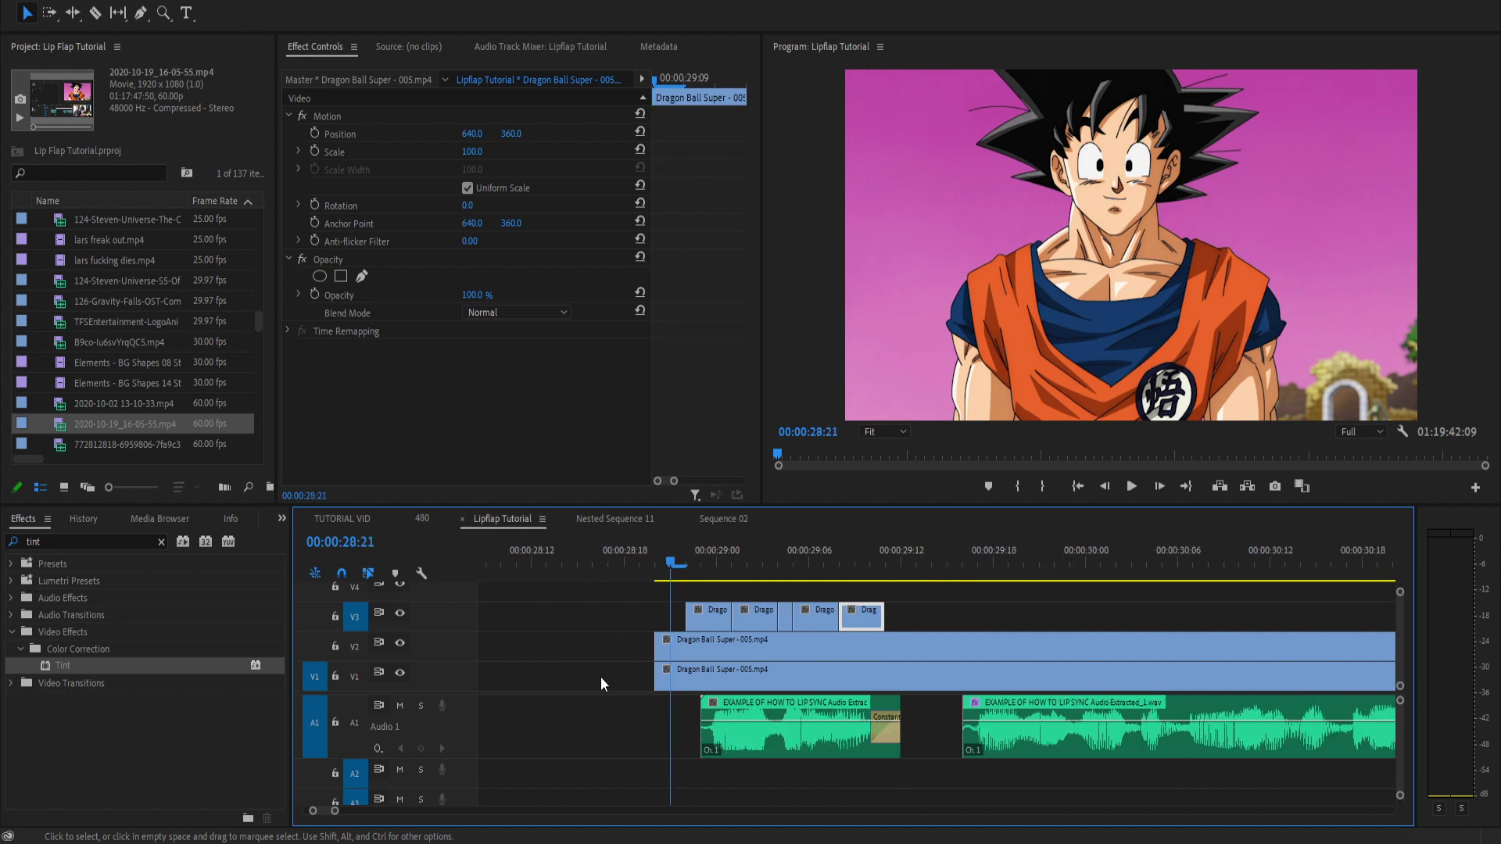
scroll(665, 686, up, 2)
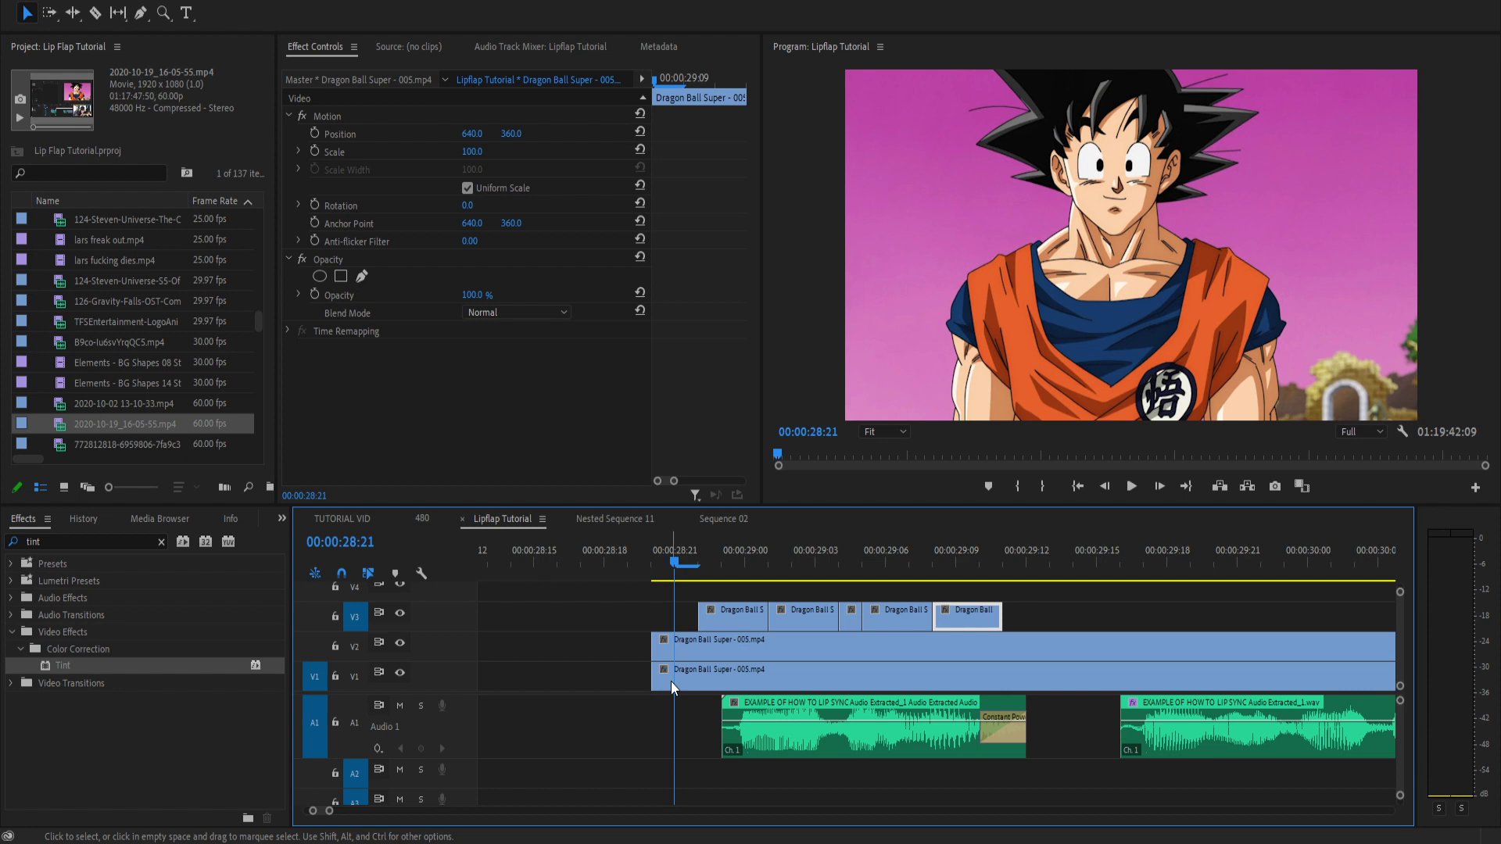
key(Left)
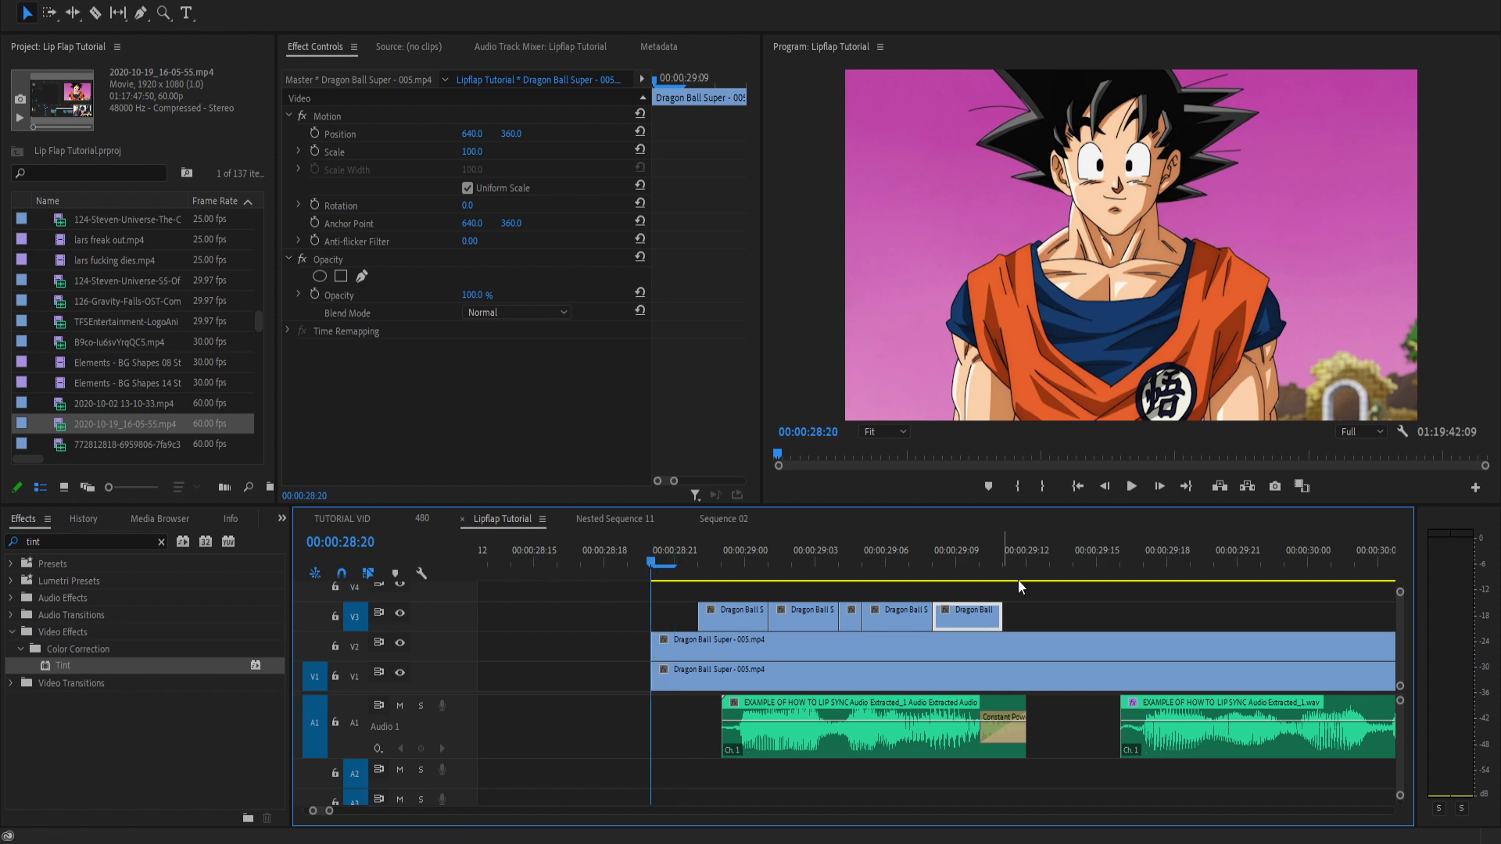
click(1071, 615)
key(space)
key(space)
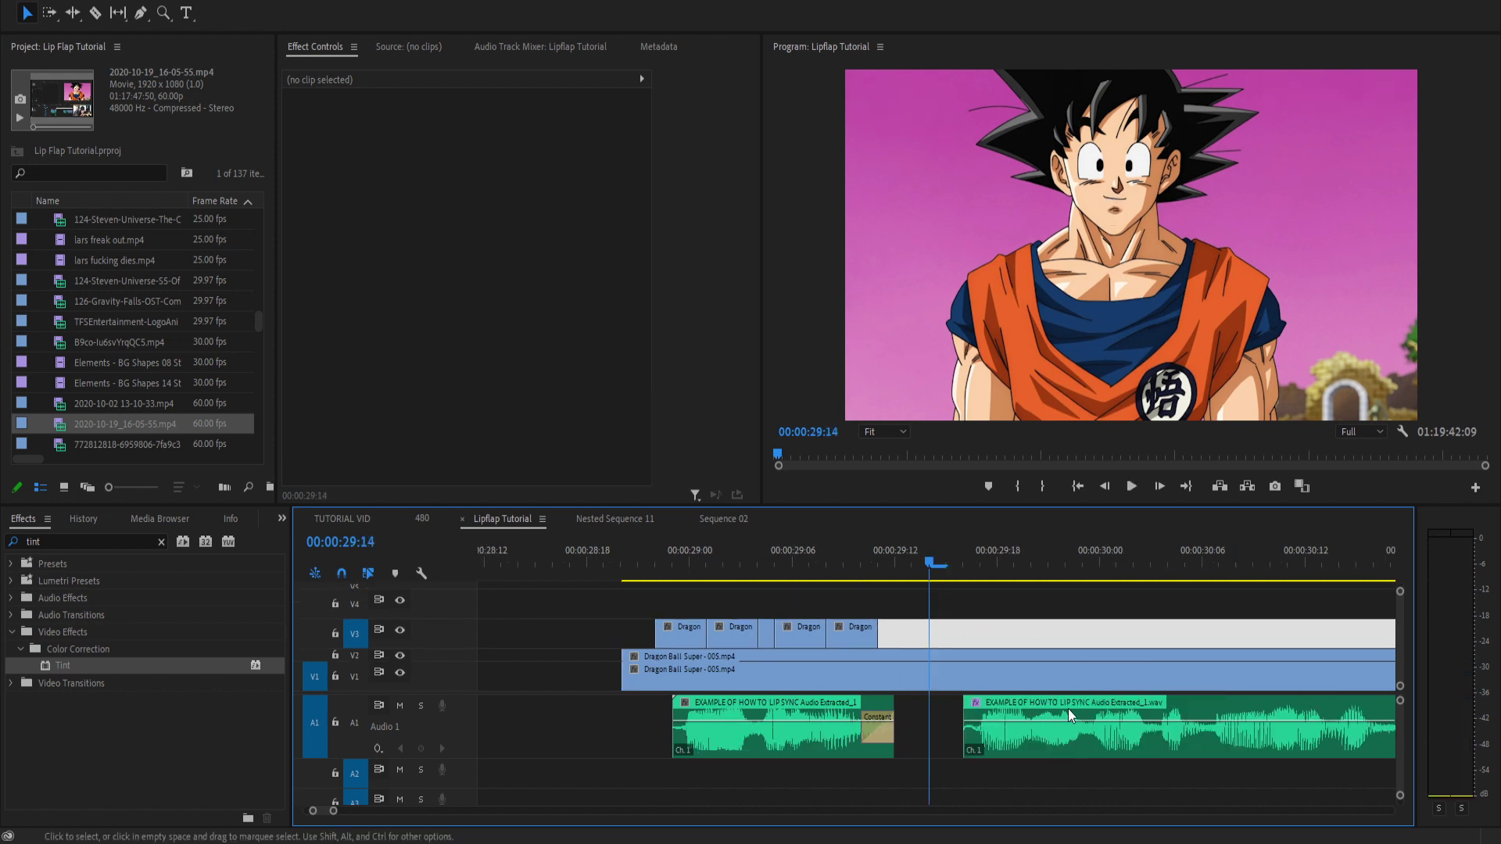
Find the start of the second dialogue clip on A1 at 00:00:29:16 and play it to hear its first sounds.
scroll(1054, 708, up, 1)
scroll(436, 652, up, 1)
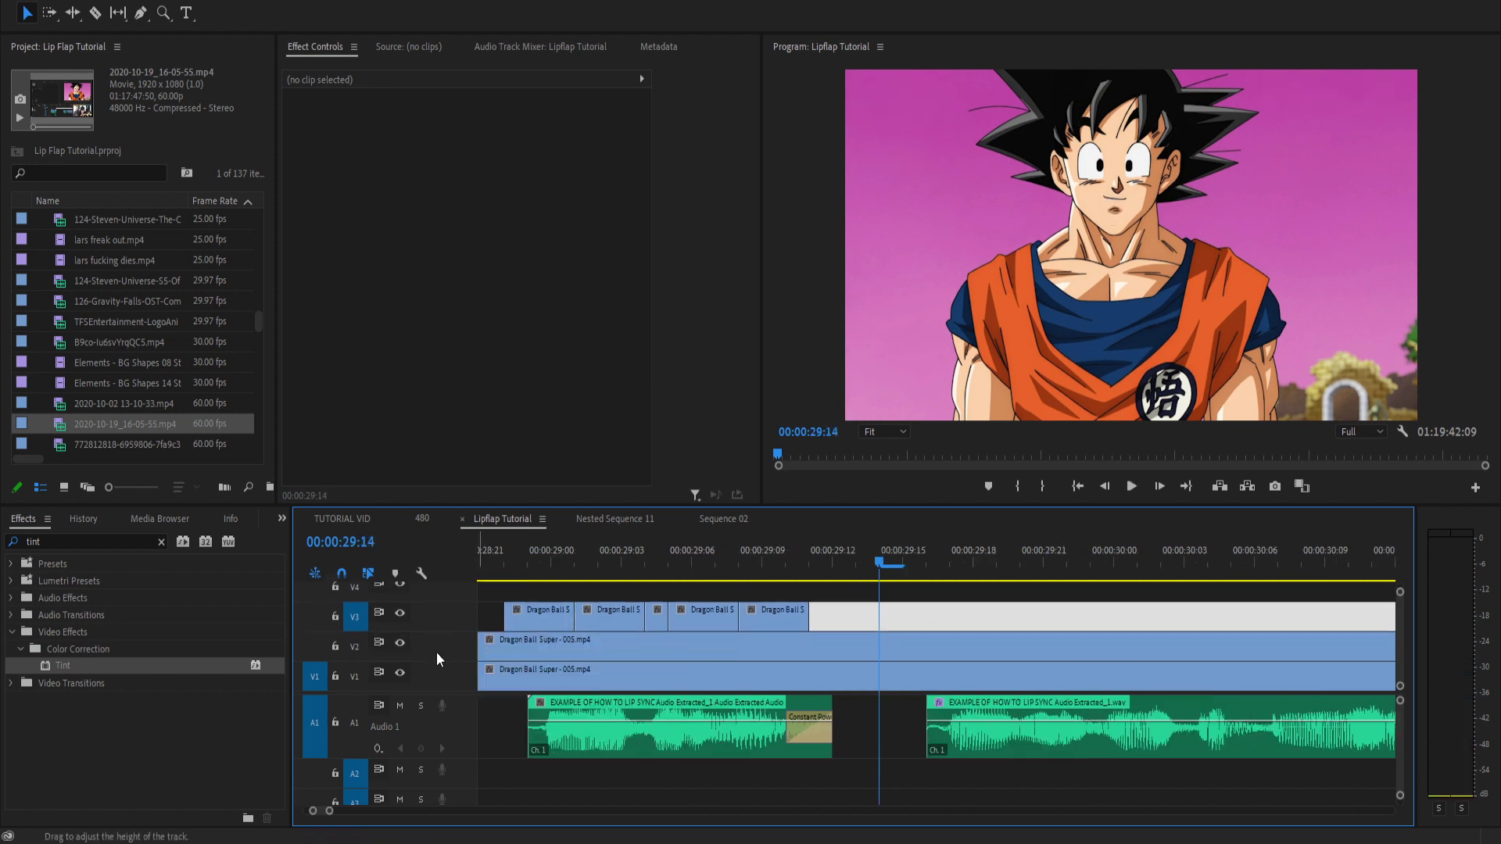
scroll(436, 652, down, 1)
scroll(1024, 645, down, 3)
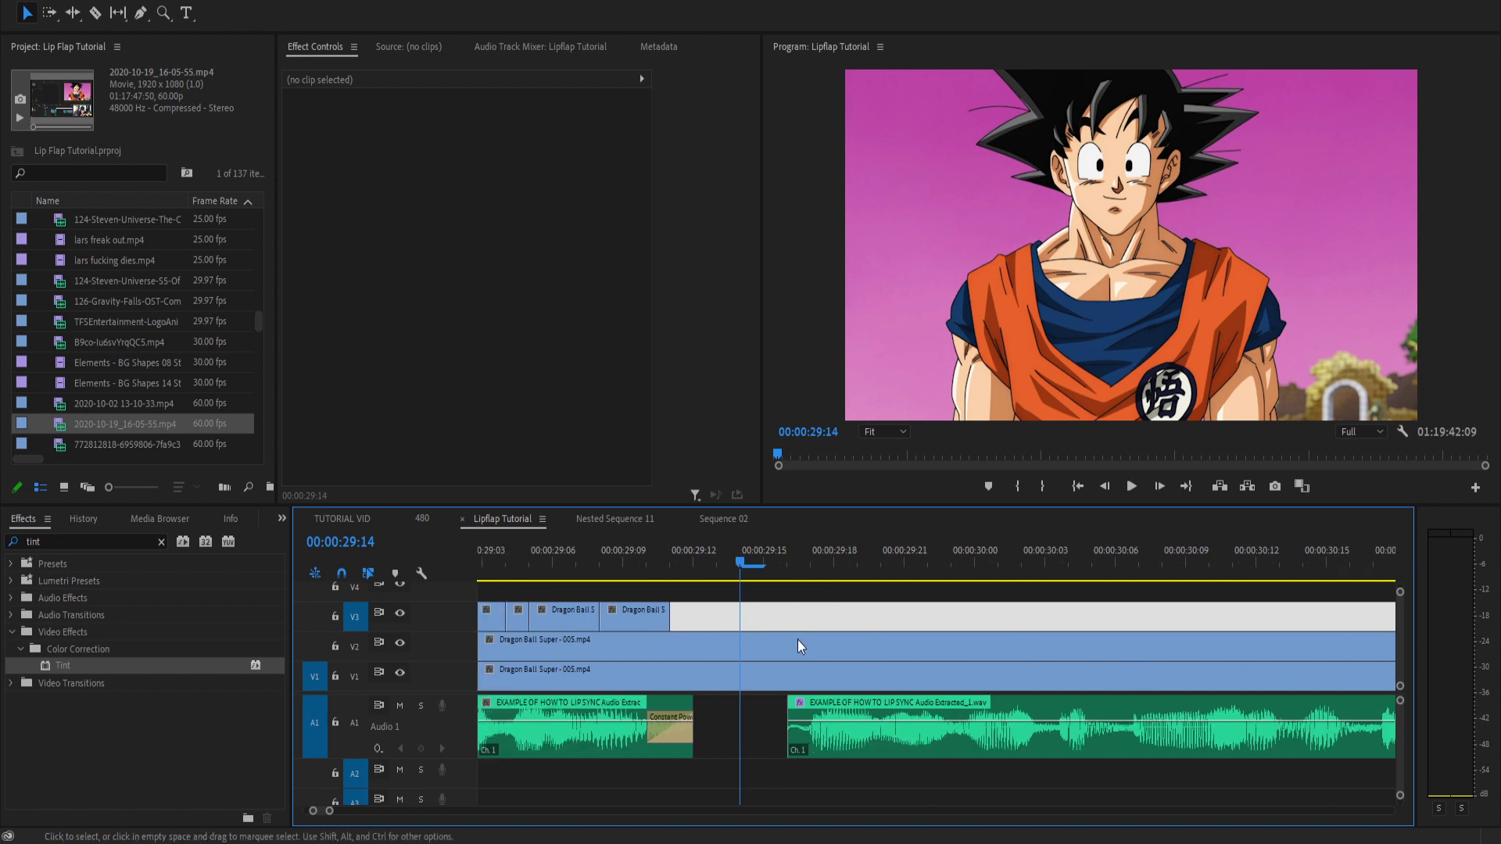
scroll(876, 649, down, 2)
scroll(465, 636, up, 2)
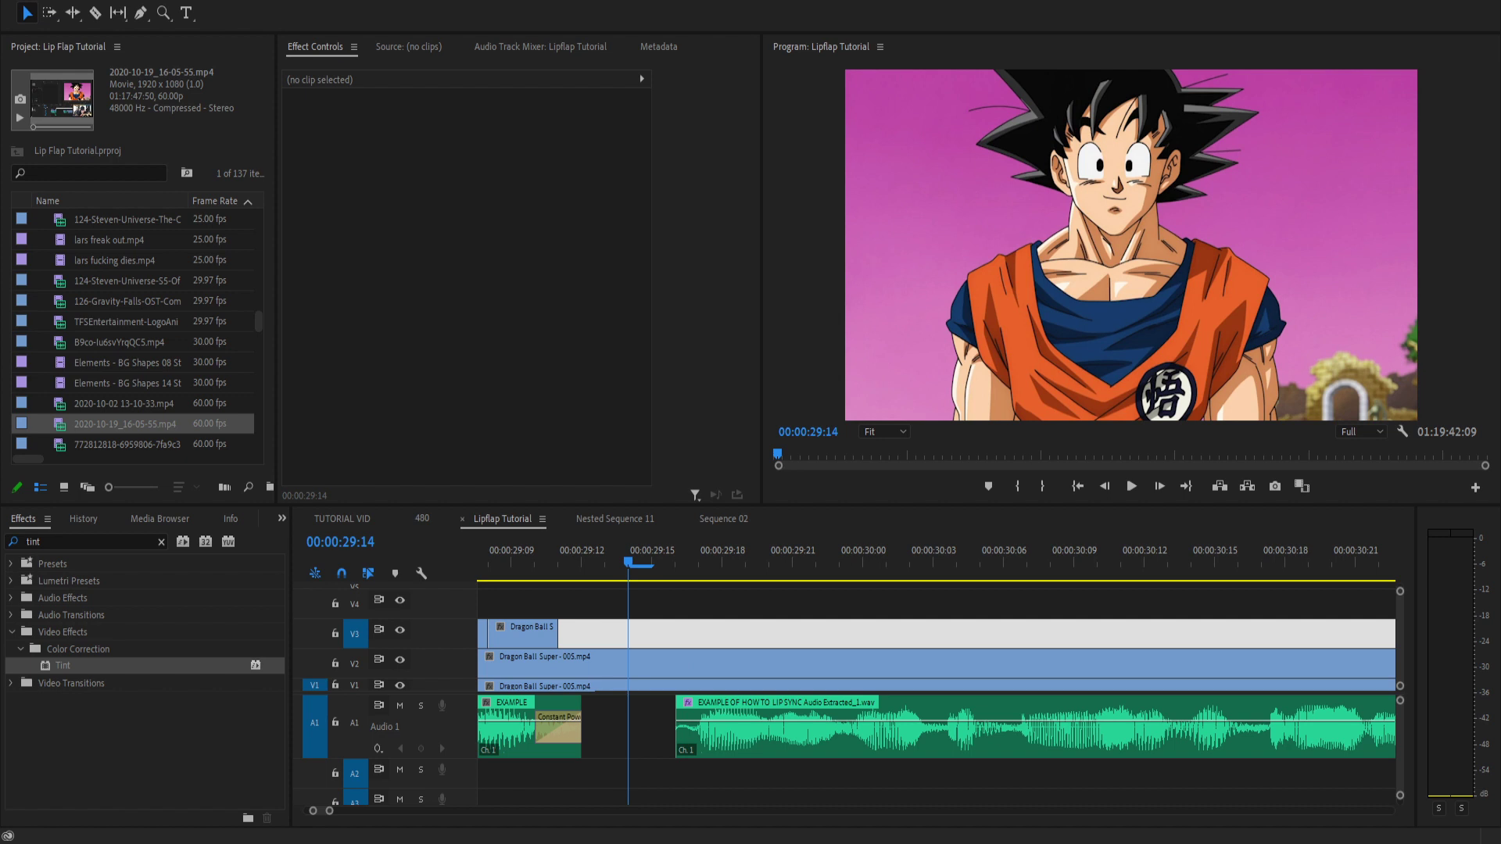
key(Right)
key(Right)
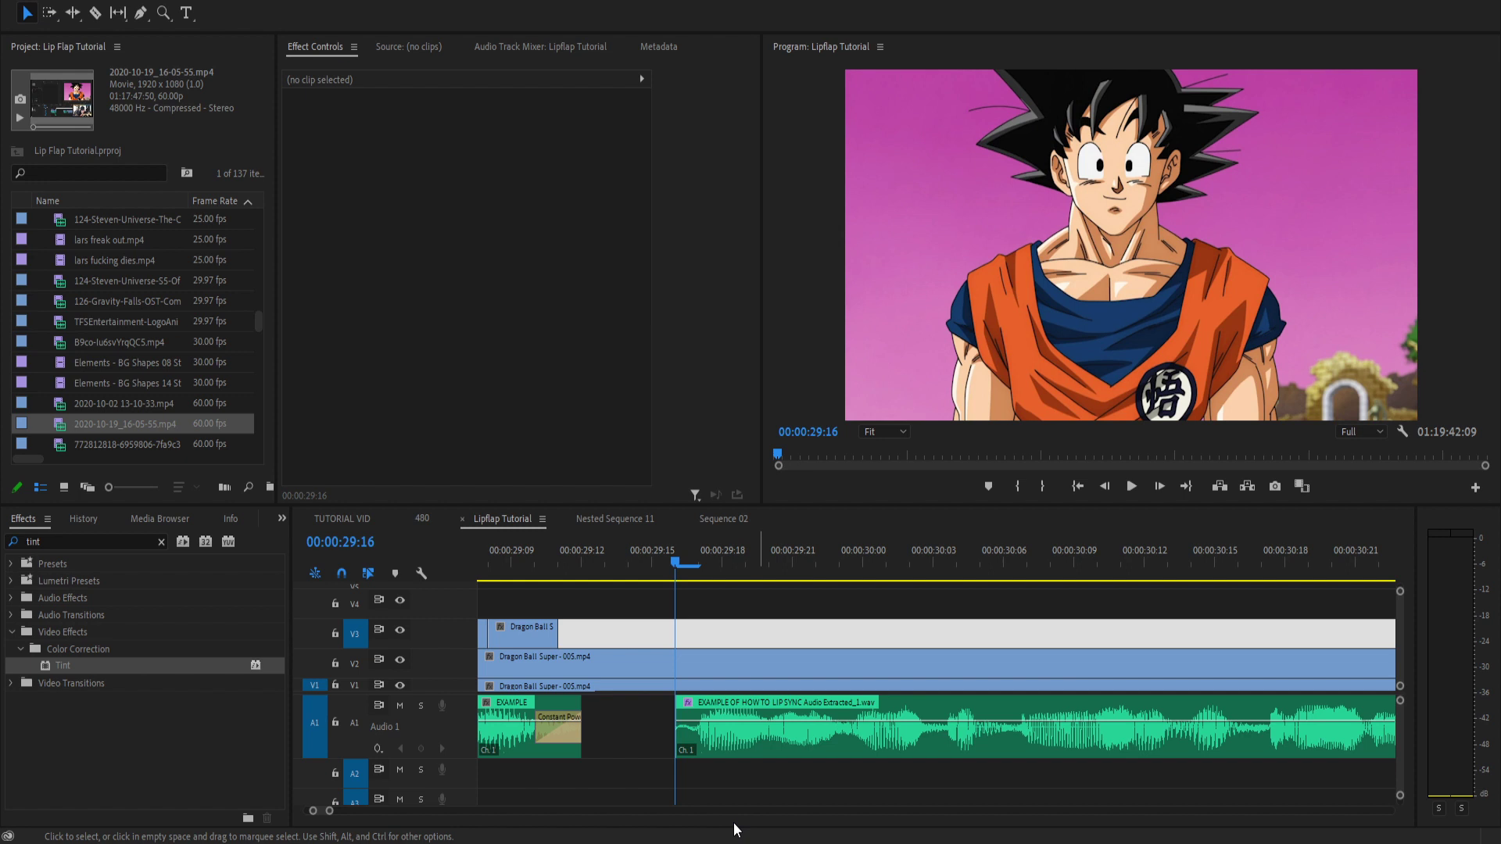
click(667, 556)
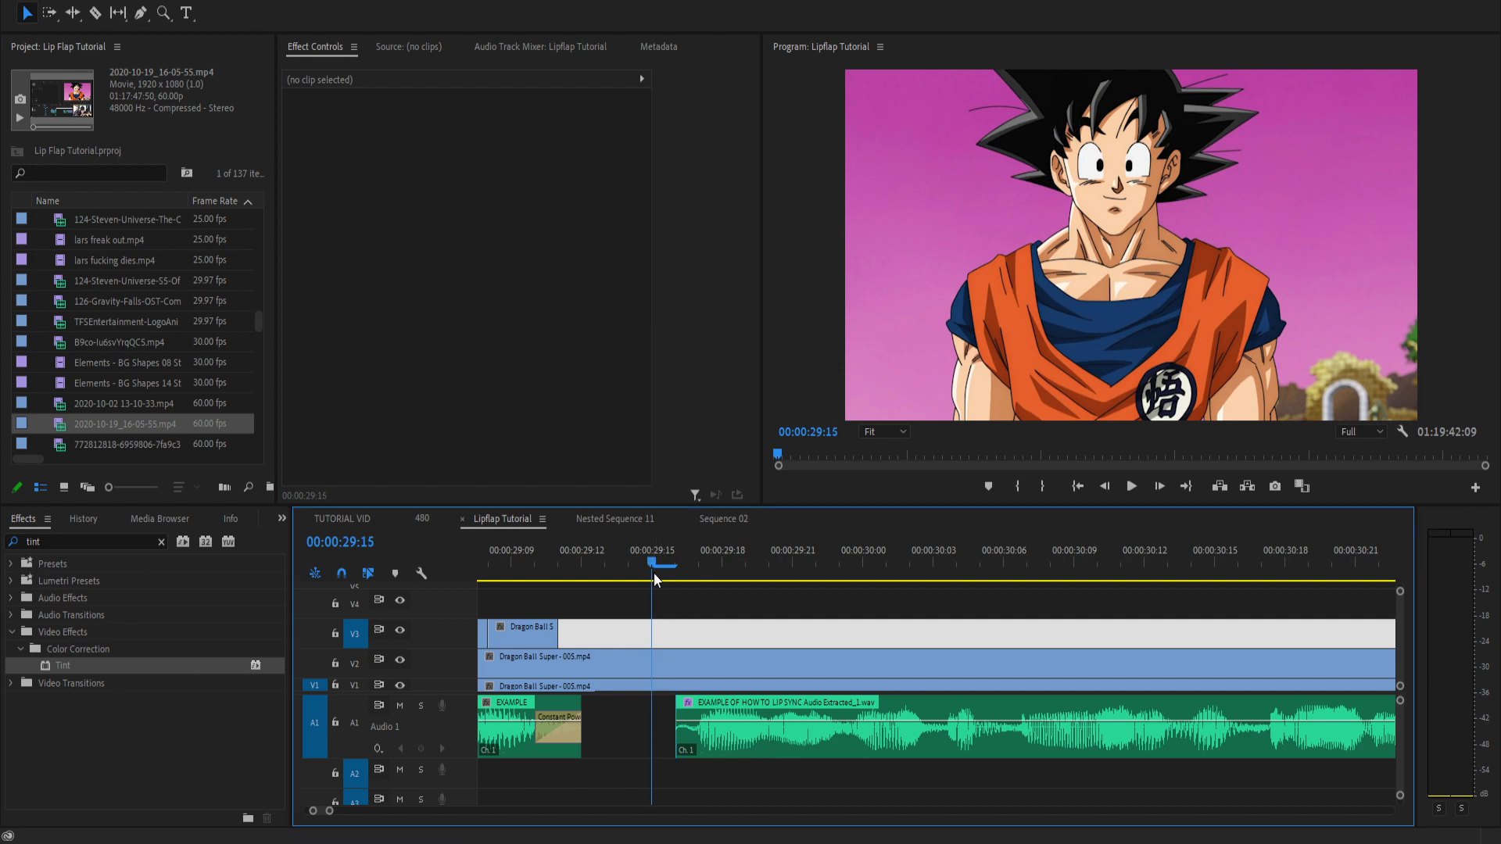
key(space)
Paste the pair of mouth pieces on V3 at 00:00:29:16 and trim the second piece to end at 00:00:29:21.
click(660, 566)
key(ctrl+v)
drag(653, 560, 725, 556)
key(ctrl+z)
key(ctrl+v)
drag(823, 631, 797, 631)
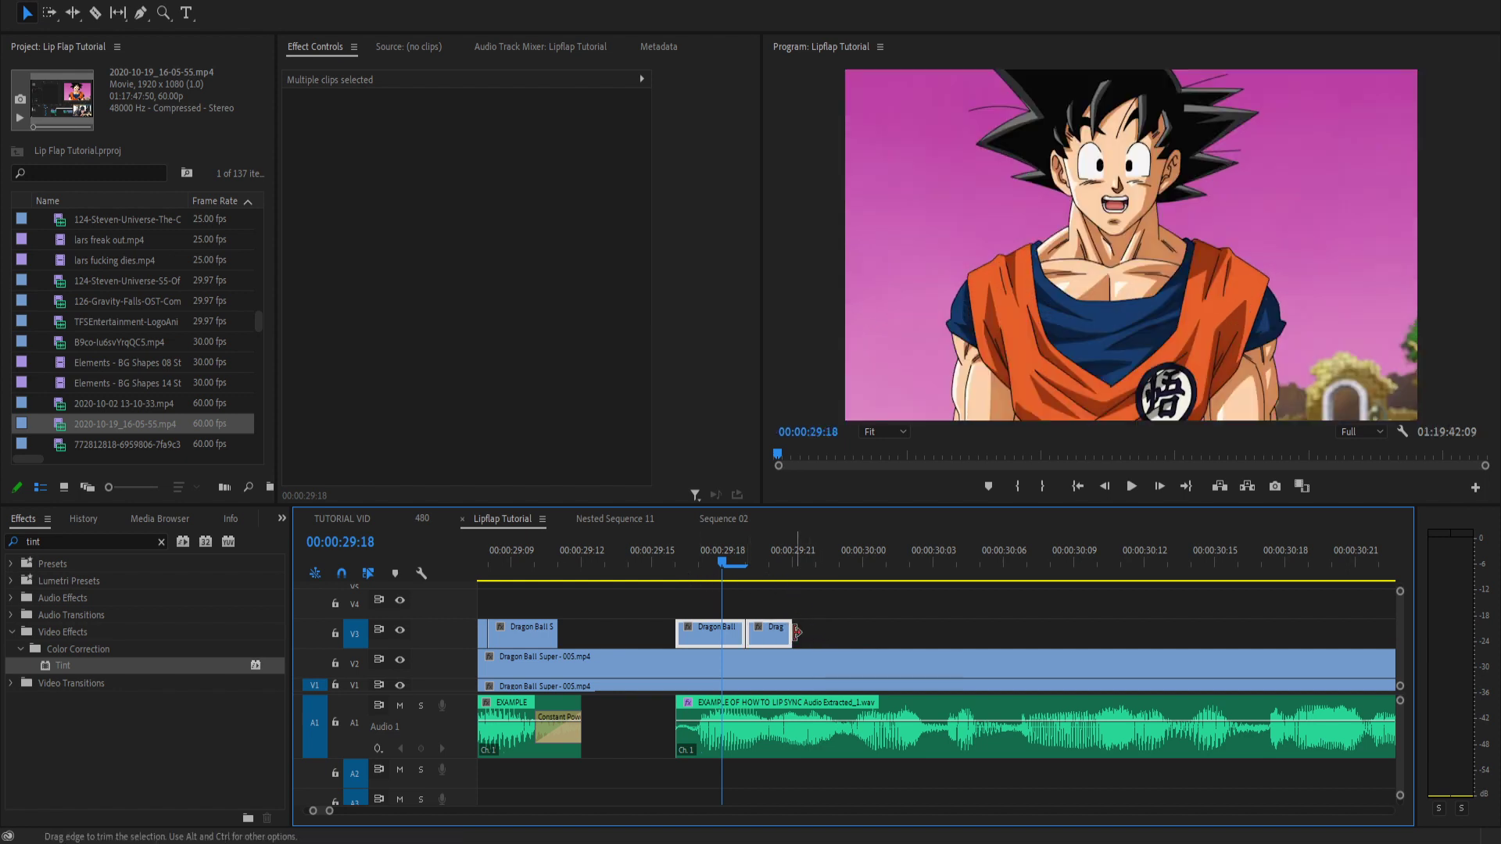
Paste another pair of mouth pieces on V3 at 00:00:29:23 and play back from 00:00:29:15.
drag(721, 560, 1021, 584)
key(ctrl+v)
click(647, 554)
key(space)
Play and scrub the second dialogue clip from 00:00:29:15 to compare its sounds with the V3 mouth pieces.
key(space)
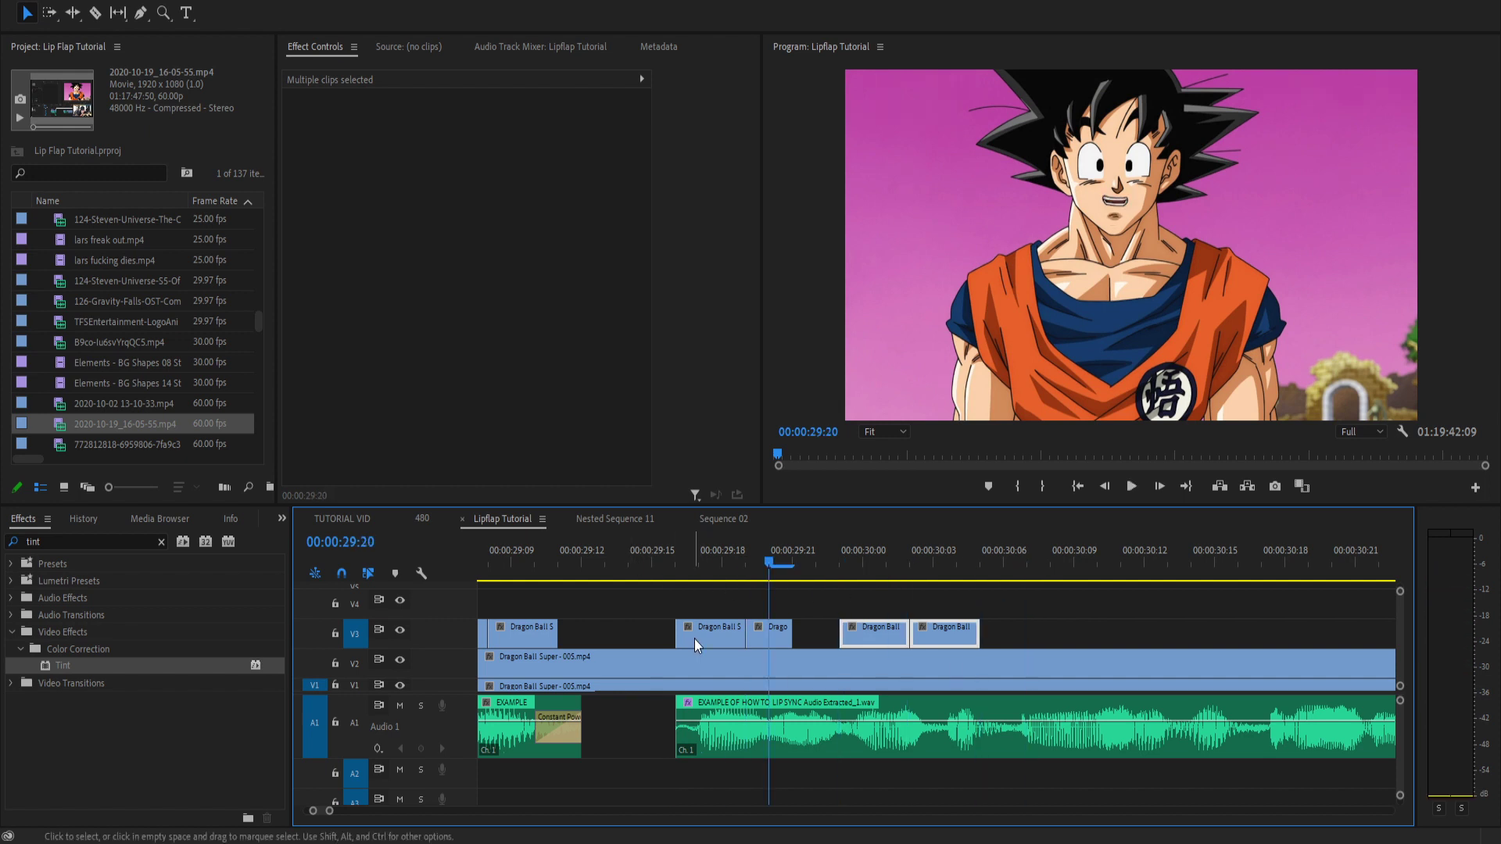
click(667, 558)
key(space)
key(space)
drag(910, 562, 1284, 585)
click(651, 564)
key(space)
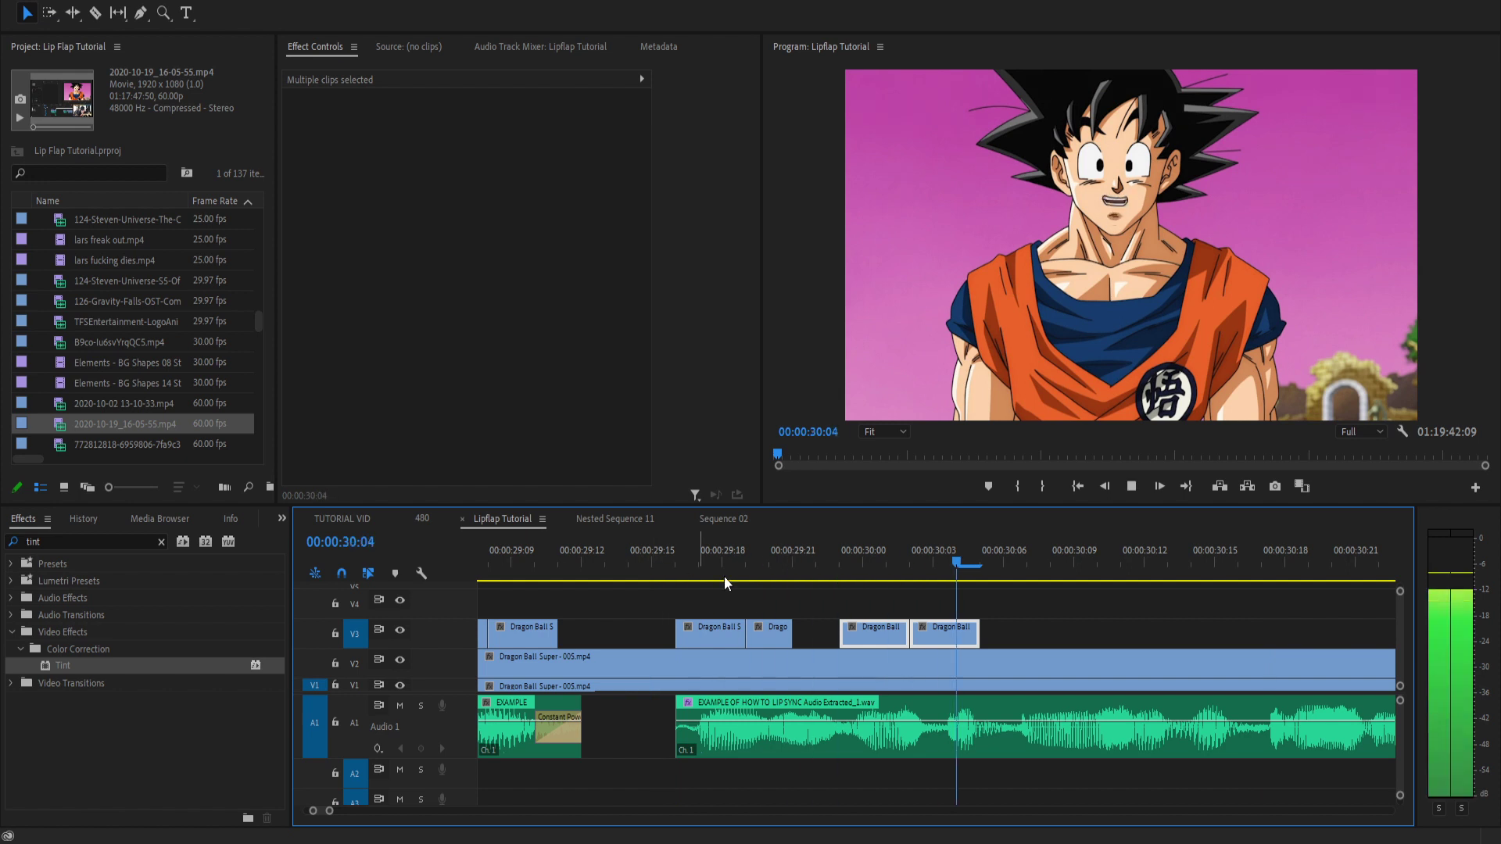
key(space)
Replay the phrase and trim the last mouth piece on V3 to end at 00:00:30:04.
scroll(1279, 688, down, 4)
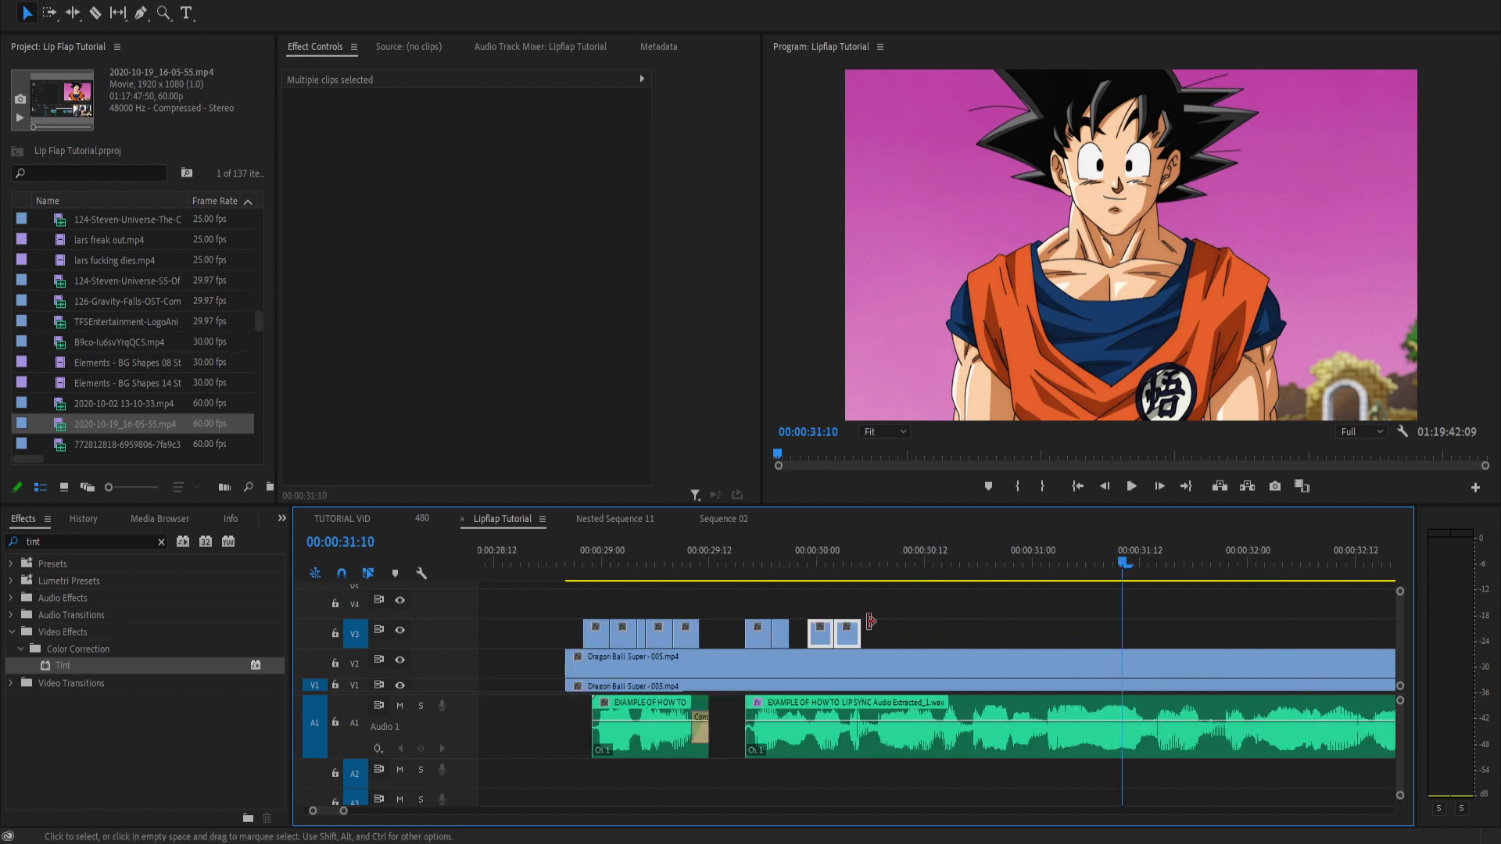
scroll(758, 583, up, 2)
click(721, 555)
key(space)
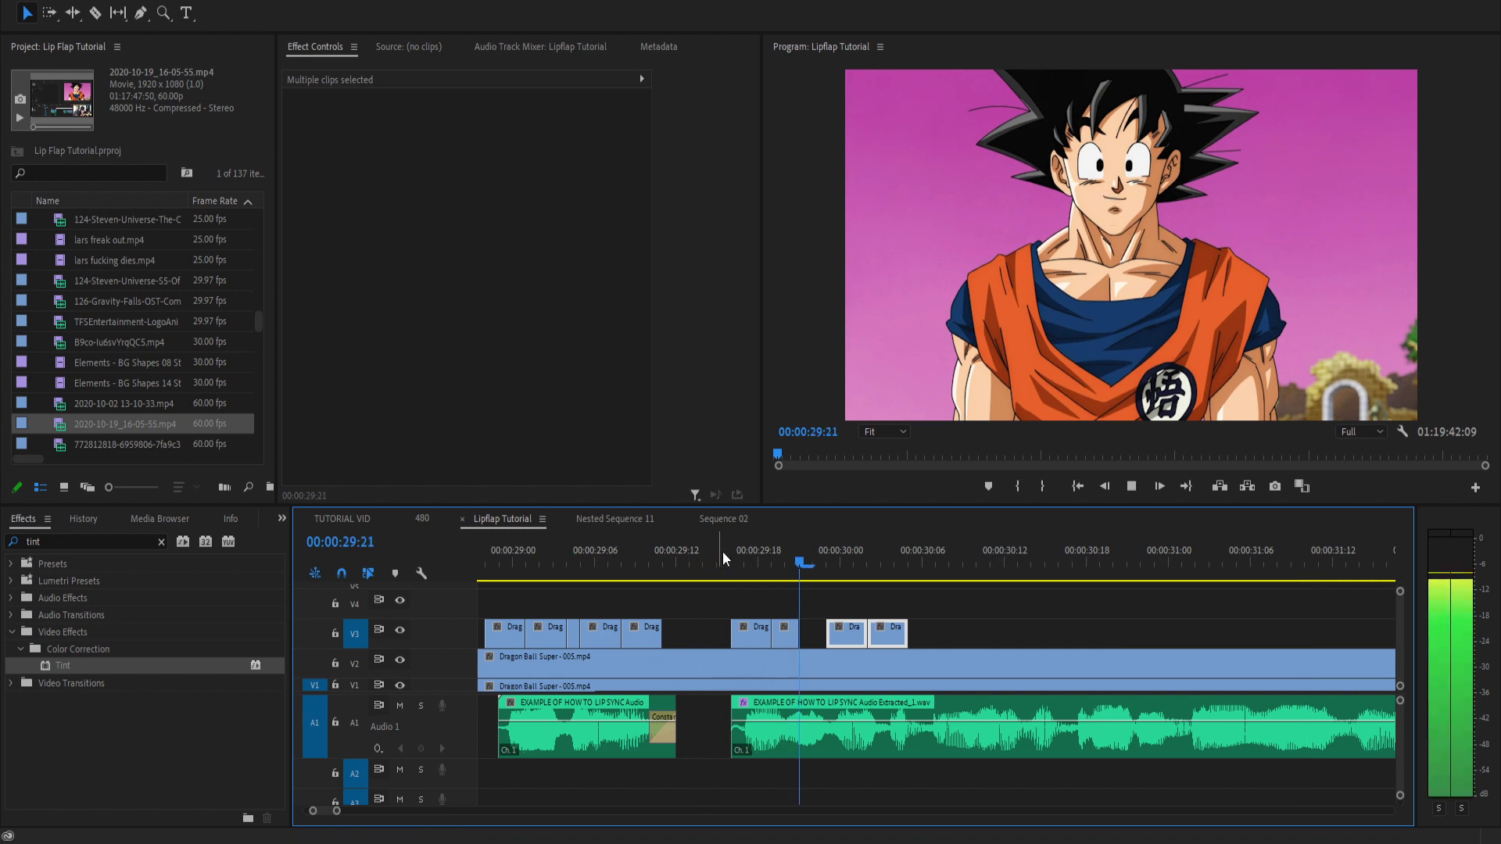
key(space)
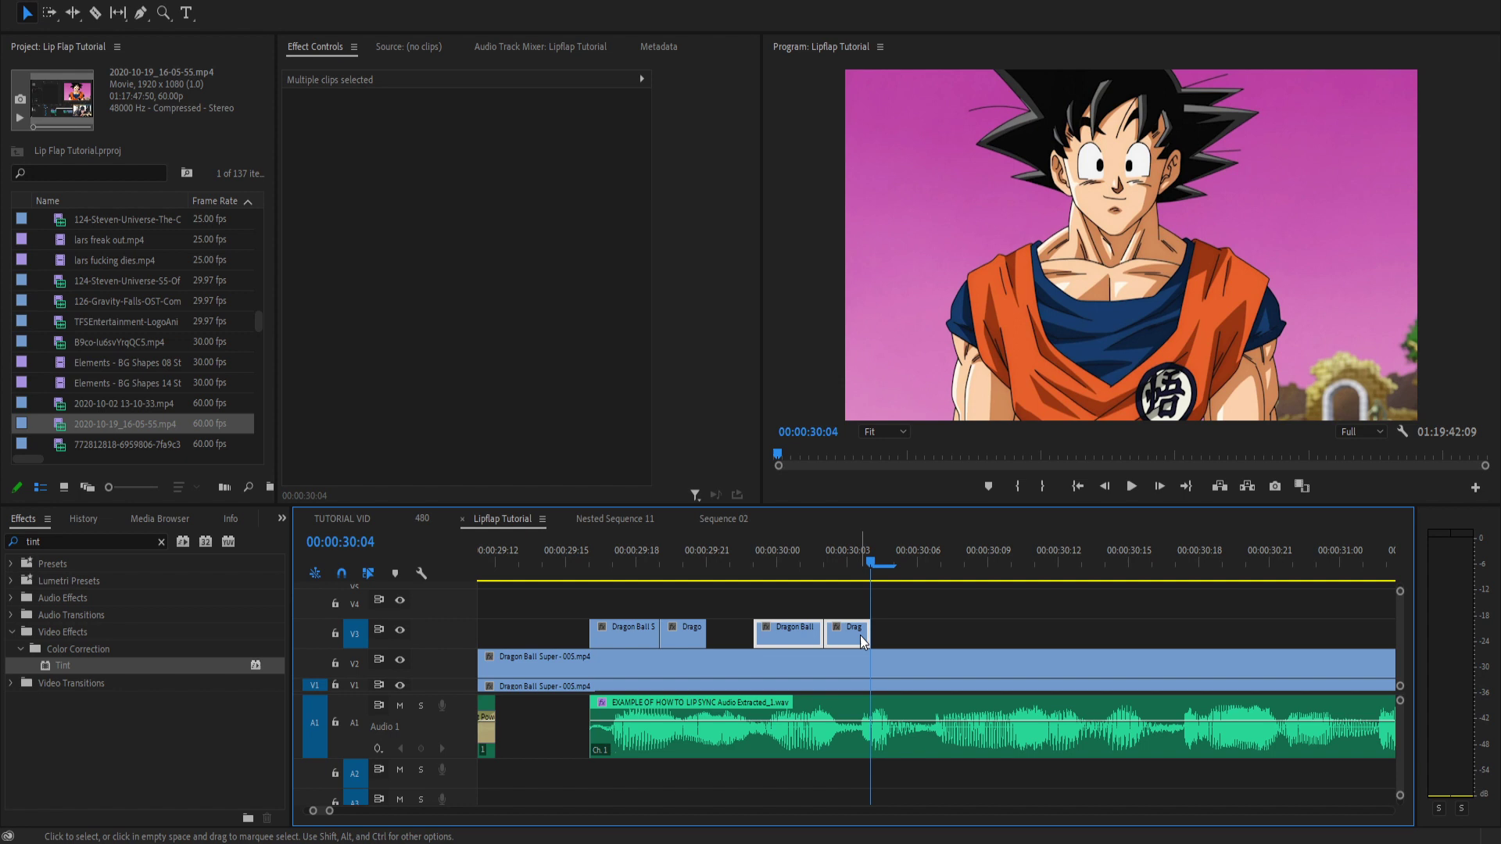
Add three mouth pieces on V3 from 00:00:30:06, with the middle one two frames long, and play them against the dialogue.
click(544, 547)
key(space)
key(space)
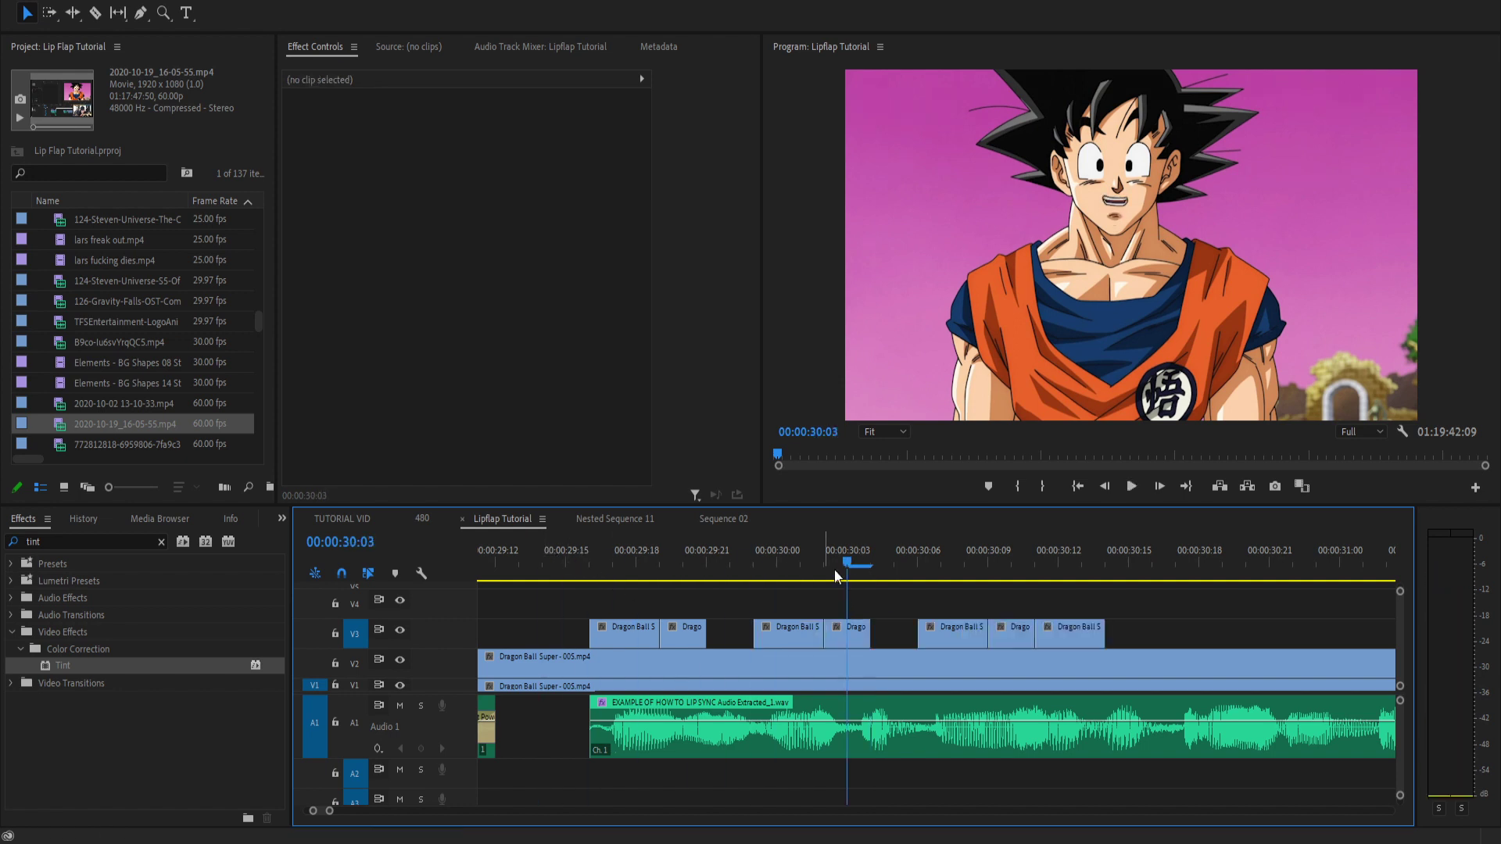
drag(835, 575, 1082, 565)
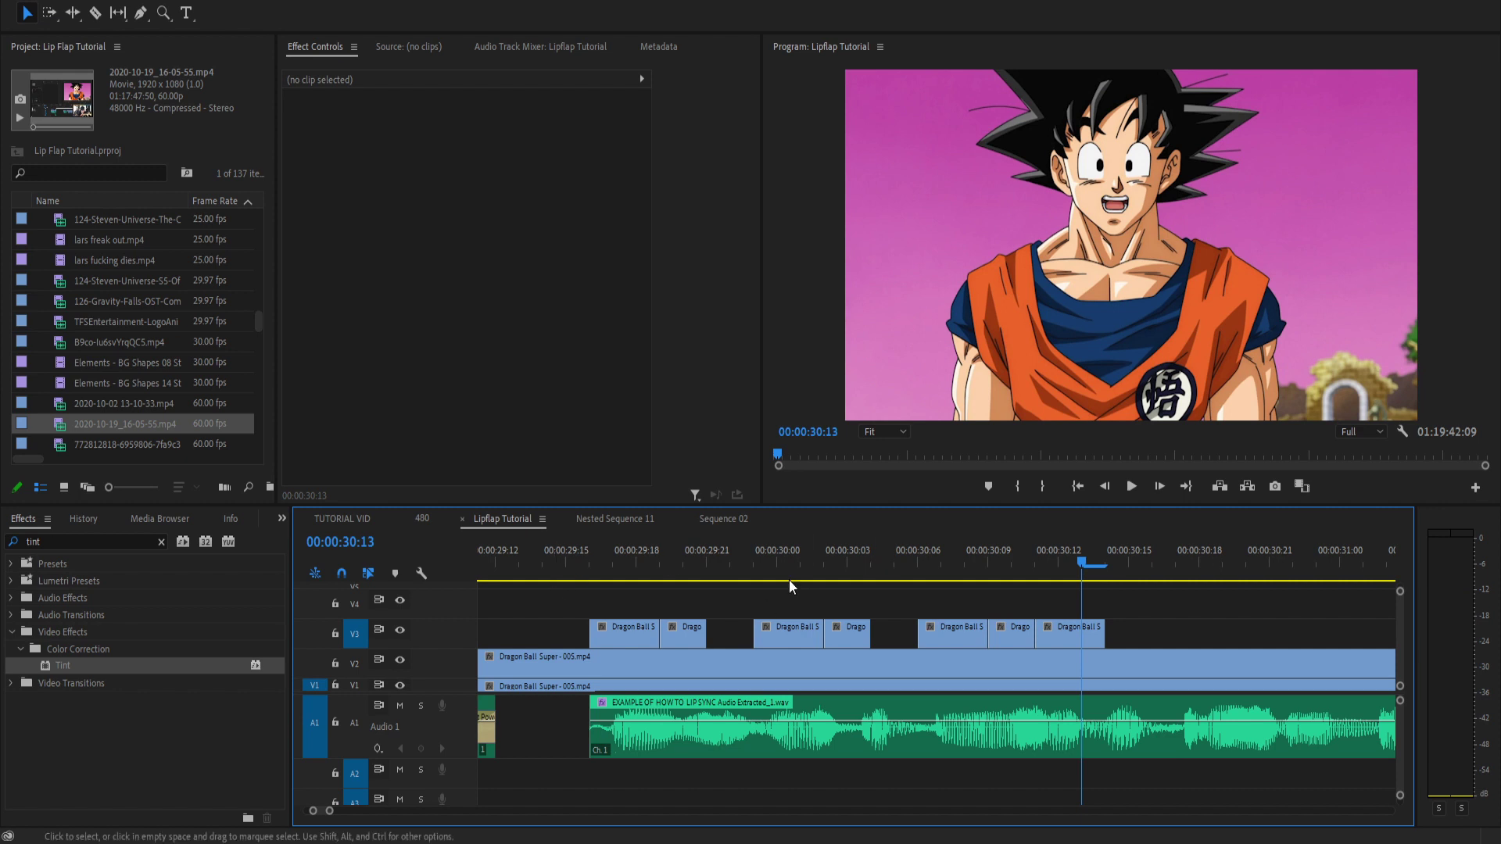
click(575, 559)
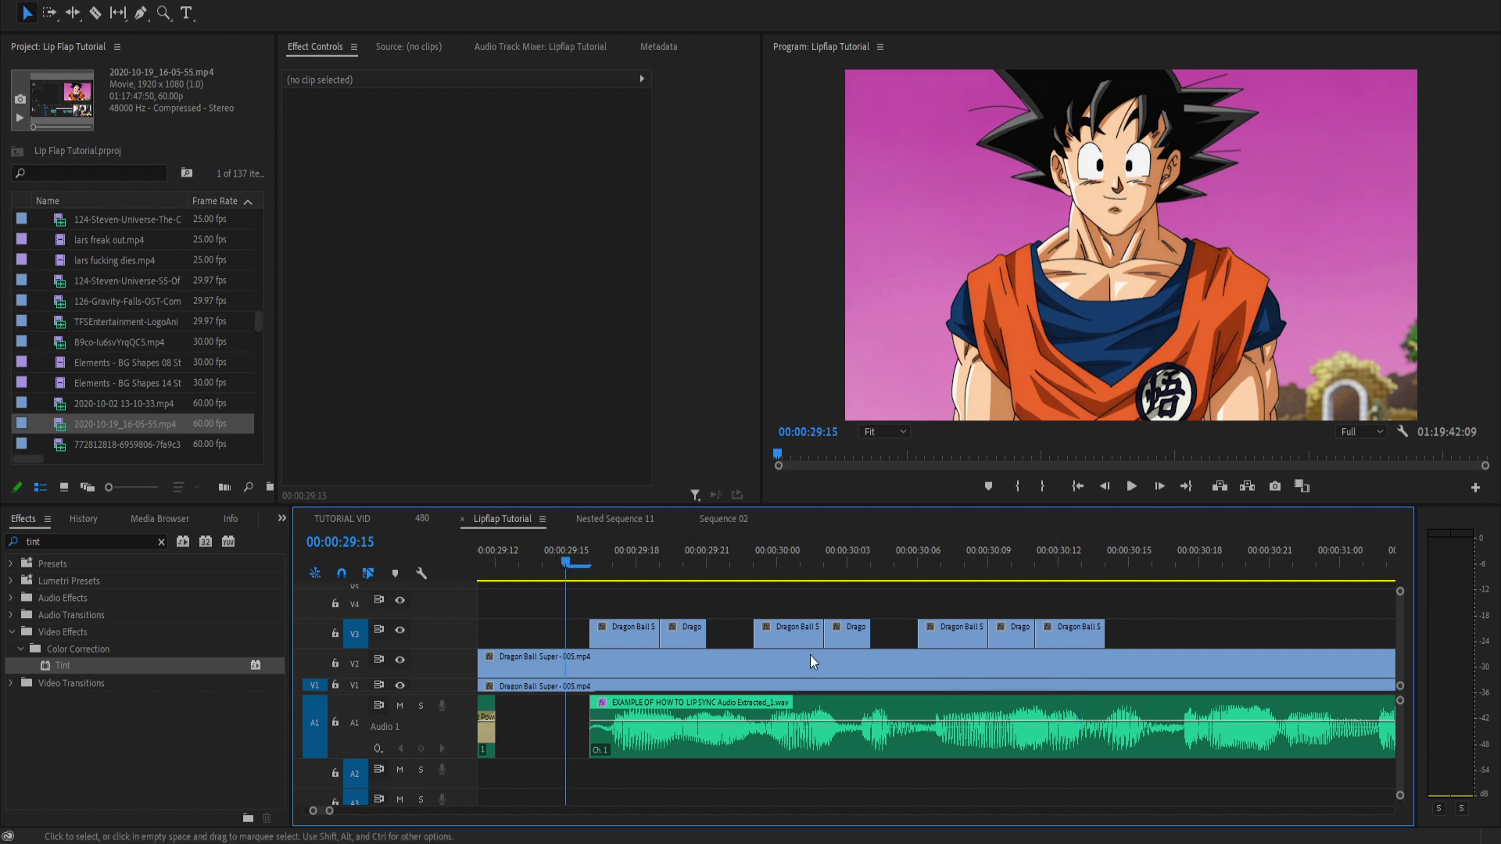
key(space)
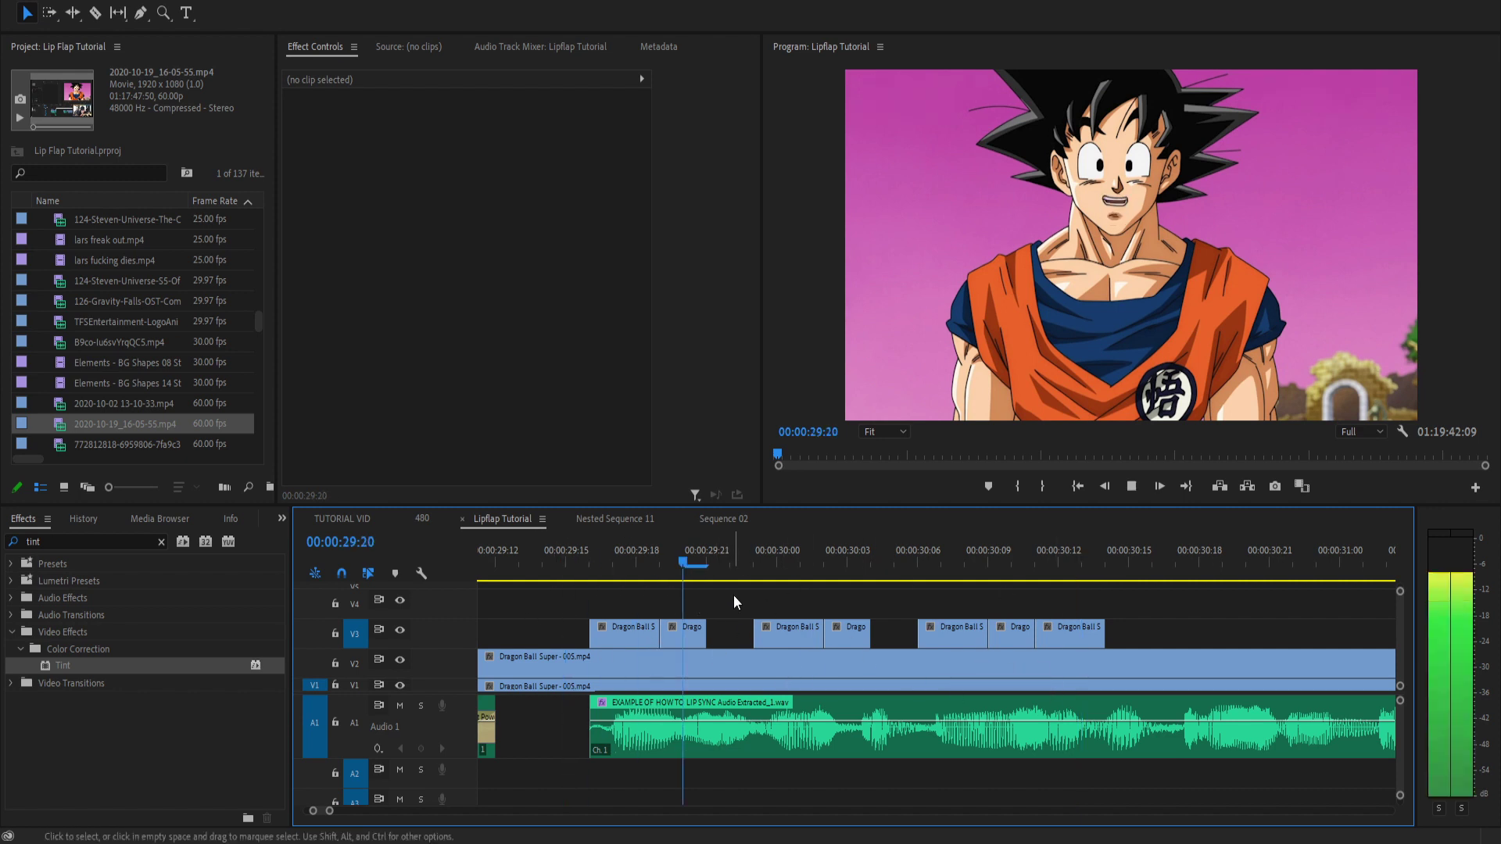
key(space)
Lengthen the mouth piece at 00:00:30:09 to three frames, shift the following piece to end at 00:00:30:15, and scrub through the dialogue.
click(918, 555)
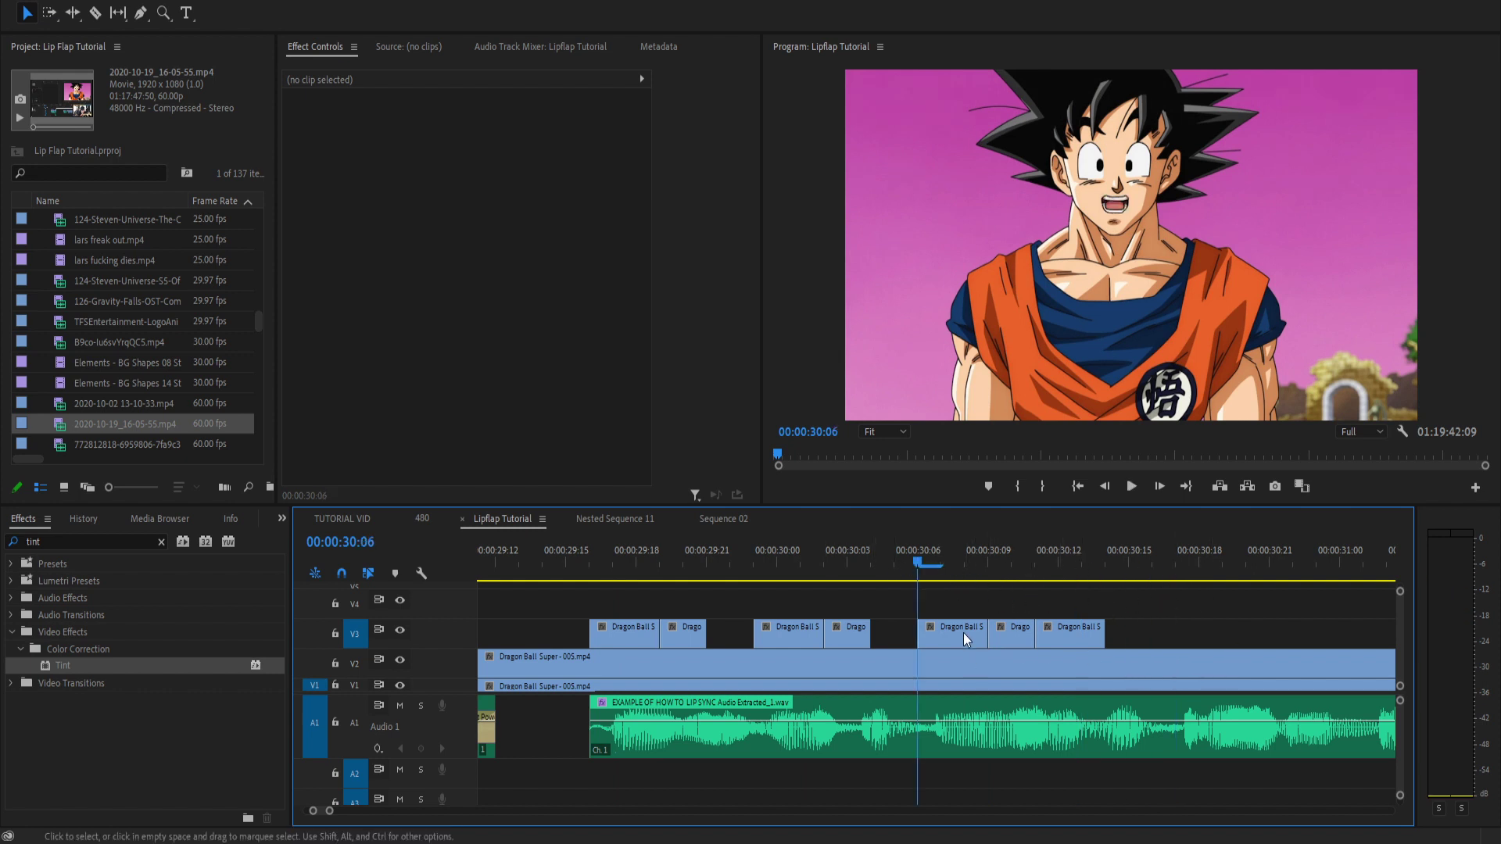
mouse_move(913, 564)
mouse_down()
mouse_move(846, 560)
mouse_move(943, 566)
mouse_up()
drag(947, 568, 1138, 578)
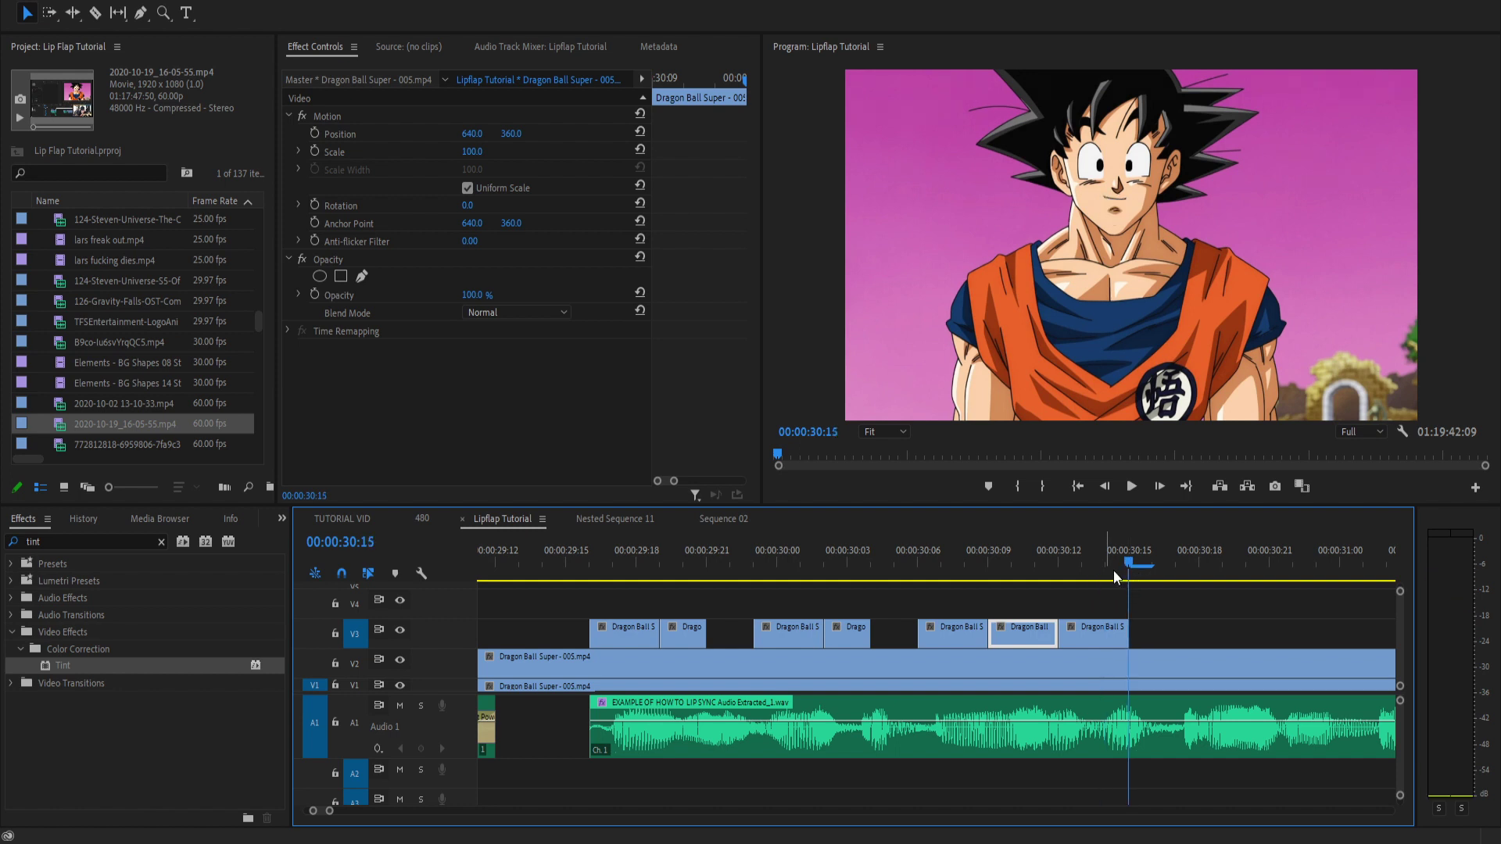
click(833, 564)
drag(576, 560, 718, 562)
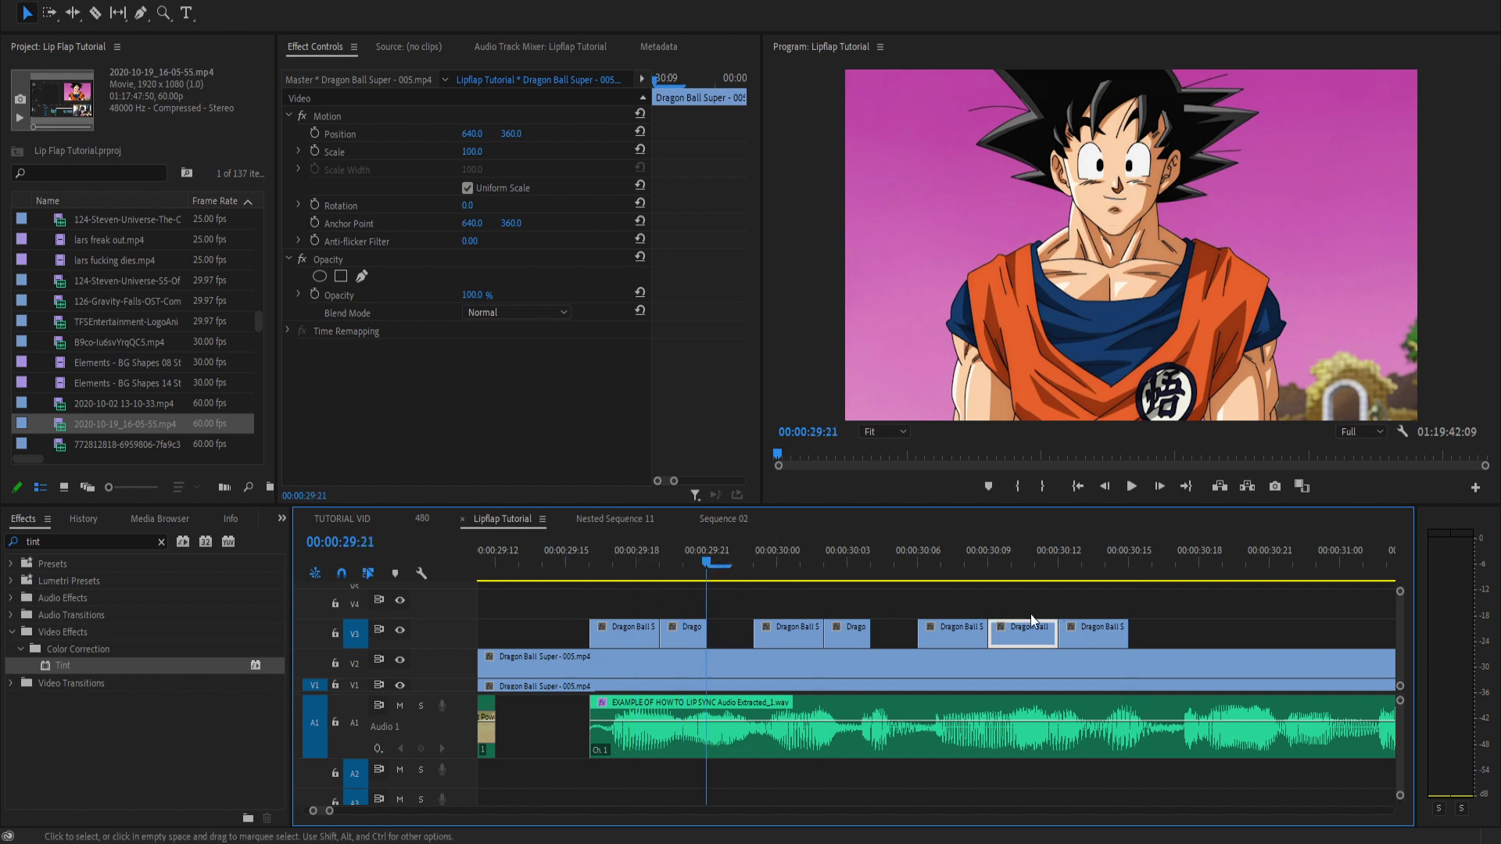
Fill V3 with copied mouth pieces from 00:00:30:17 to 00:00:31:13 over the next phrase.
scroll(666, 737, down, 2)
scroll(968, 674, up, 2)
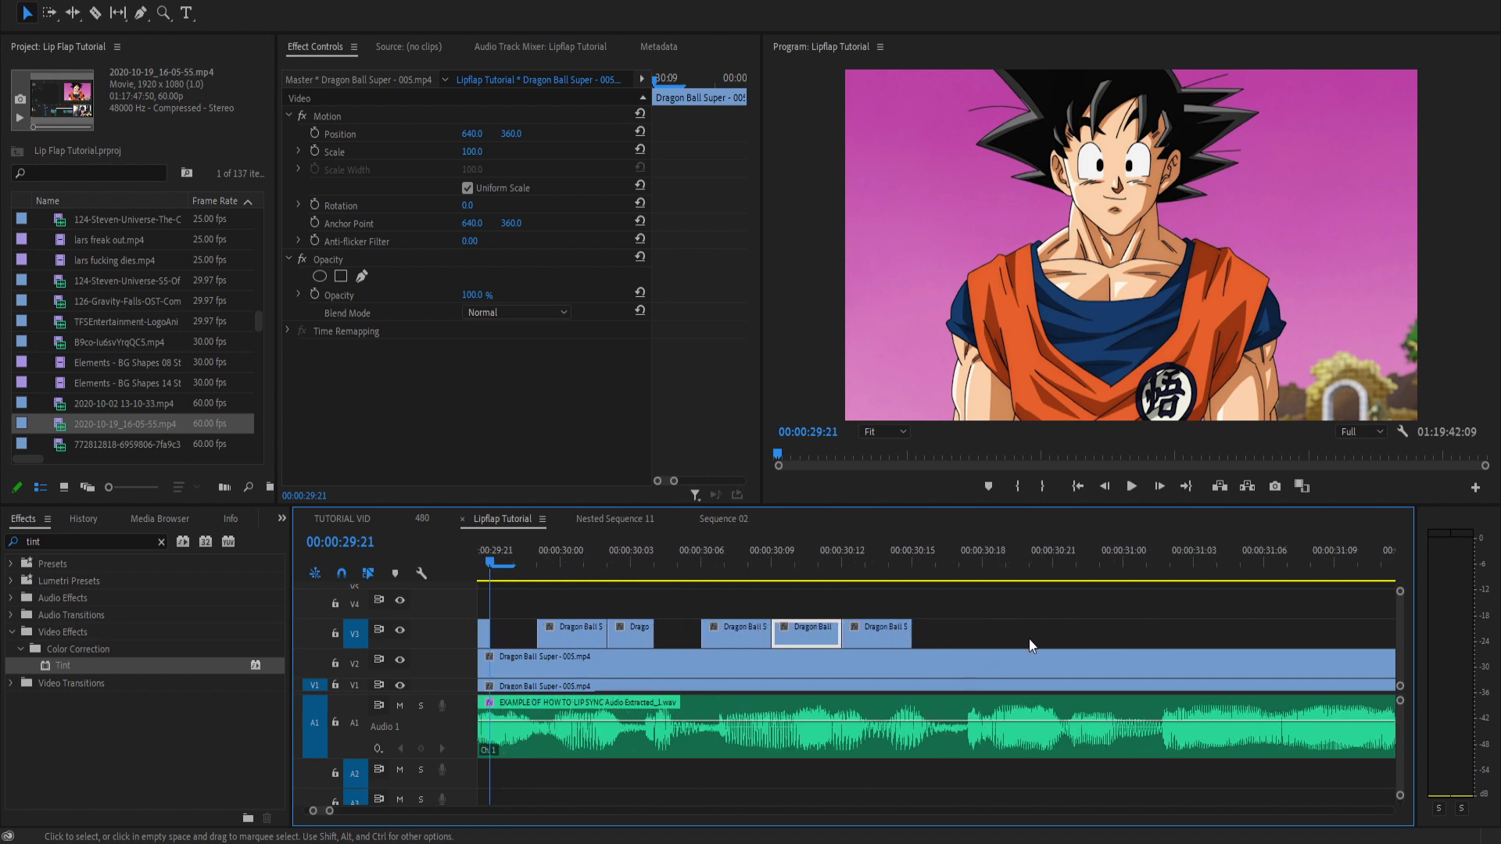
click(953, 566)
key(ctrl+v)
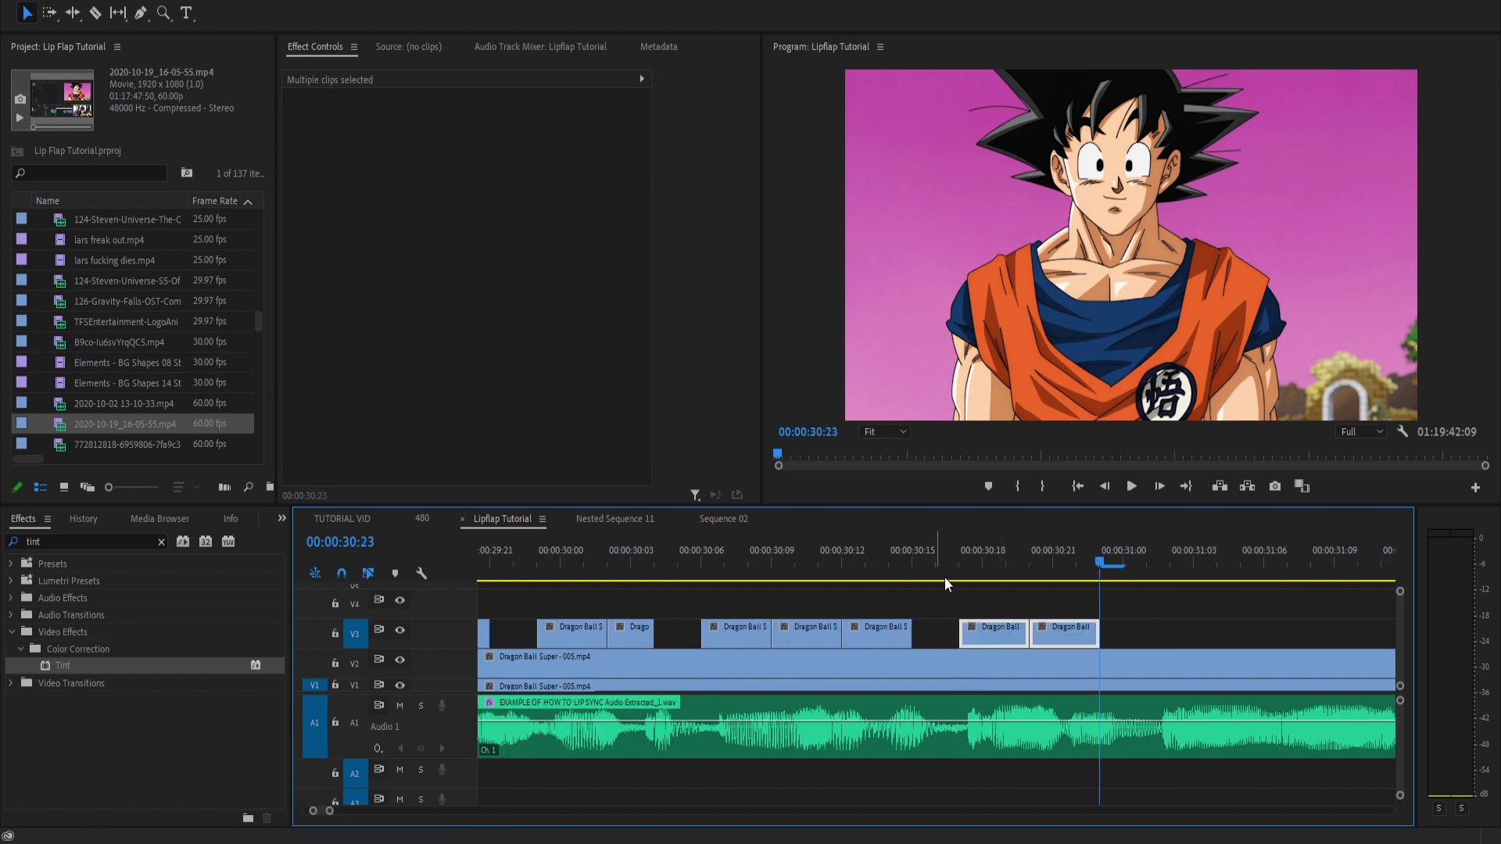
drag(998, 560, 1029, 558)
Play the lip flaps from the start of the shot and check the V3 pieces around 00:00:30:17.
scroll(726, 625, down, 3)
click(541, 564)
key(space)
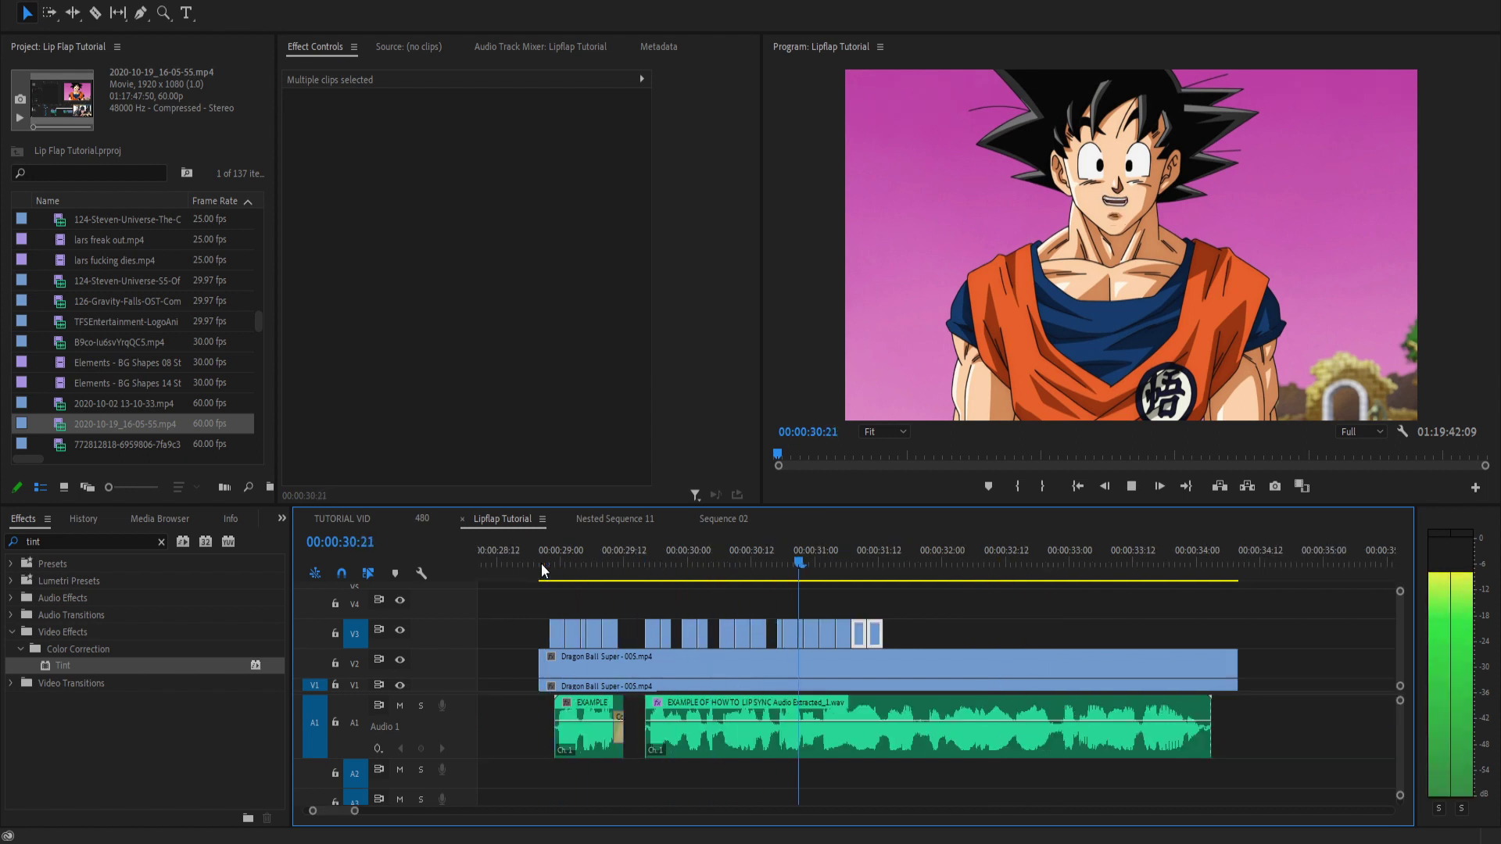
key(space)
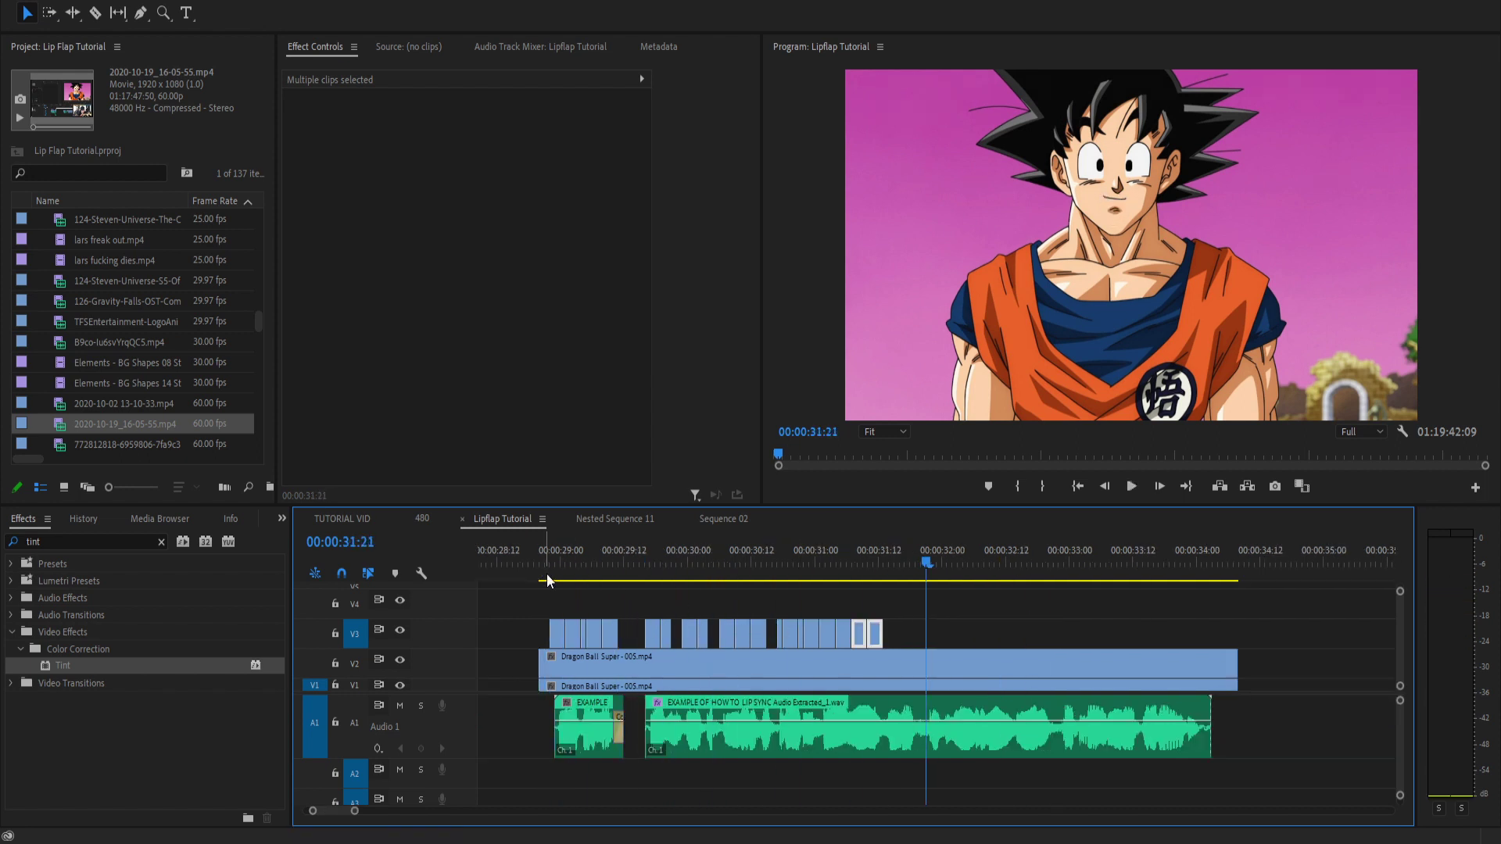
drag(757, 572, 777, 573)
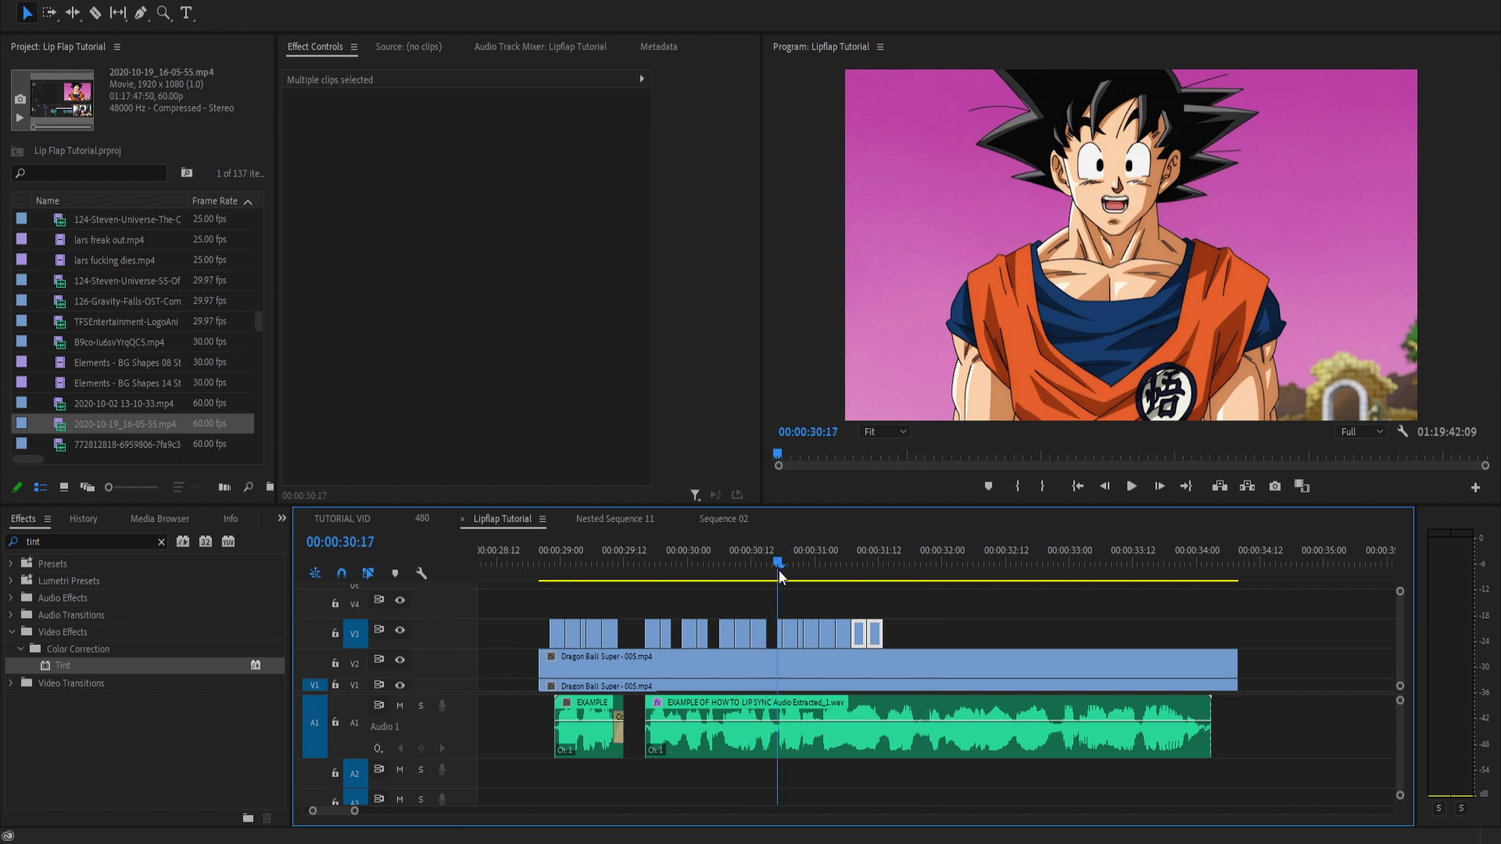
Paste another pair of mouth pieces on V3 at 00:00:31:13, directly after the last piece.
scroll(752, 601, up, 3)
scroll(780, 610, down, 1)
scroll(780, 610, down, 1)
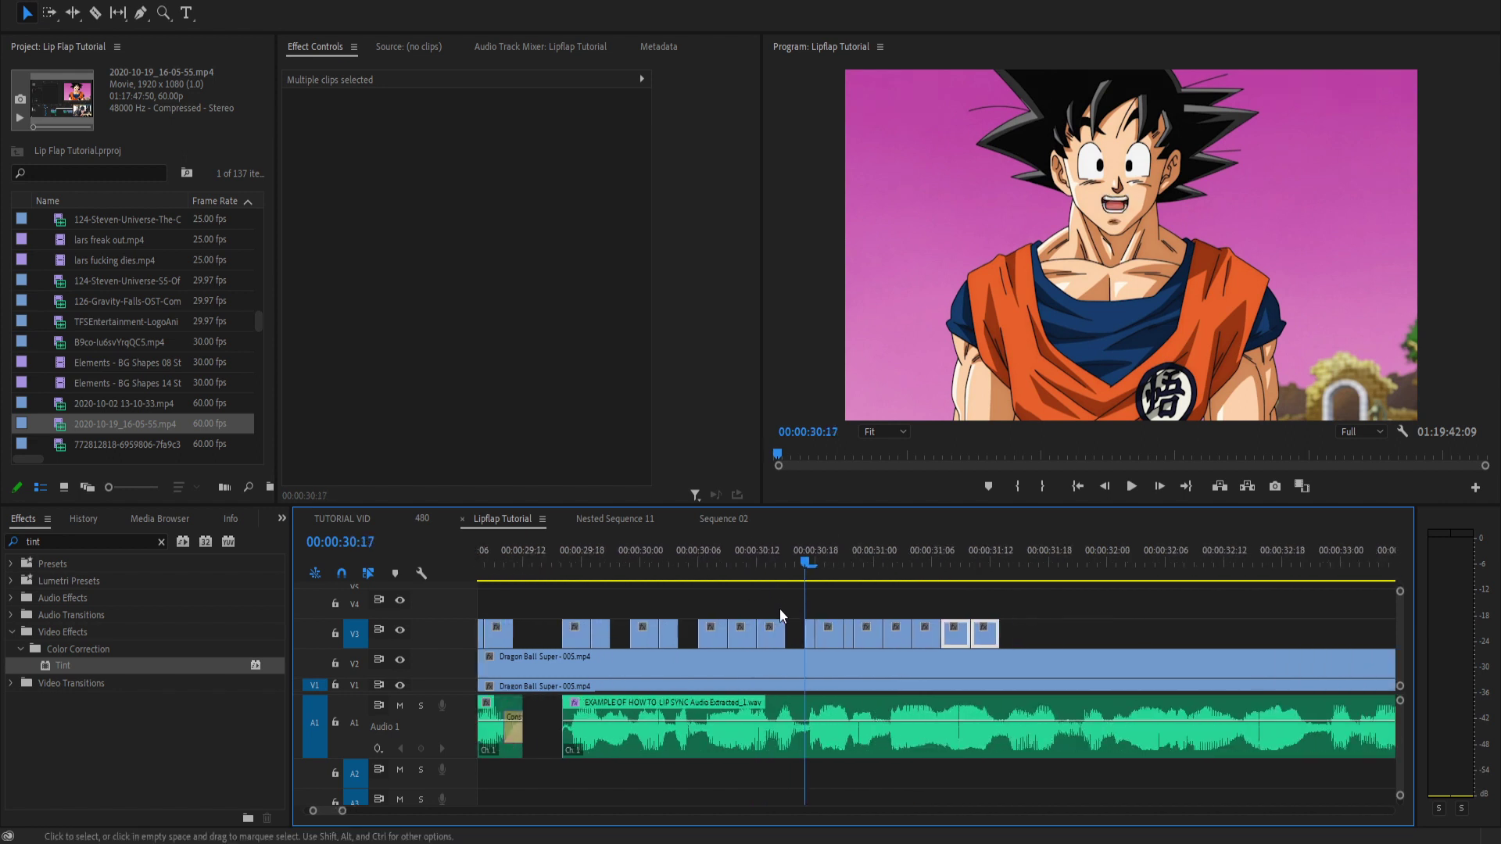
scroll(1204, 654, up, 1)
scroll(1137, 613, down, 1)
scroll(1045, 625, up, 1)
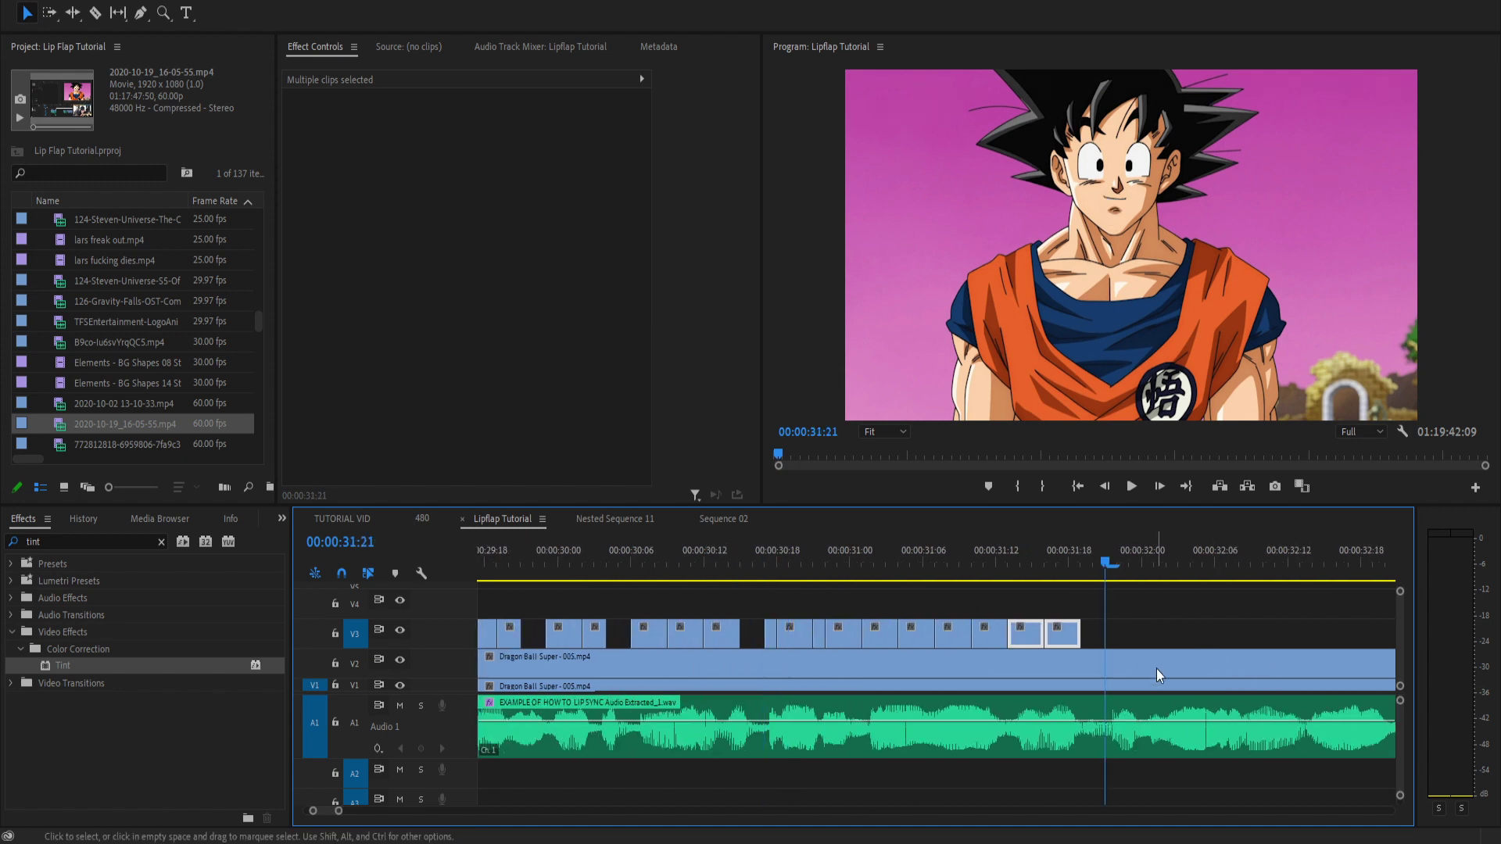
Save the project and play the single mouth piece at 00:00:31:21 on V3 against the dialogue.
key(ctrl+s)
alt+scroll(1270, 627, up, 3)
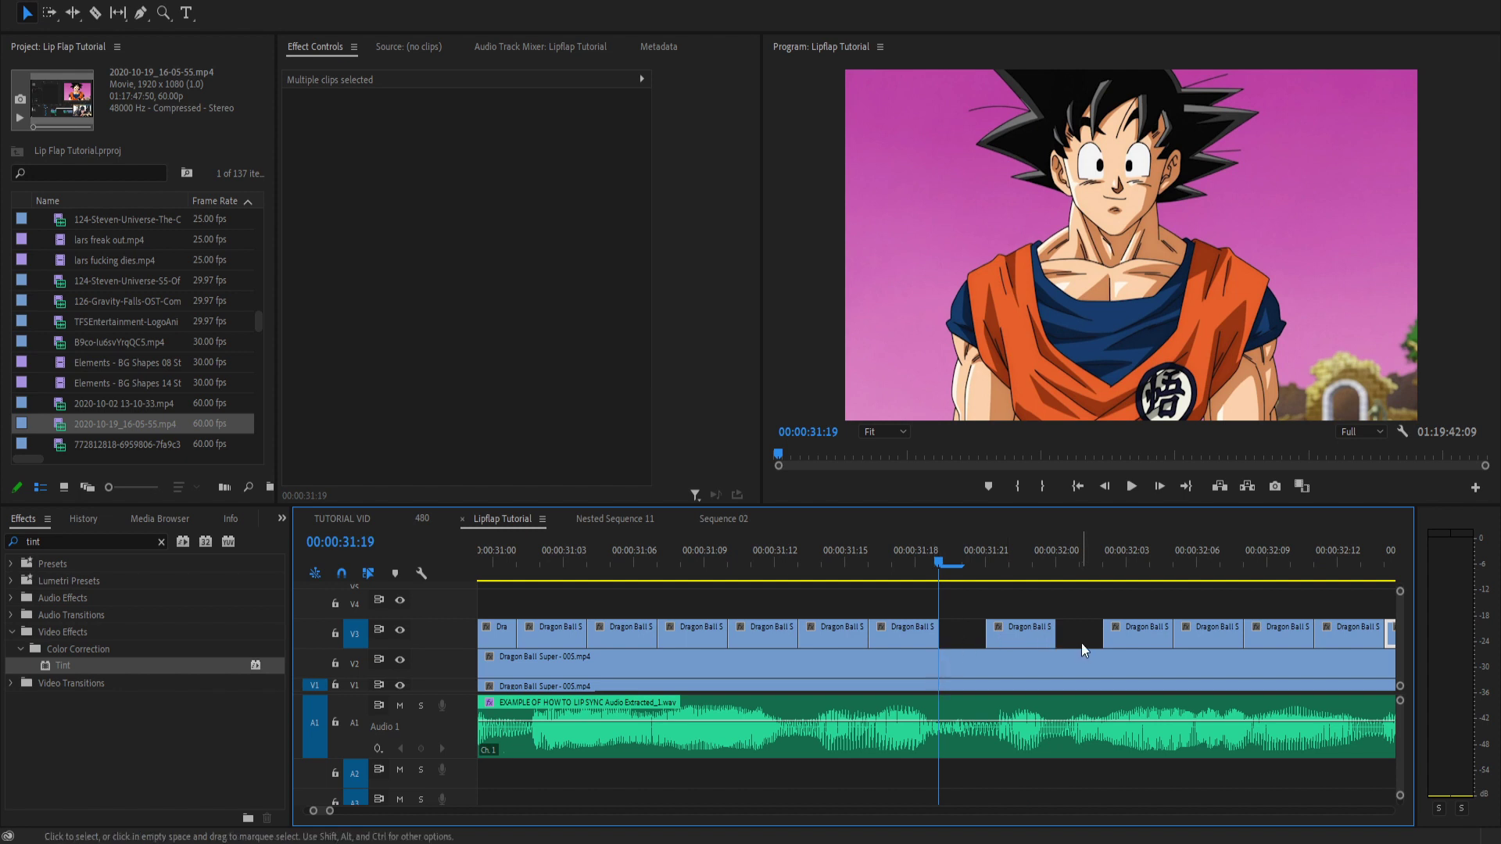
click(851, 572)
key(space)
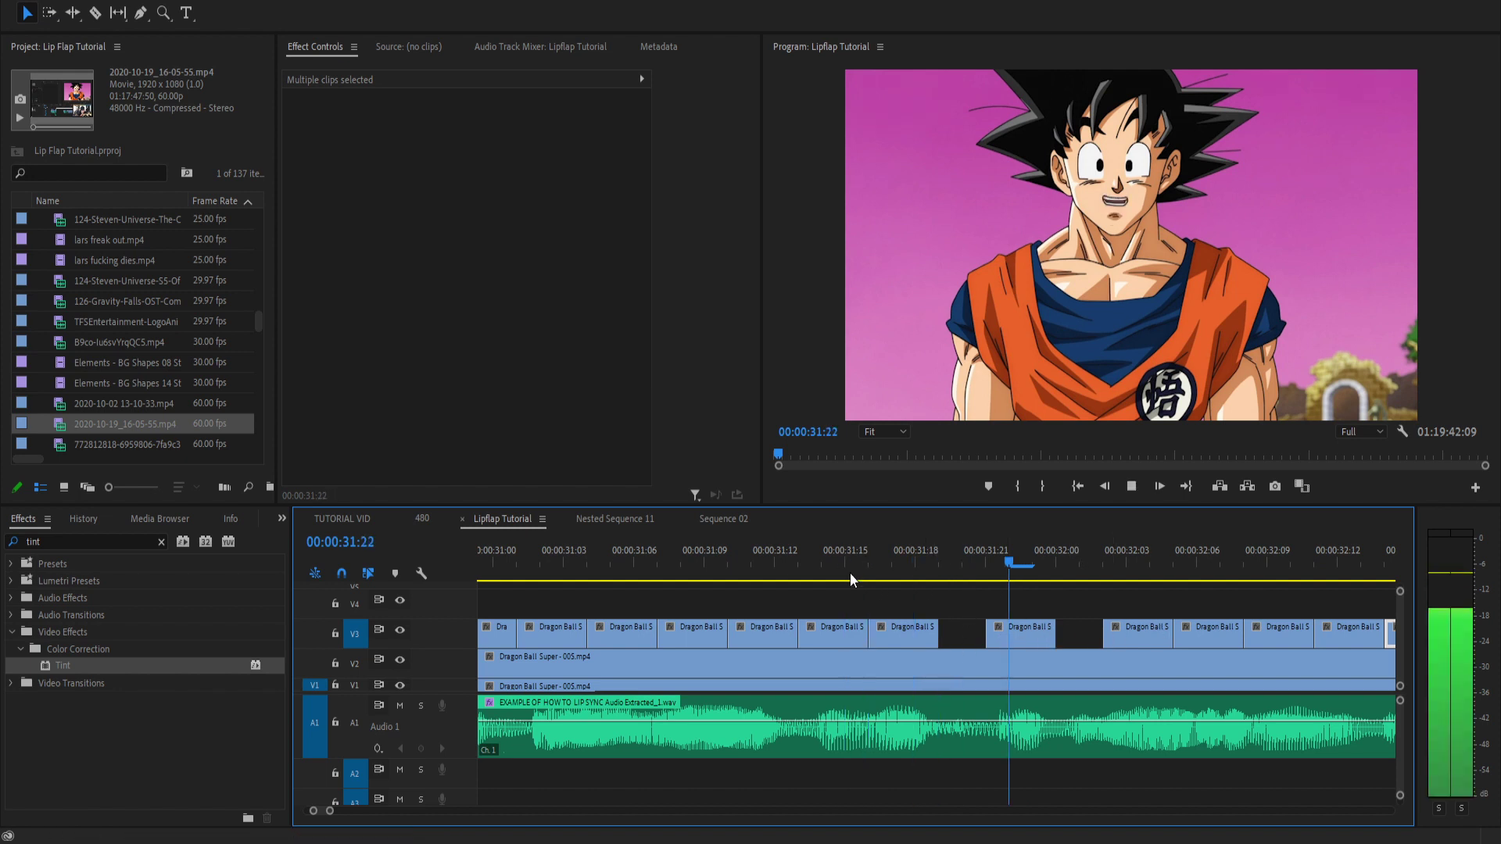
click(987, 558)
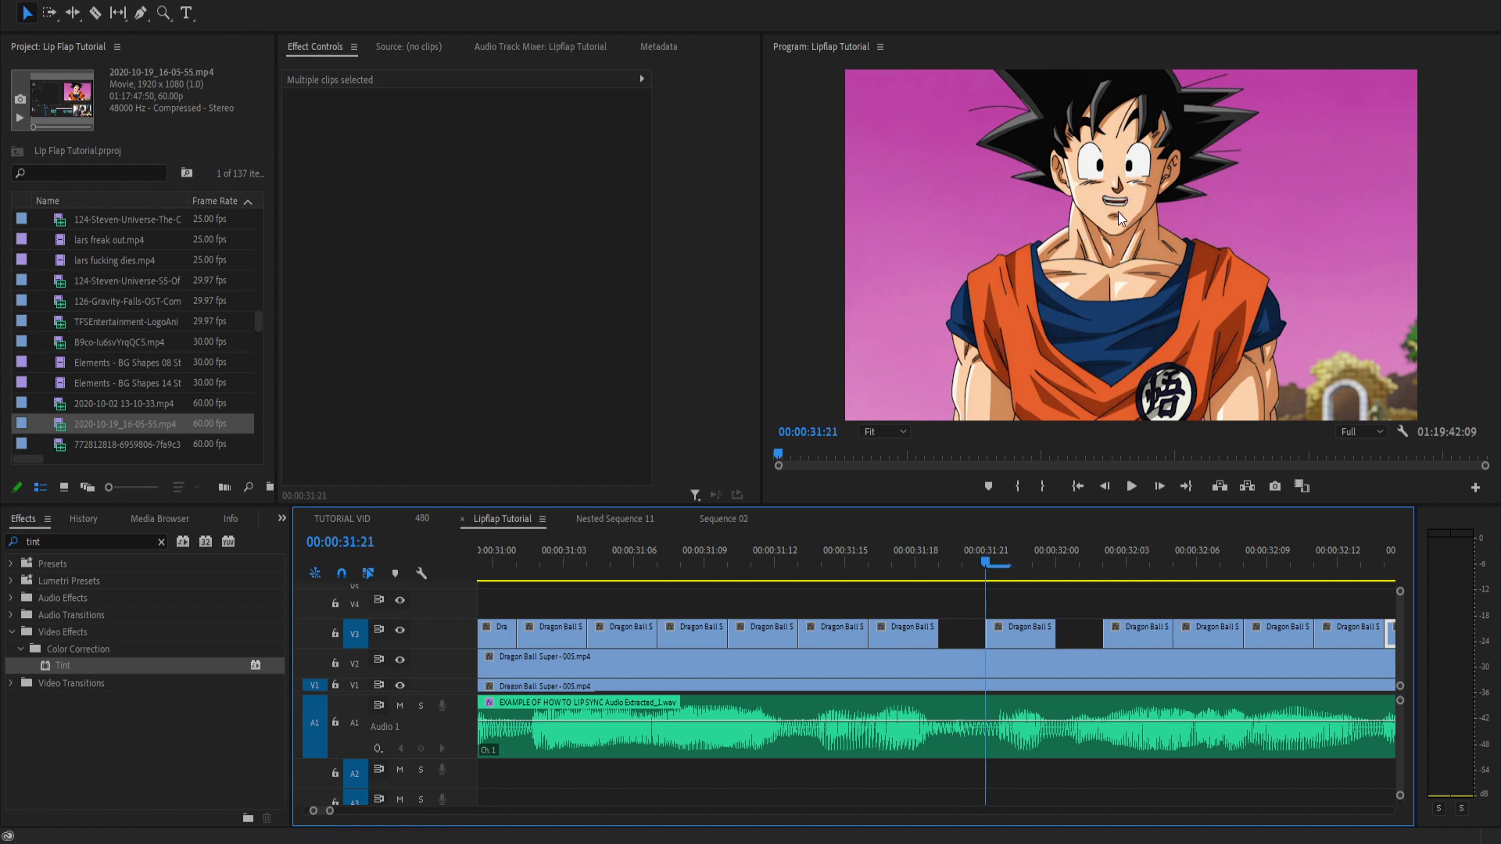
key(Right)
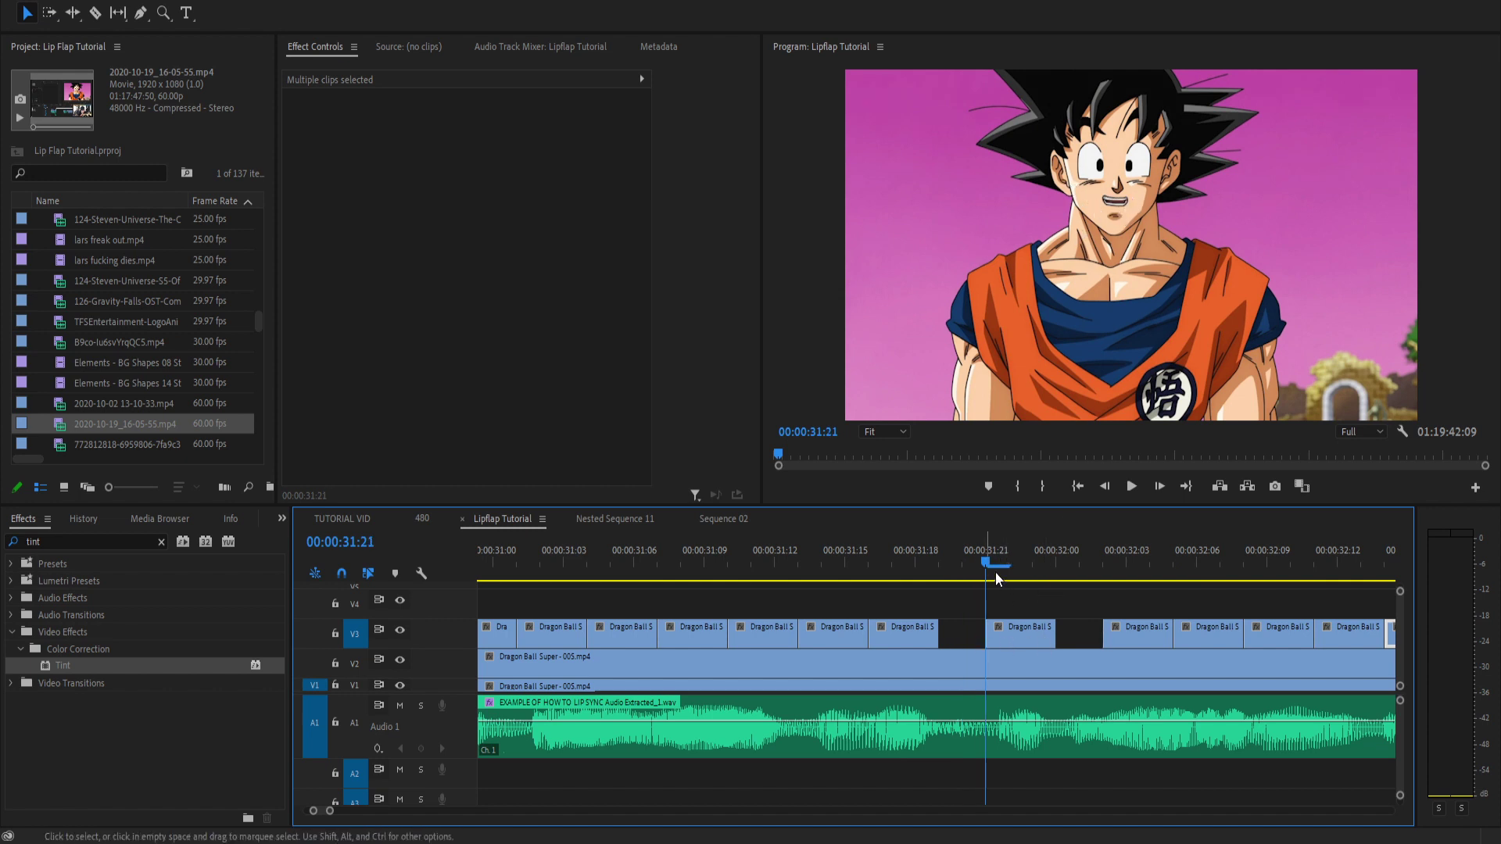
key(space)
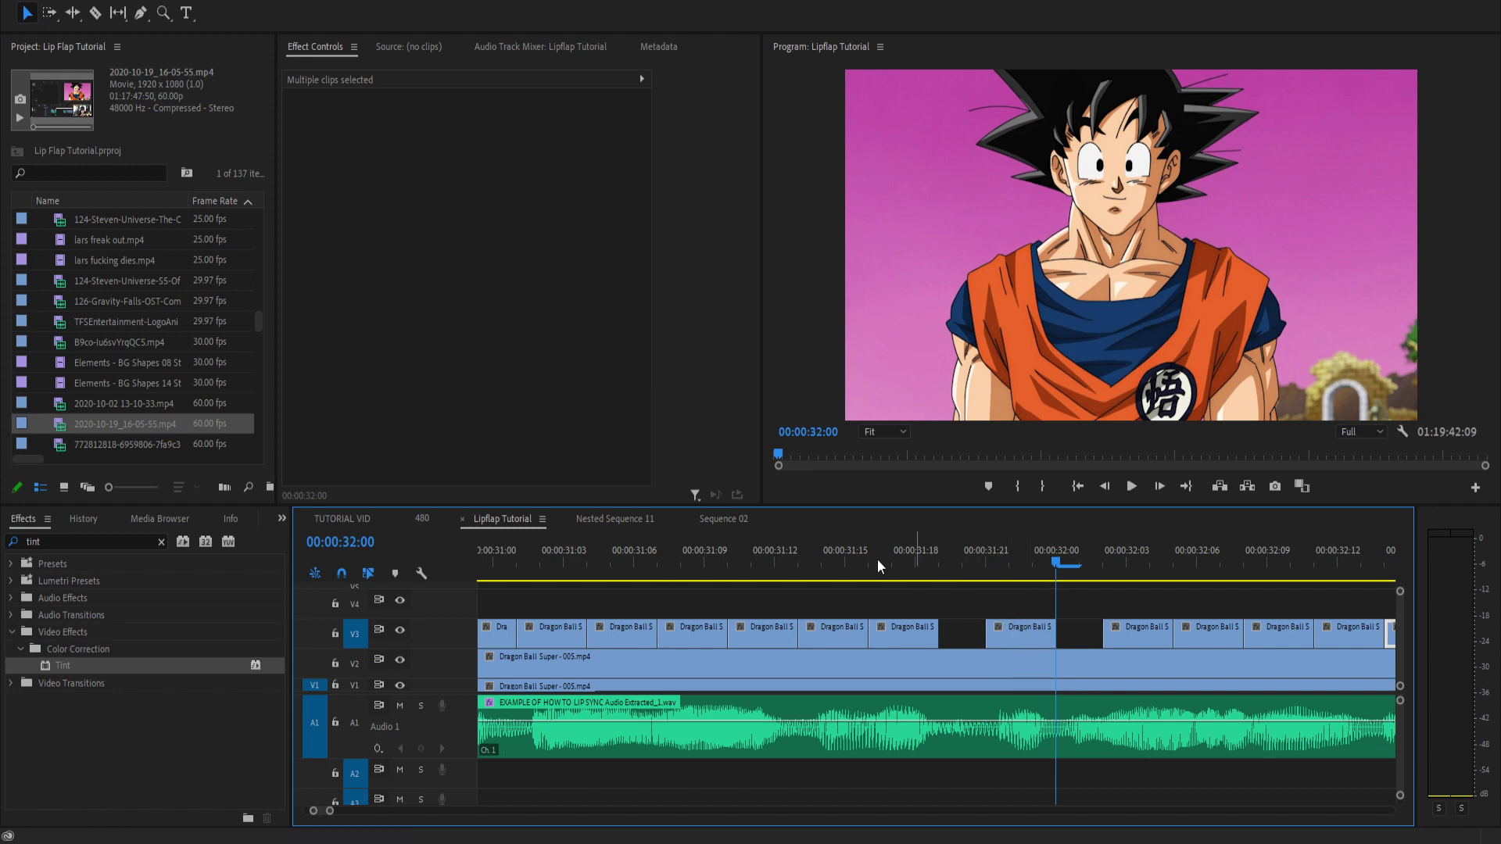
click(783, 560)
key(space)
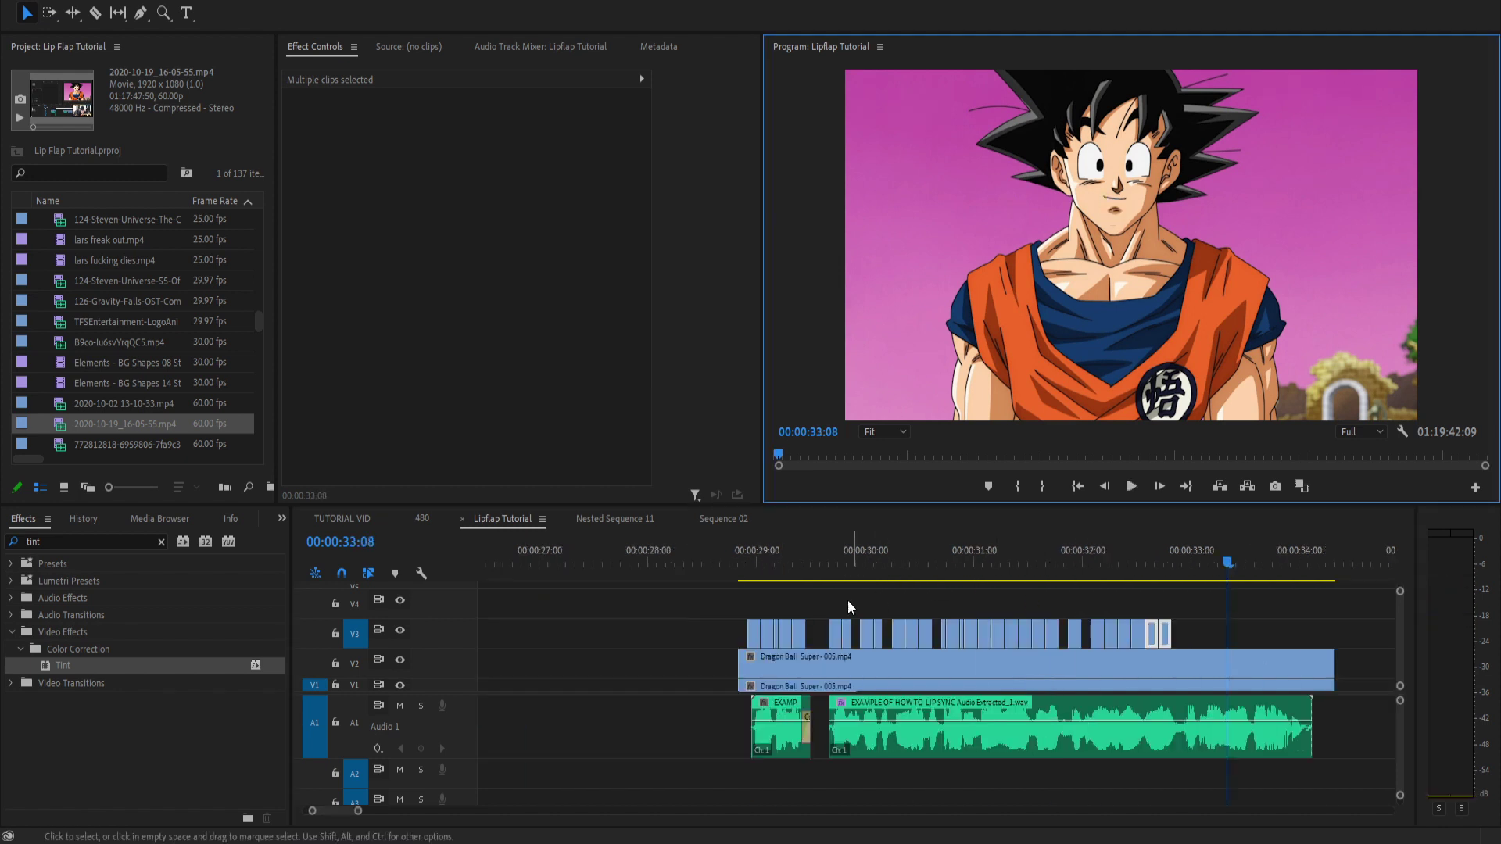
Compare the mouth shapes of the V3 pieces at 00:00:31:21 and 00:00:32:17, and select the piece at 00:00:32:15.
key(equal)
key(equal)
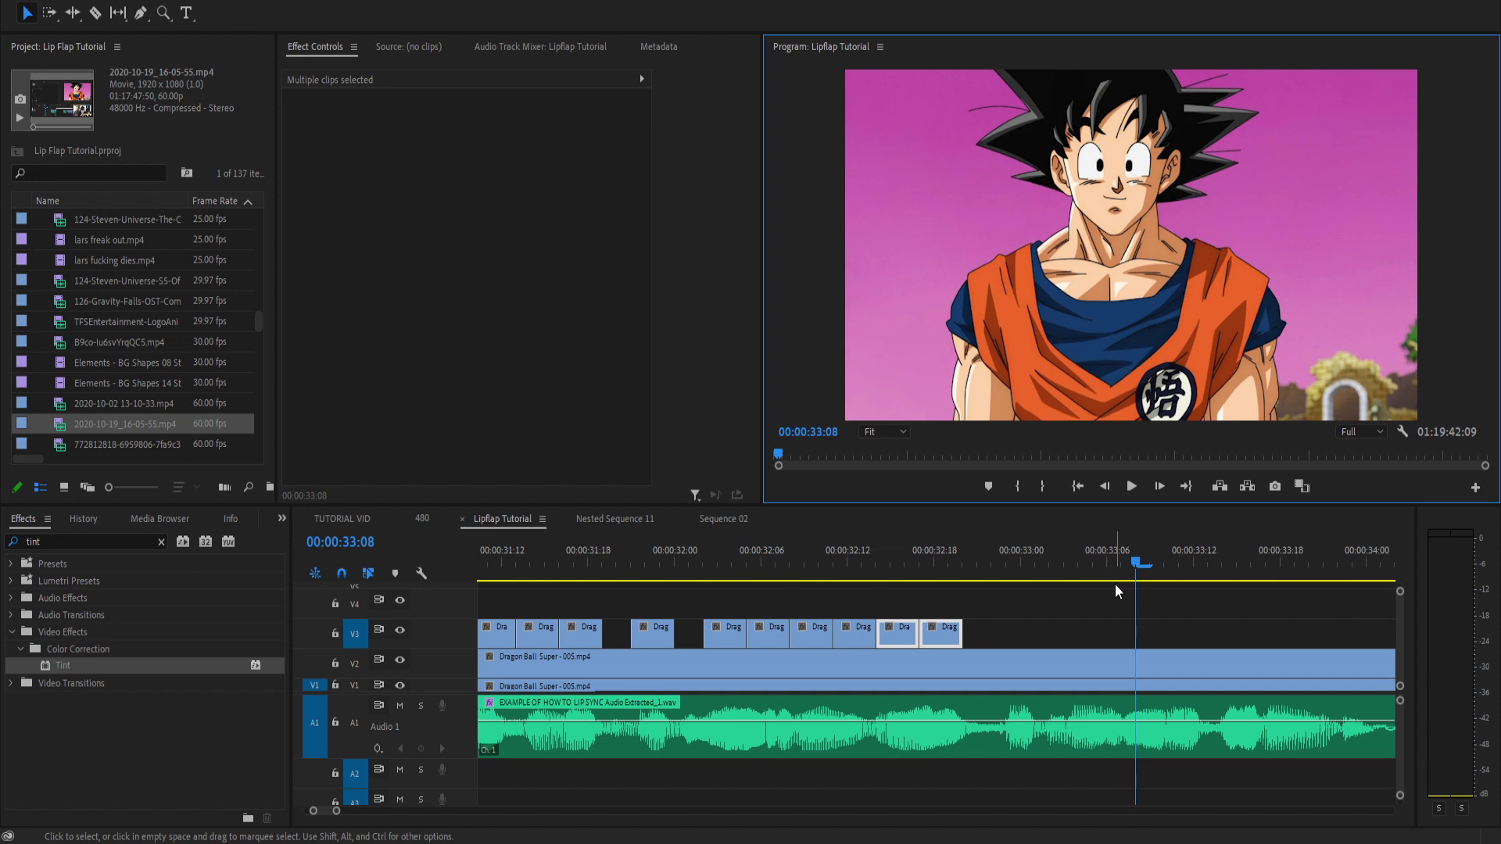
scroll(1243, 637, down, 3)
scroll(971, 601, up, 2)
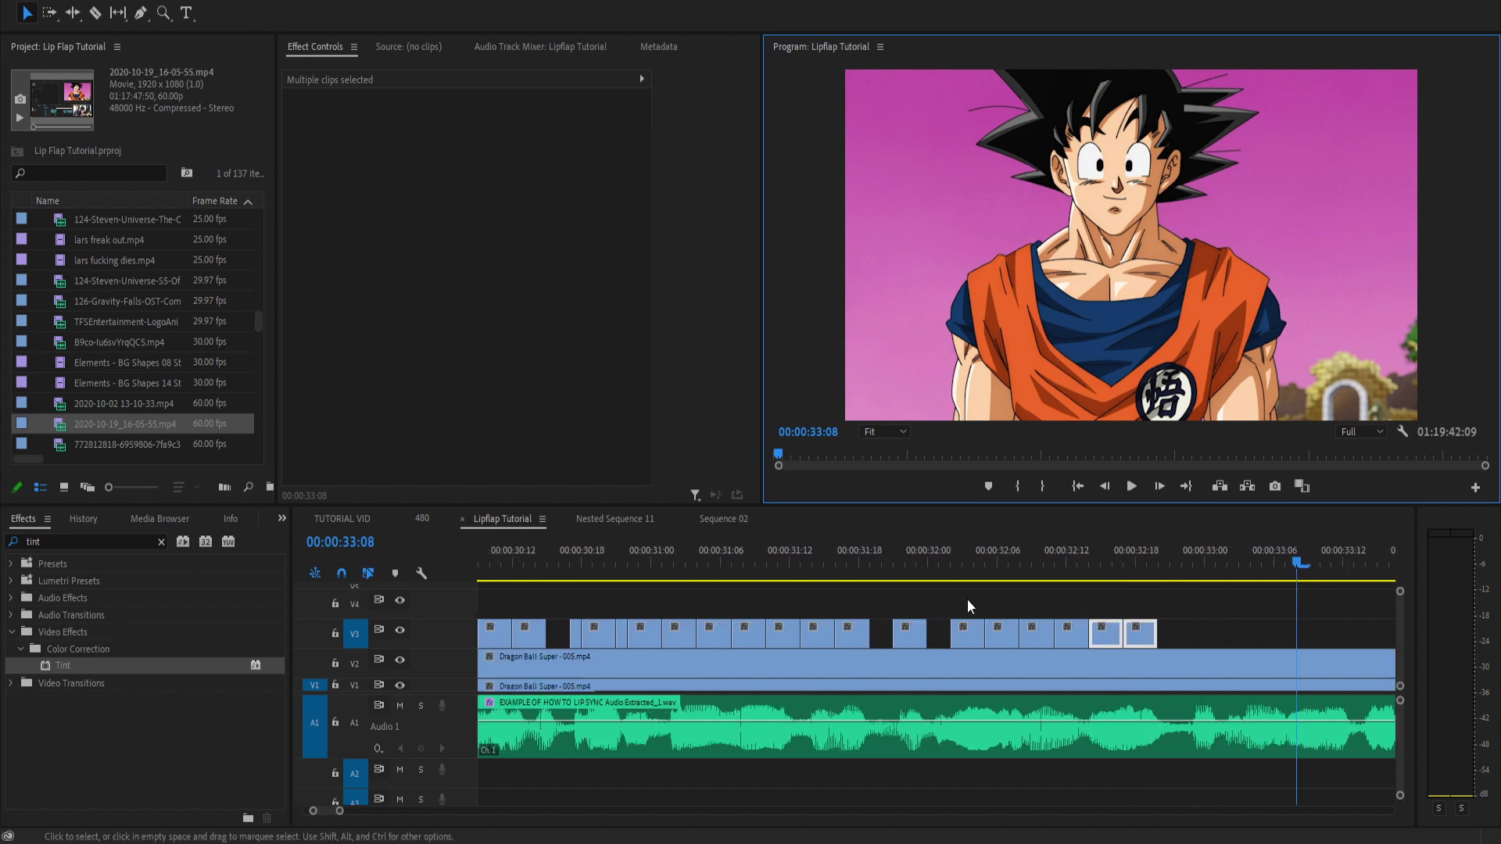
click(894, 563)
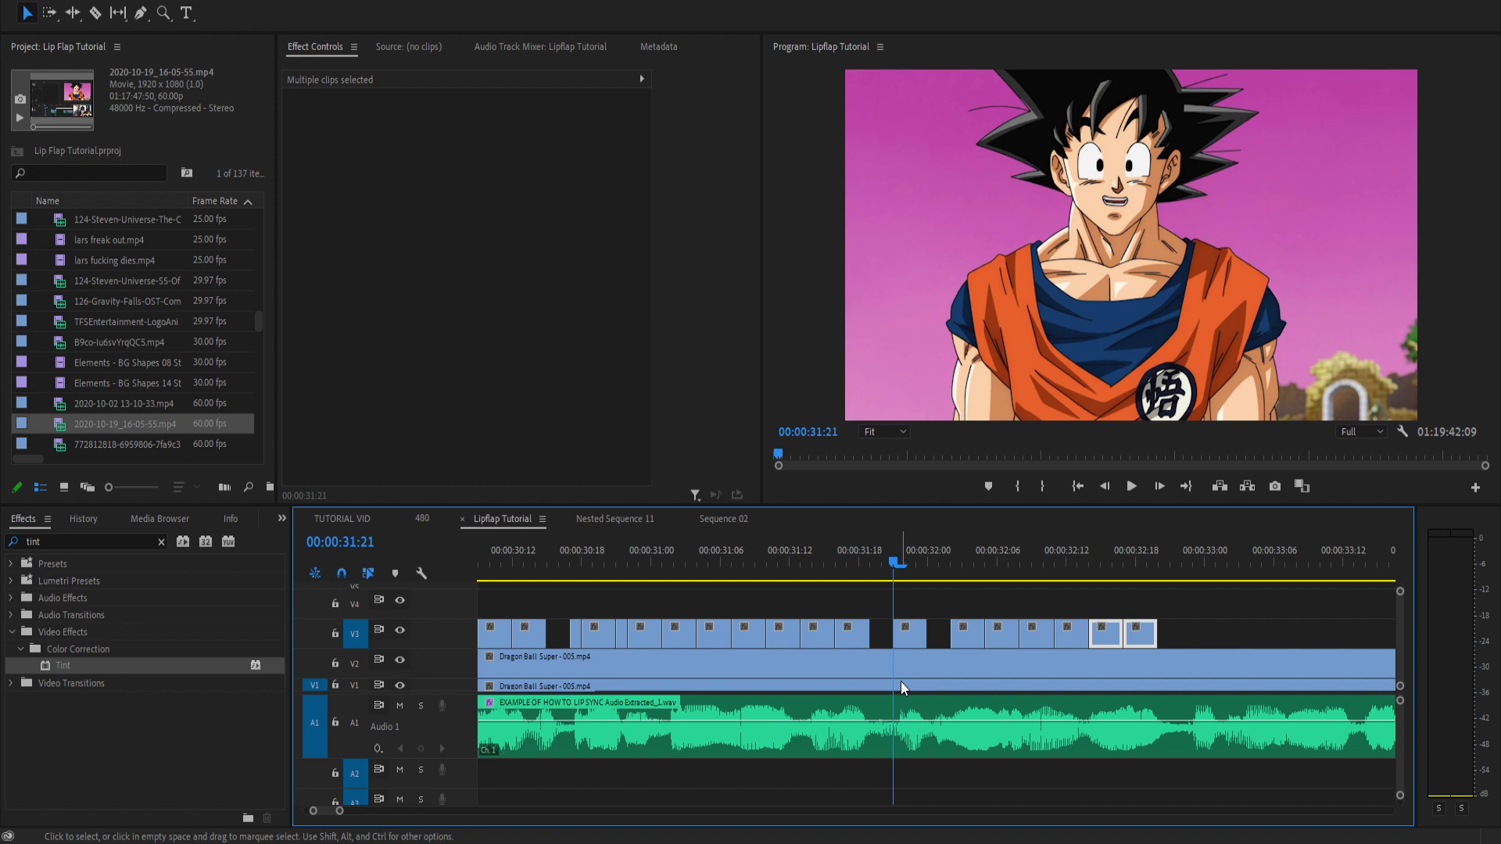
drag(1087, 553, 1131, 552)
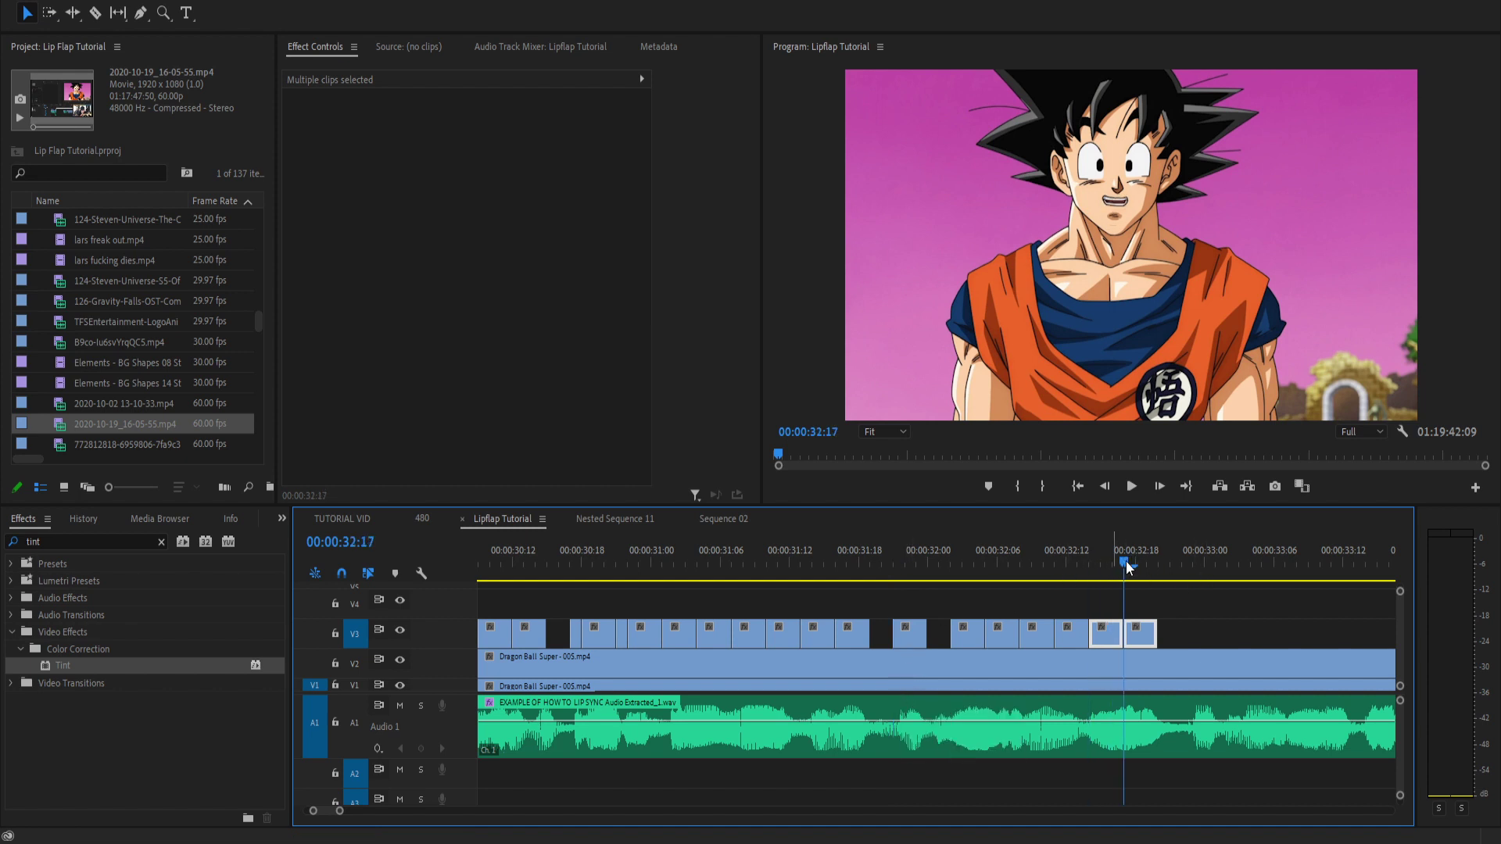
click(907, 559)
drag(1107, 633, 927, 635)
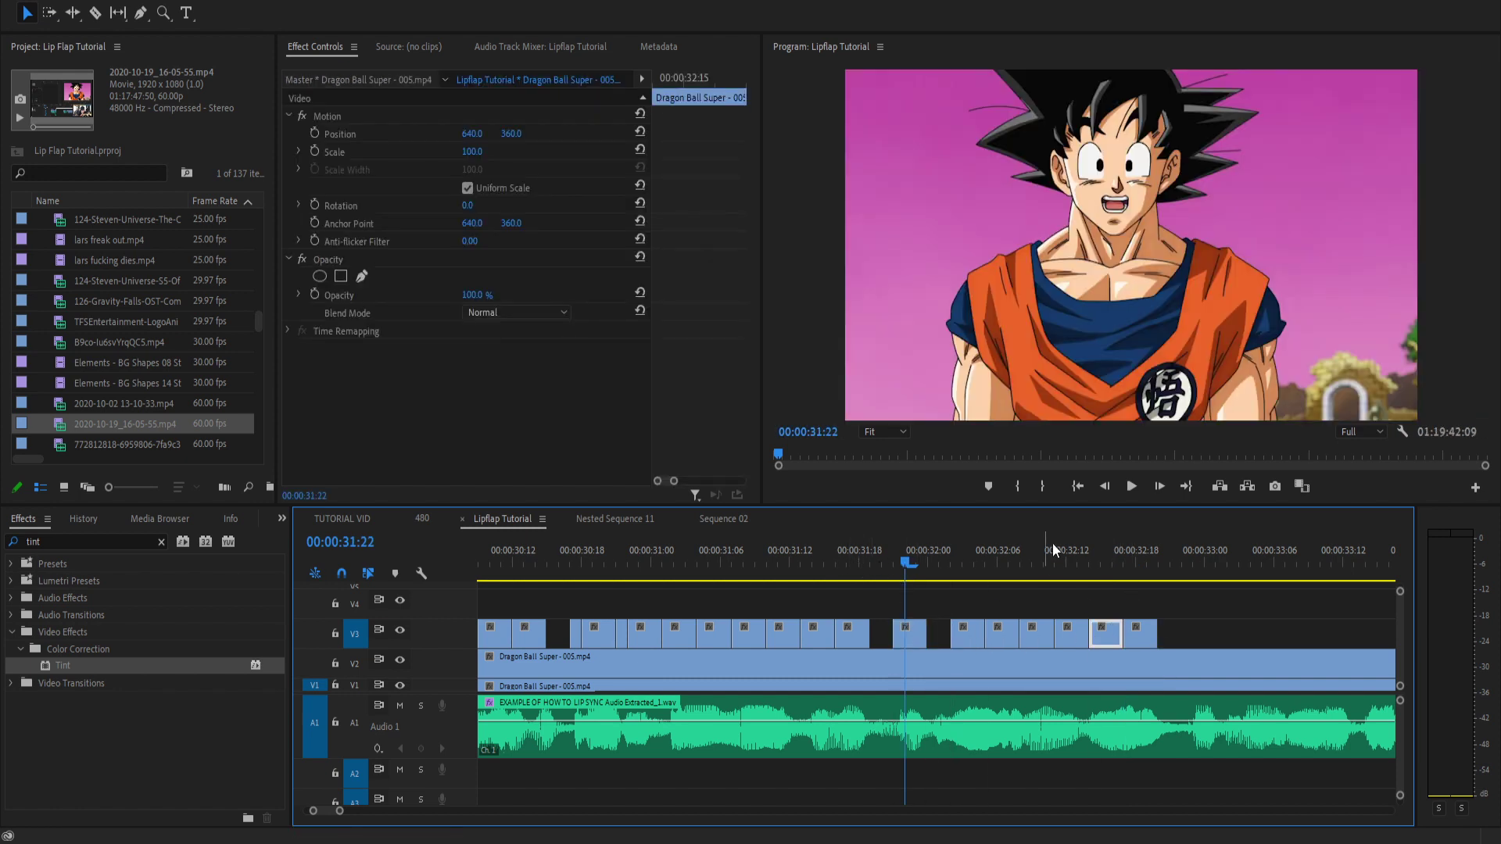
Play the lip flaps from about 00:00:31:07 past the last mouth piece on V3.
click(729, 567)
key(space)
key(space)
key(space)
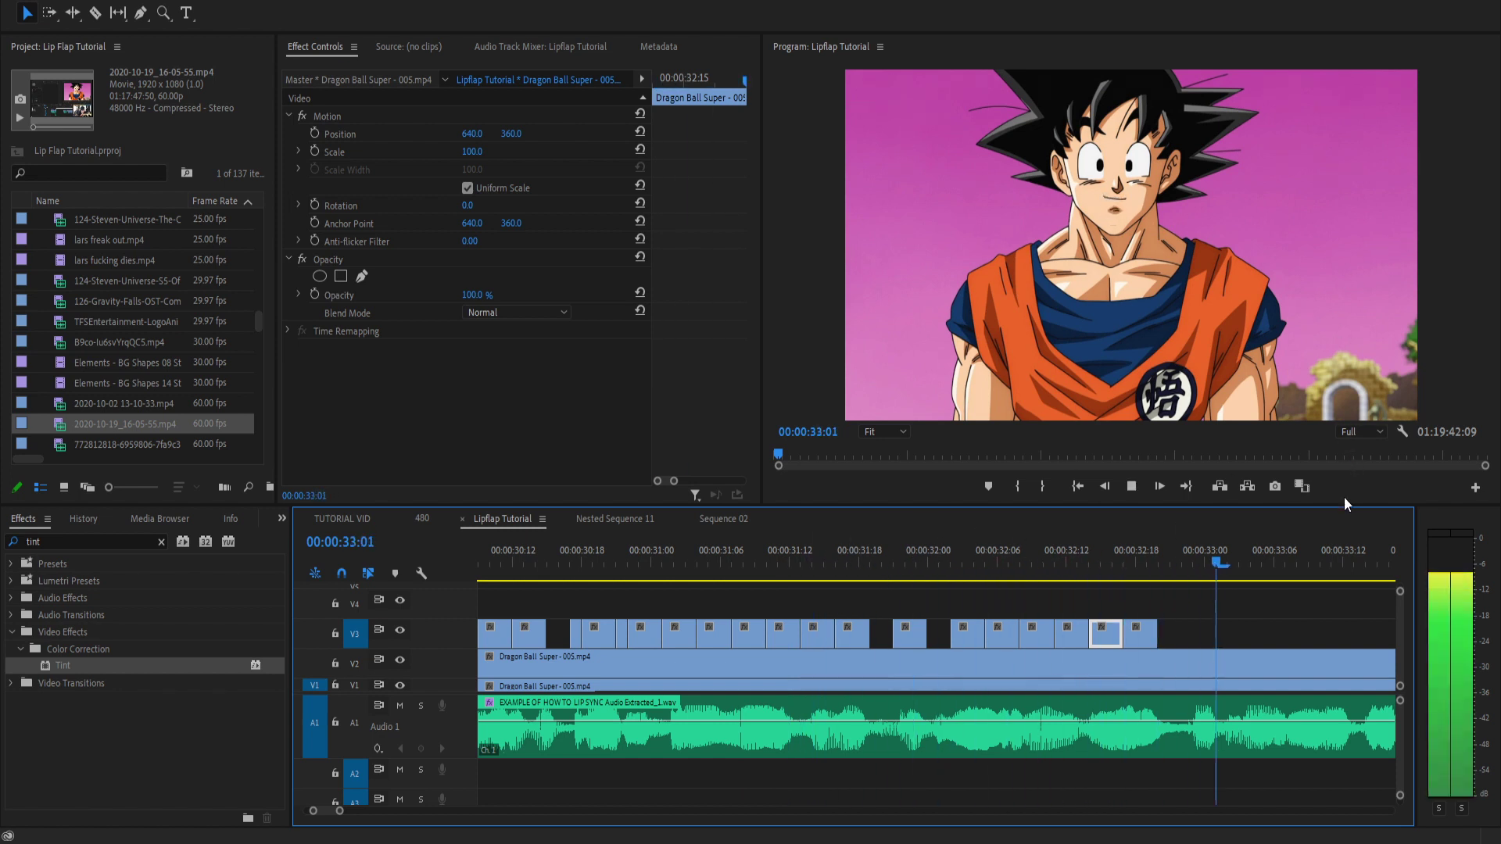
key(space)
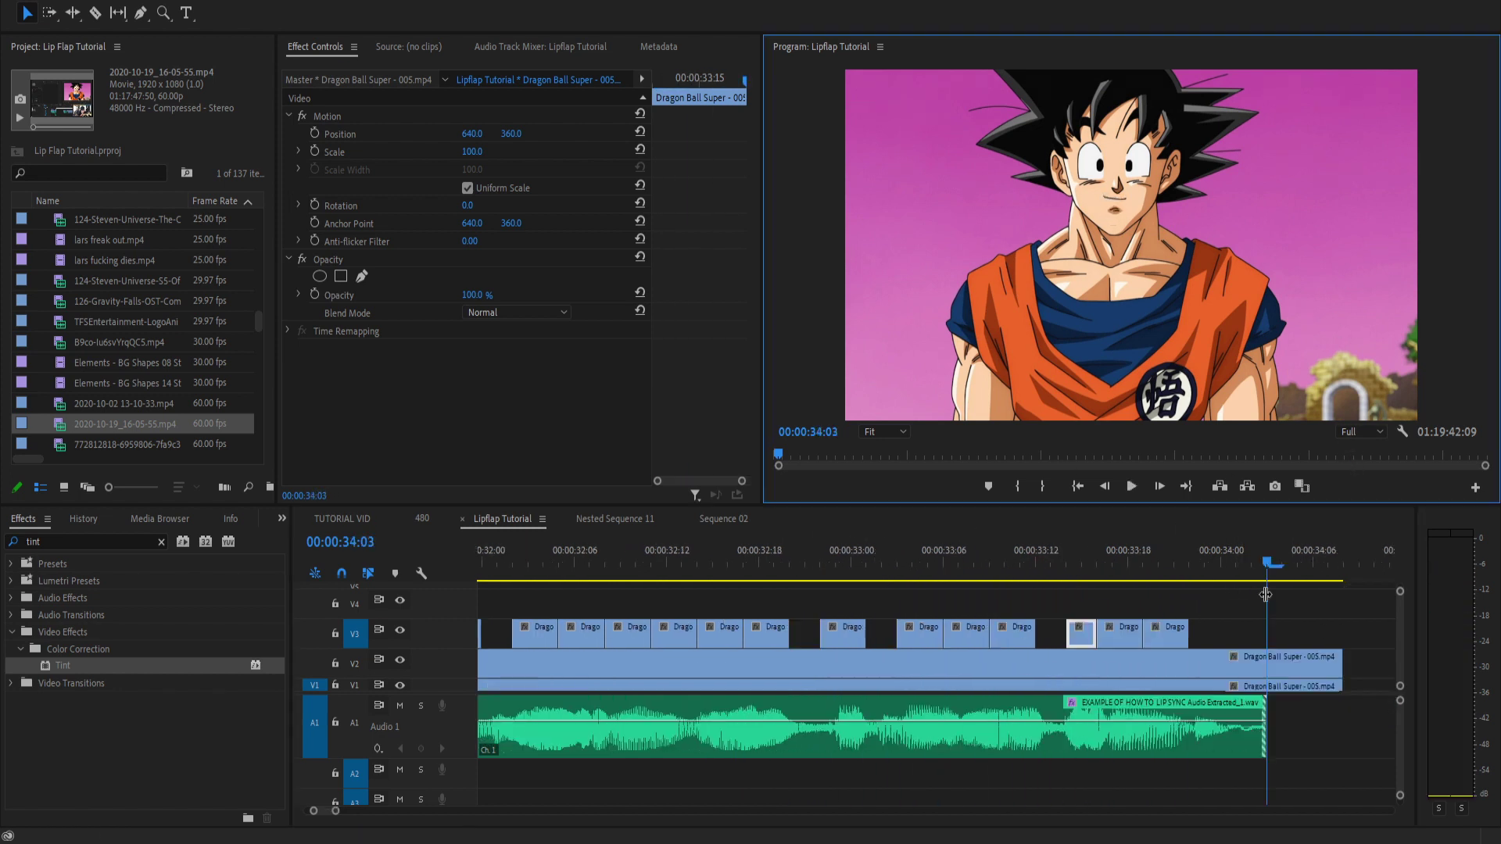
Fill V3 with copied mouth pieces from 00:00:32:22 to 00:00:33:22, making the one at 00:00:33:14 two frames long.
scroll(1261, 591, up, 1)
click(746, 560)
drag(744, 556, 1127, 601)
click(966, 562)
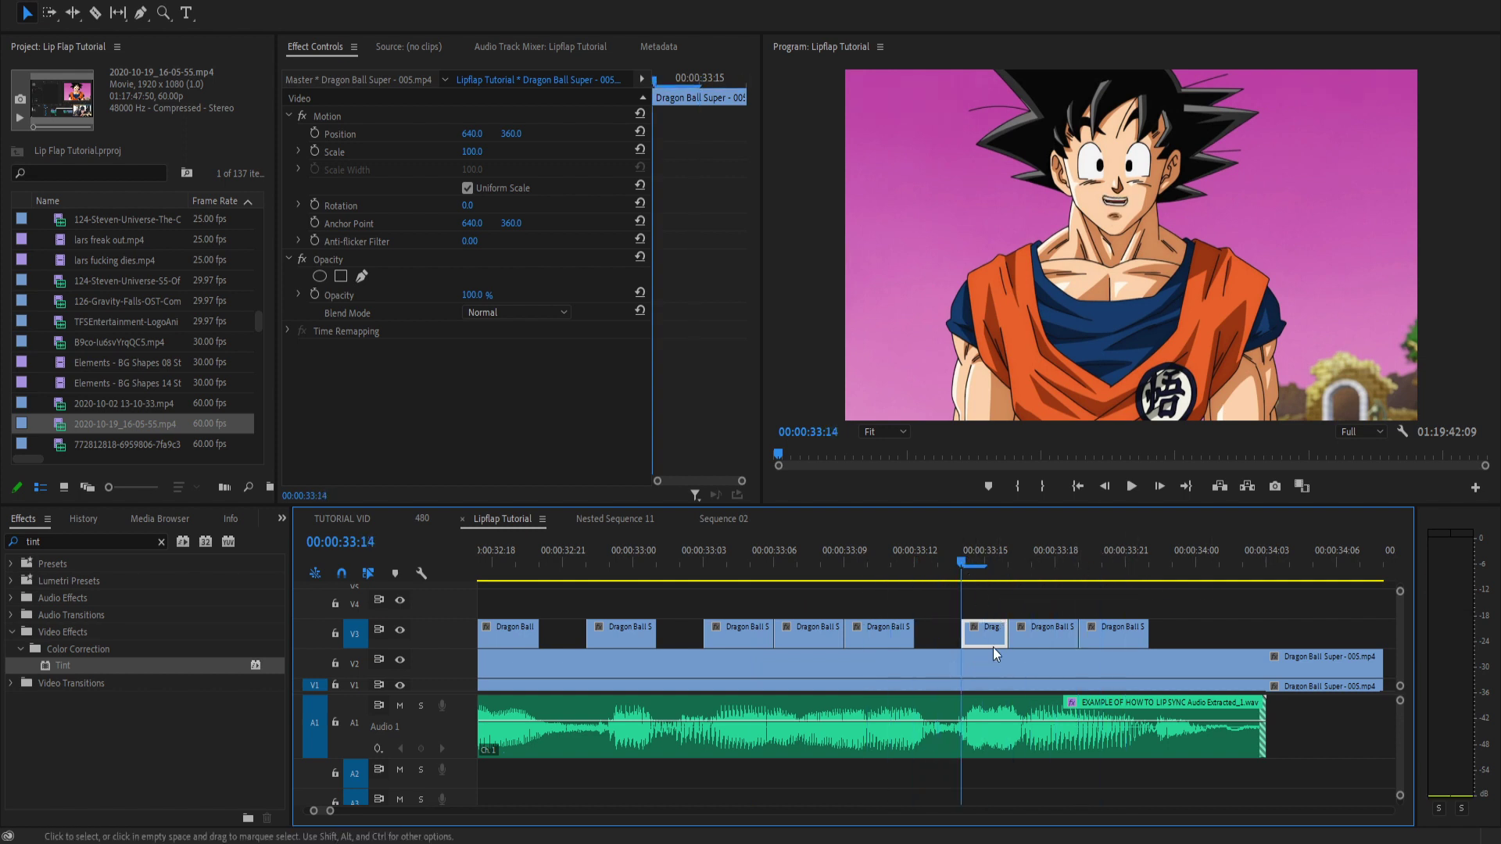
Scrub the final mouth pieces on V3 around 00:00:33:10 to 00:00:33:16 and check them against the dialogue.
drag(824, 551, 874, 553)
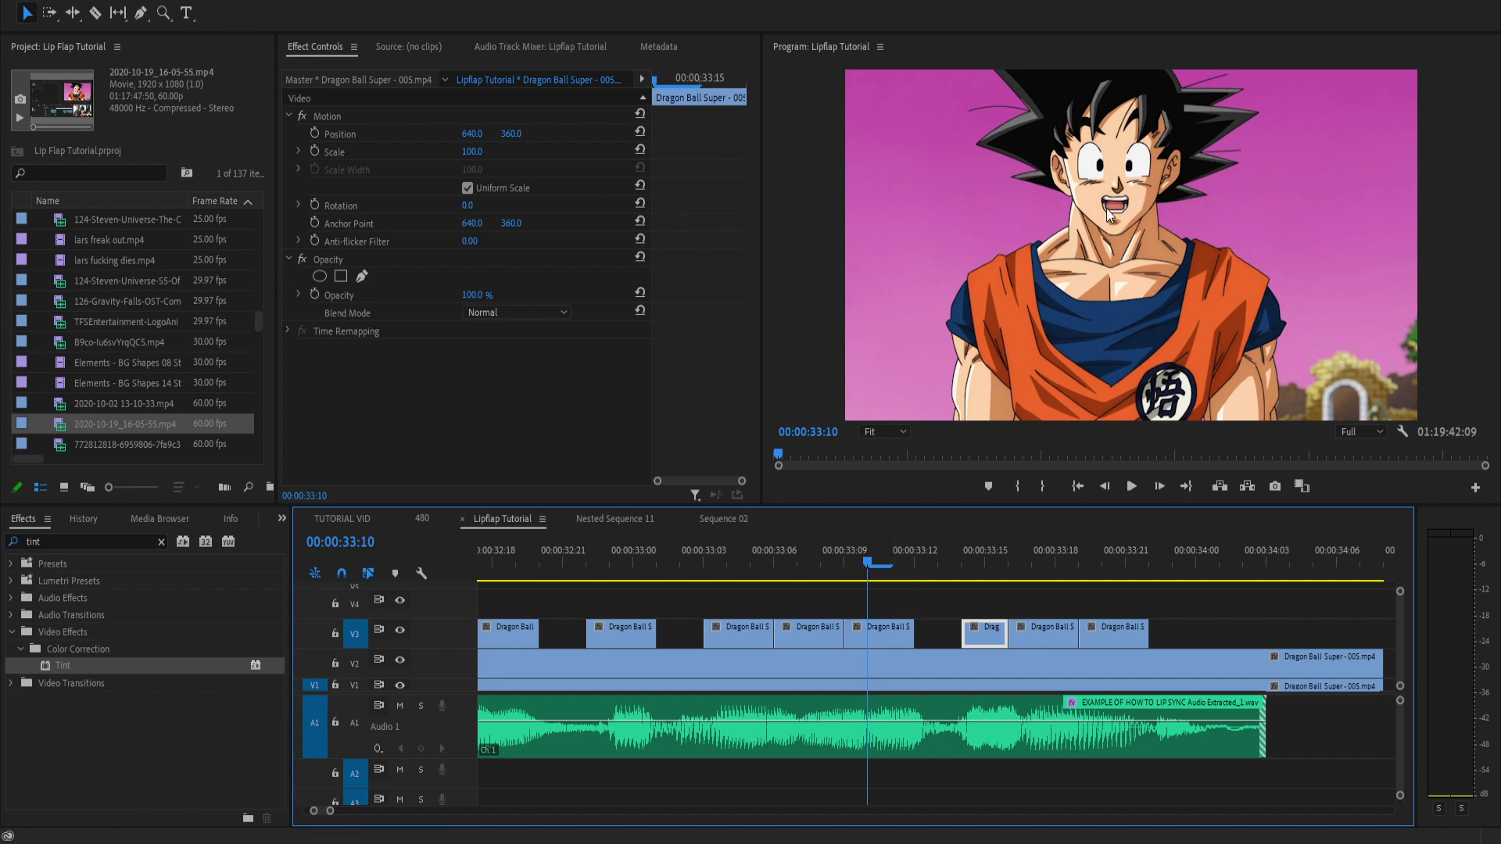
click(919, 556)
click(964, 560)
click(1002, 562)
click(848, 566)
click(938, 561)
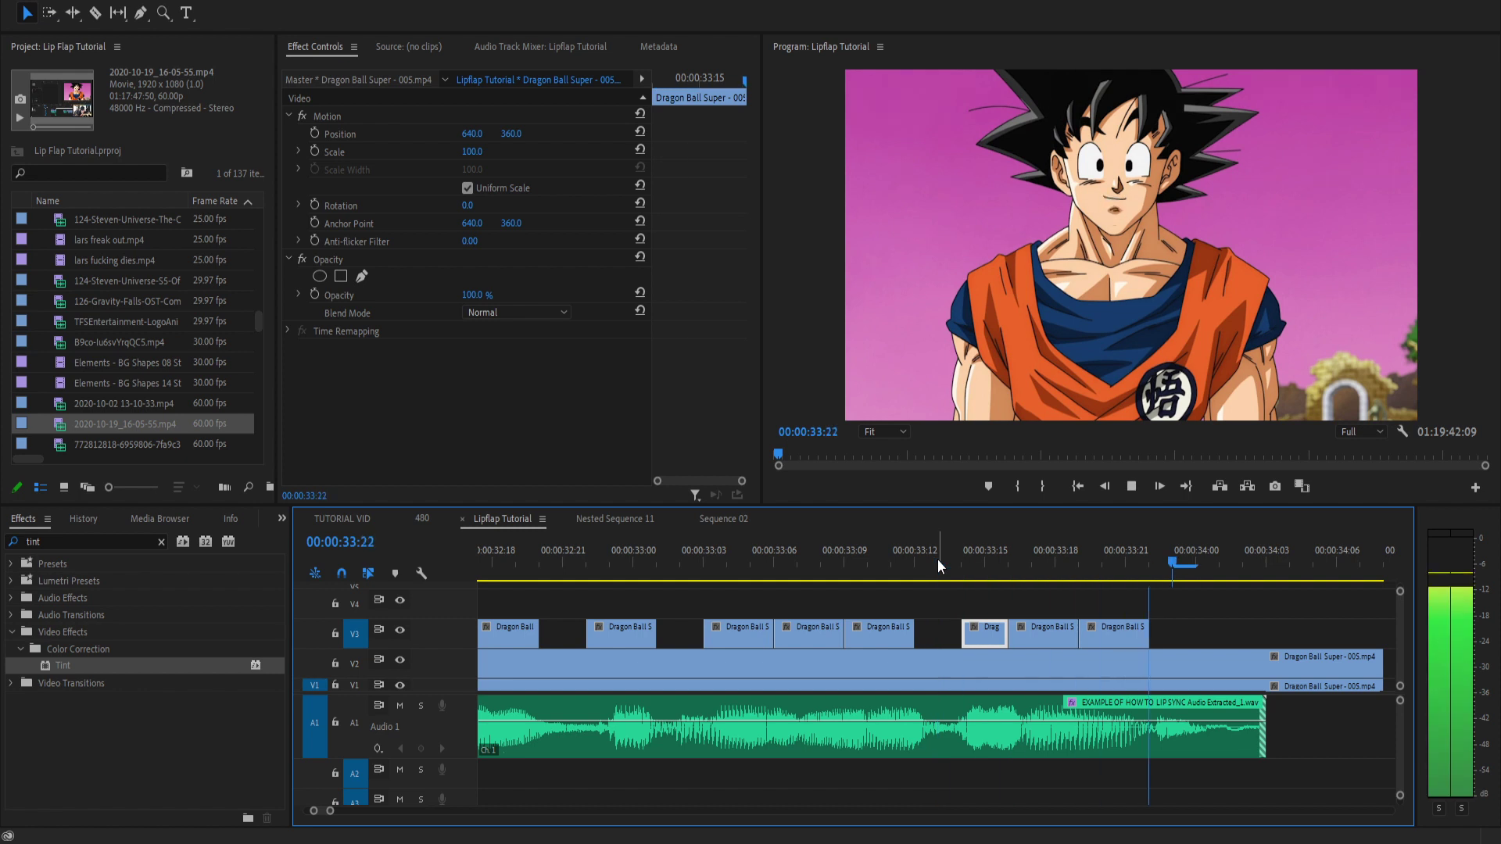
Review the lip flap shot in the maximized program monitor, then restore the normal layout.
key(space)
key(grave)
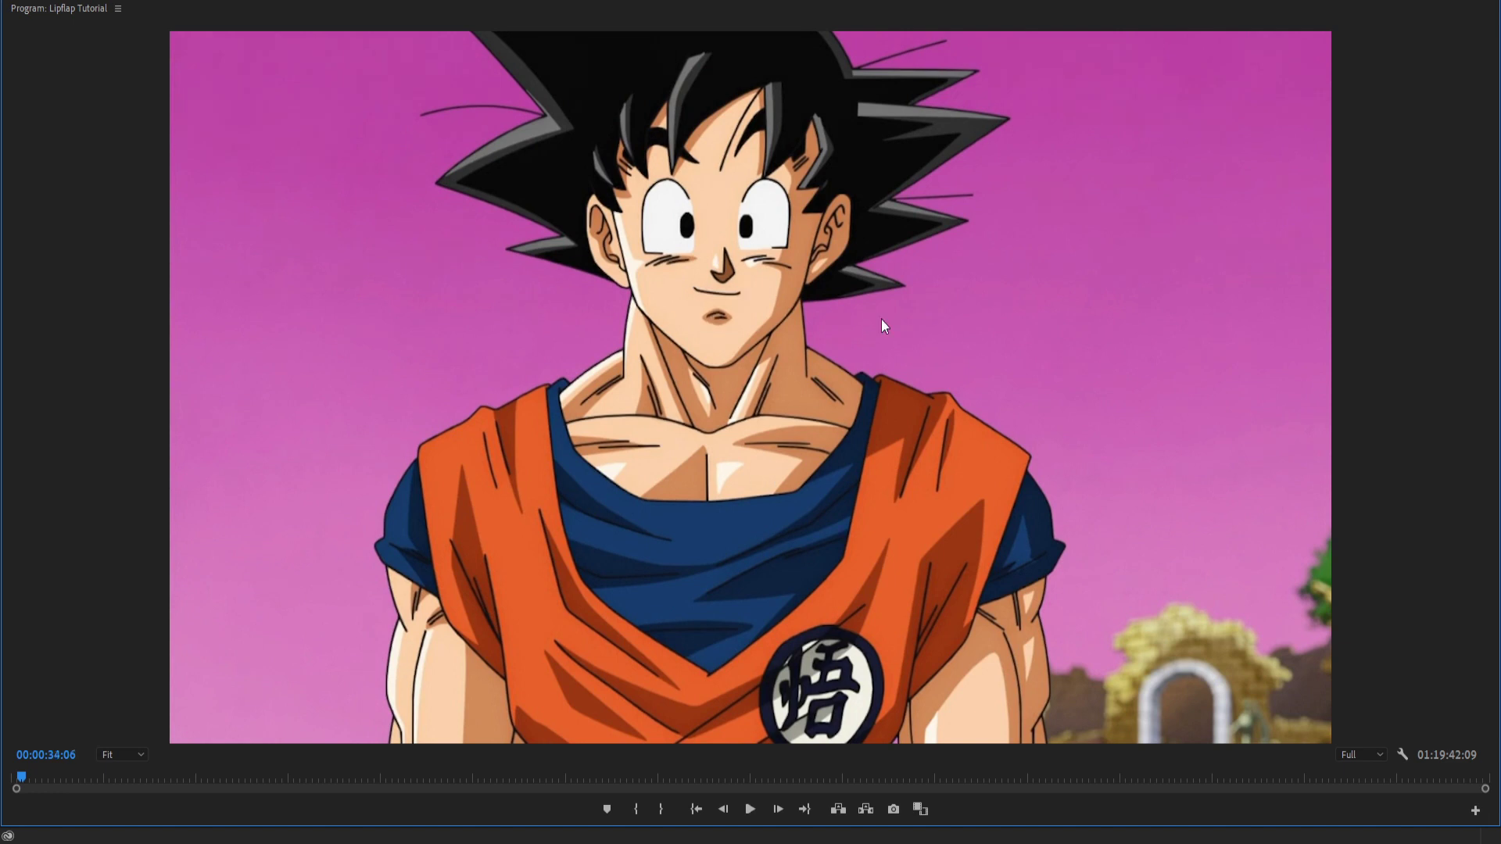
key(grave)
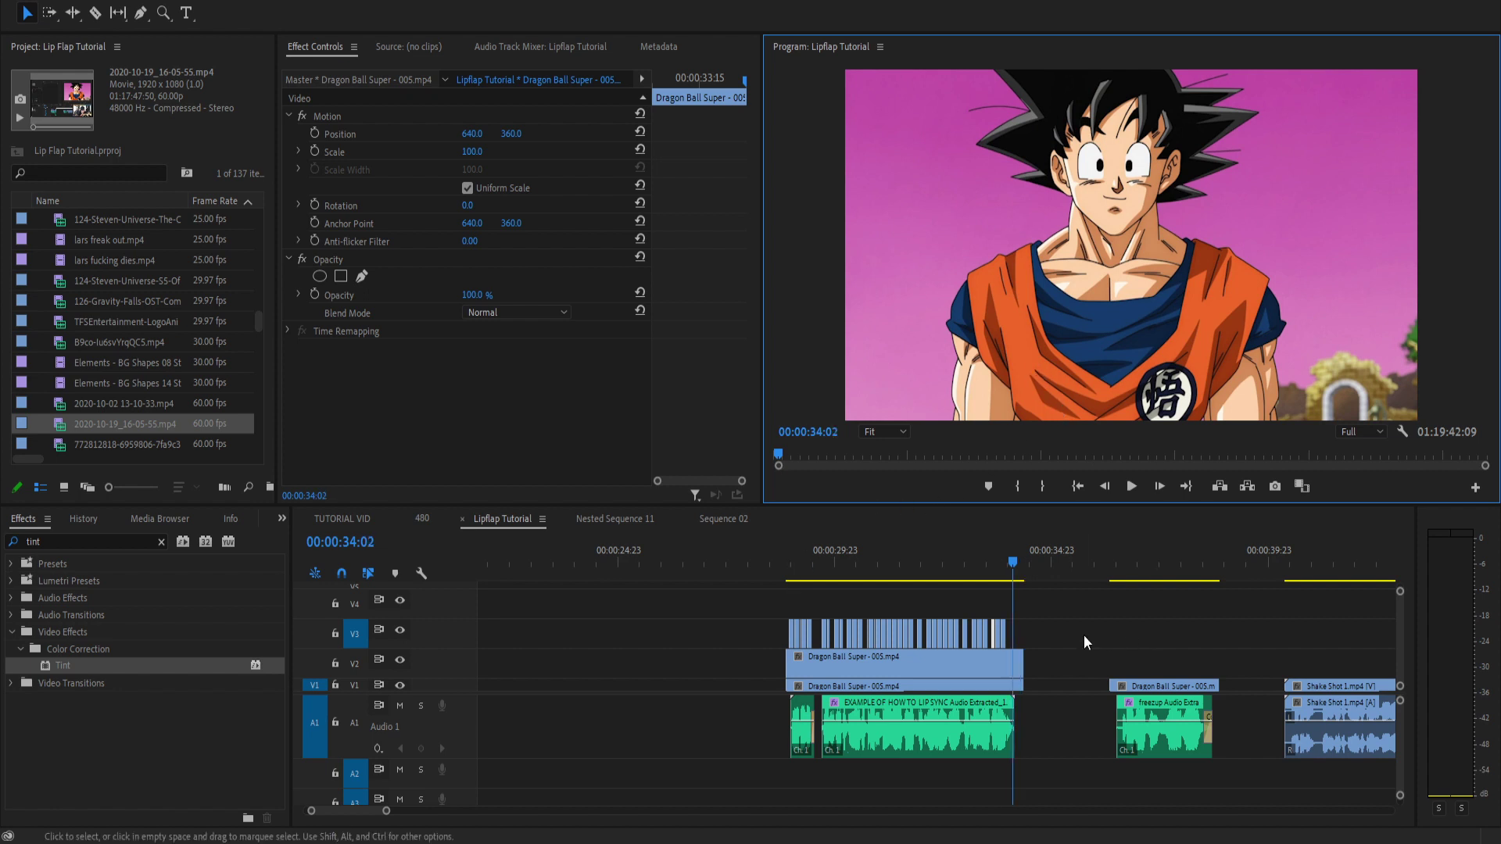
Increase the height of video track V1 in the timeline.
scroll(1038, 654, up, 4)
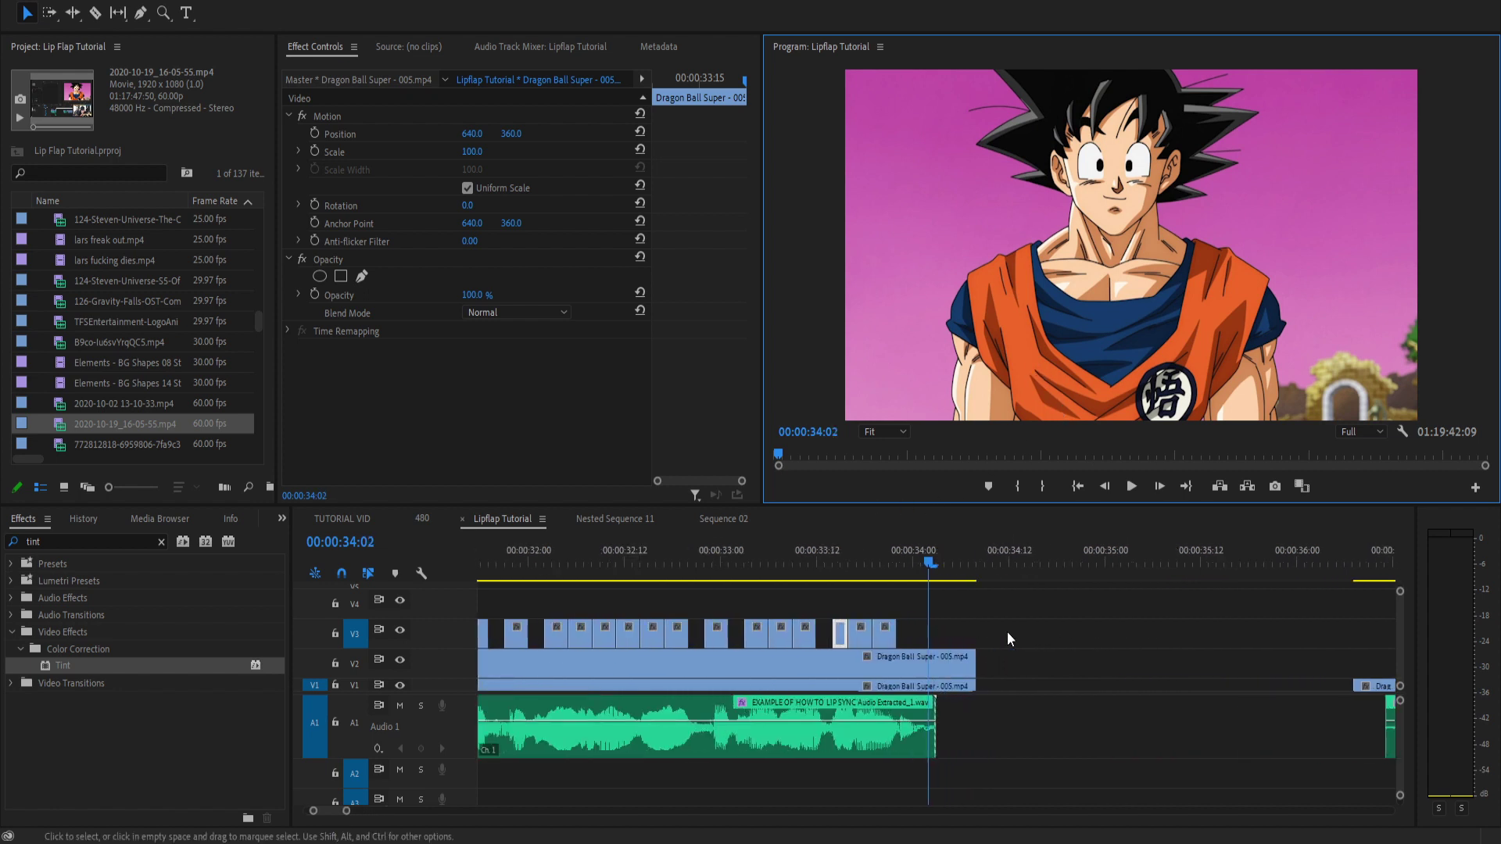
key(-)
key(-)
key(-)
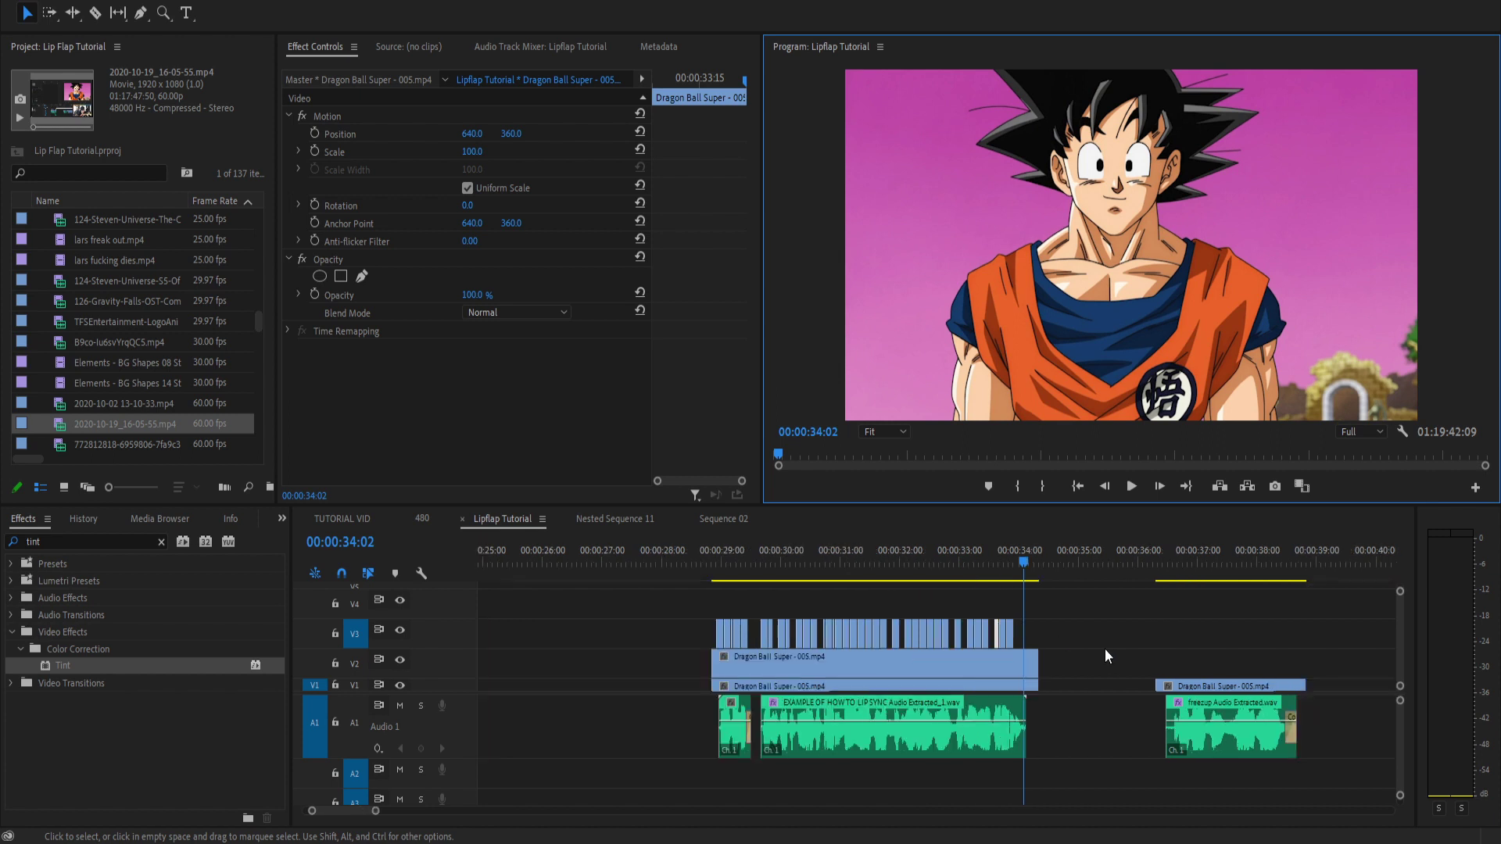
drag(464, 682, 452, 663)
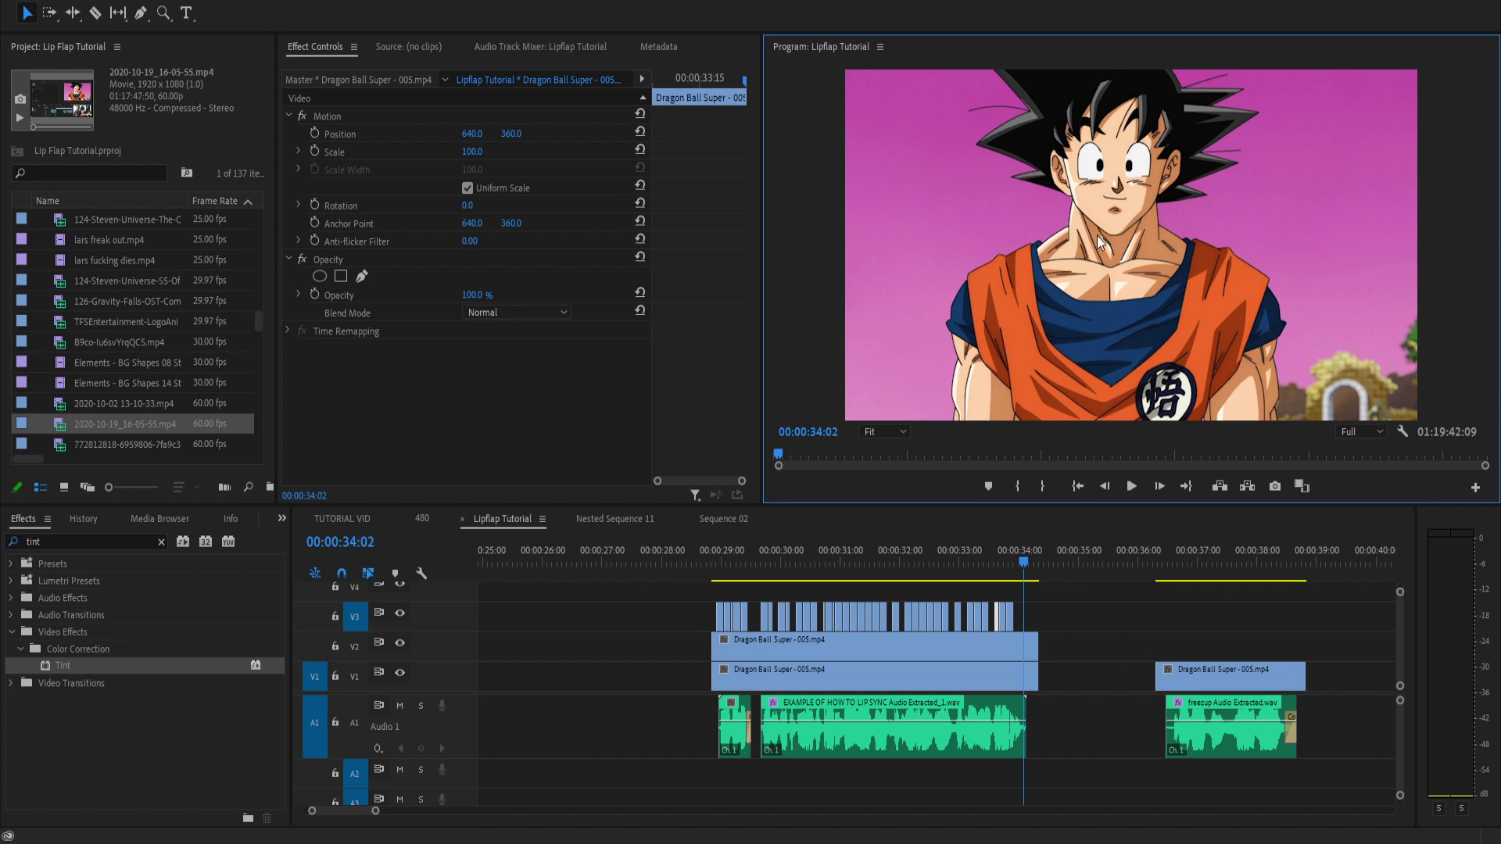
Inspect the mouth piece at 00:00:33:19 and the Super Saiyan shot at 00:00:37:03.
scroll(1085, 628, up, 5)
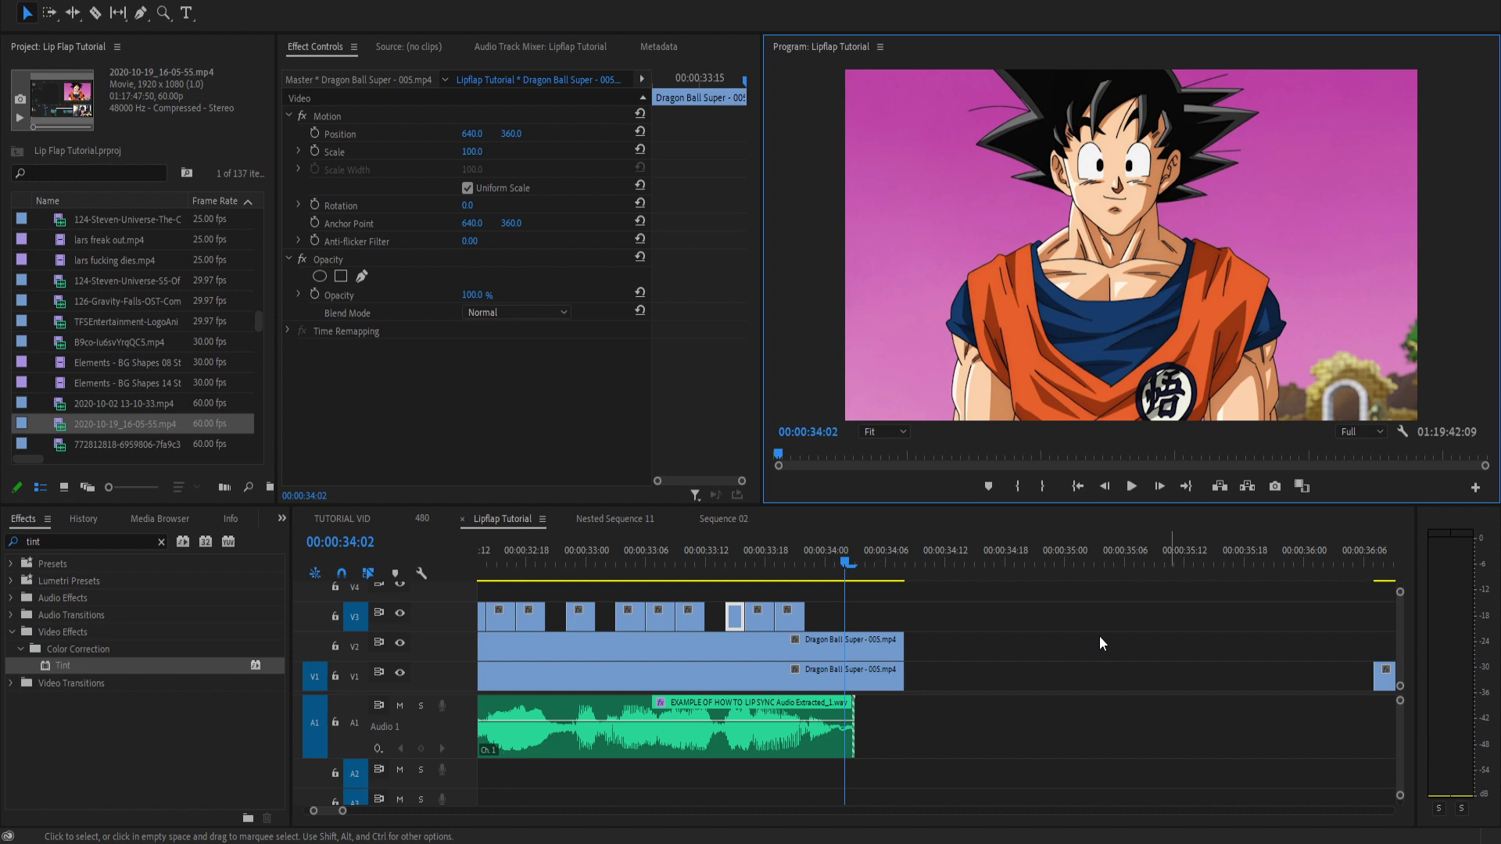
mouse_move(778, 560)
mouse_down()
mouse_move(759, 558)
mouse_move(777, 562)
mouse_up()
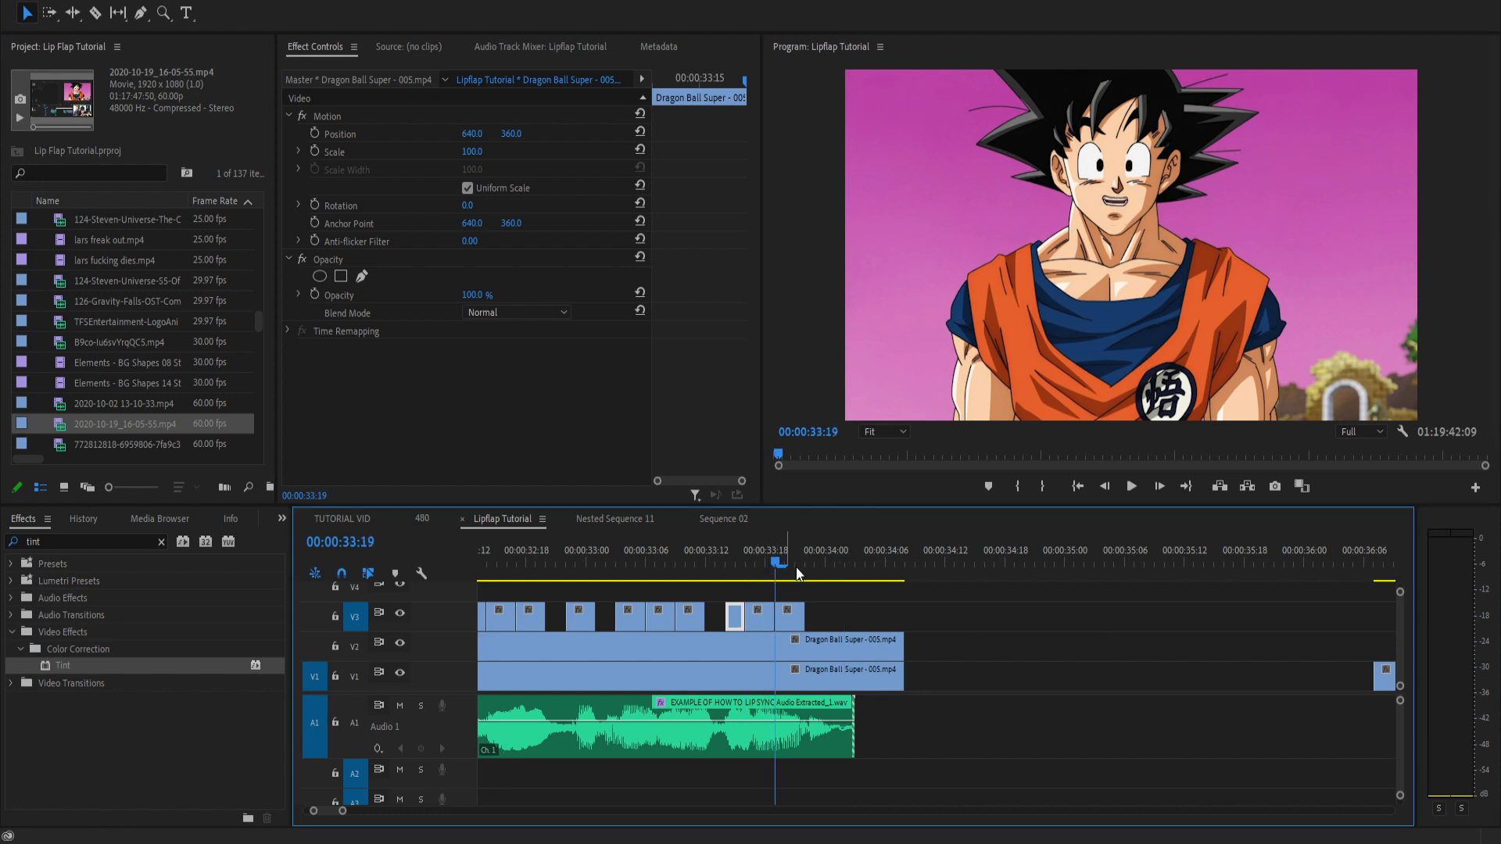
scroll(1377, 659, down, 5)
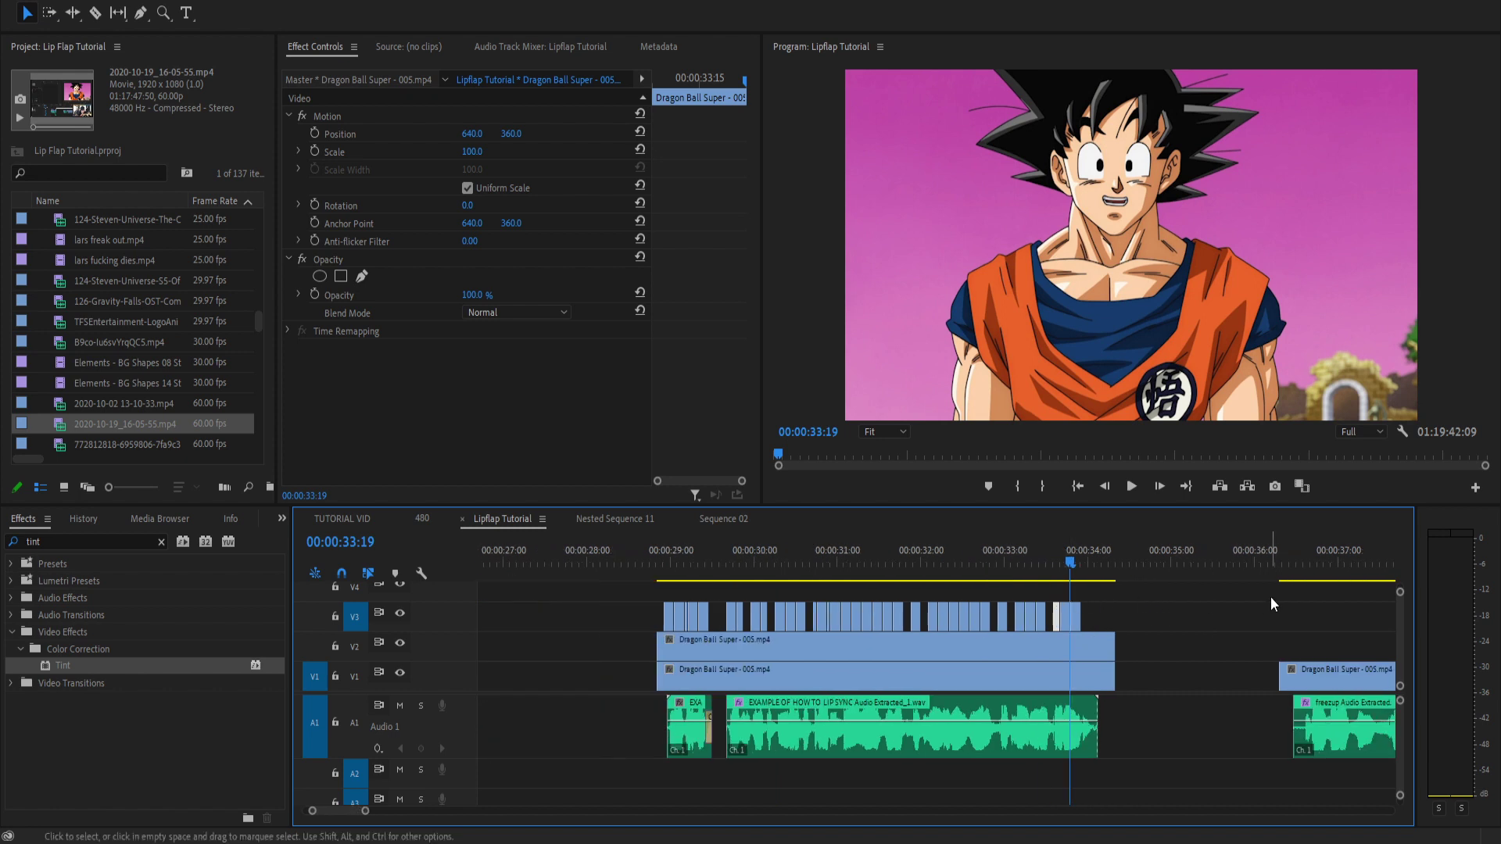
scroll(1198, 598, up, 5)
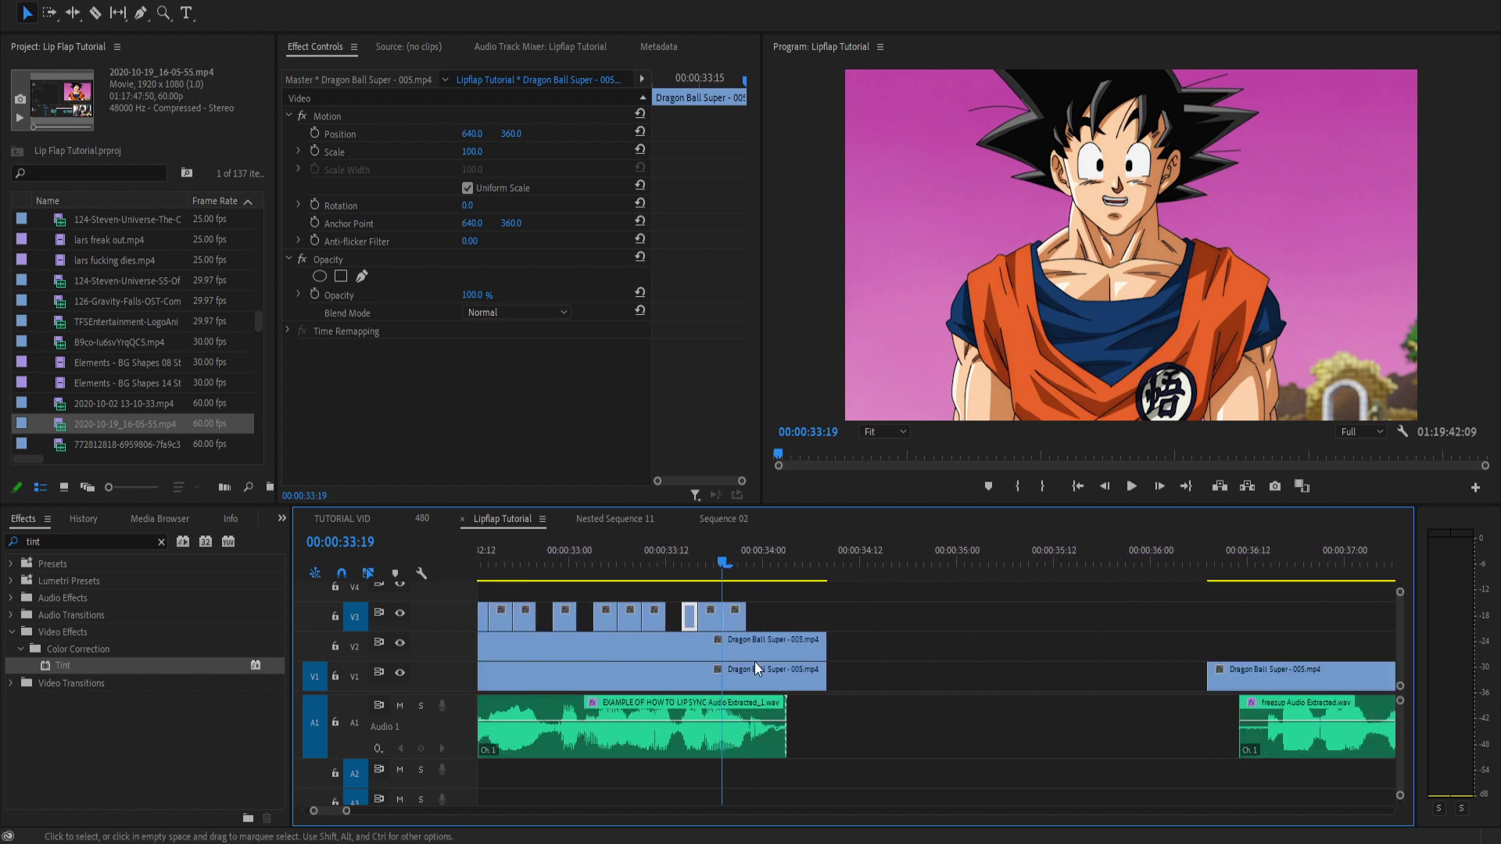
scroll(649, 639, down, 3)
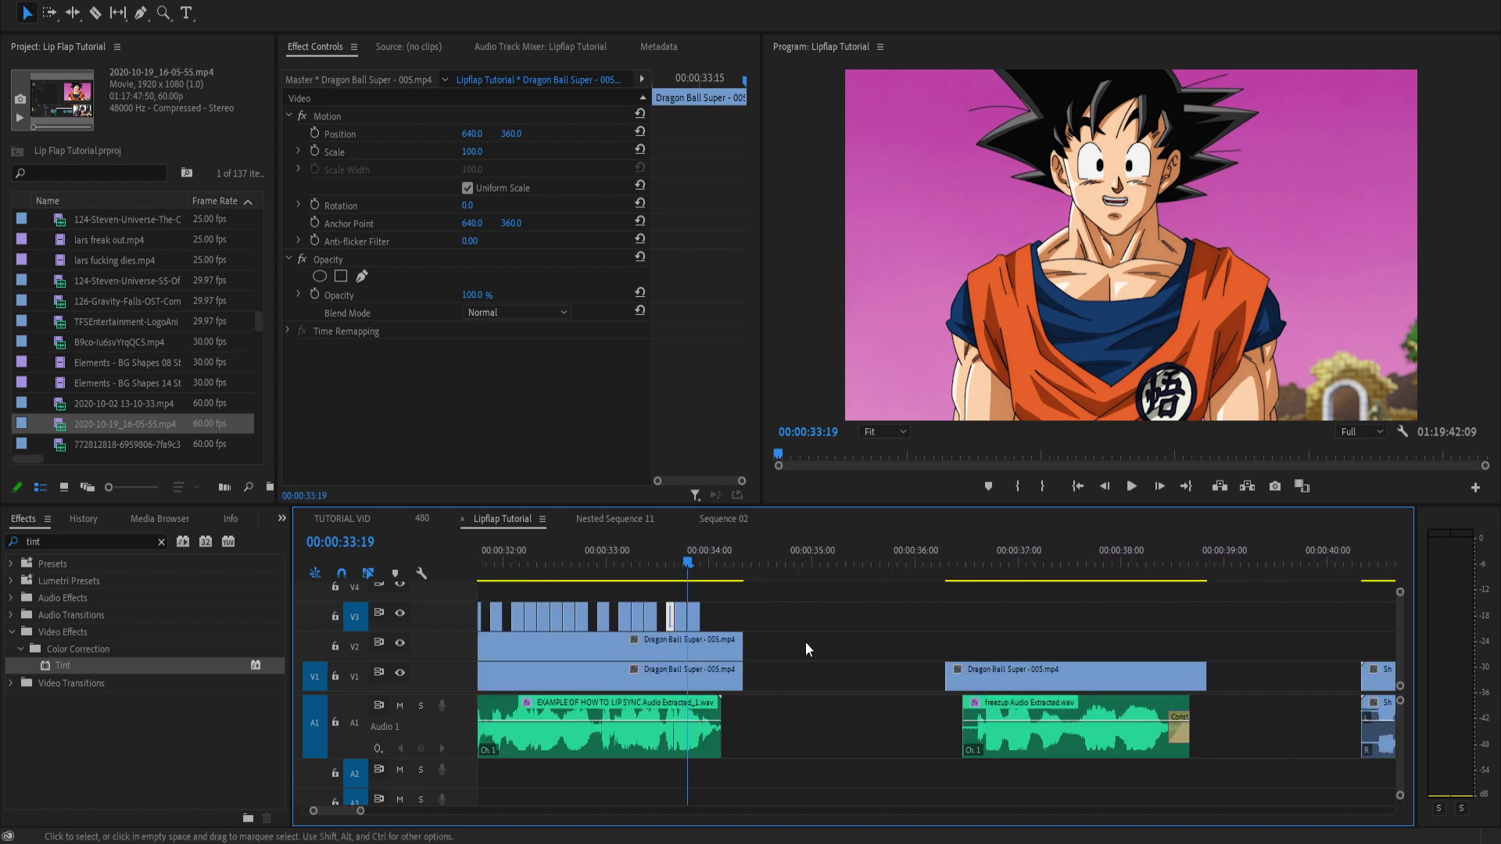
scroll(1165, 604, down, 2)
click(1113, 554)
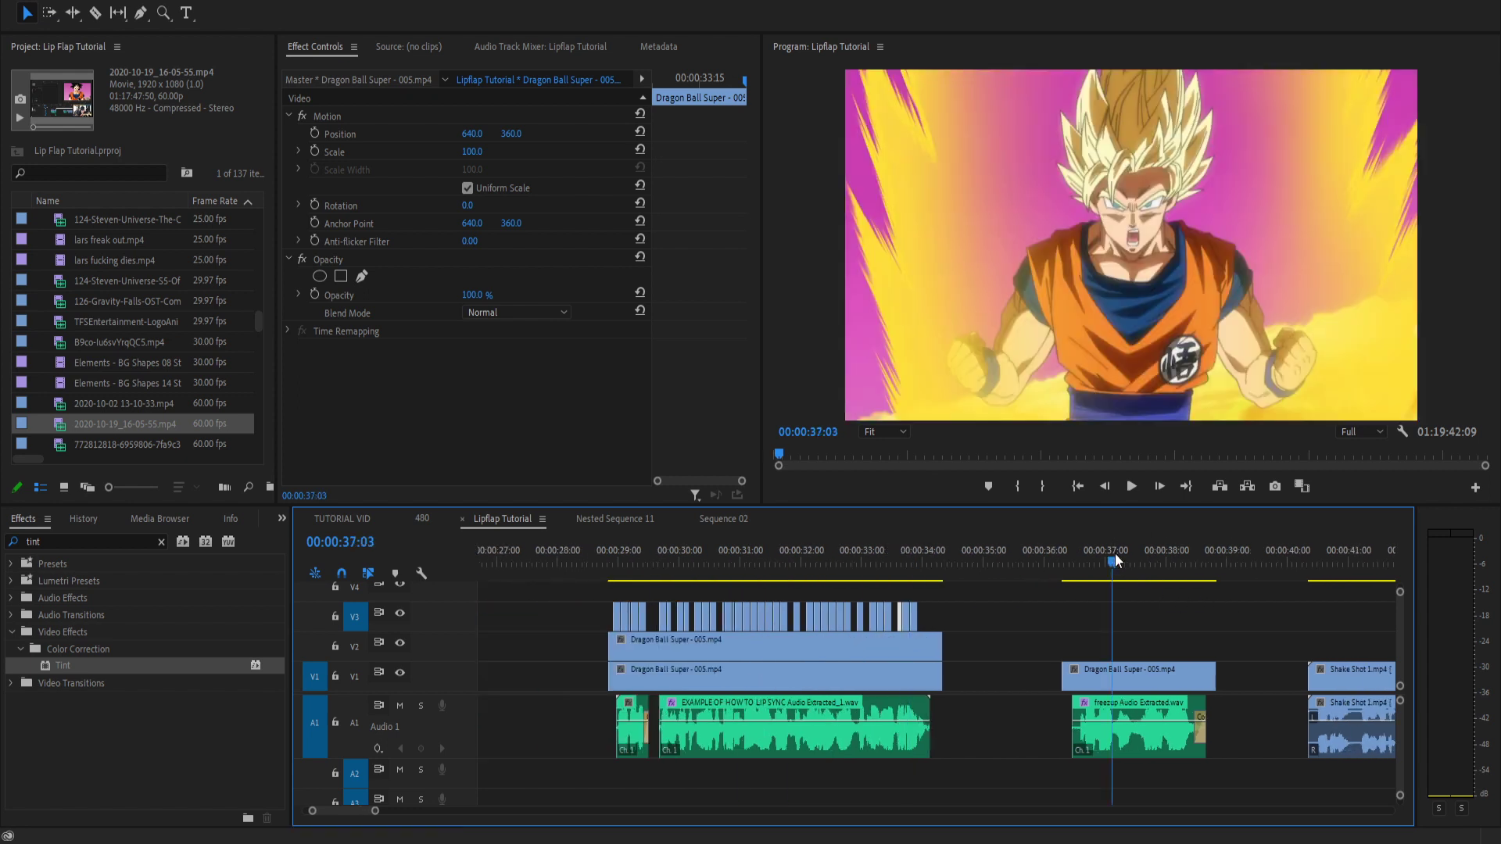
scroll(1209, 635, down, 5)
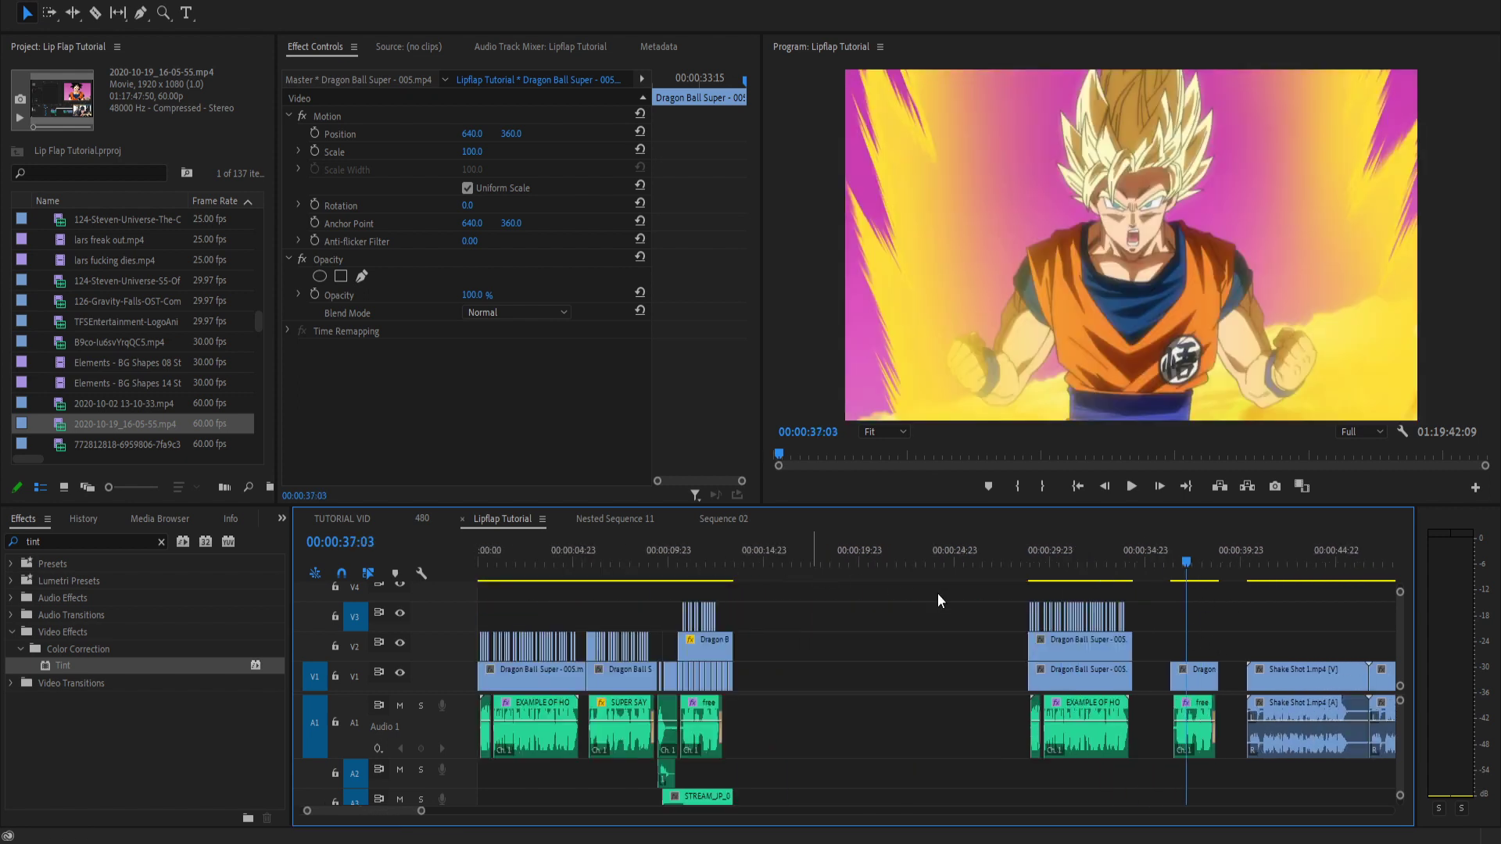
Examine the layered mouth pieces of the earlier Super Saiyan example around 00:00:12:06.
click(713, 565)
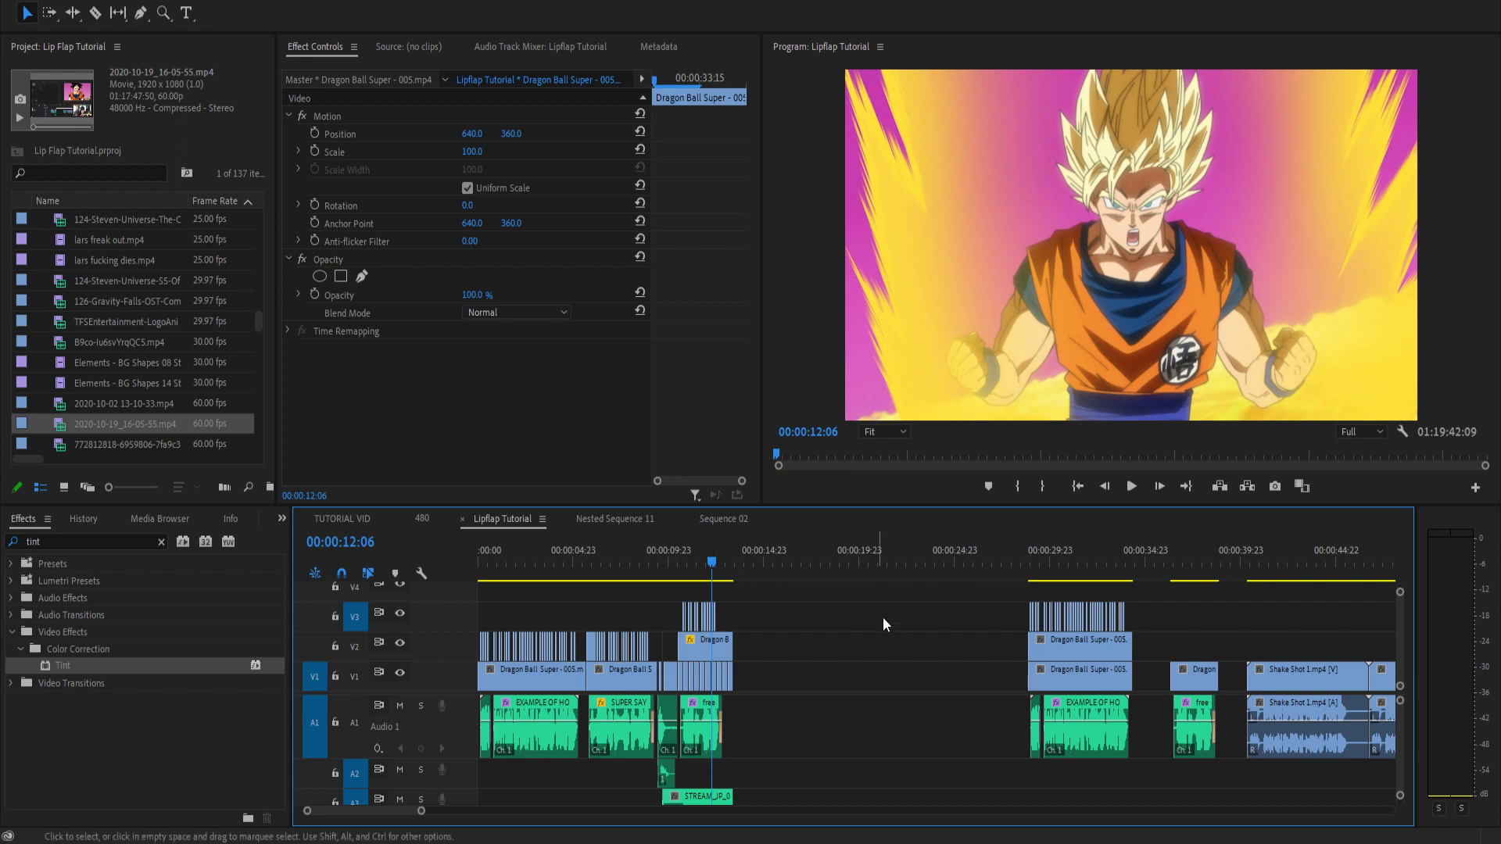
scroll(704, 622, up, 6)
scroll(677, 621, down, 6)
scroll(1068, 625, up, 8)
click(742, 562)
scroll(1303, 635, down, 1)
scroll(1303, 635, down, 3)
Play the Super Saiyan shot from 00:00:36:07 in the maximized program monitor and return to the timeline.
right_click(1225, 679)
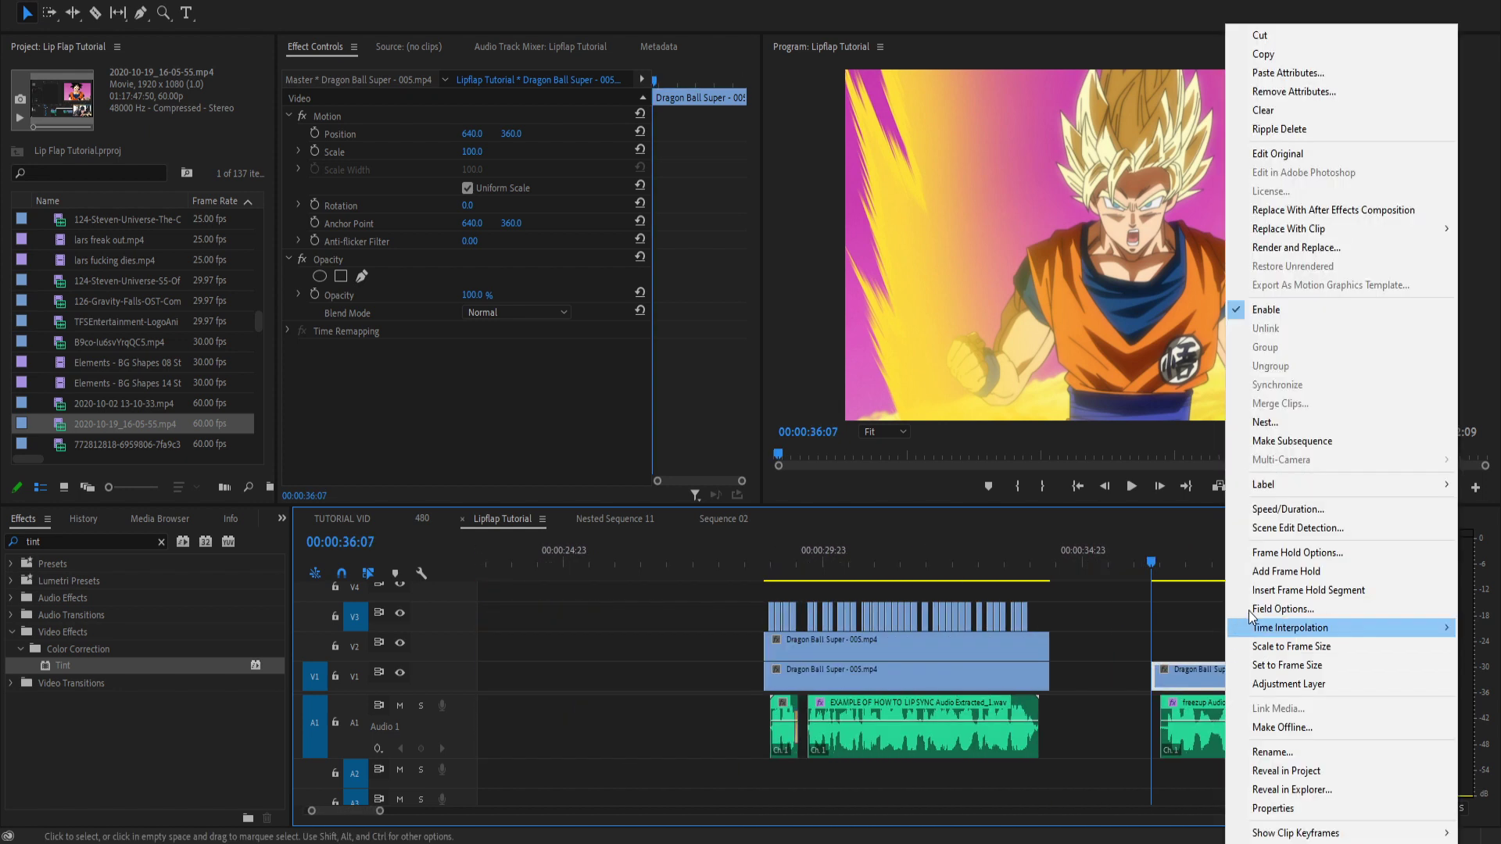
click(1264, 510)
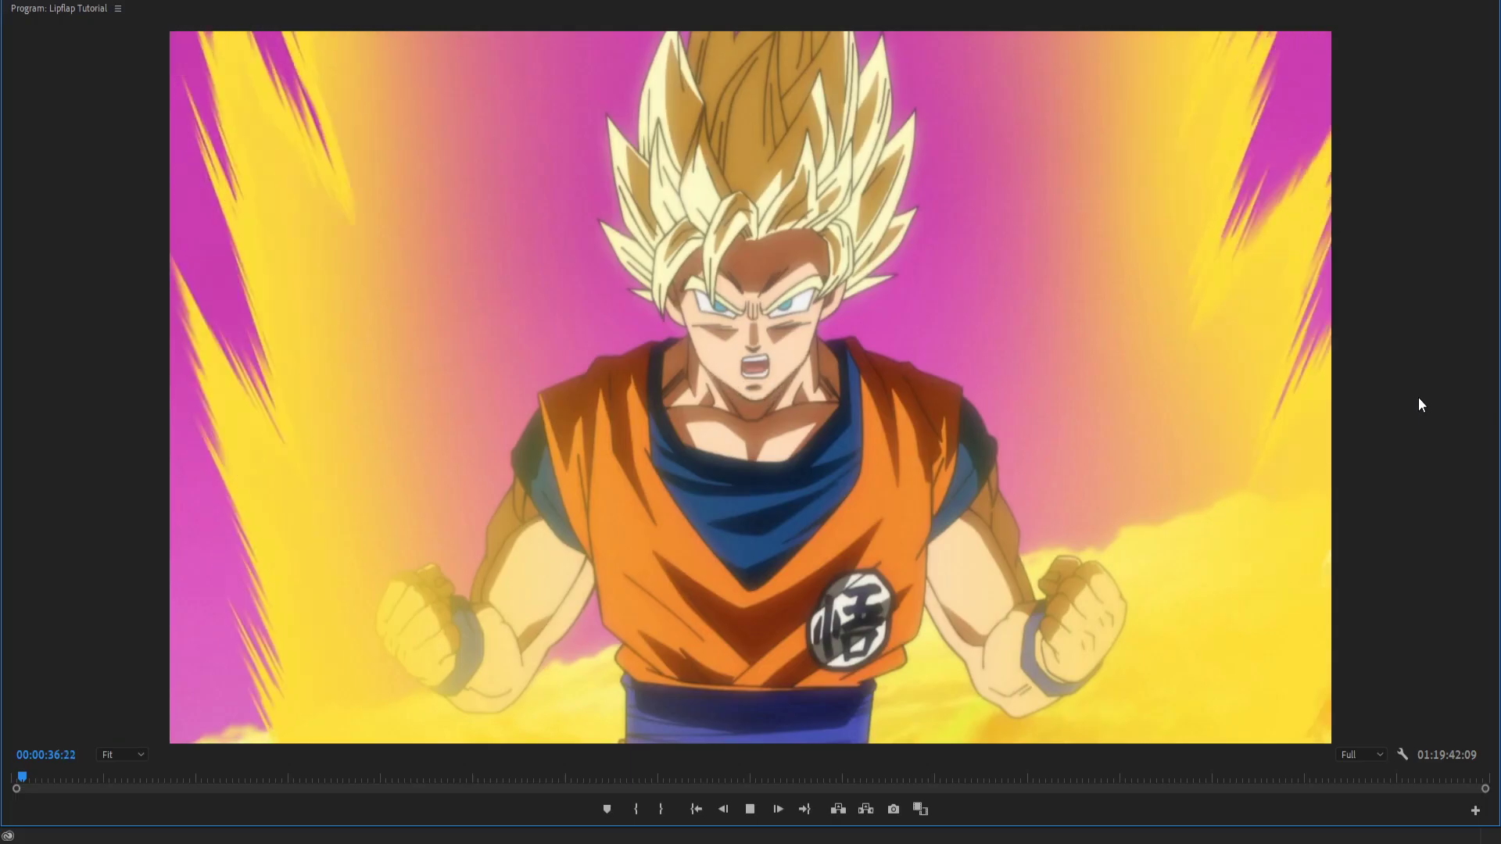
key(space)
key(grave)
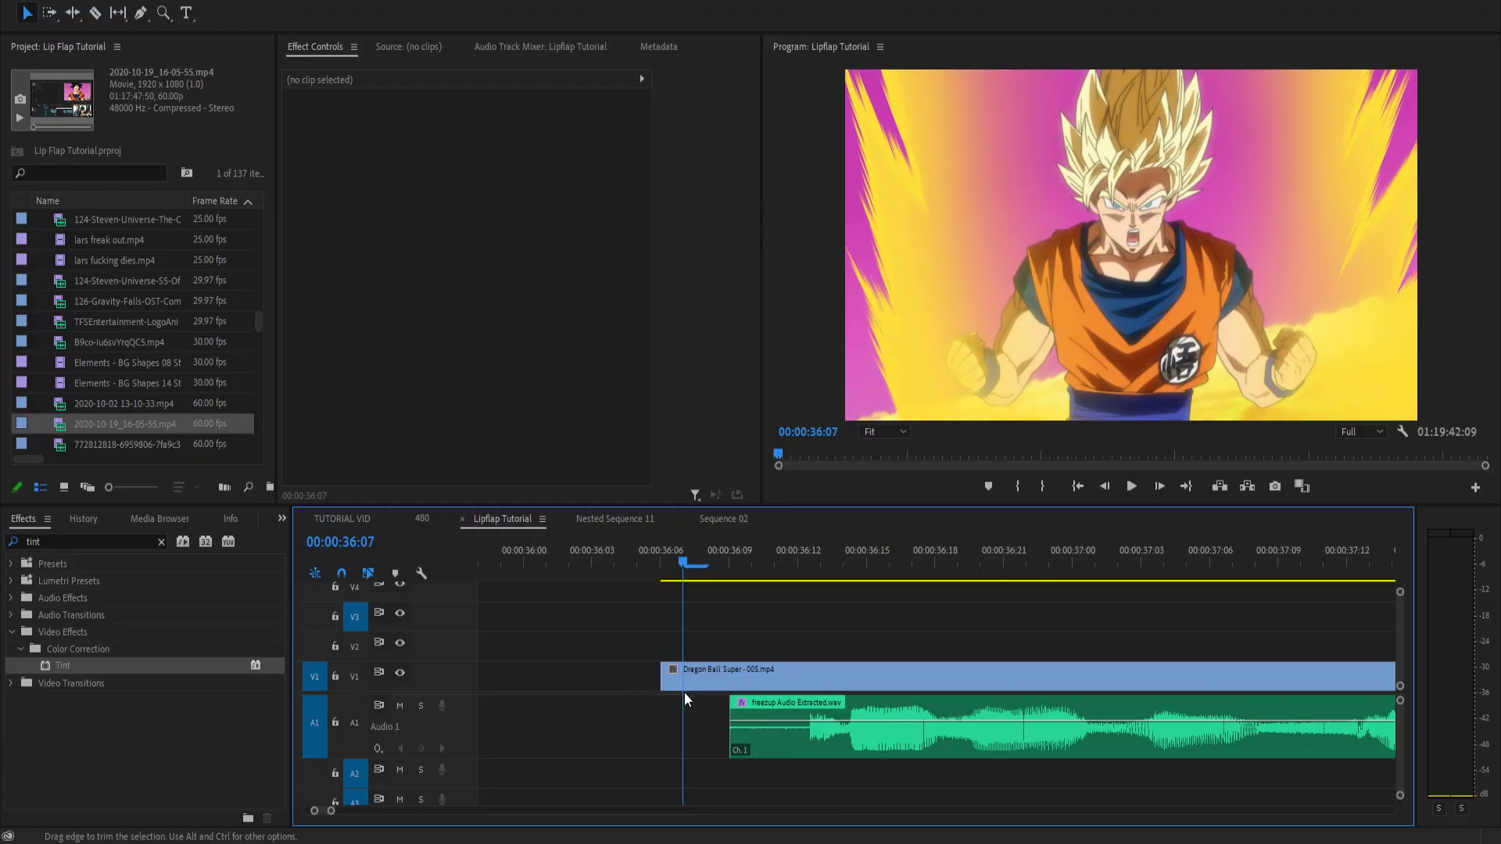
Place a one-frame piece from the start of the Super Saiyan clip on V2 at 00:00:36:06, above the V1 clip.
click(659, 571)
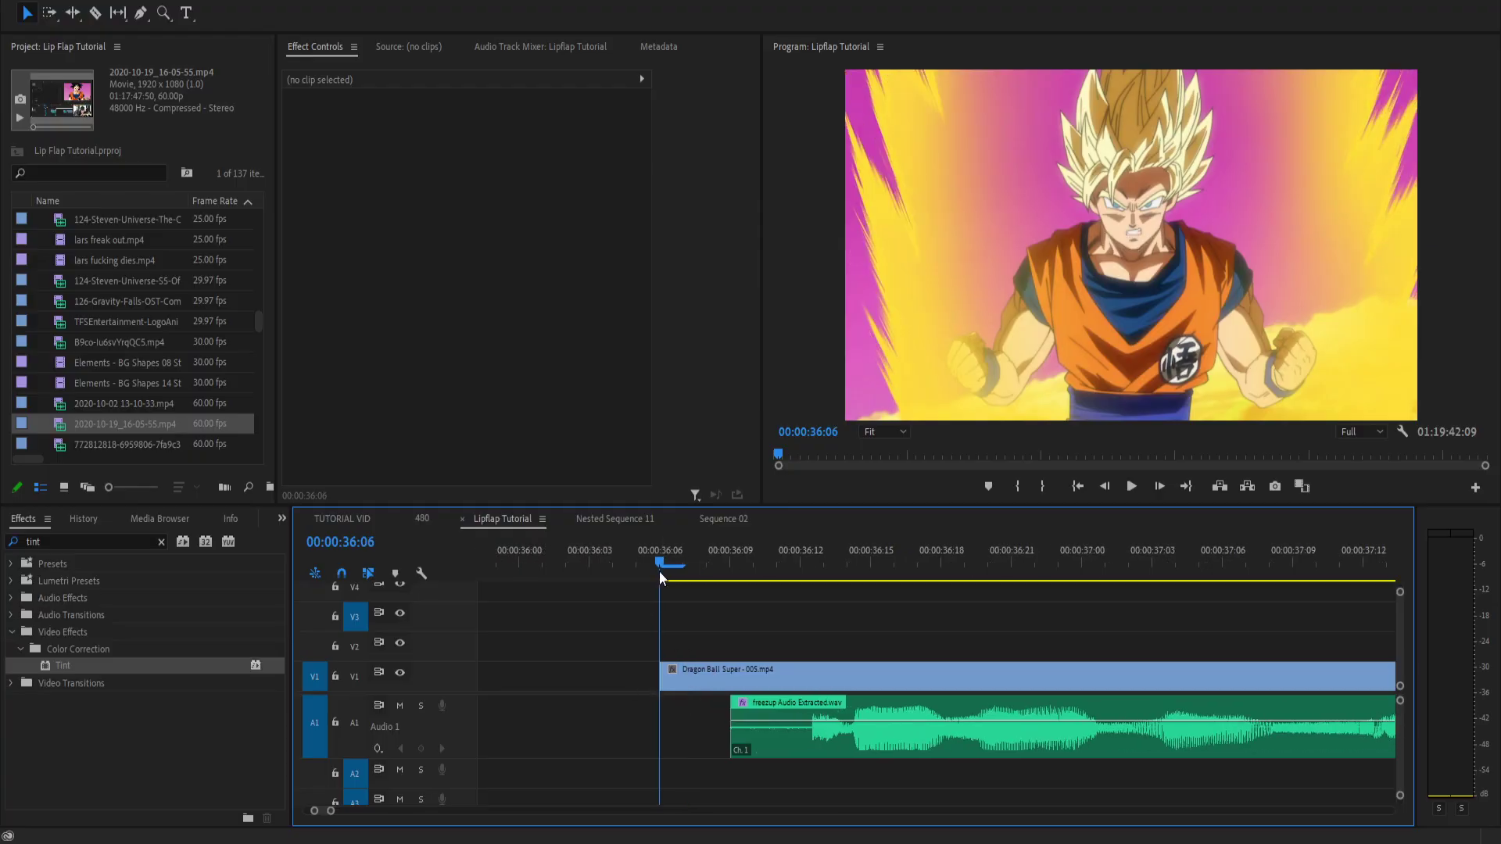
mouse_move(676, 682)
mouse_down()
mouse_move(673, 661)
mouse_move(660, 674)
mouse_up()
click(672, 675)
key(Delete)
Apply a frame hold to the one-frame V2 piece, based on Source Timecode at frame 00:11:53:15.
right_click(673, 650)
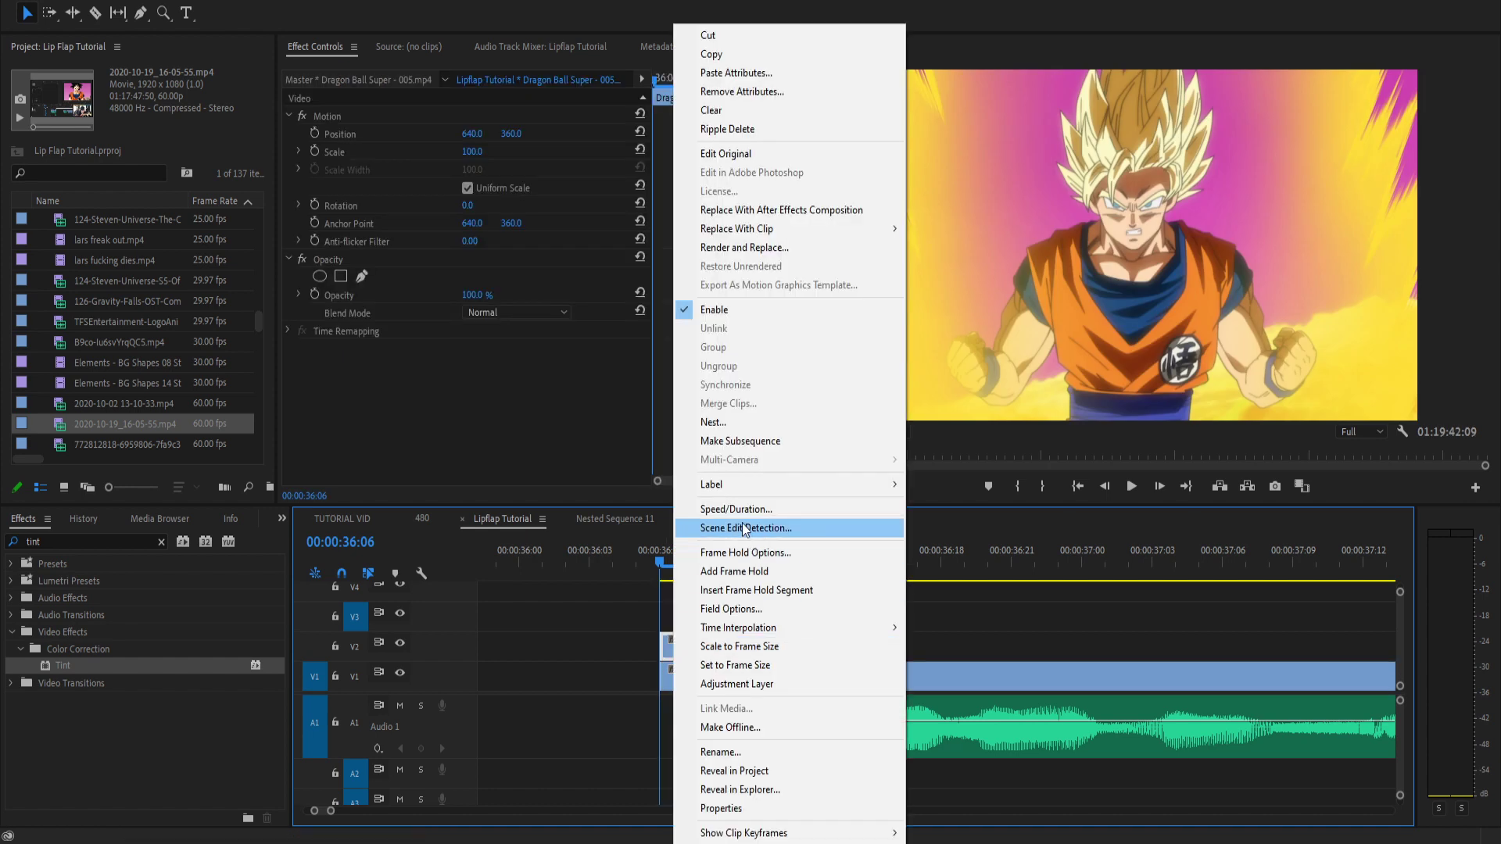
click(734, 539)
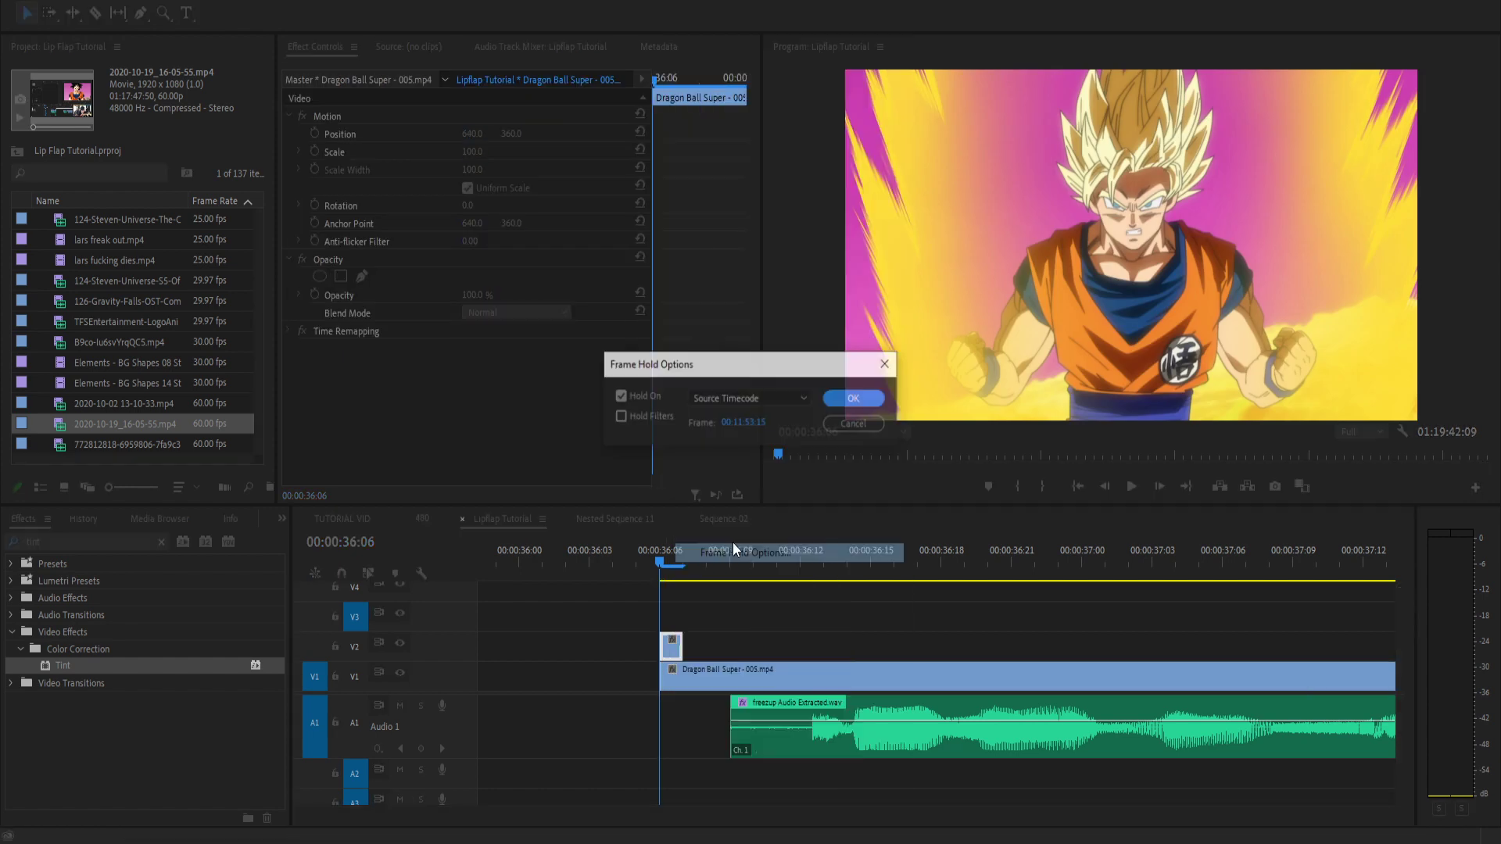
click(858, 398)
Extend the held frame on V2 to the end of the V1 clip and play the shot with A1 muted.
key(minus)
drag(600, 646, 1350, 646)
click(397, 708)
key(space)
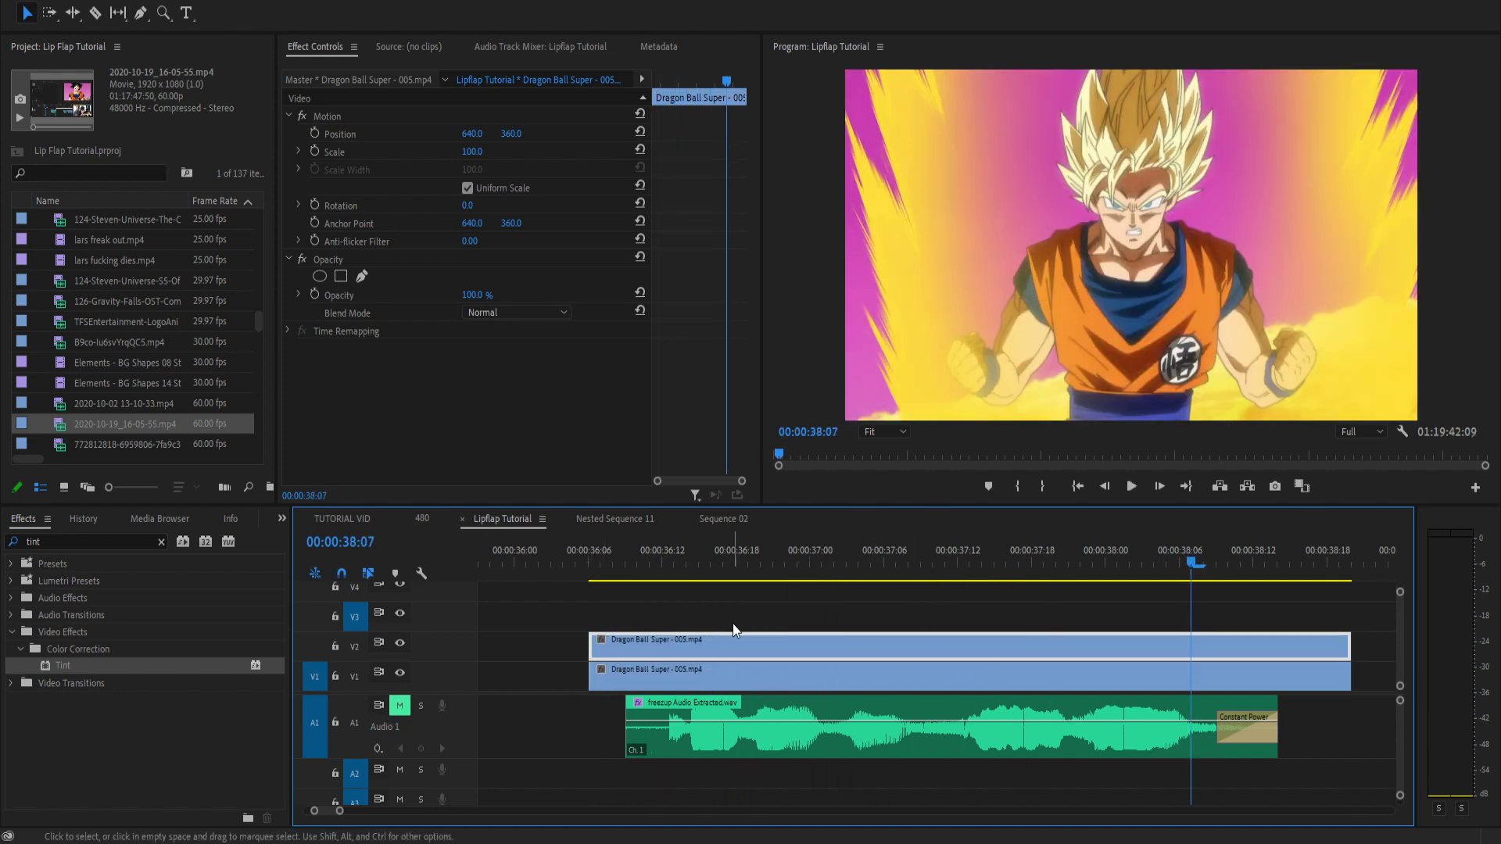
Draw a closed opacity mask with the Pen tool around the lower face on the V2 held frame at 00:00:36:06.
key(space)
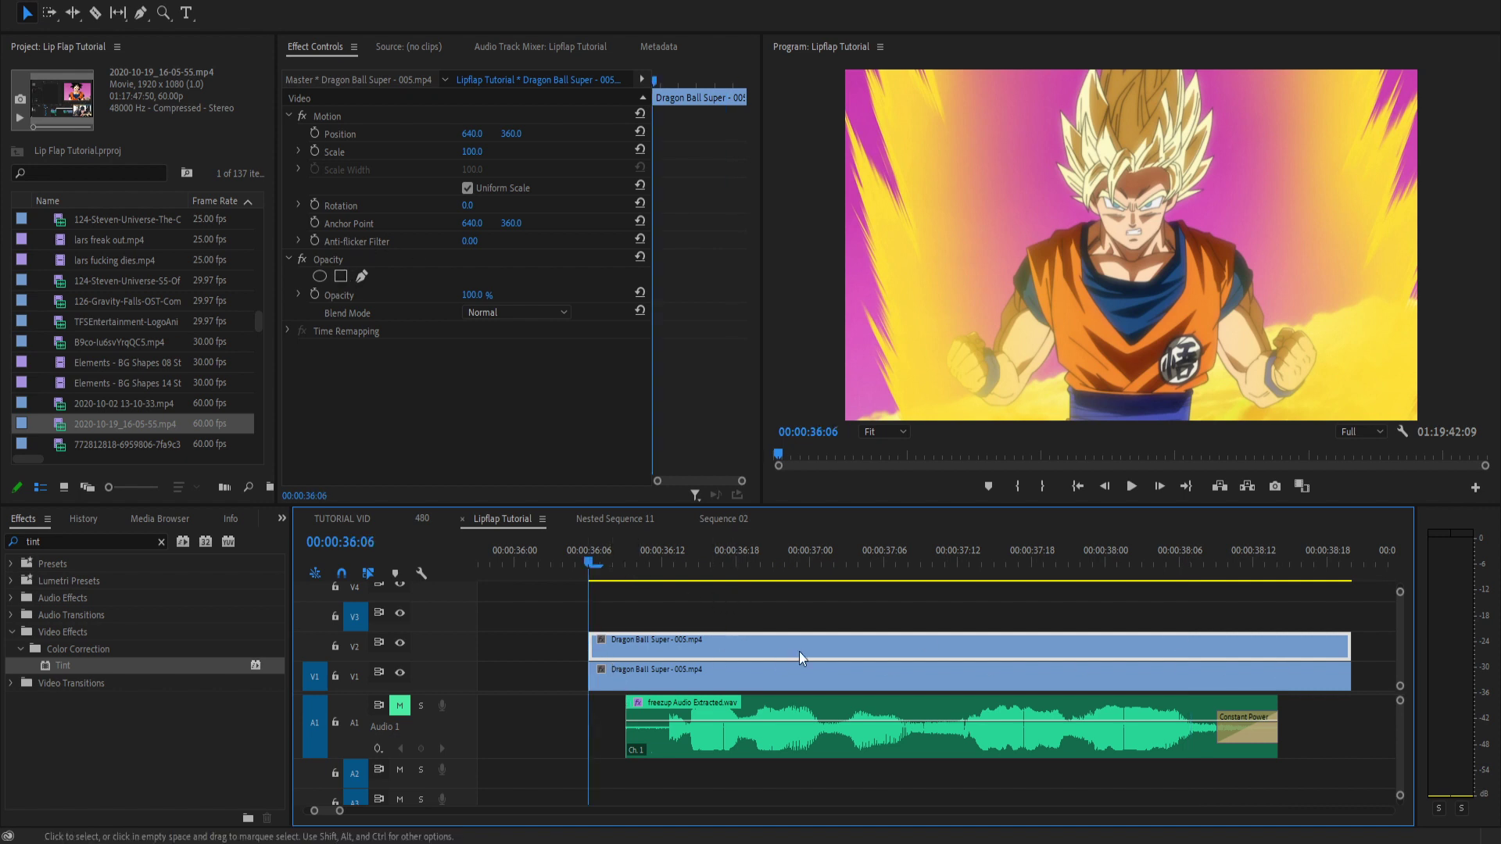
click(364, 277)
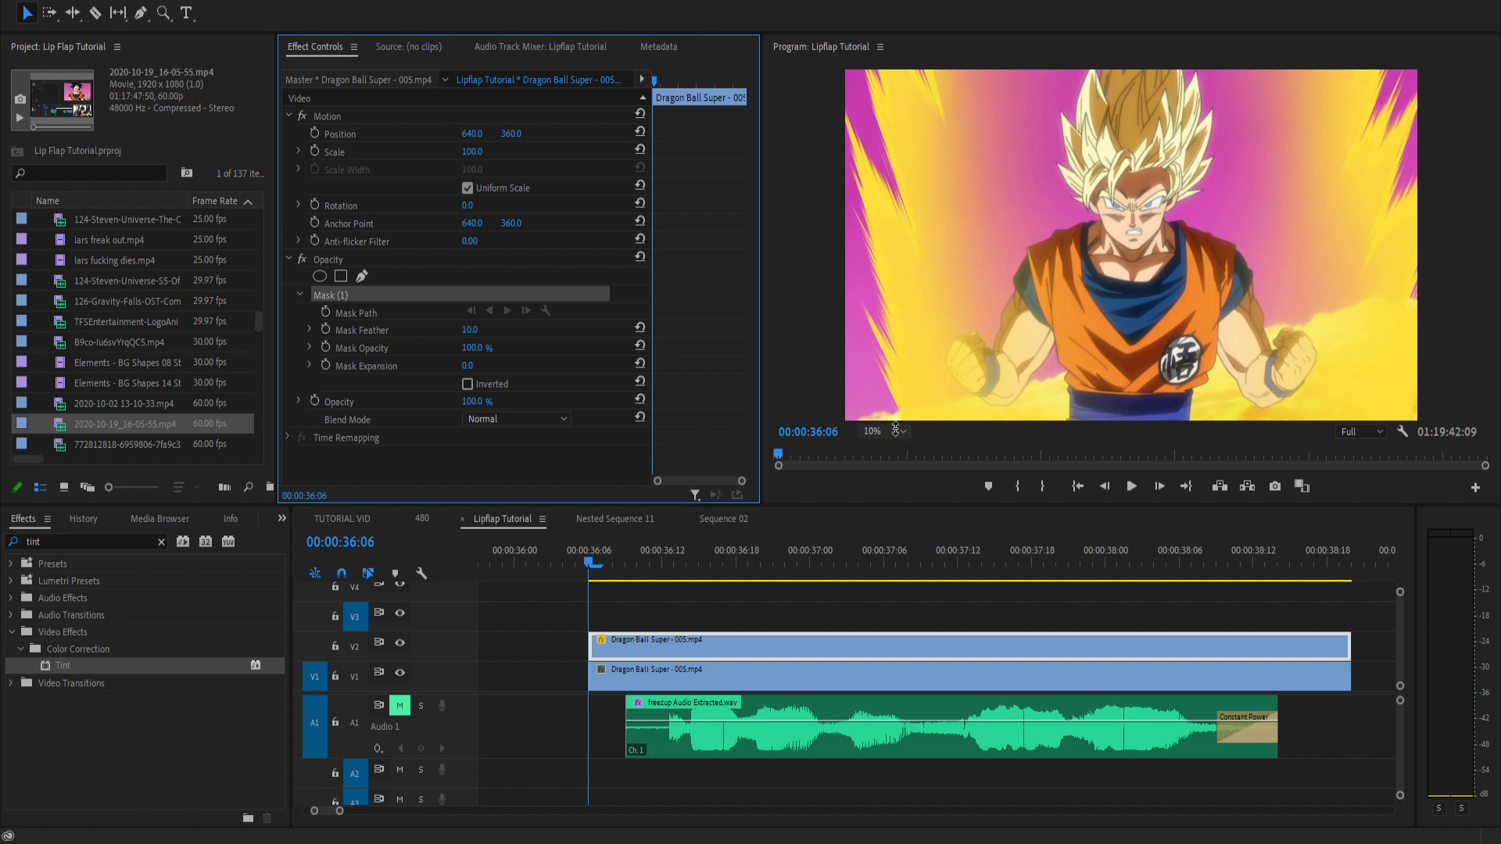
scroll(894, 429, down, 1)
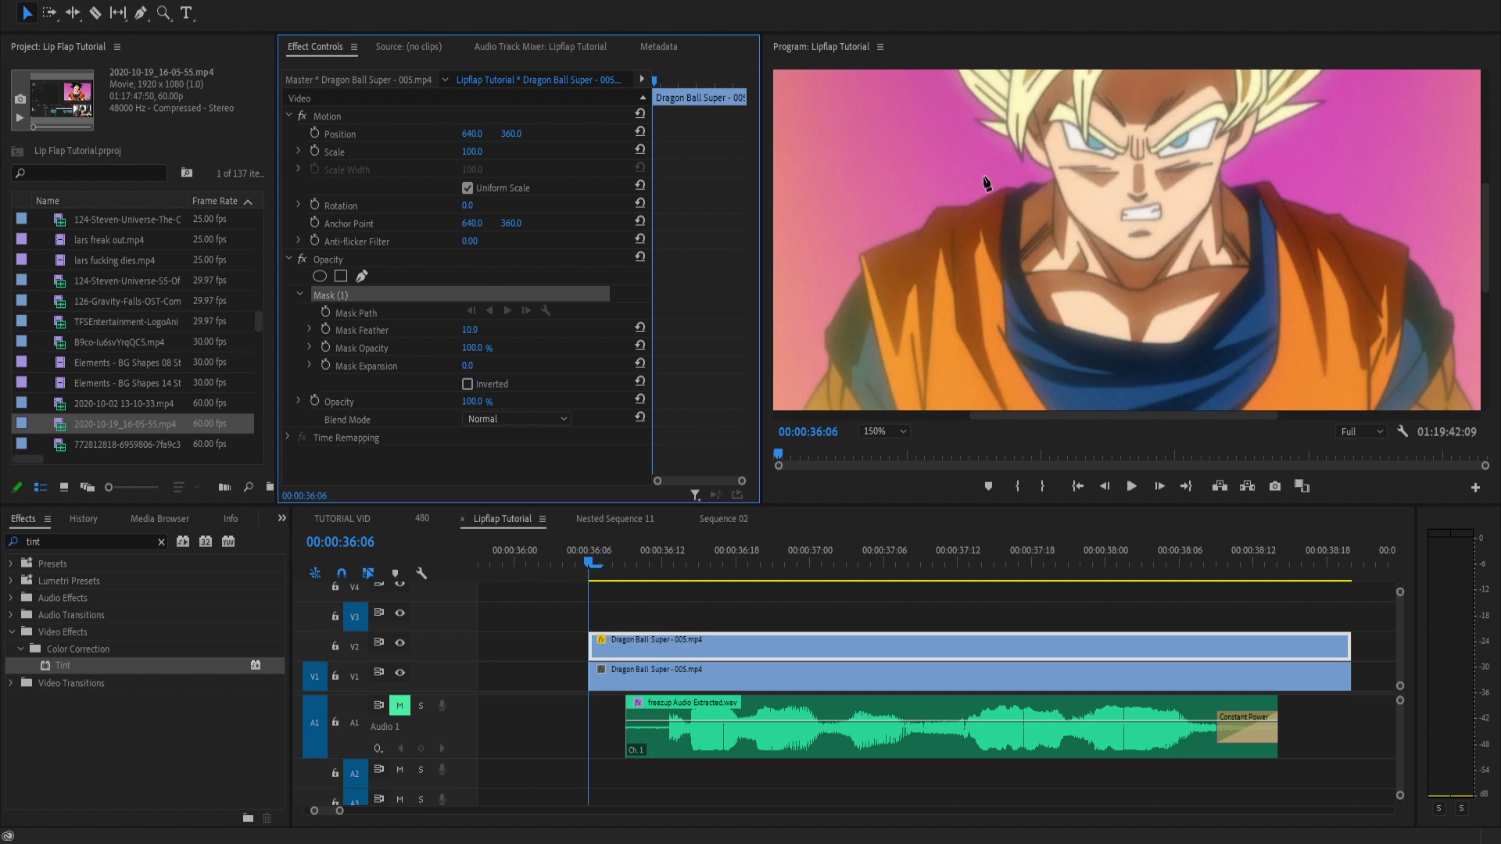
click(1046, 173)
click(1061, 225)
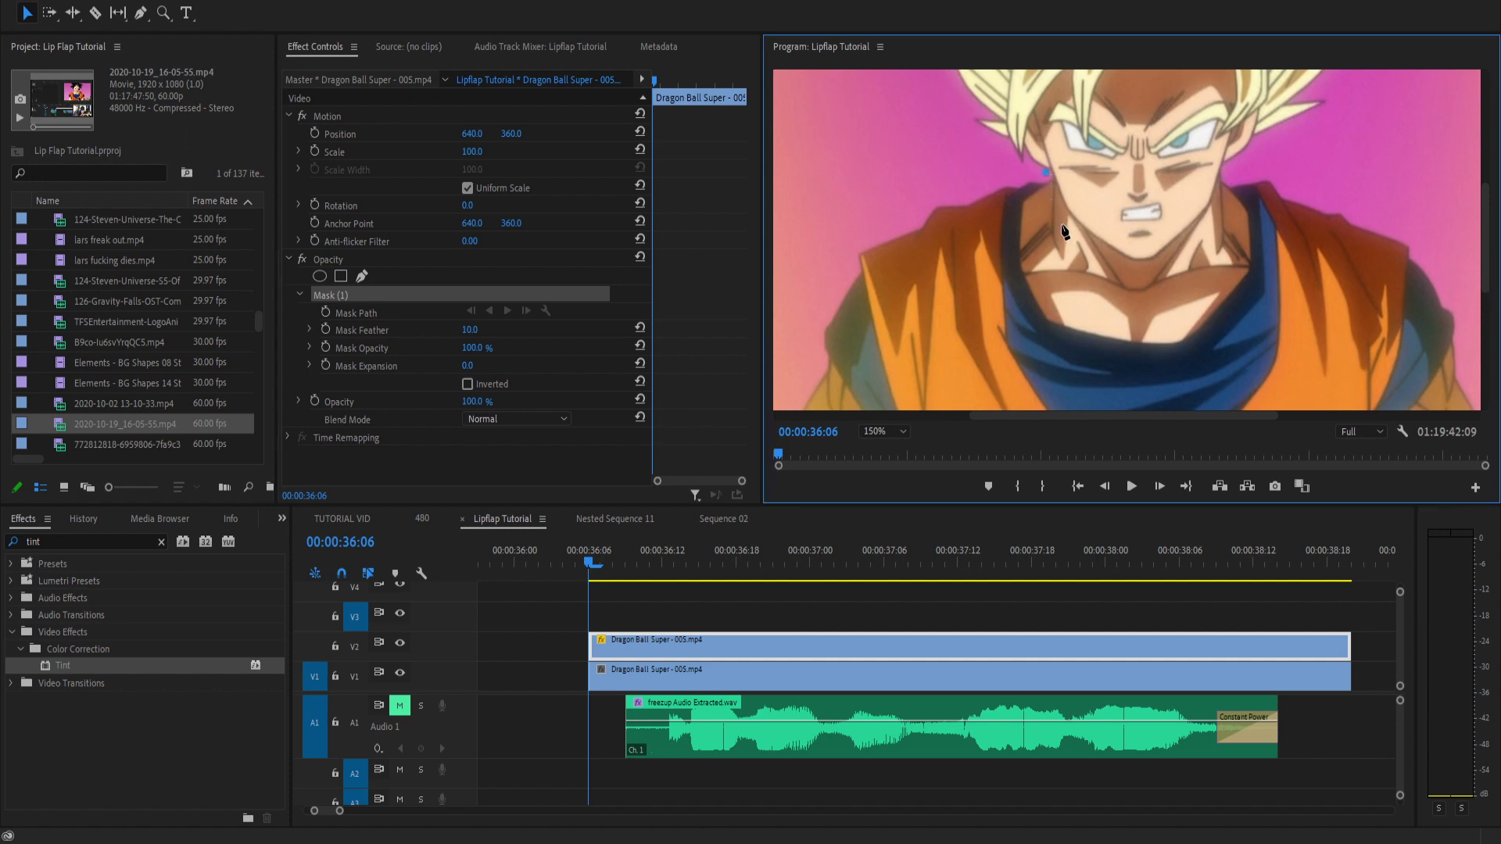
click(1113, 280)
click(1144, 289)
click(1208, 250)
click(1224, 159)
click(1131, 147)
click(1046, 173)
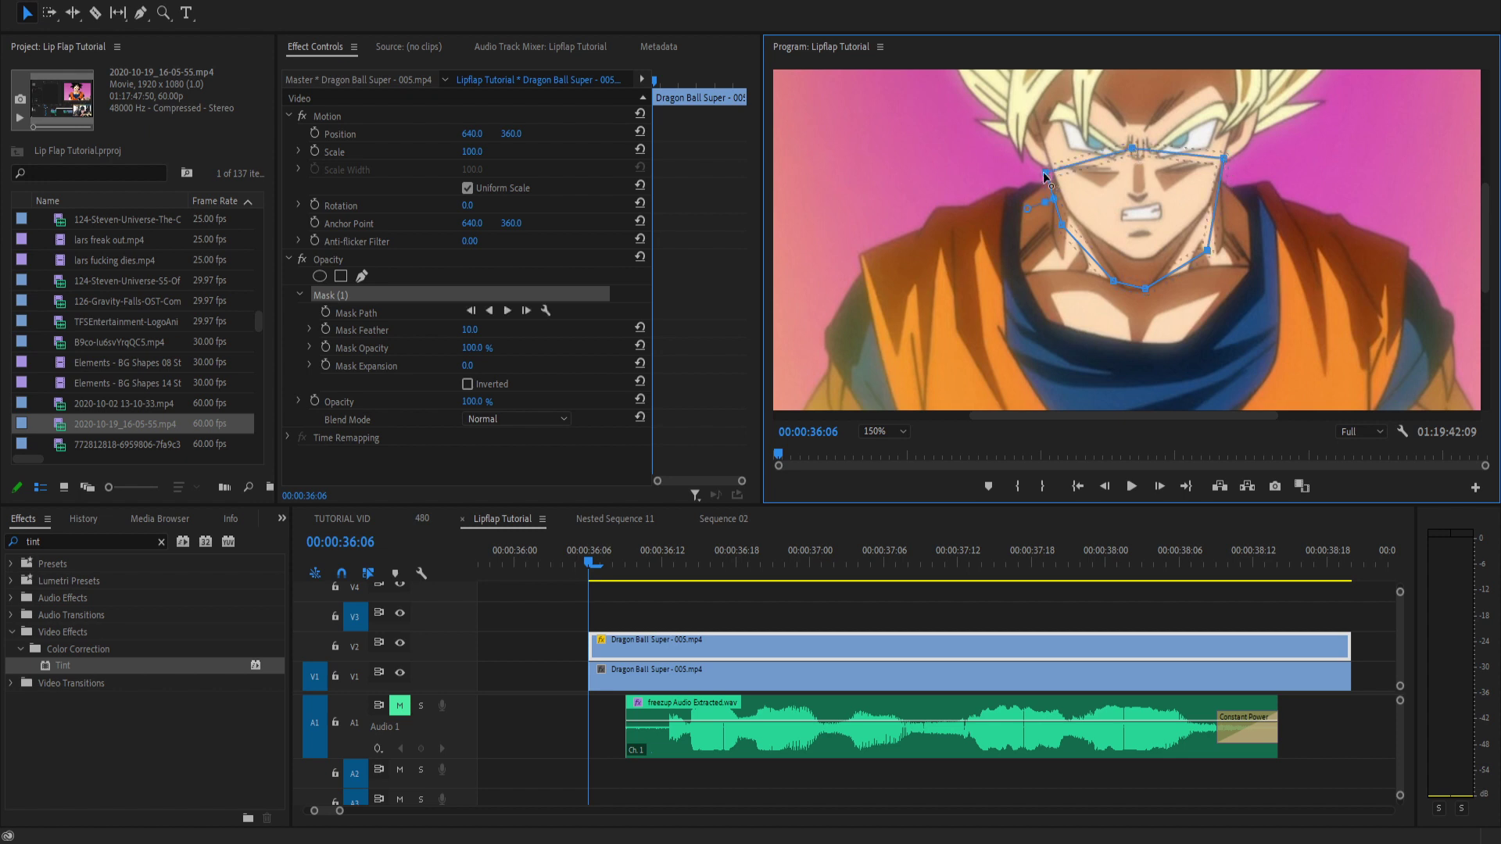
Delete the V1 clip to view the masked face alone, and undo the deletion.
click(720, 671)
key(Delete)
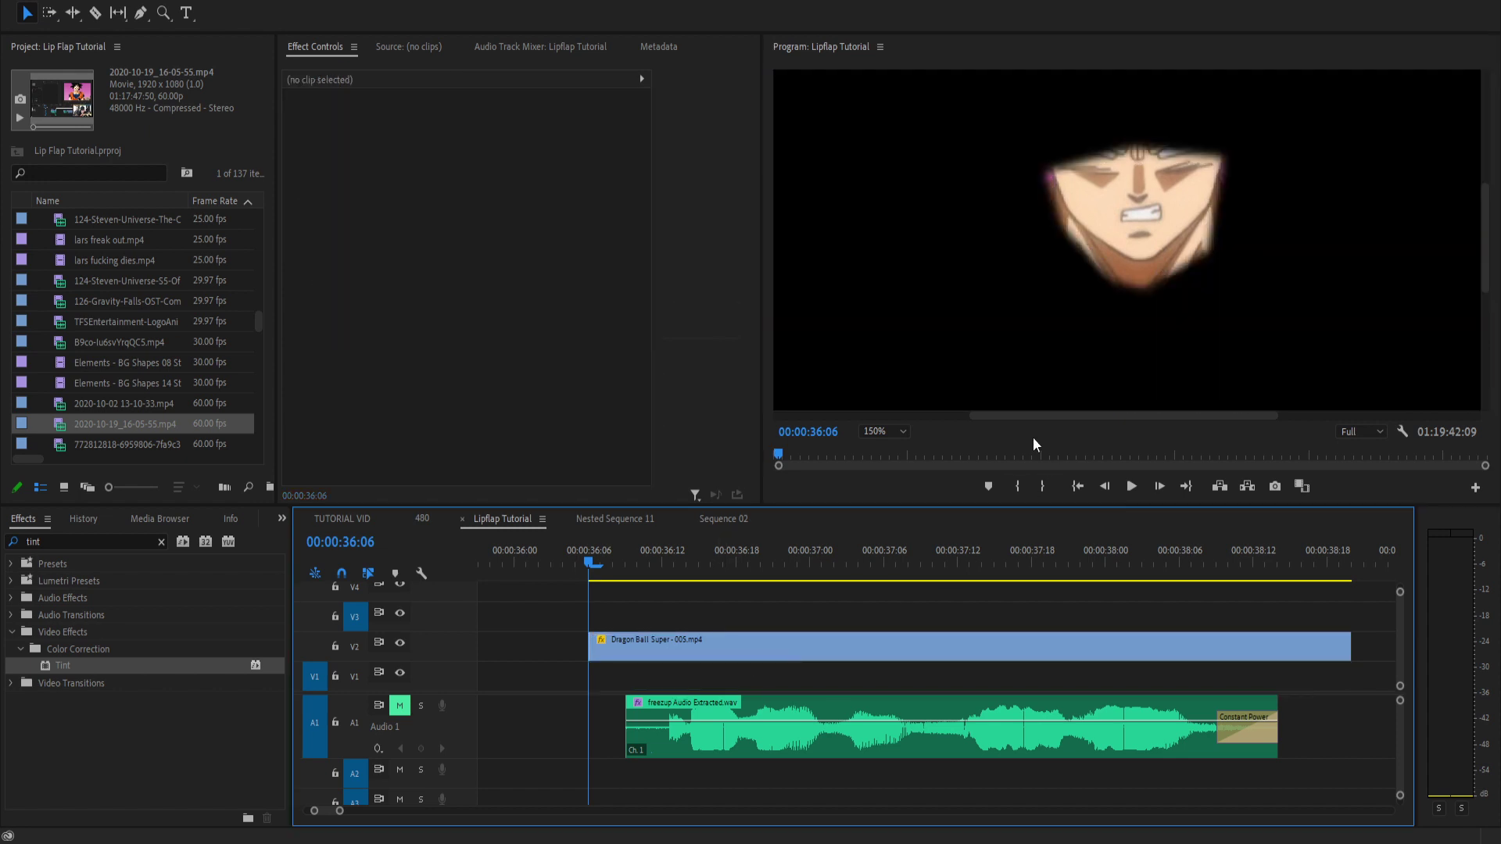
key(ctrl+z)
Fit the program monitor view, play the masked shot maximized from 00:00:36:04 and return to 00:00:36:06.
mouse_move(616, 564)
mouse_down()
mouse_move(824, 542)
mouse_move(923, 557)
mouse_move(638, 560)
mouse_up()
click(679, 641)
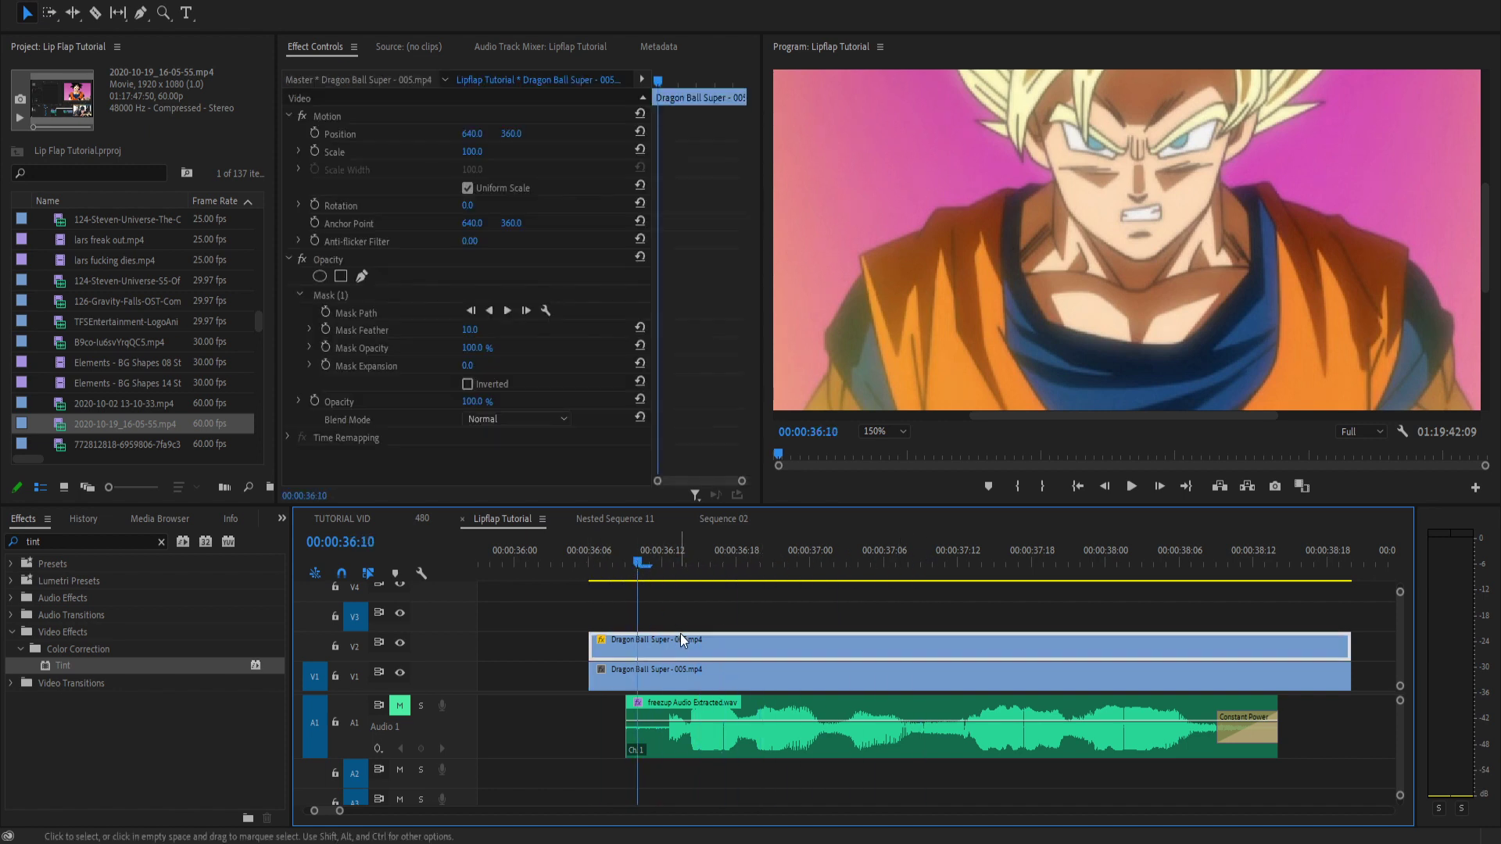
click(372, 297)
drag(625, 561, 563, 561)
click(889, 433)
click(872, 466)
scroll(888, 433, up, 4)
click(743, 616)
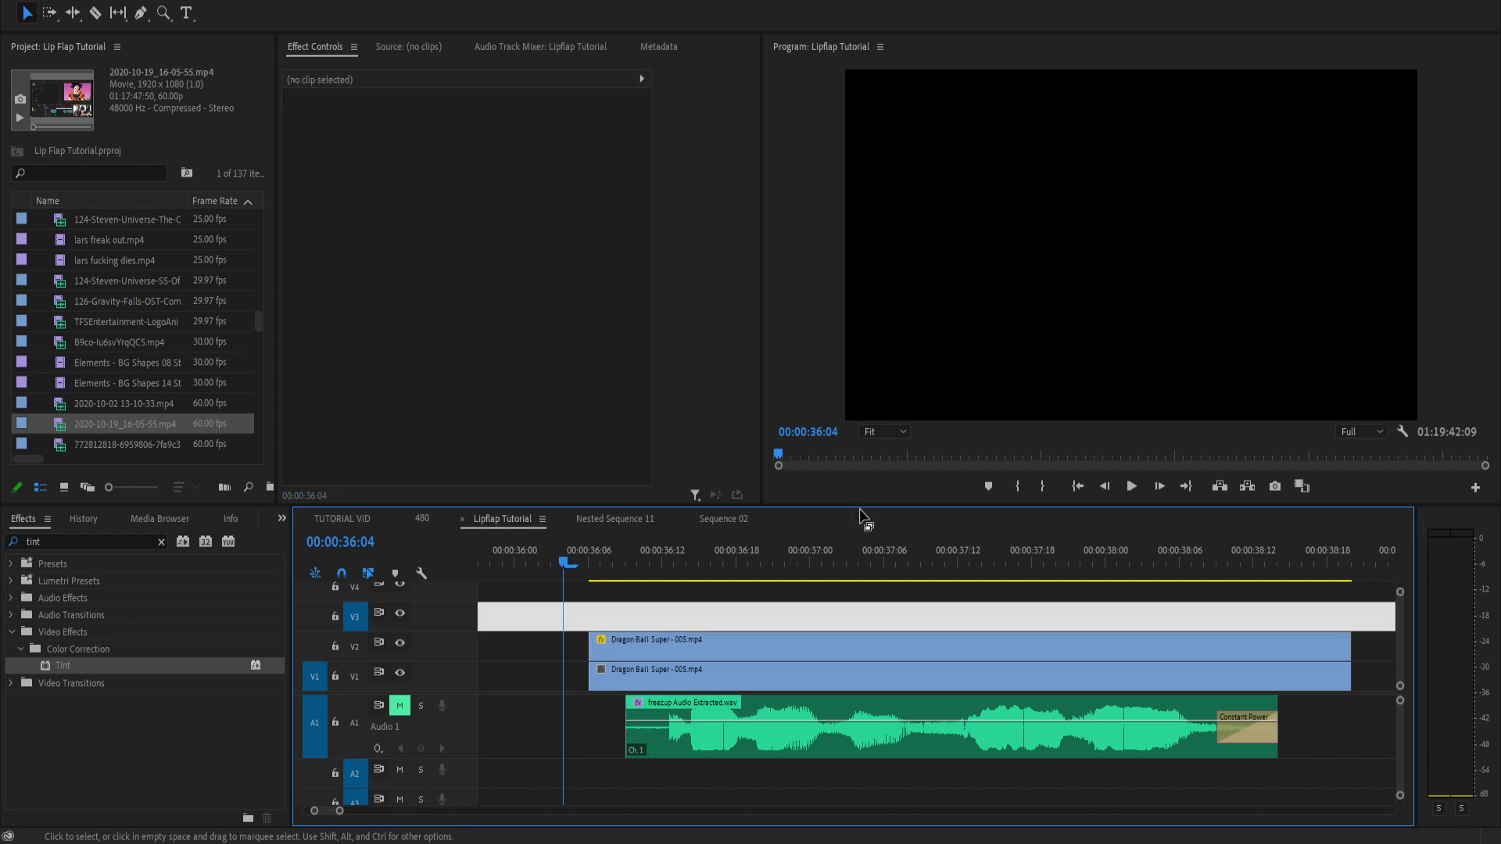
key(space)
key(grave)
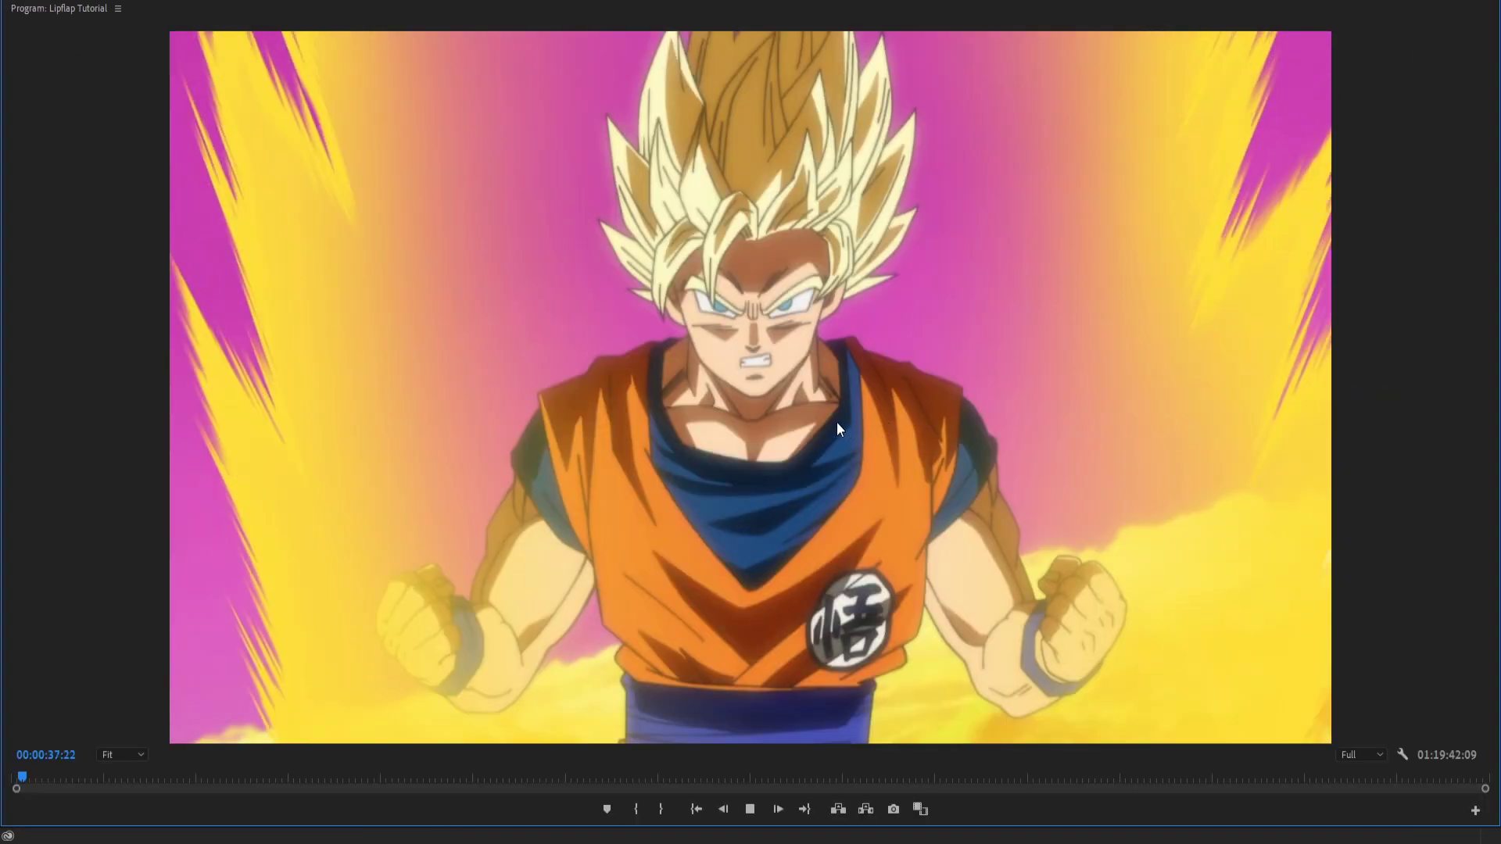
key(grave)
key(space)
drag(1111, 564, 588, 564)
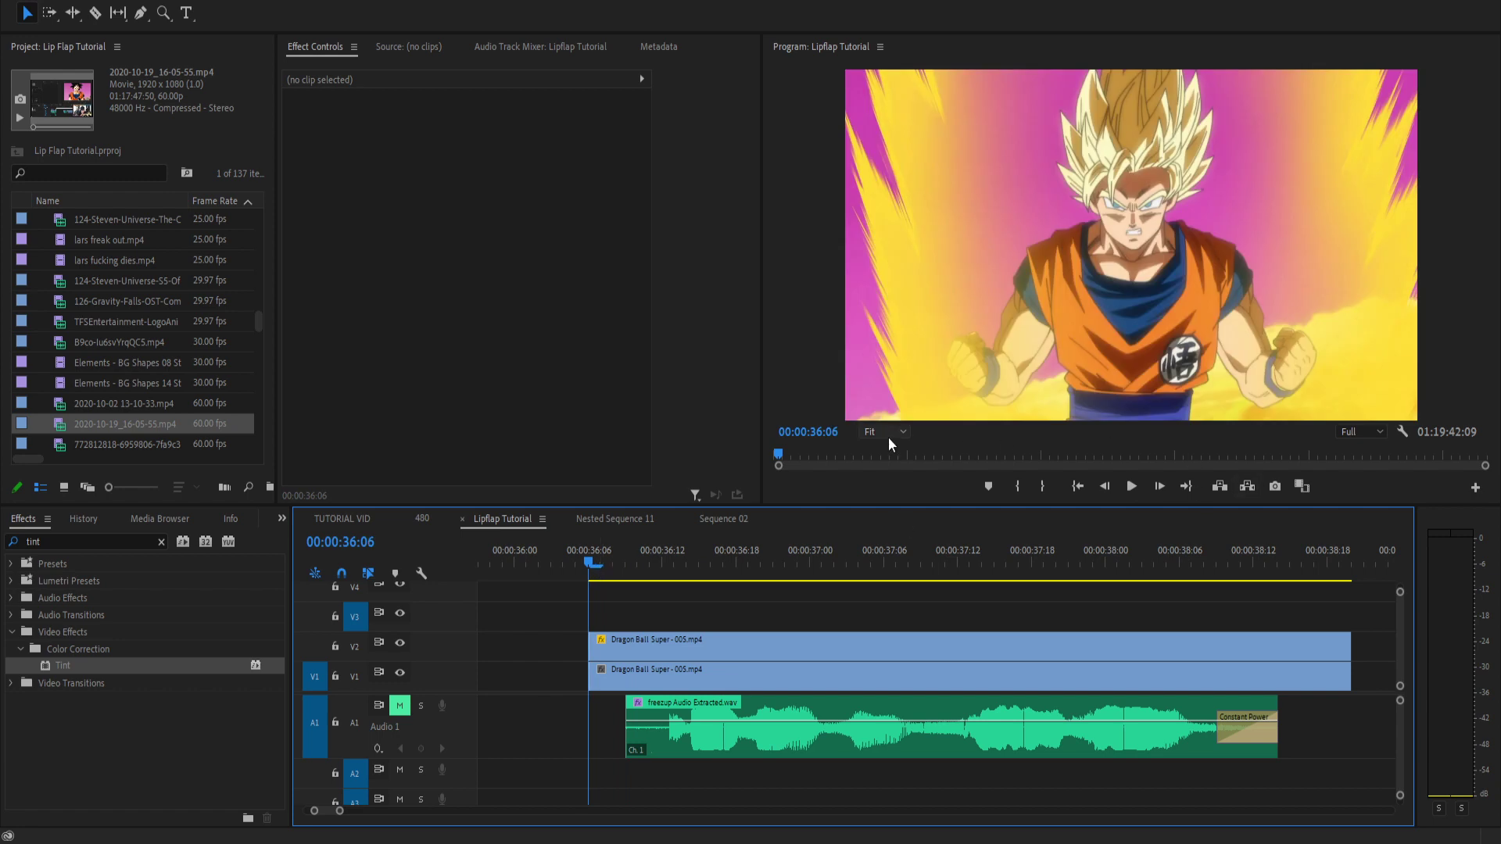
Delete the V2 held frame to play the V1 clip alone, and undo the deletion.
scroll(886, 438, down, 1)
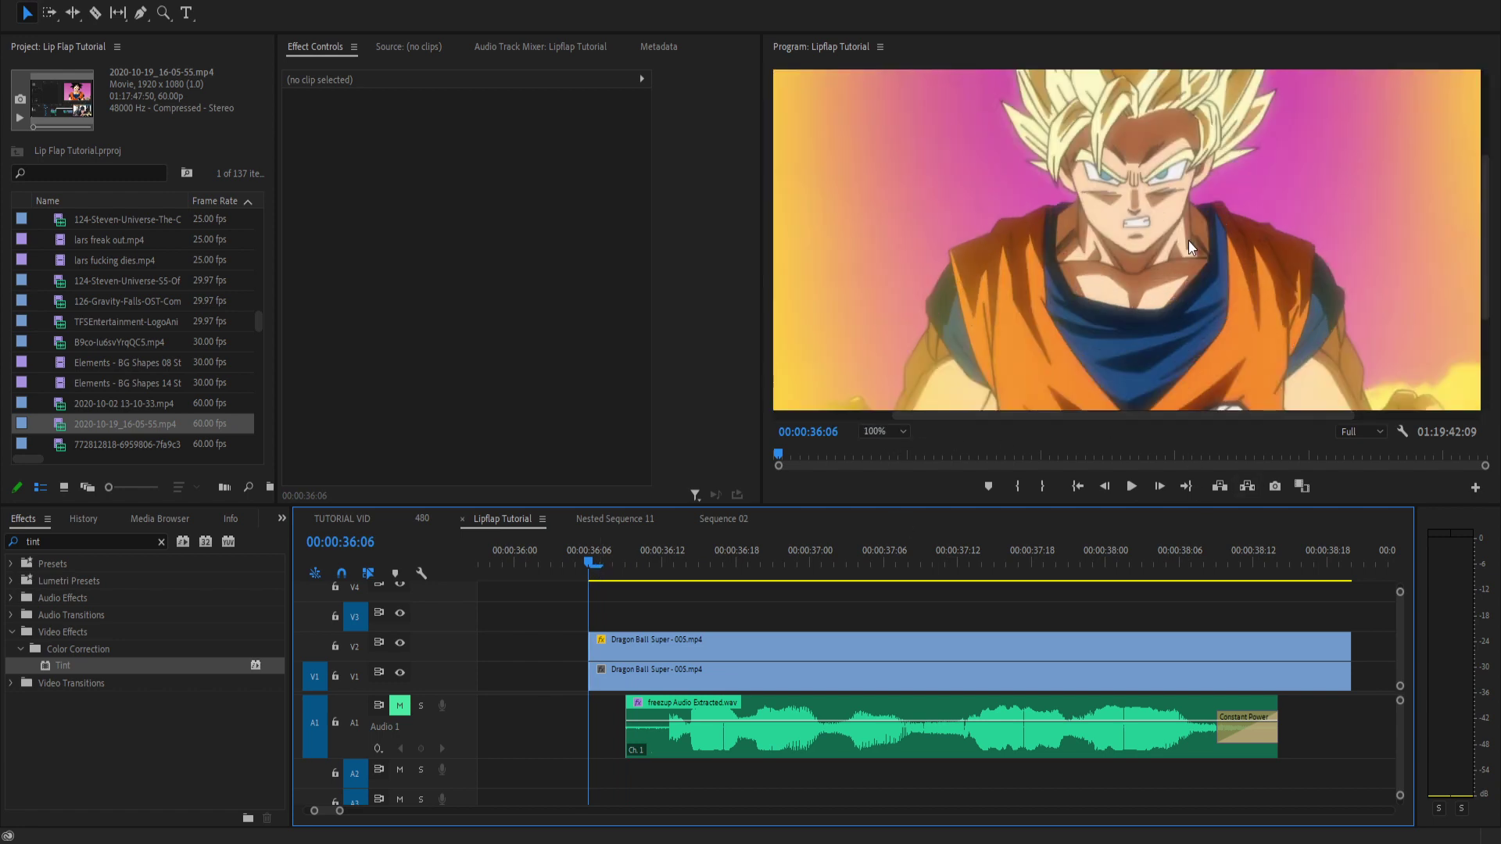
click(819, 643)
click(434, 289)
key(space)
key(space)
click(908, 638)
key(Delete)
key(space)
key(space)
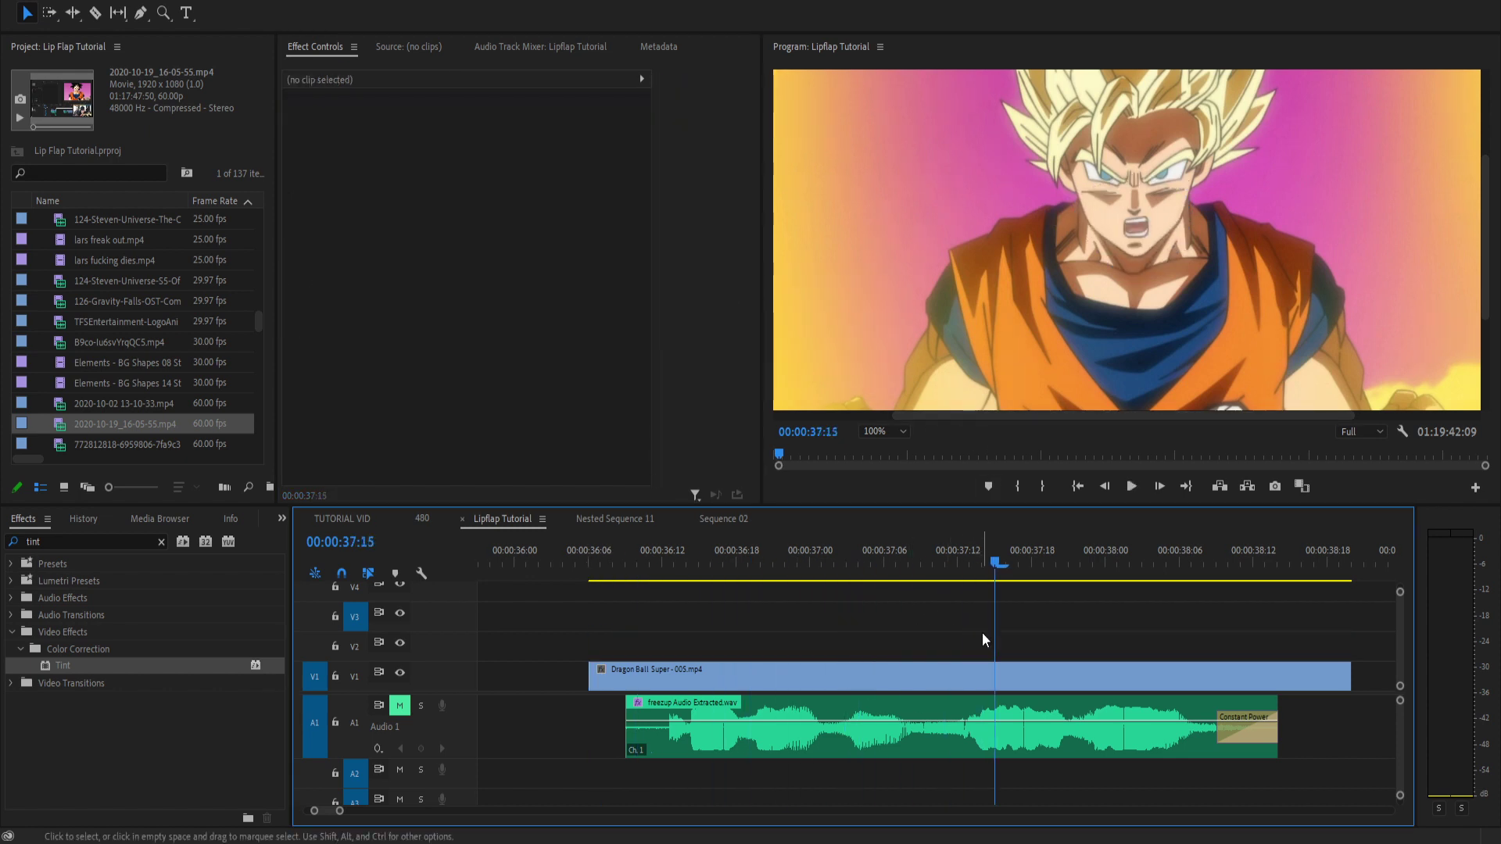
click(830, 562)
key(ctrl+z)
Slide the V2 held frame to about 00:00:36:17 to uncover the start of the V1 clip.
click(601, 563)
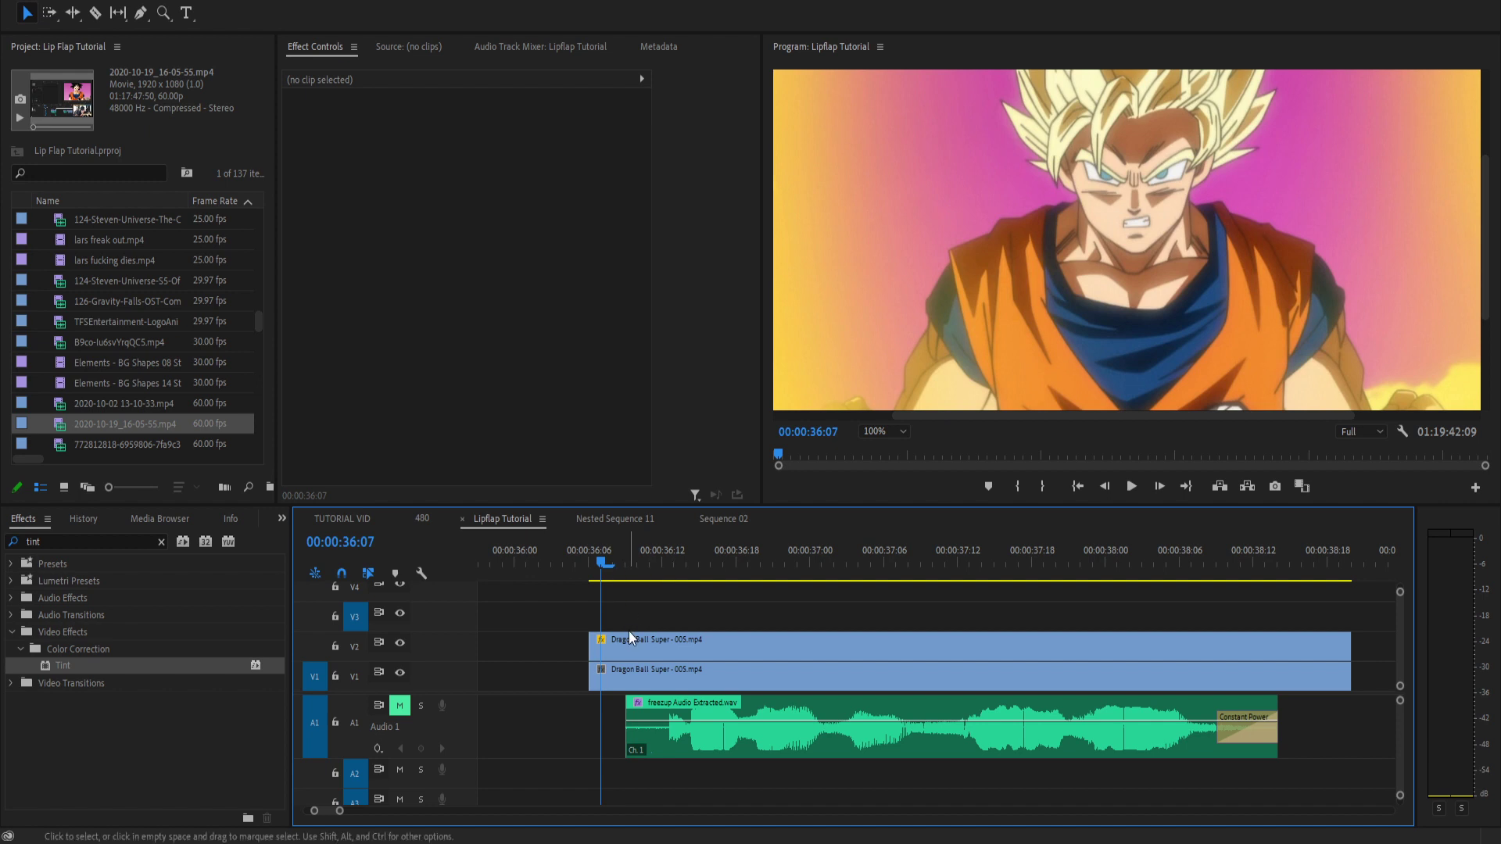
key(space)
key(space)
click(666, 639)
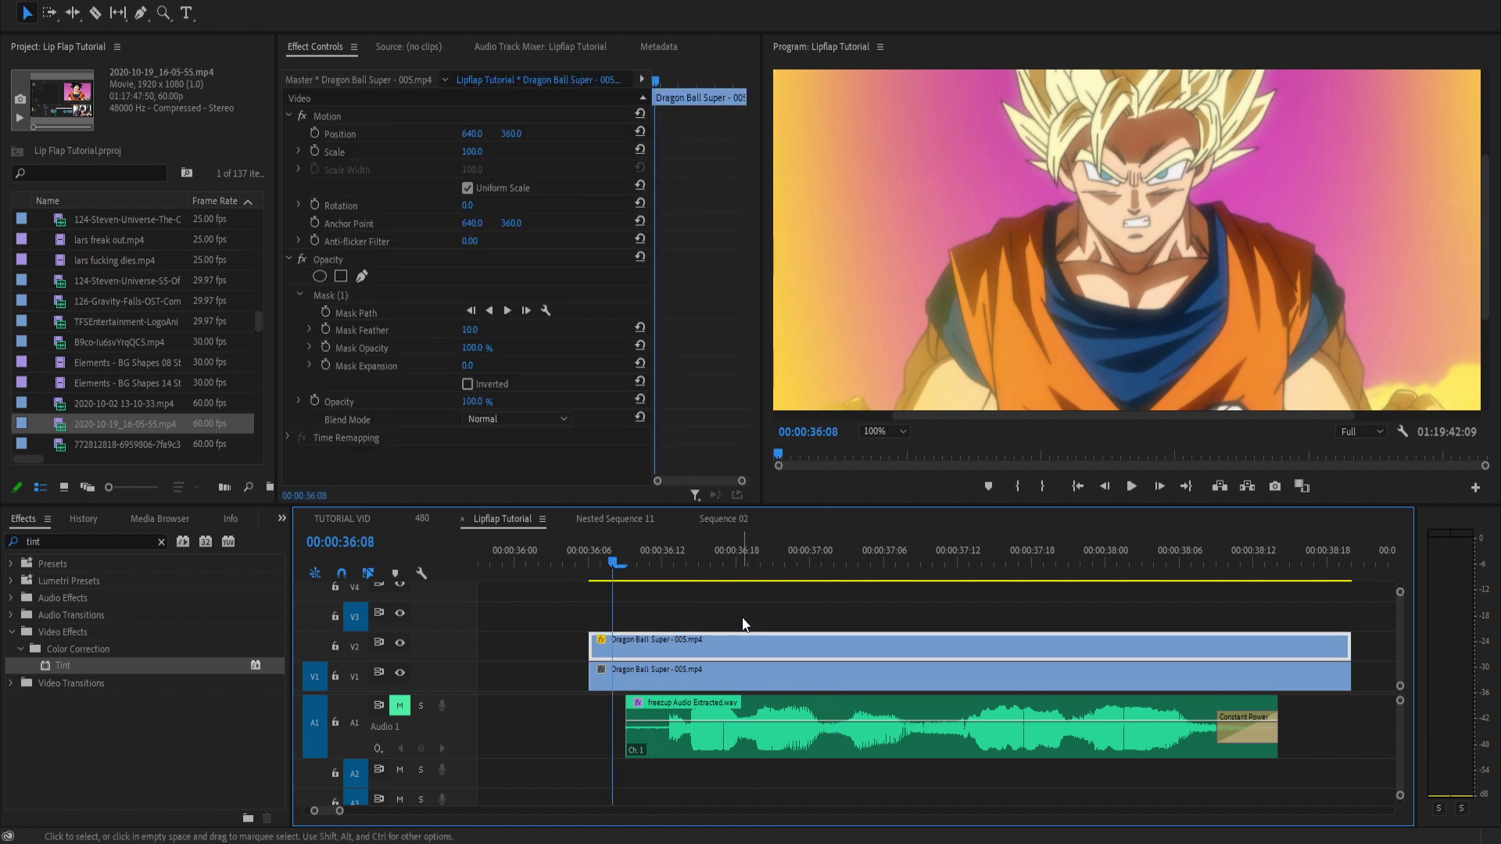
drag(606, 650, 738, 651)
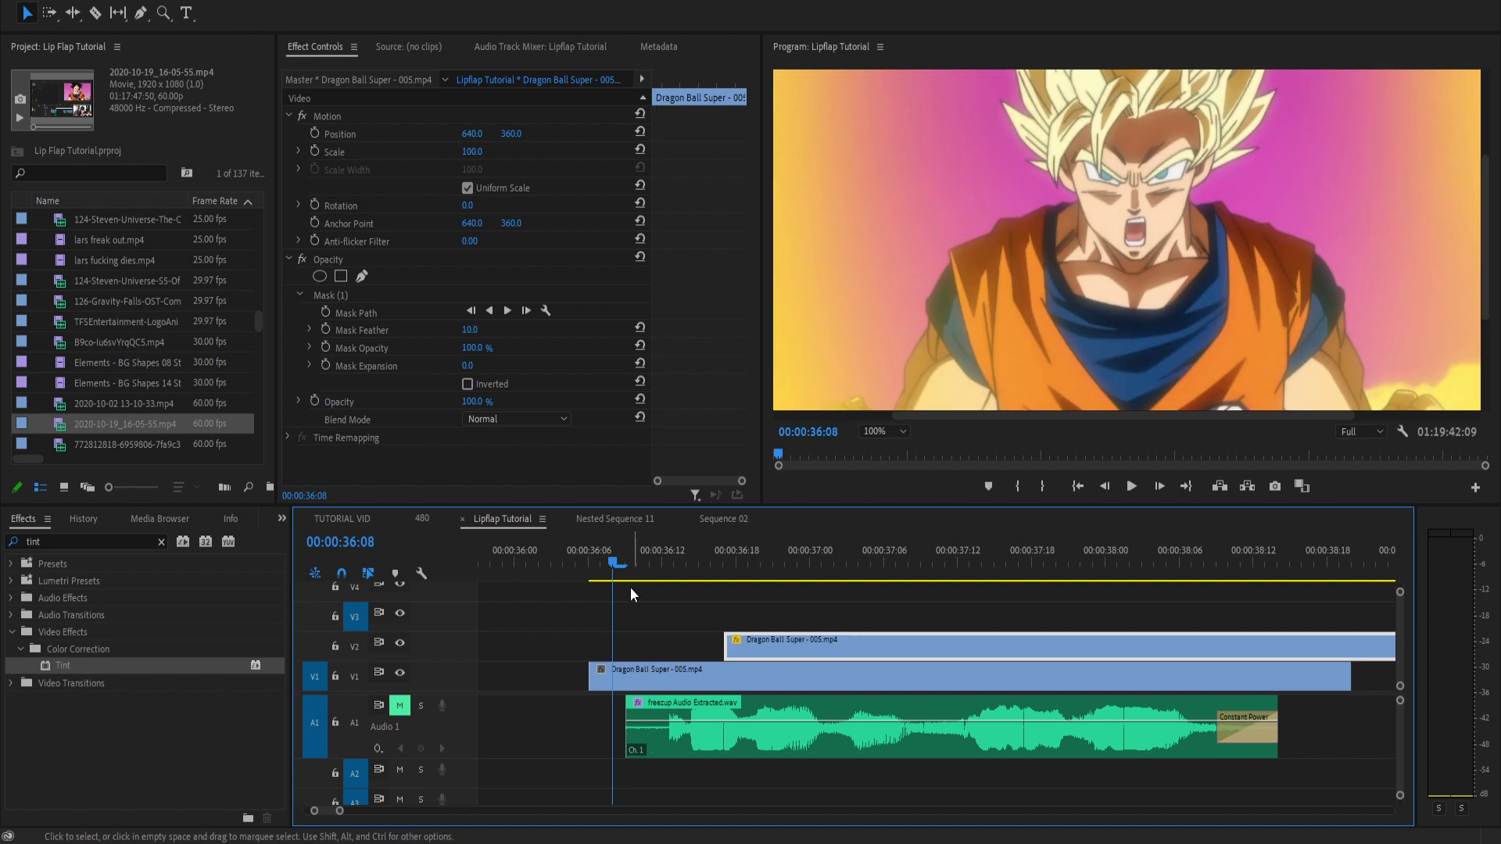
Cut the V1 clip at 00:00:36:07 and 00:00:36:10 to isolate the first mouth position.
key(=)
click(644, 561)
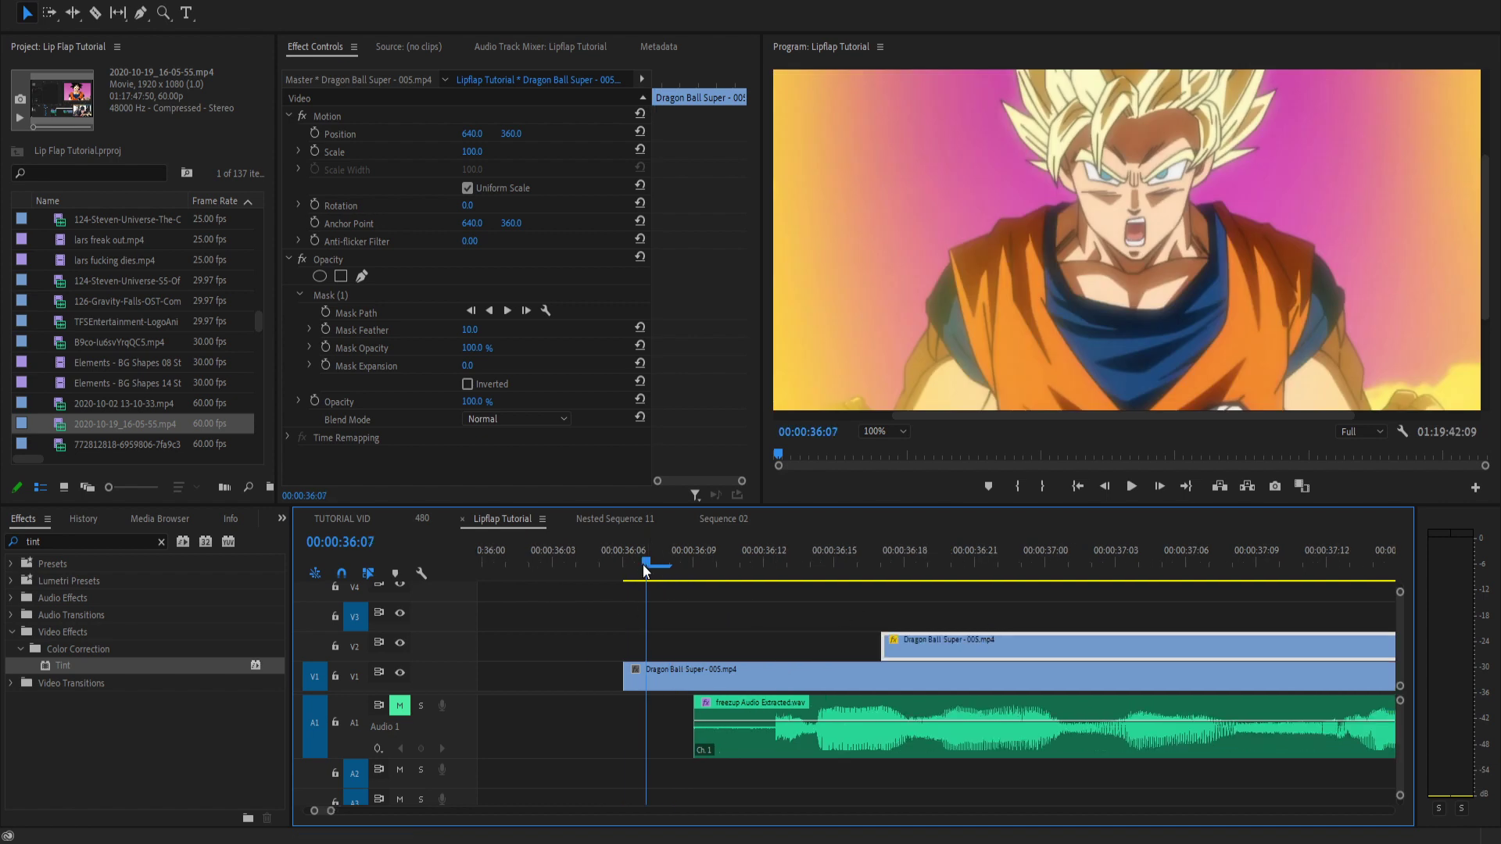
key(c)
click(645, 676)
key(Right)
key(Right)
key(Right)
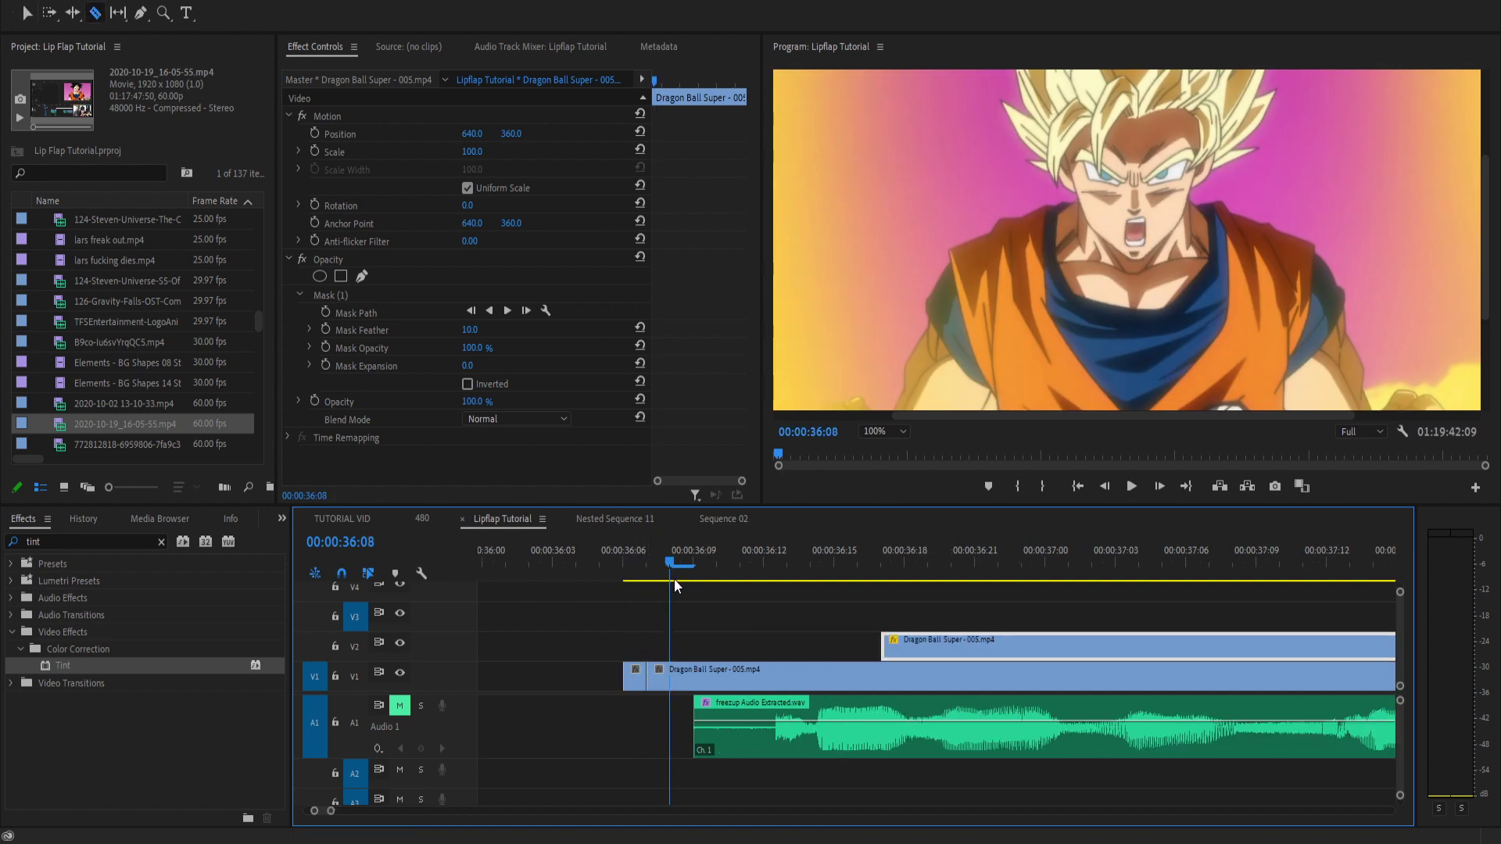
click(717, 676)
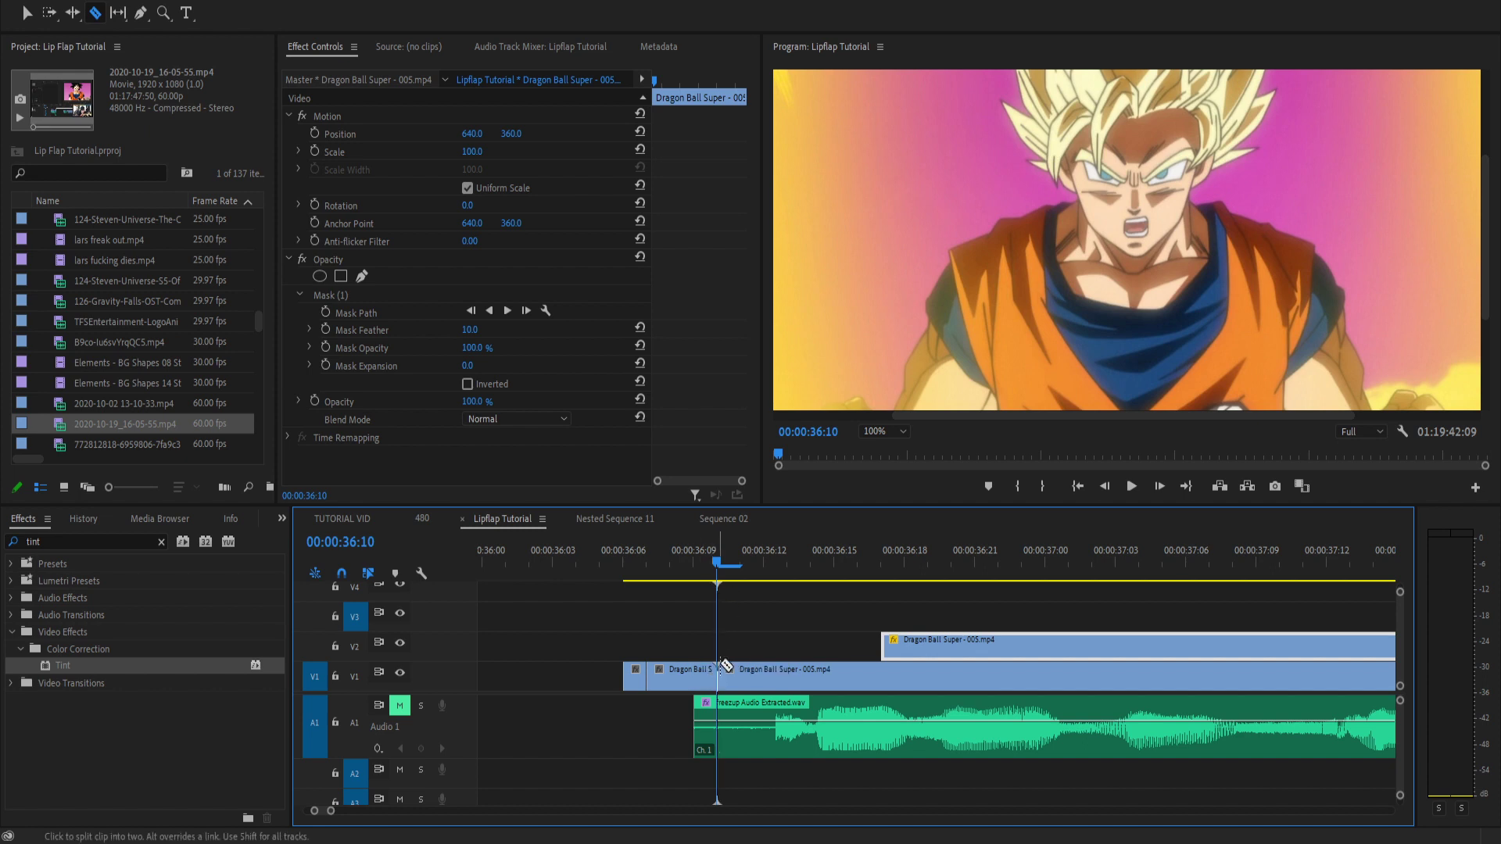
Cut the V1 clip at 00:00:36:13 and copy the two short mouth pieces between the cuts.
drag(752, 560, 790, 563)
click(786, 676)
key(v)
drag(723, 651, 680, 676)
key(minus)
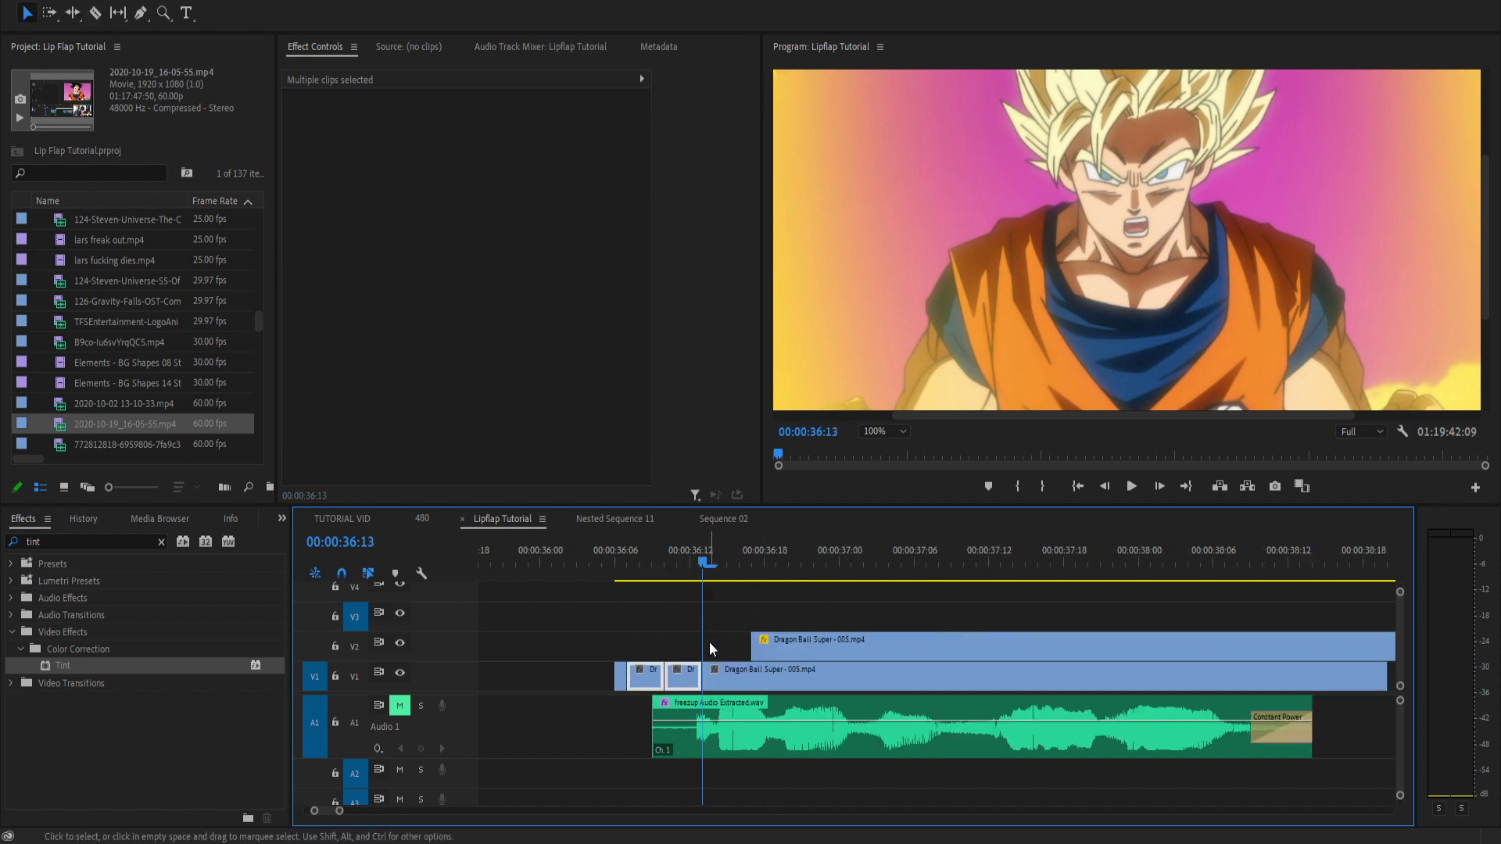
Undo the cuts in the V1 clip and paste the two mouth pieces on V3 before the shot, ending at 00:00:35:23.
key(ctrl+z)
key(ctrl+z)
key(ctrl+z)
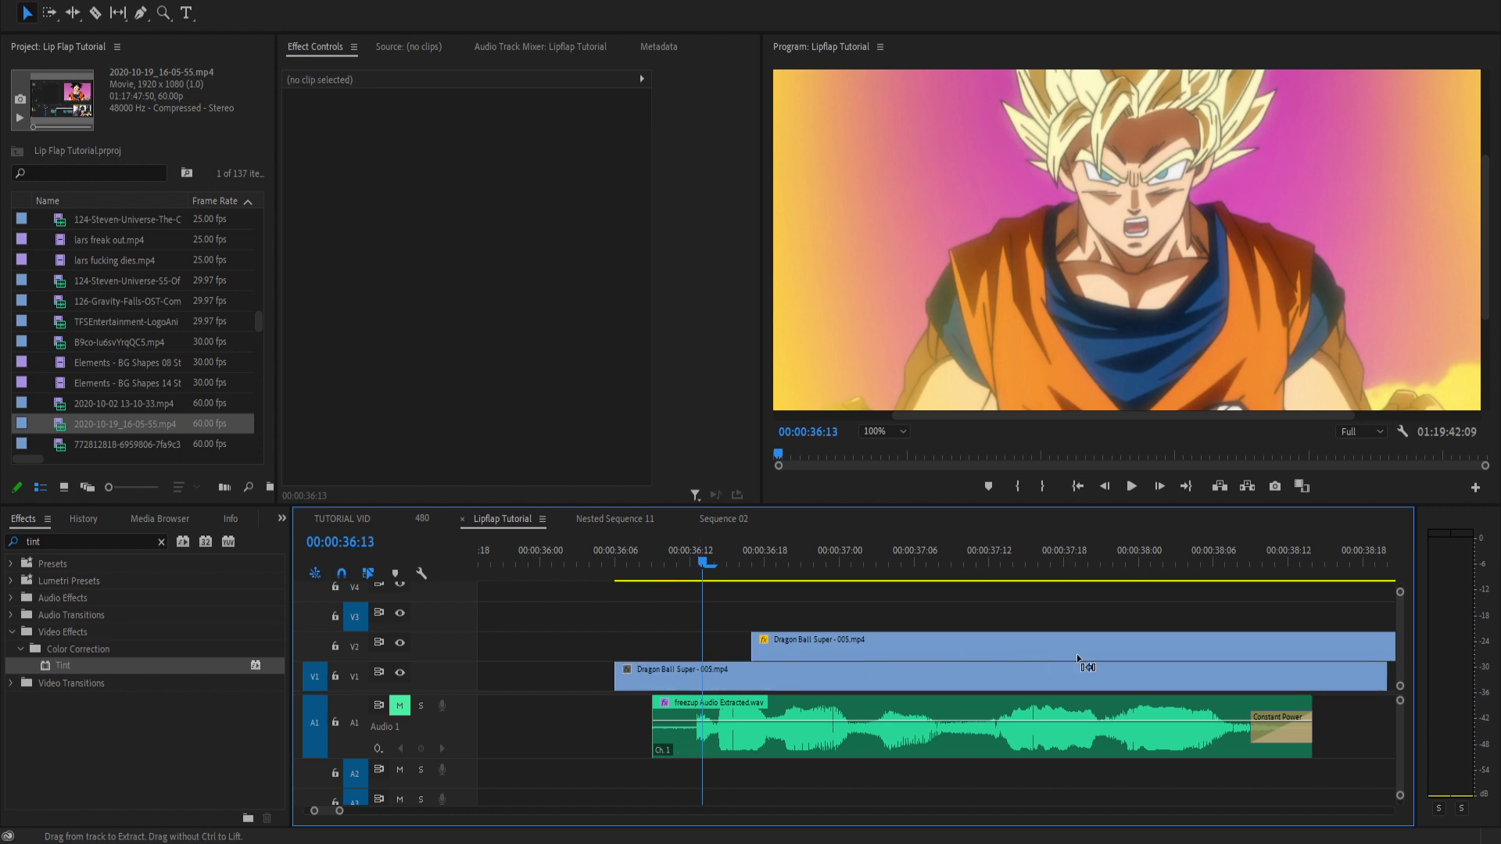
key(minus)
click(759, 564)
key(ctrl+v)
key(equal)
key(equal)
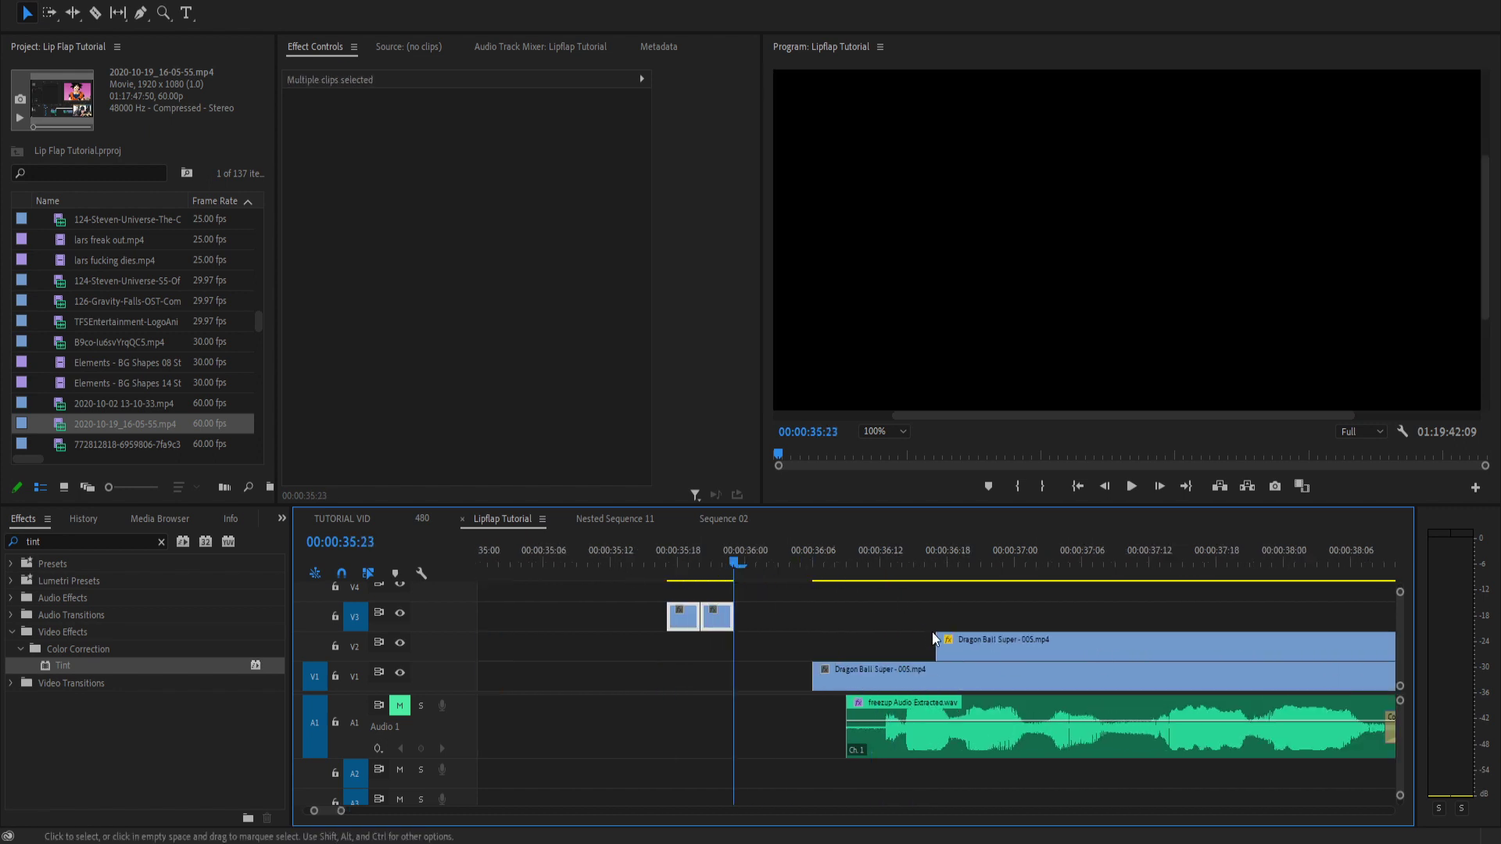
Move the V2 held frame back to 00:00:36:06 and copy its masked Opacity effect onto the two V3 mouth pieces.
drag(1006, 641, 837, 642)
drag(730, 618, 544, 616)
click(800, 642)
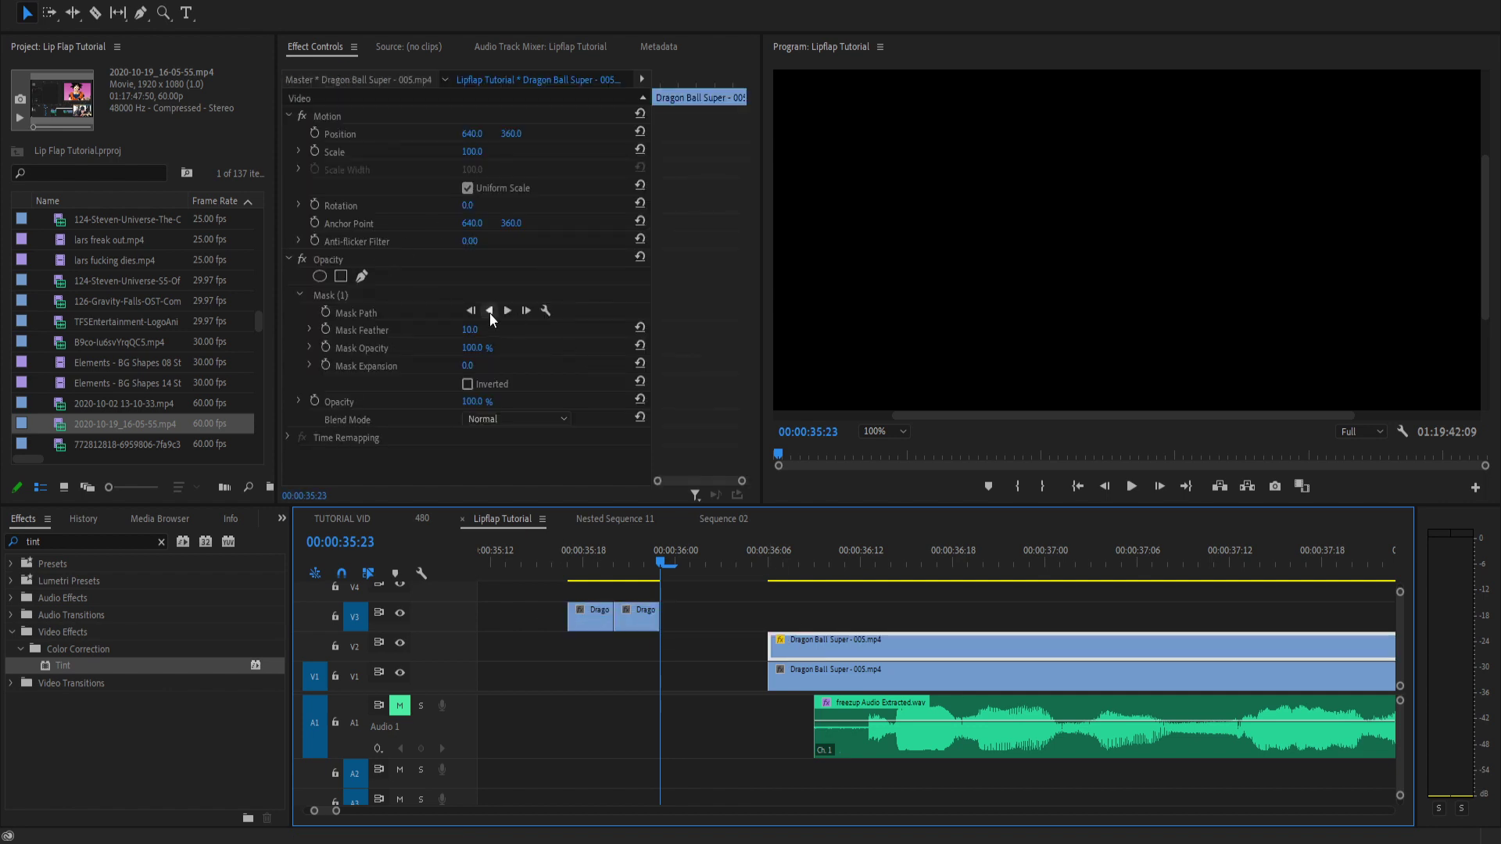
click(845, 559)
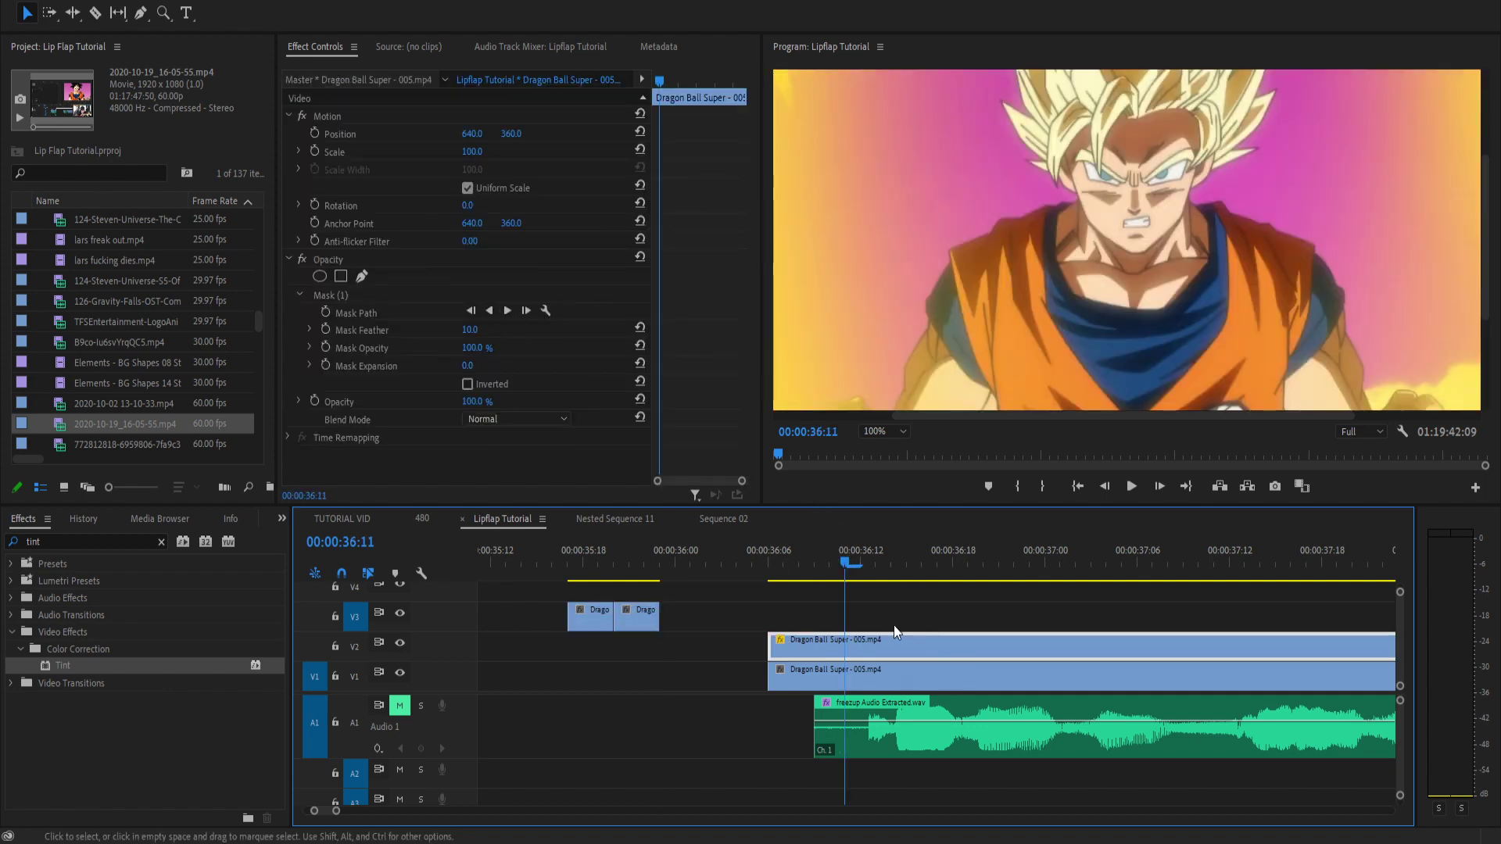
click(358, 263)
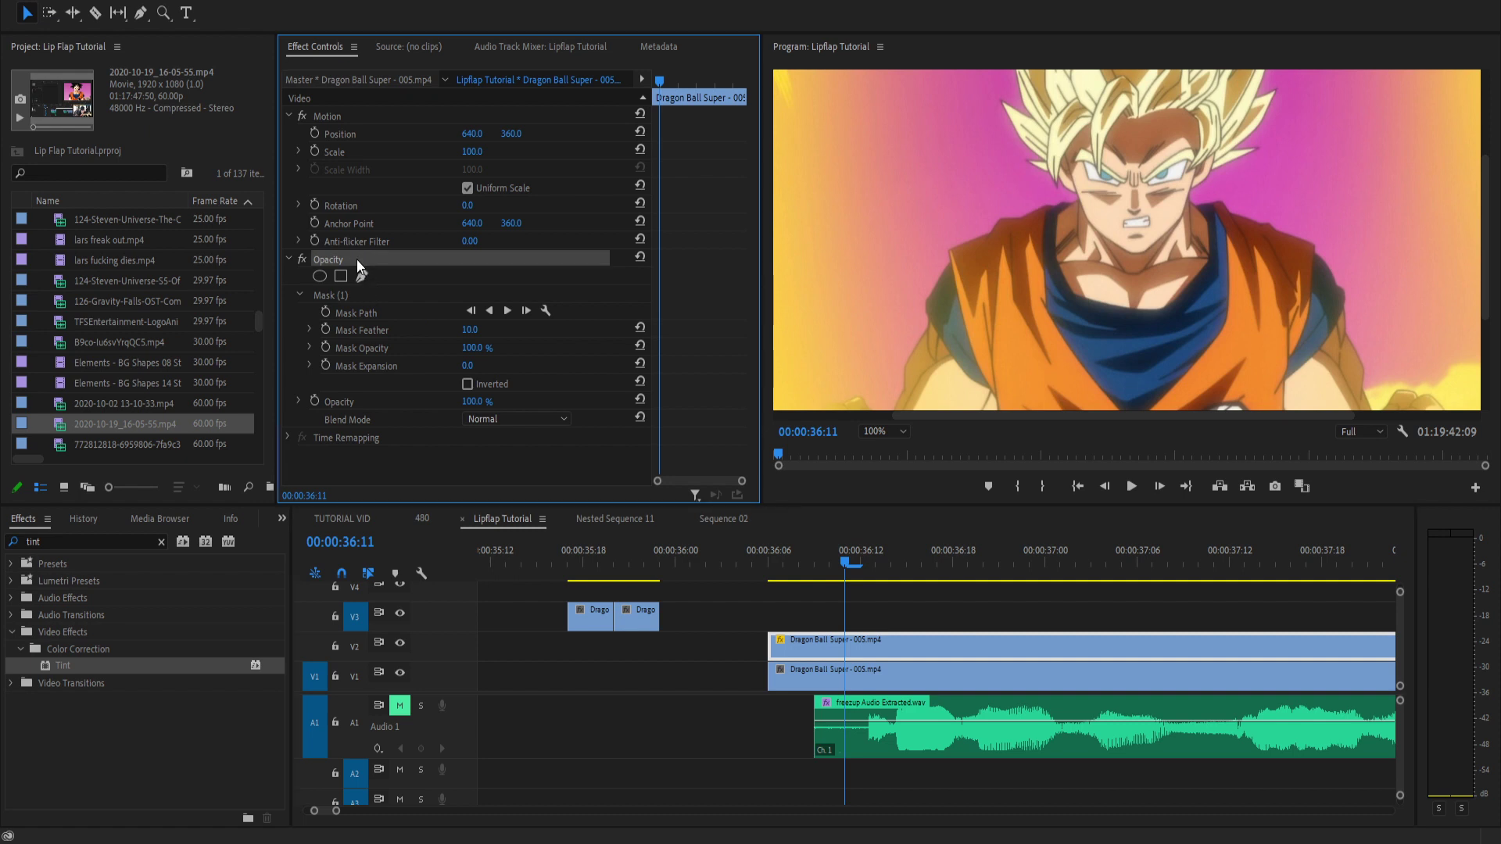
drag(588, 579, 660, 626)
Move the masked mouth pieces on V3 over the start of the speech and paste copies above the first words.
click(588, 558)
drag(588, 558, 930, 618)
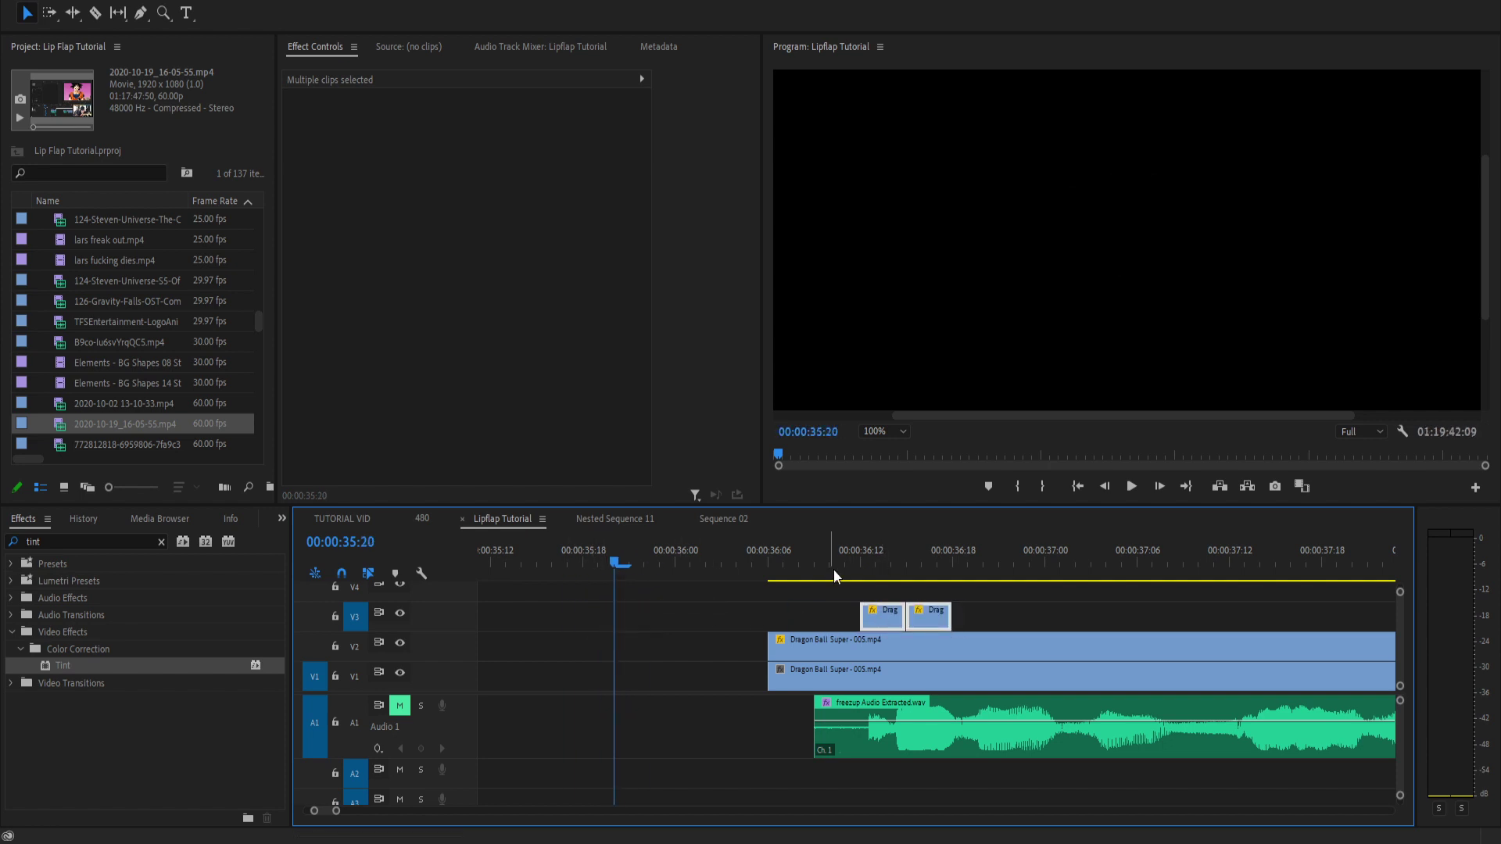
click(835, 572)
key(space)
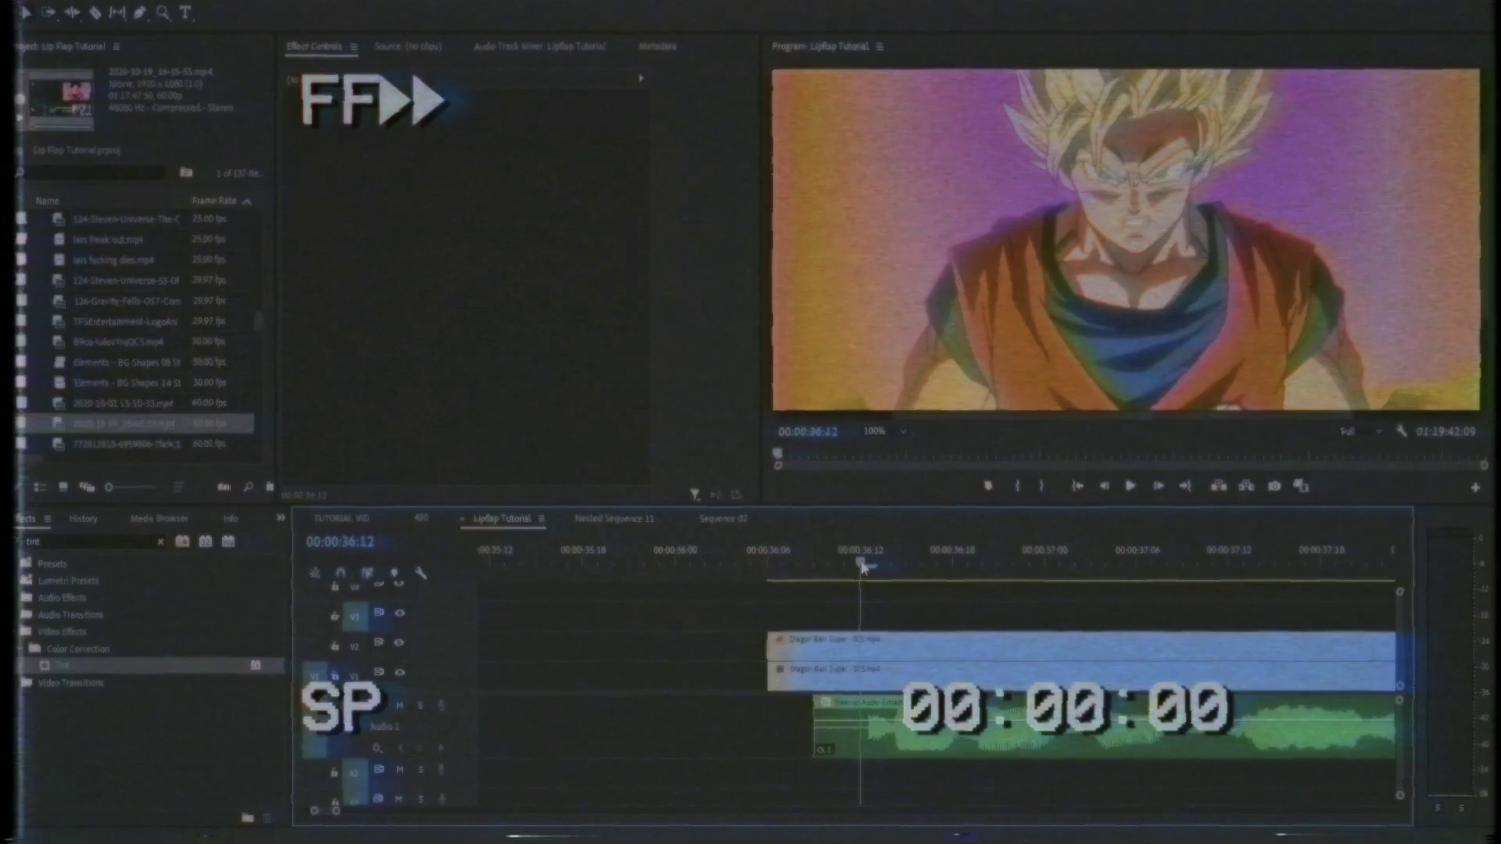
key(ctrl+v)
key(ctrl+v)
key(ctrl+v)
click(1217, 568)
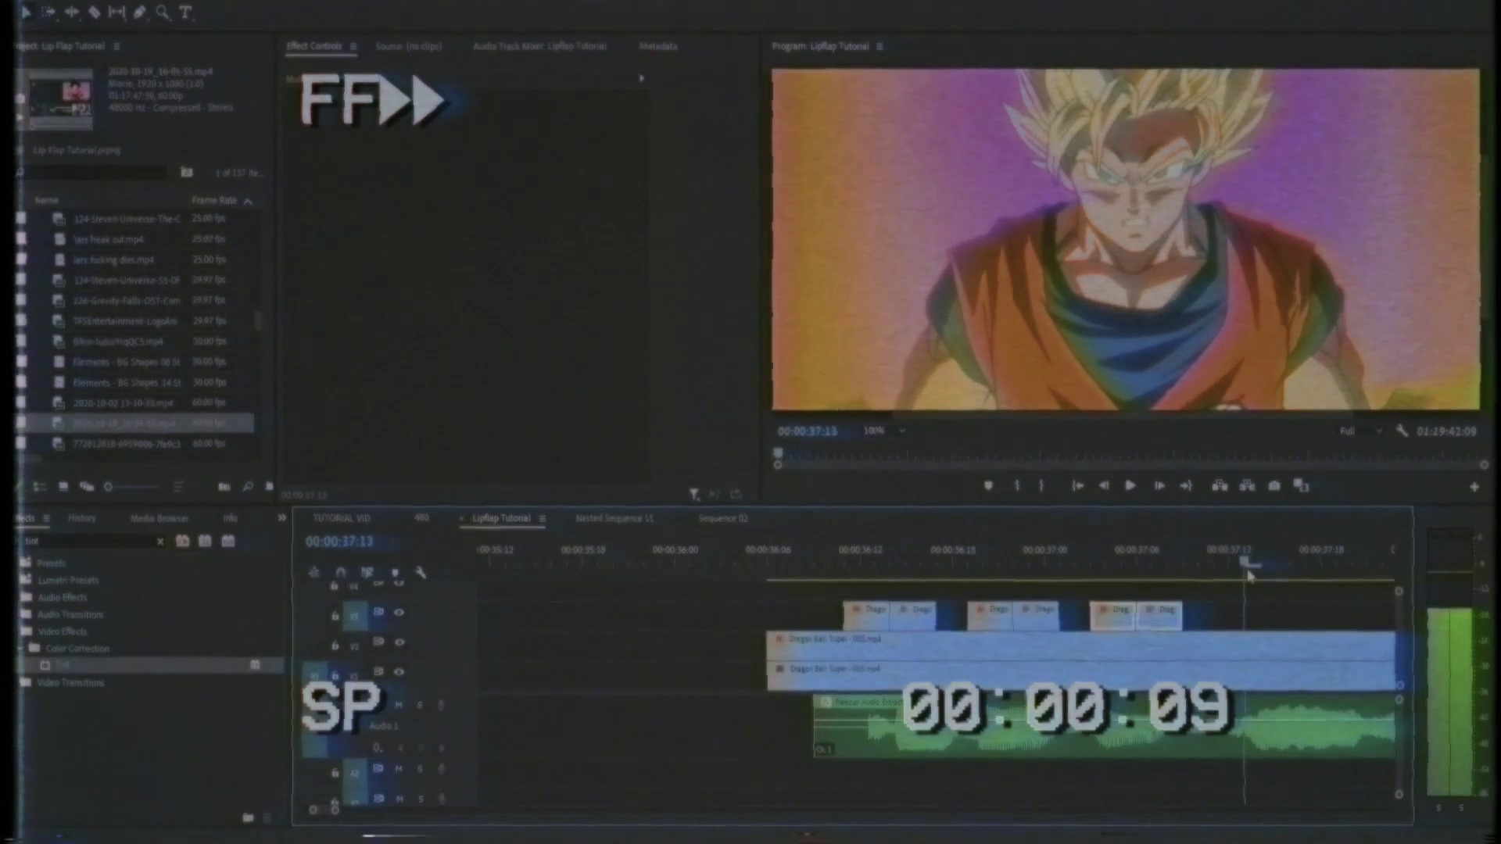
Paste further mouth piece copies on V3 over the rest of the speech and adjust their position.
click(1273, 568)
key(ctrl+v)
scroll(1273, 576, down, 4)
click(948, 568)
key(ctrl+v)
click(820, 568)
scroll(821, 569, up, 3)
drag(1321, 616, 1297, 616)
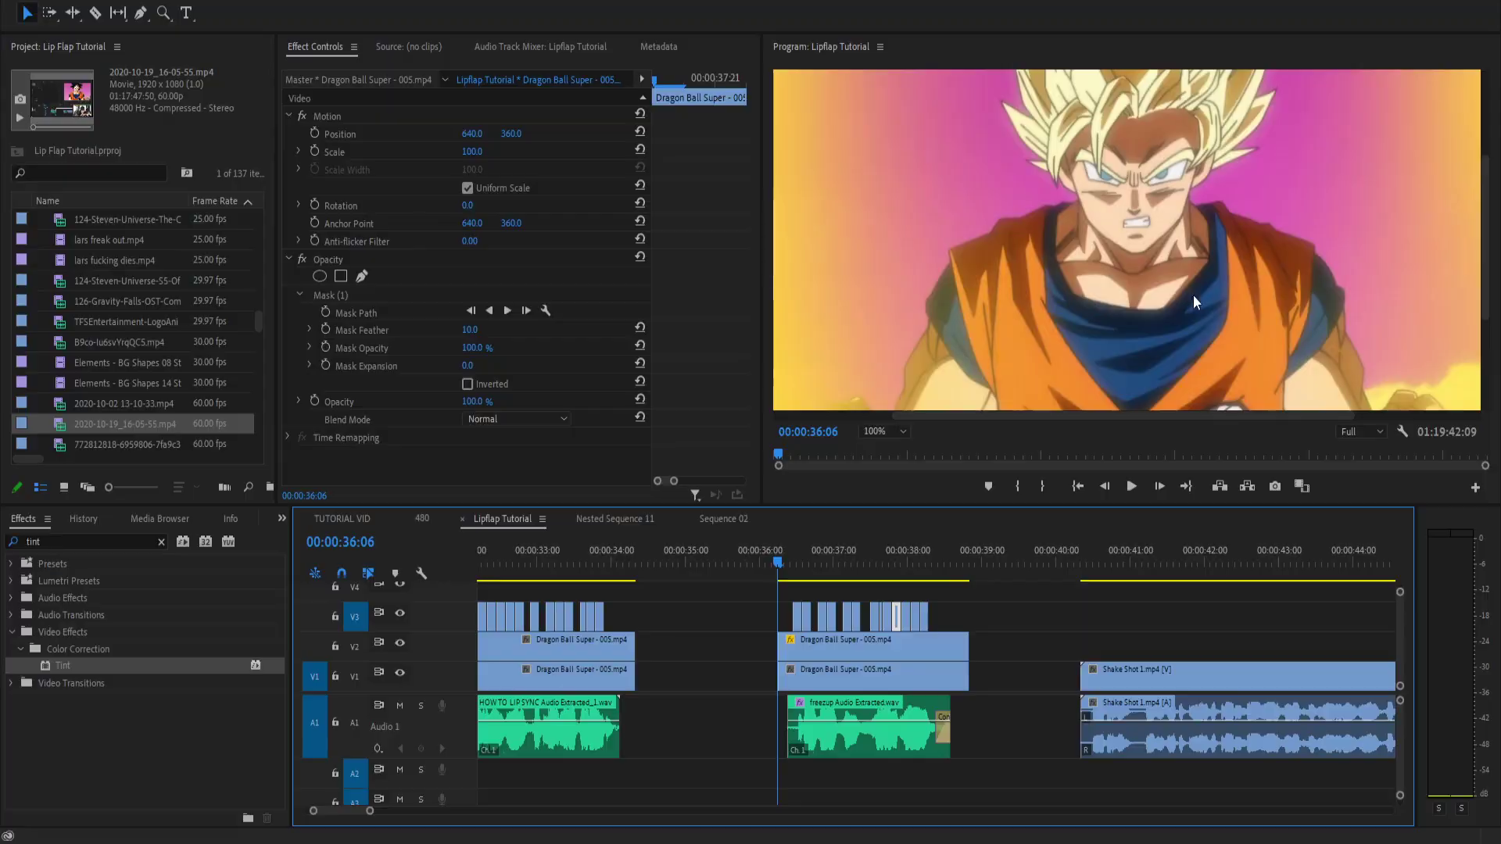
Play the lip-flapped shot with sound from 00:00:36:06 in the maximized program monitor.
key(grave)
key(space)
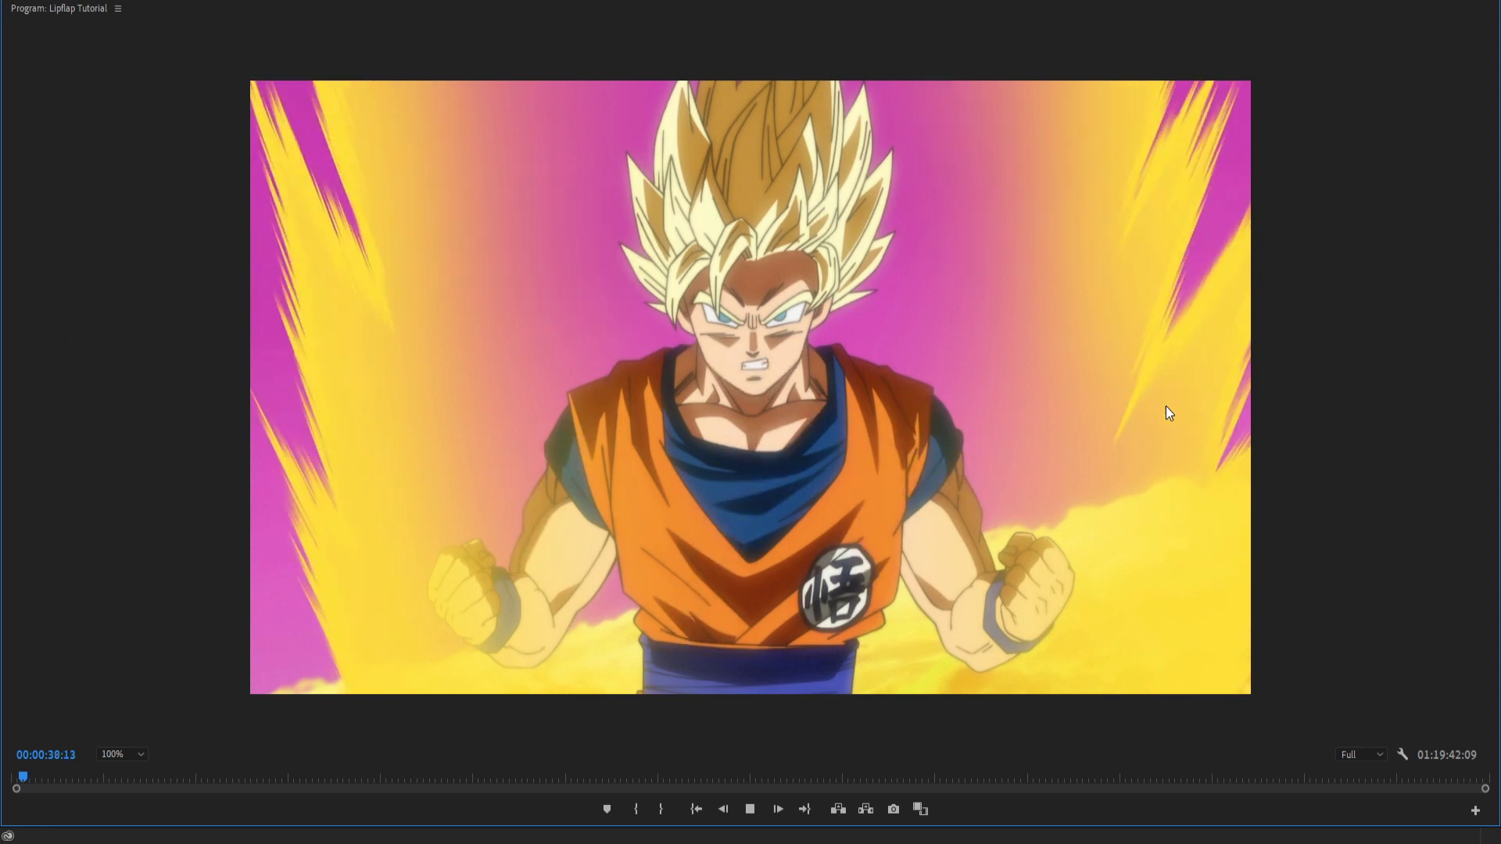
key(space)
key(grave)
Scrub the frames from 00:00:38:02 to 00:00:38:05 to examine the lightning around the masked mouth.
key(equal)
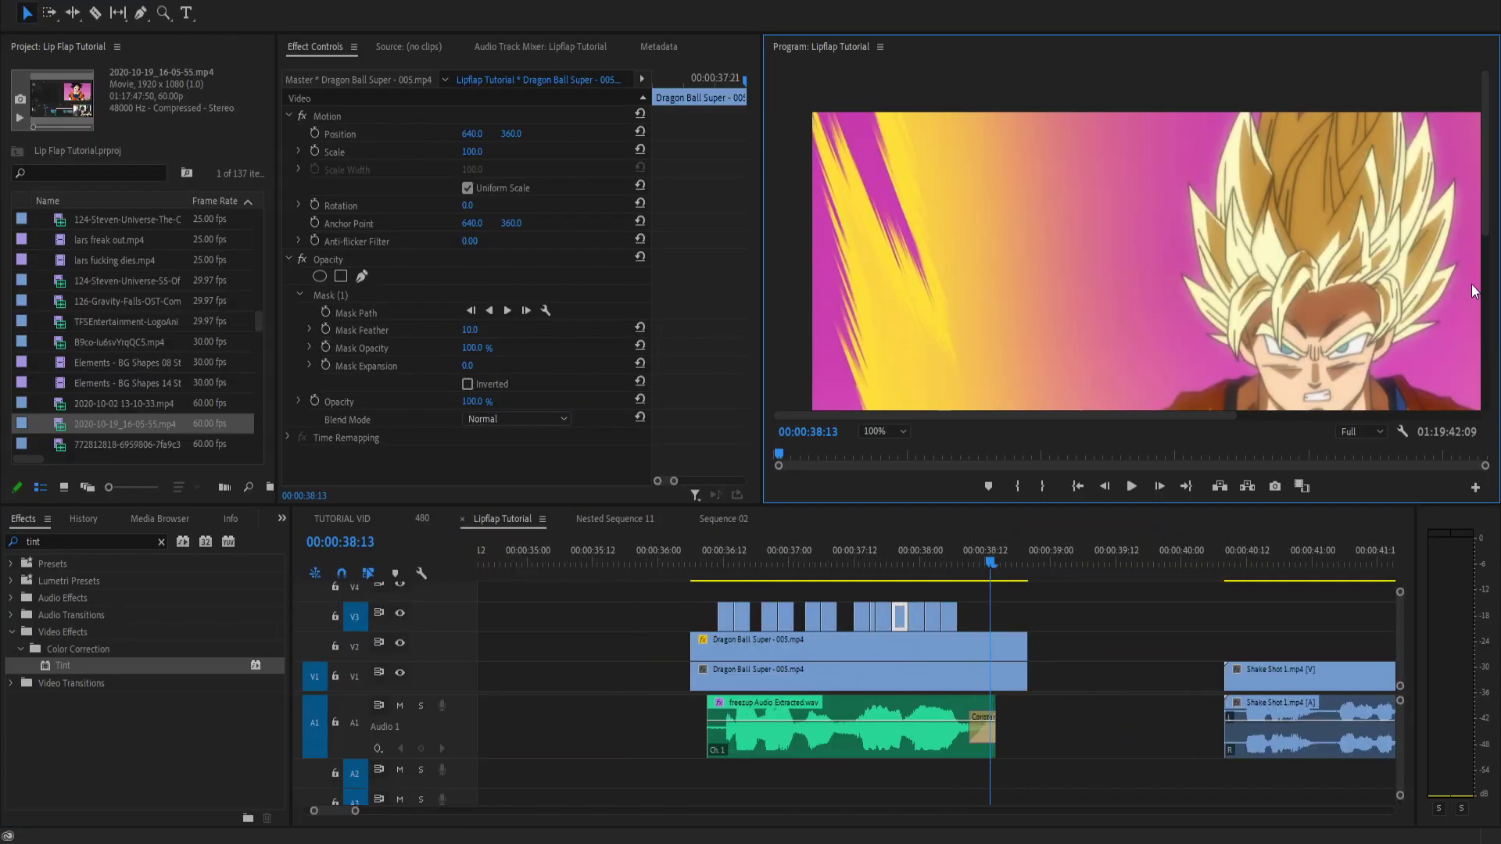
mouse_move(969, 565)
mouse_down()
mouse_move(827, 585)
mouse_move(941, 571)
mouse_up()
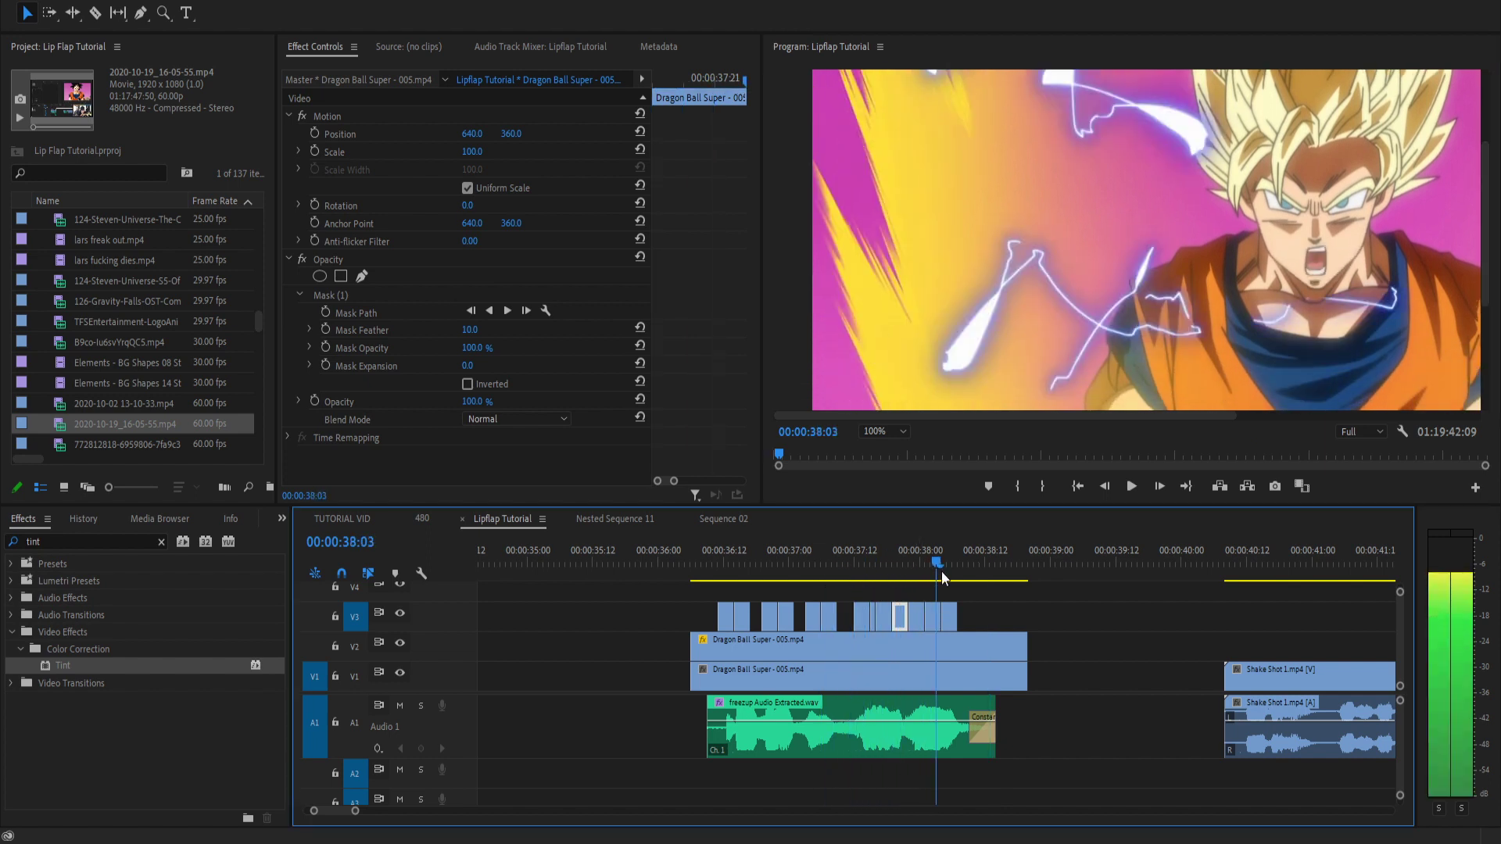
key(equal)
key(equal)
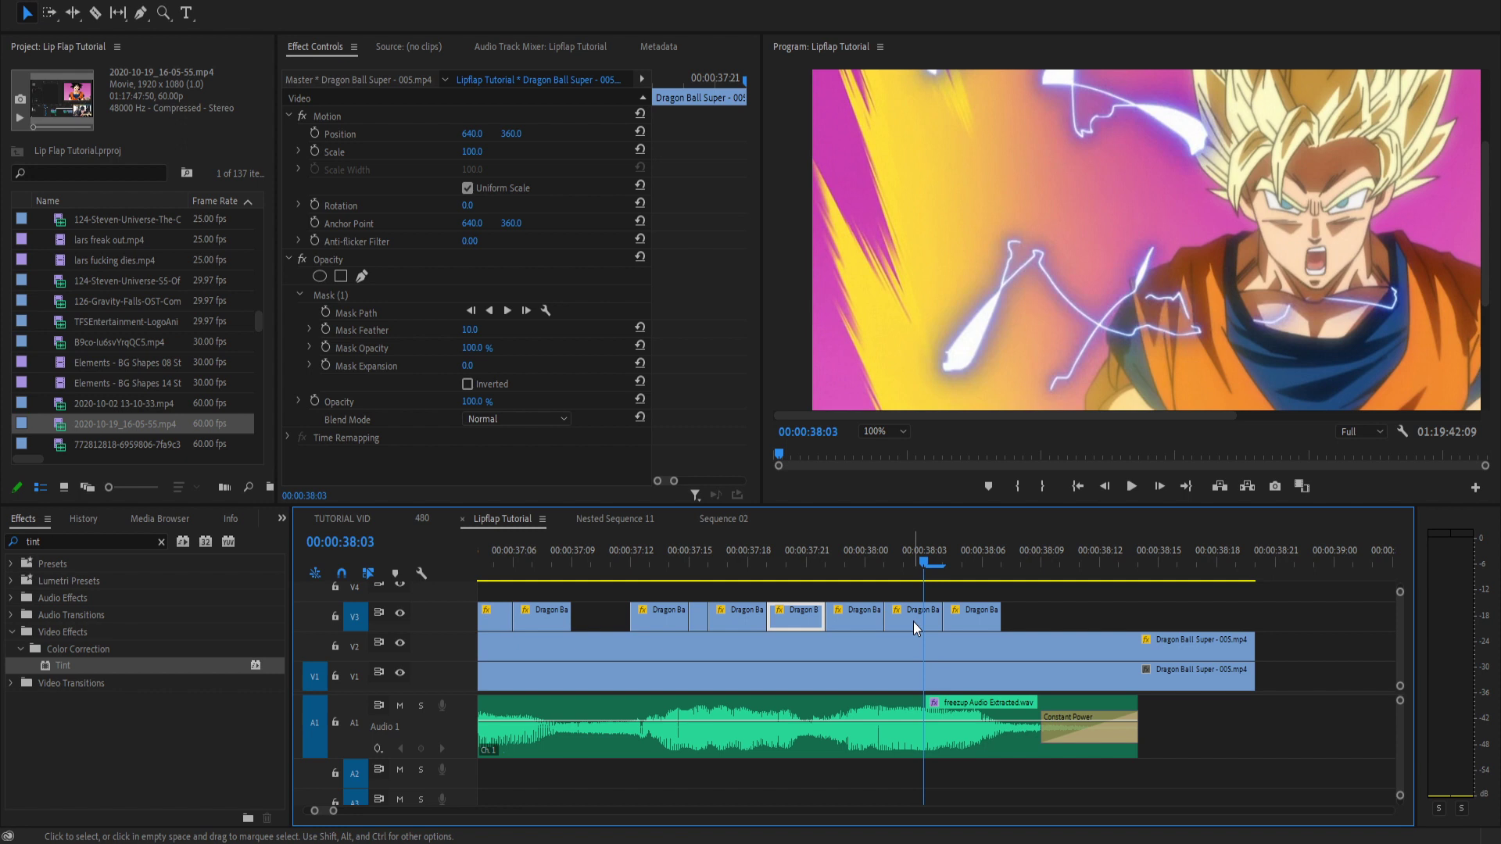
click(961, 559)
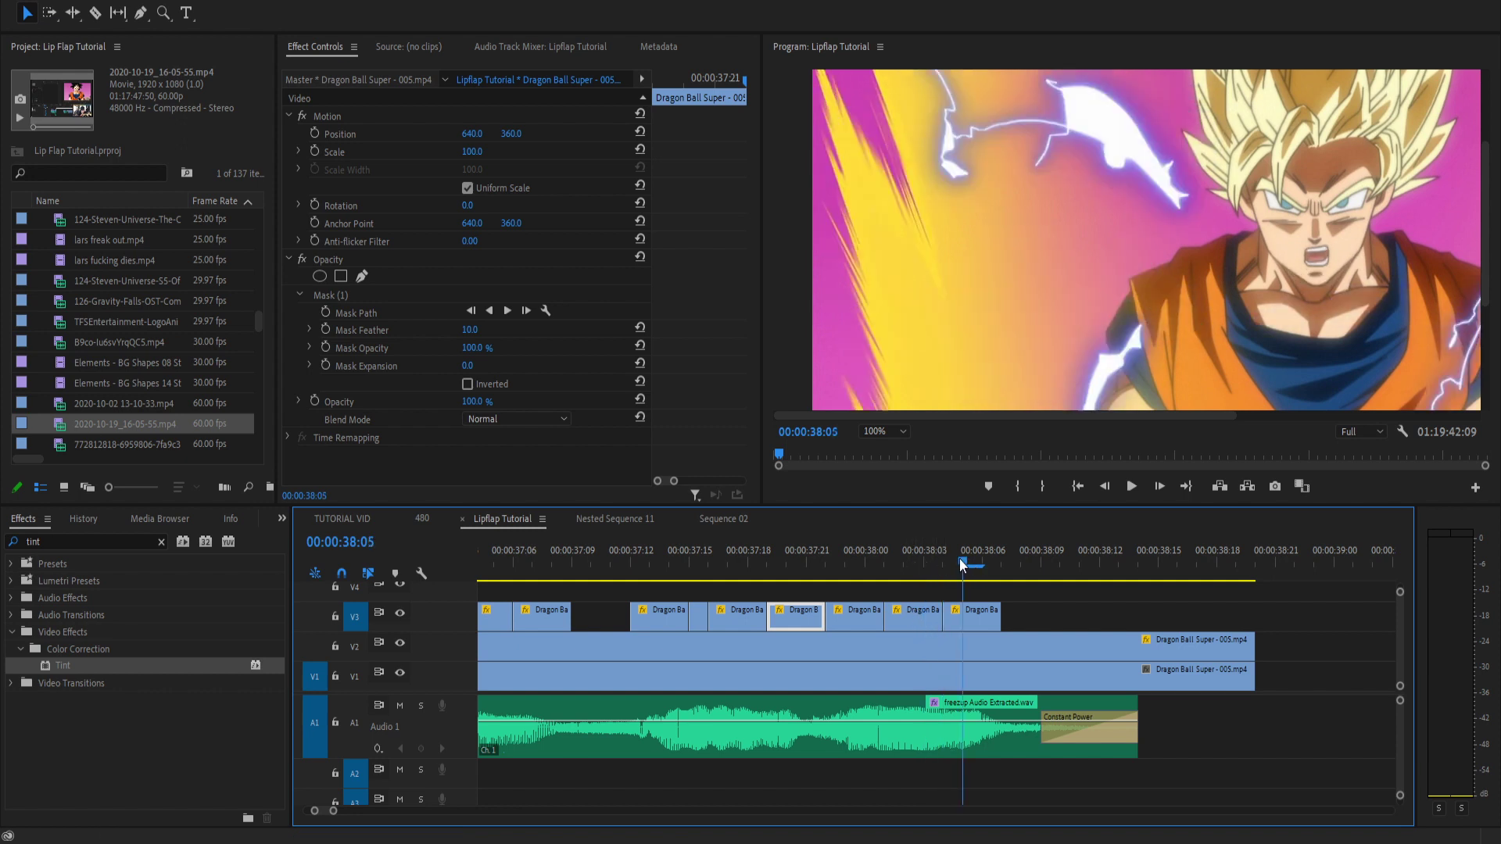
drag(952, 564, 914, 573)
Display the Mask (1) outline of the V3 piece at 00:00:38:02 and compare the lightning frame at 00:00:38:03.
click(917, 621)
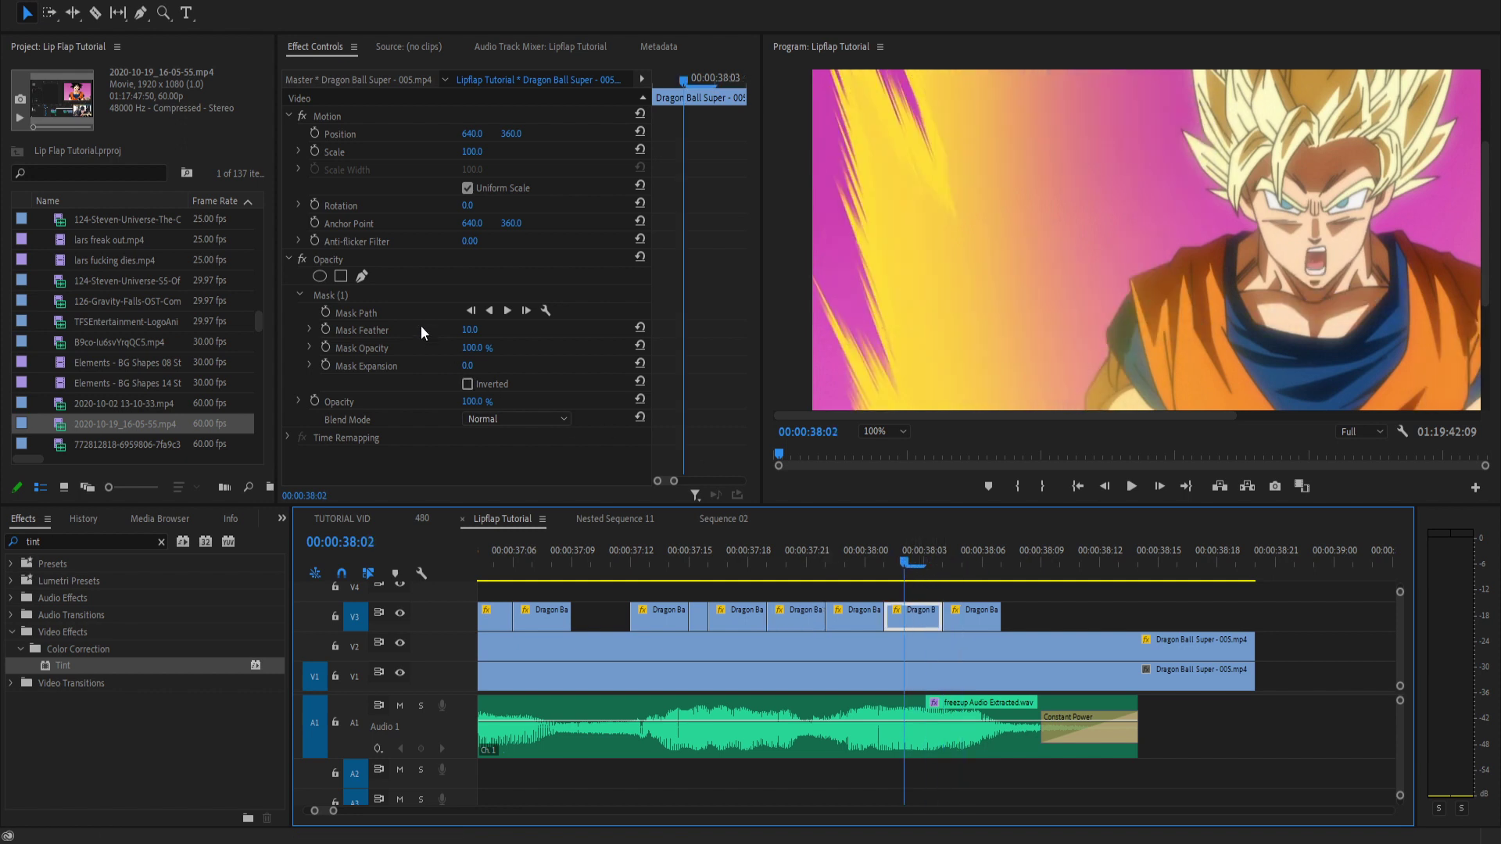
click(401, 293)
click(1319, 300)
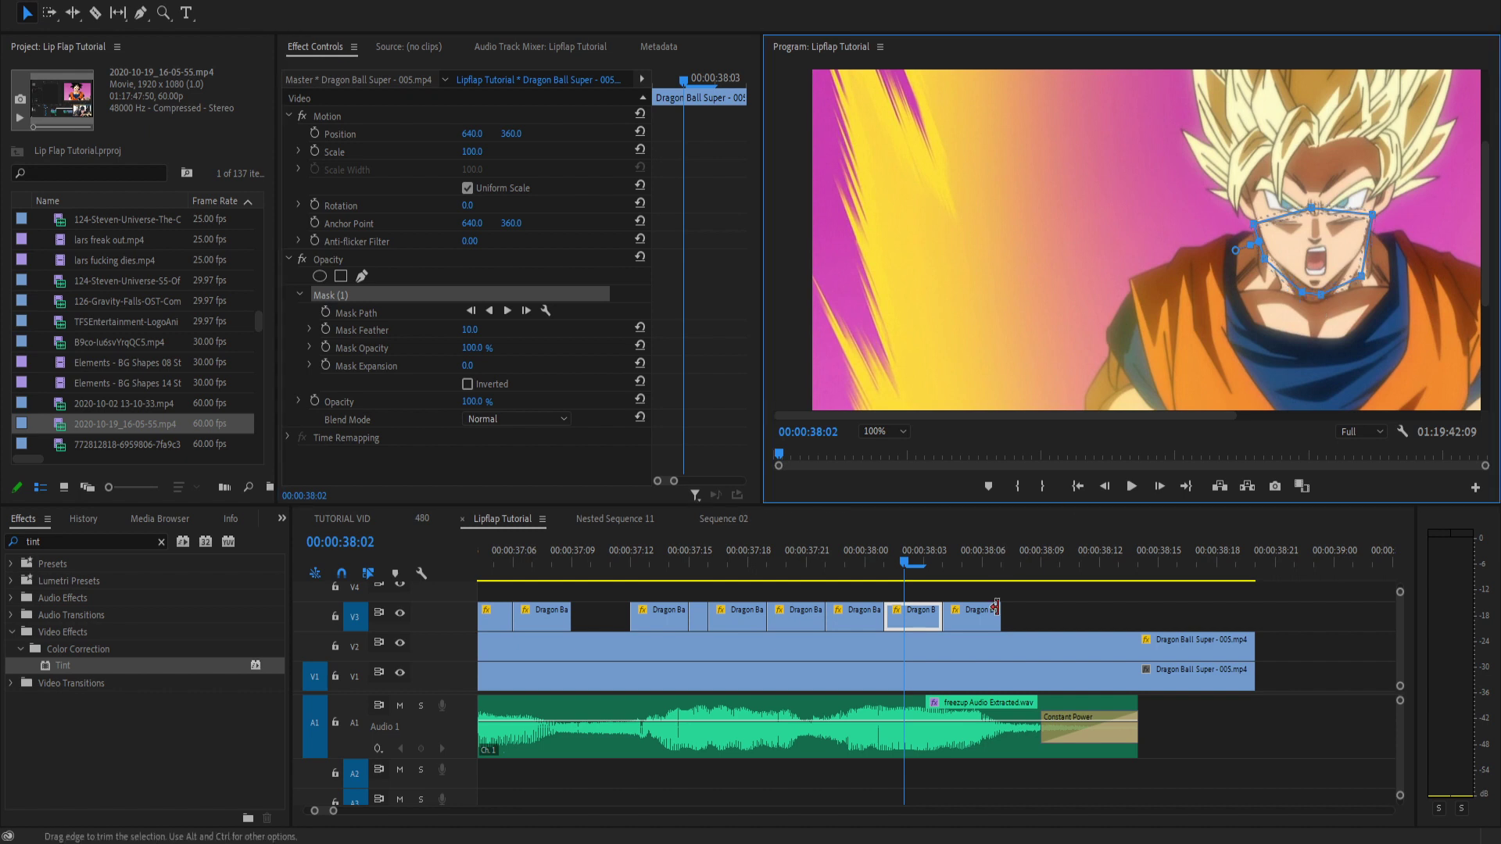
click(979, 581)
click(926, 561)
mouse_move(926, 561)
mouse_down()
mouse_move(904, 563)
mouse_move(917, 565)
mouse_up()
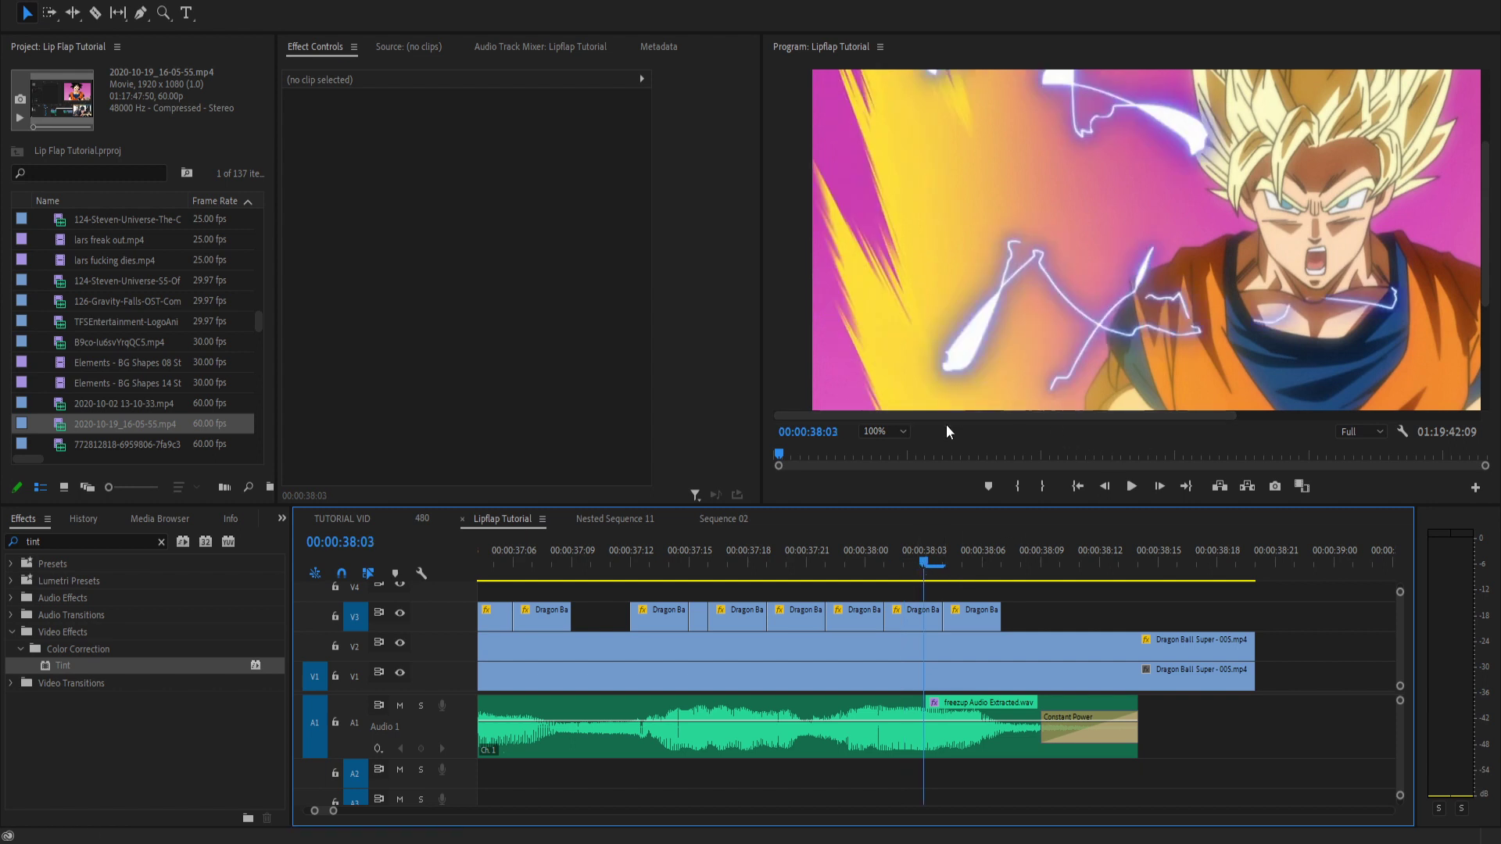
Set the program monitor's zoom to Fit so the full Super Saiyan frame is shown.
click(880, 430)
click(879, 449)
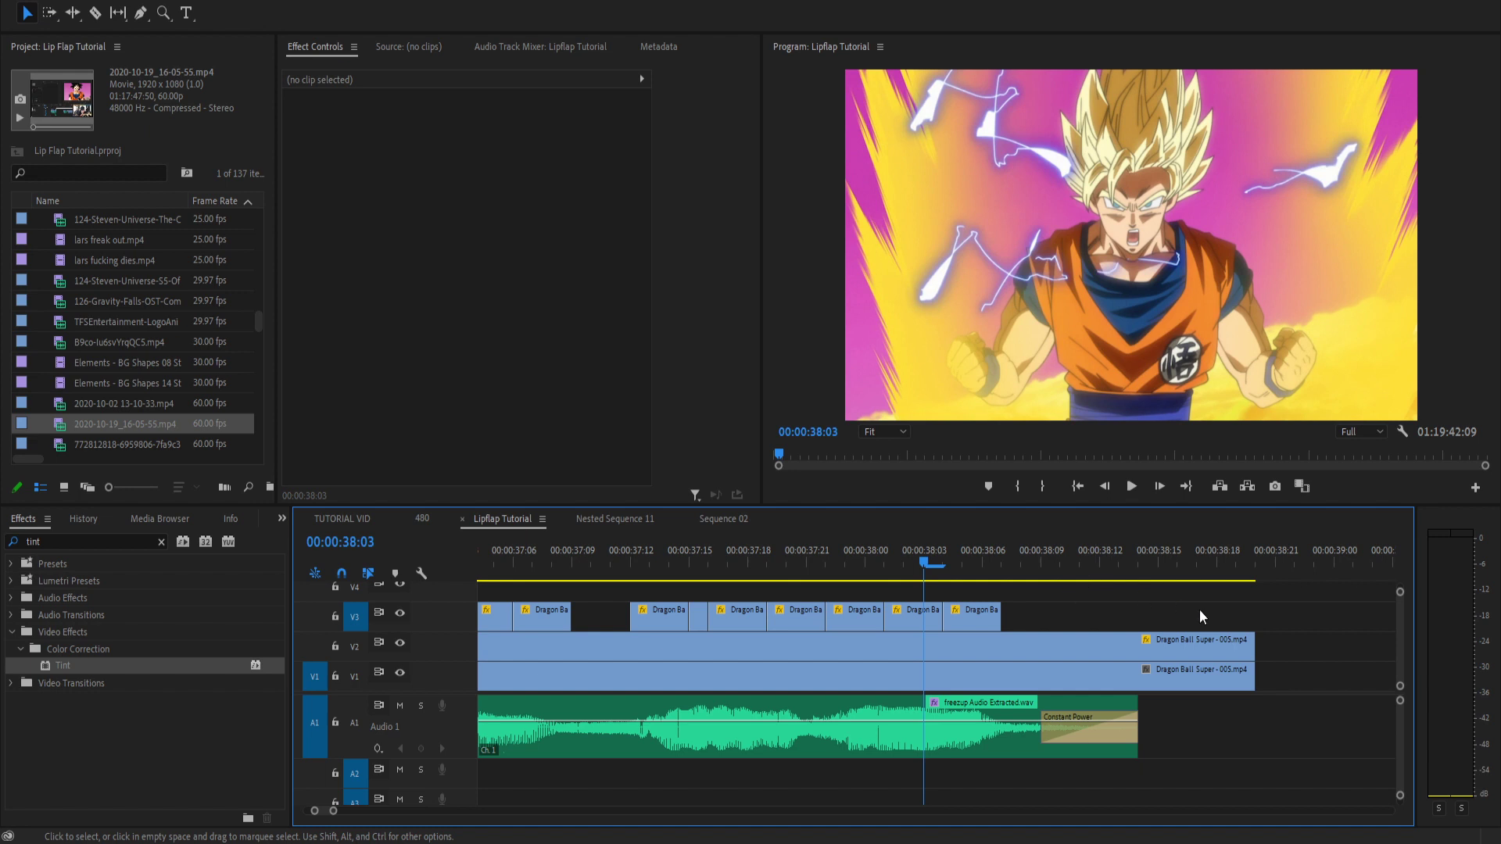
scroll(1235, 645, down, 5)
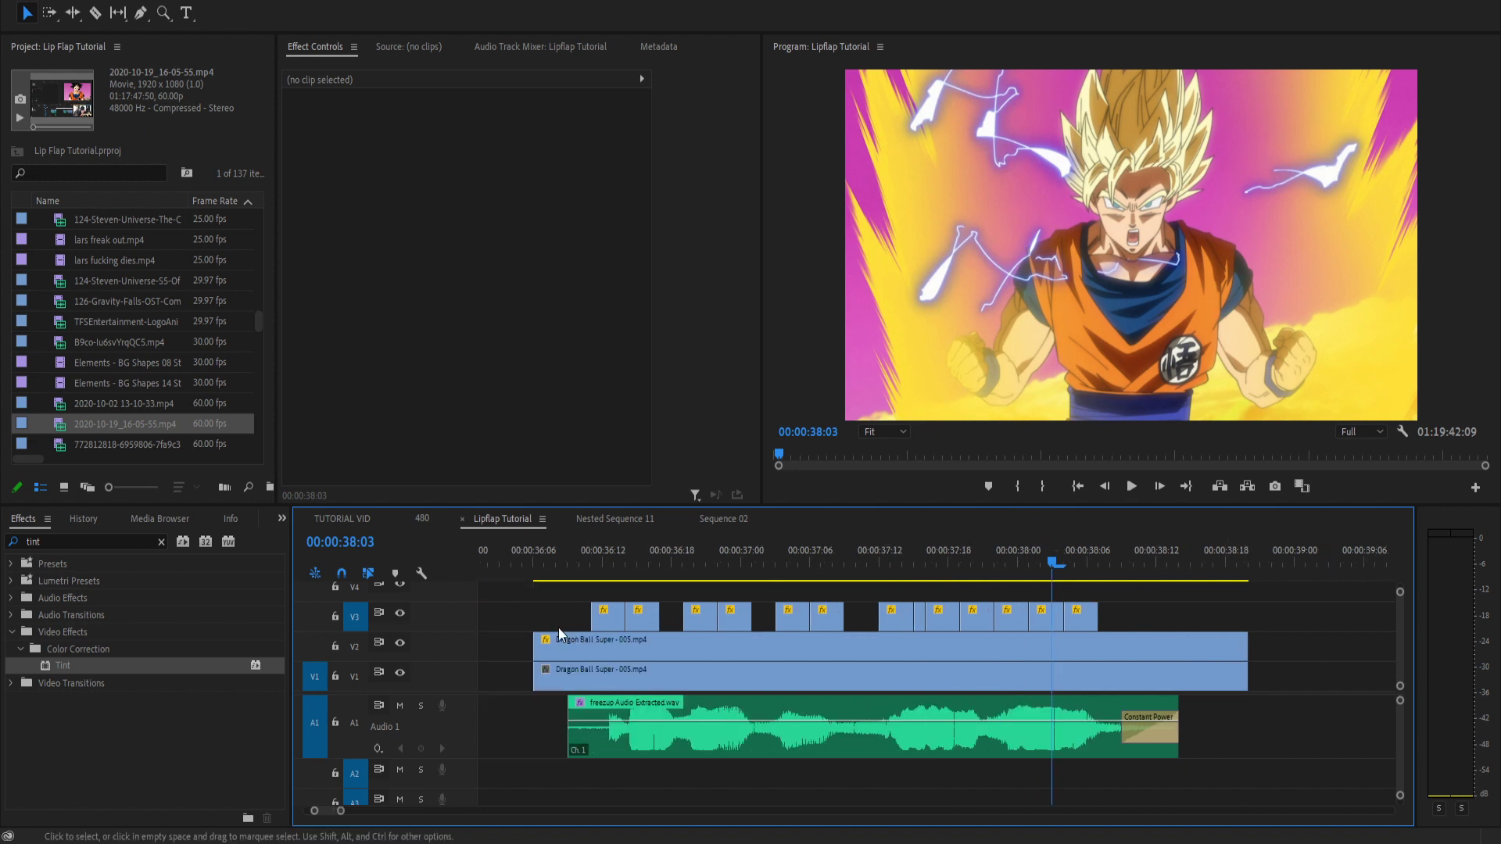
Split the Dragon Ball Super - 005 clip on V1 at 00:00:36:13 and scrub the lightning-free opening piece from 00:00:36:06.
scroll(558, 630, up, 3)
click(579, 556)
mouse_move(625, 677)
mouse_down()
mouse_move(649, 678)
mouse_move(609, 688)
mouse_up()
drag(582, 549, 739, 611)
key(ctrl+k)
key(Up)
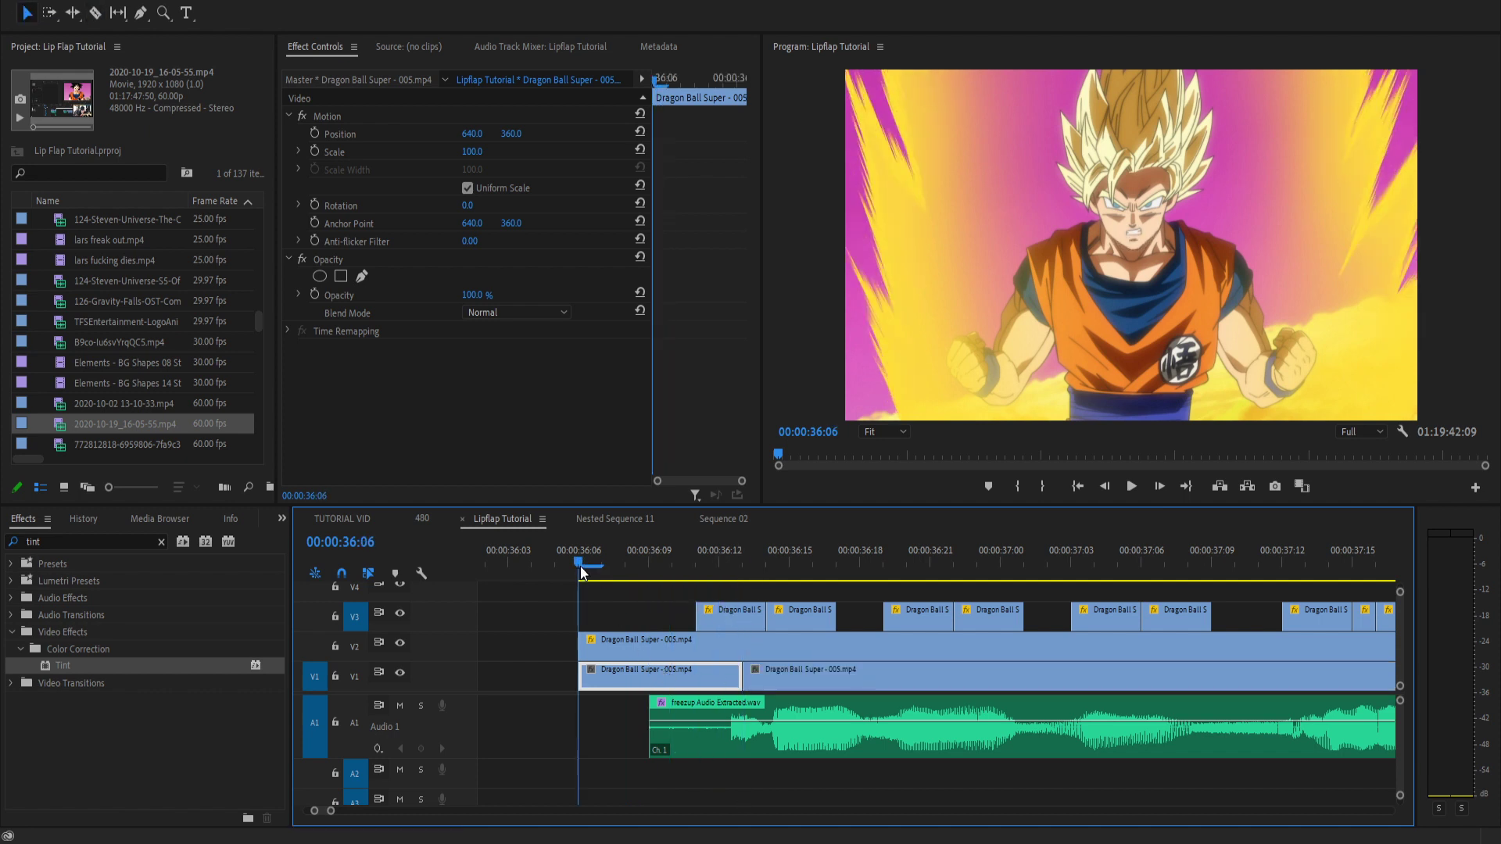
key(Right)
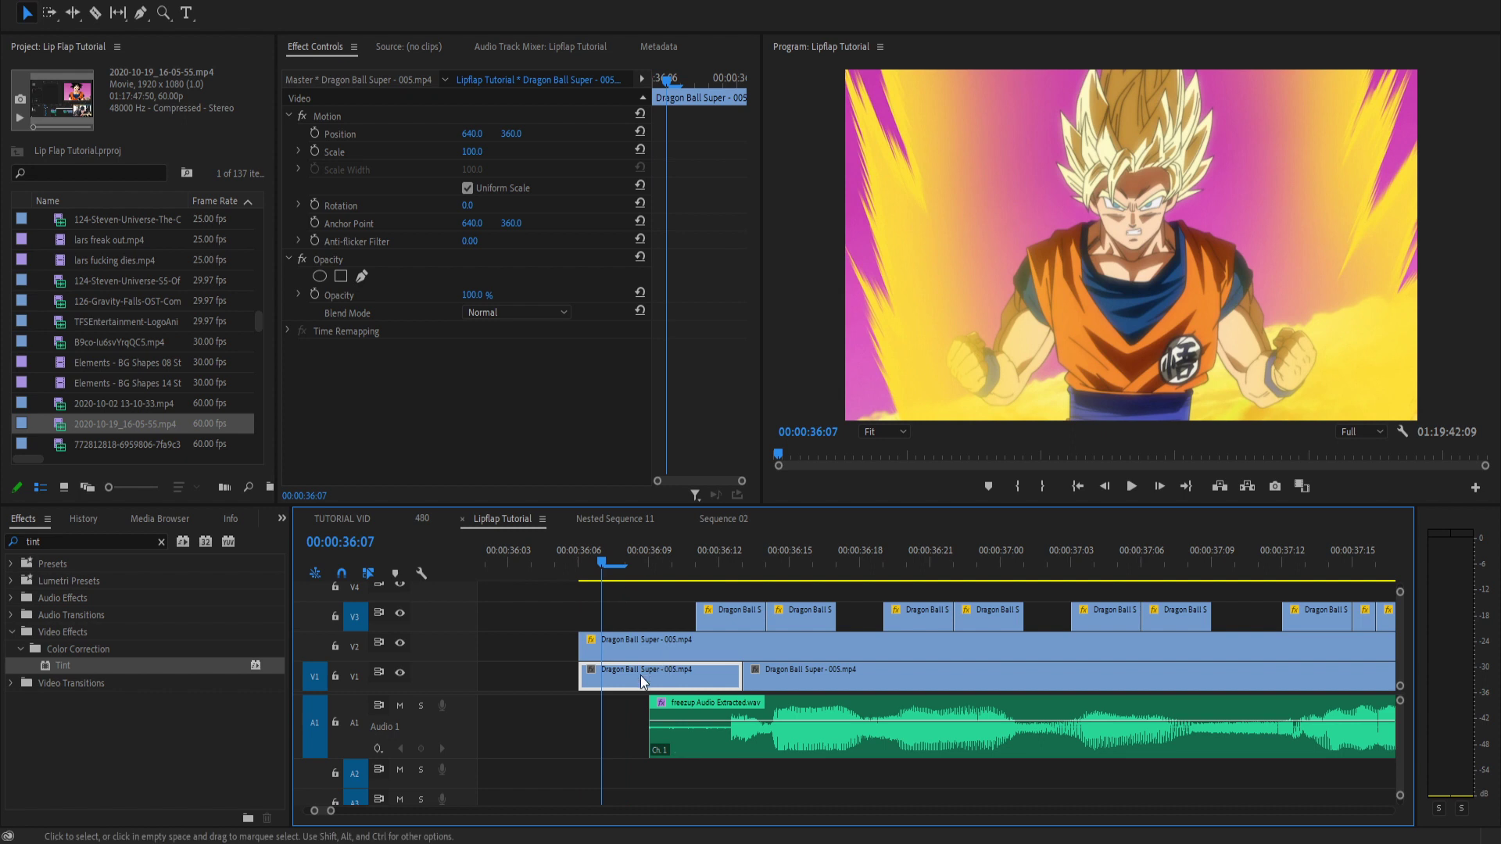
drag(582, 560, 749, 588)
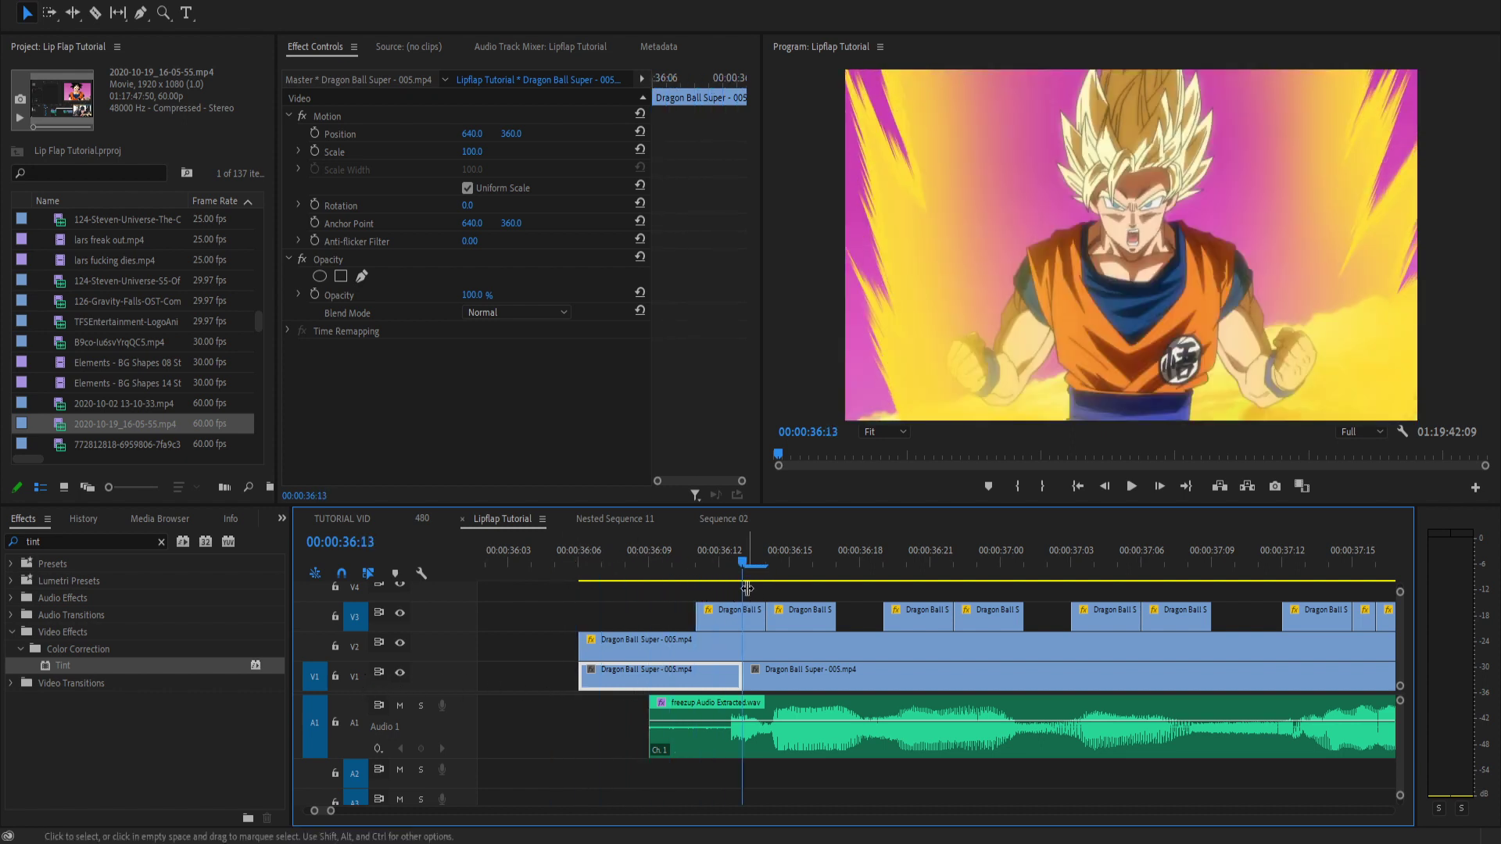
Copy the lightning-free opening piece and paste it repeatedly on V1 from 00:00:36:13 to 00:00:38:21.
click(359, 682)
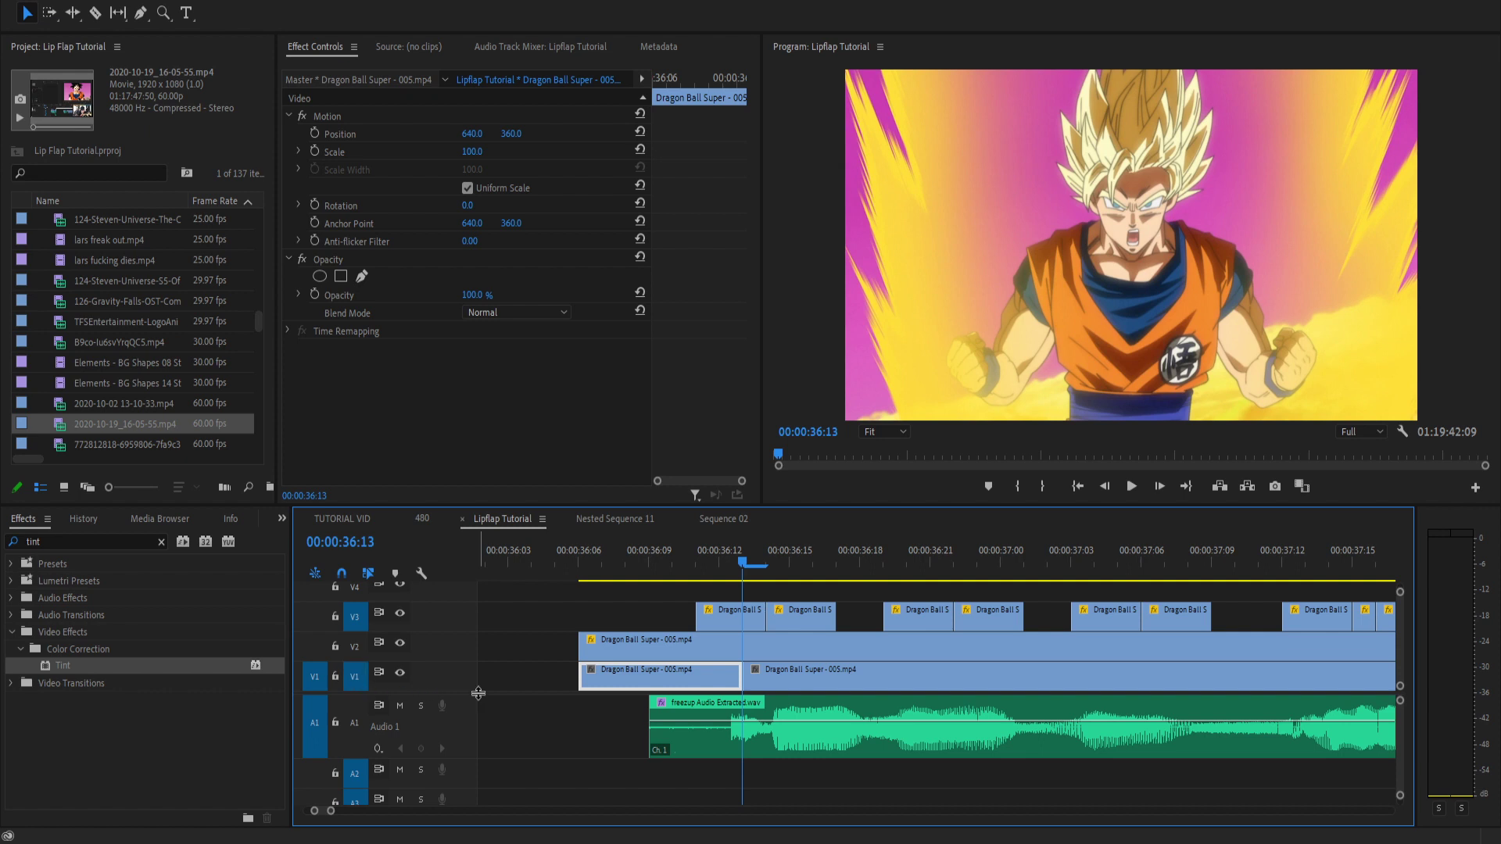
key(ctrl+v)
key(ctrl+c)
key(ctrl+v)
key(ctrl+v)
key(ctrl+v)
key(ctrl+v)
key(ctrl+v)
key(ctrl+v)
key(ctrl+v)
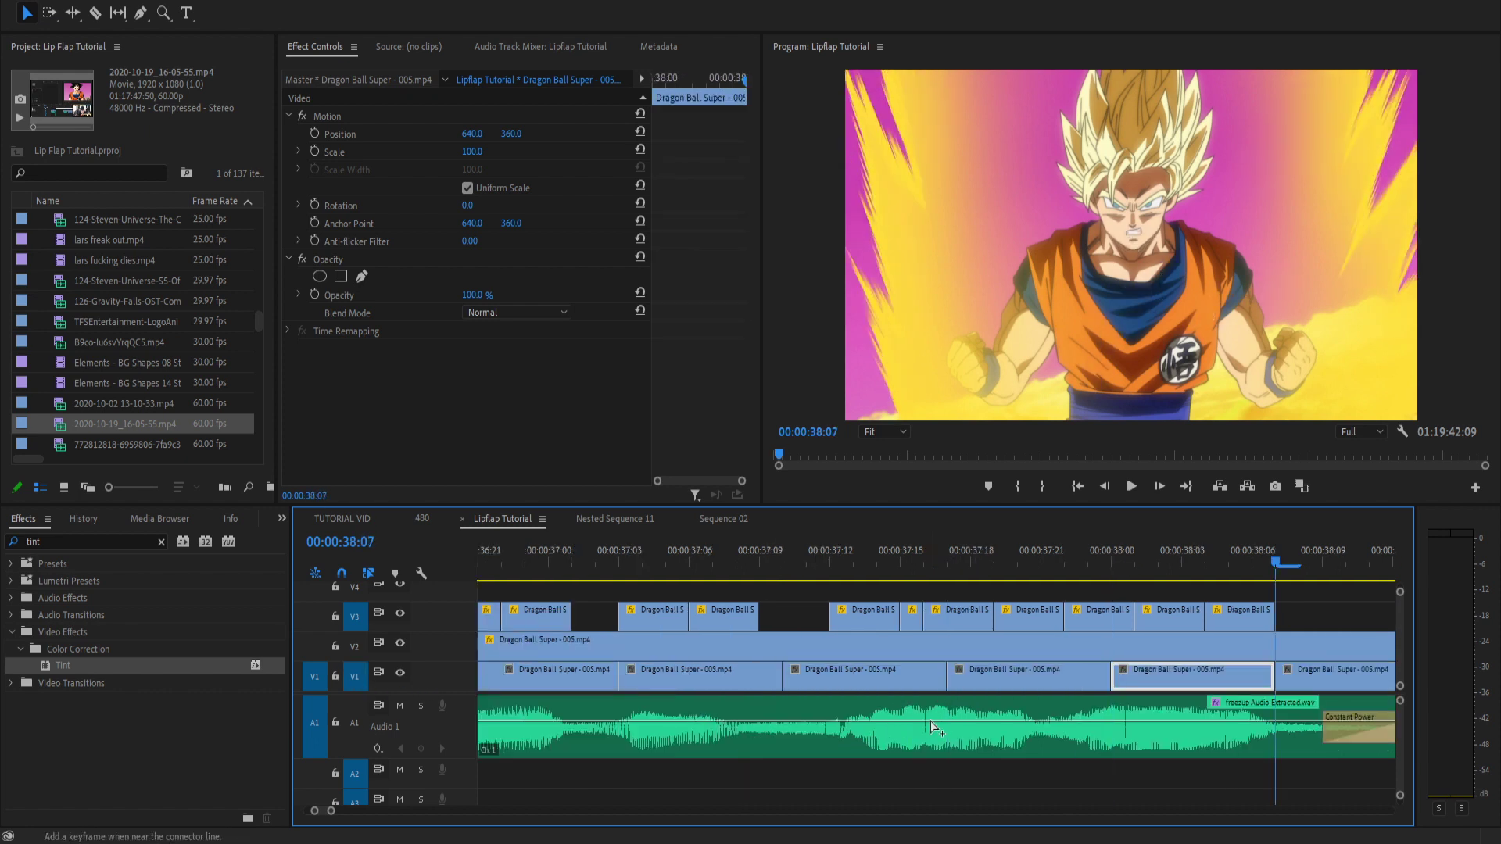
Play the shot with the looped background in the maximized program monitor, restarting near 00:00:36:08.
key(minus)
key(minus)
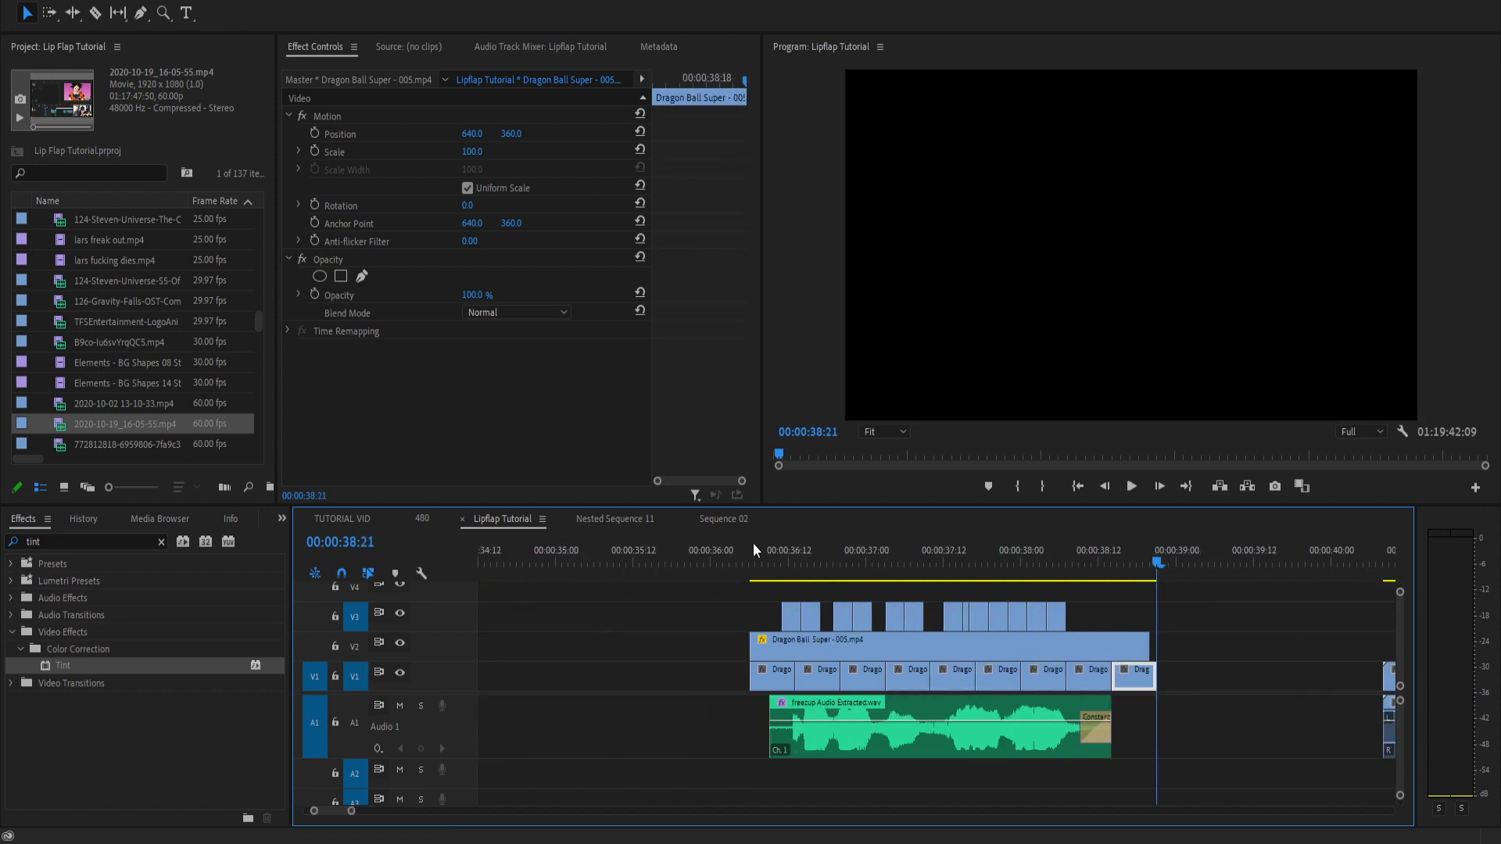
click(768, 566)
key(grave)
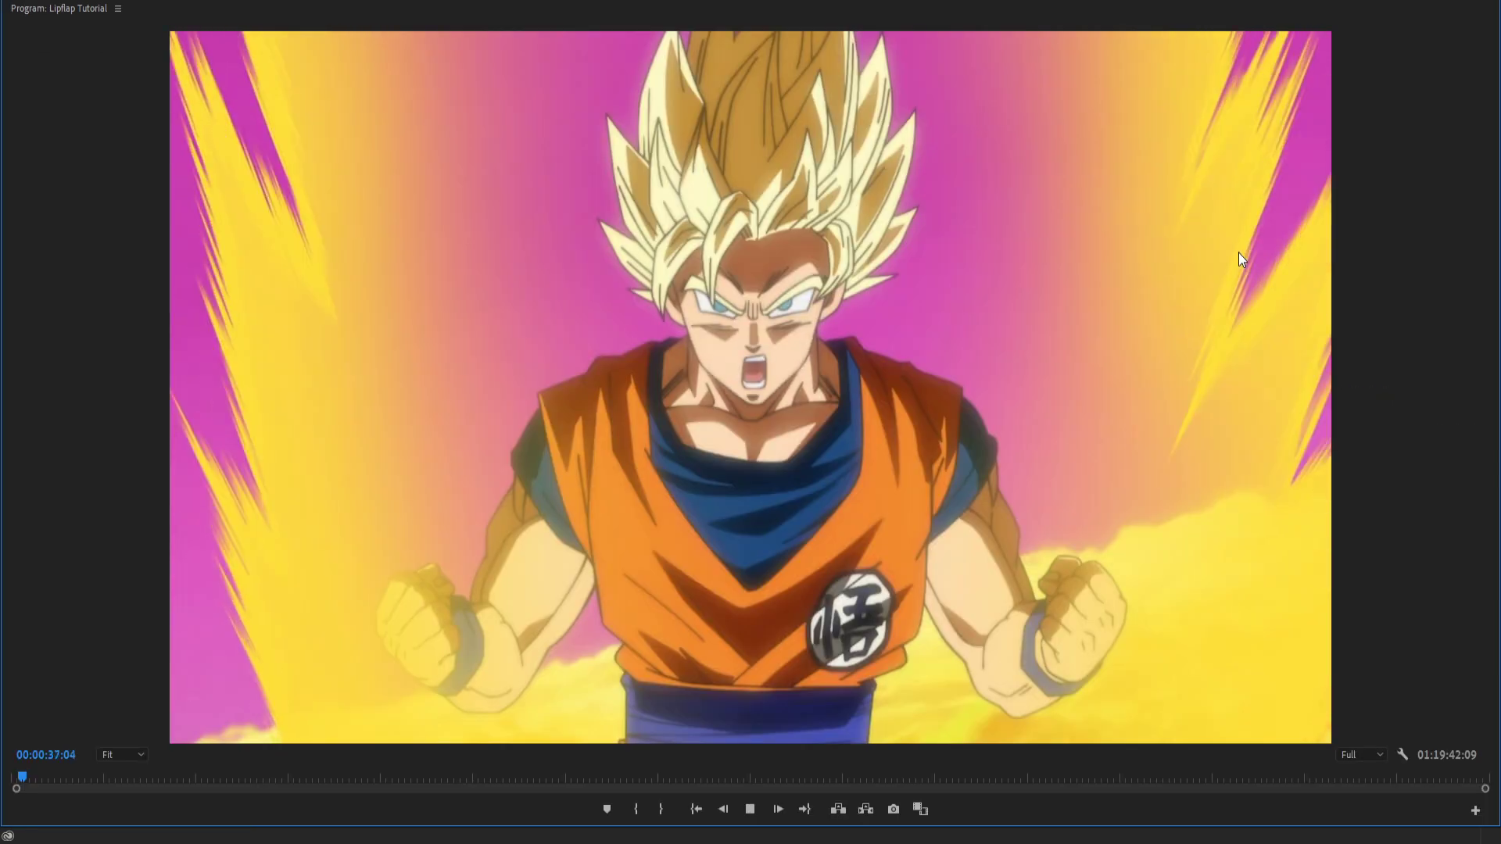
key(space)
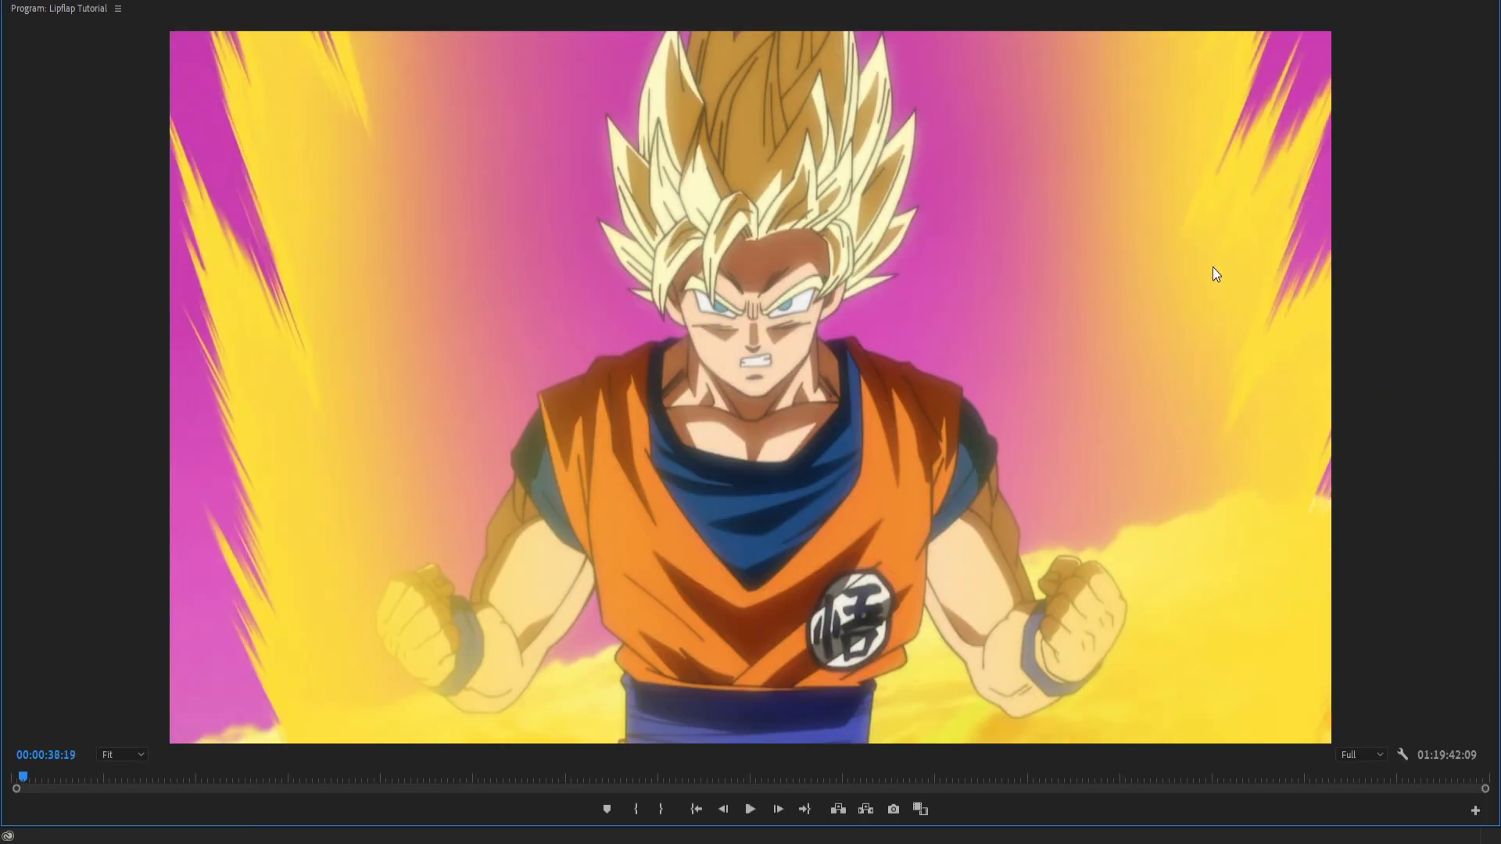
key(grave)
click(762, 573)
key(grave)
key(space)
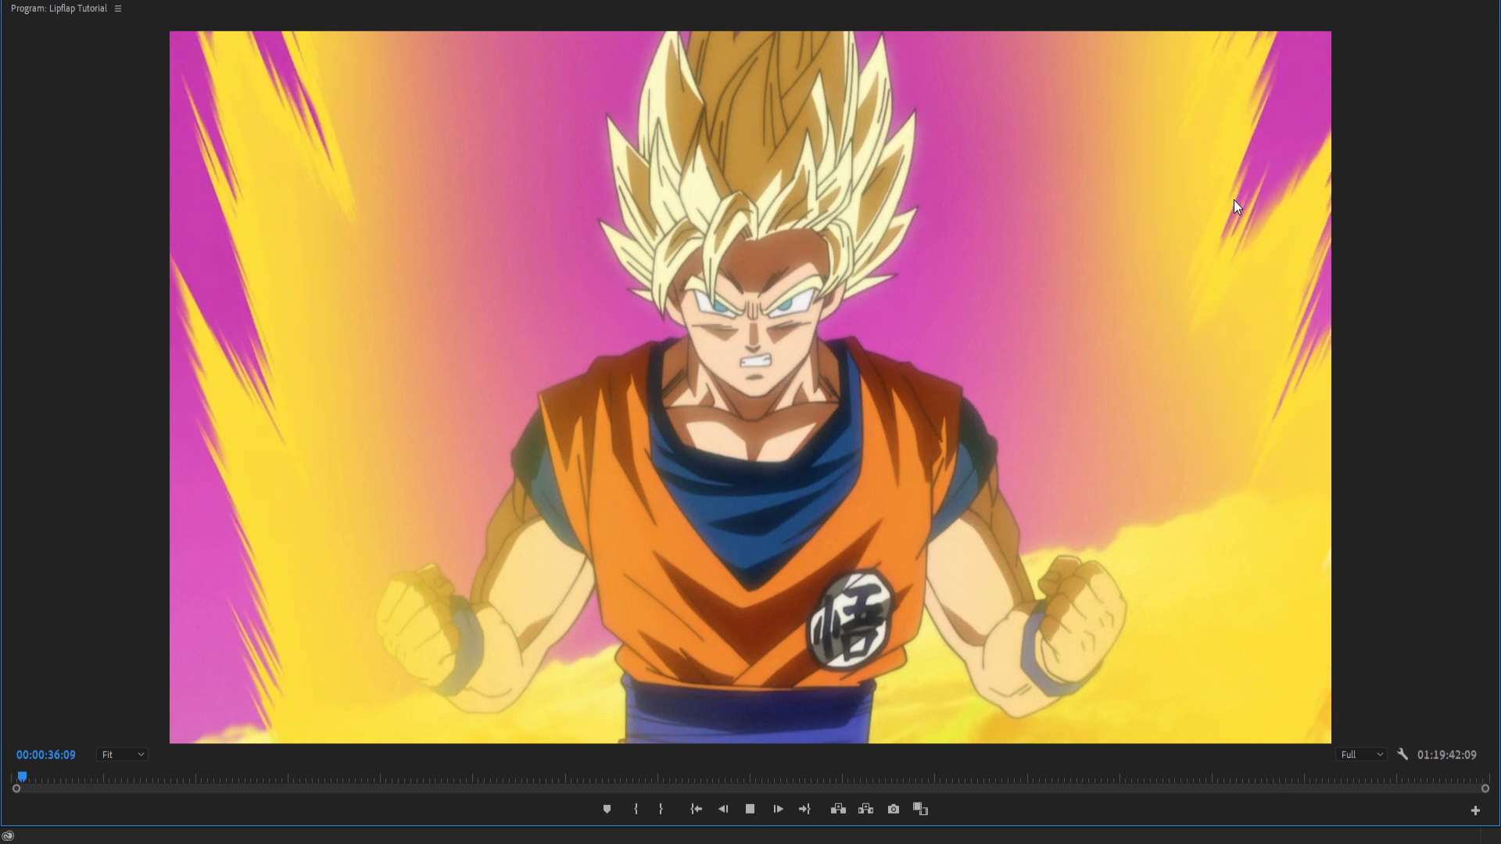
key(space)
key(grave)
Scrub from 00:00:37:02 to 00:00:37:11 to examine the V3 mouth pieces against the speech waveform.
click(877, 559)
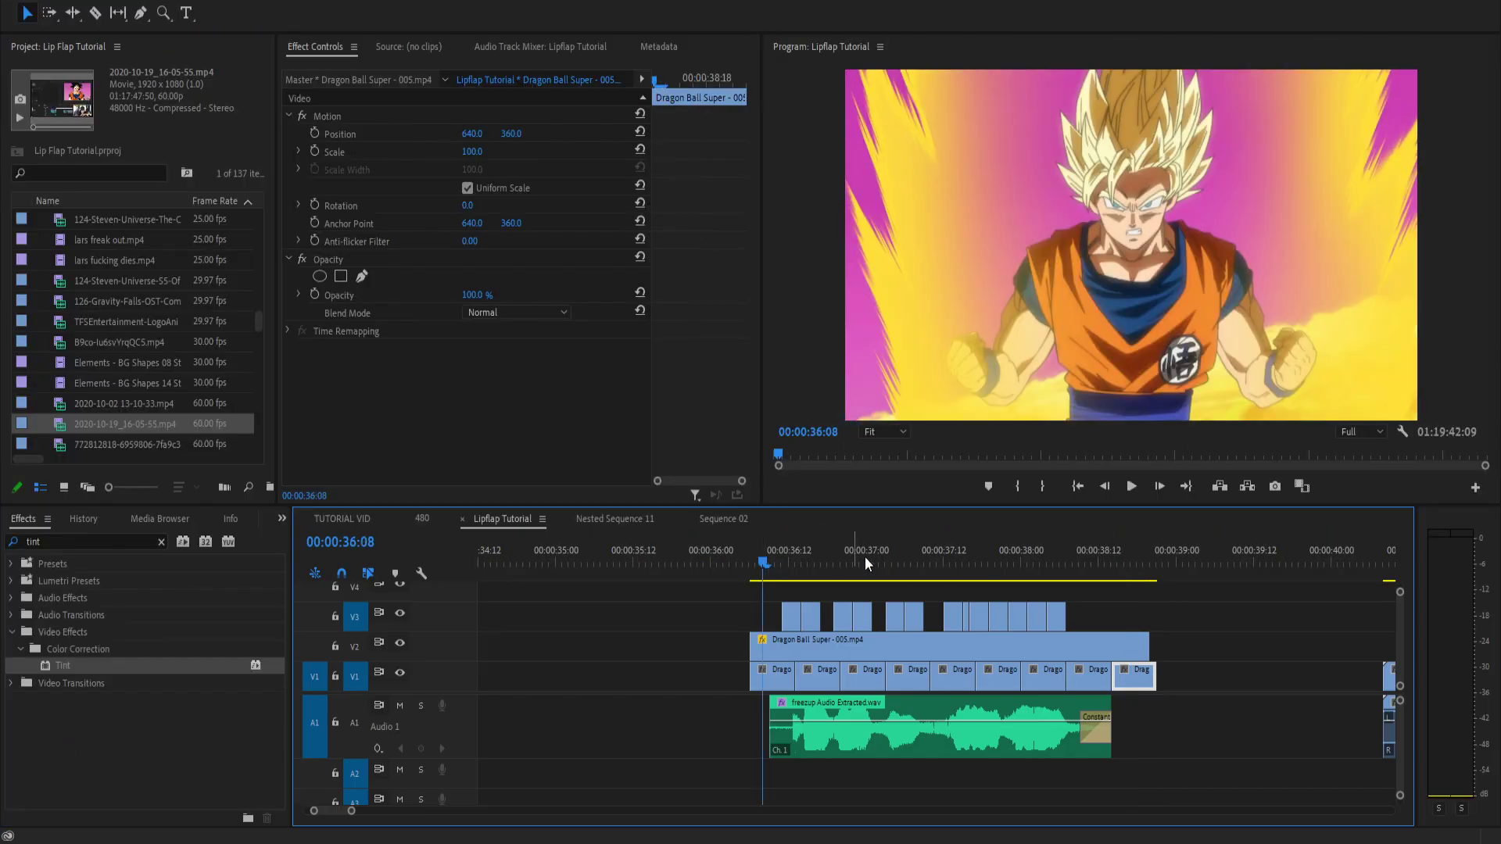
scroll(968, 557, up, 3)
scroll(882, 600, down, 3)
scroll(723, 654, up, 3)
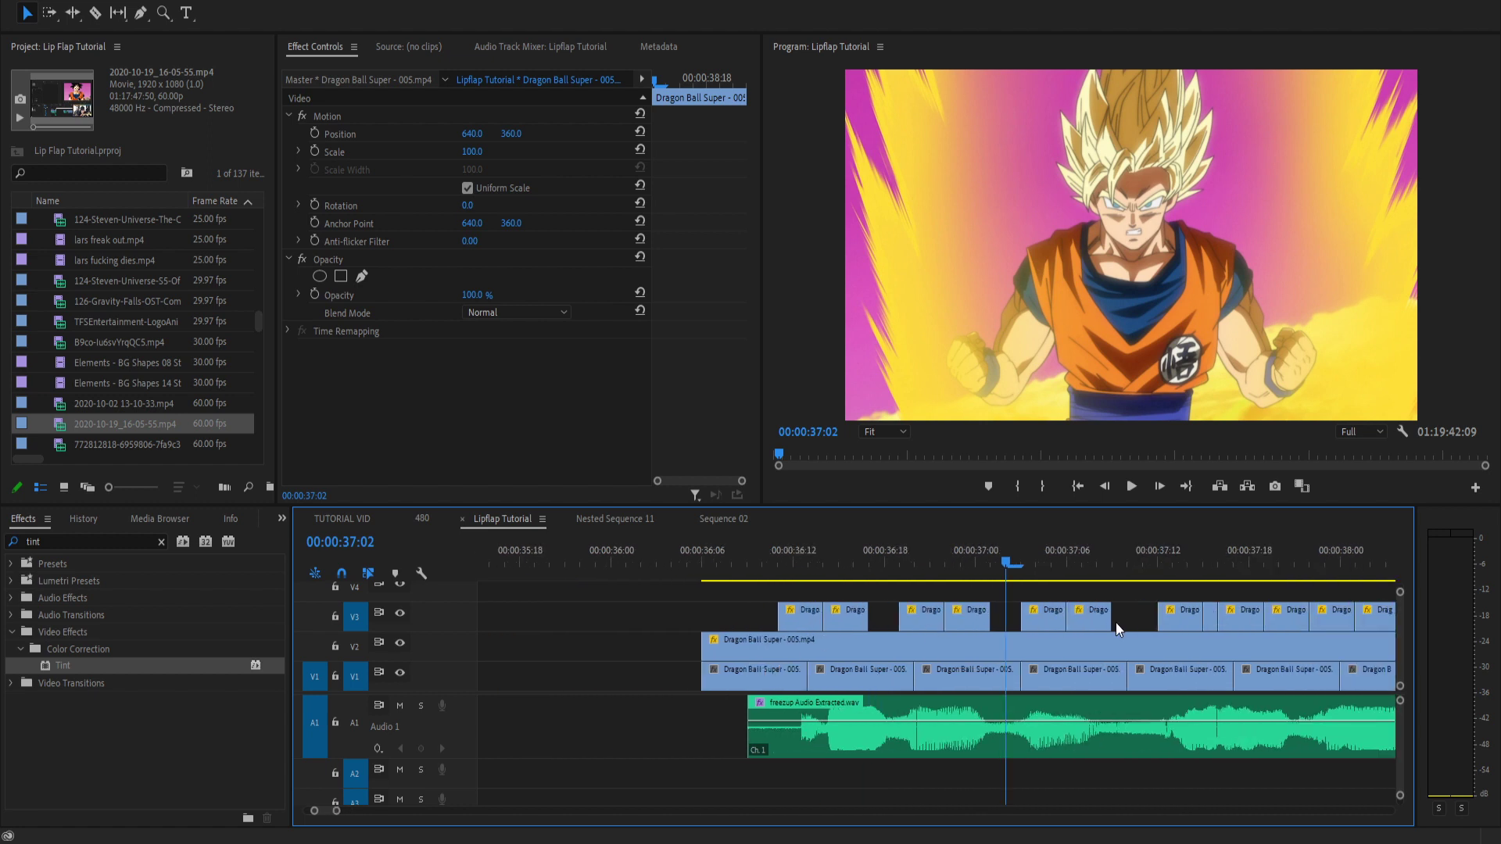
scroll(1114, 622, up, 2)
click(983, 563)
drag(991, 560, 1169, 556)
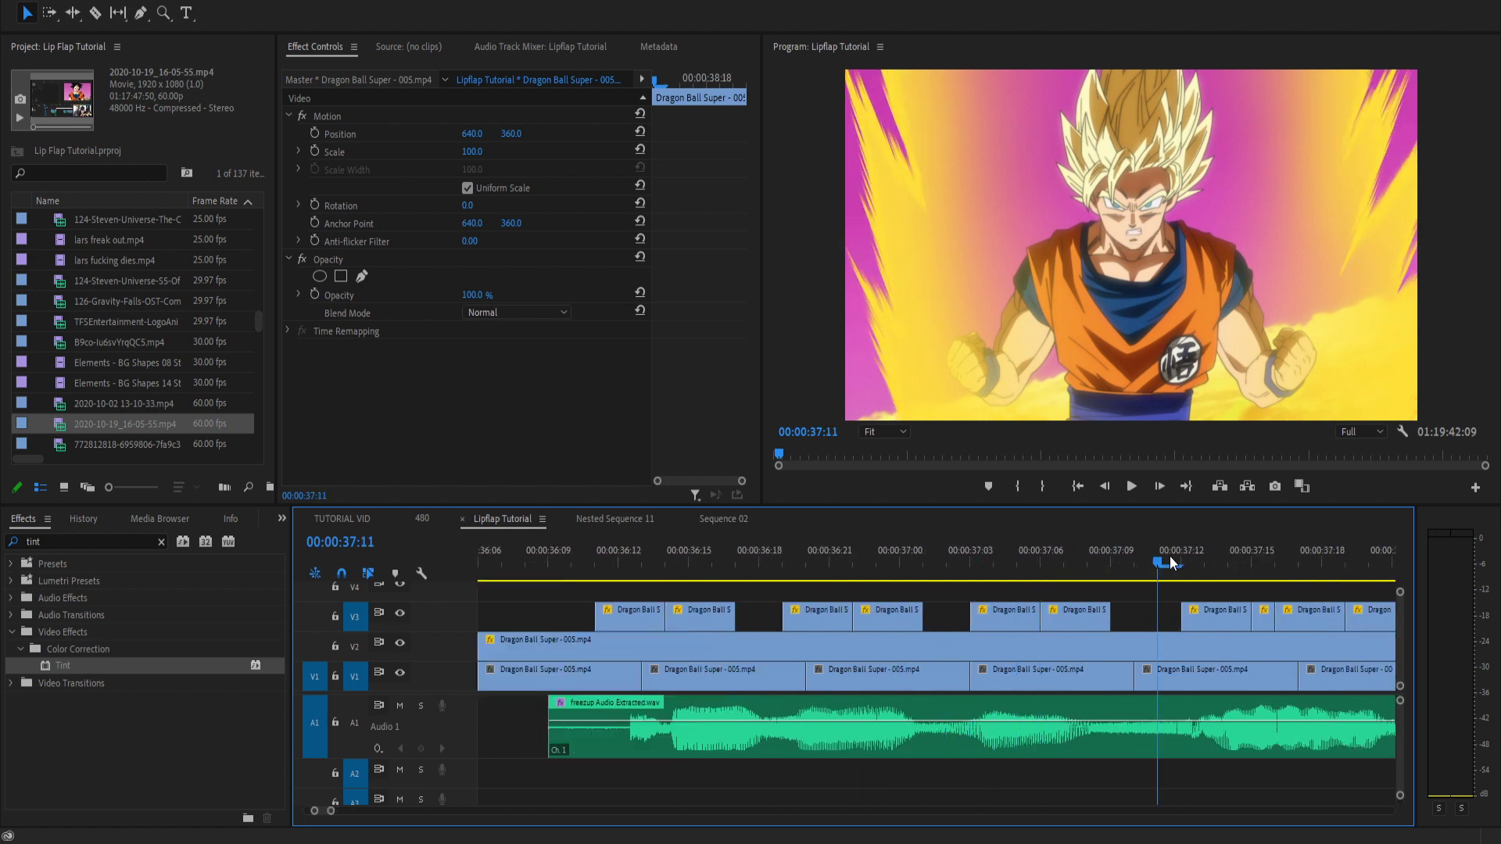
scroll(944, 575, down, 3)
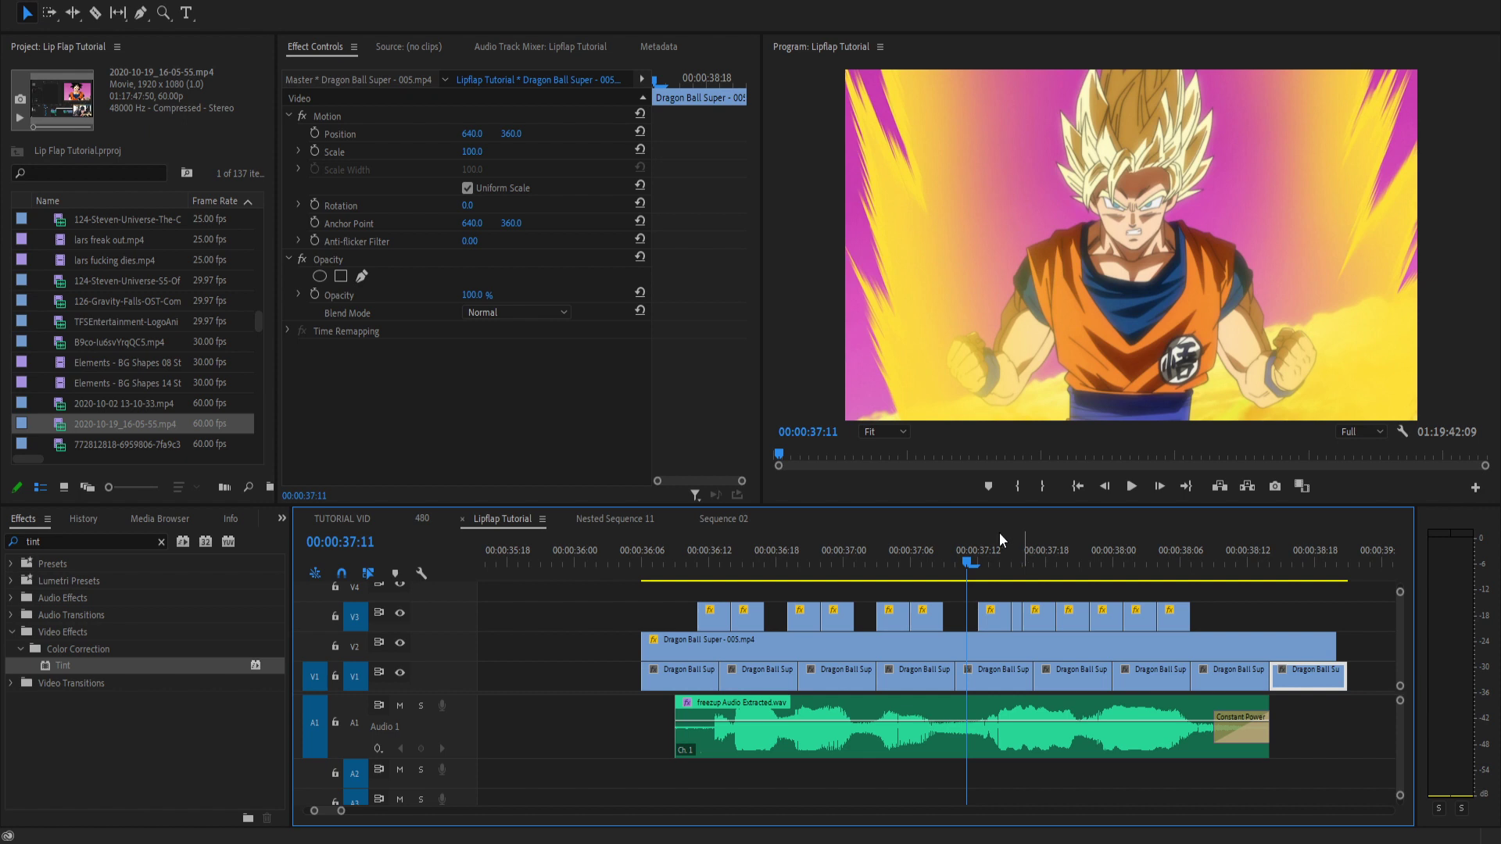
Play the sections from 00:00:37:11 and 00:00:36:11 to check the mouth timing against the voice.
click(977, 572)
mouse_move(979, 576)
mouse_down()
mouse_move(1046, 554)
mouse_move(971, 571)
mouse_up()
key(space)
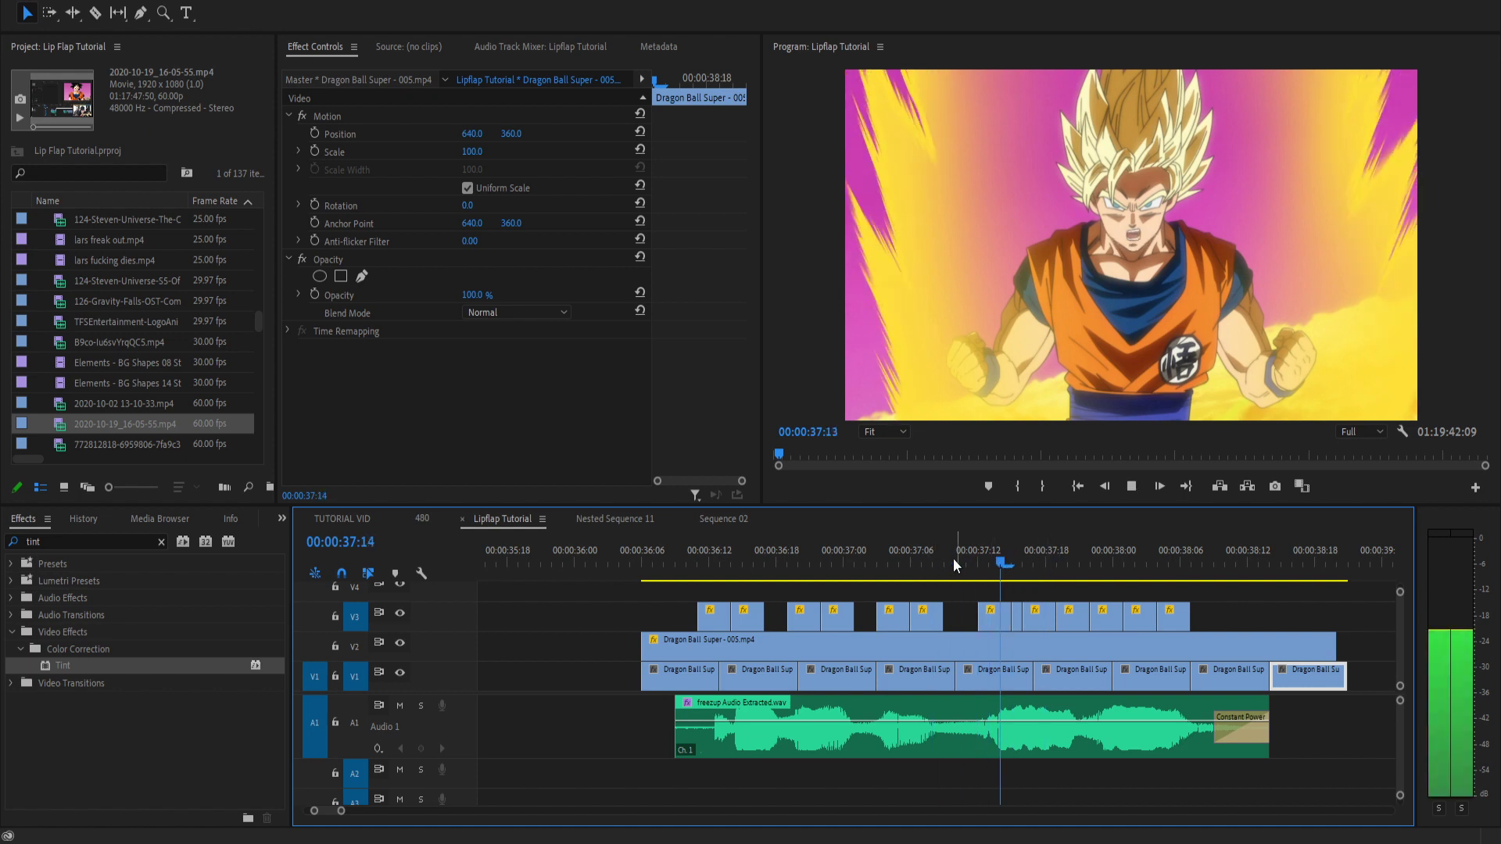
click(685, 566)
mouse_move(690, 576)
mouse_down()
mouse_move(707, 551)
mouse_move(688, 550)
mouse_move(701, 556)
mouse_up()
key(=)
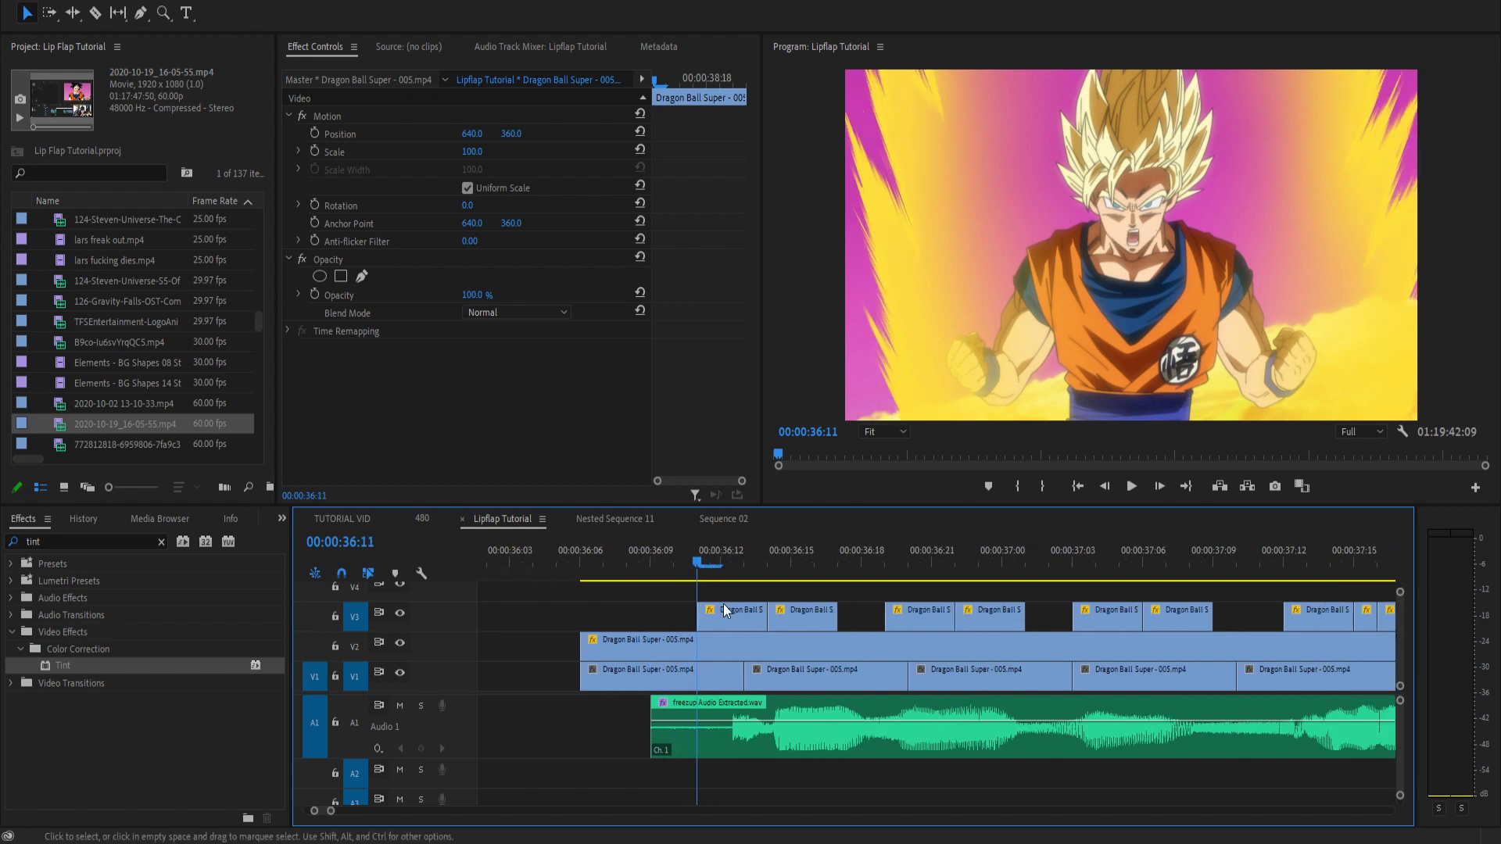
key(space)
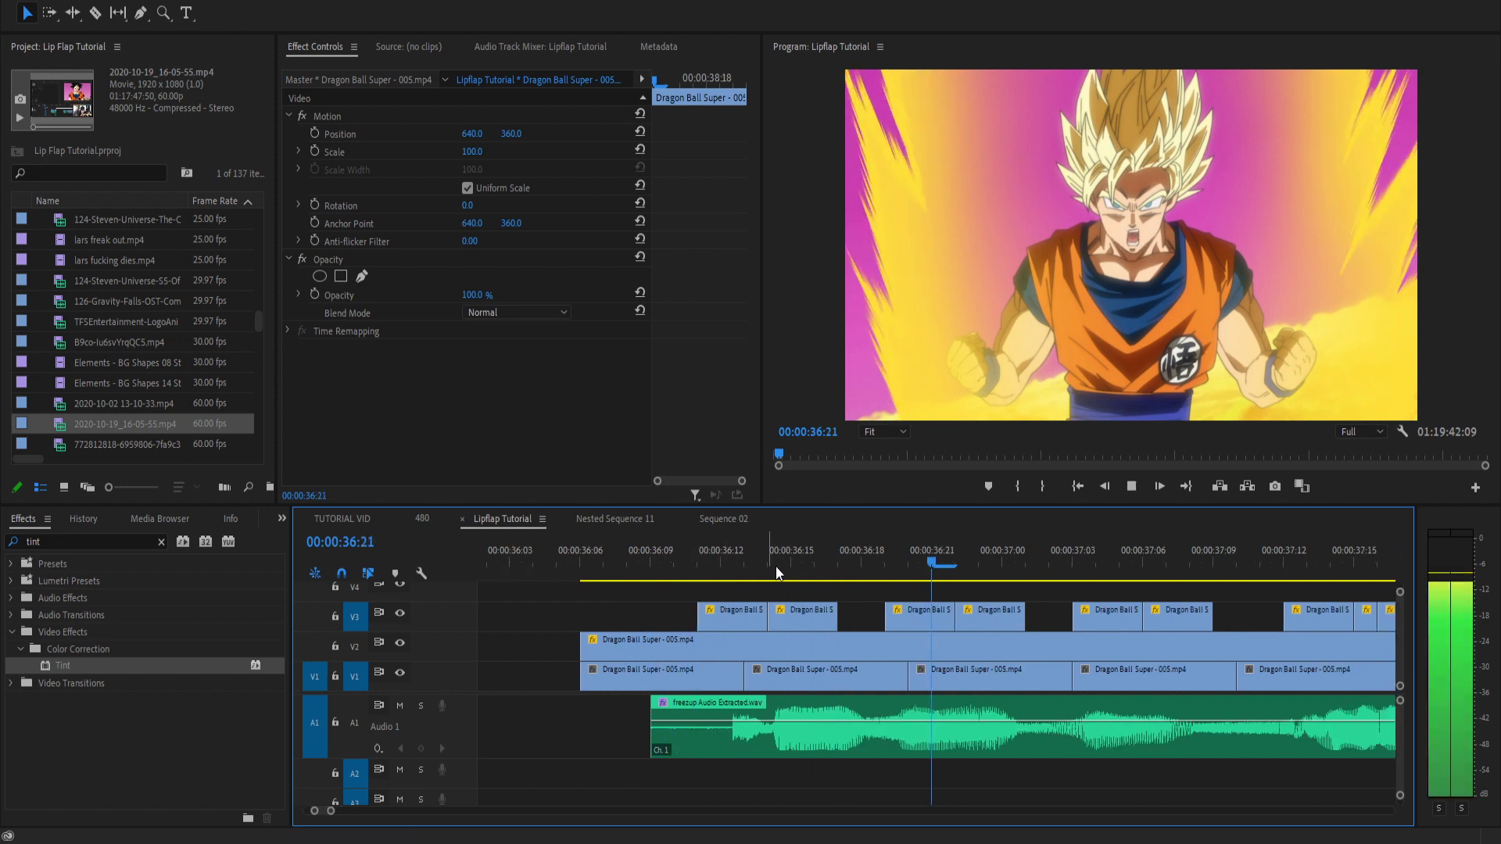
scroll(1090, 652, down, 4)
click(809, 561)
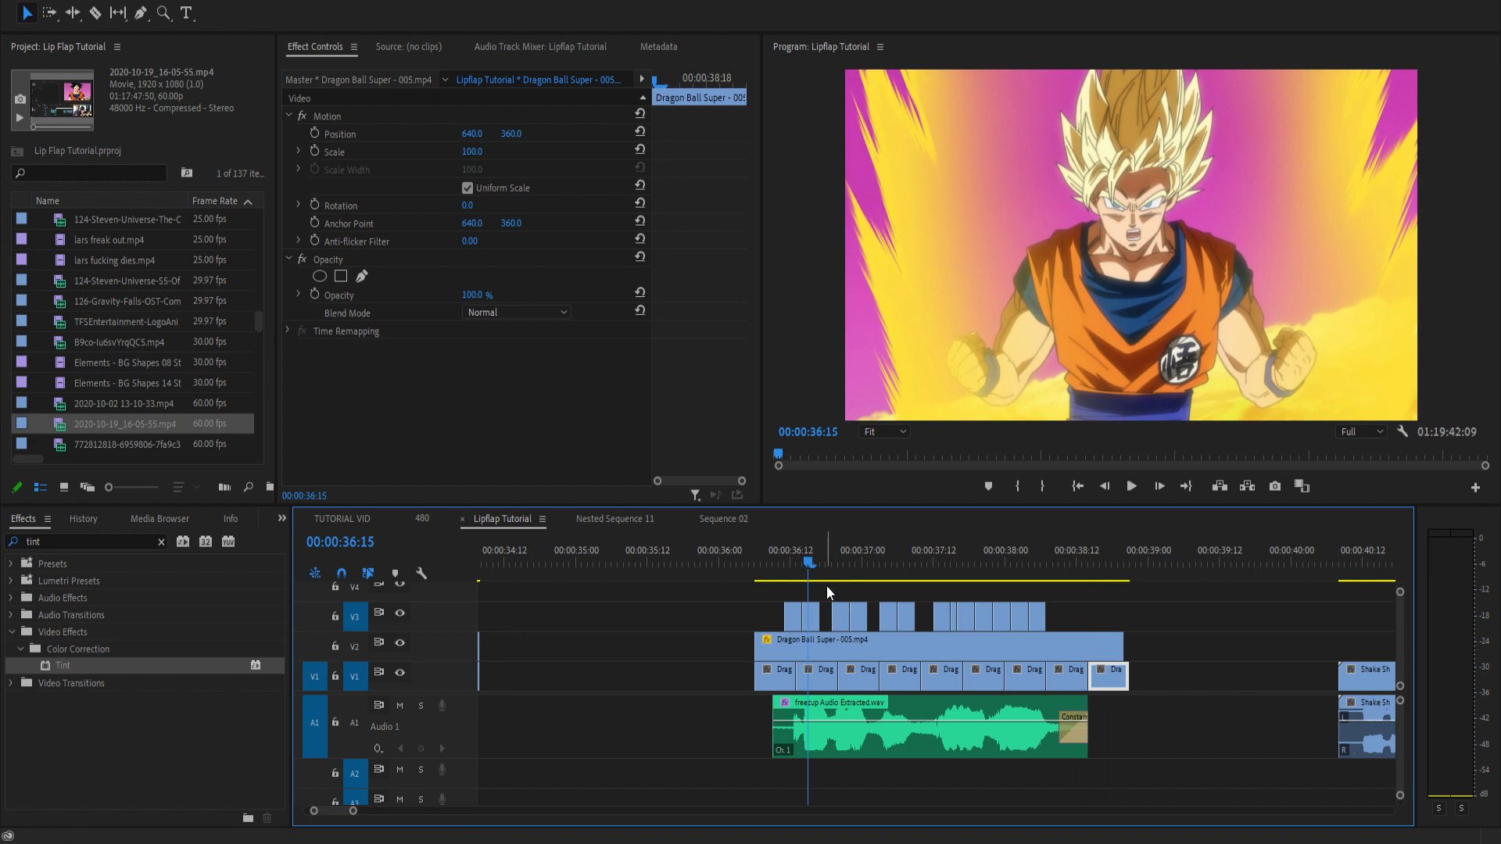
Move the first two mouth pieces on V3 one frame later to start at 00:00:36:12, and play the shot.
scroll(819, 594, up, 4)
drag(823, 612, 727, 623)
drag(696, 616, 719, 616)
click(659, 570)
key(space)
scroll(624, 593, down, 4)
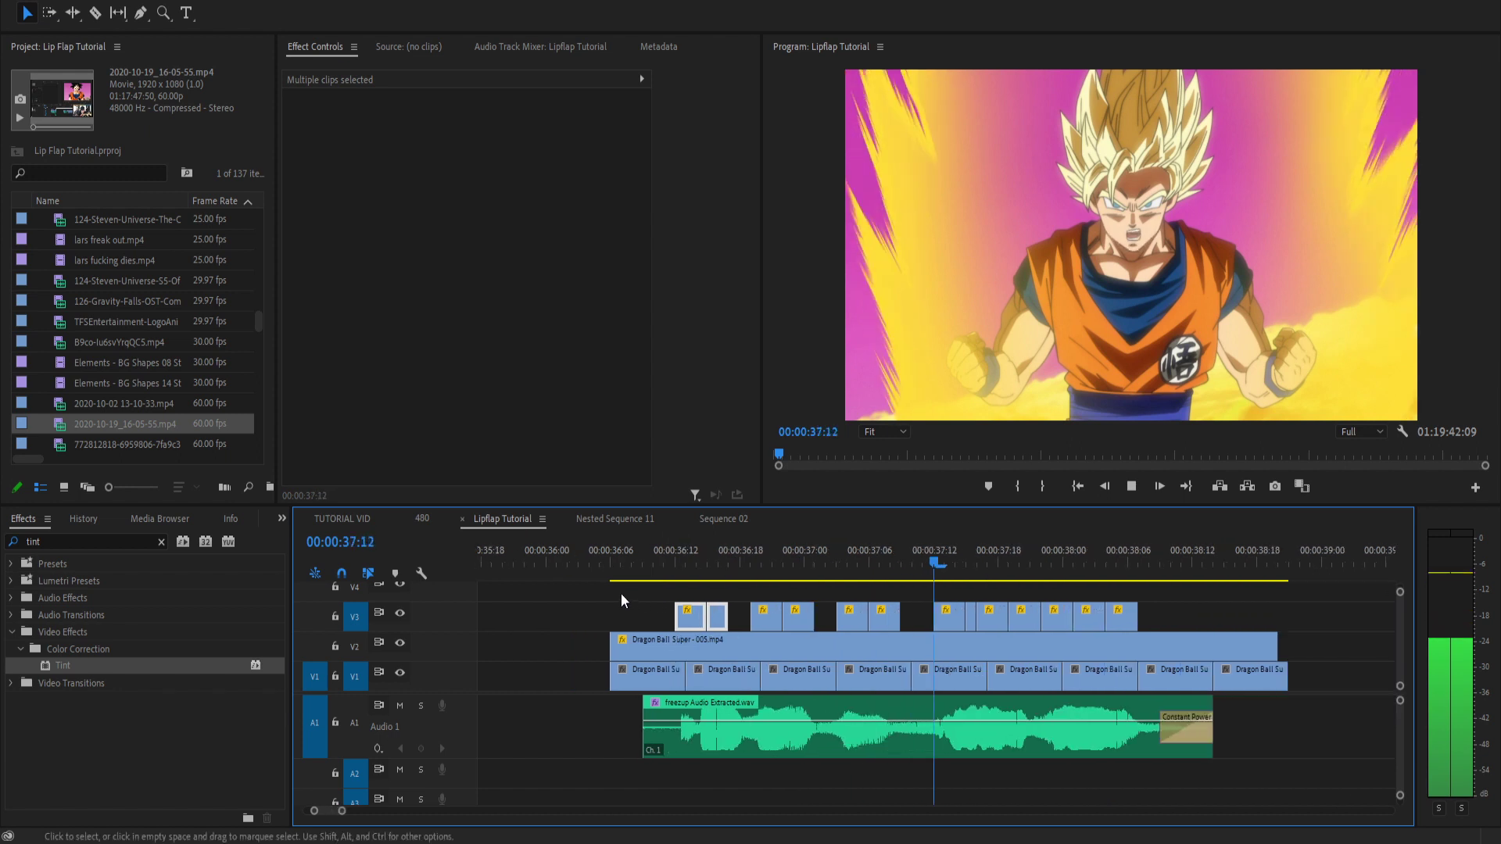
Move the Shake Shot 1 clip with its audio from 00:00:40:08 to directly after Pan Shot 2.
key(minus)
key(minus)
key(minus)
key(space)
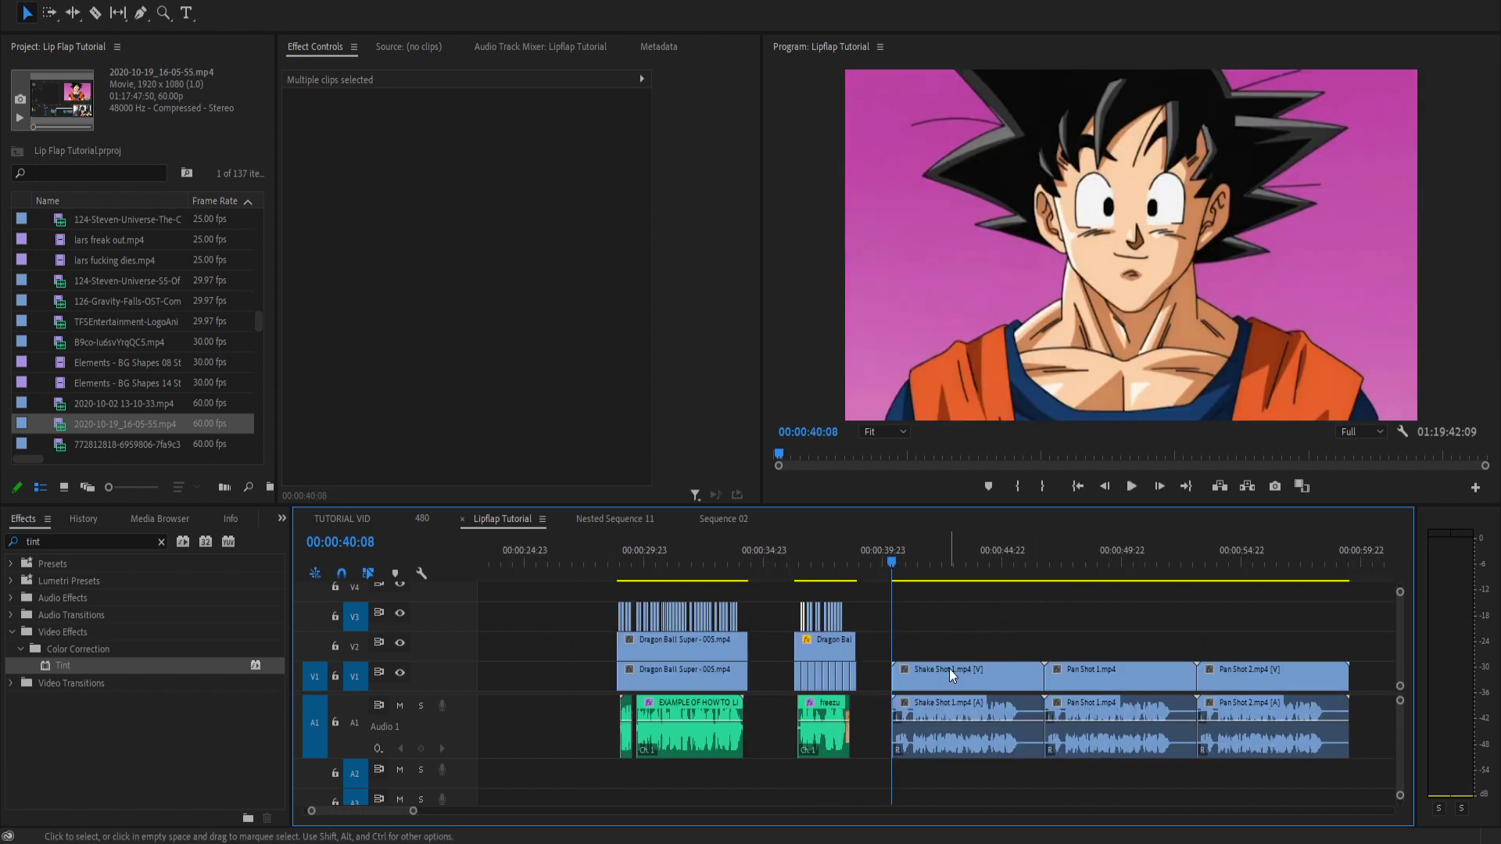
drag(934, 694, 1397, 702)
Play and scrub Pan Shot 1 from 00:00:46:17 to 00:00:53:02 to examine the mouth on the panning shot.
key(Down)
key(space)
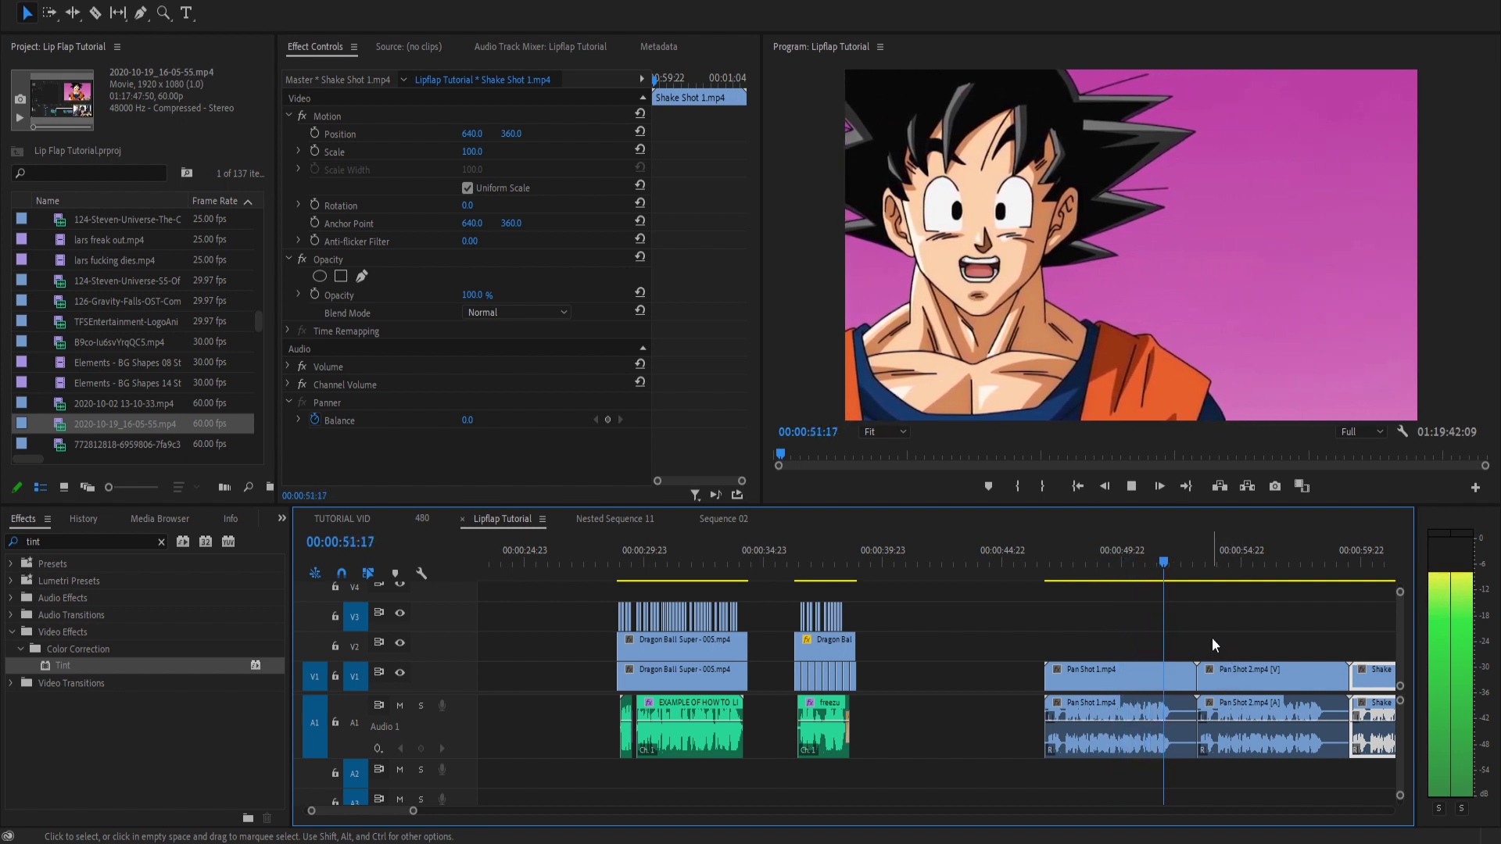
key(space)
scroll(1316, 664, up, 3)
scroll(963, 639, down, 2)
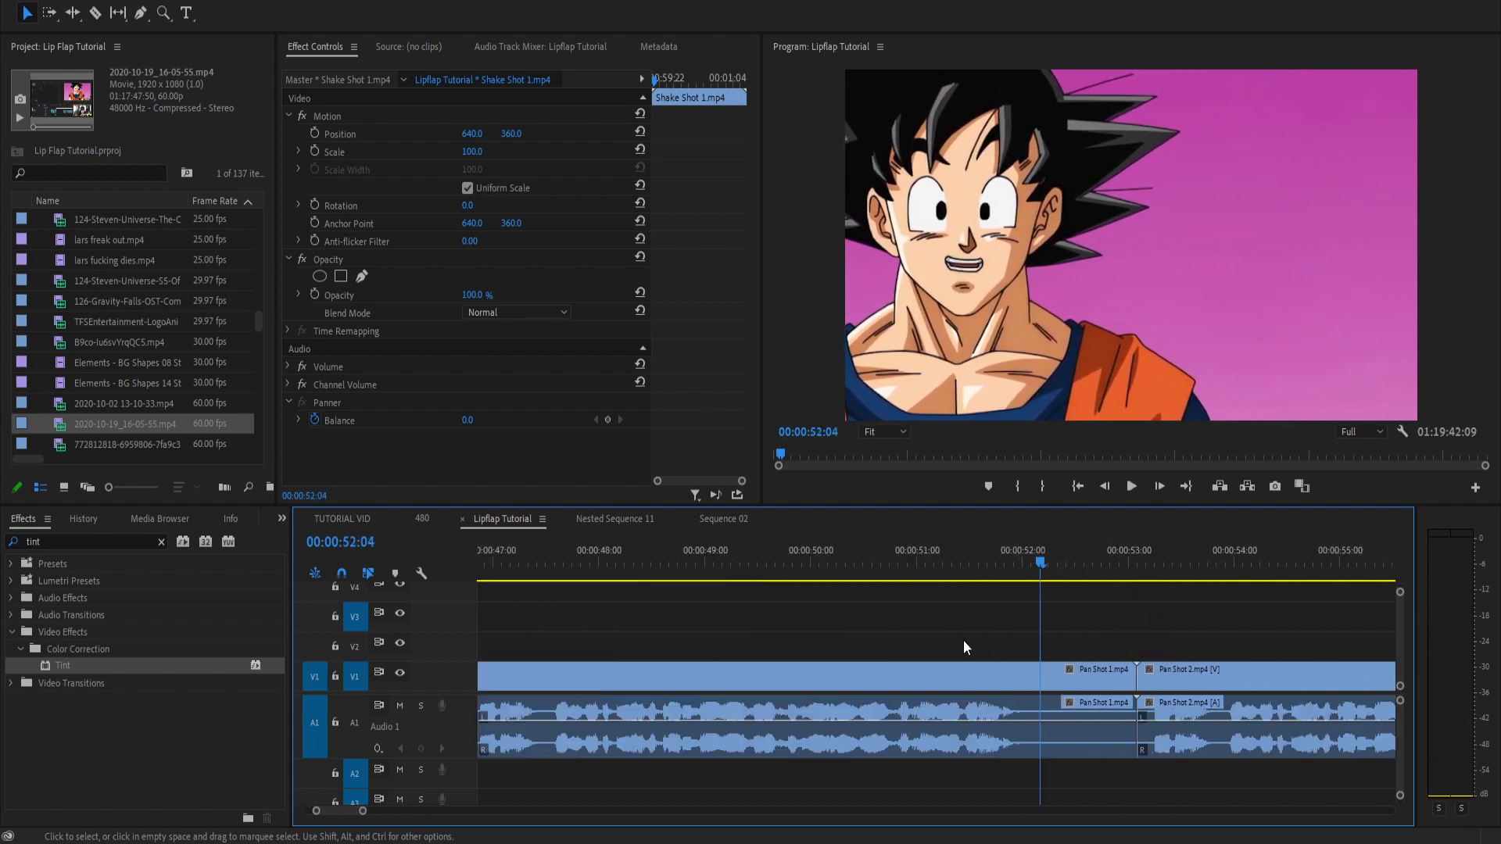
scroll(1077, 634, up, 2)
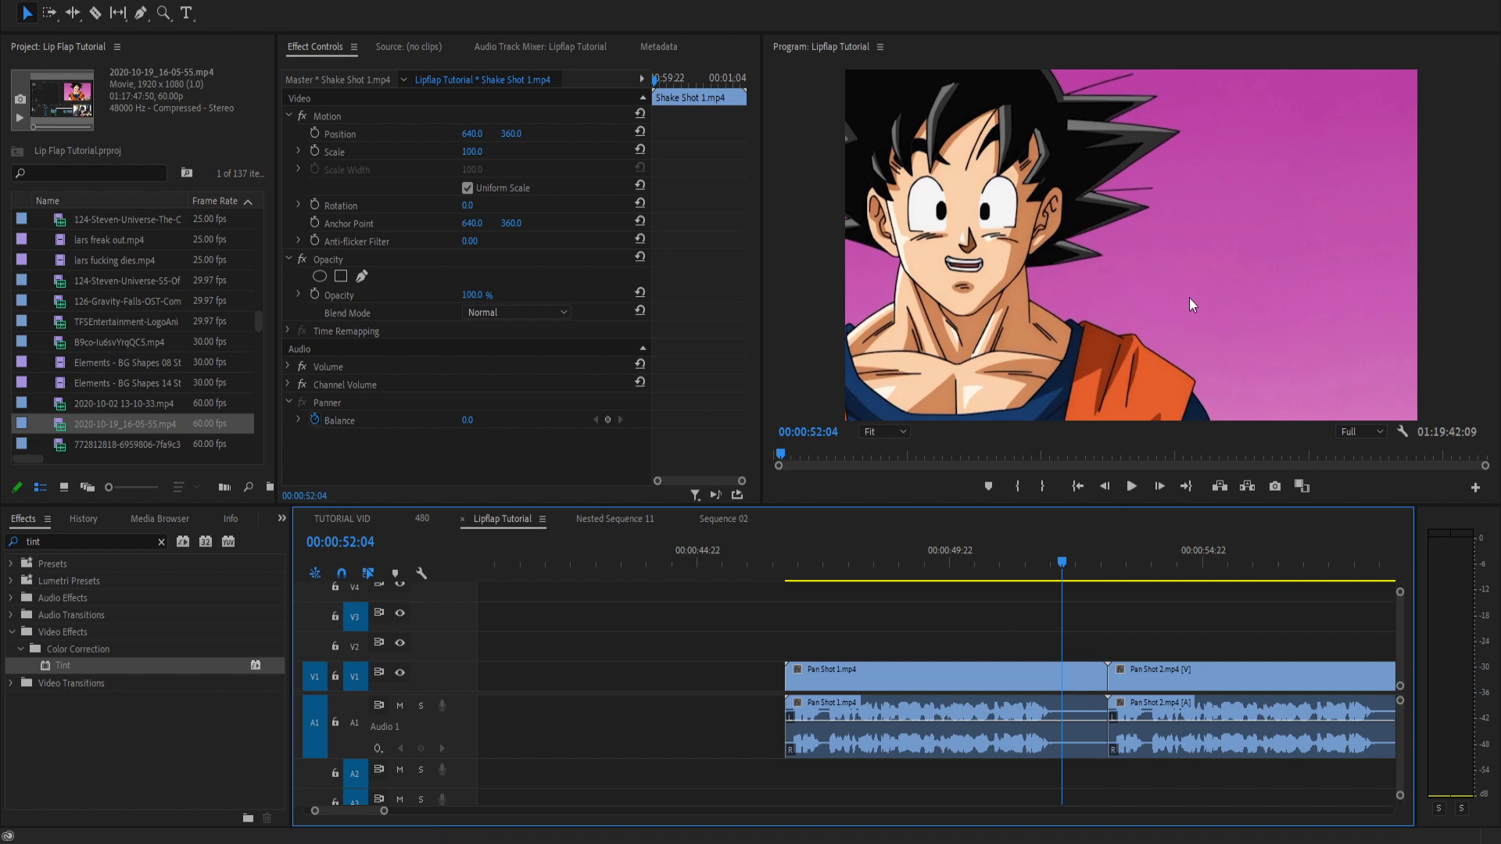
click(786, 556)
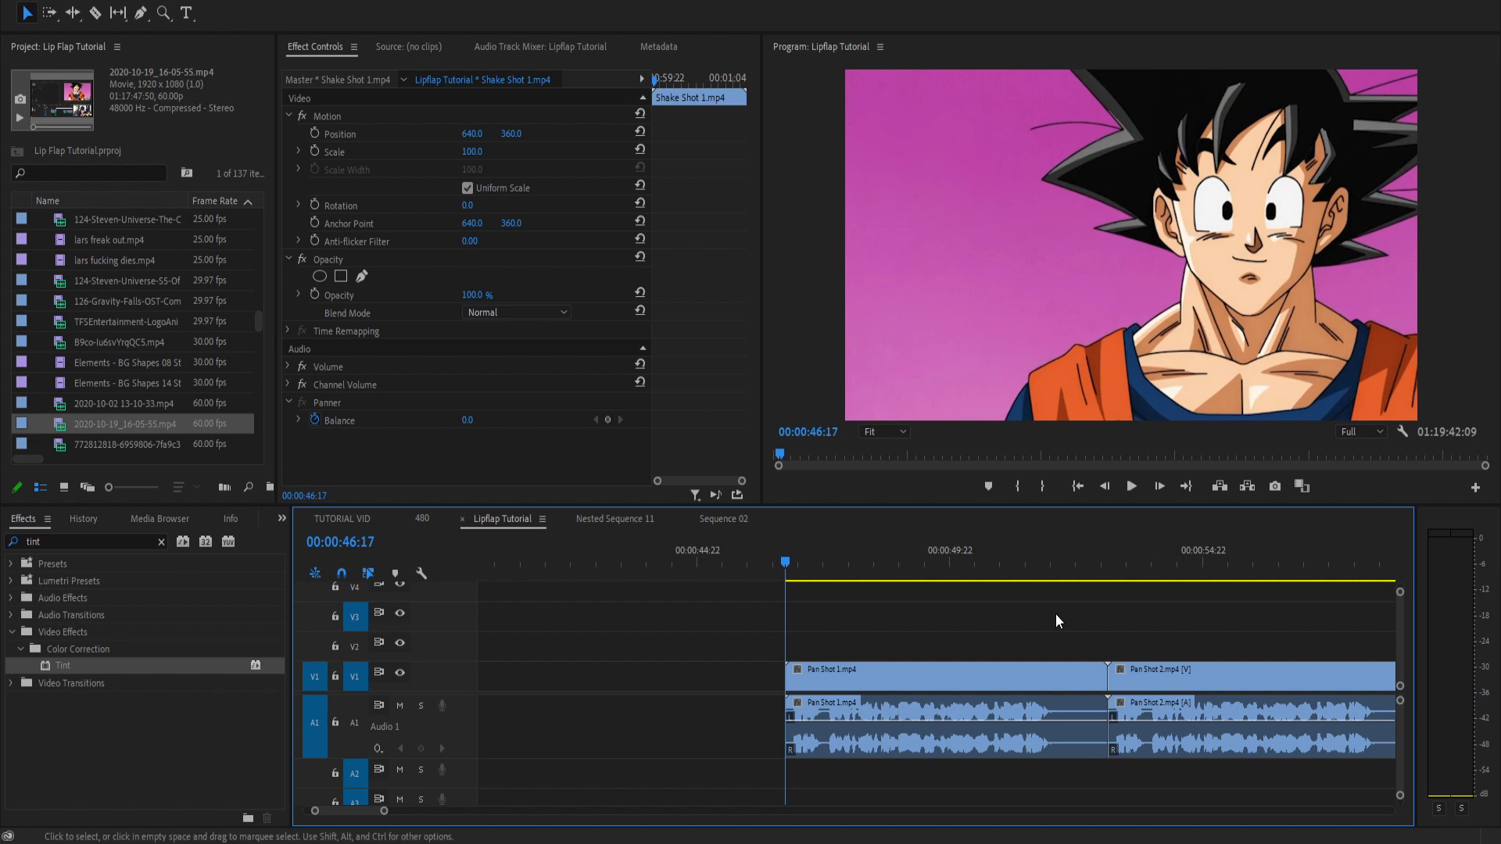
key(space)
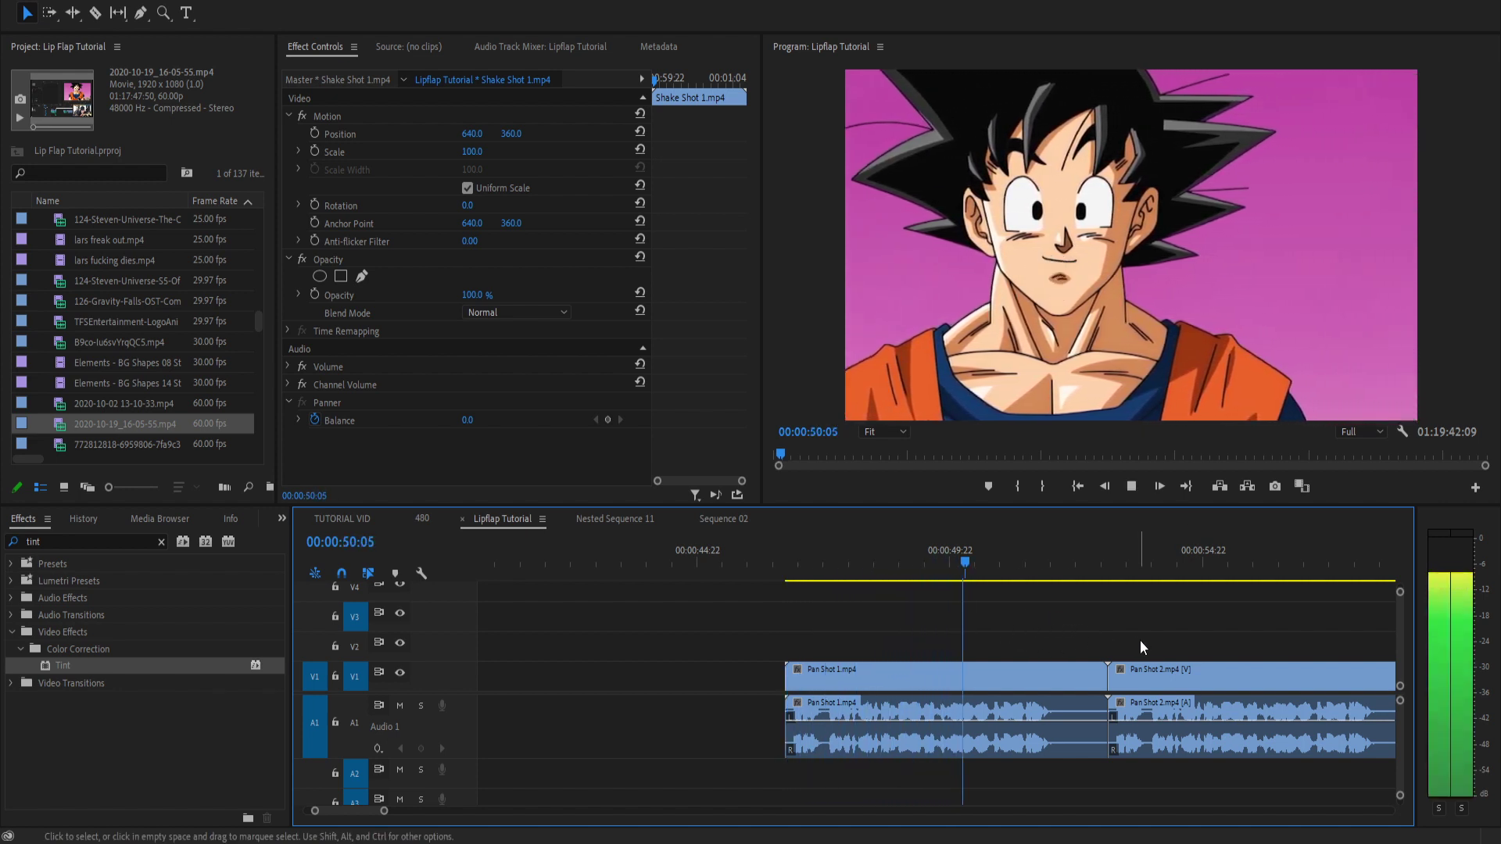
key(space)
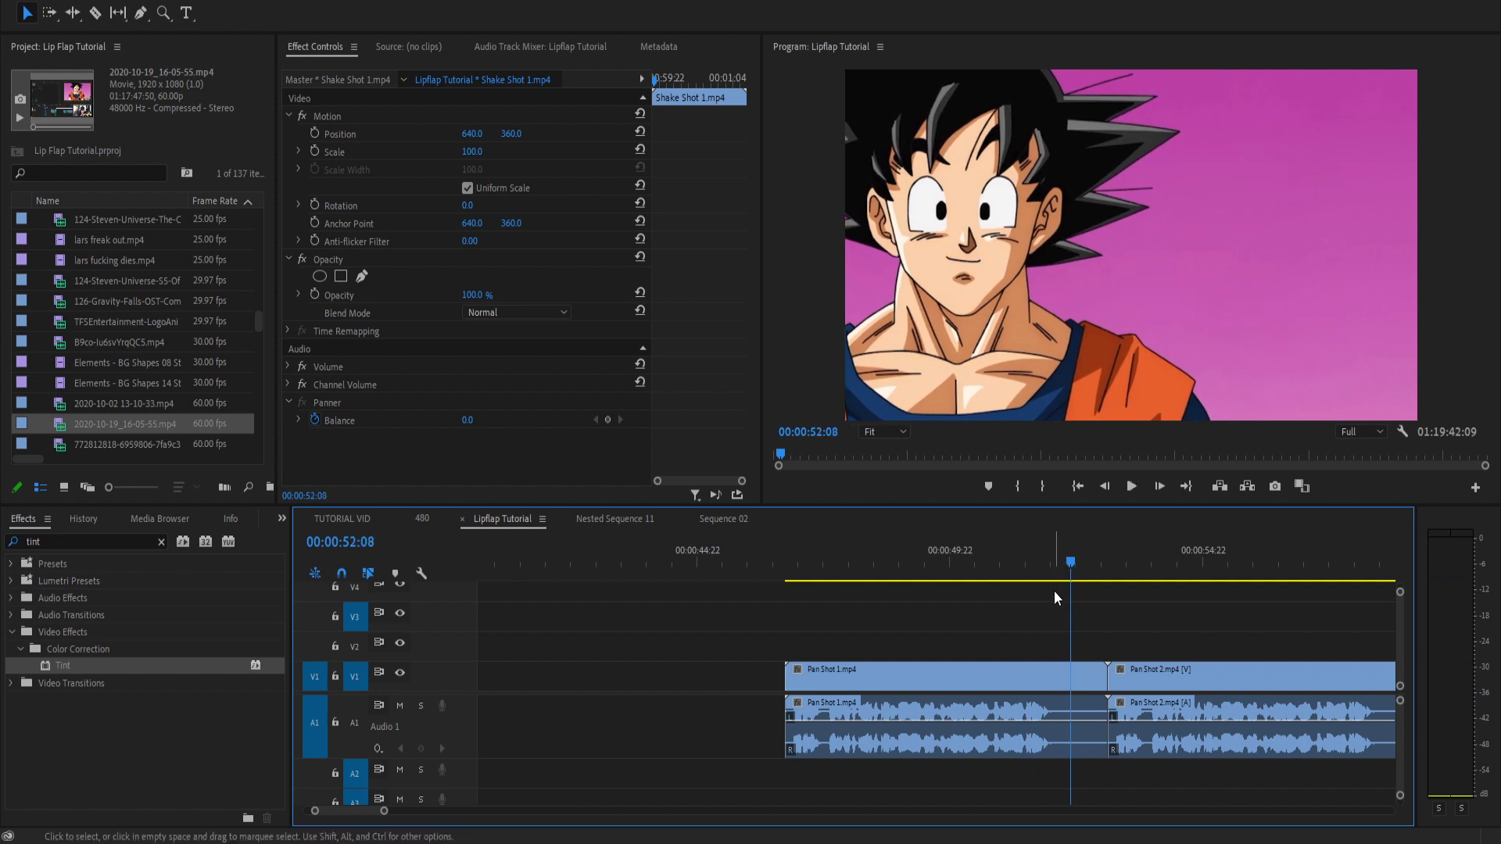
drag(784, 569, 1108, 563)
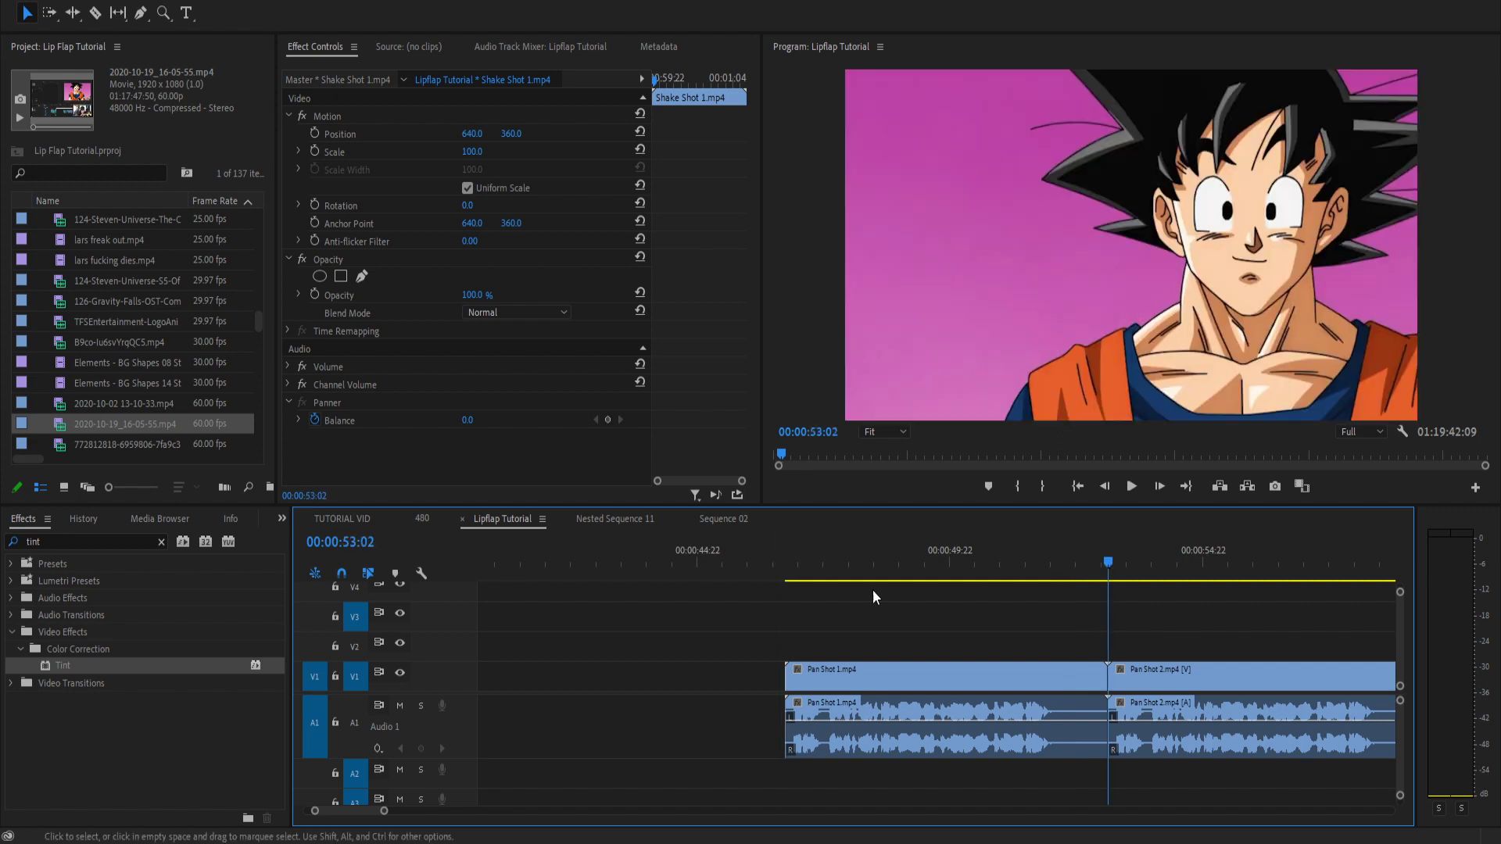
Play Pan Shot 2 from 00:00:53:02 in the maximized program monitor to examine its lip flaps.
scroll(865, 632, down, 3)
scroll(1000, 637, up, 3)
key(equal)
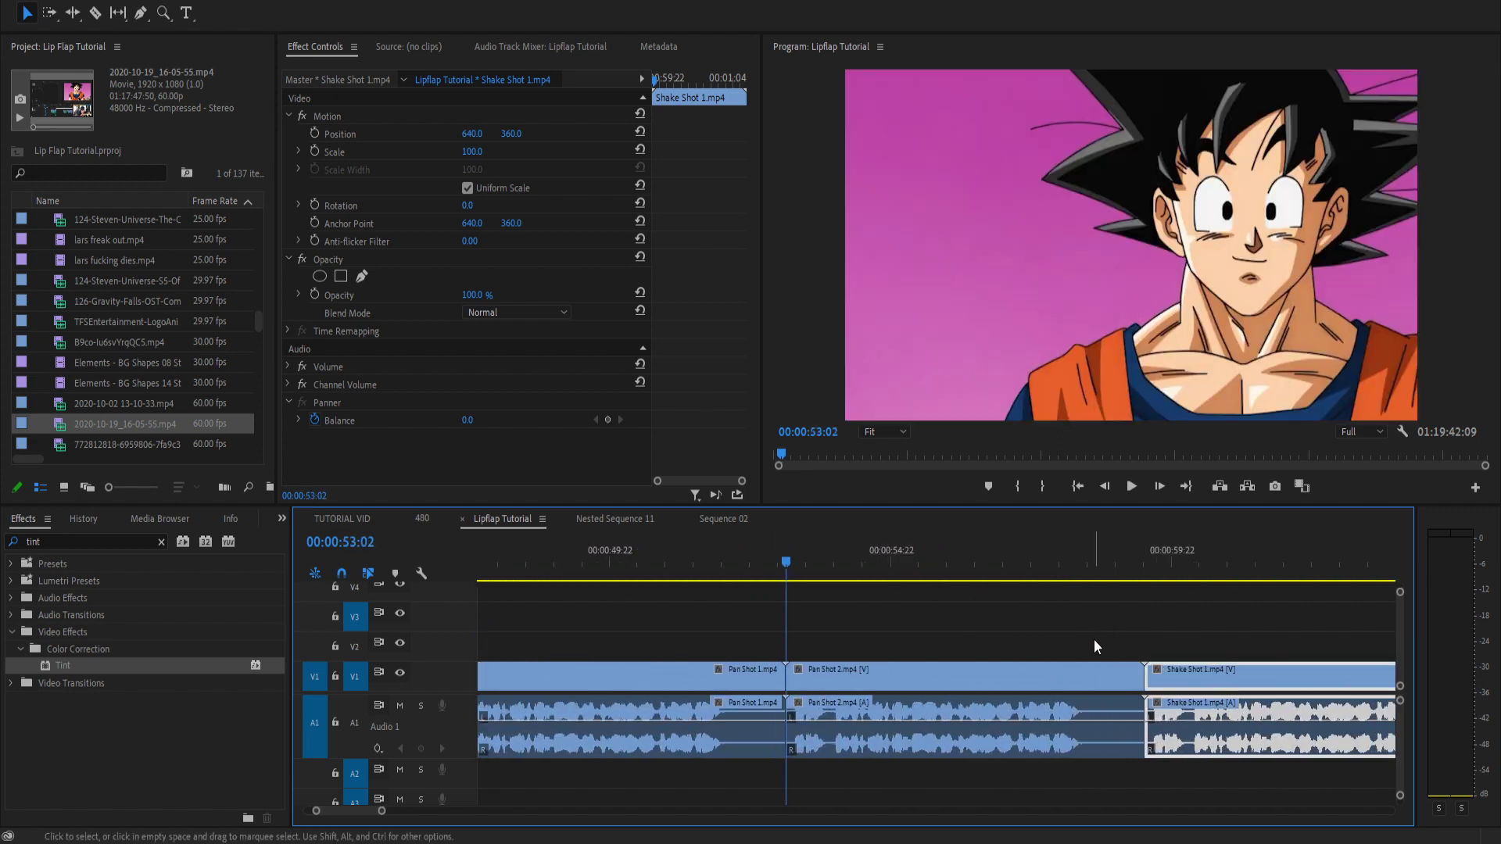
click(1094, 641)
key(grave)
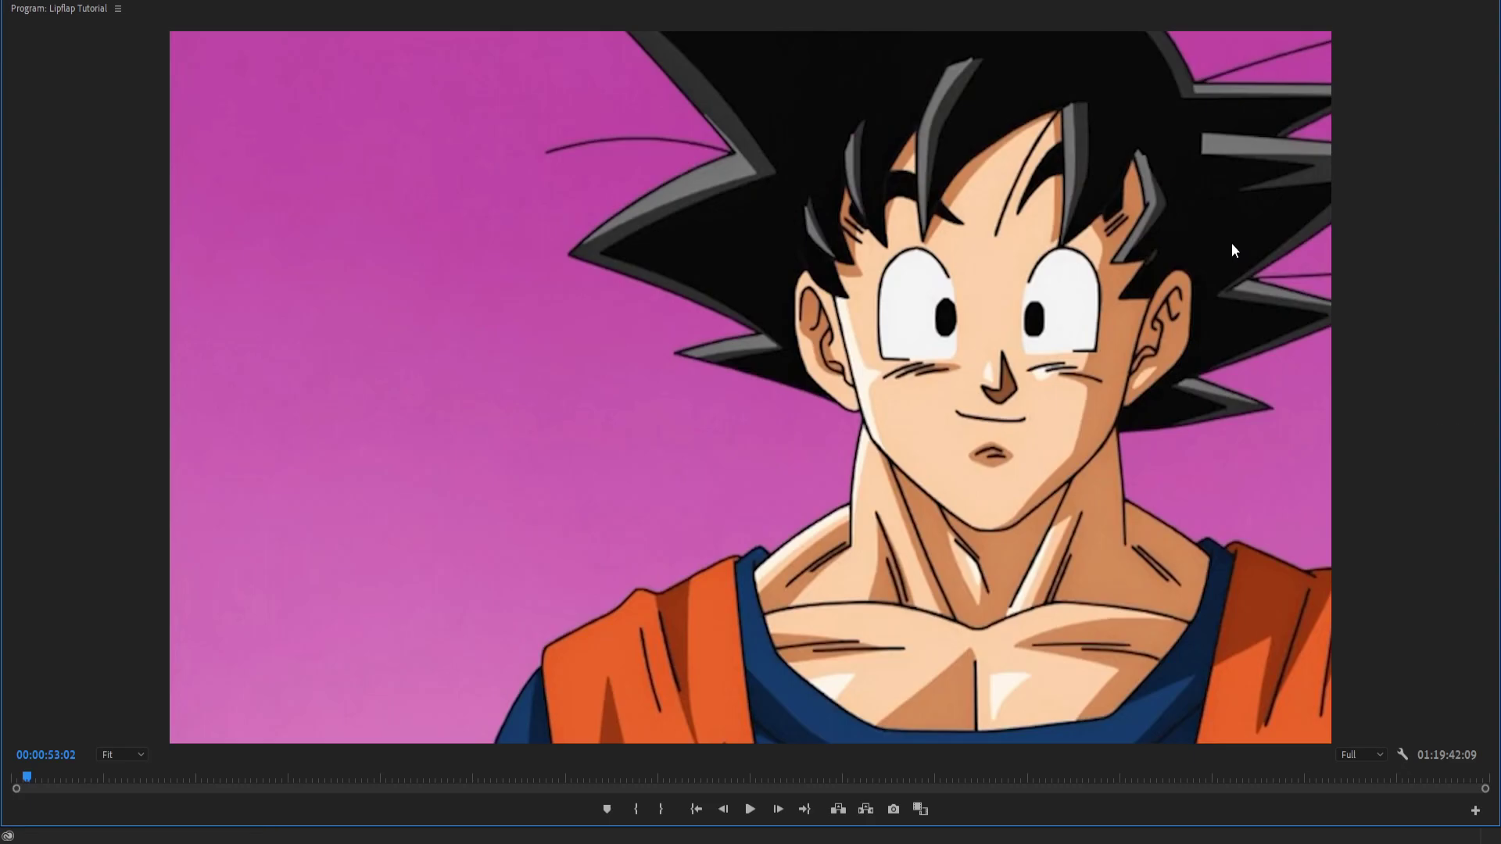
key(space)
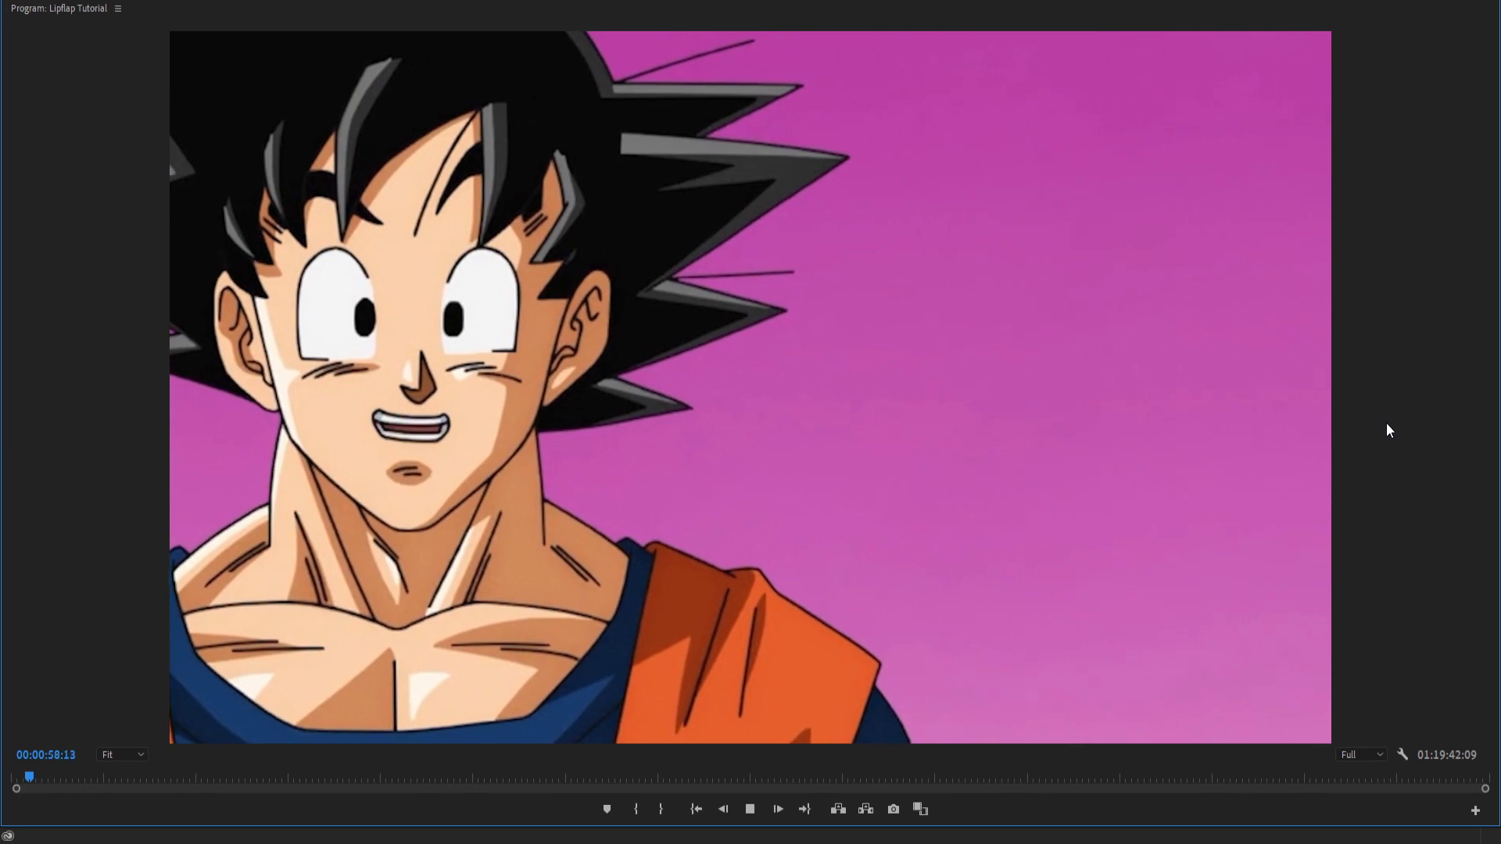
key(space)
key(grave)
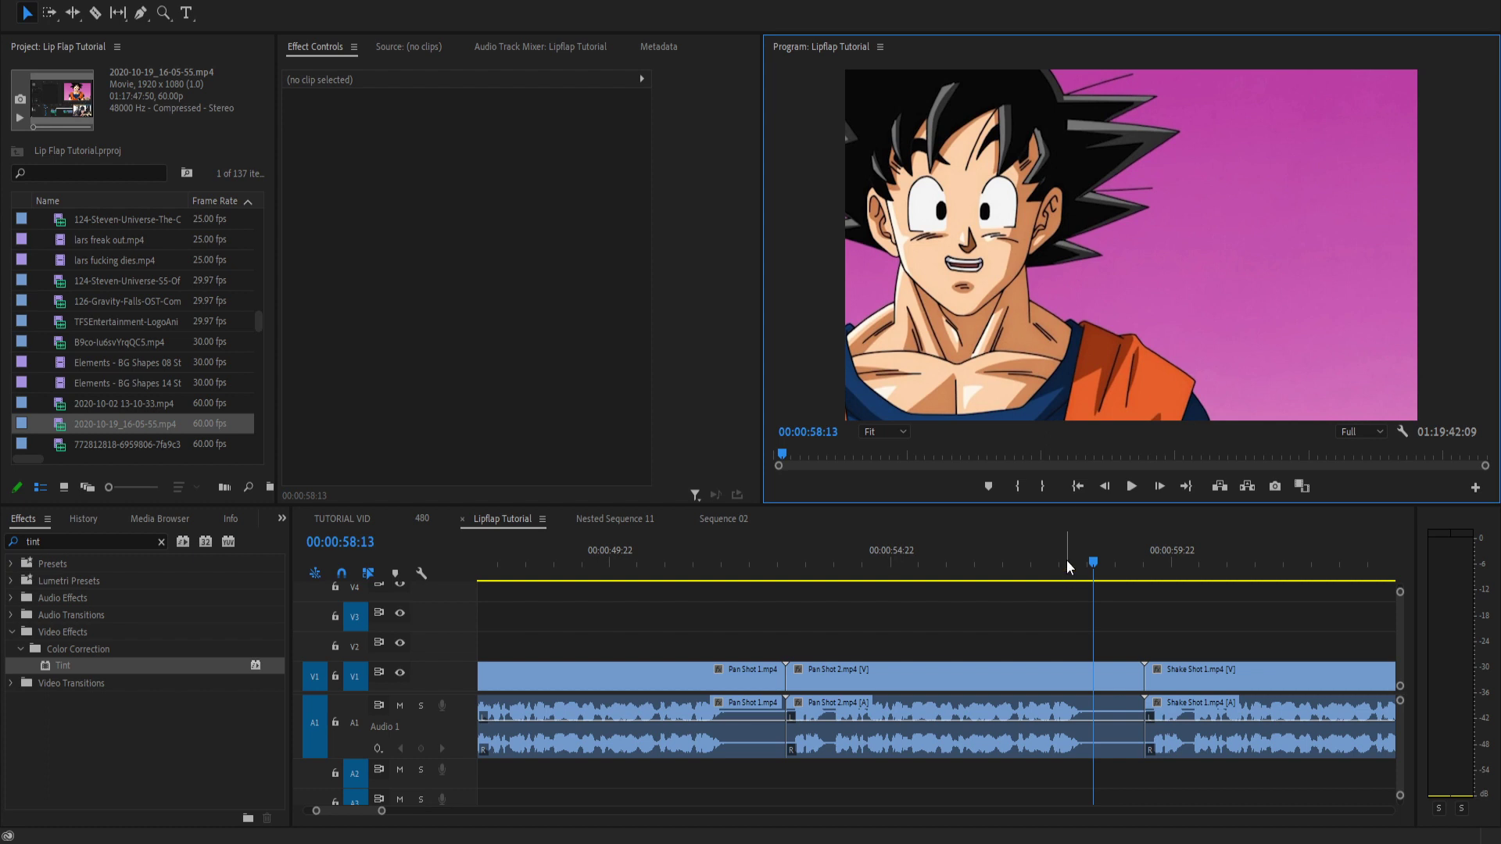
Duplicate the Pan Shot 1 video clip onto V2 directly above the original, starting at 00:00:46:17.
scroll(1126, 645, down, 2)
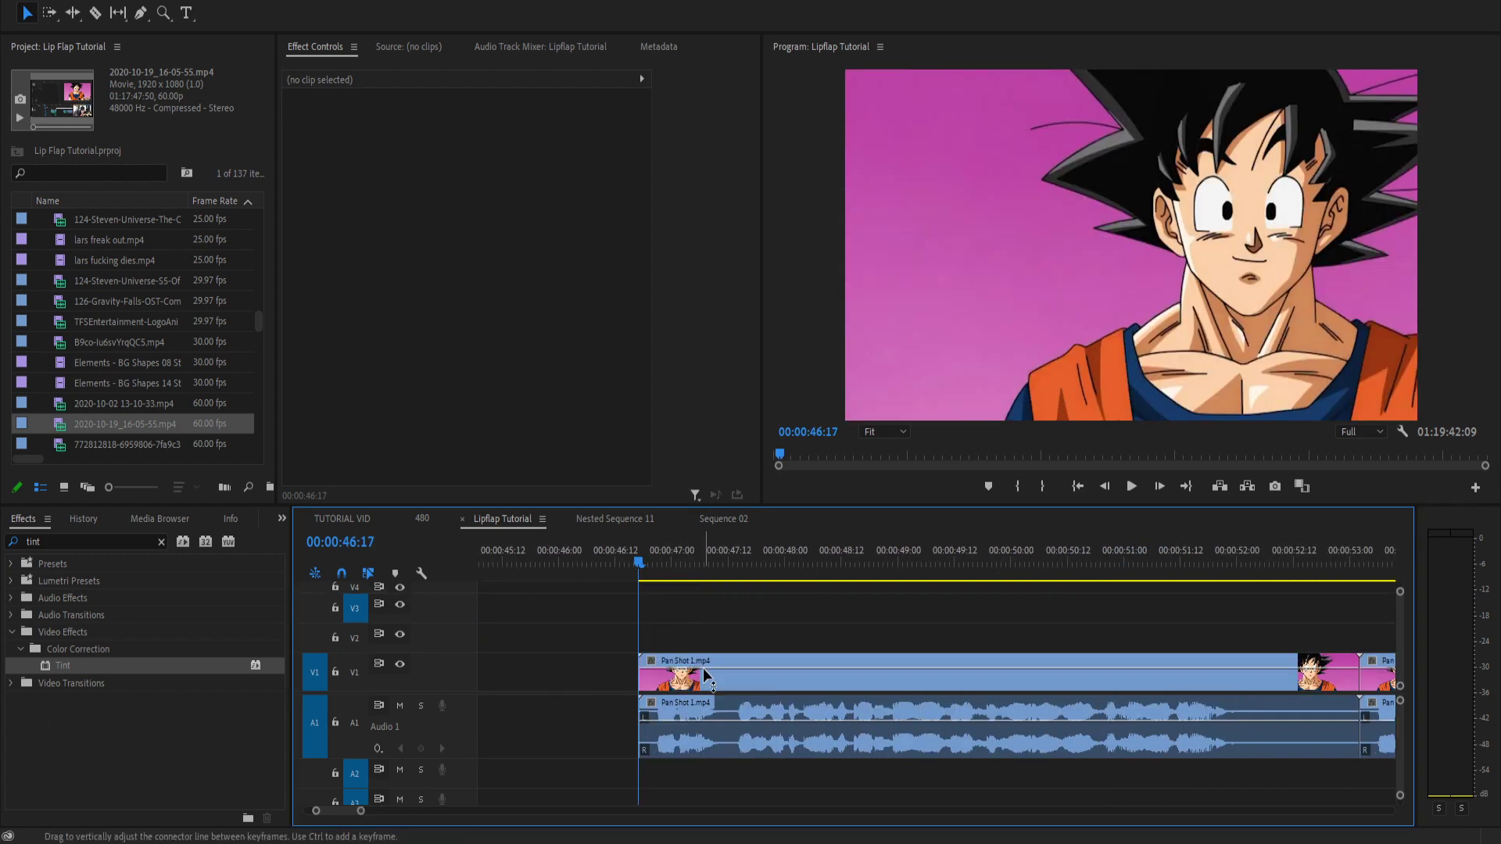
click(703, 680)
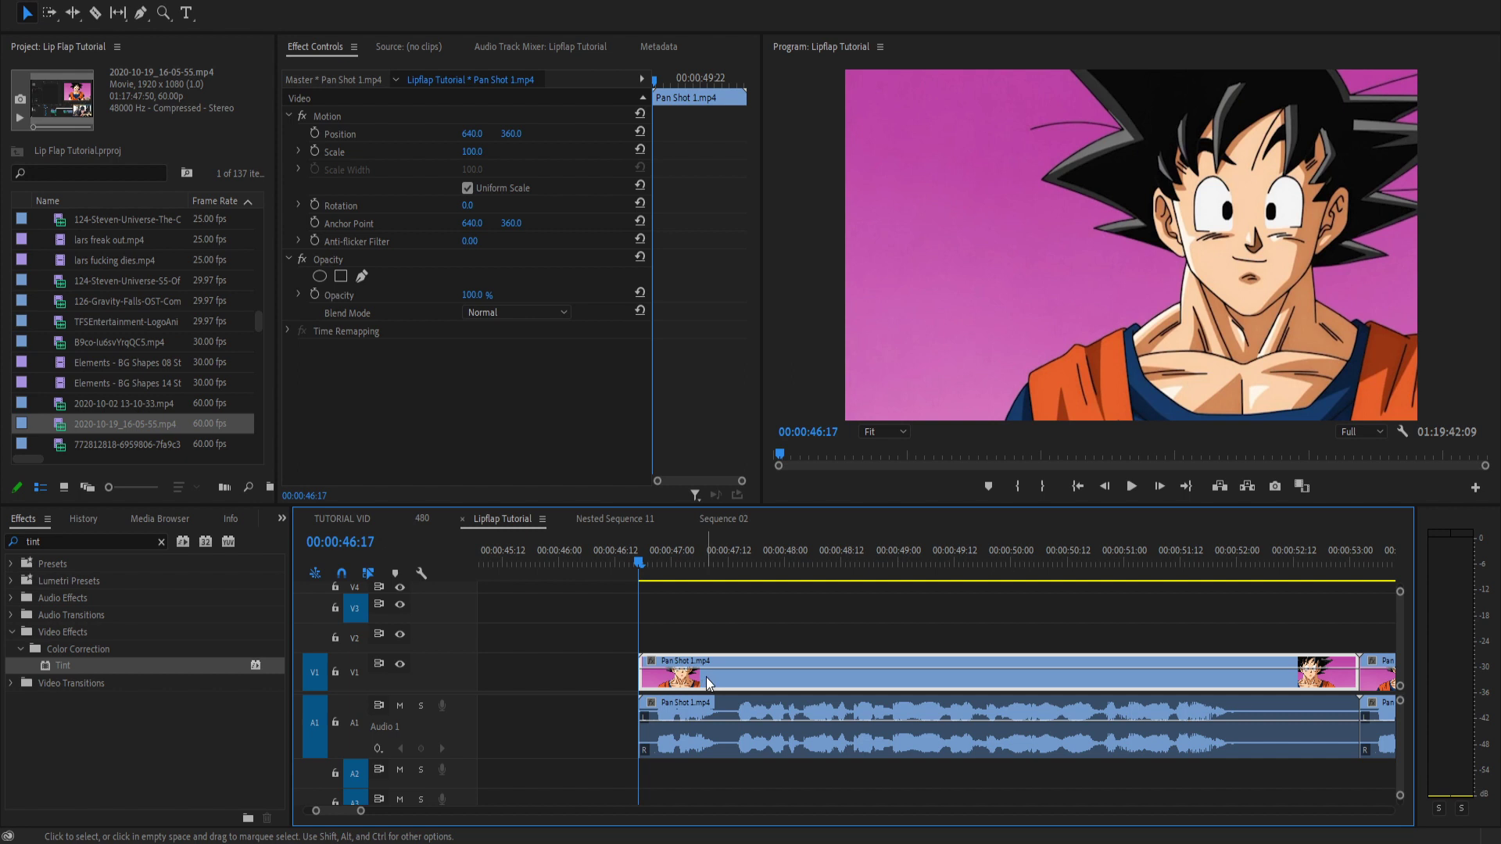
drag(714, 663, 710, 646)
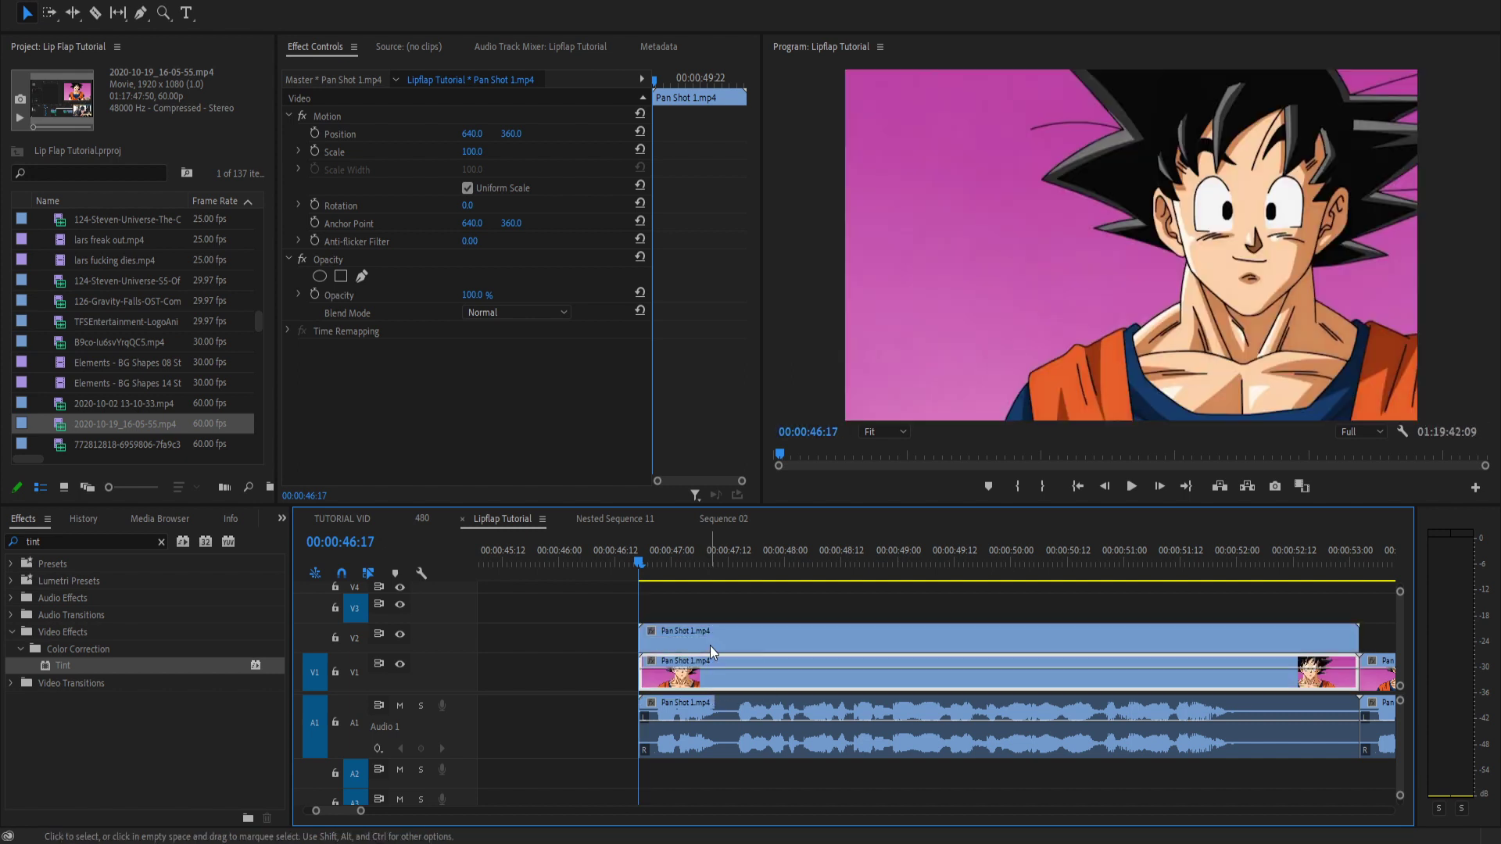
Freeze the V2 copy of Pan Shot 1 on its first frame with Frame Hold Options and scrub to 00:00:51:14.
key(equal)
key(equal)
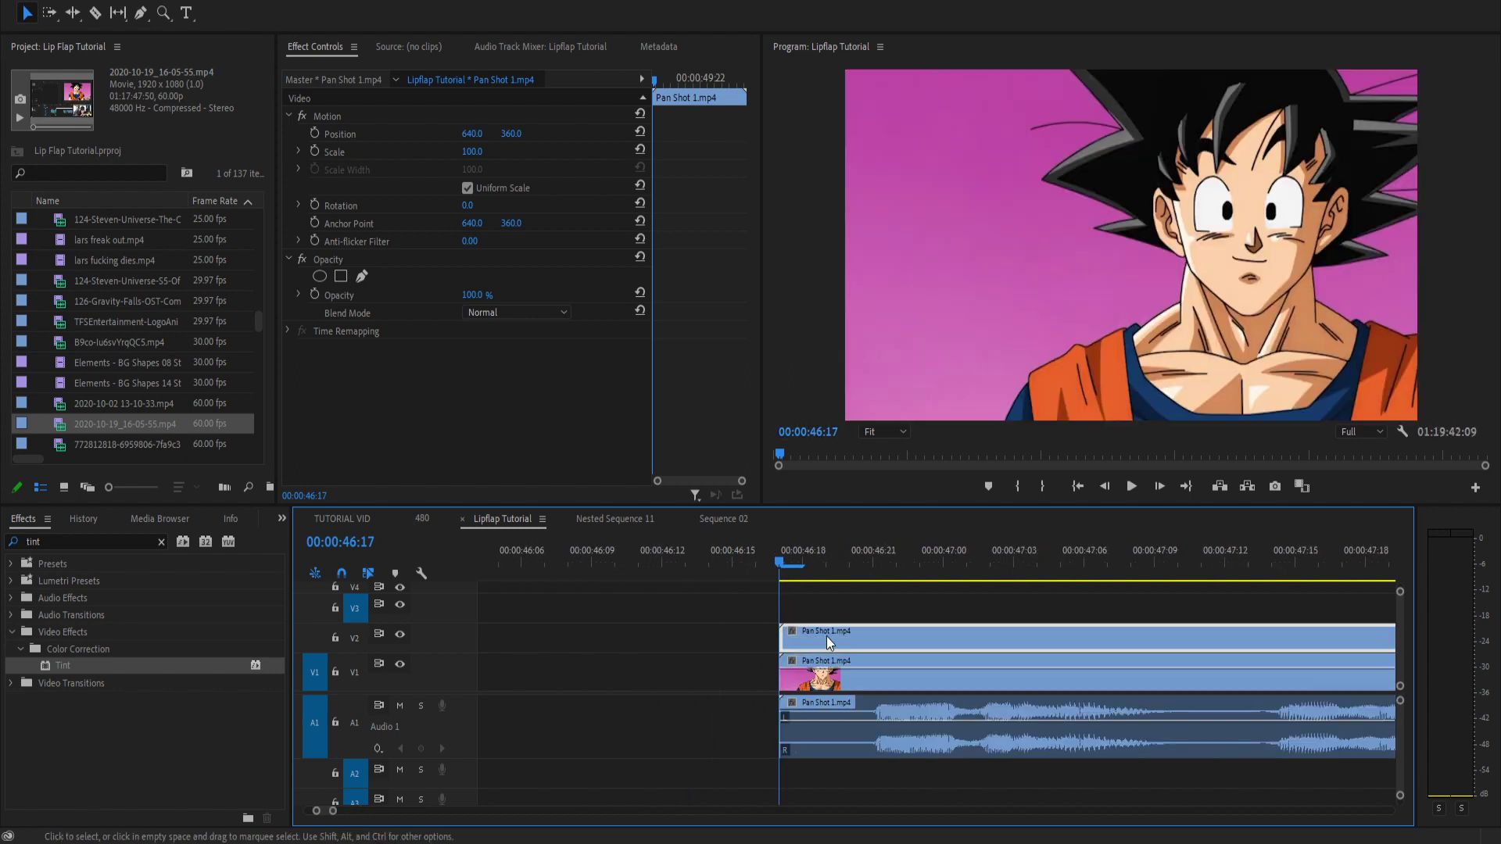
right_click(802, 631)
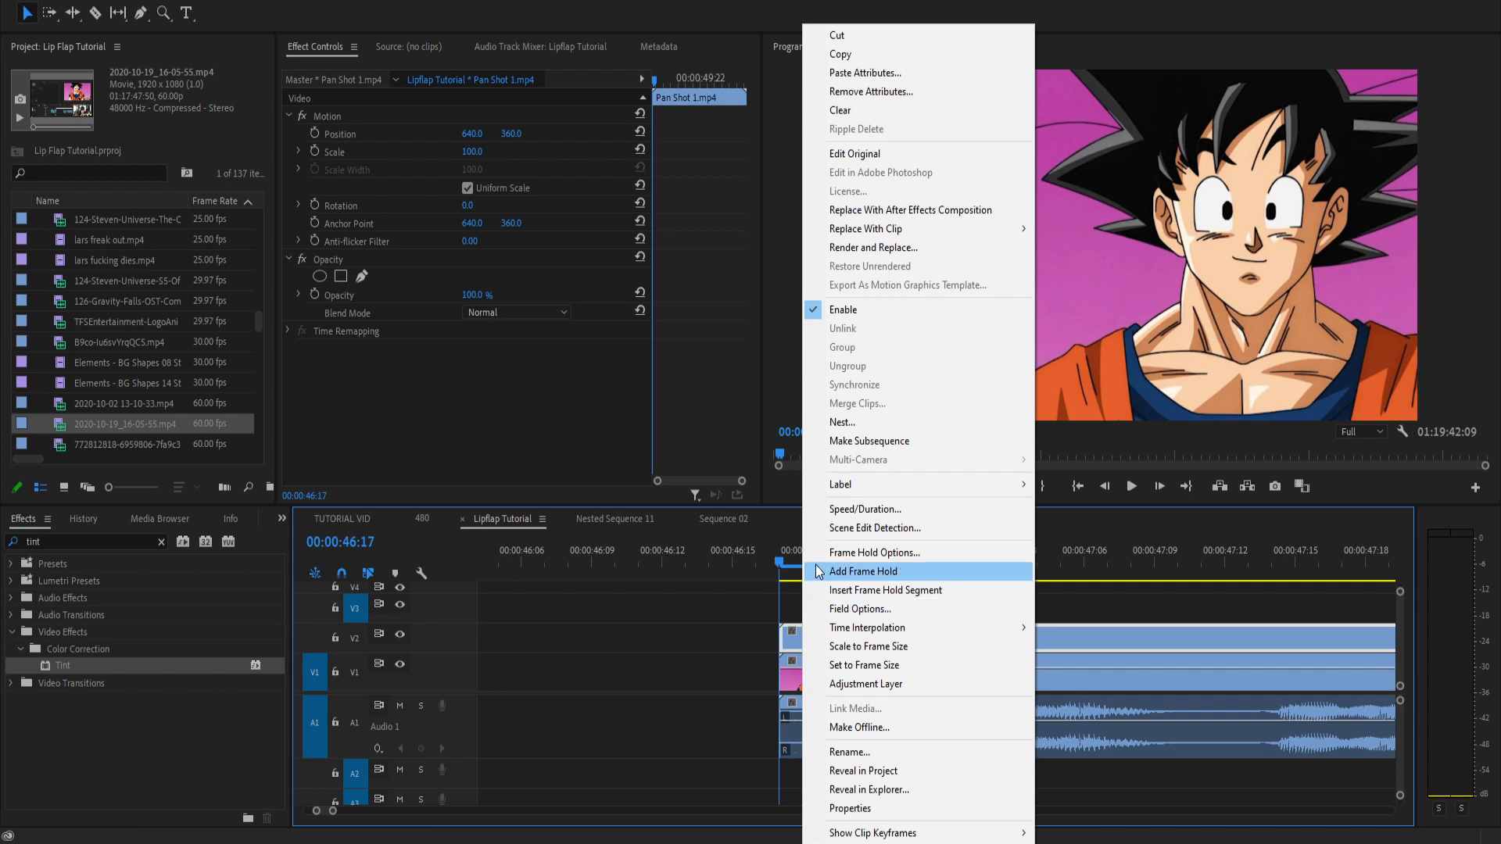
click(837, 553)
click(854, 398)
key(minus)
key(minus)
key(minus)
drag(687, 547, 970, 552)
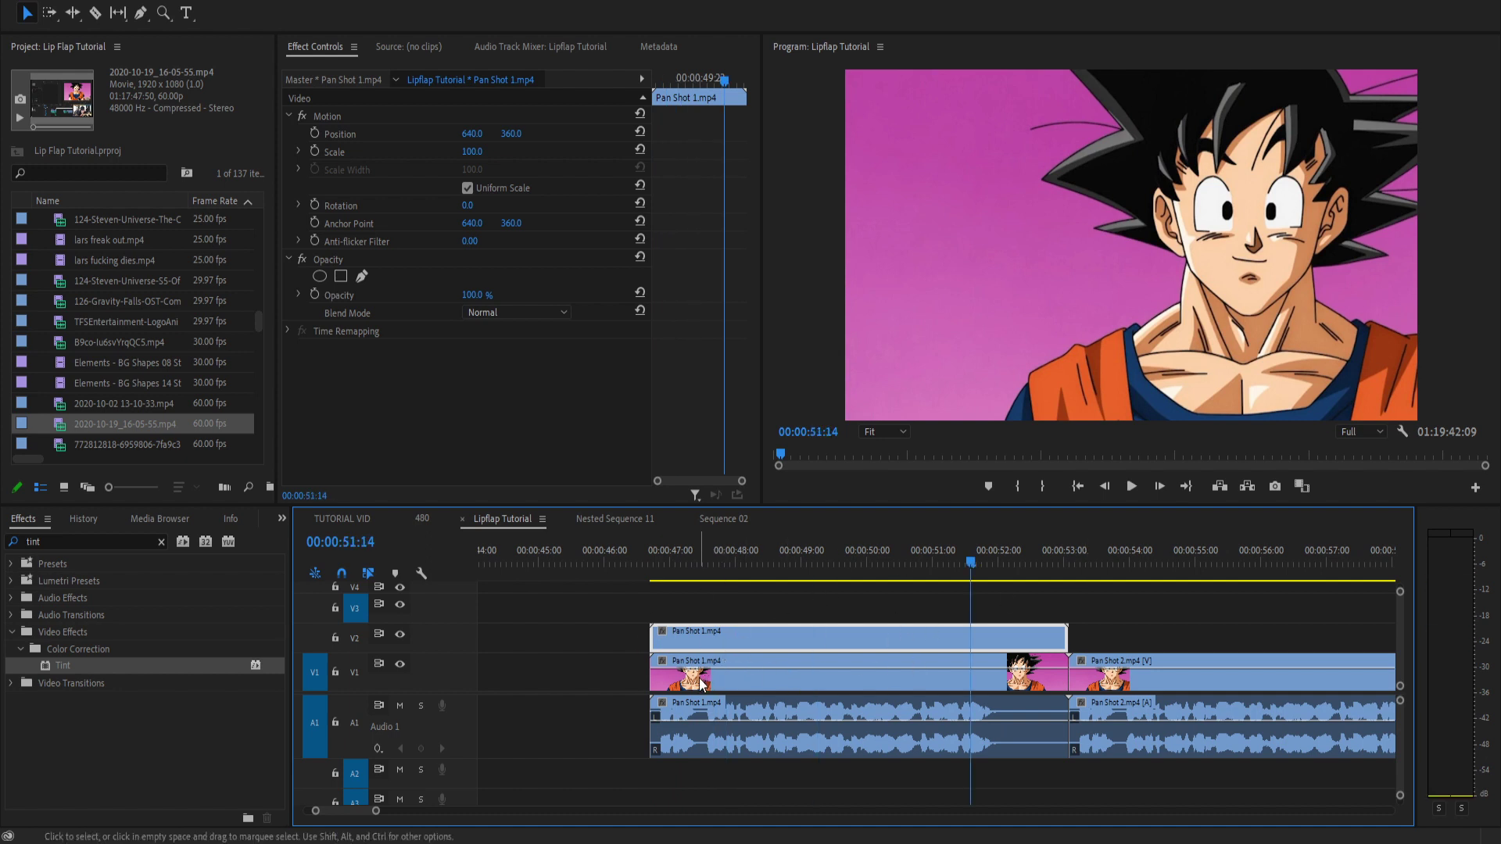
At 00:00:46:17, draw a closed freehand opacity mask around the nose, mouth and chin on the frozen V2 clip.
click(650, 583)
click(650, 556)
click(654, 560)
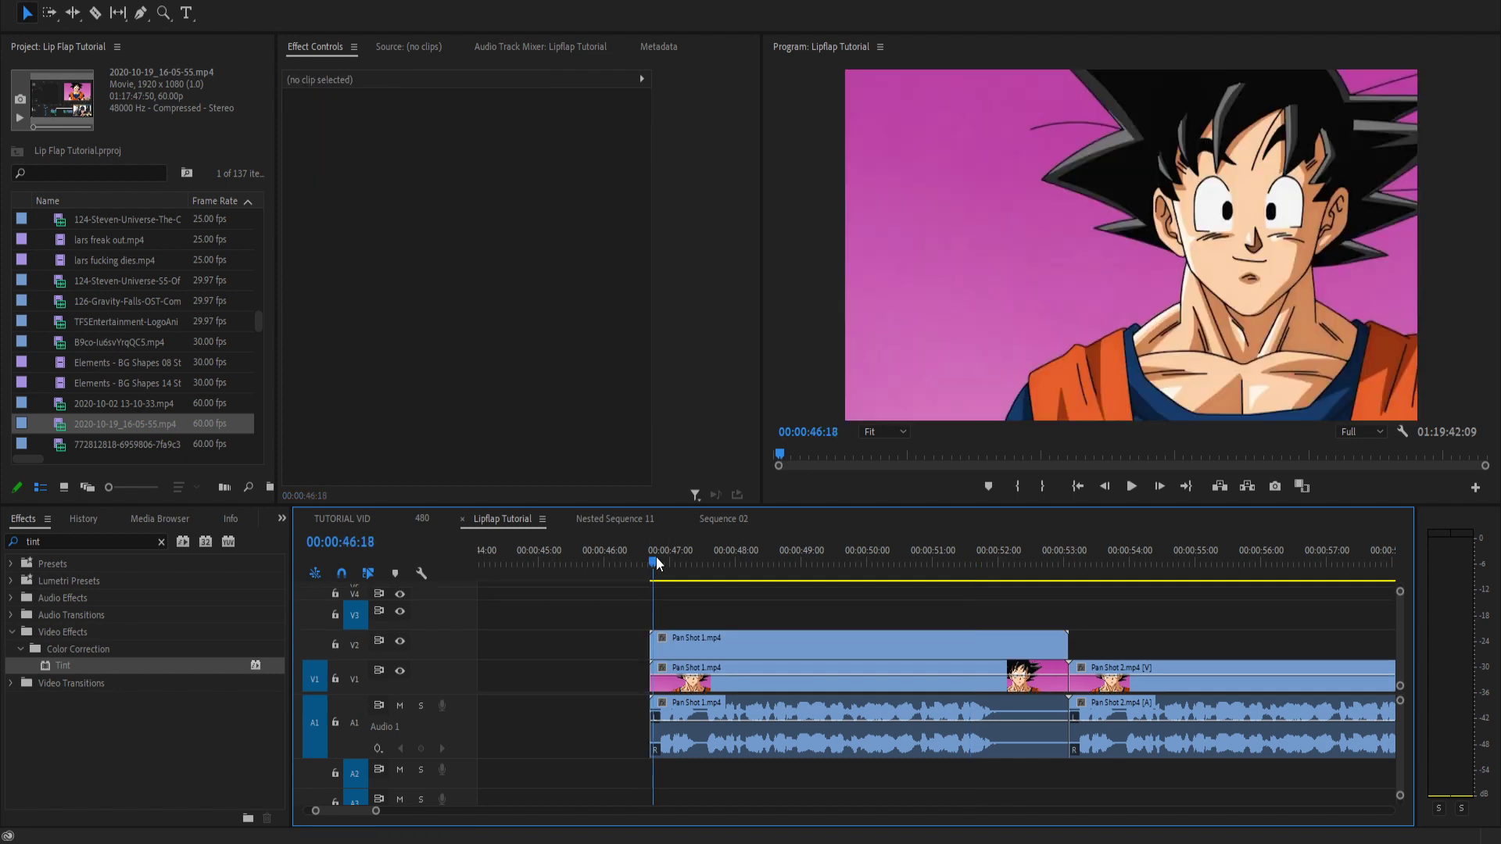
click(703, 645)
click(366, 295)
click(1259, 215)
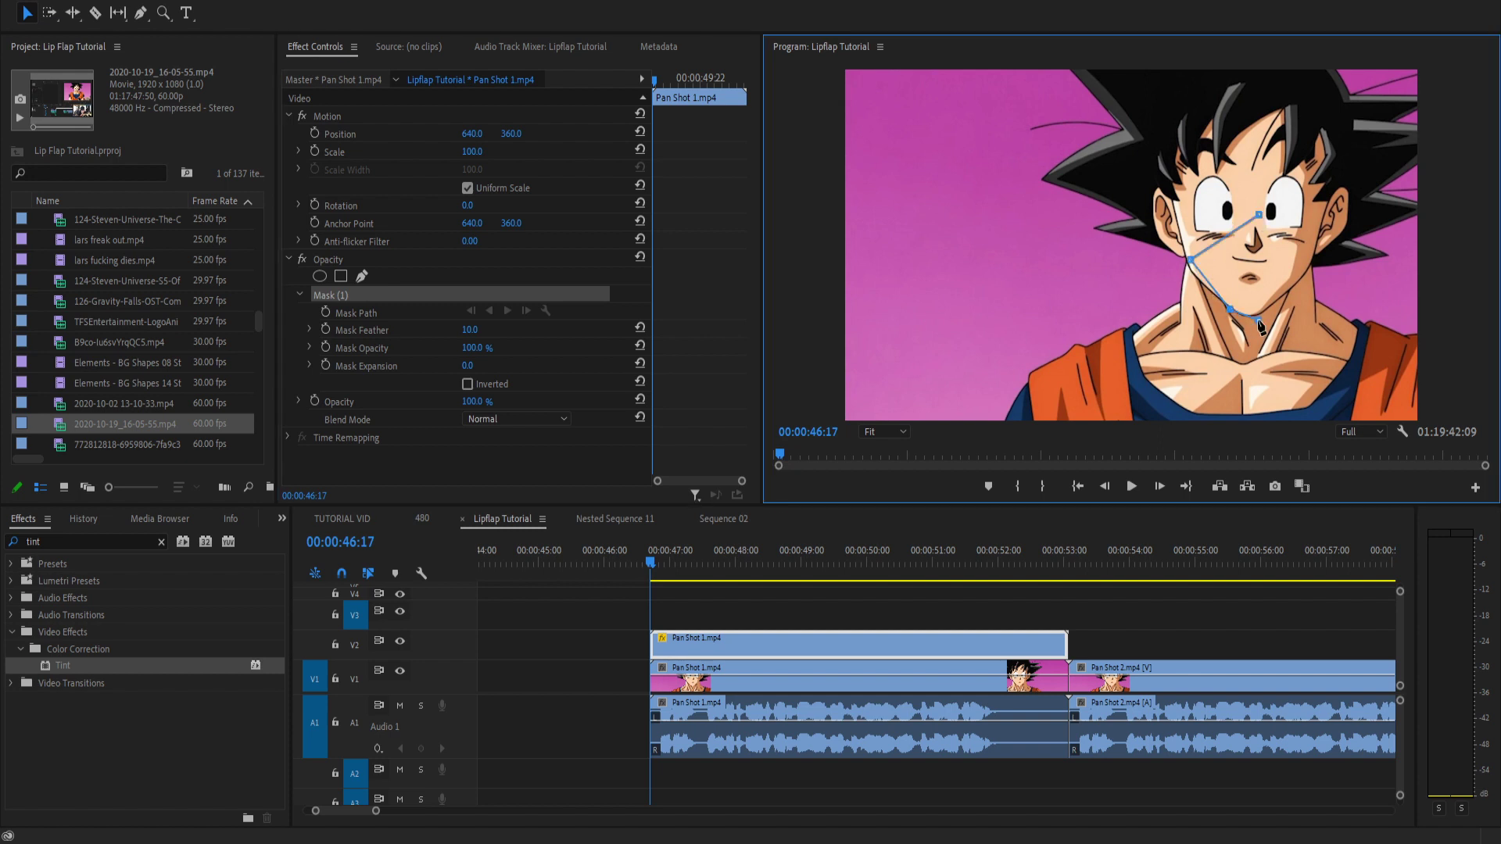
click(1300, 264)
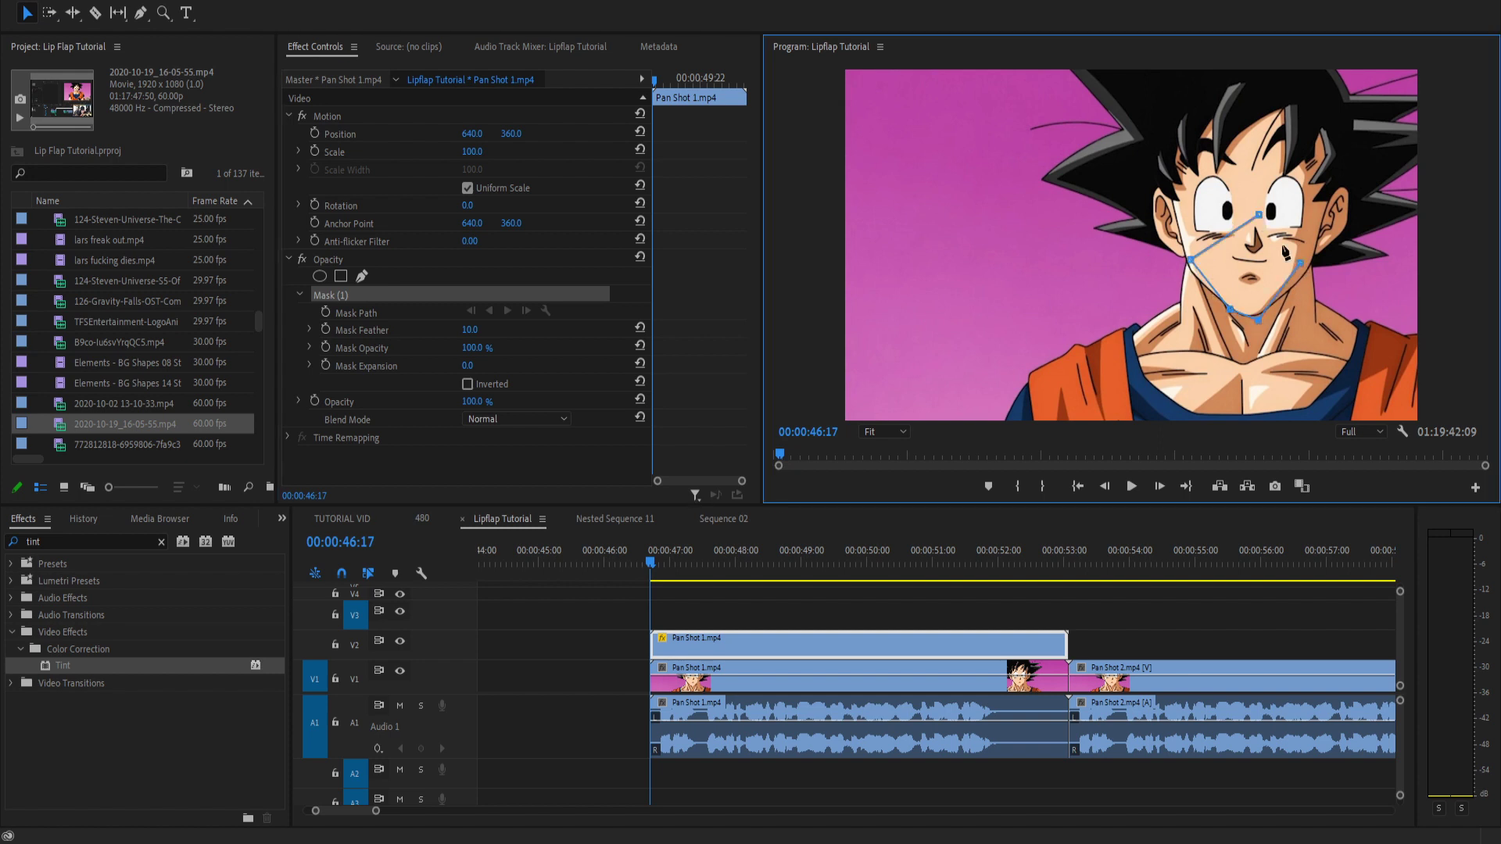
click(1259, 215)
Mute the Audio 1 track and play from 00:00:46:17 to 00:00:49:05 to check the masked mouth against the pan.
scroll(697, 646, up, 2)
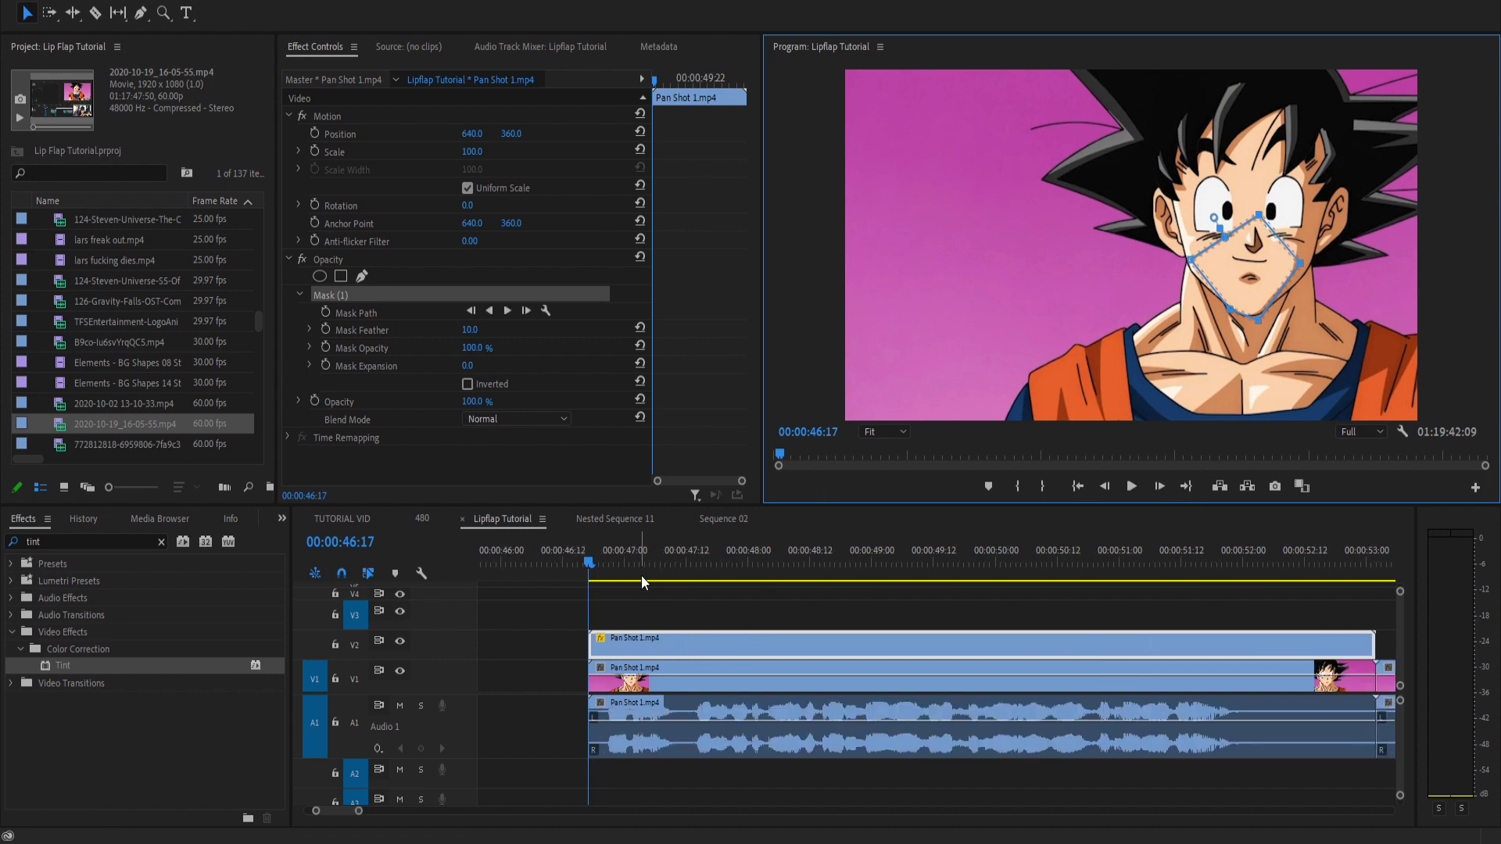
click(399, 706)
key(space)
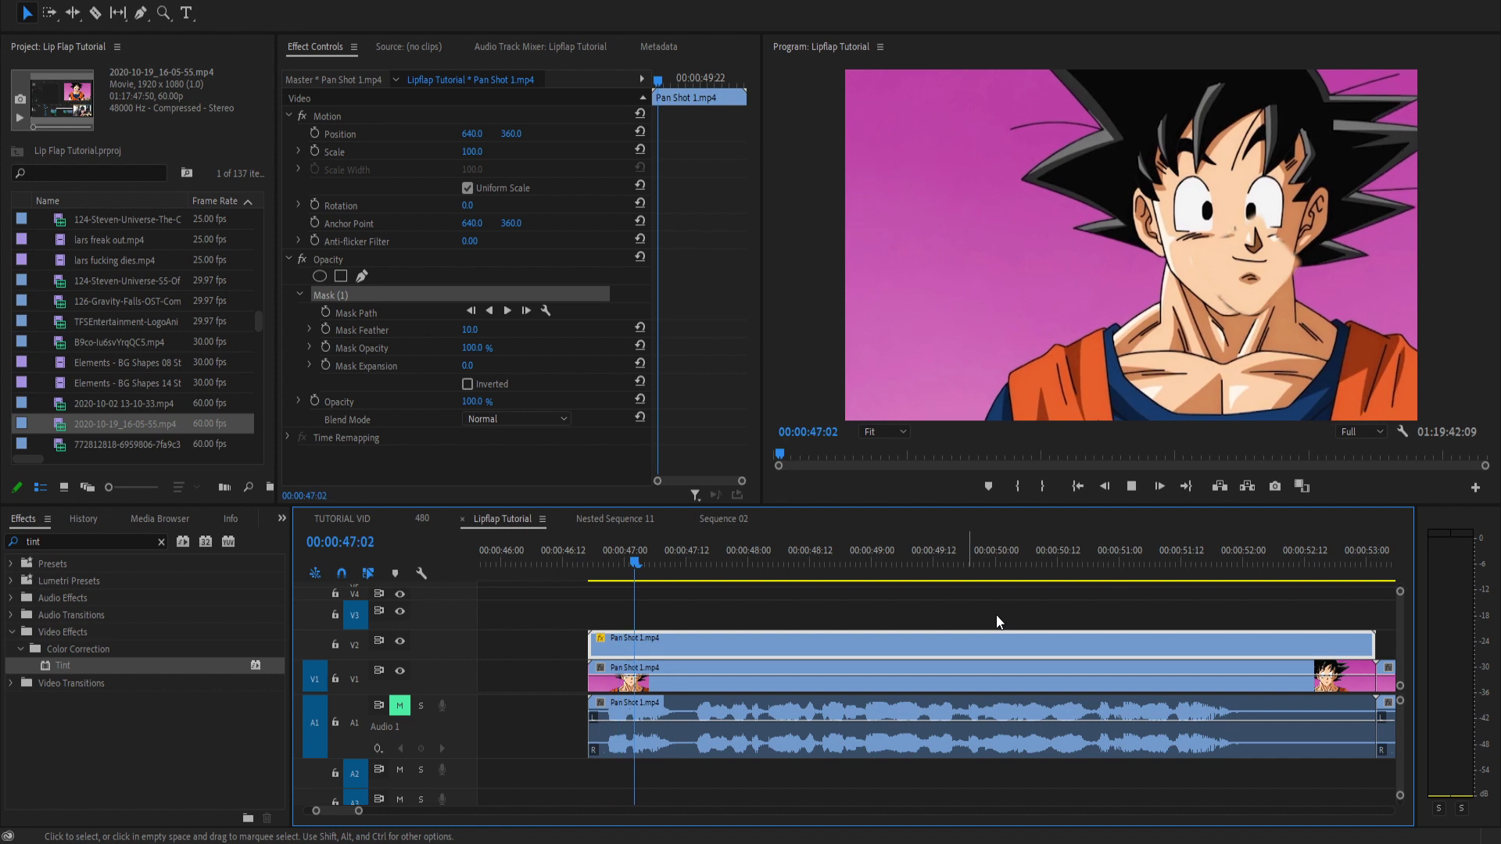
key(space)
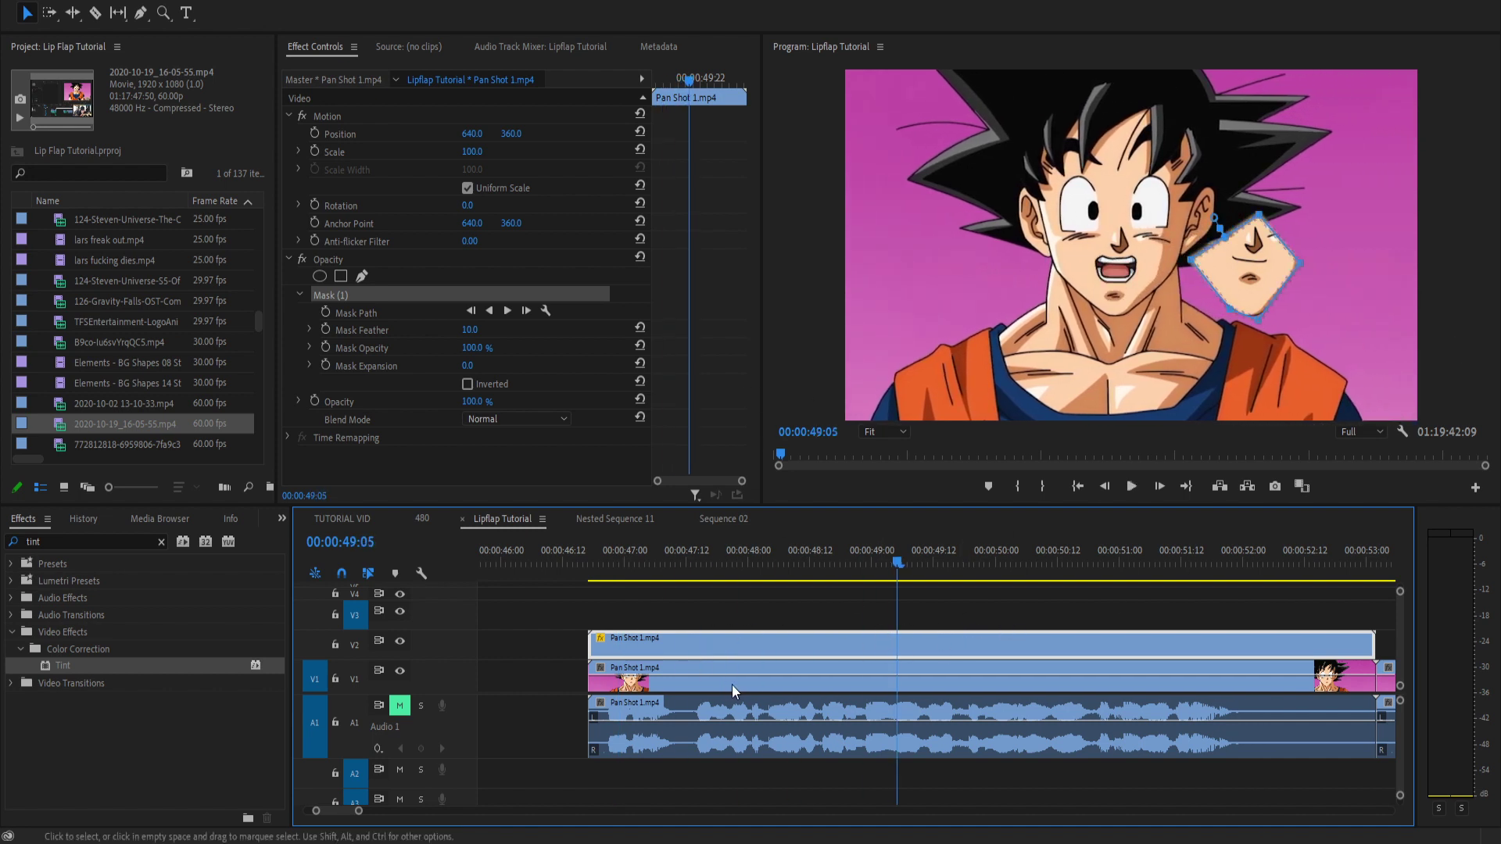
Duplicate the V1 Pan Shot 1 clip onto V3 and cut the copy at 00:00:46:20, 00:00:46:21, 00:00:46:23 and 00:00:47:00.
drag(734, 685, 735, 616)
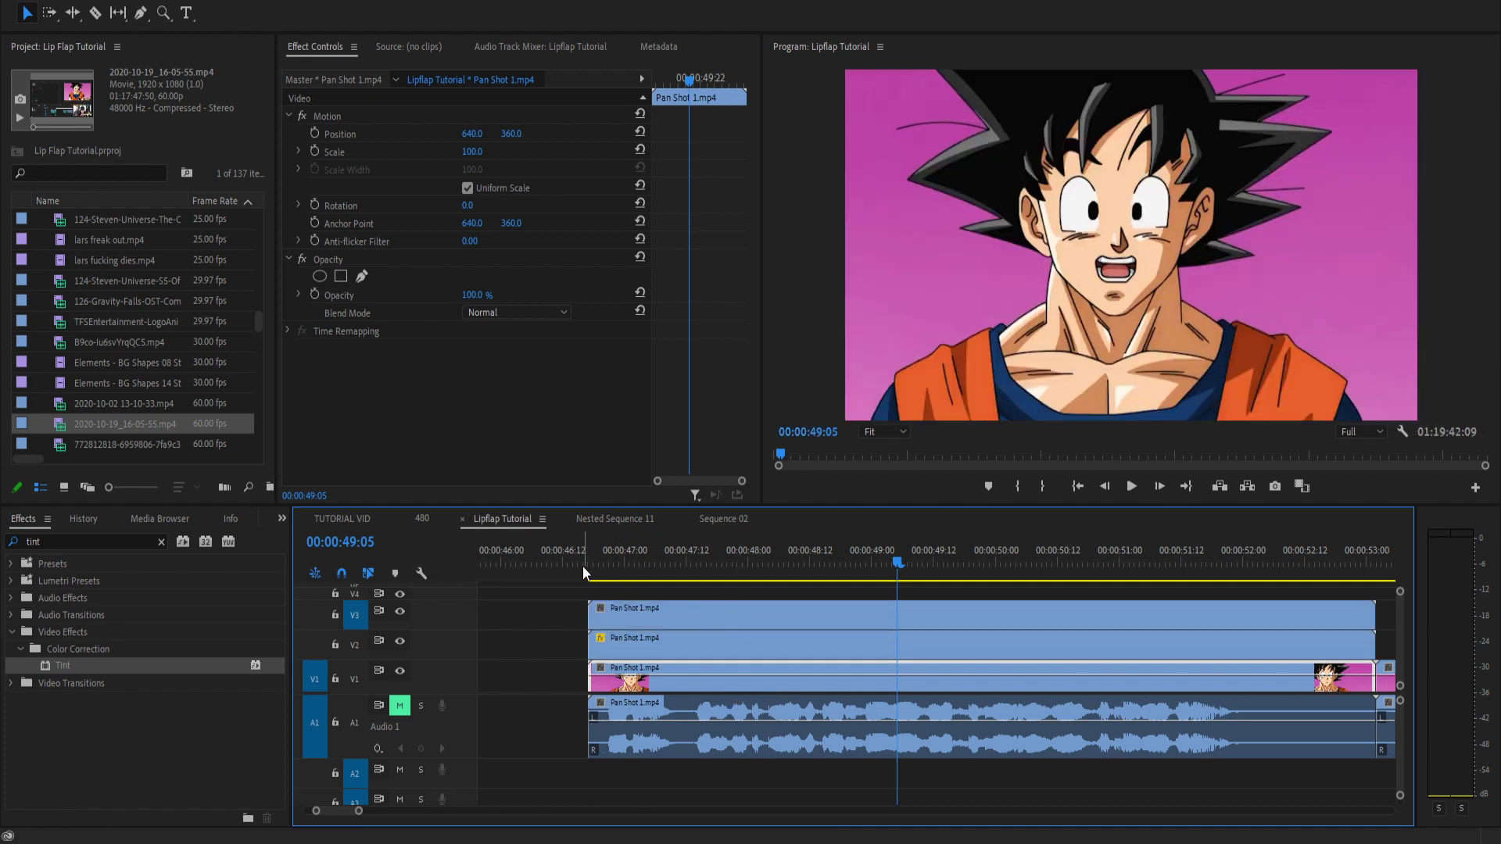
click(583, 563)
scroll(589, 586, up, 3)
drag(629, 558, 720, 563)
key(c)
click(653, 618)
click(677, 618)
click(725, 618)
click(747, 617)
Delete the surplus V3 pieces, keeping only the single-frame mouth pieces at 00:00:46:20 and 00:00:46:23.
key(v)
click(757, 616)
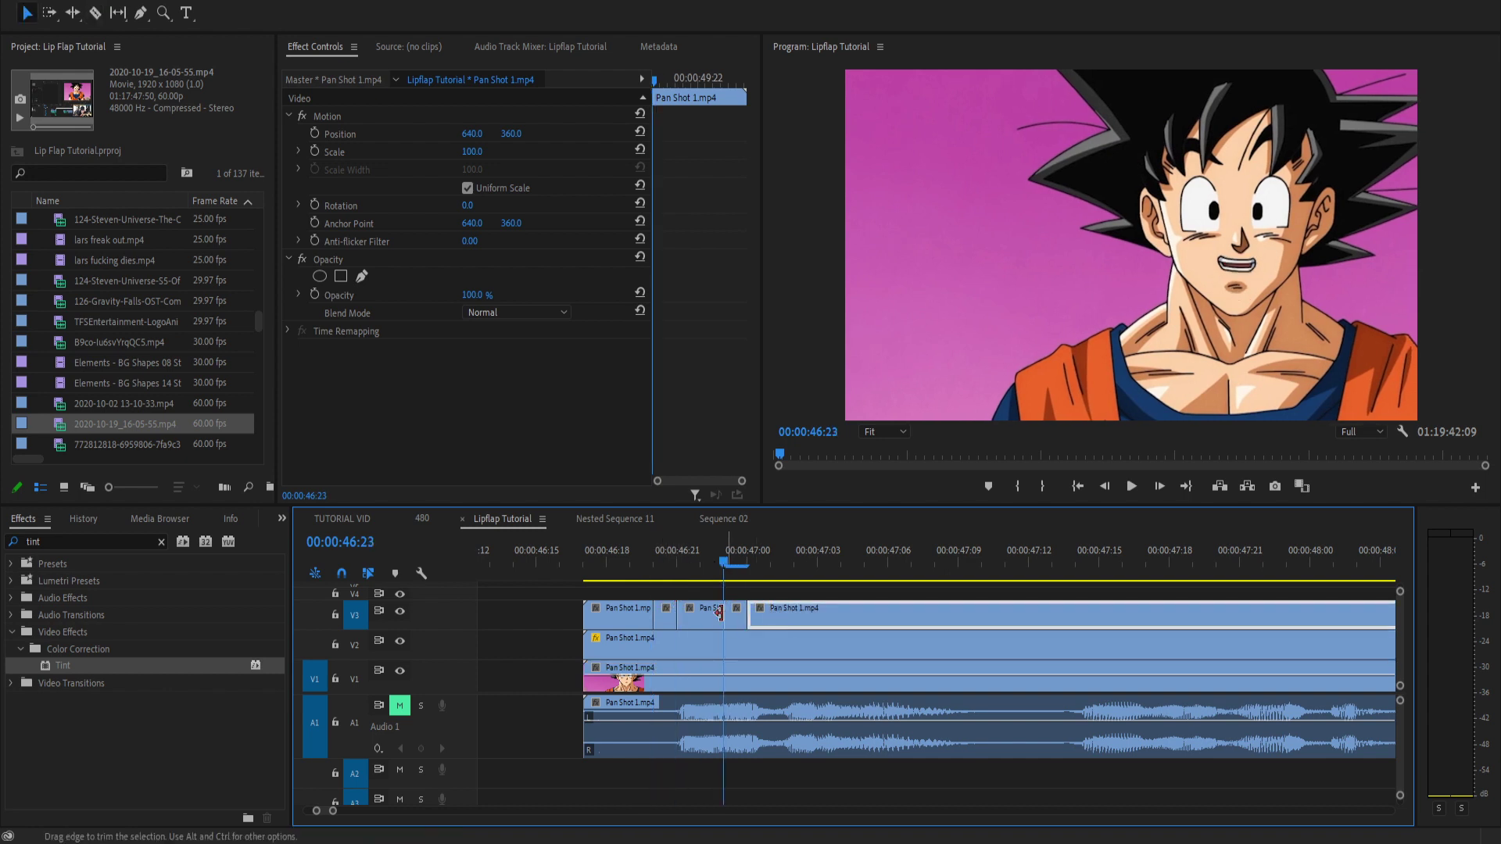
shift+click(688, 614)
key(Delete)
Move the open-mouth frame on V3 from 00:00:46:20 to the start of the shot at 00:00:46:17.
click(661, 560)
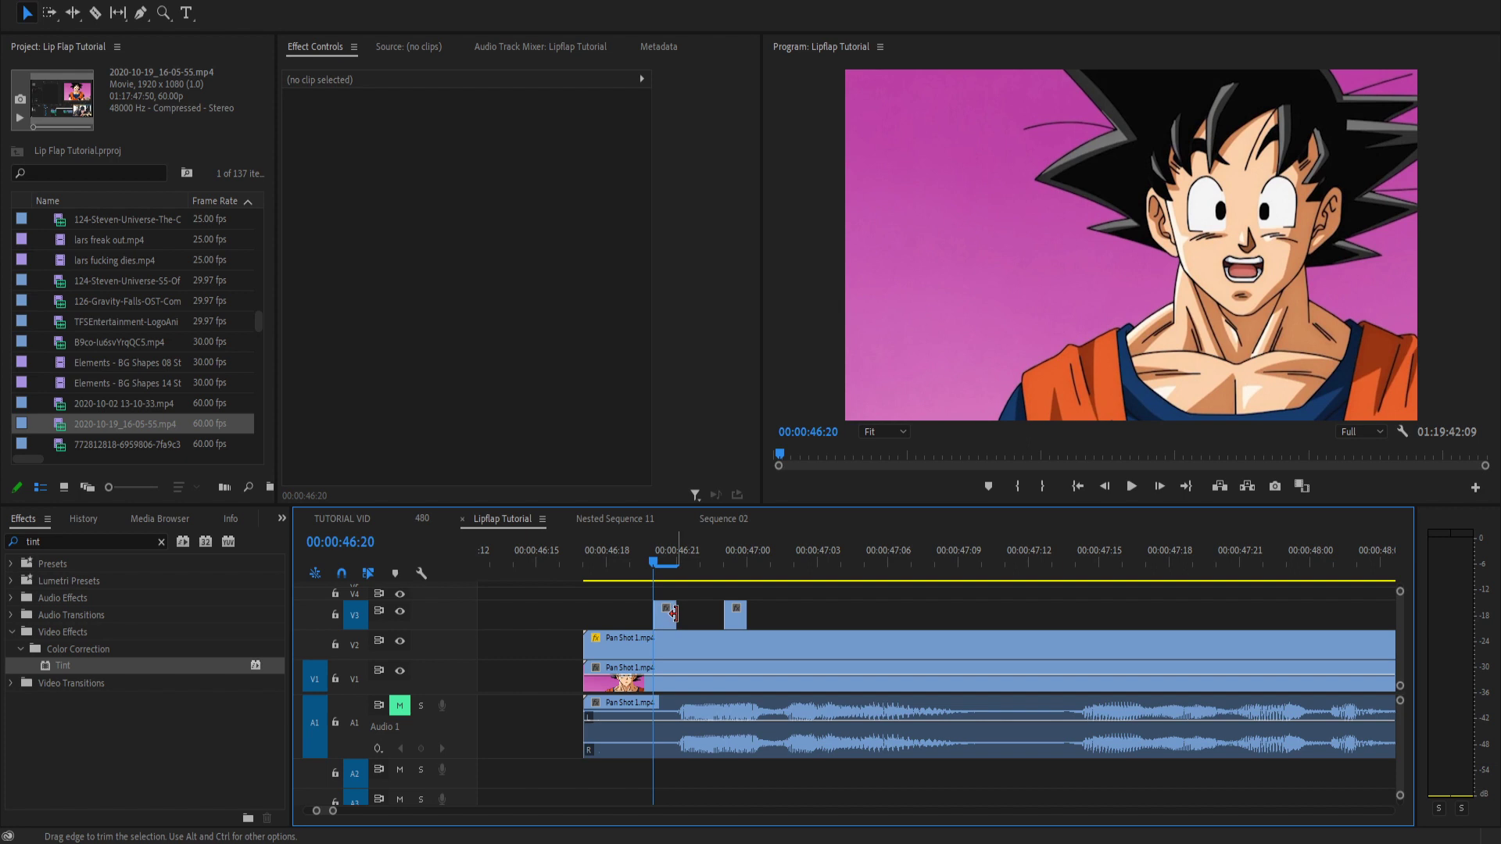
click(663, 616)
drag(639, 623, 595, 617)
key(Up)
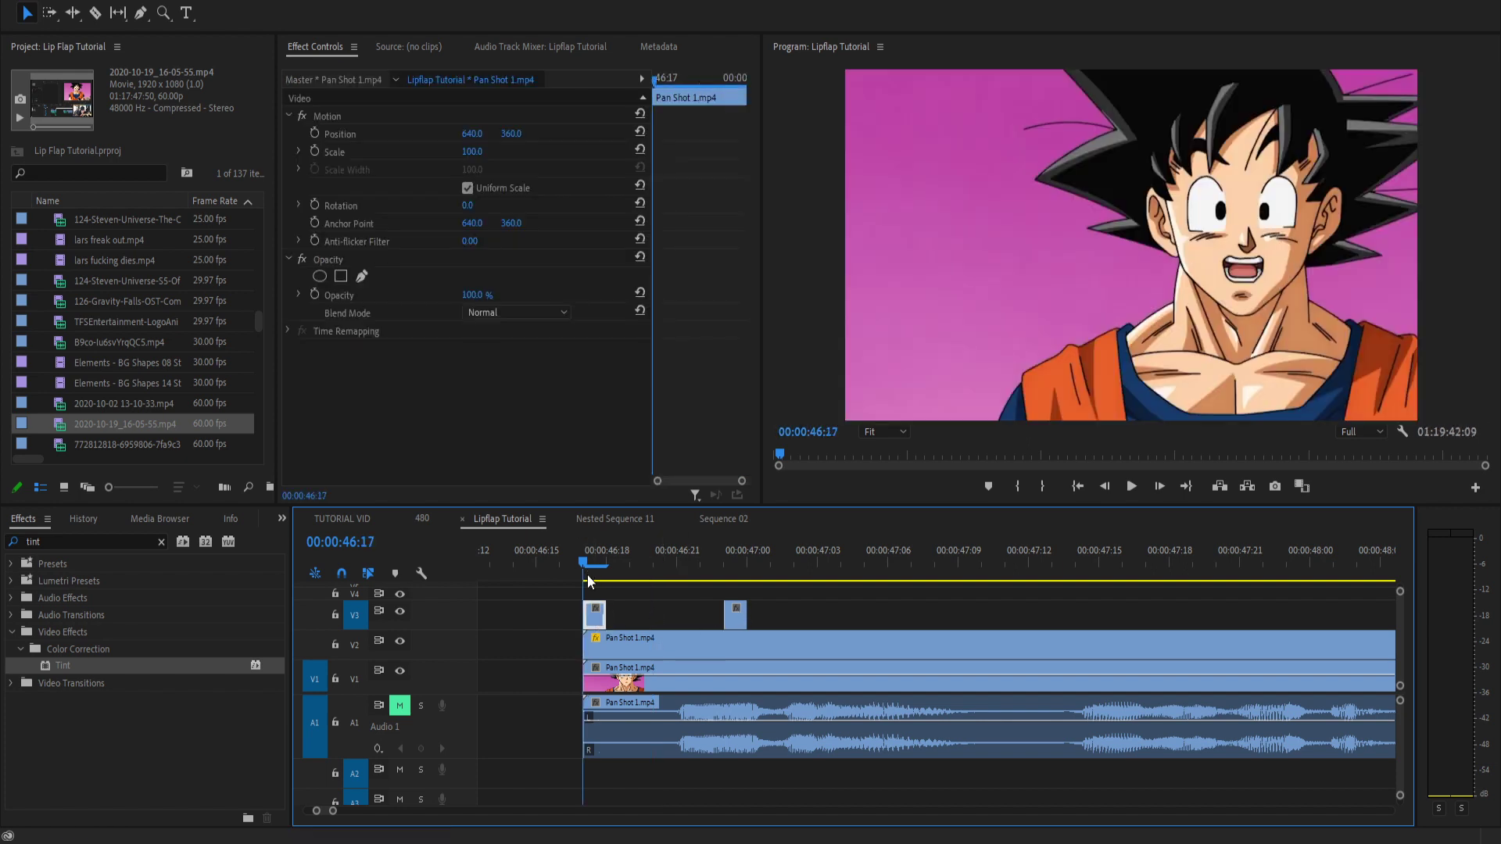
Copy the Opacity effect with its mask from the V2 clip to the open-mouth frame on V3.
click(680, 645)
click(344, 261)
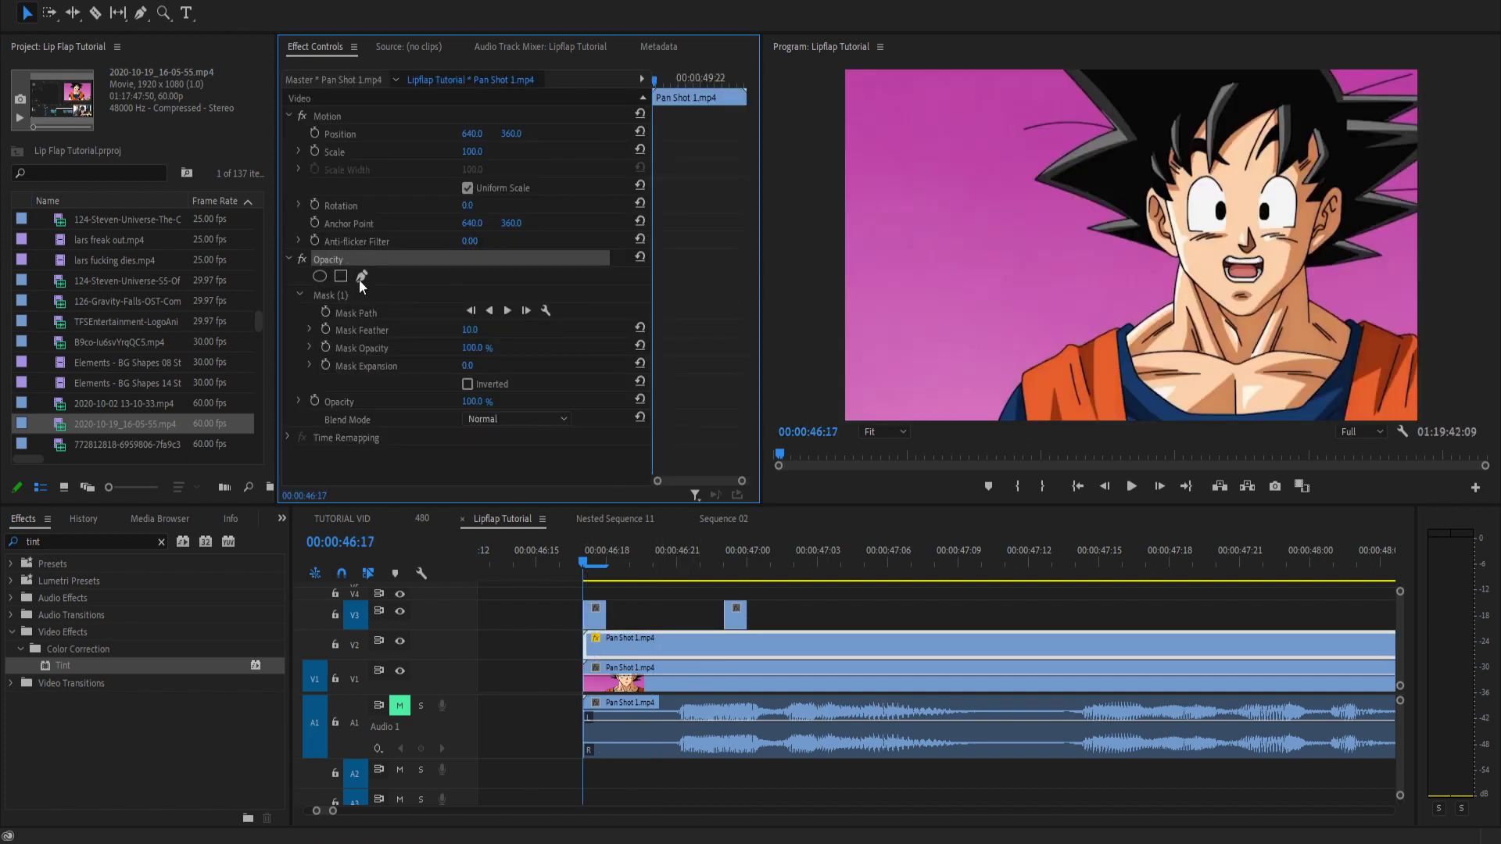
click(593, 614)
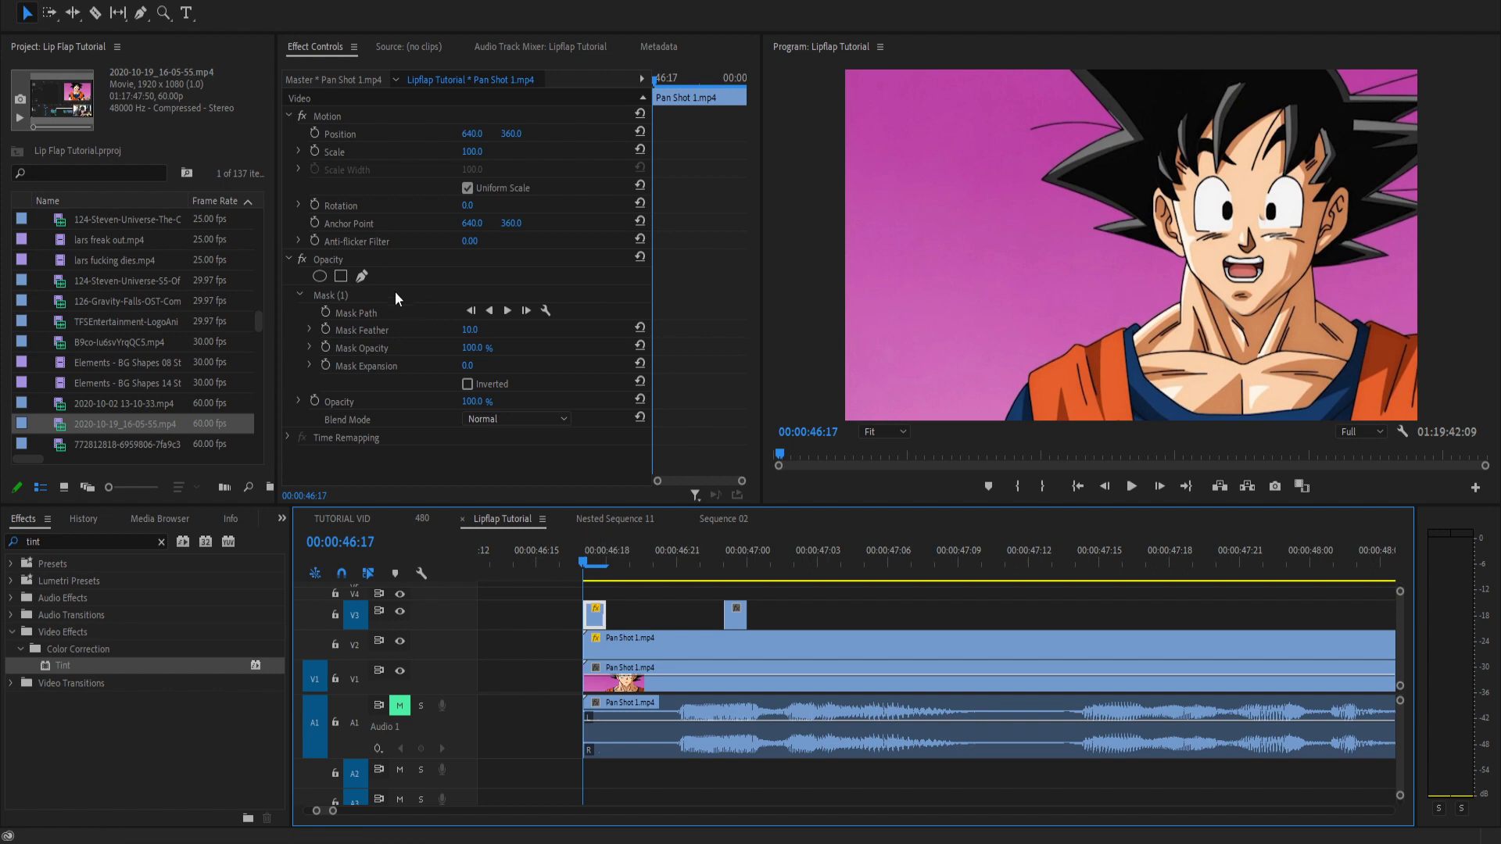
click(402, 298)
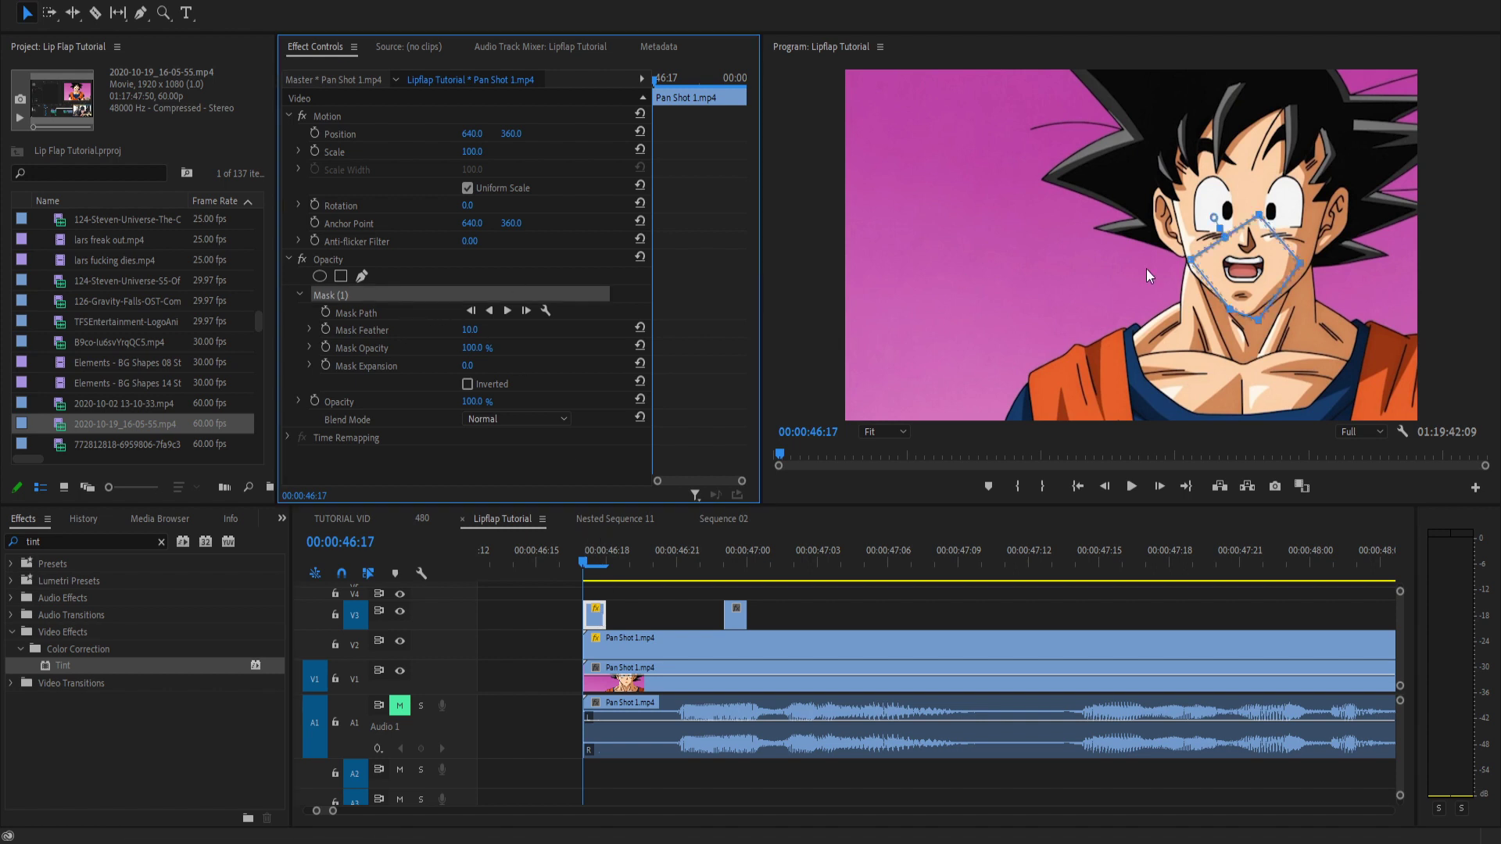
click(618, 188)
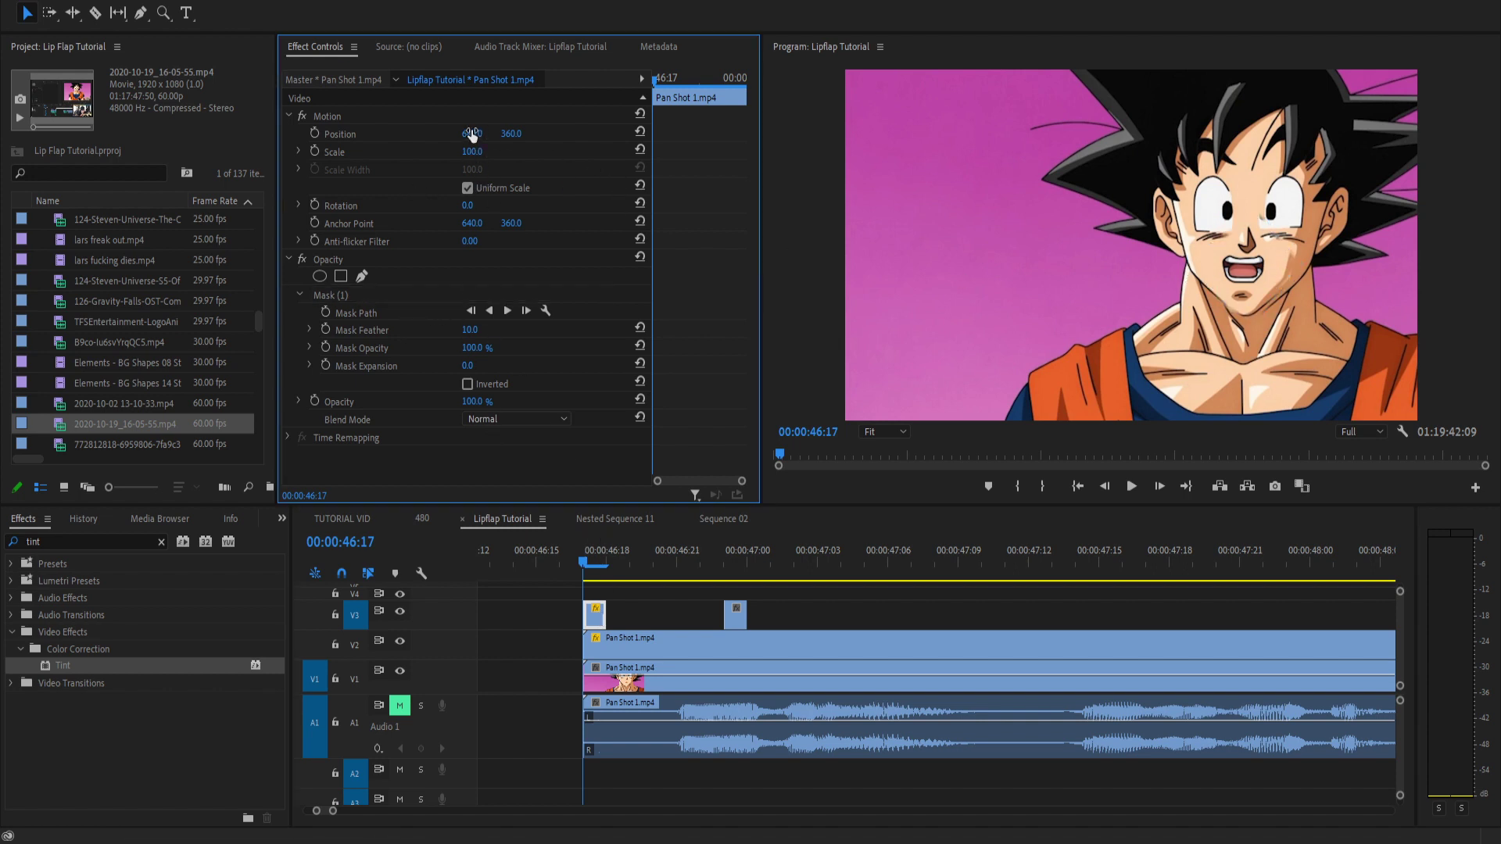
Align the V3 open mouth over the face using Difference blending, with horizontal position 655, and restore the blend mode to Normal.
mouse_move(471, 133)
mouse_down()
mouse_move(516, 133)
mouse_move(472, 133)
mouse_up()
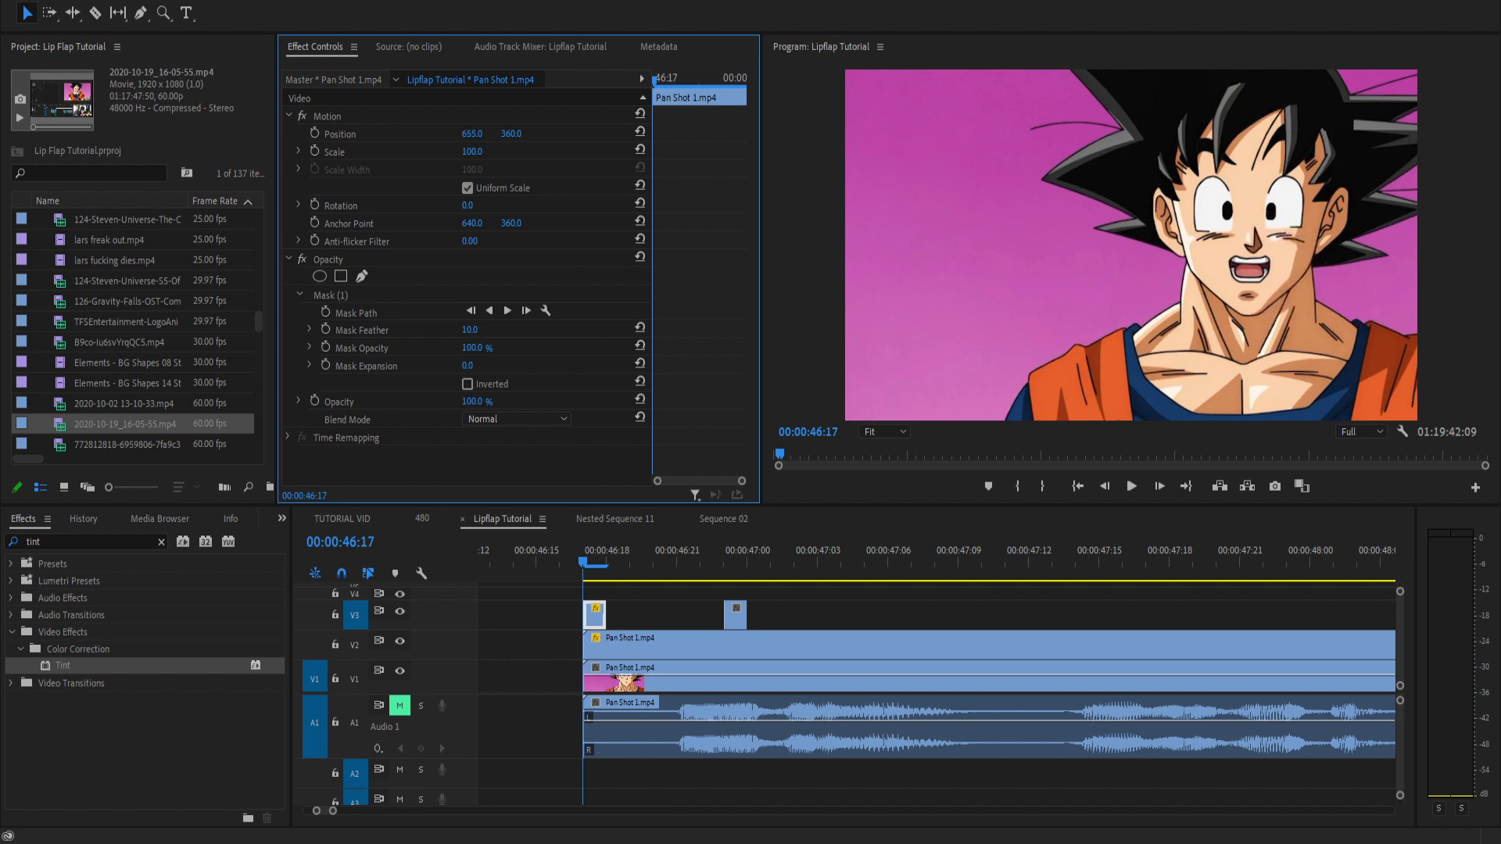
click(504, 422)
click(526, 346)
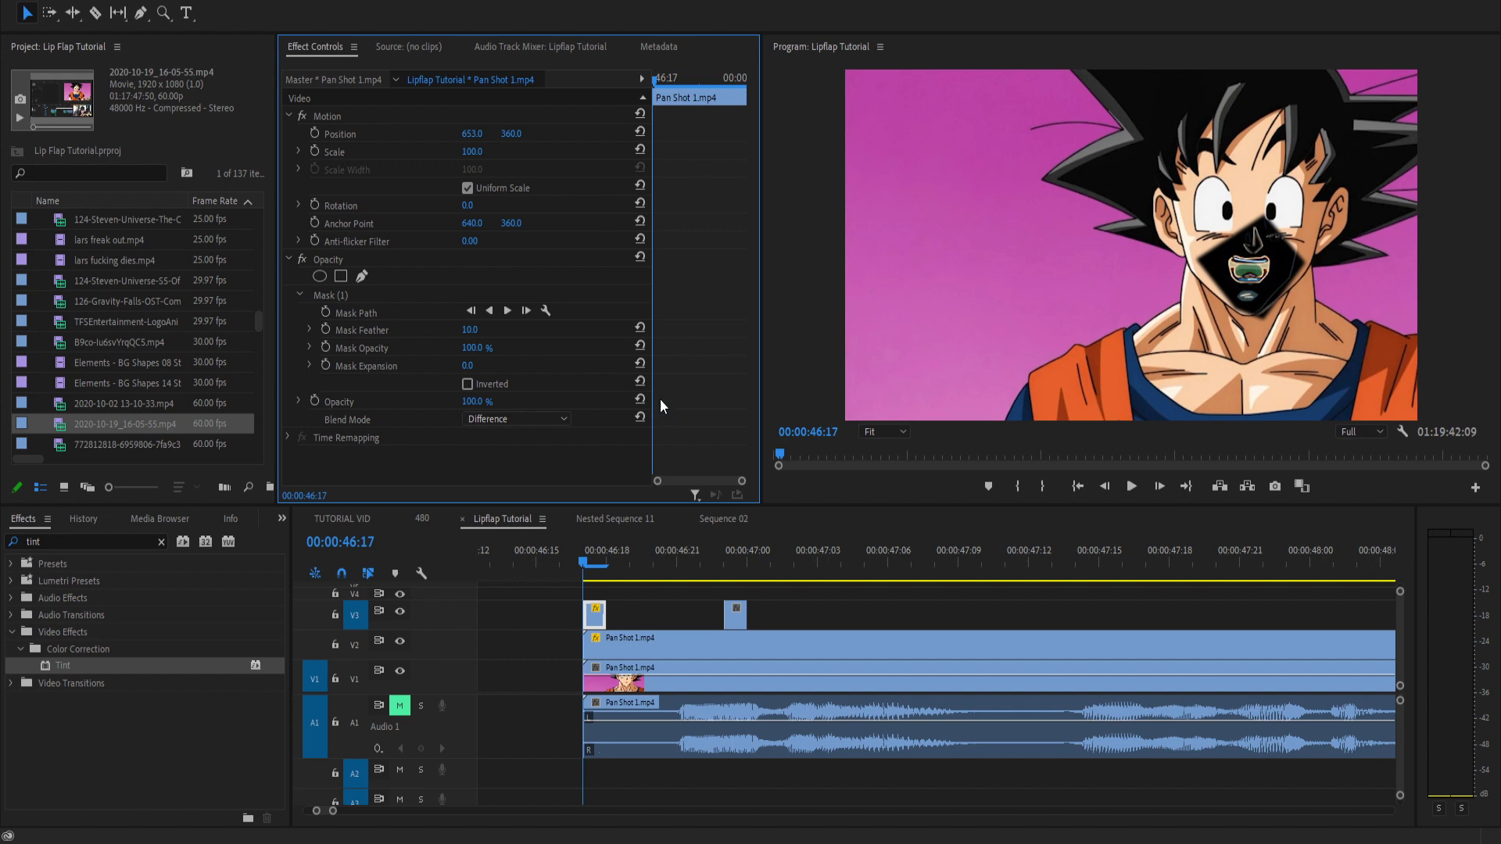
click(479, 134)
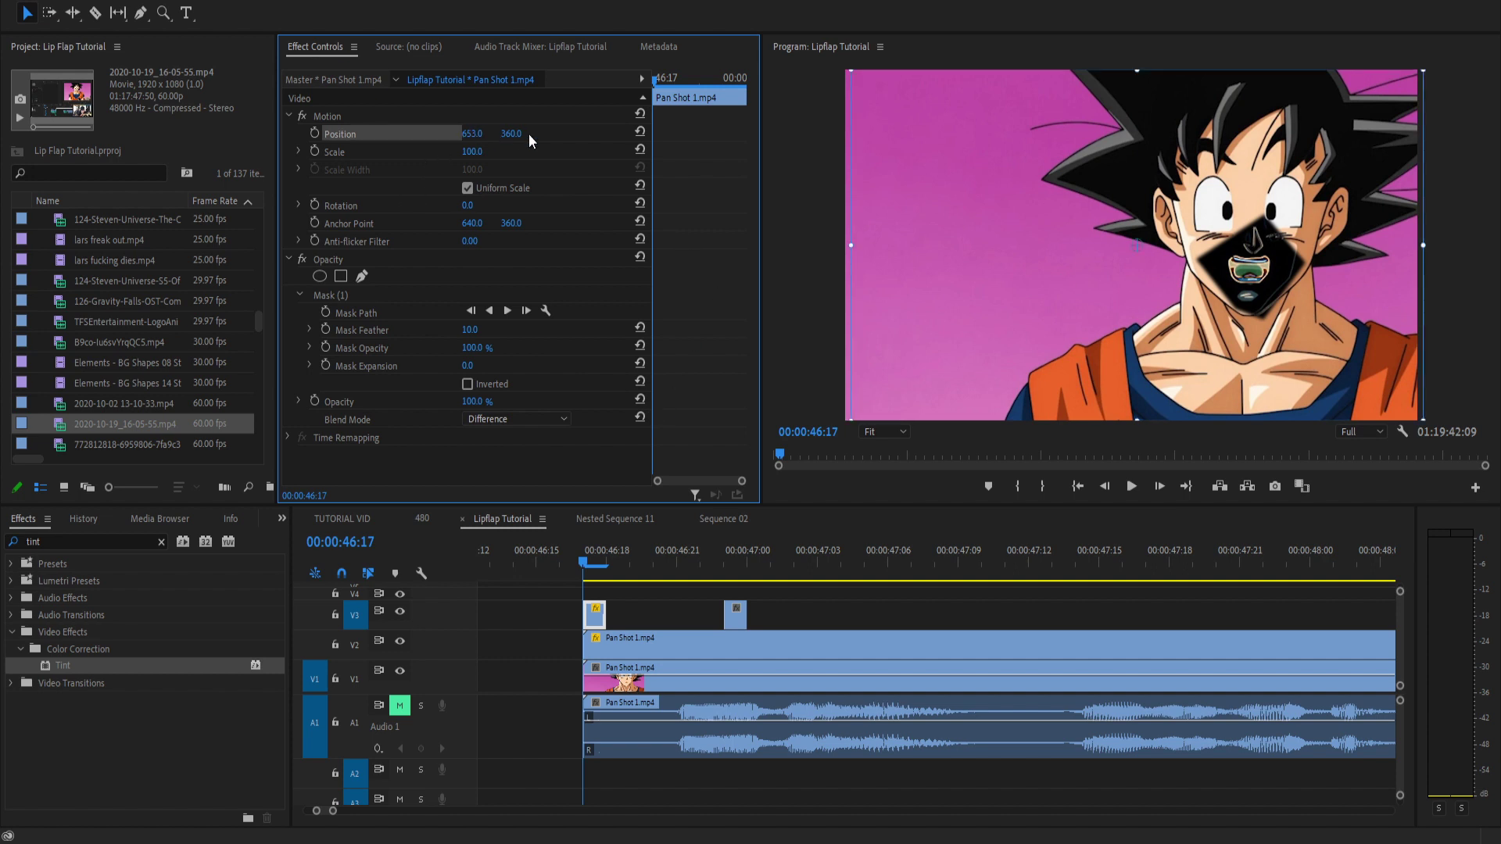
mouse_move(472, 133)
mouse_down()
mouse_move(502, 133)
mouse_move(474, 133)
mouse_up()
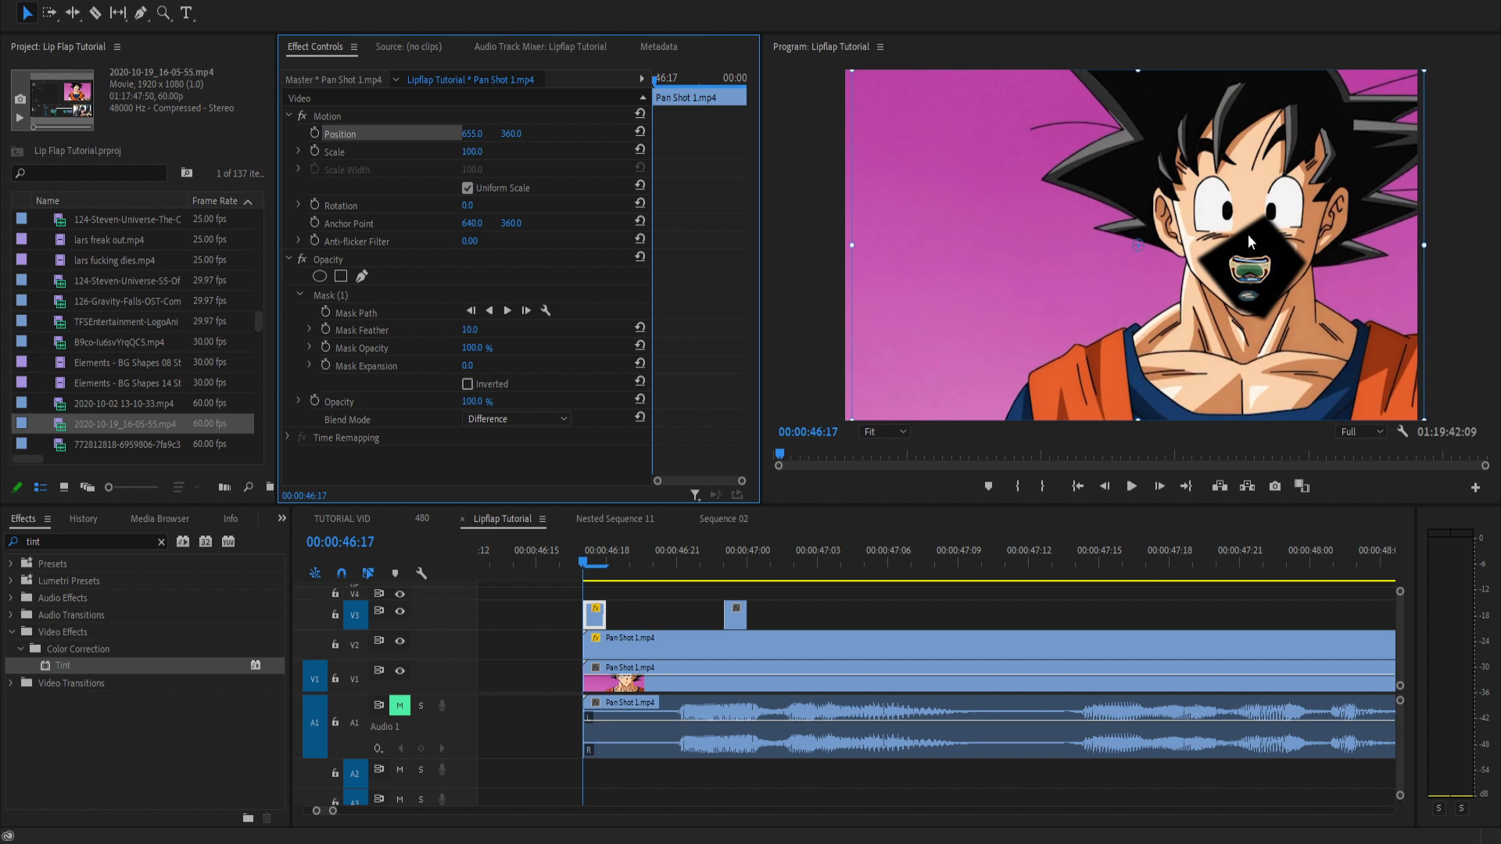
click(500, 436)
click(516, 419)
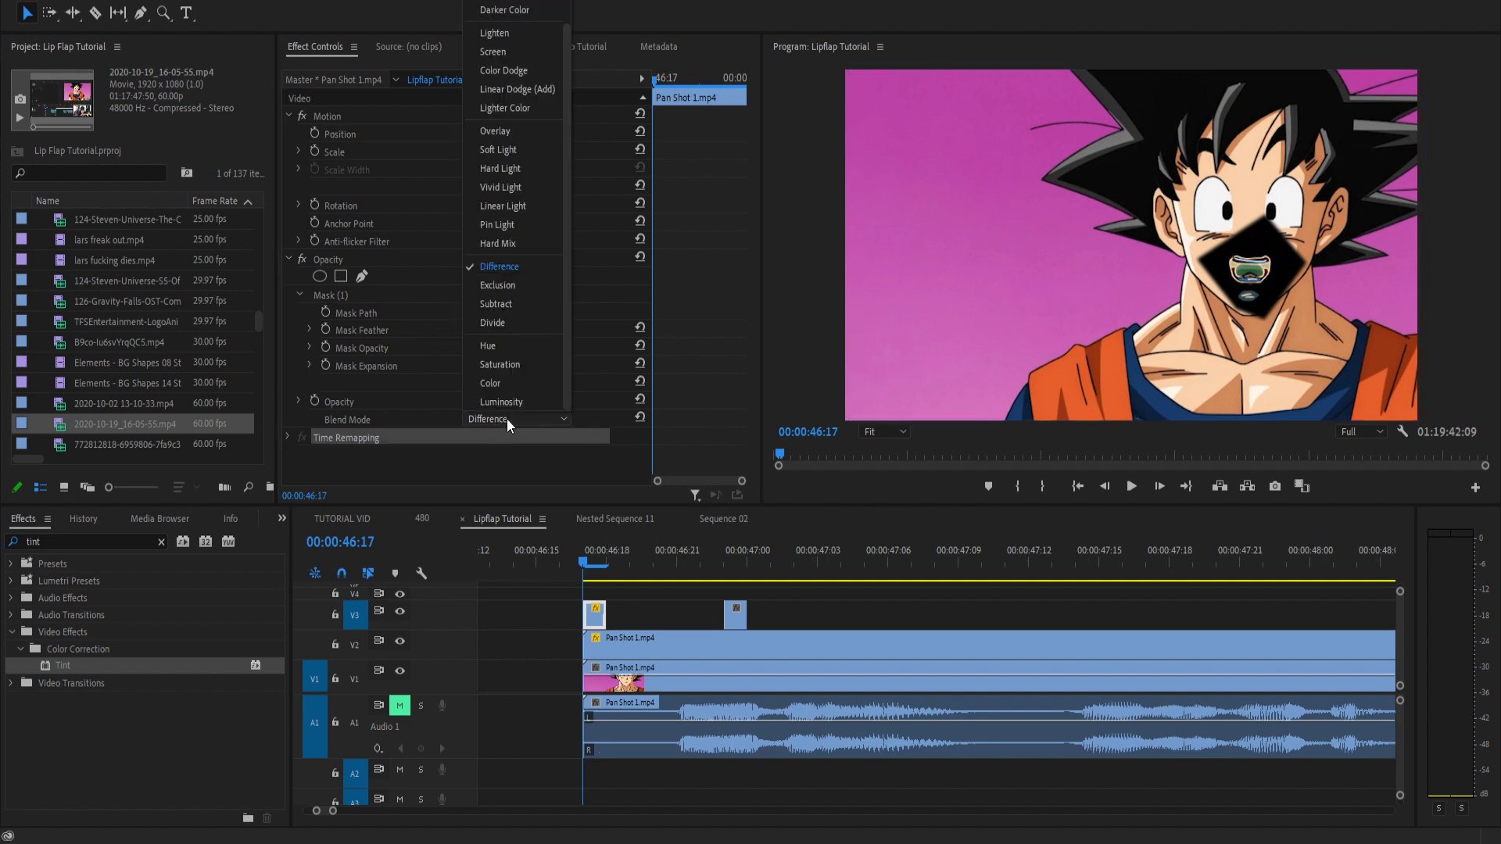
click(494, 1)
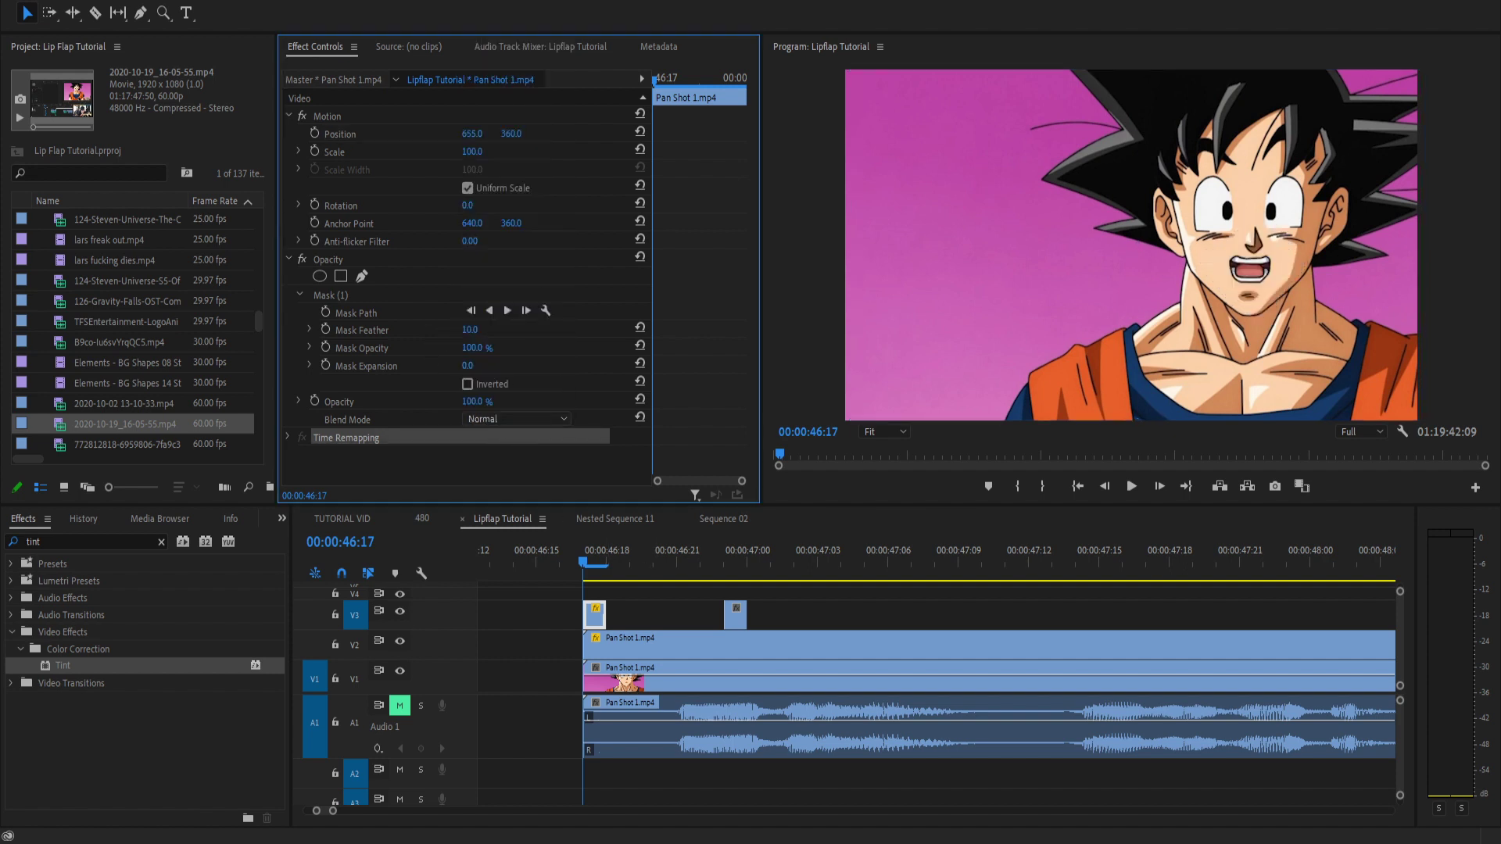
Move the 00:00:46:23 mouth frame to V4 at 00:00:46:17 and copy the V3 frame's masked Opacity effect onto it.
drag(735, 618, 594, 596)
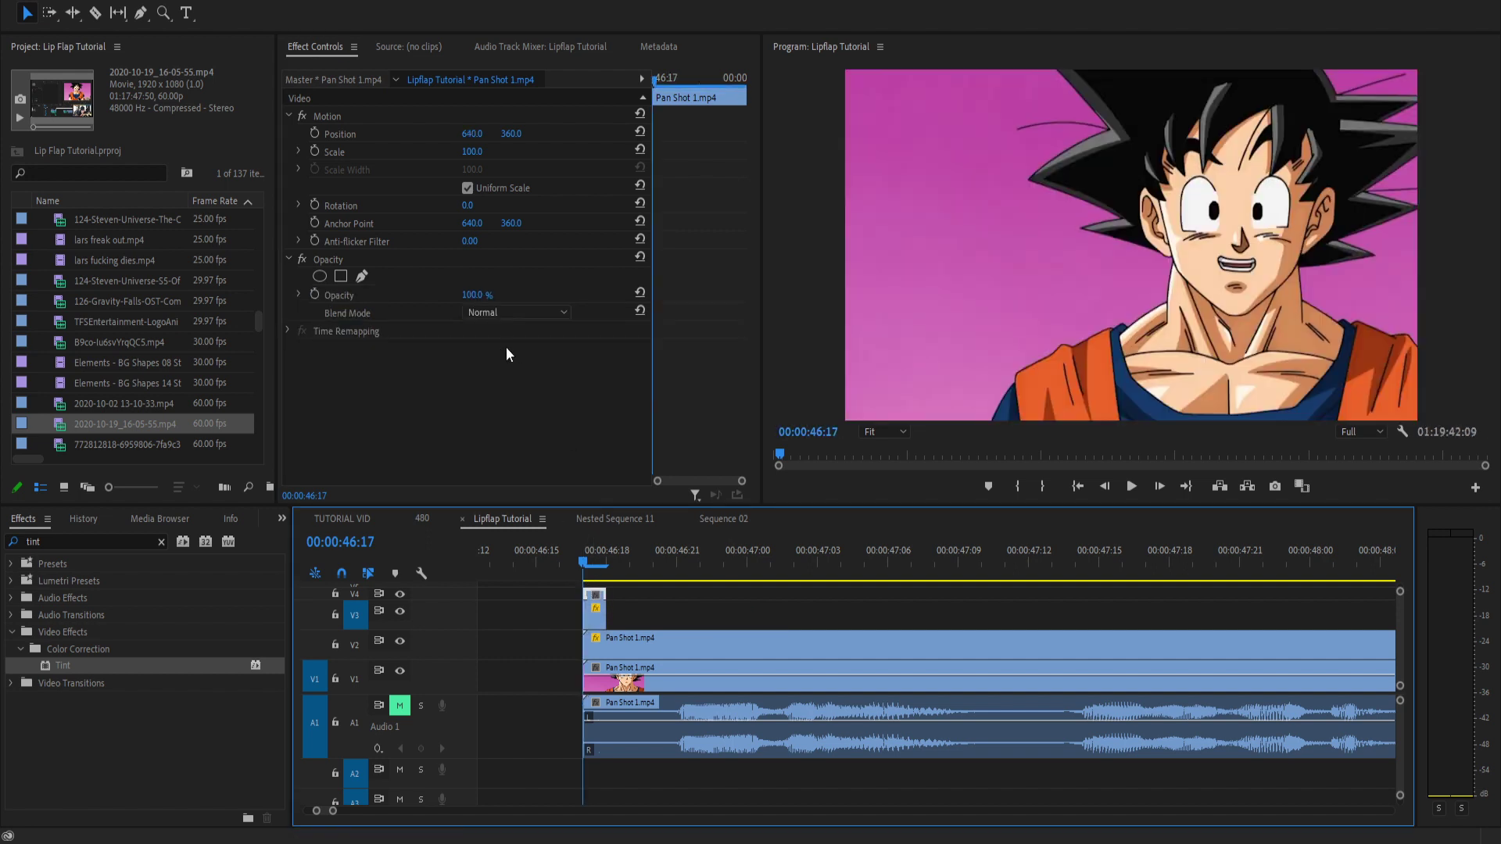
click(595, 618)
click(358, 265)
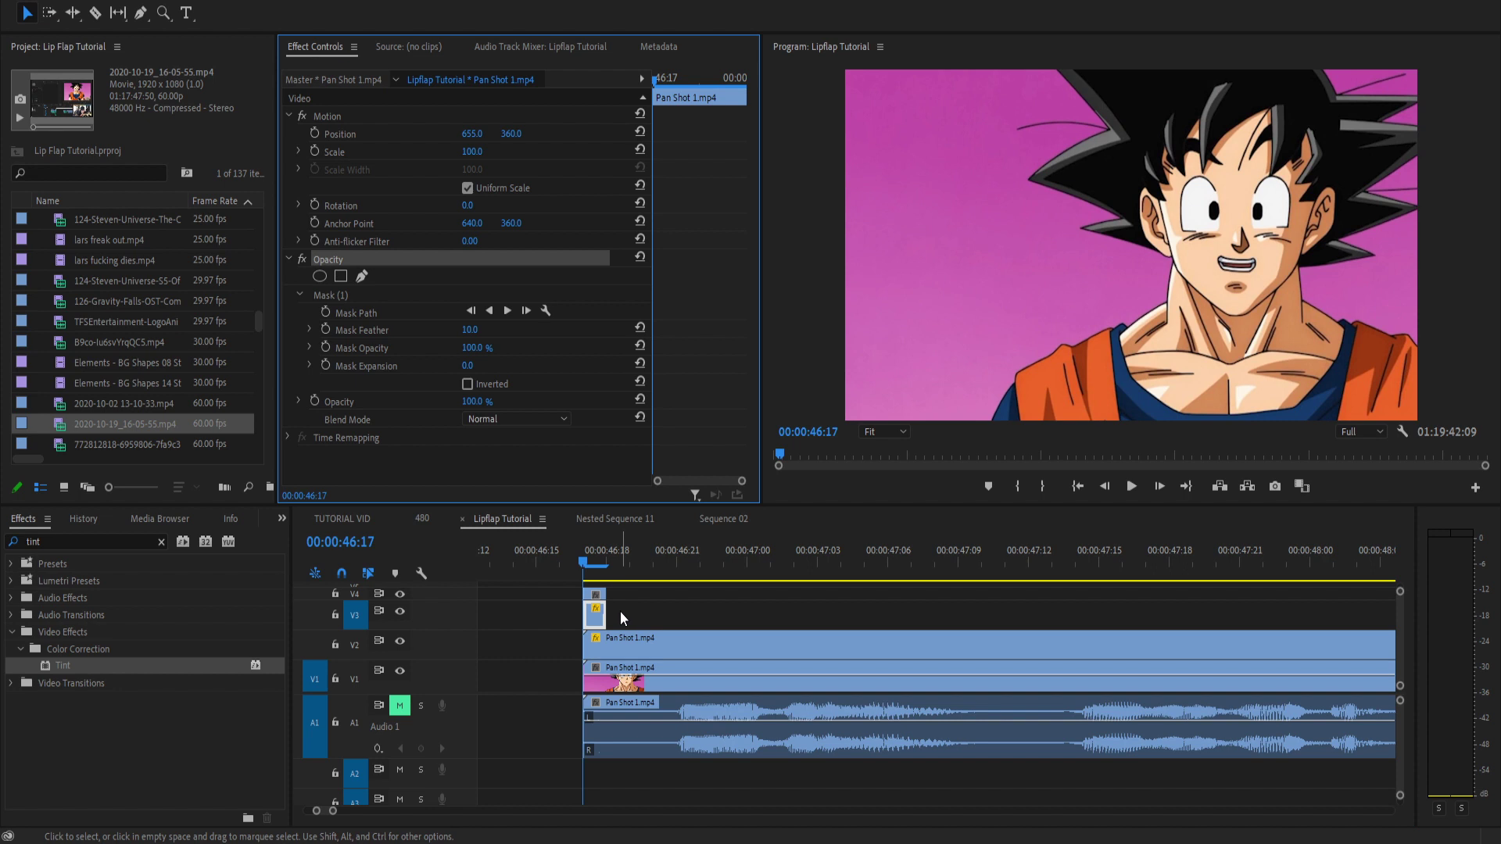
click(595, 600)
key(ctrl+v)
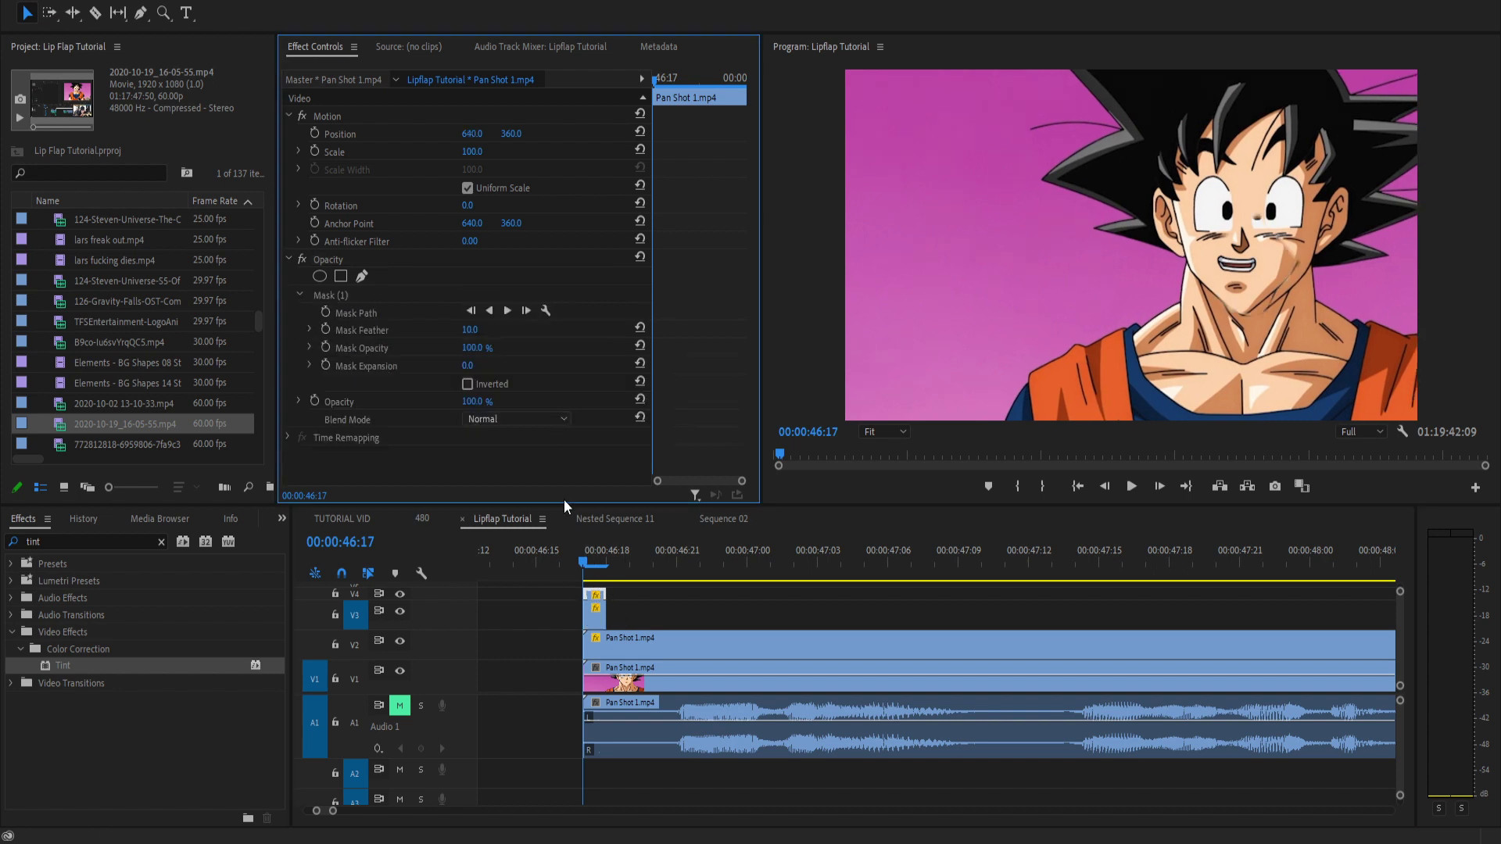
Align the V4 half-open mouth over the face using Difference blending, with horizontal position 670, and restore the blend mode to Normal.
click(537, 429)
click(583, 241)
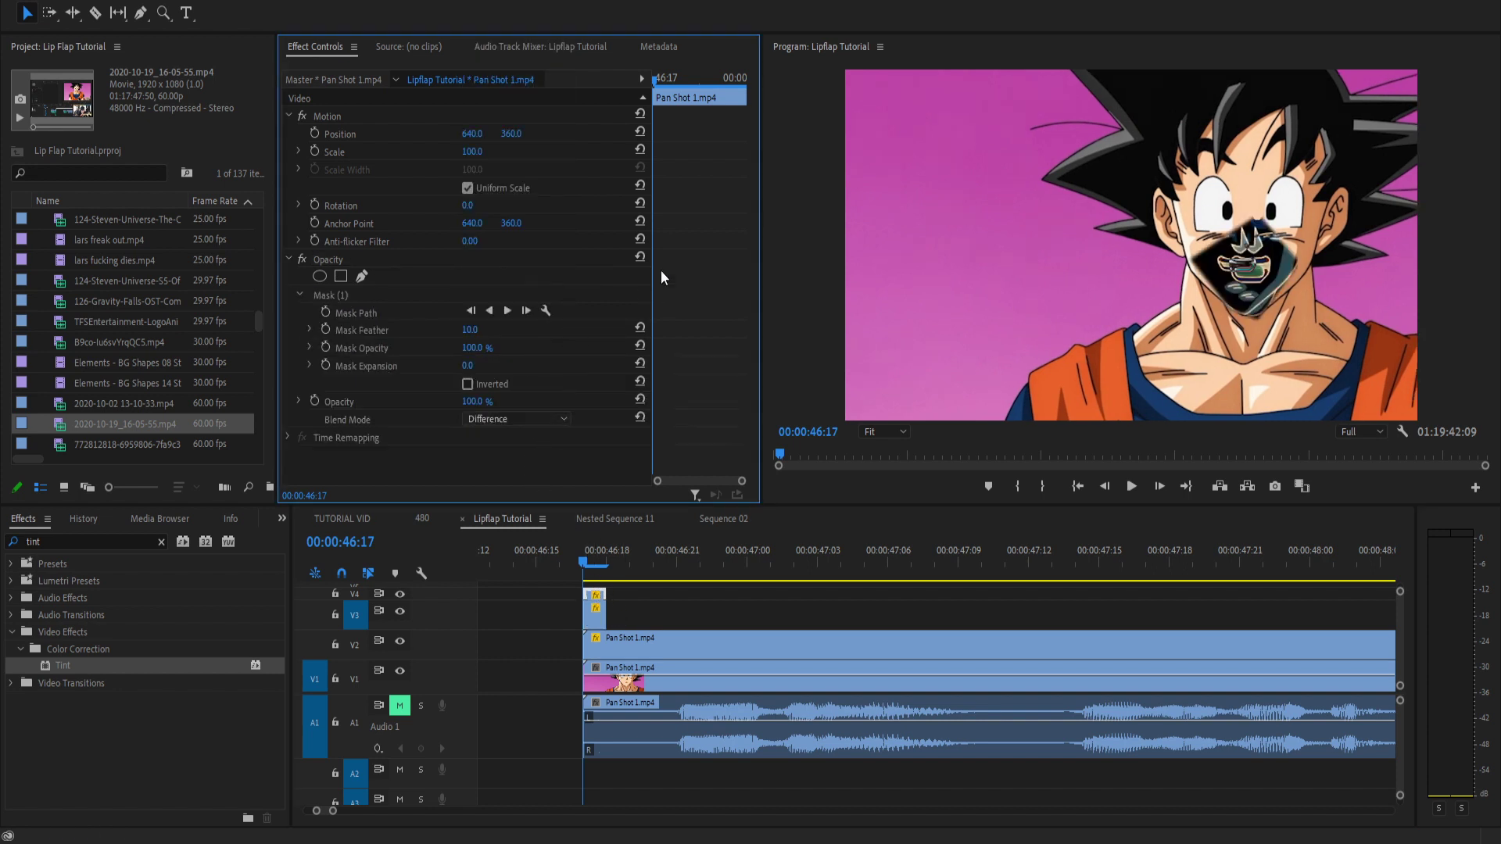
mouse_move(471, 133)
mouse_down()
mouse_move(508, 133)
mouse_move(495, 133)
mouse_up()
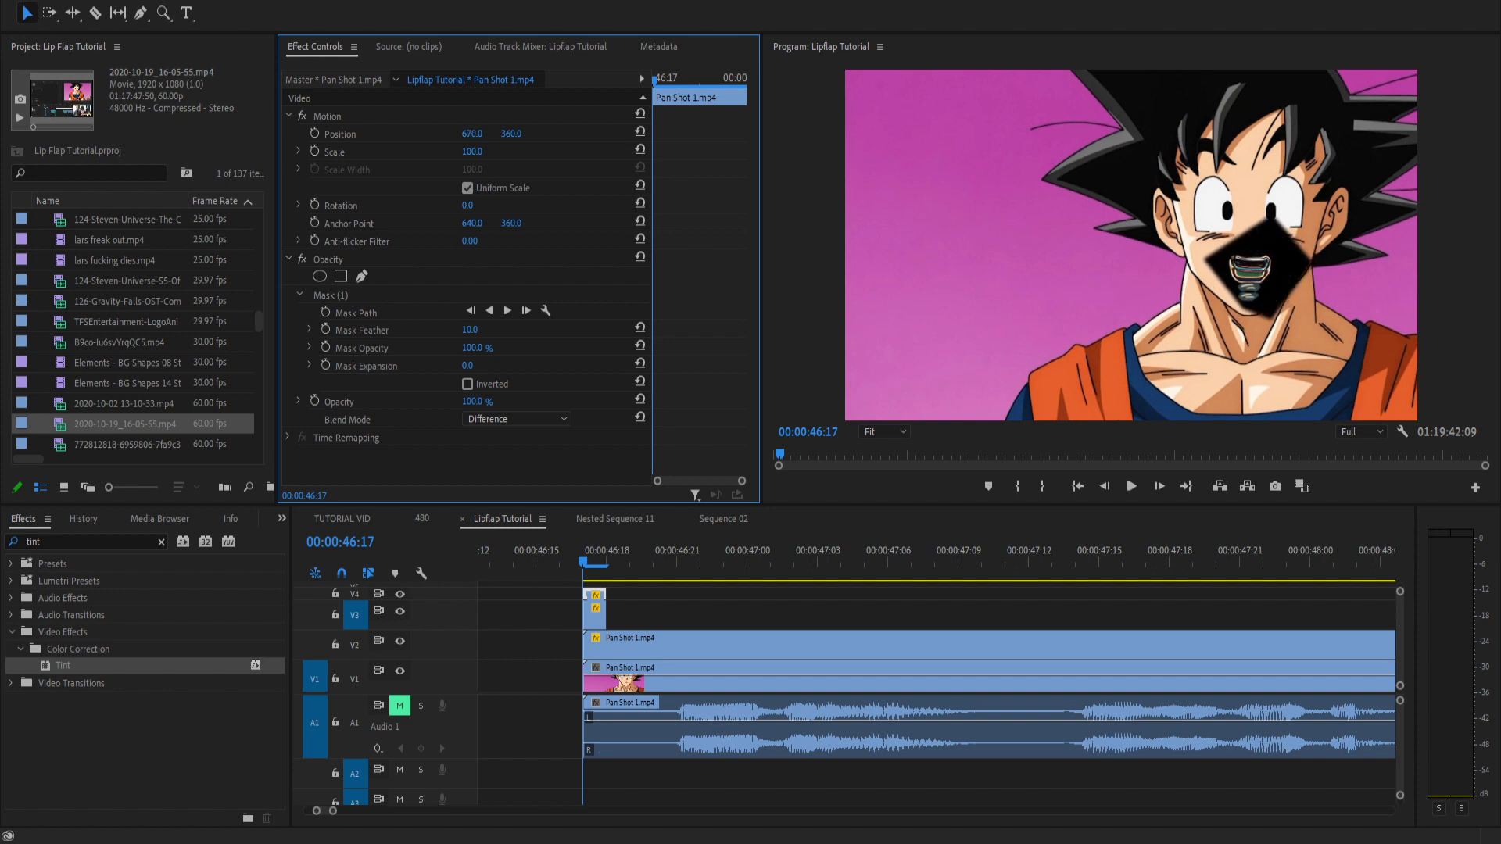
click(364, 298)
click(1255, 275)
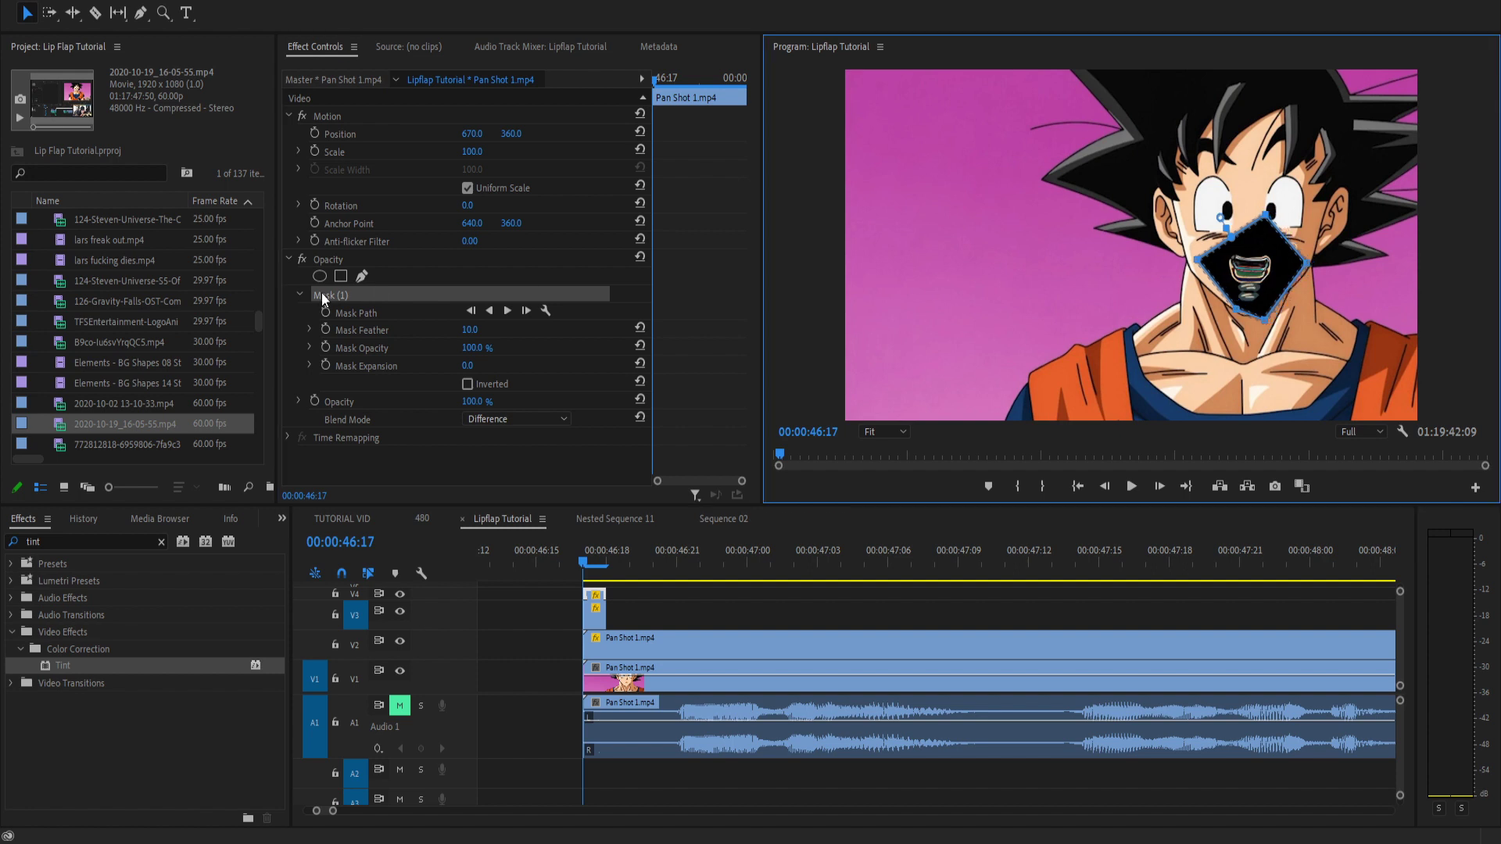
click(516, 419)
click(501, 32)
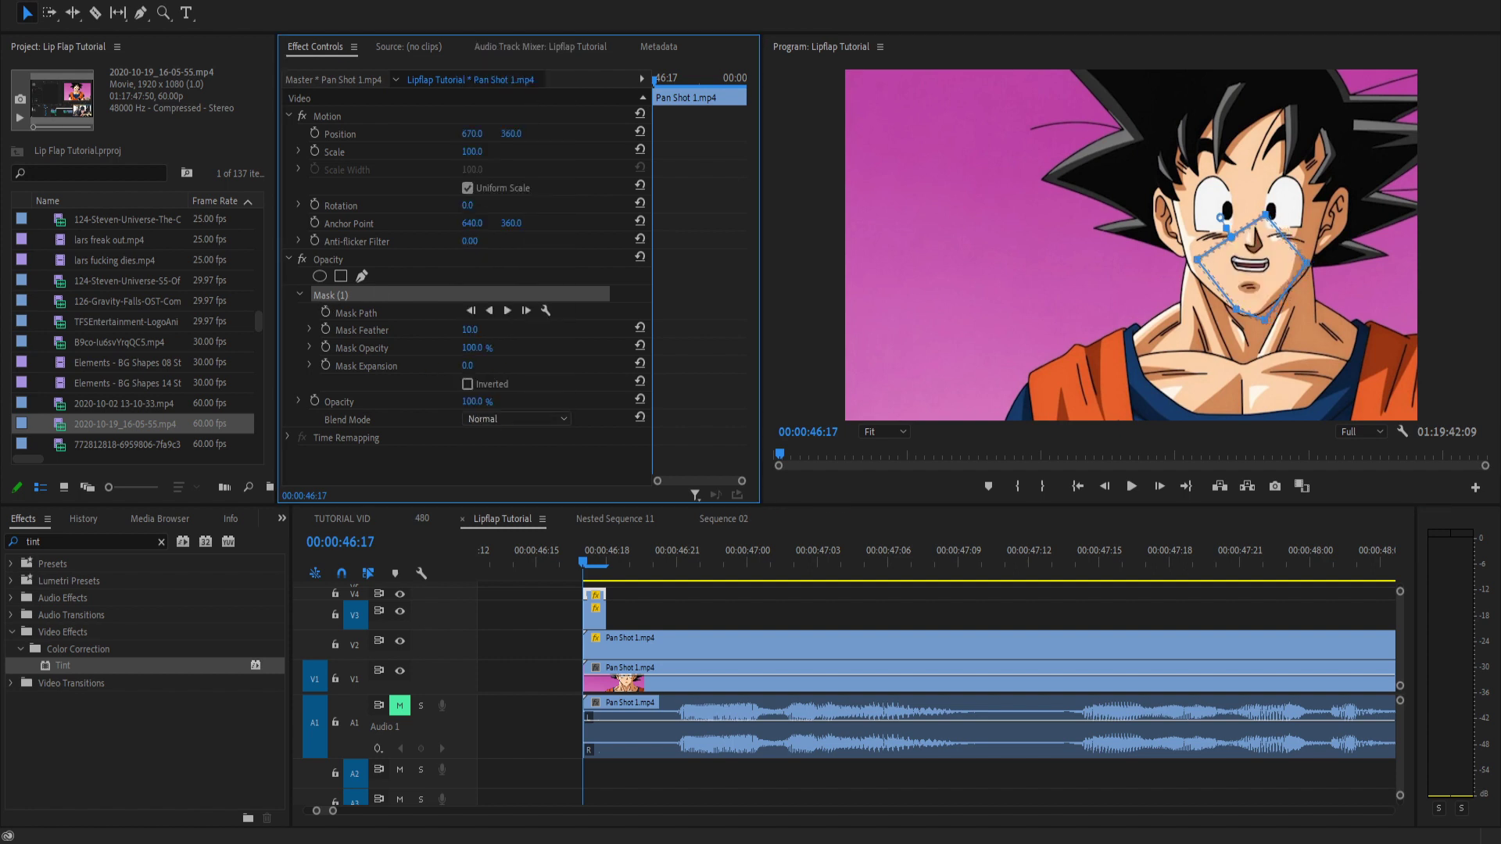
Apply a frame hold on source timecode to the V4 half-open mouth clip and the V3 open mouth clip.
right_click(601, 623)
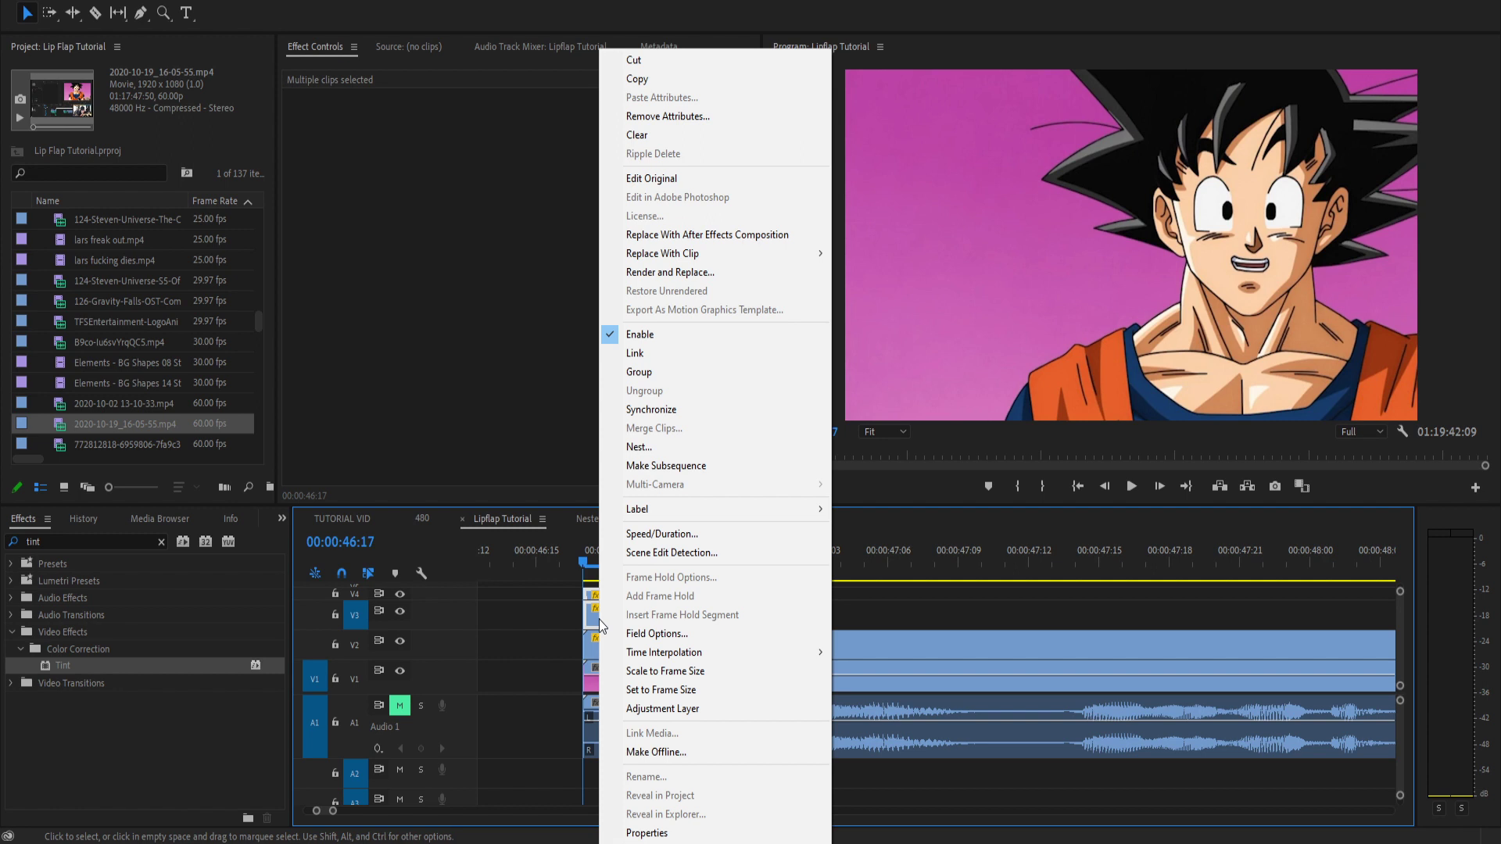
click(946, 593)
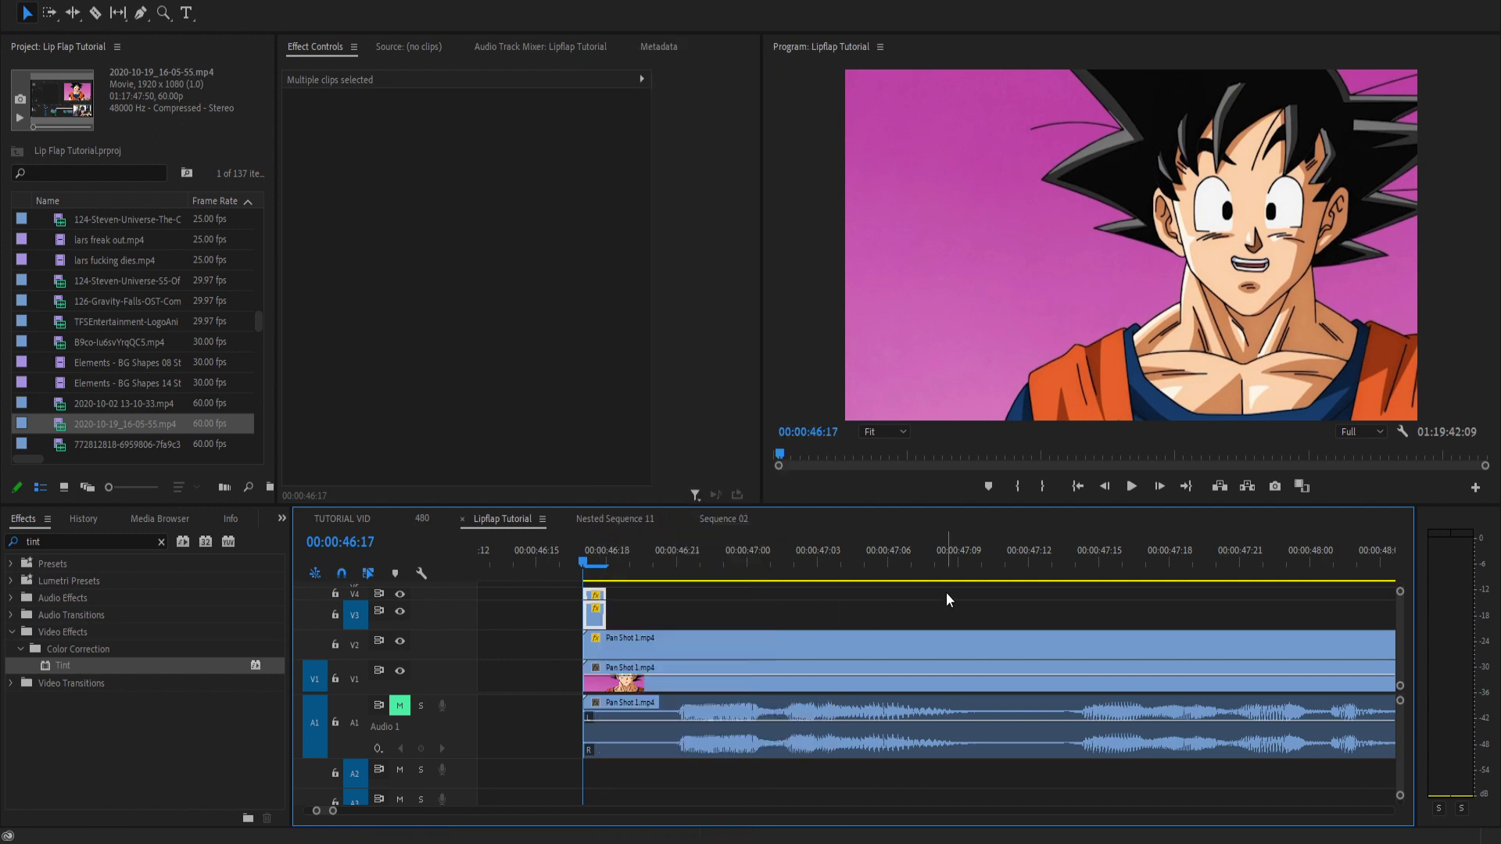
right_click(593, 597)
click(602, 579)
right_click(594, 590)
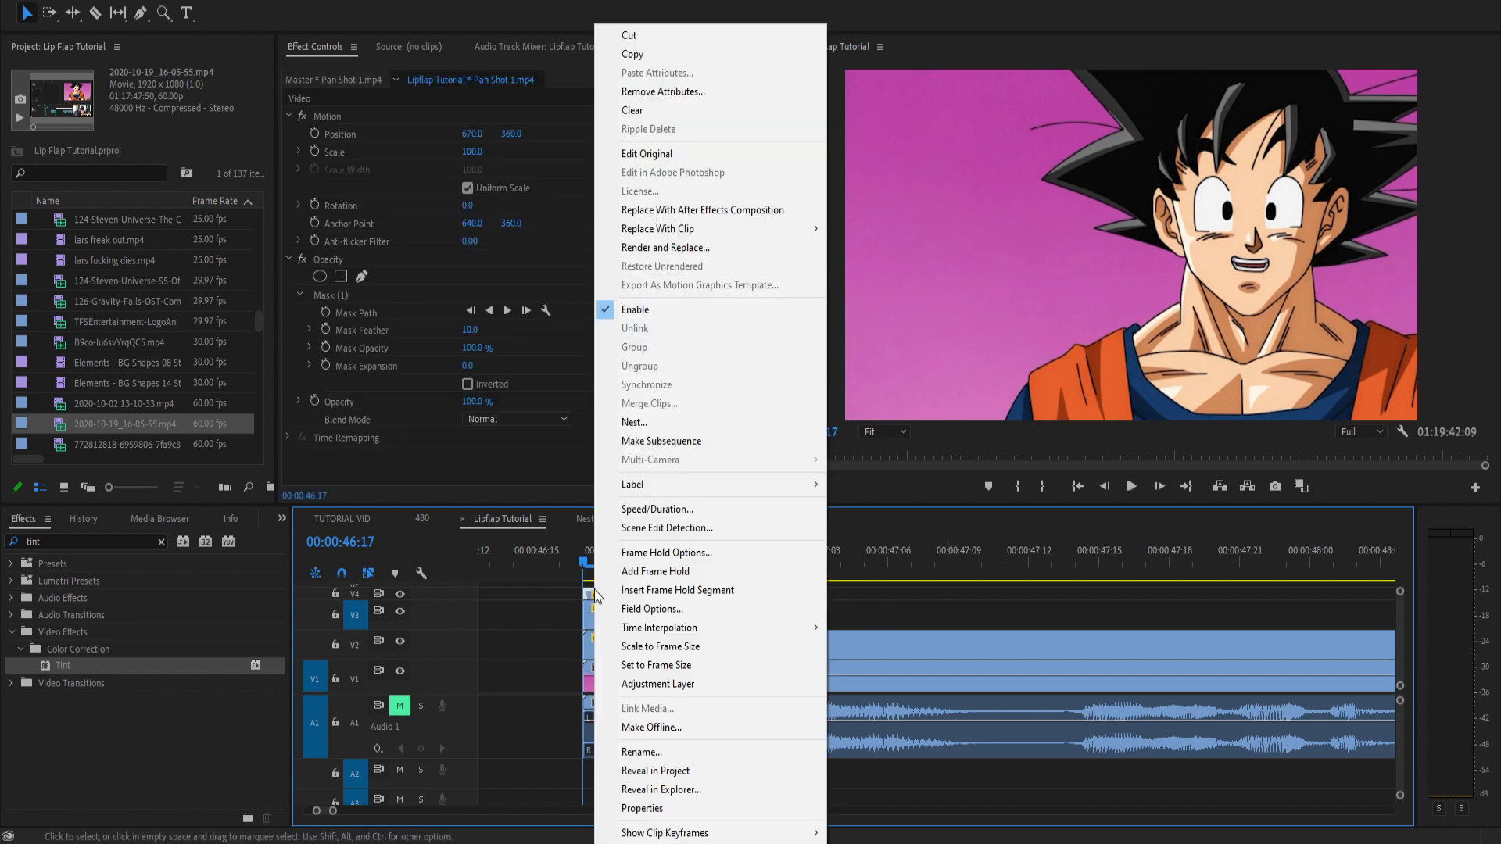
click(647, 553)
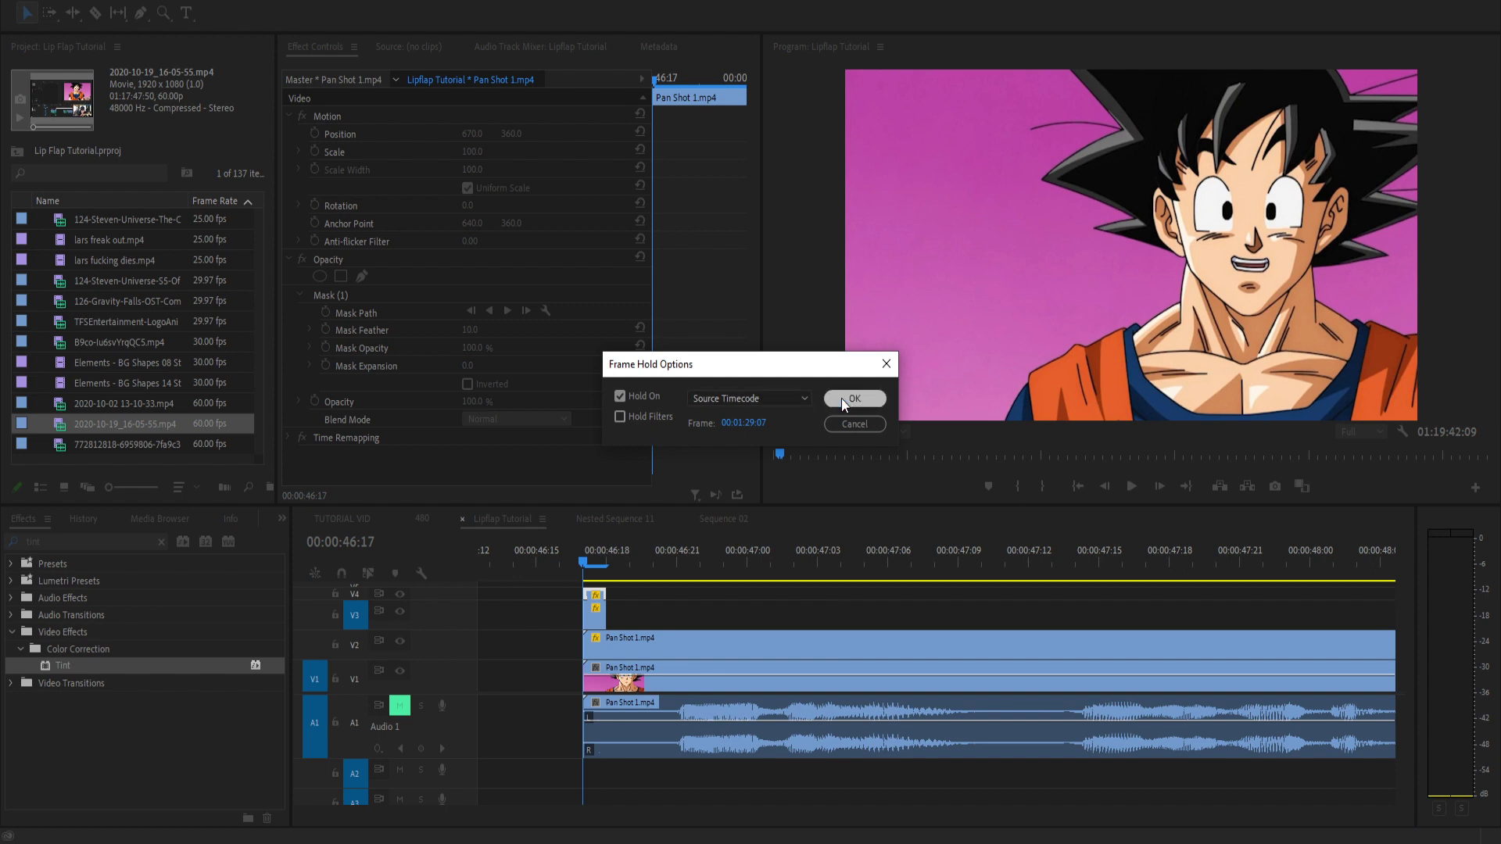
click(844, 400)
right_click(592, 623)
click(659, 553)
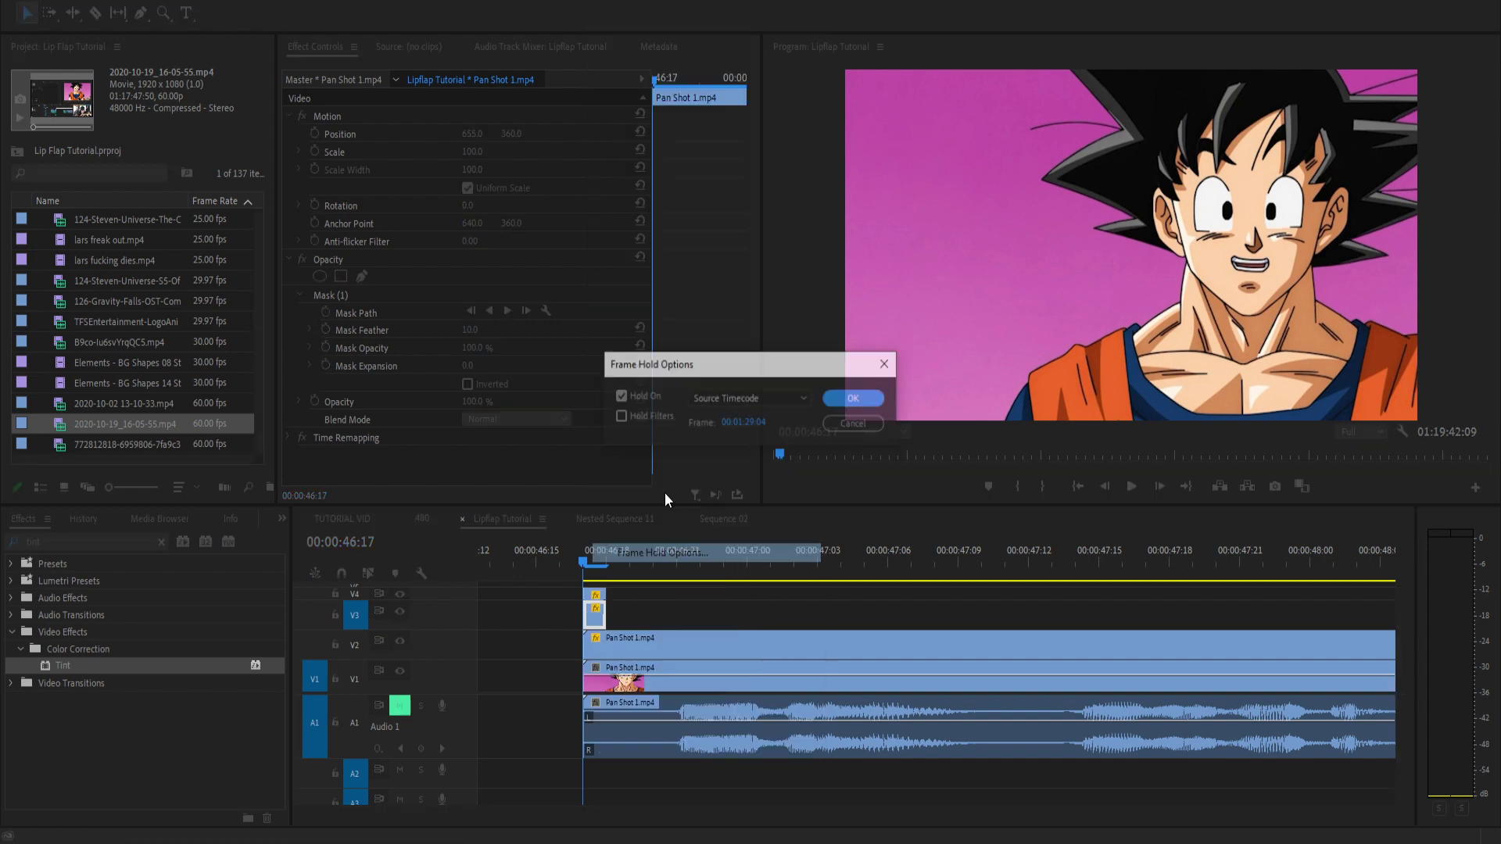
click(855, 399)
Extend both held mouth clips to three frames each and place them back to back on V3 from 00:00:46:20.
mouse_move(608, 607)
mouse_down()
mouse_move(698, 600)
mouse_move(698, 614)
mouse_move(612, 625)
mouse_up()
click(687, 595)
drag(618, 621, 686, 619)
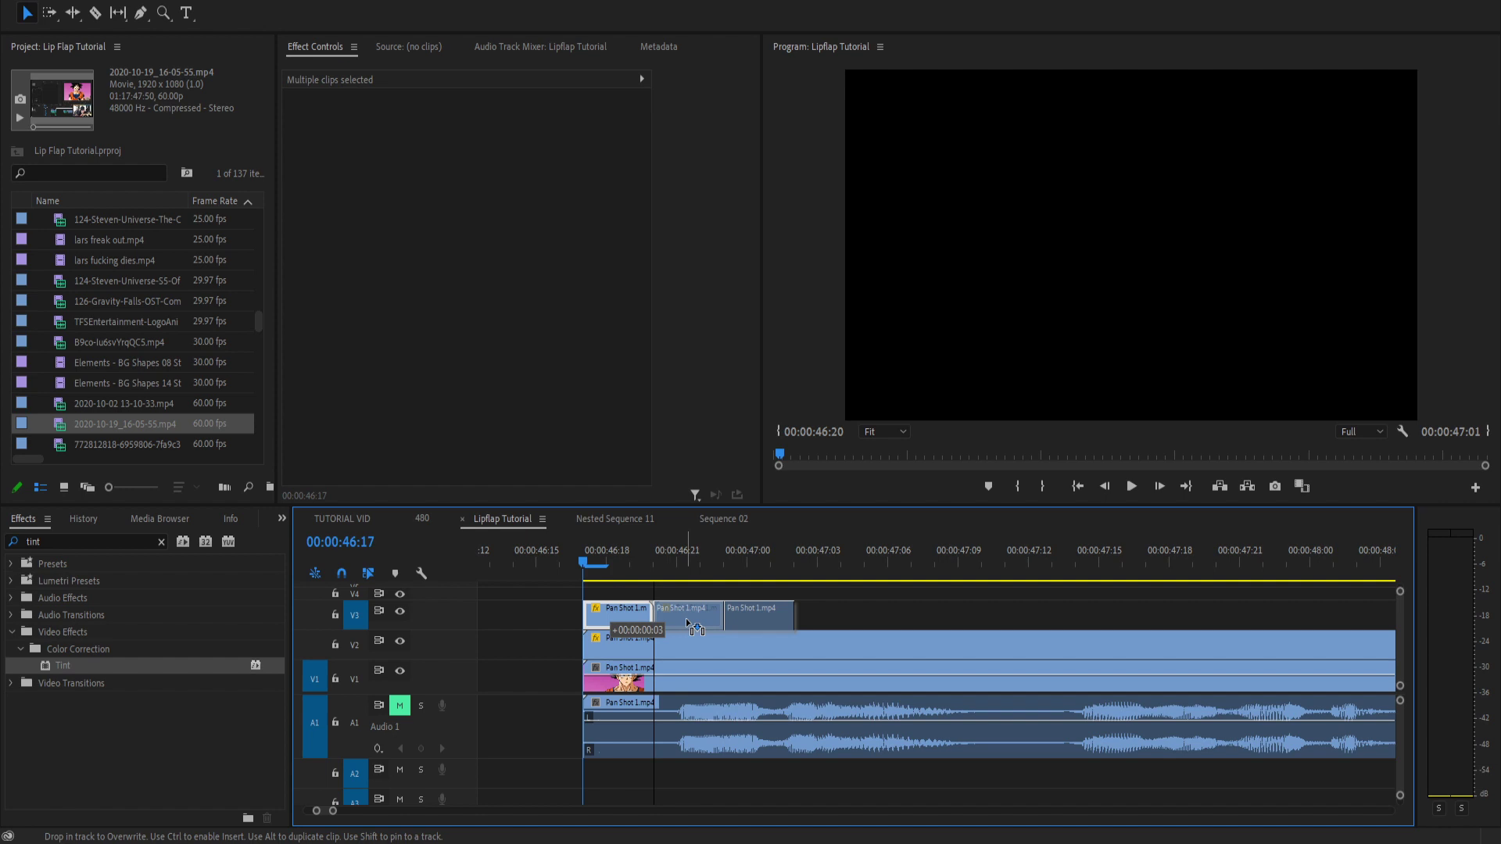
Copy the pair of held mouth clips and paste them repeatedly along V3 wherever the audio waveform shows speech.
click(630, 551)
drag(641, 552, 793, 580)
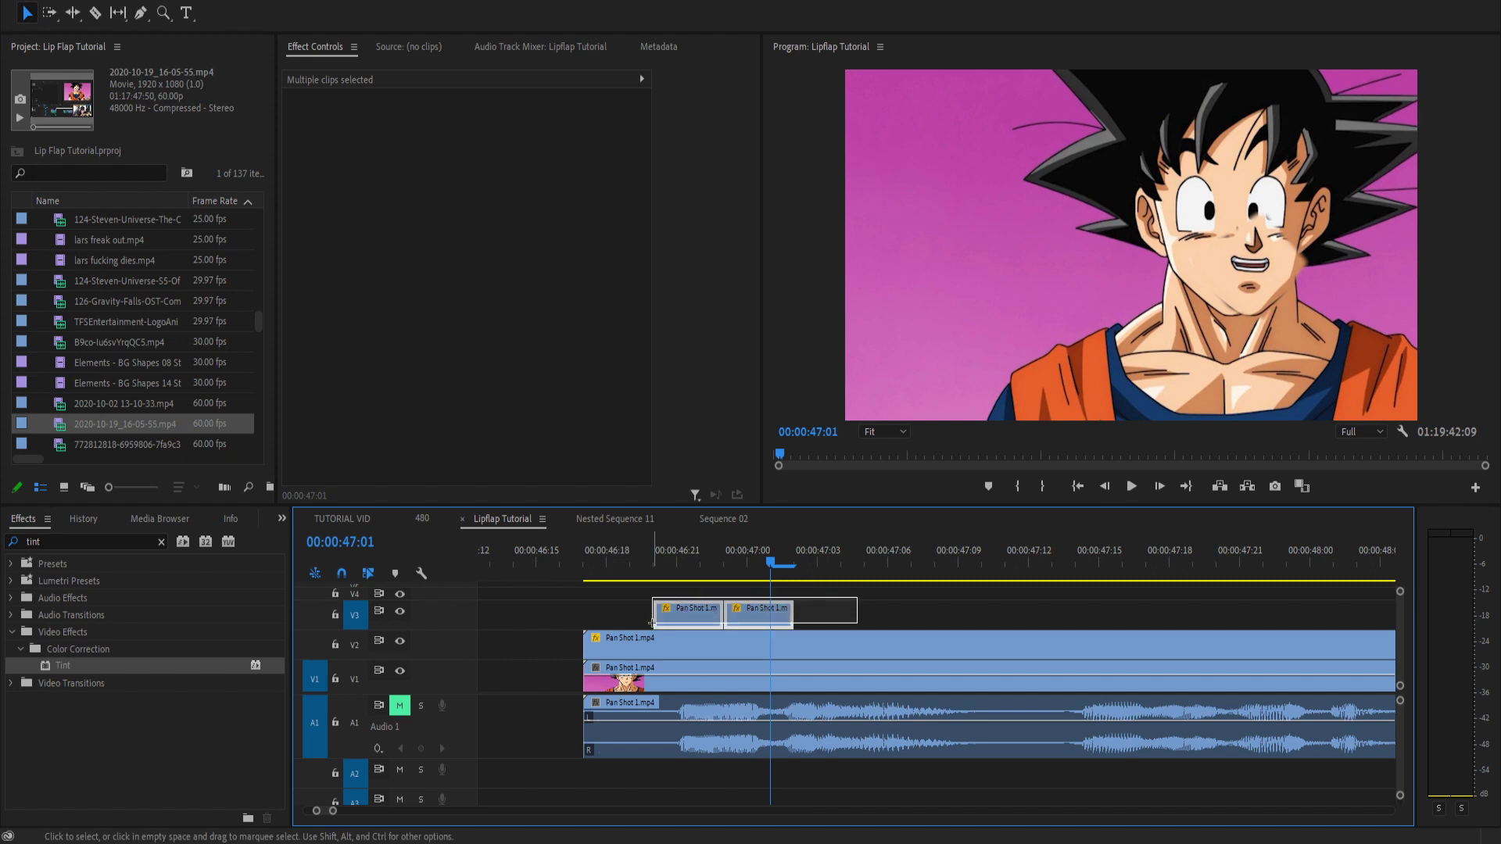
click(761, 547)
key(Right)
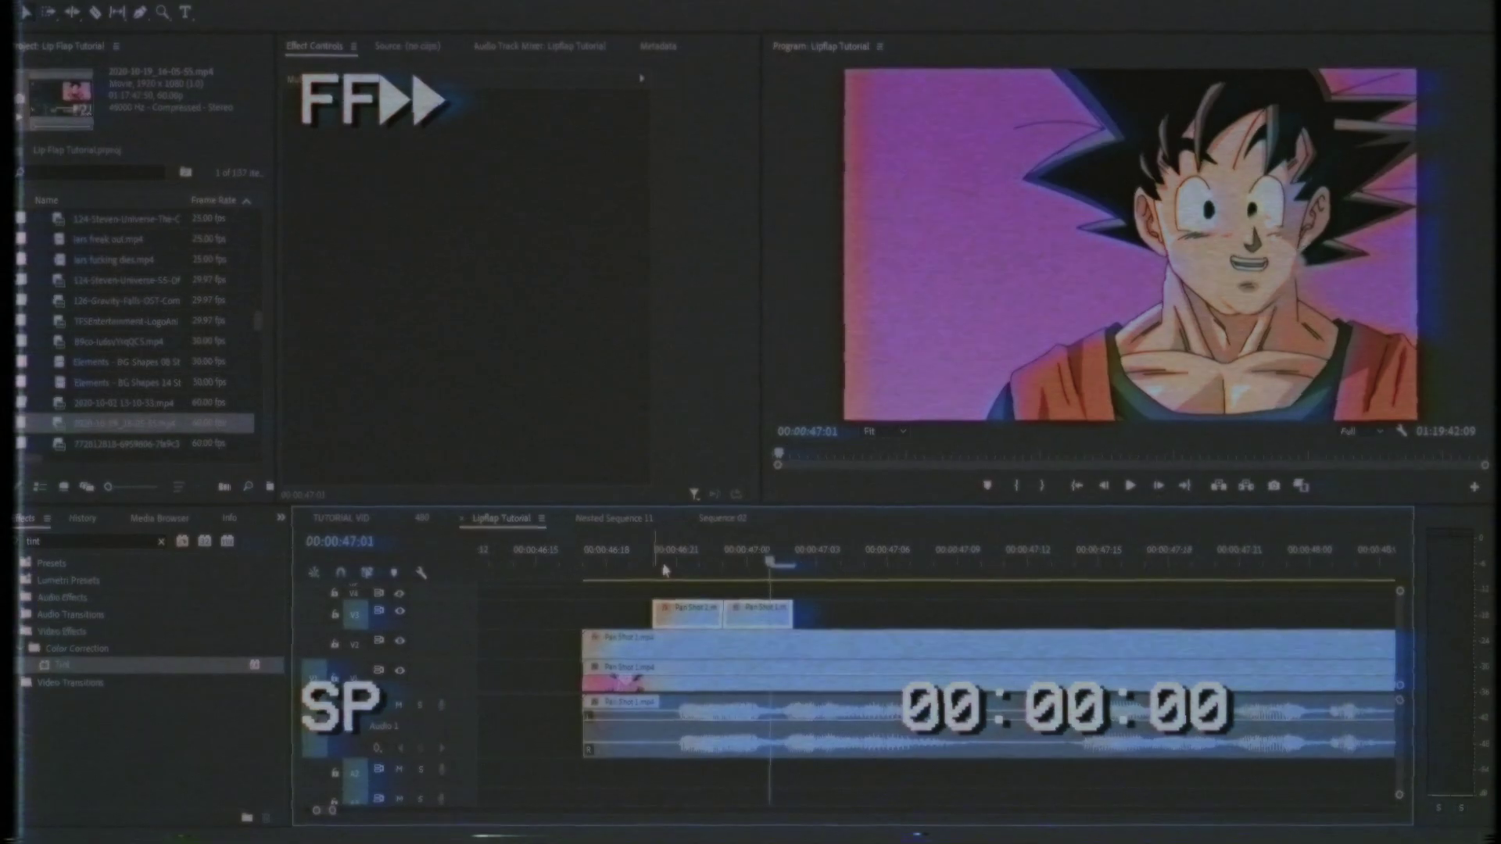
key(ctrl+v)
click(967, 560)
key(ctrl+v)
click(1179, 624)
click(820, 558)
click(1016, 563)
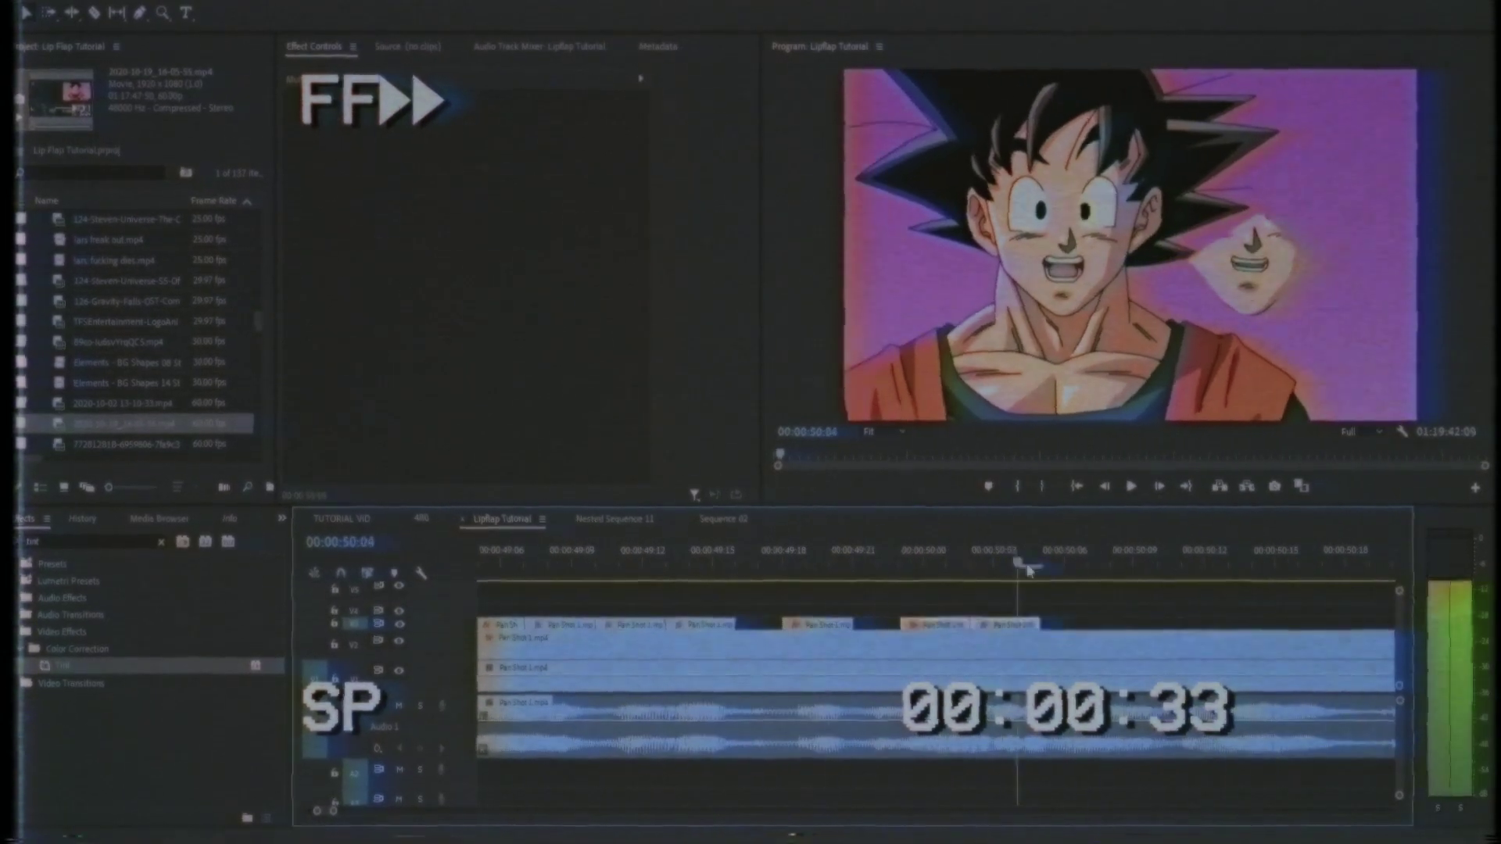
click(838, 561)
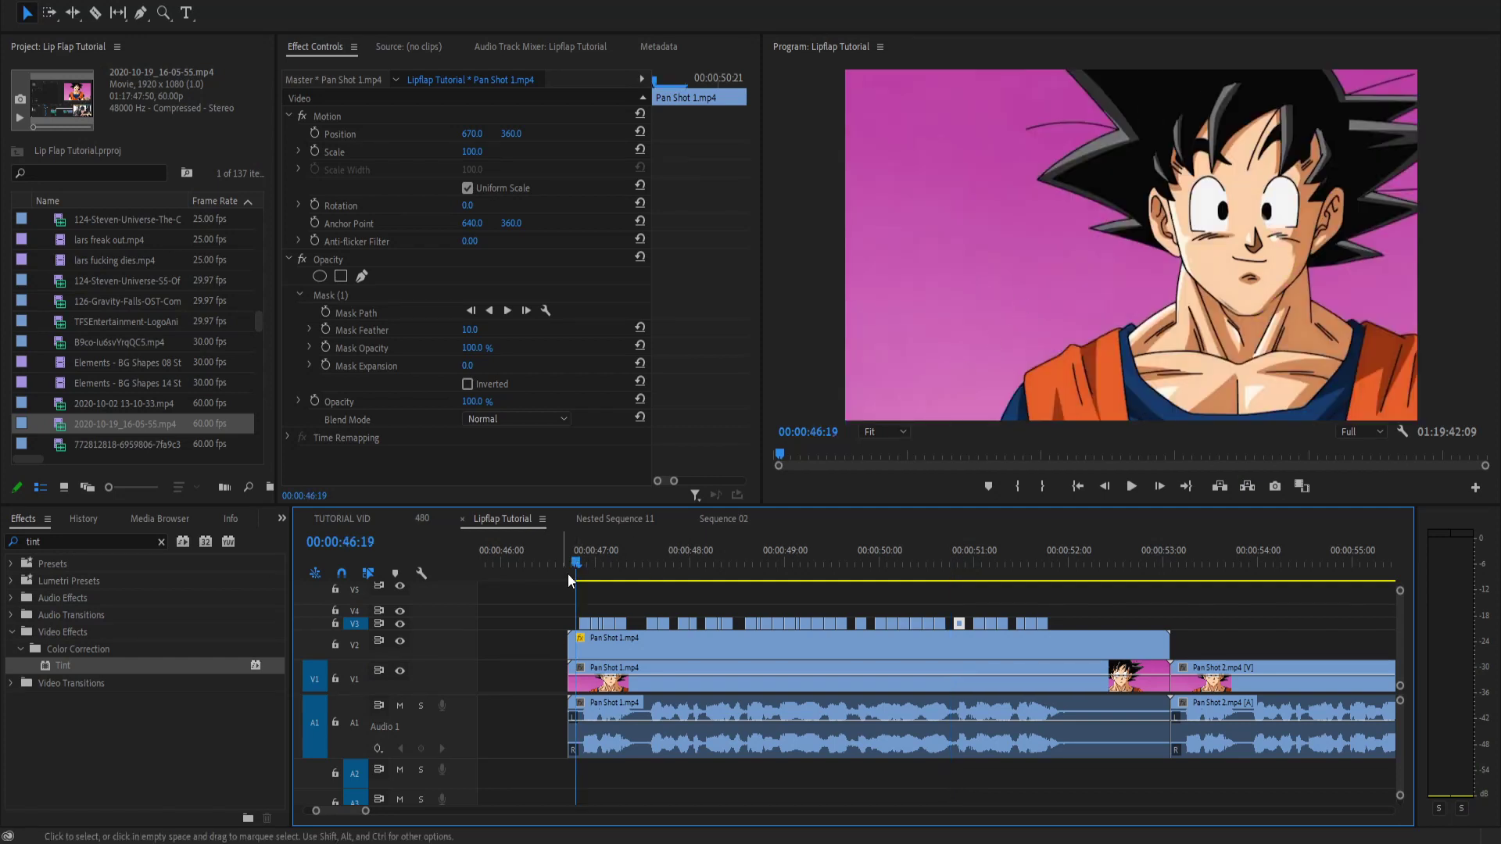
Play the lip-flapped pan shot from 00:00:46:16 in a maximized program monitor to check the mouth positions.
click(560, 546)
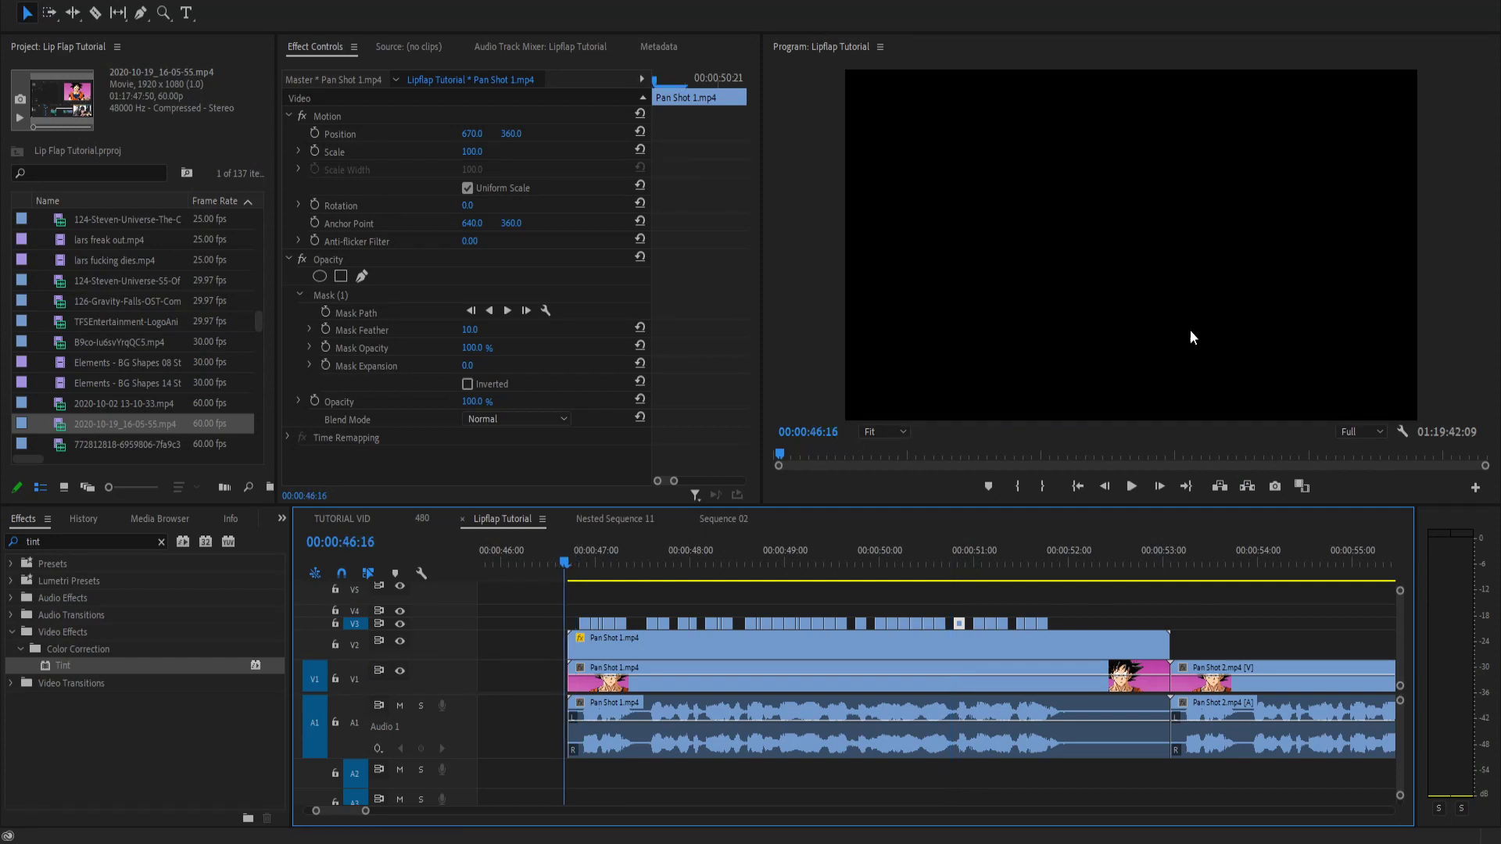
key(grave)
key(space)
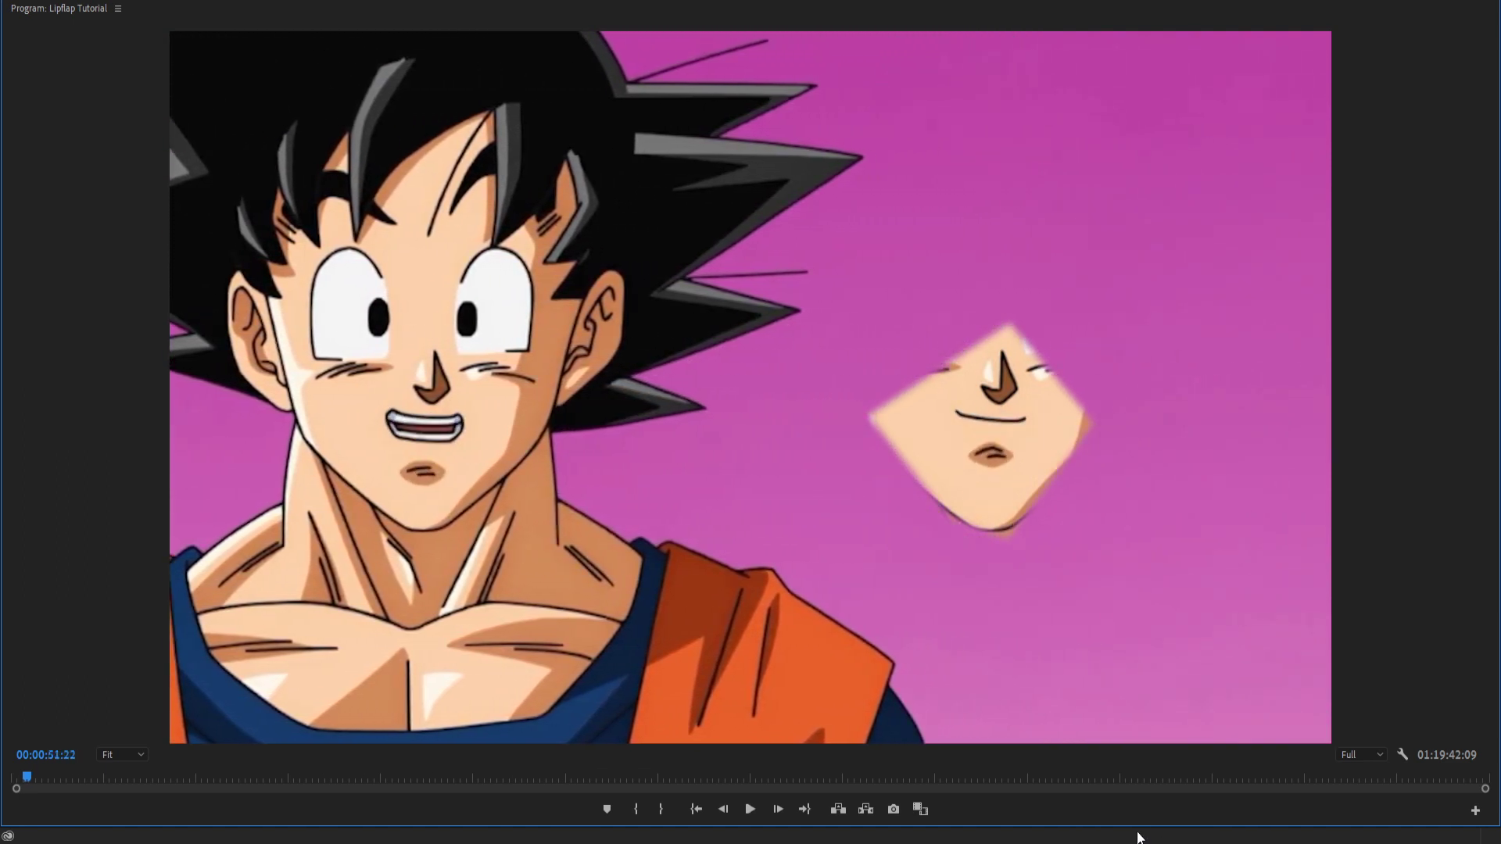
key(space)
key(grave)
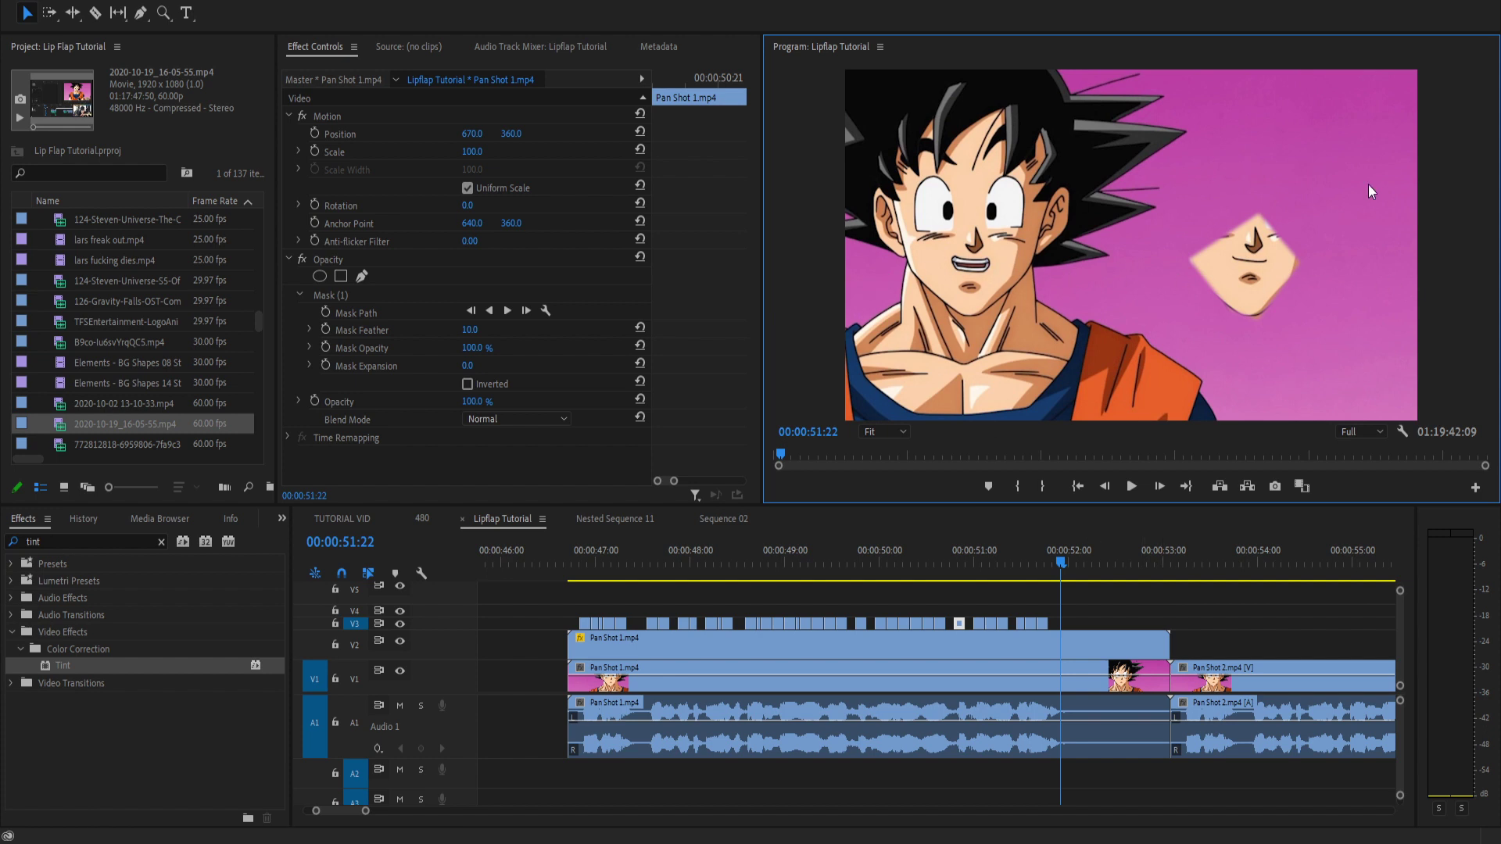
Nest the V2 Pan Shot 1.mp4 clip together with all the V3 mouth clips, keeping the default sequence name.
drag(1126, 613, 550, 647)
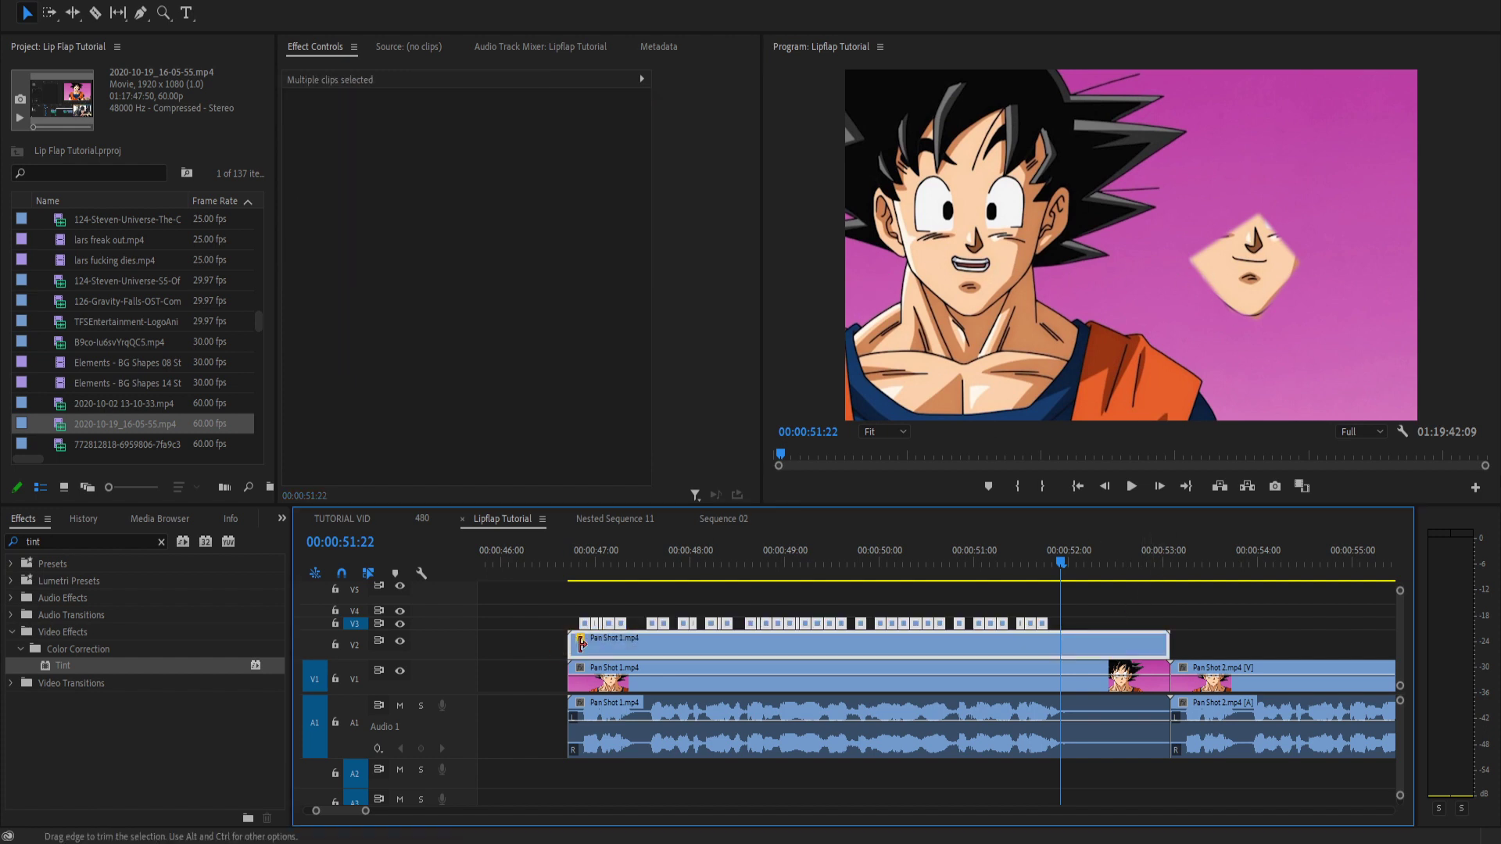
right_click(961, 648)
click(1053, 459)
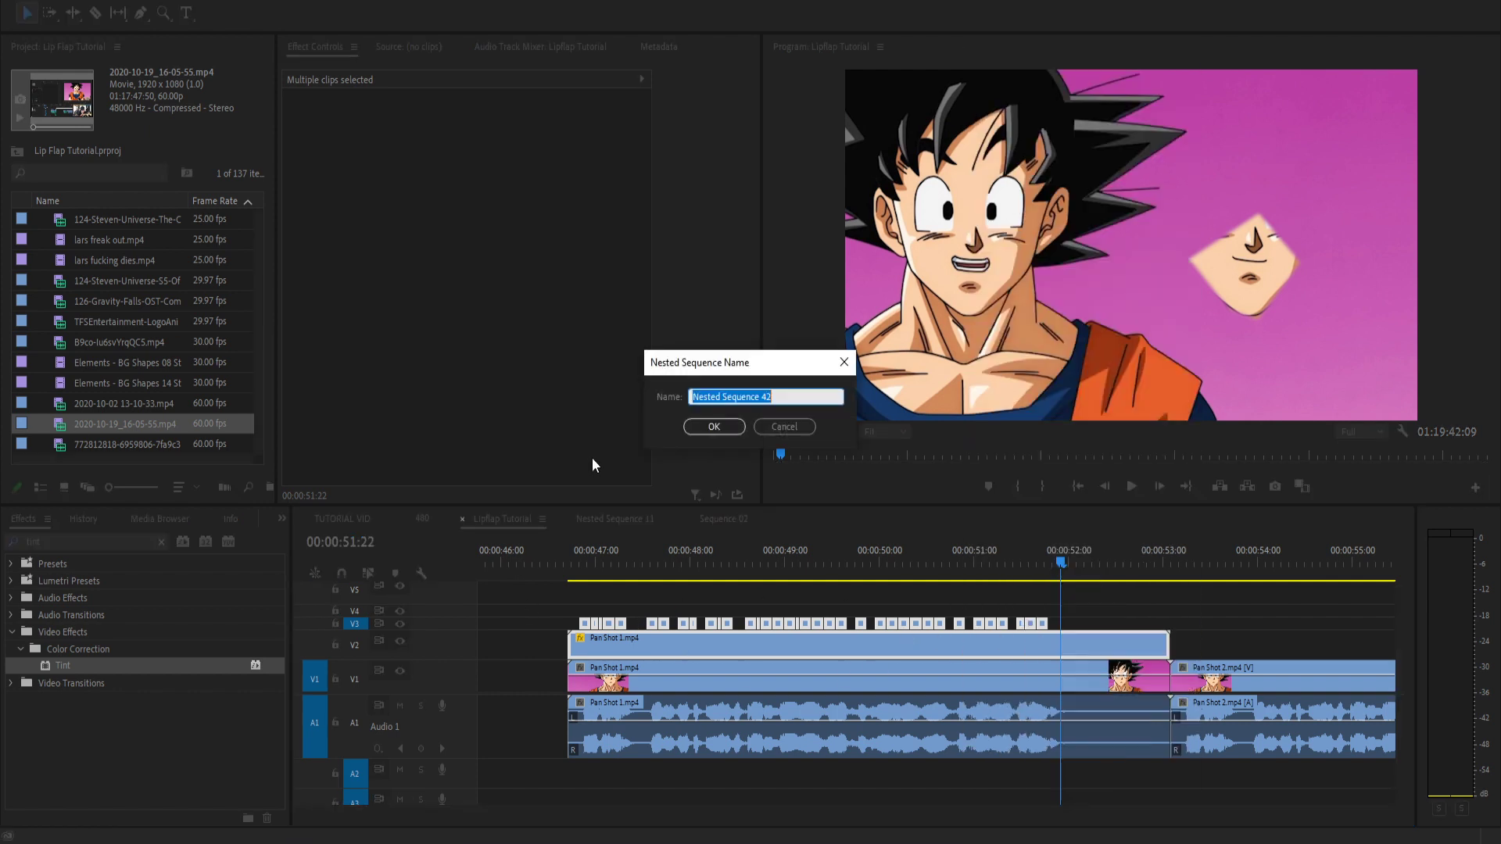
click(713, 427)
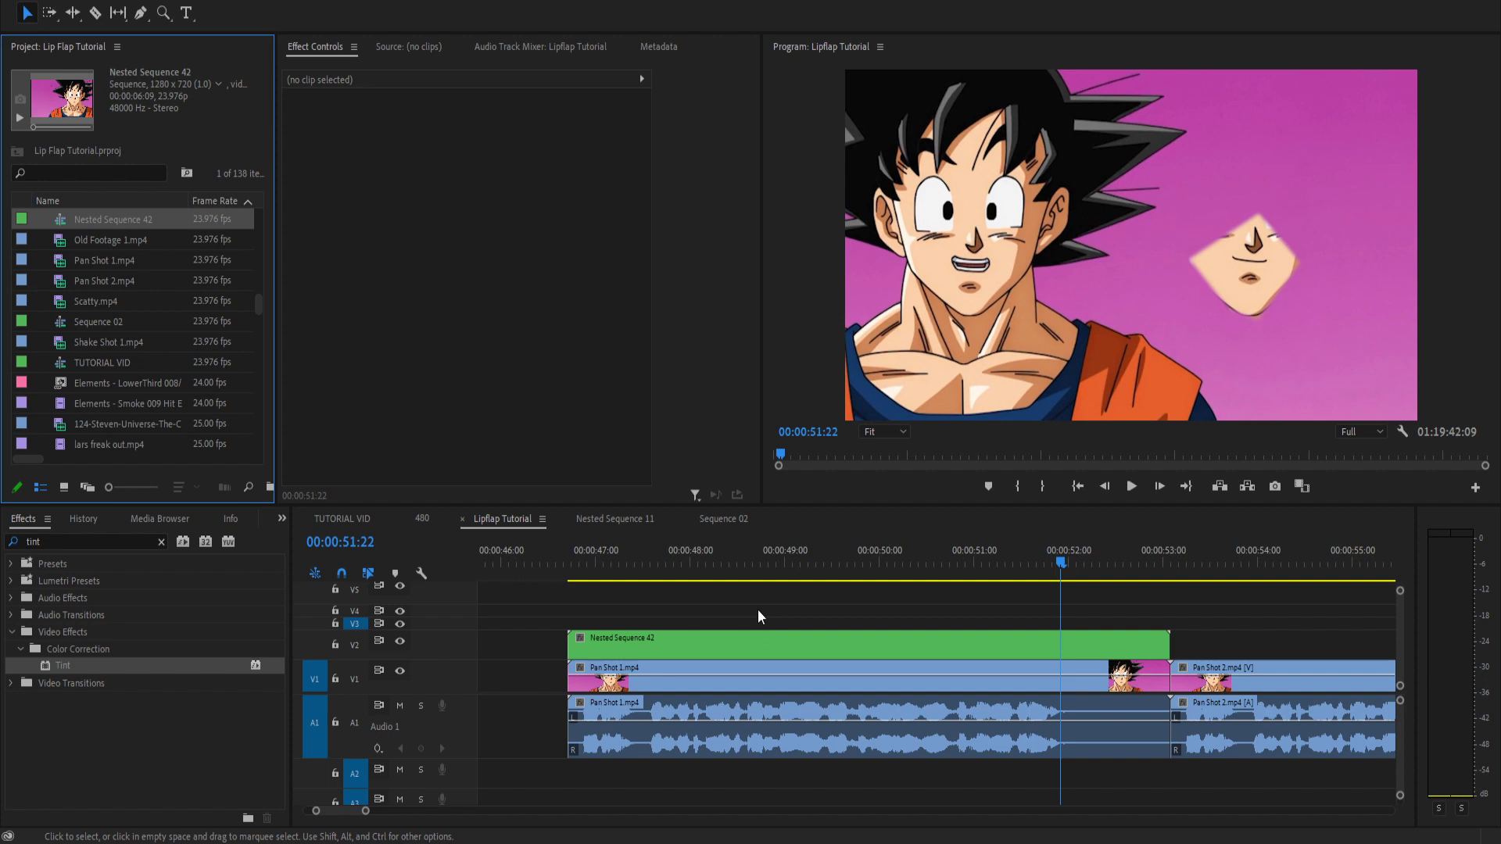
Keyframe the nested sequence's Position from 640 at 00:00:46:17 to horizontal 14 at 00:00:51:21 so the mouth follows the face.
click(570, 566)
click(632, 644)
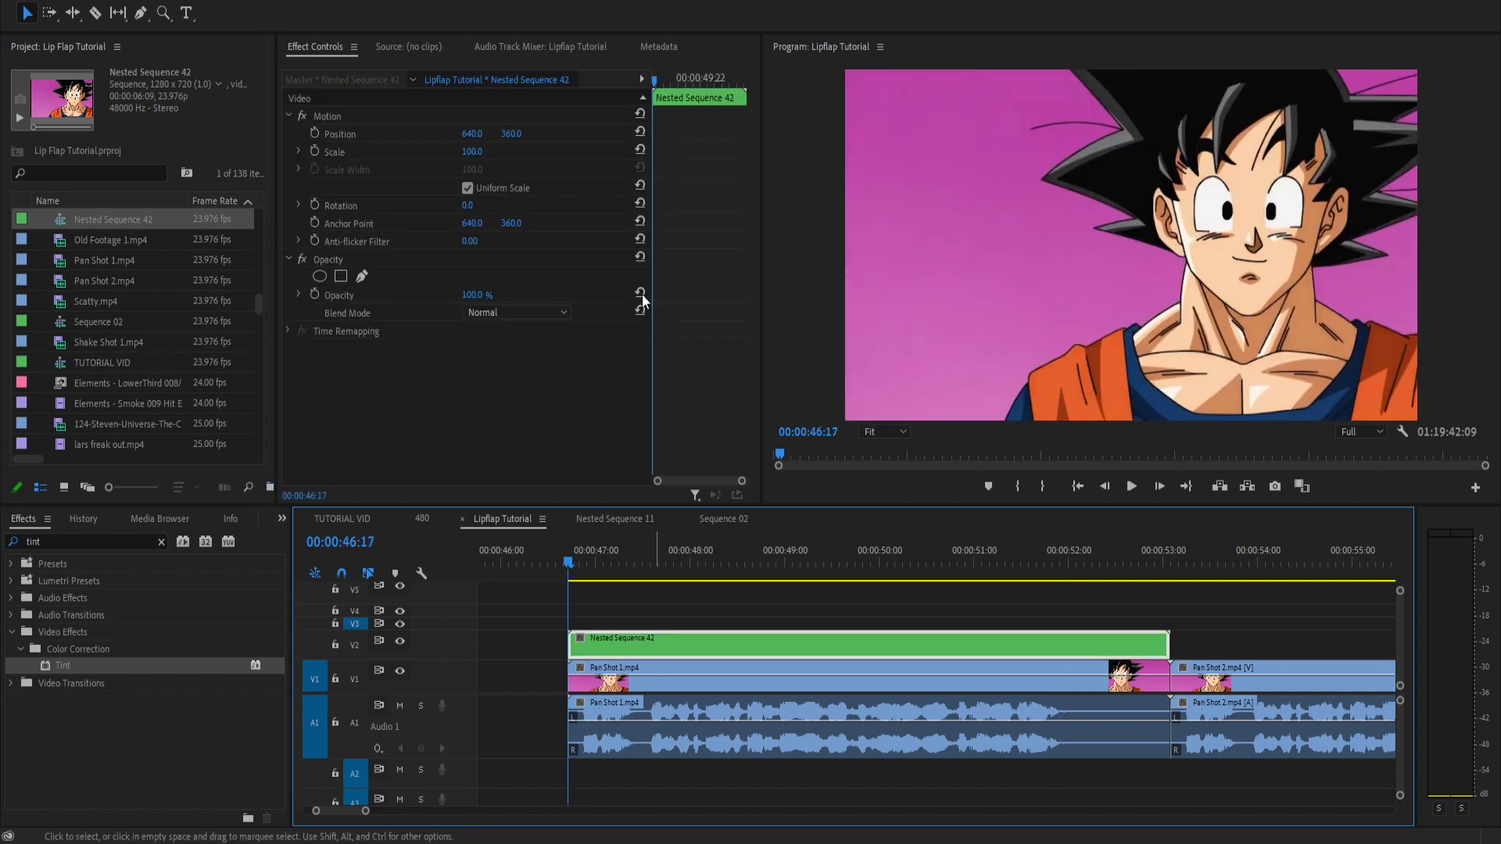
click(315, 134)
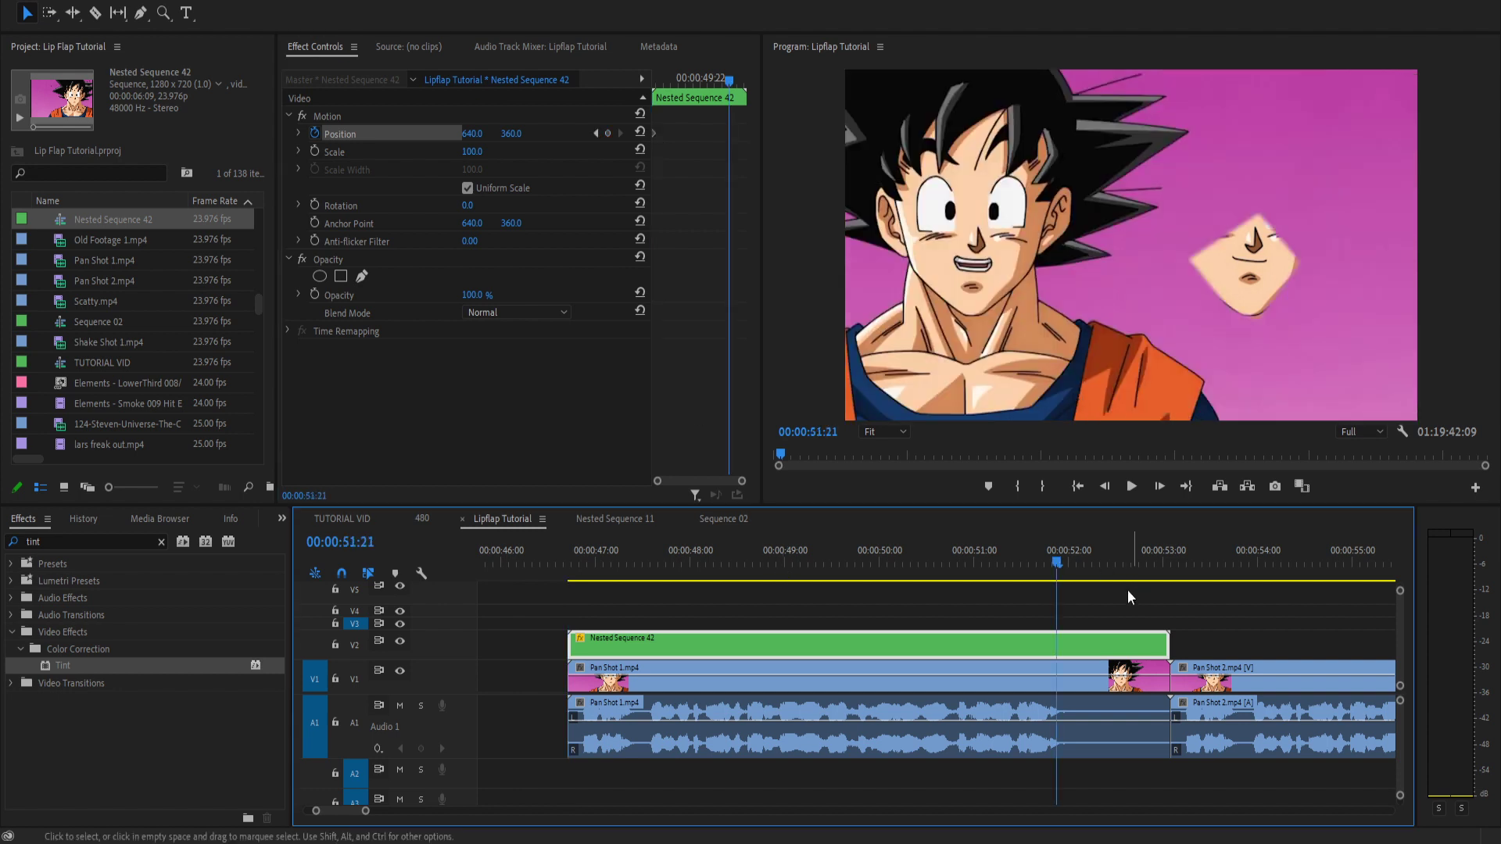
drag(474, 139, 1, 138)
scroll(1361, 640, down, 3)
drag(866, 565, 983, 562)
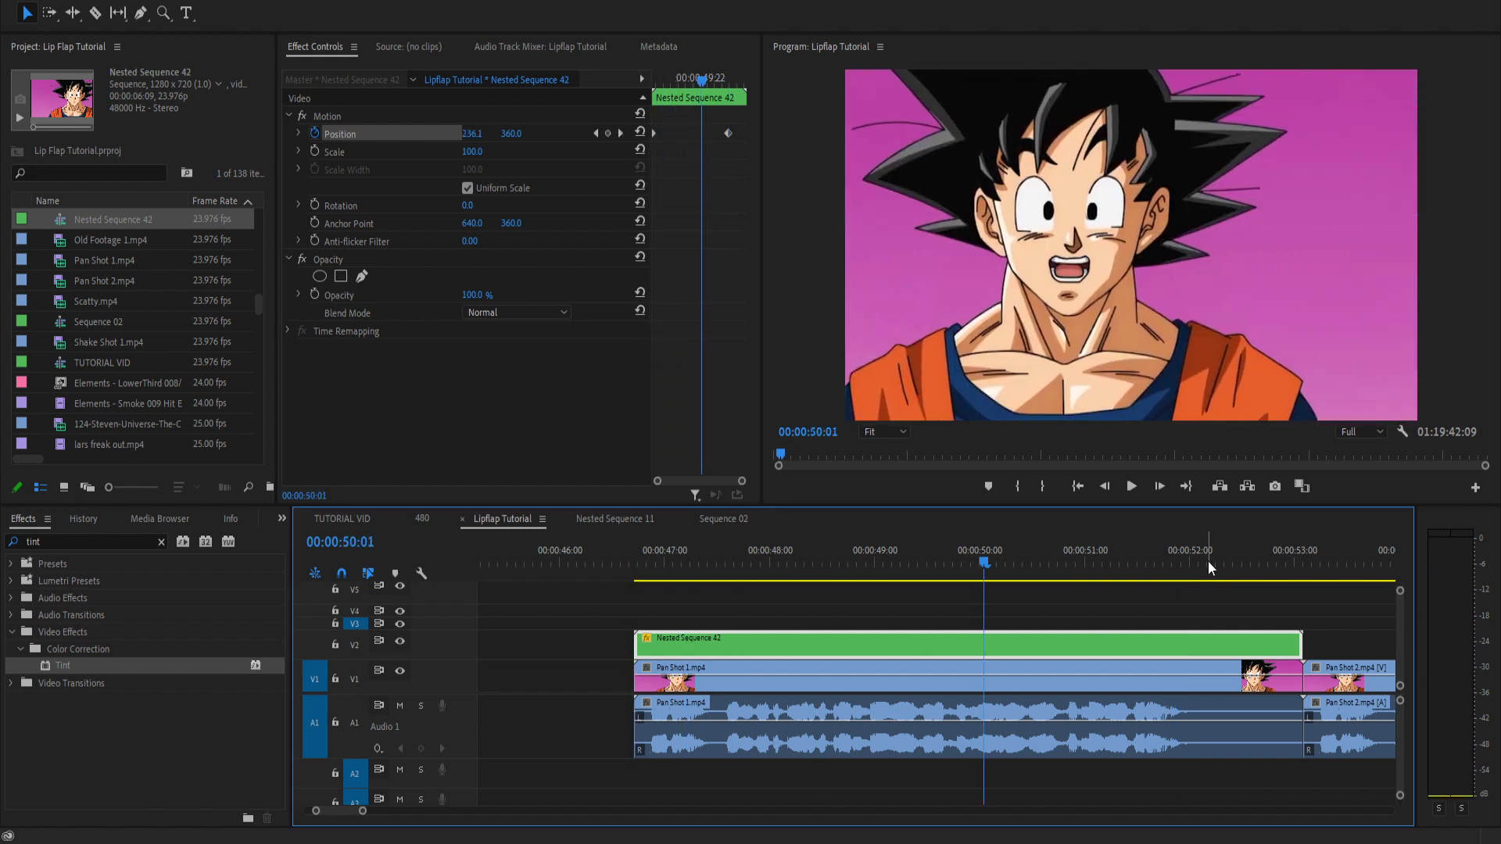
click(621, 133)
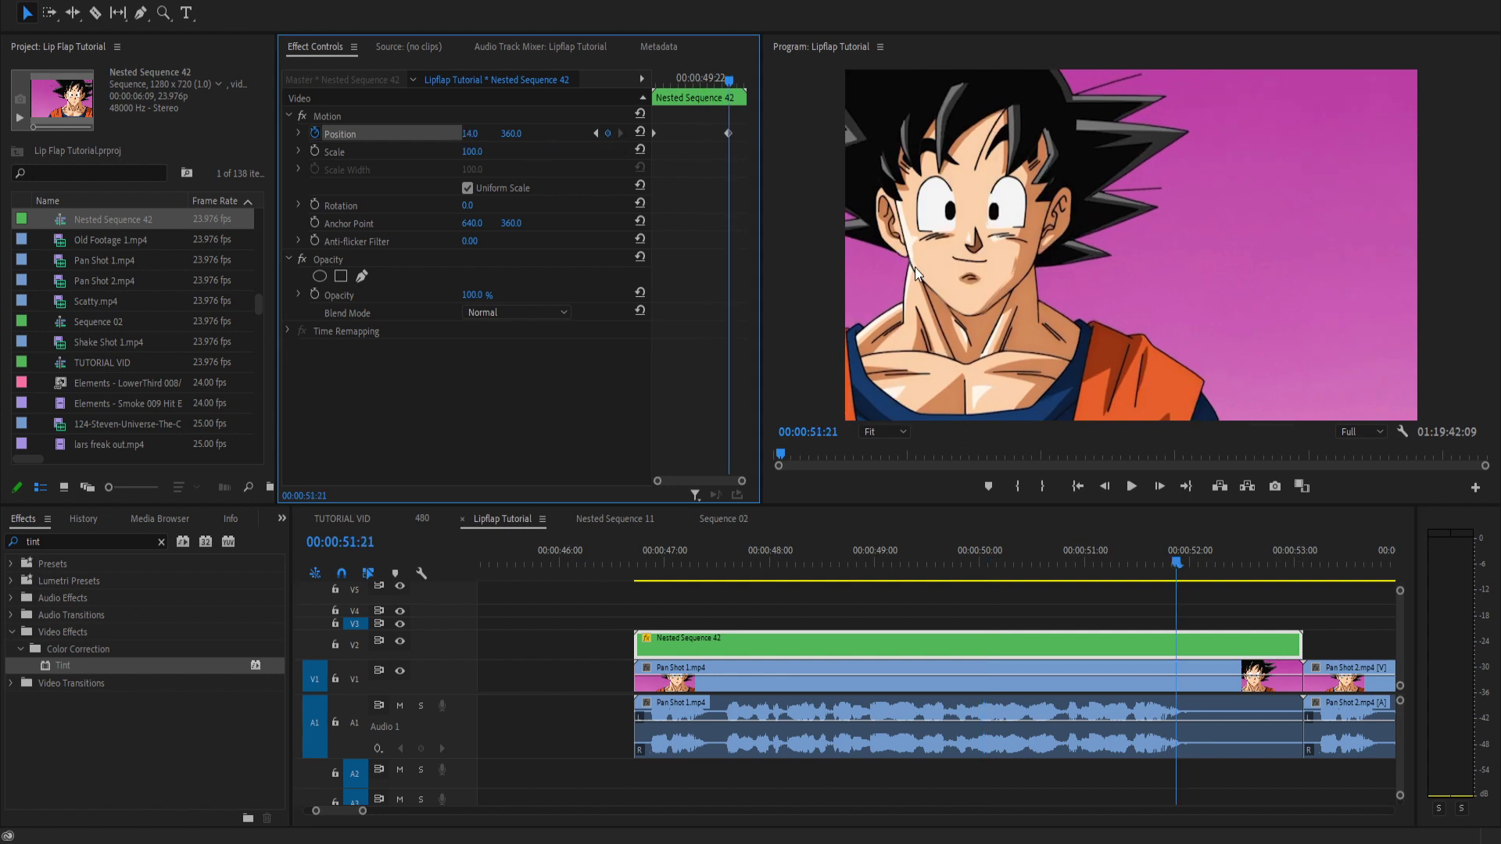
Keyframe the nested mouth's horizontal position to 0 at 00:00:52:01, aligning it with Difference blending, and restore the blend mode to Normal.
scroll(1283, 602, up, 2)
drag(1038, 565, 1075, 579)
drag(489, 138, 0, 138)
click(522, 312)
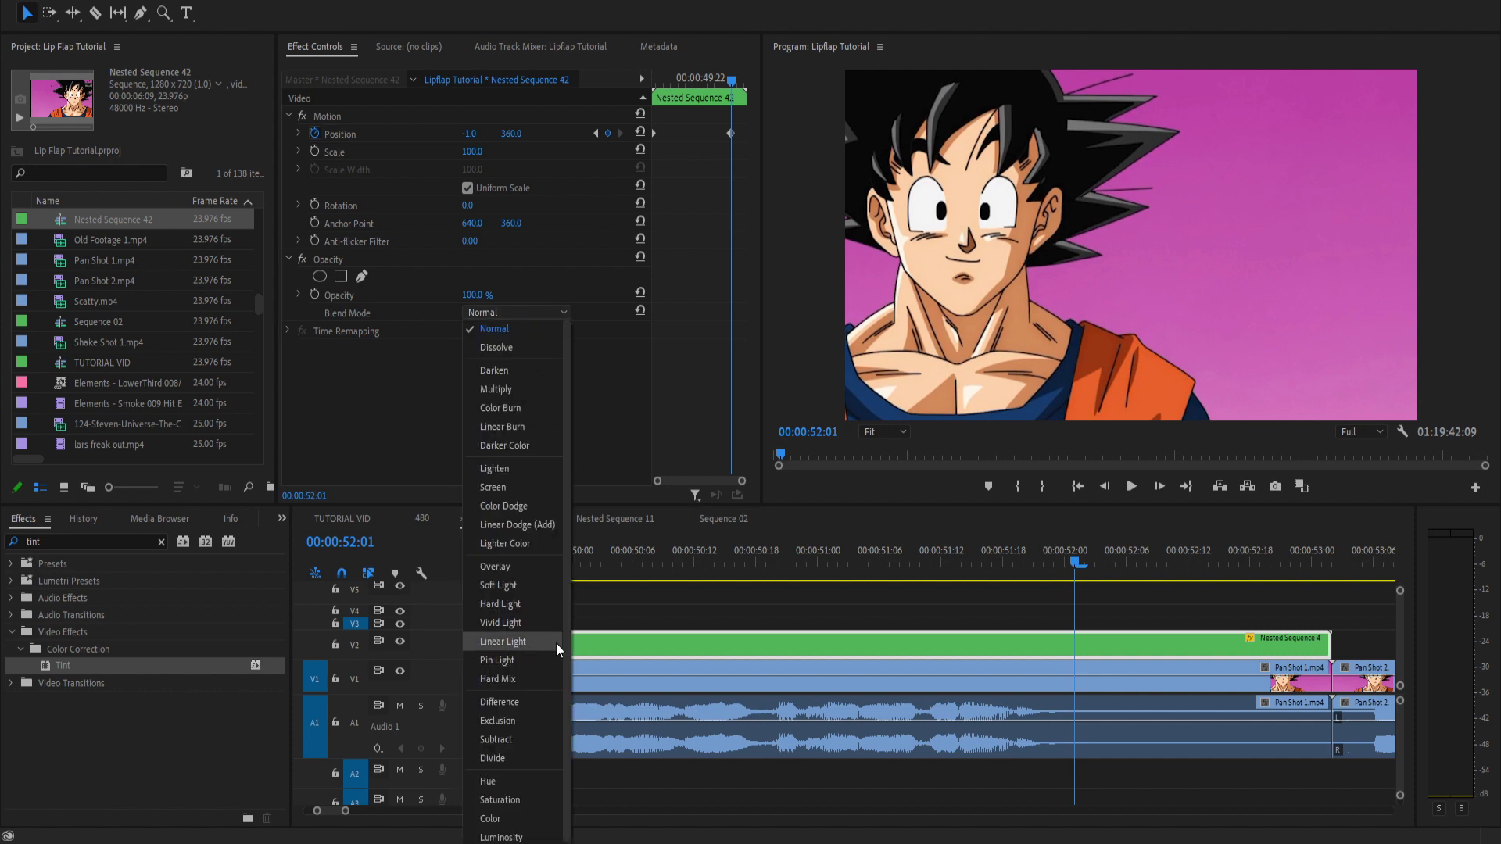
click(518, 703)
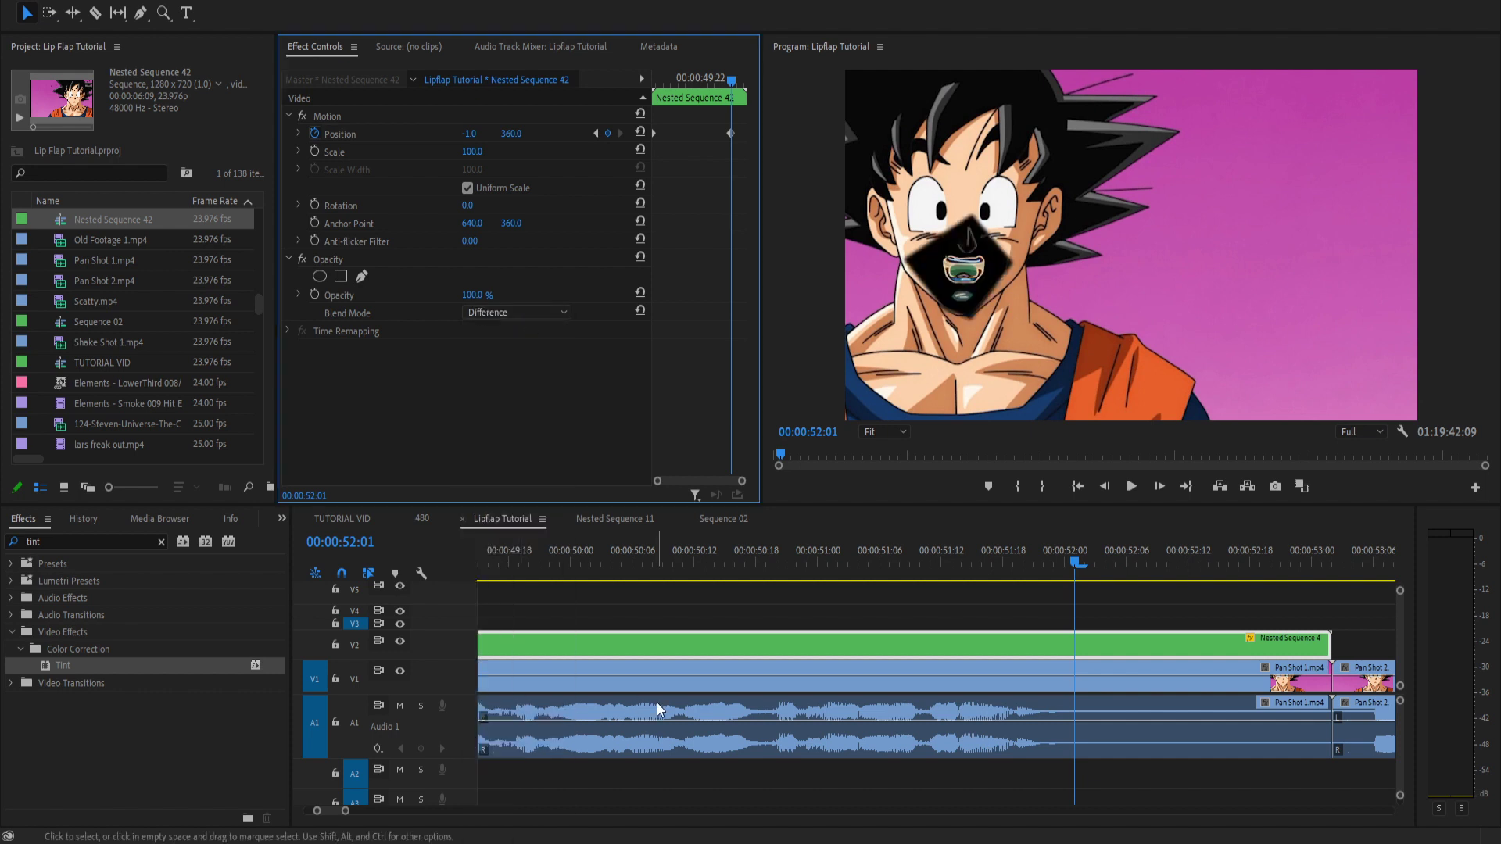
click(464, 133)
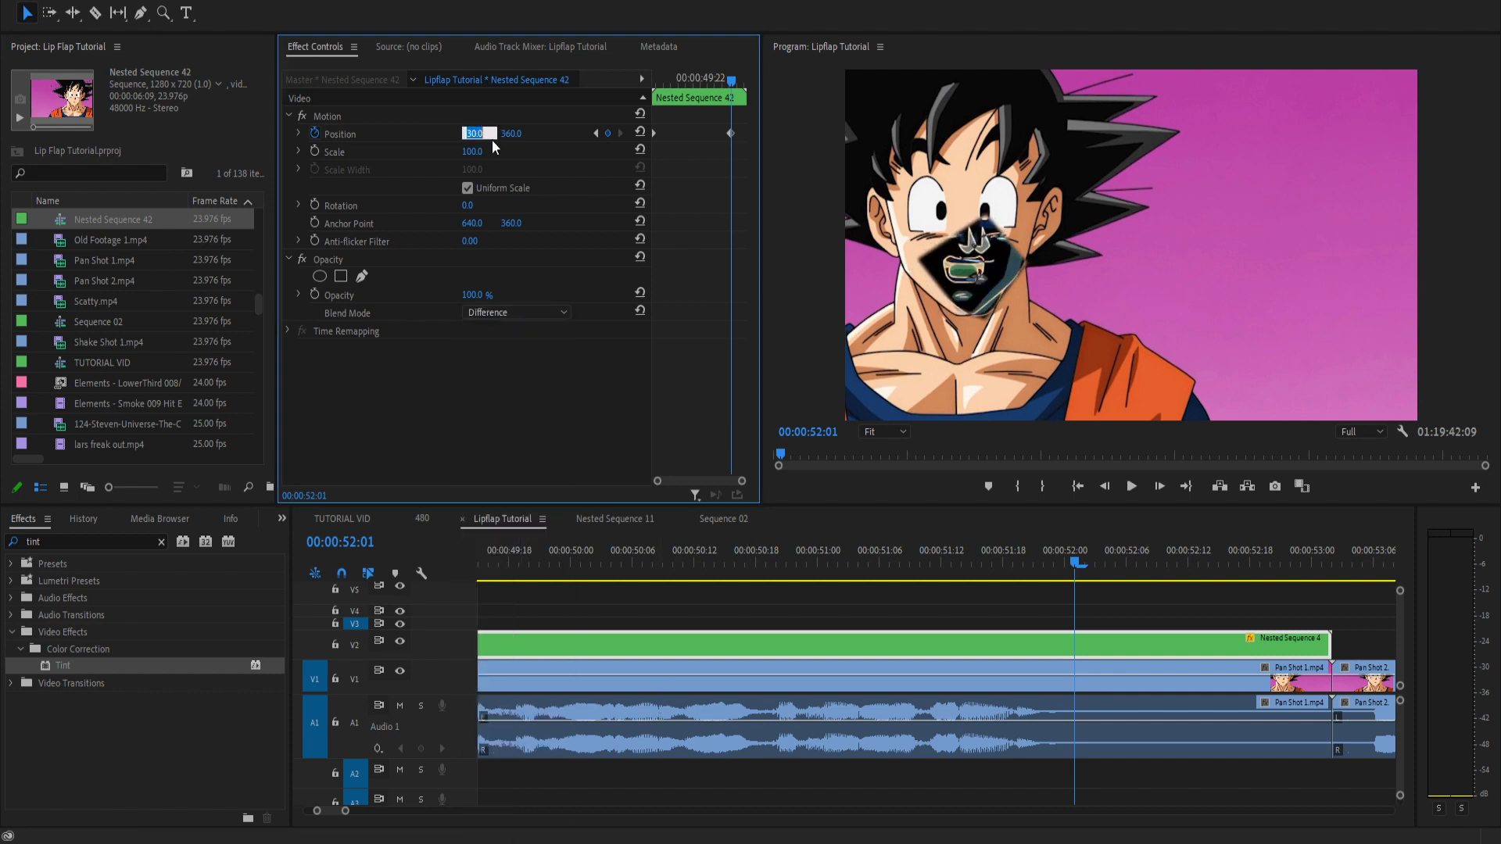
text(0)
key(Return)
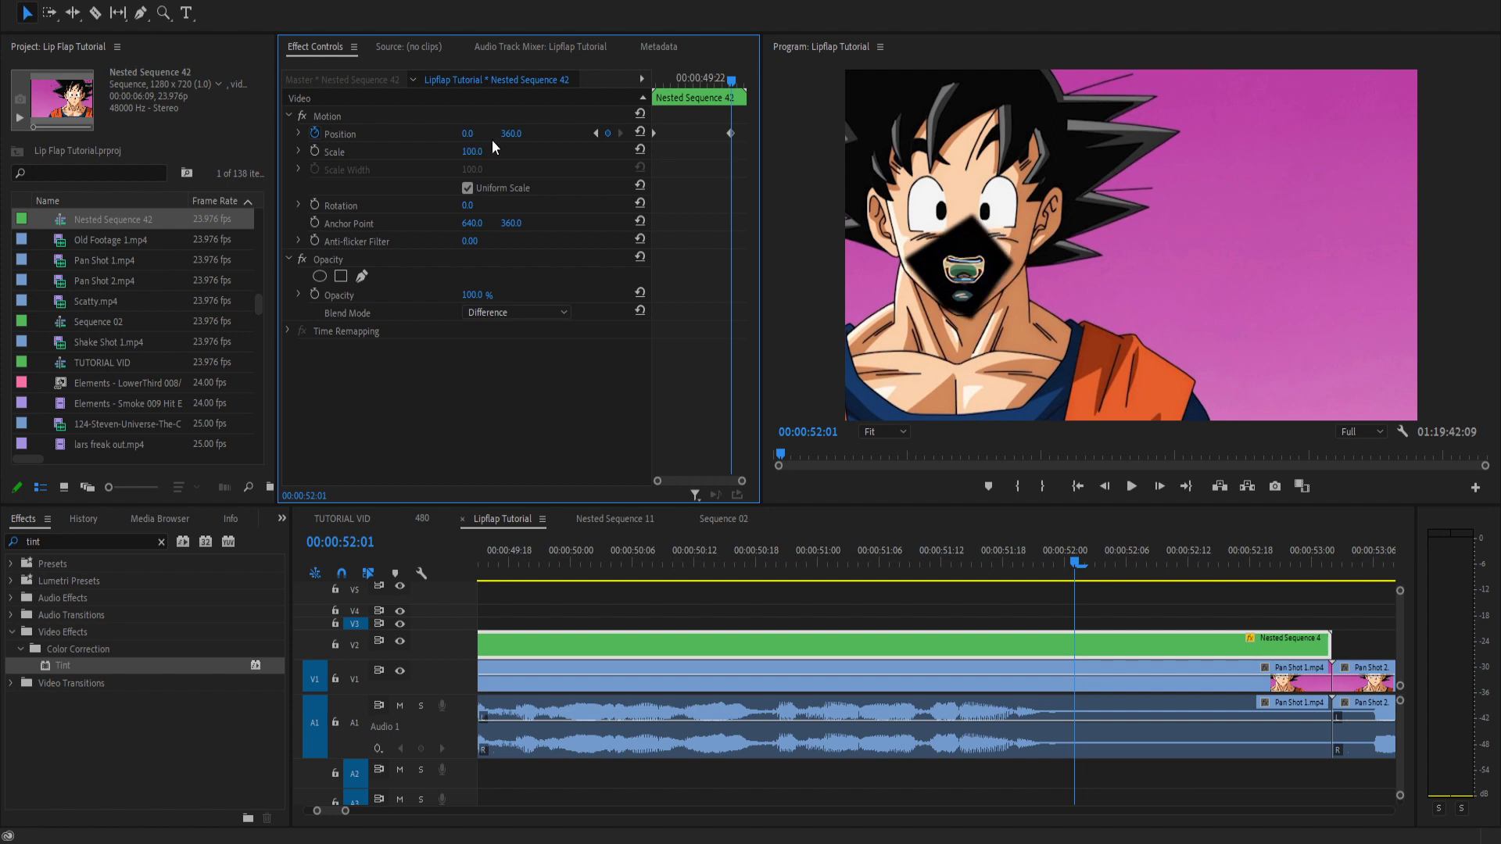
click(512, 312)
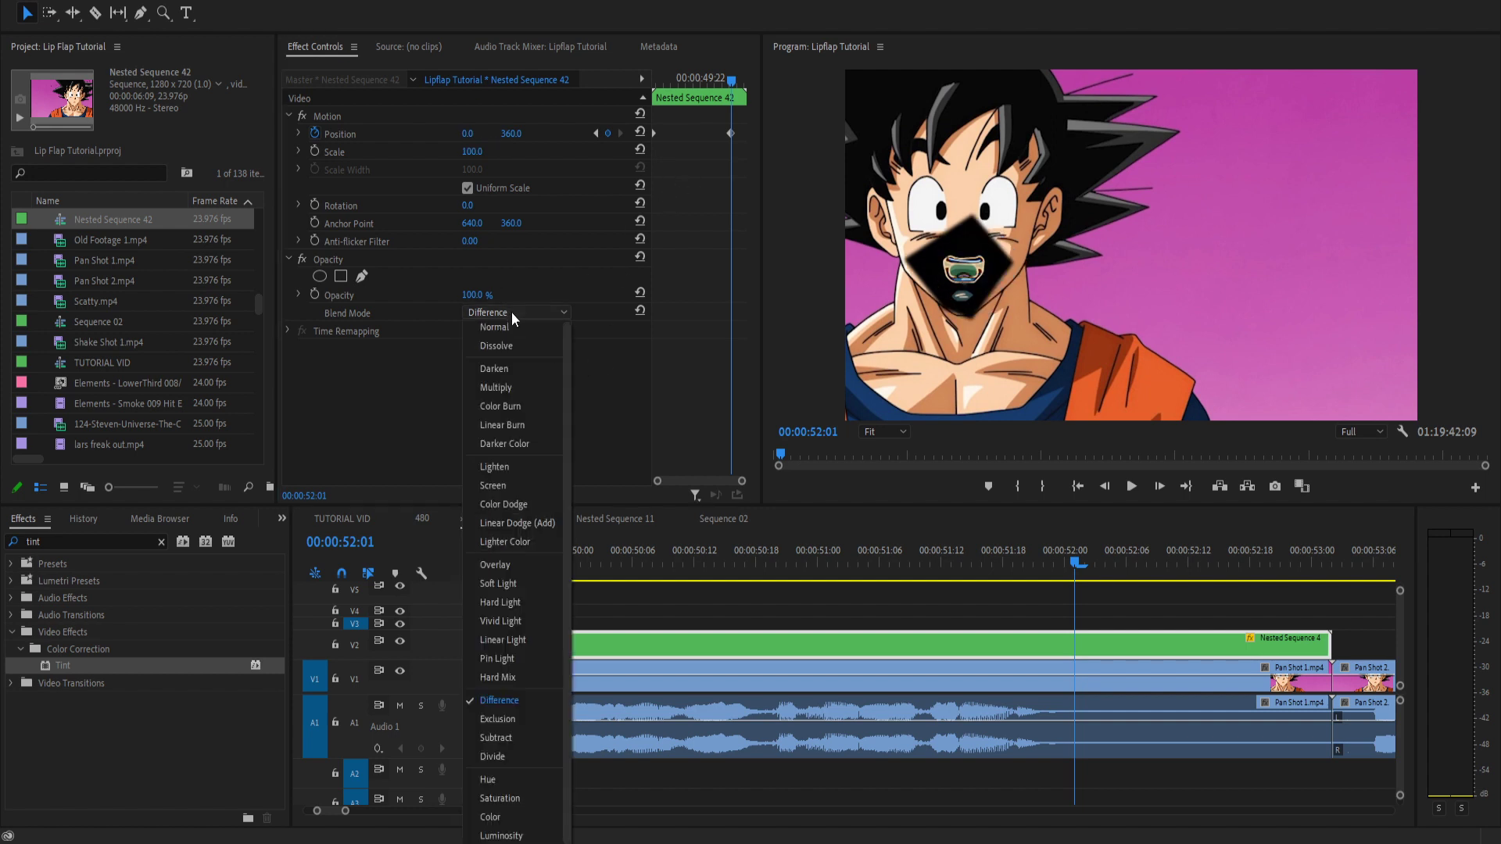
click(513, 312)
scroll(899, 578, down, 5)
Play the keyframed pan shot from 00:00:46:16 in a maximized program monitor to check the mouth tracking.
click(798, 569)
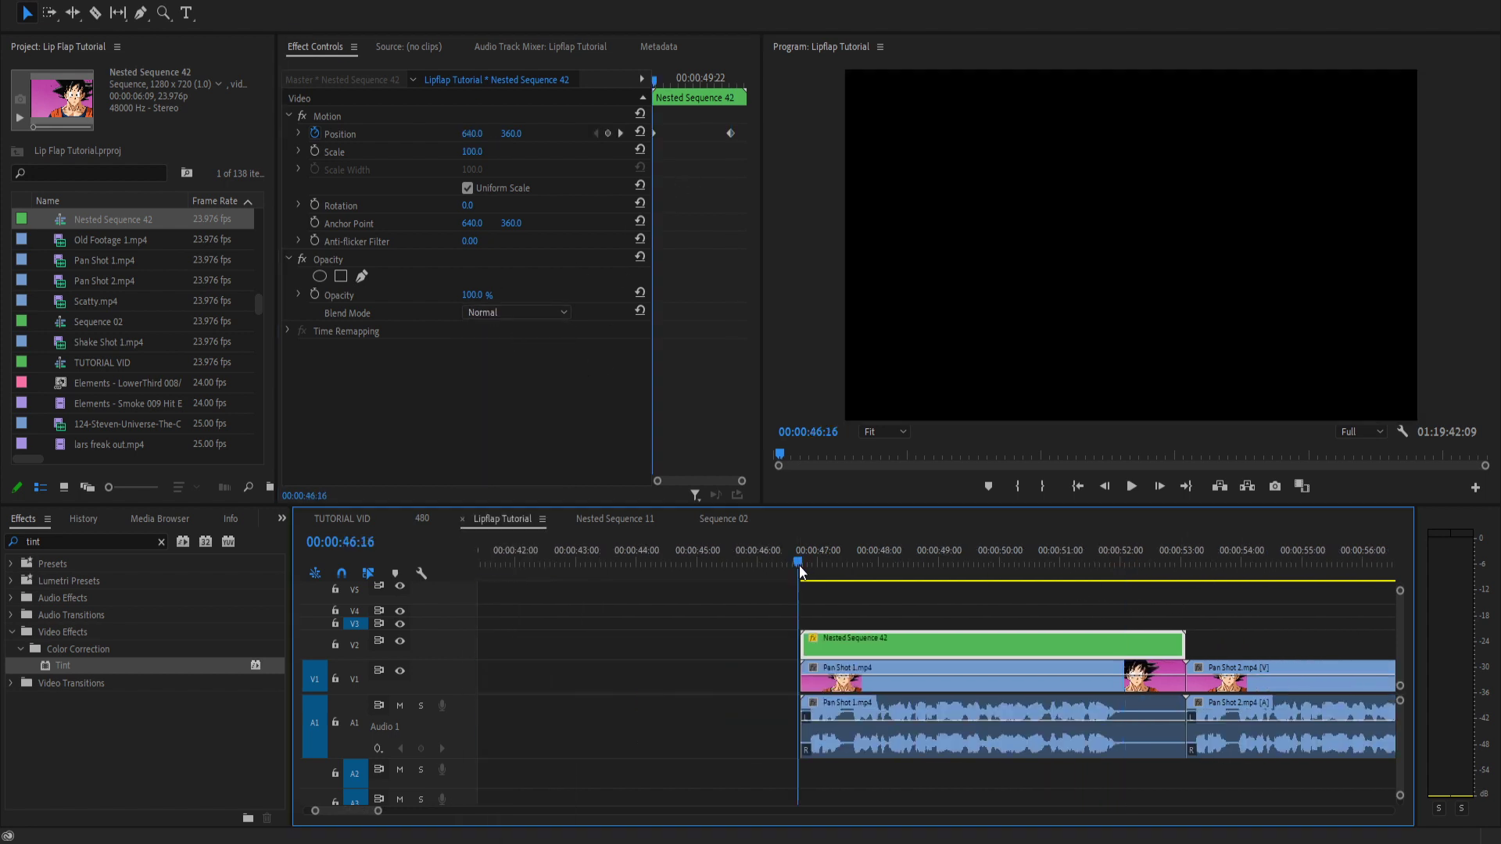
key(grave)
key(space)
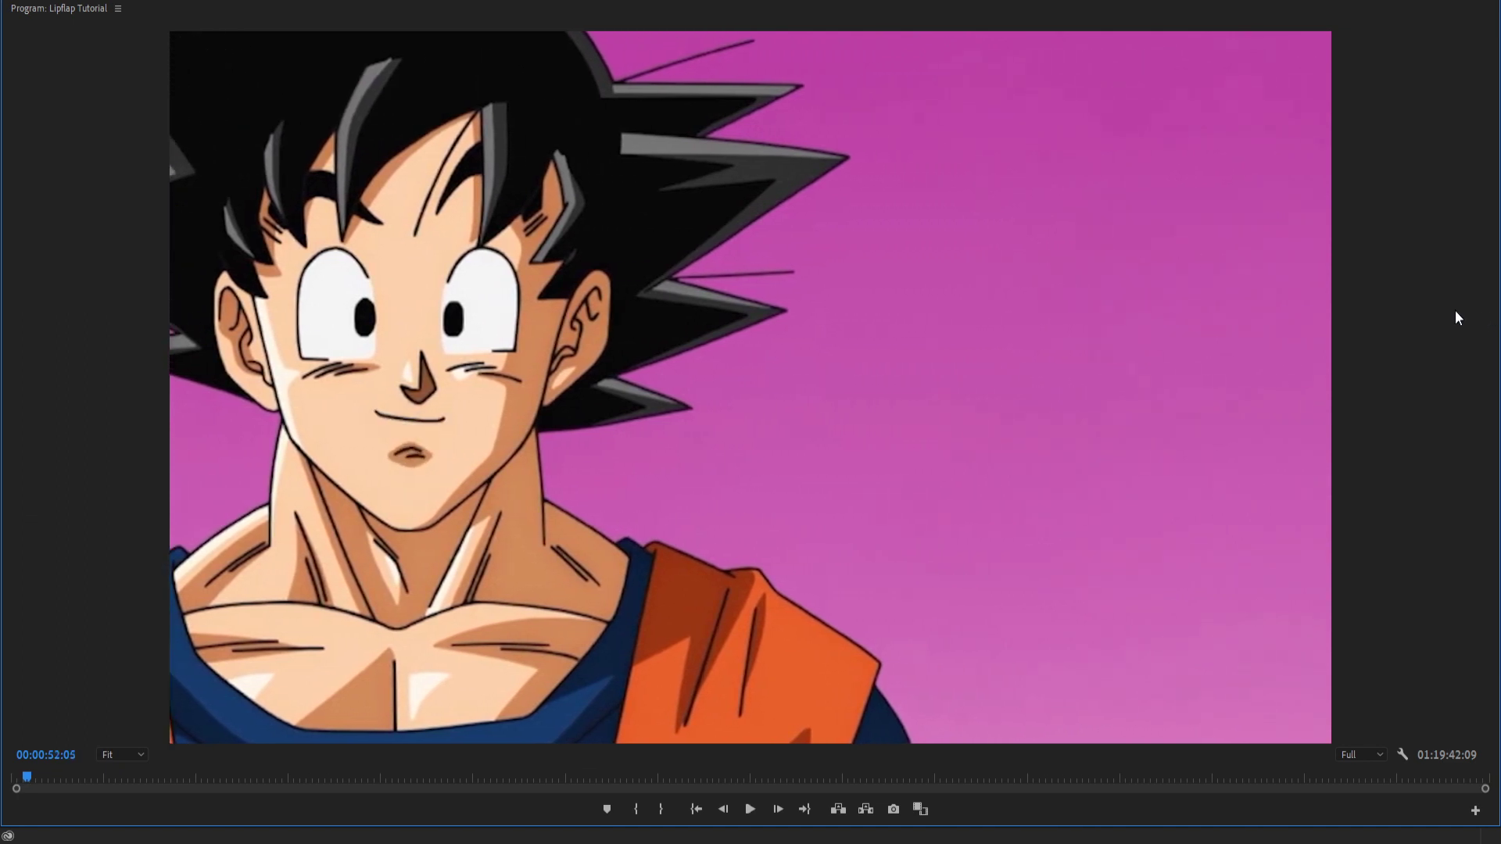
key(grave)
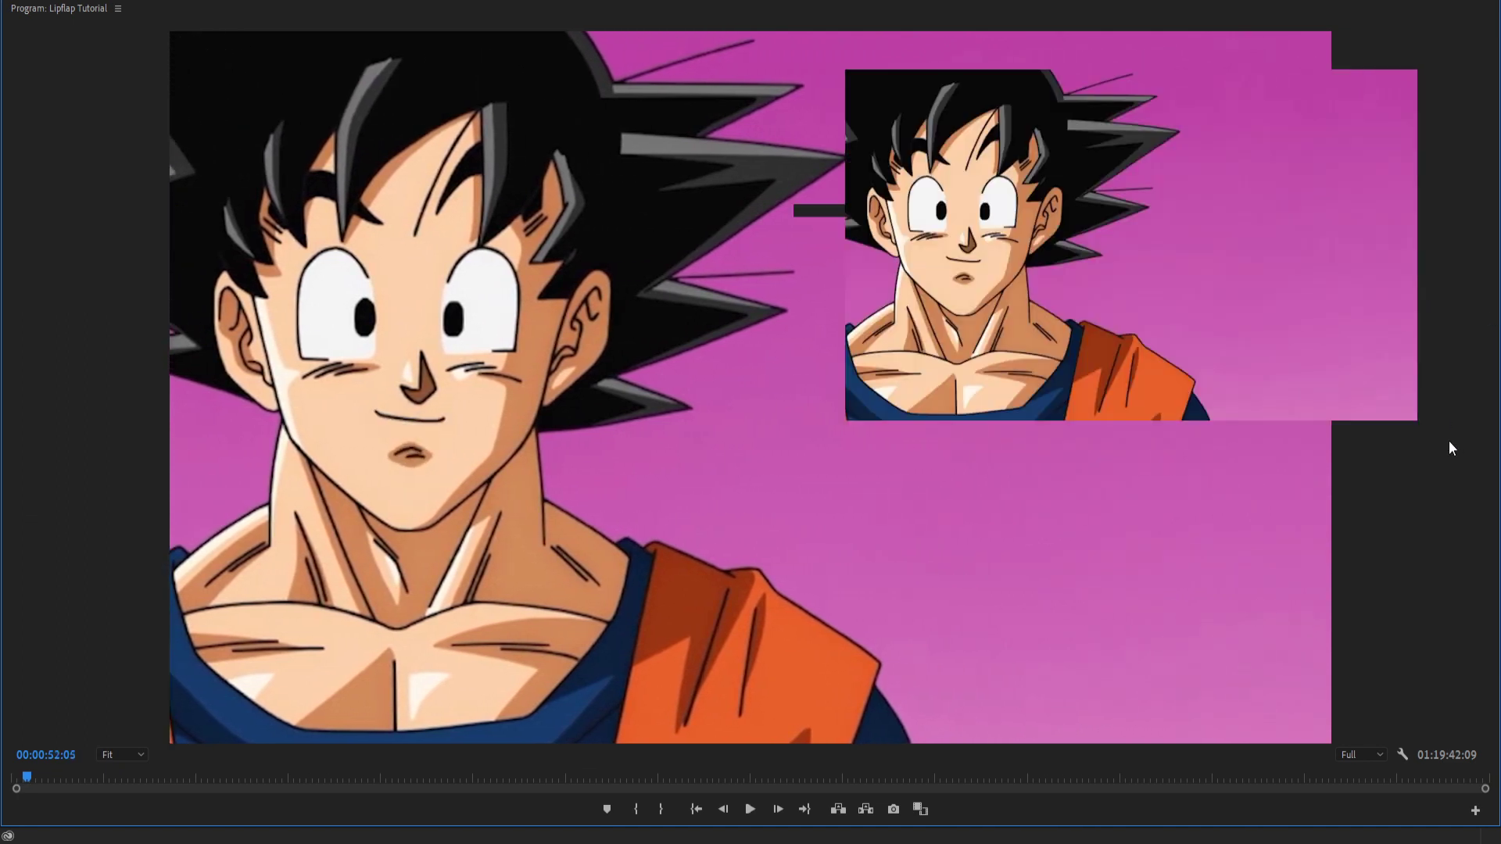
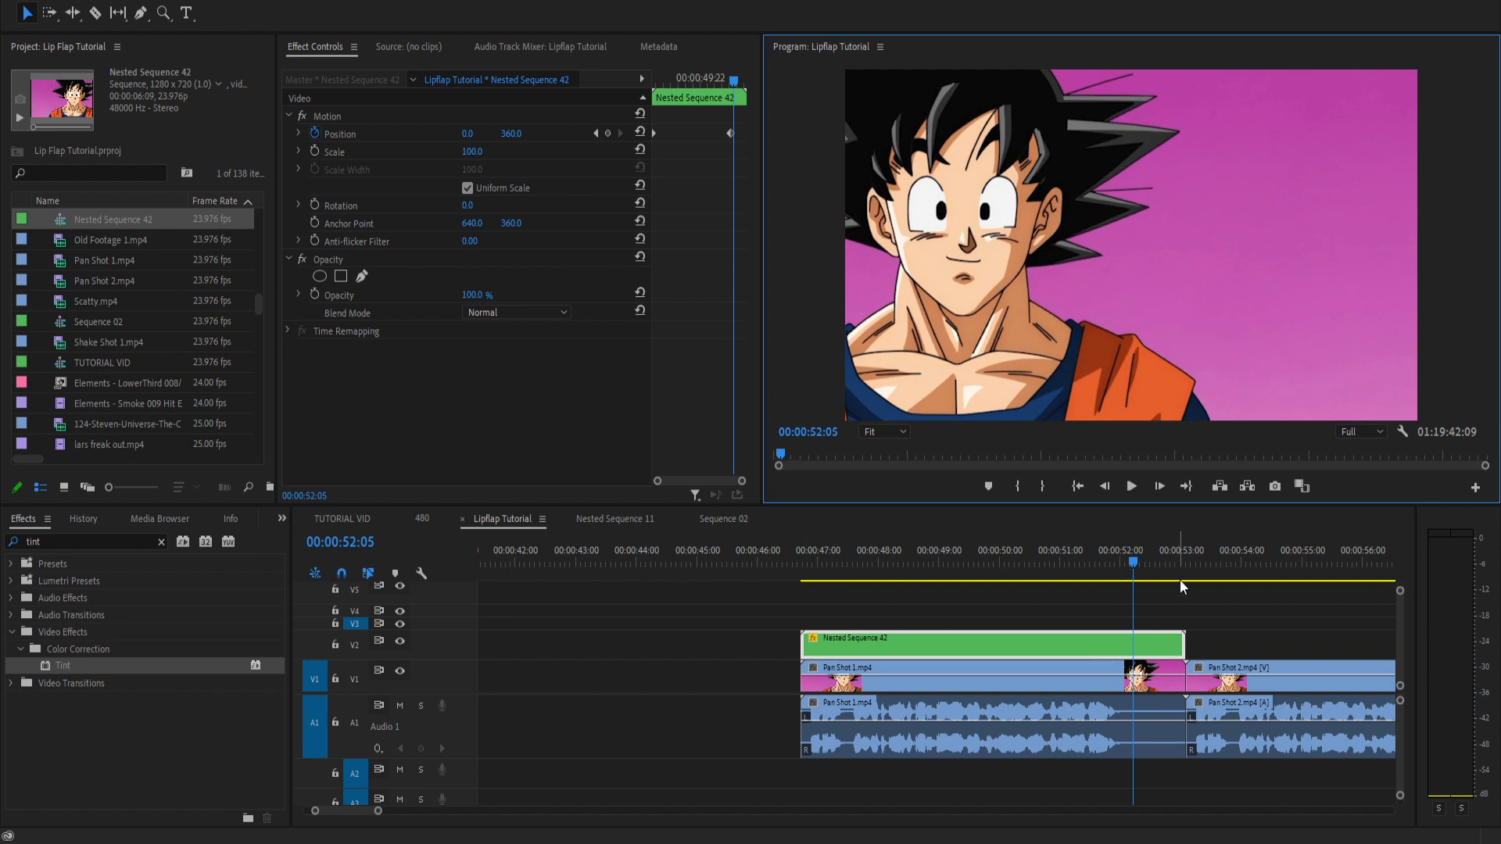
Play Pan Shot 2.mp4 from its start at 00:00:53:02 to review the pan and mouth shapes.
key(minus)
scroll(832, 626, up, 2)
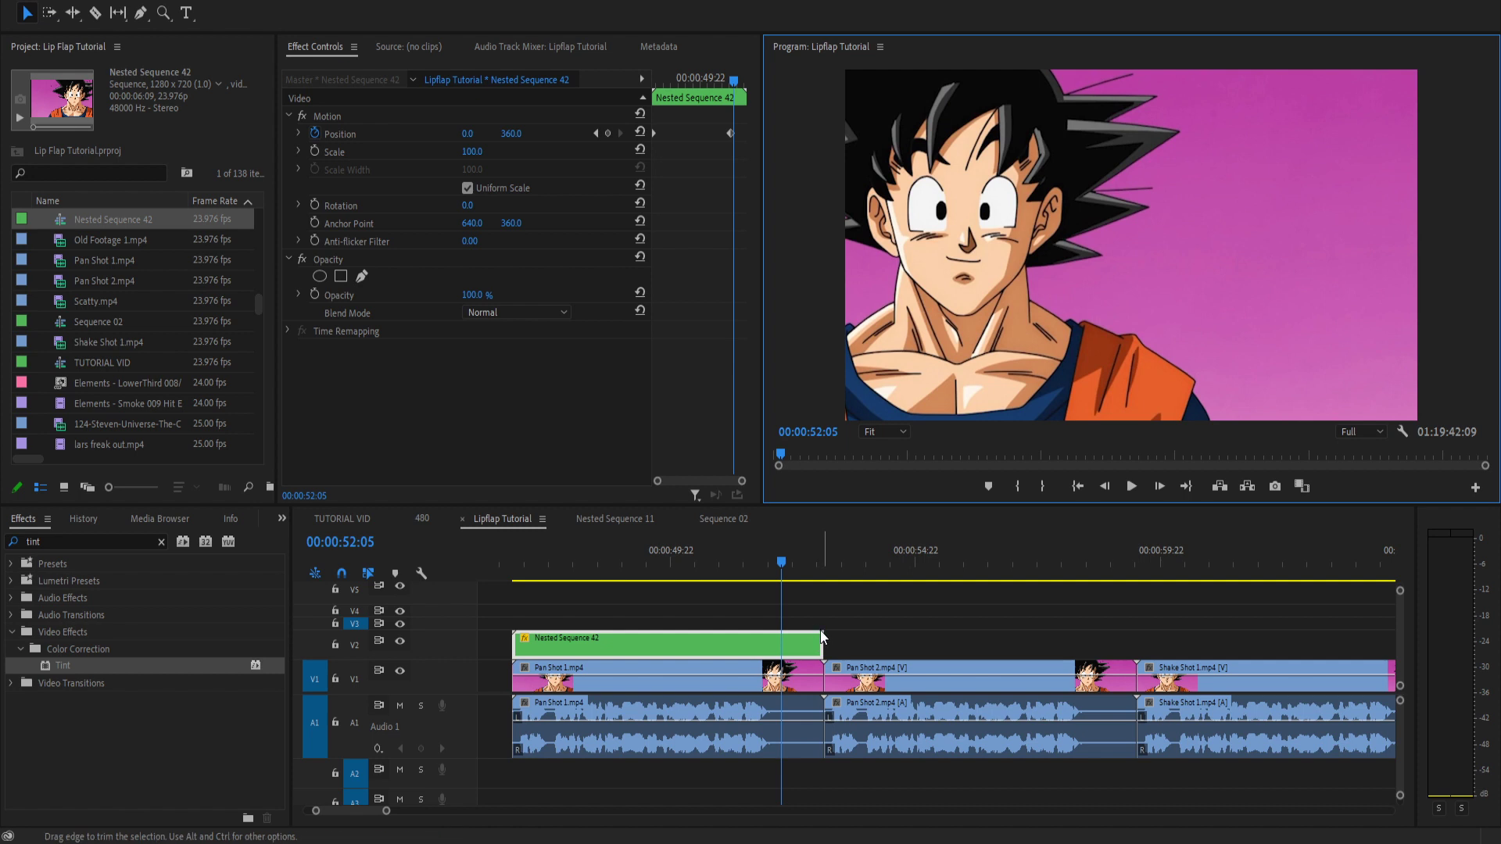
click(825, 576)
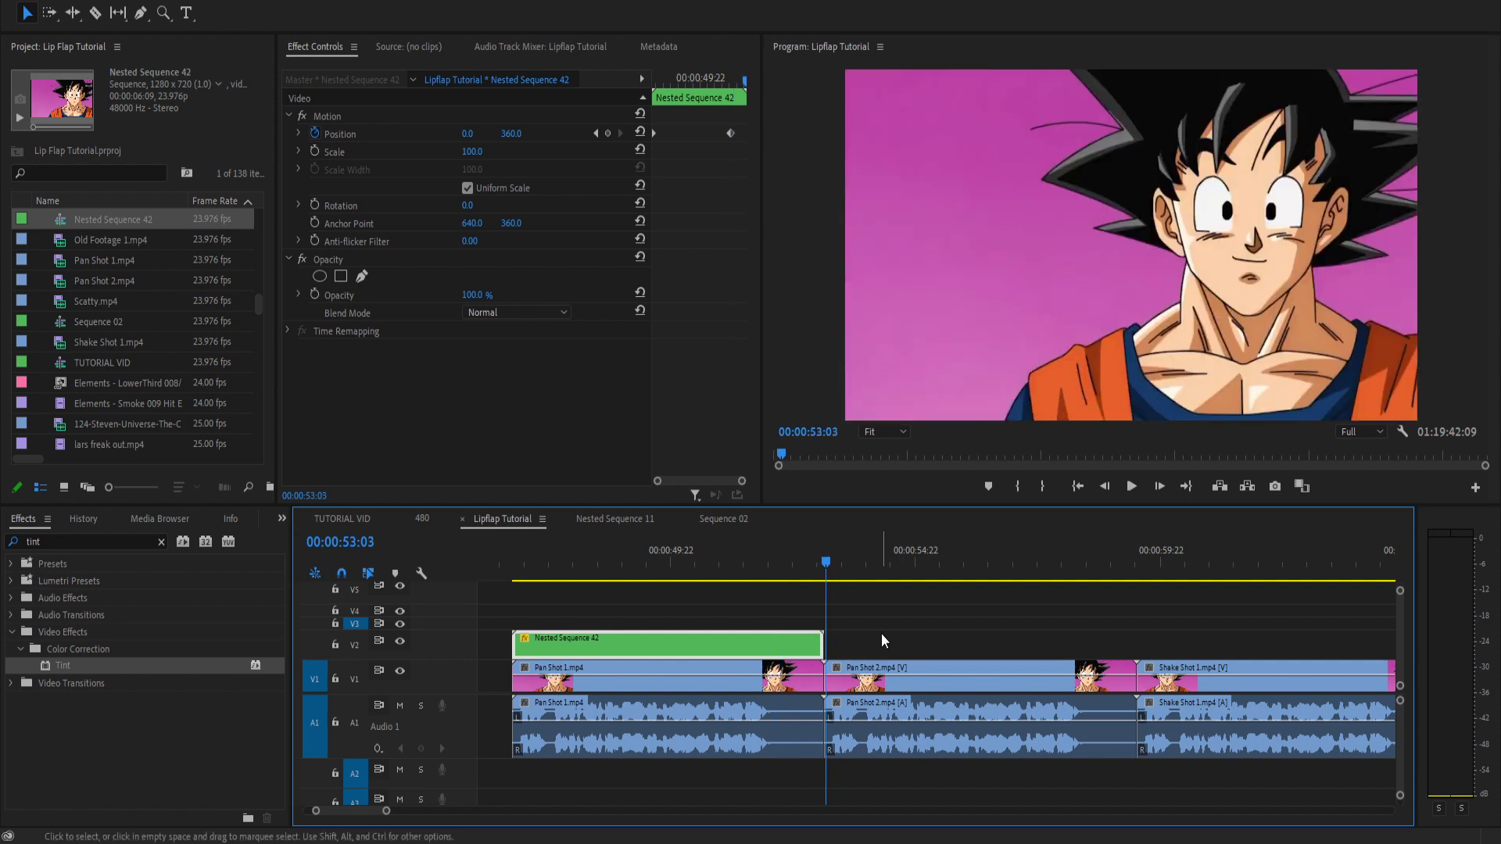
scroll(845, 639, down, 1)
scroll(883, 641, up, 6)
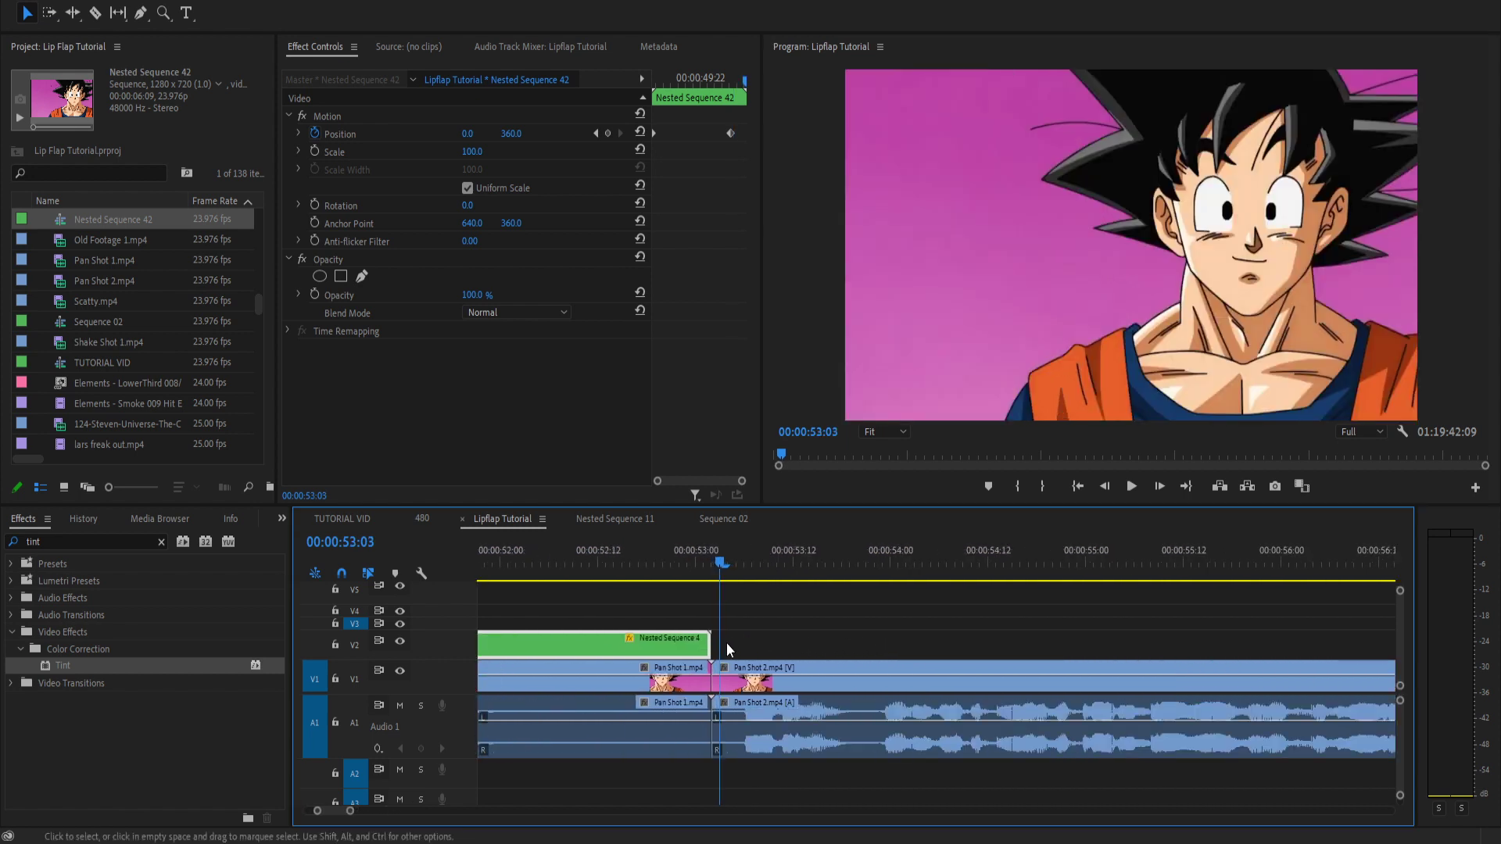
scroll(650, 597, down, 4)
click(658, 575)
click(751, 644)
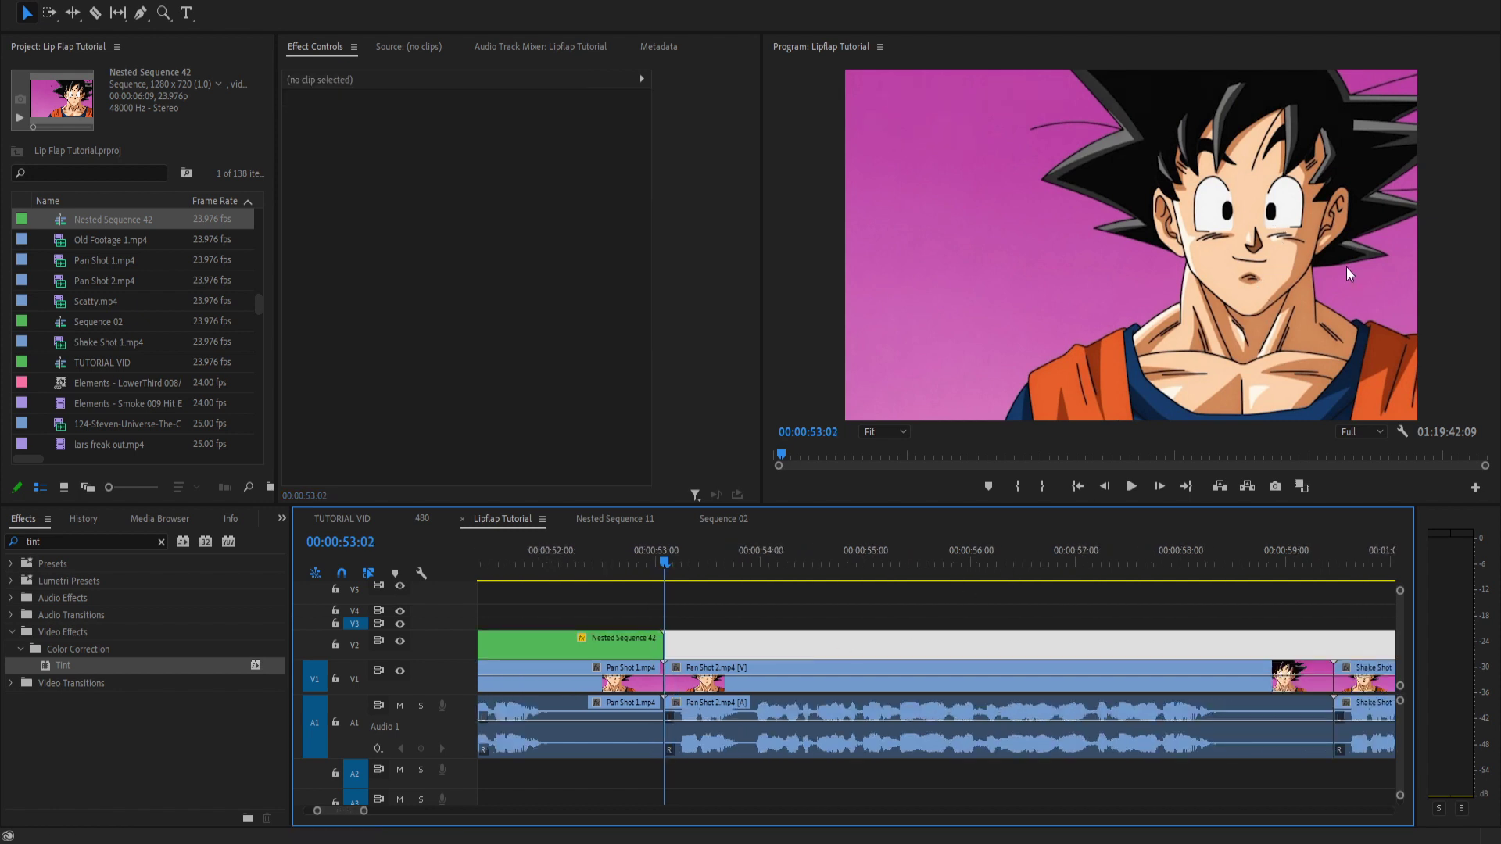
click(1126, 492)
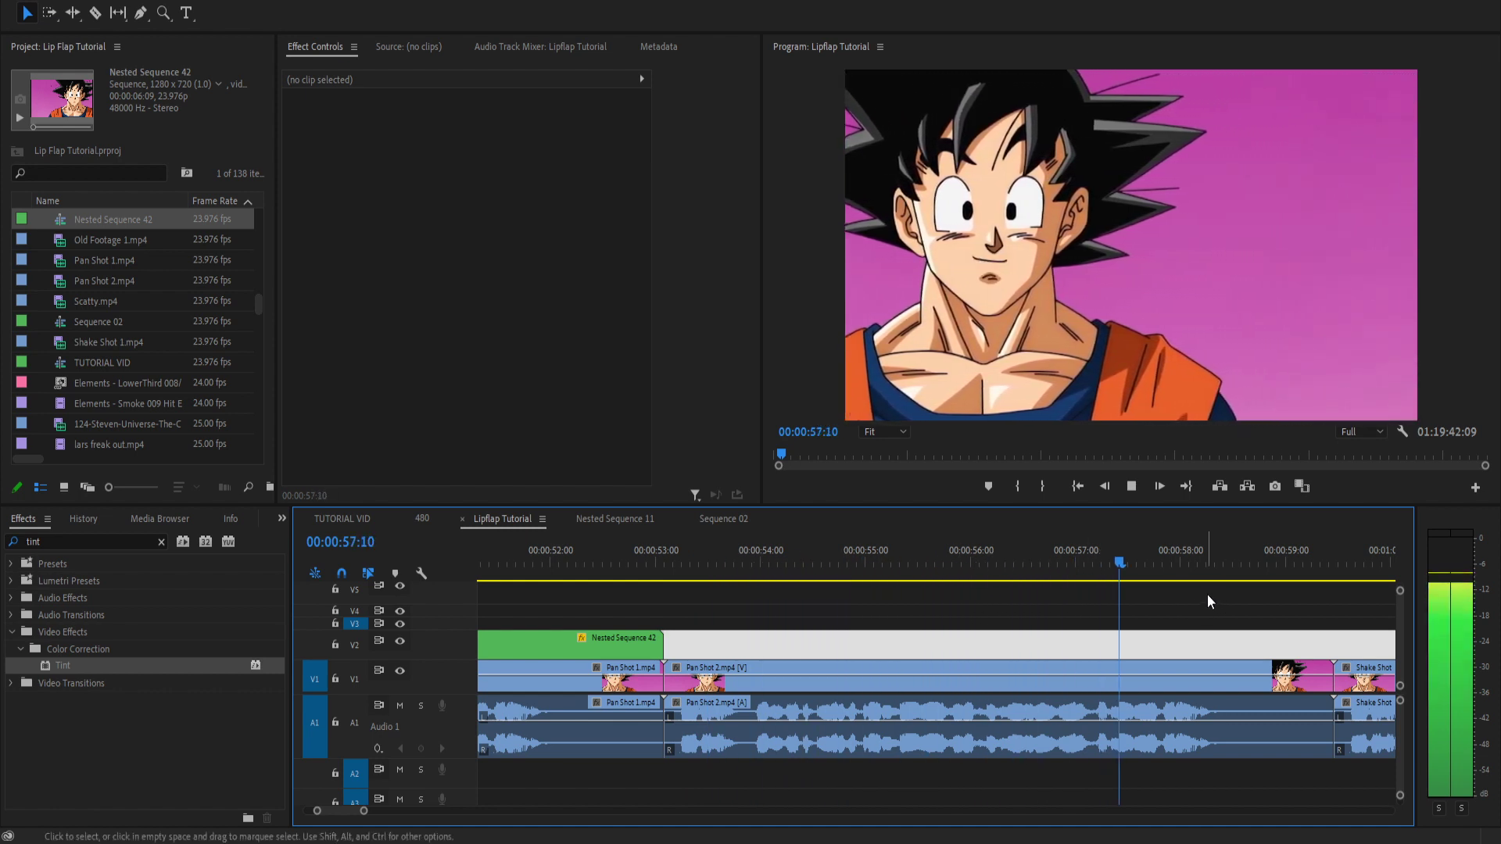
key(space)
click(678, 562)
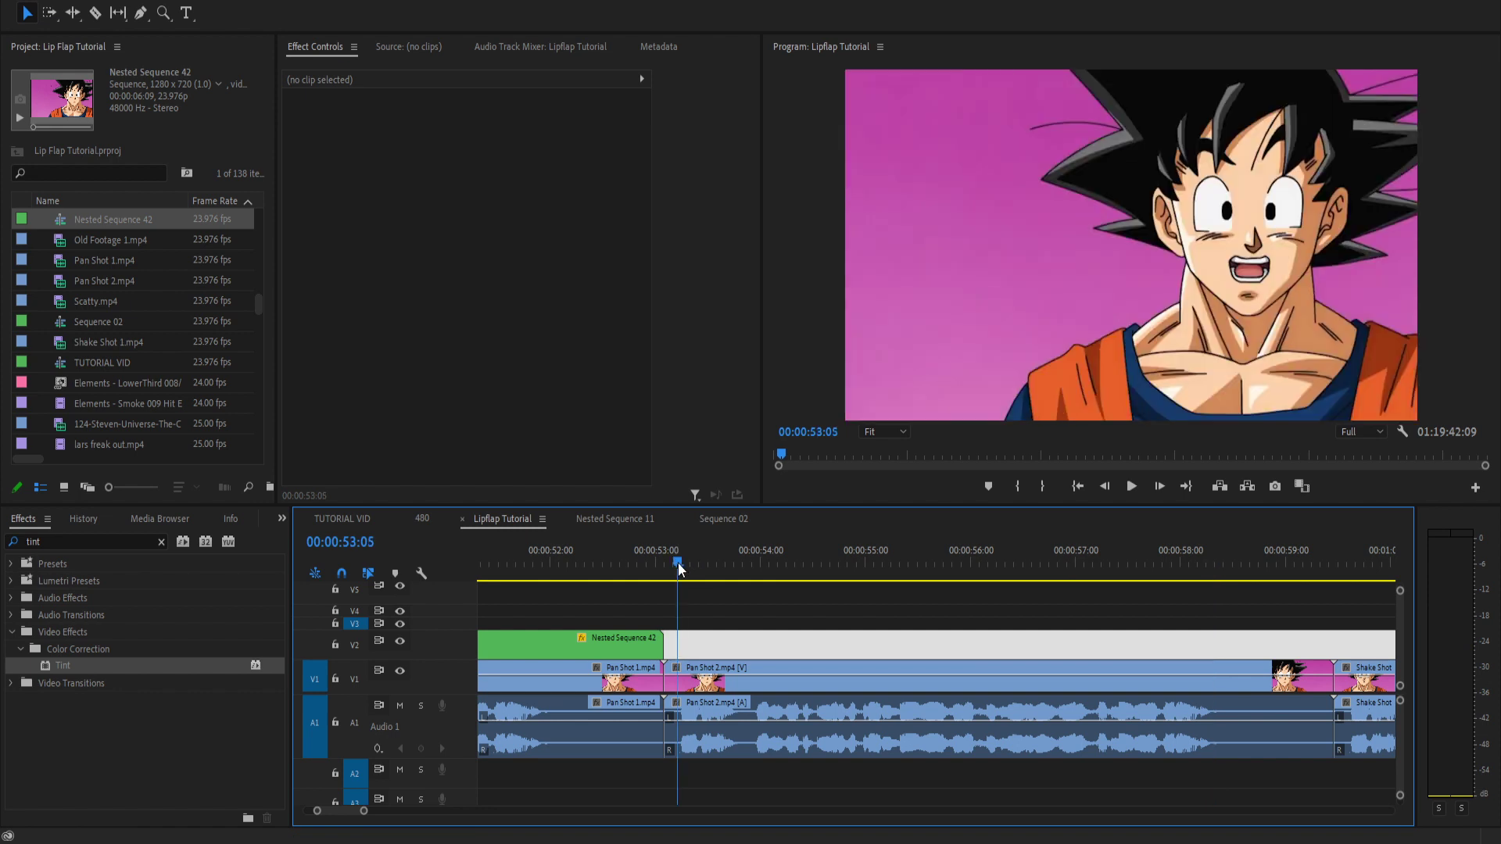
Export the closed-mouth frame at 00:00:53:02 as a PNG, keeping the default name and importing it into the project.
scroll(664, 629, up, 5)
drag(697, 564, 676, 561)
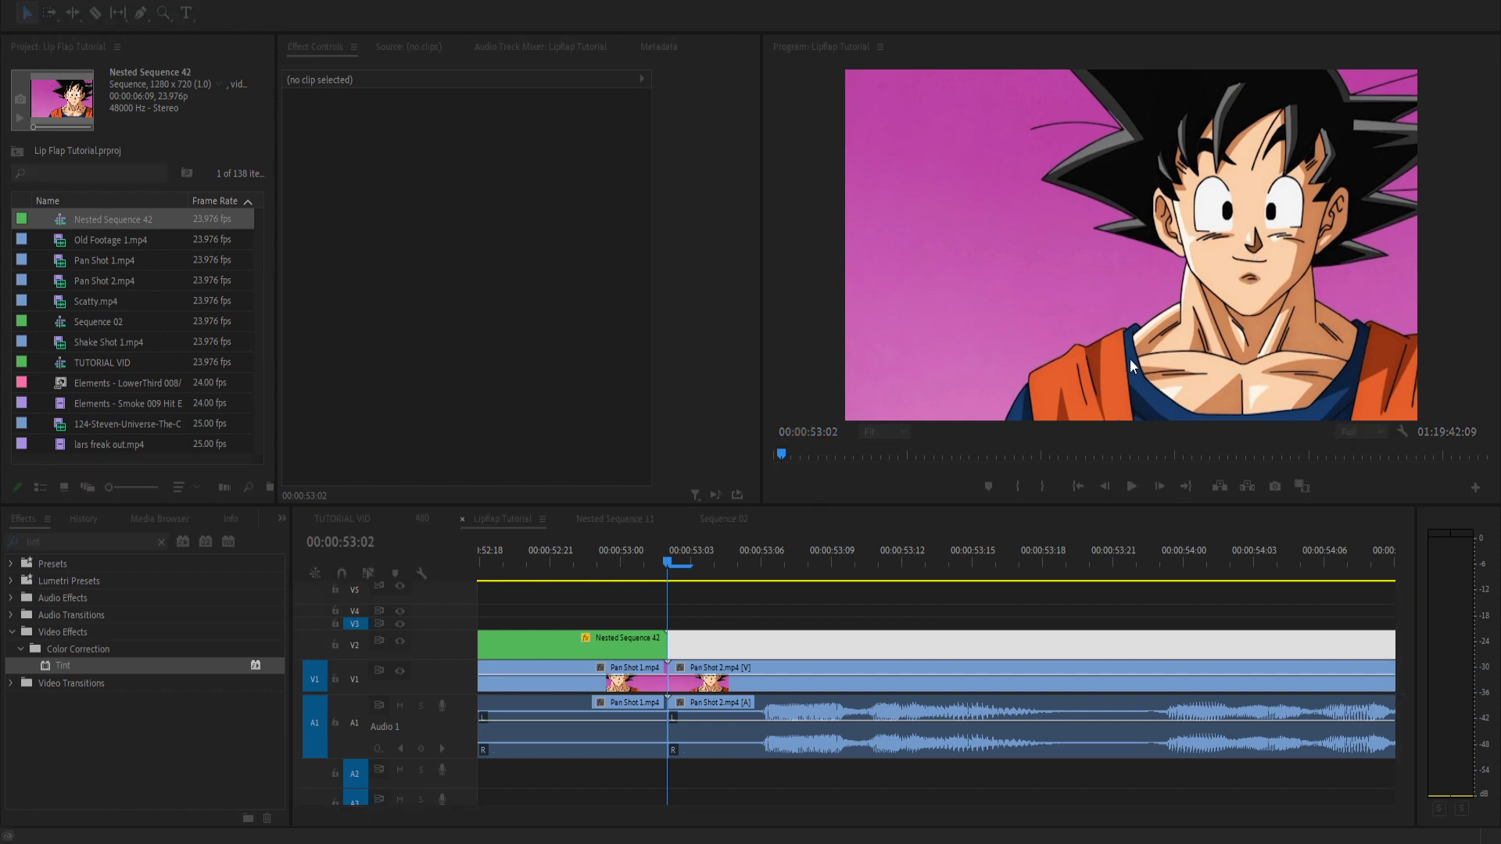
key(ctrl+shift+e)
drag(426, 298, 543, 251)
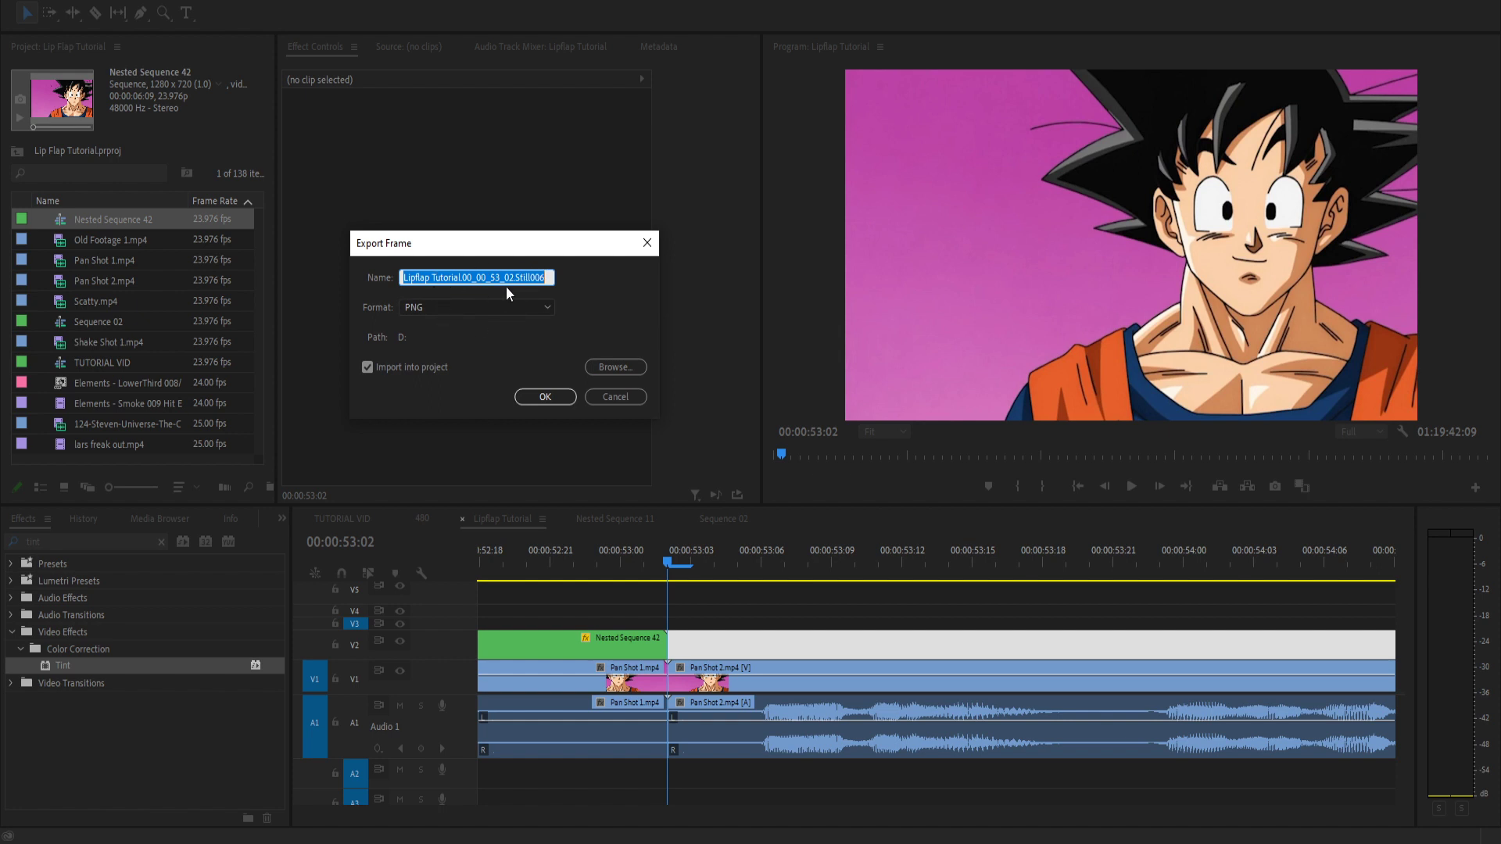
click(570, 396)
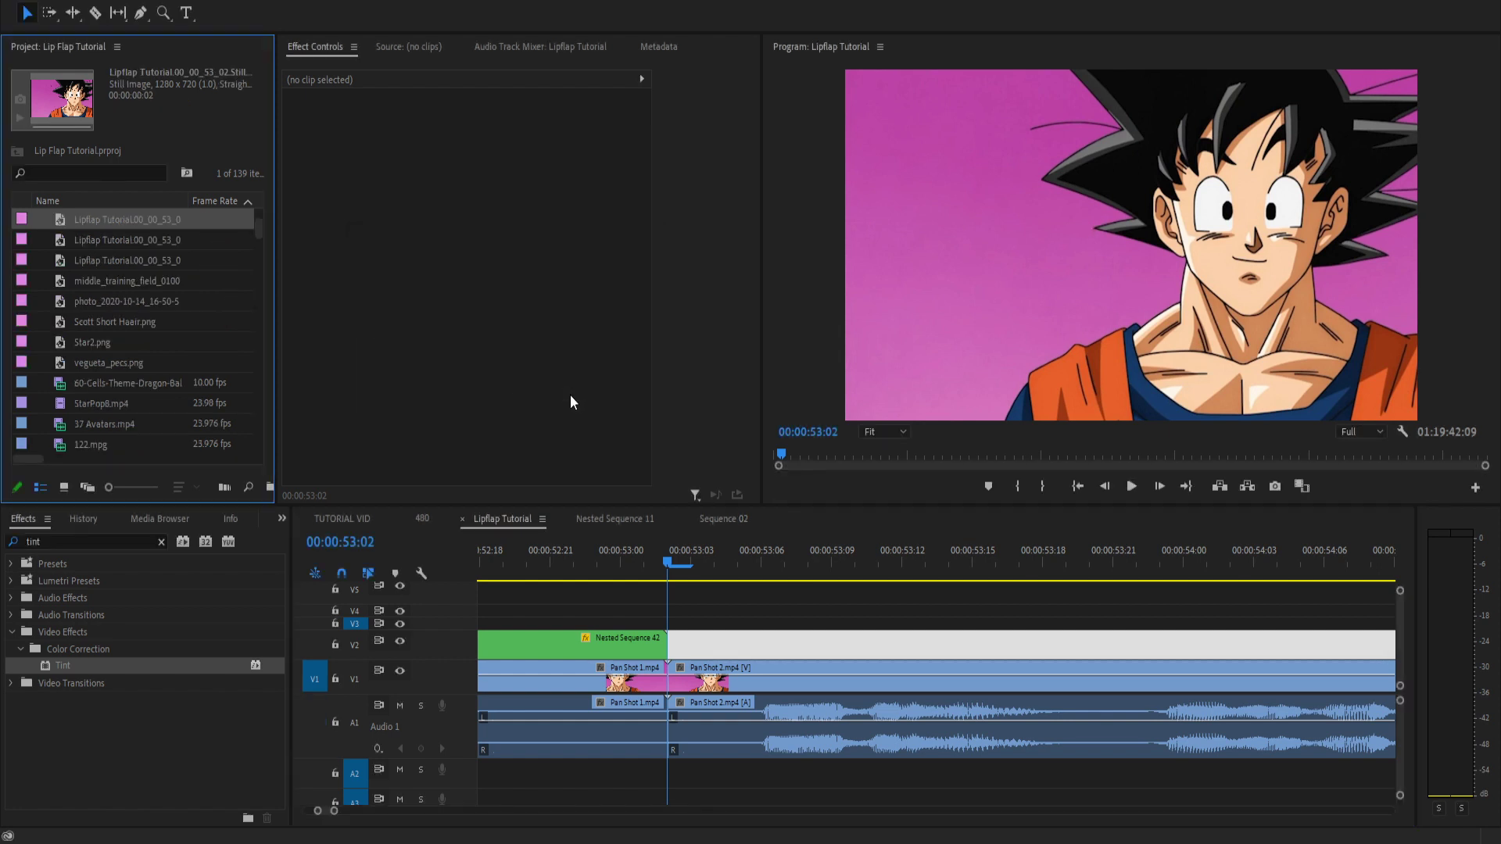
Export the open-mouth frame at 00:00:53:05 as a PNG still imported into the project.
drag(714, 559, 738, 558)
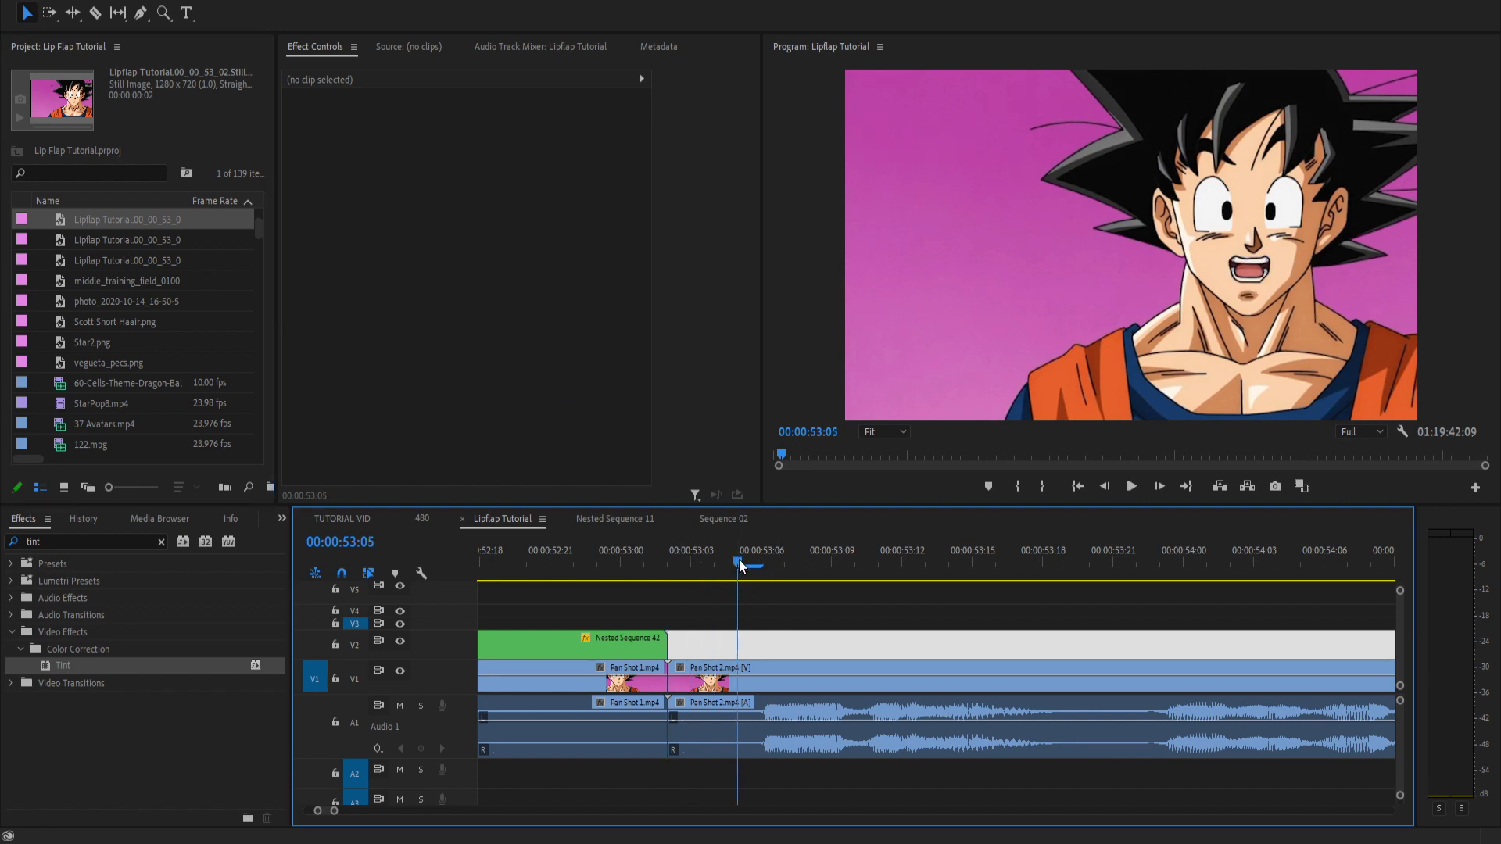
key(ctrl+shift+e)
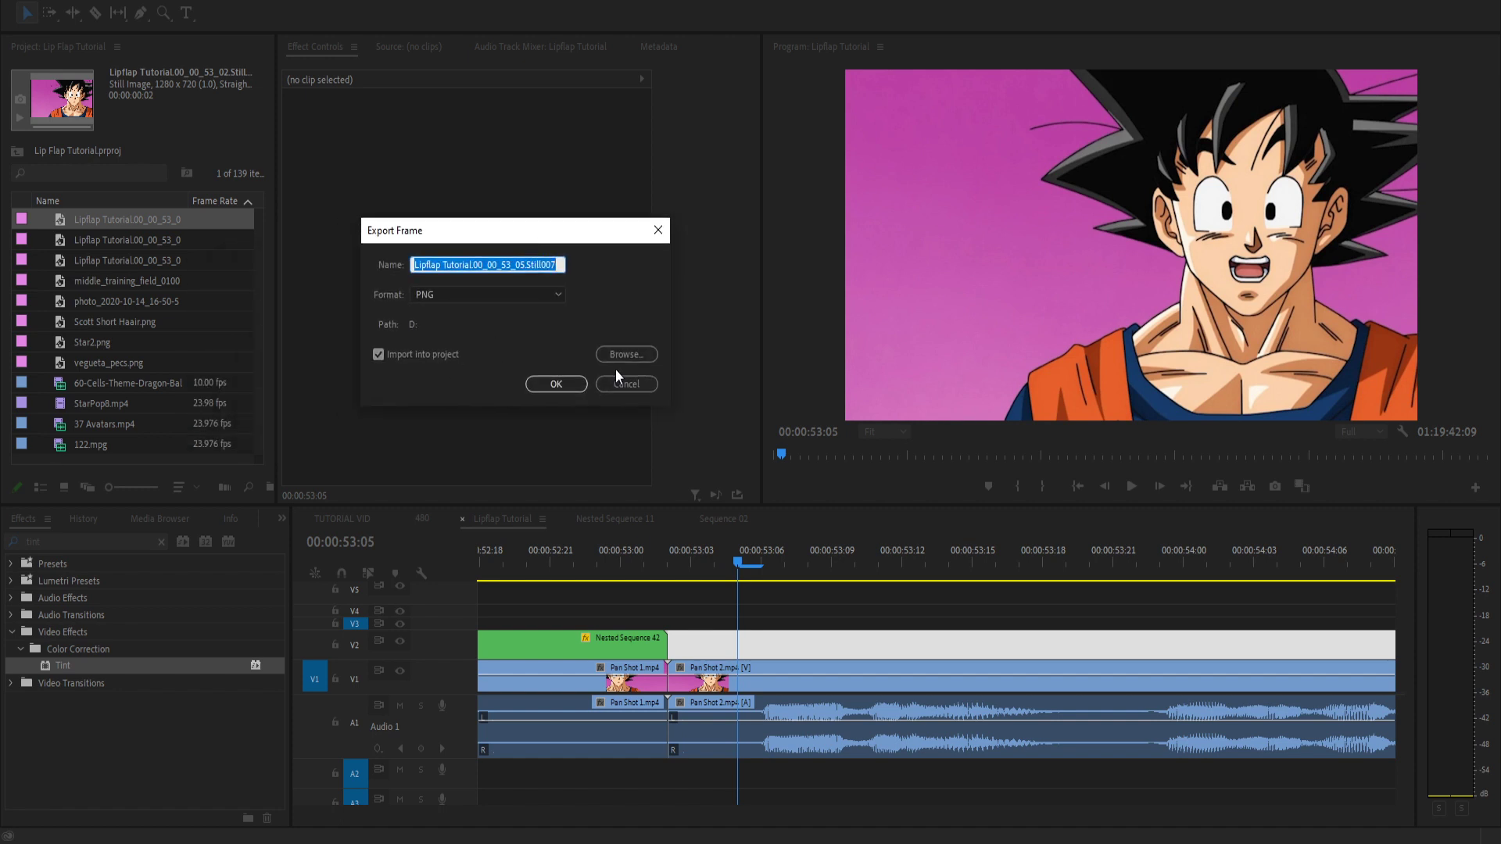
click(557, 384)
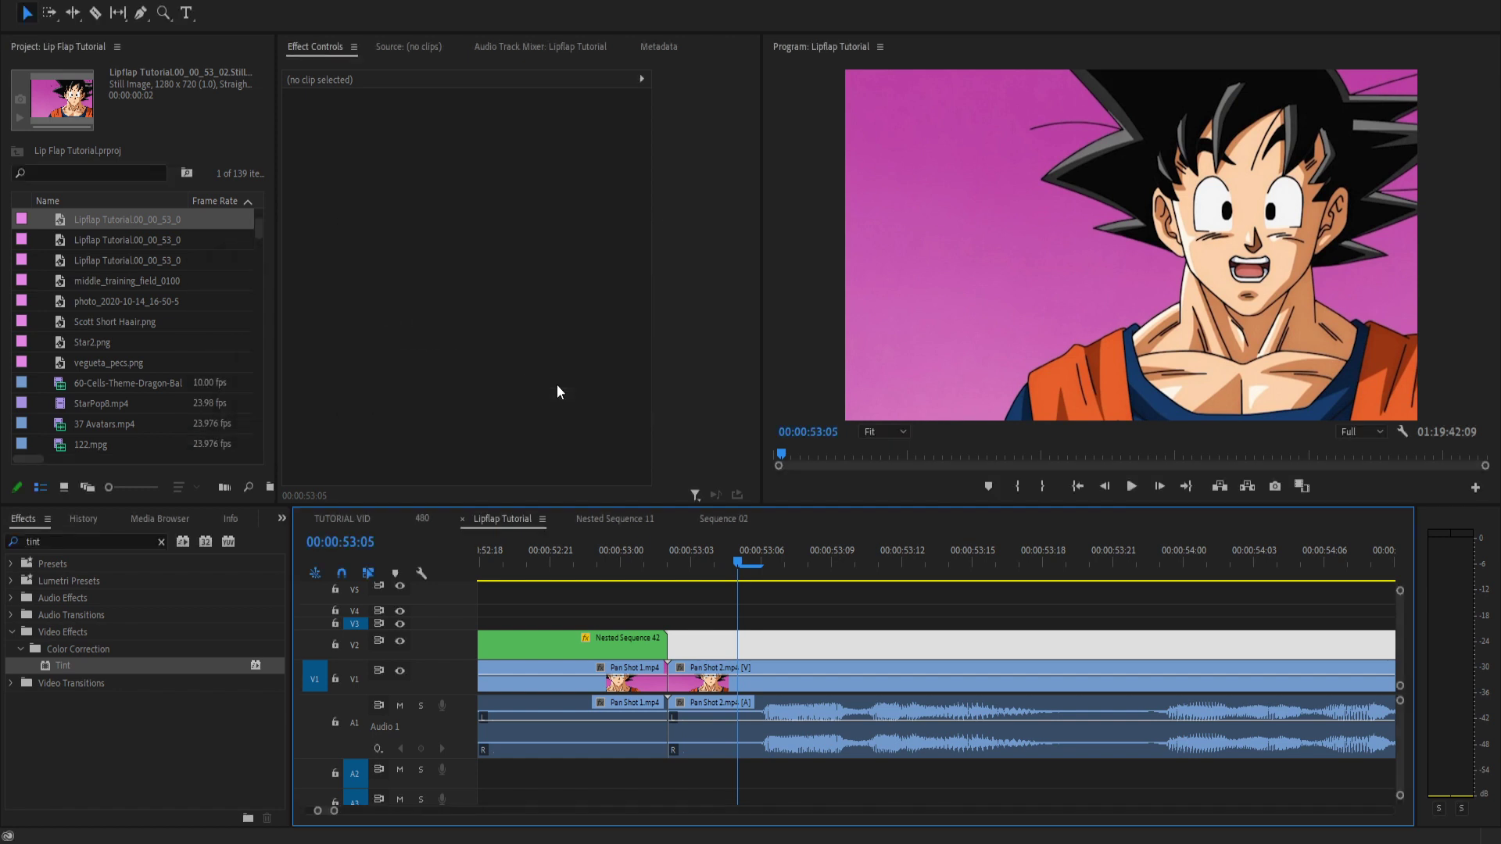
Mute track A1 and export the half-open mouth frame at 00:00:53:09 as a still imported into the project.
drag(750, 568, 832, 563)
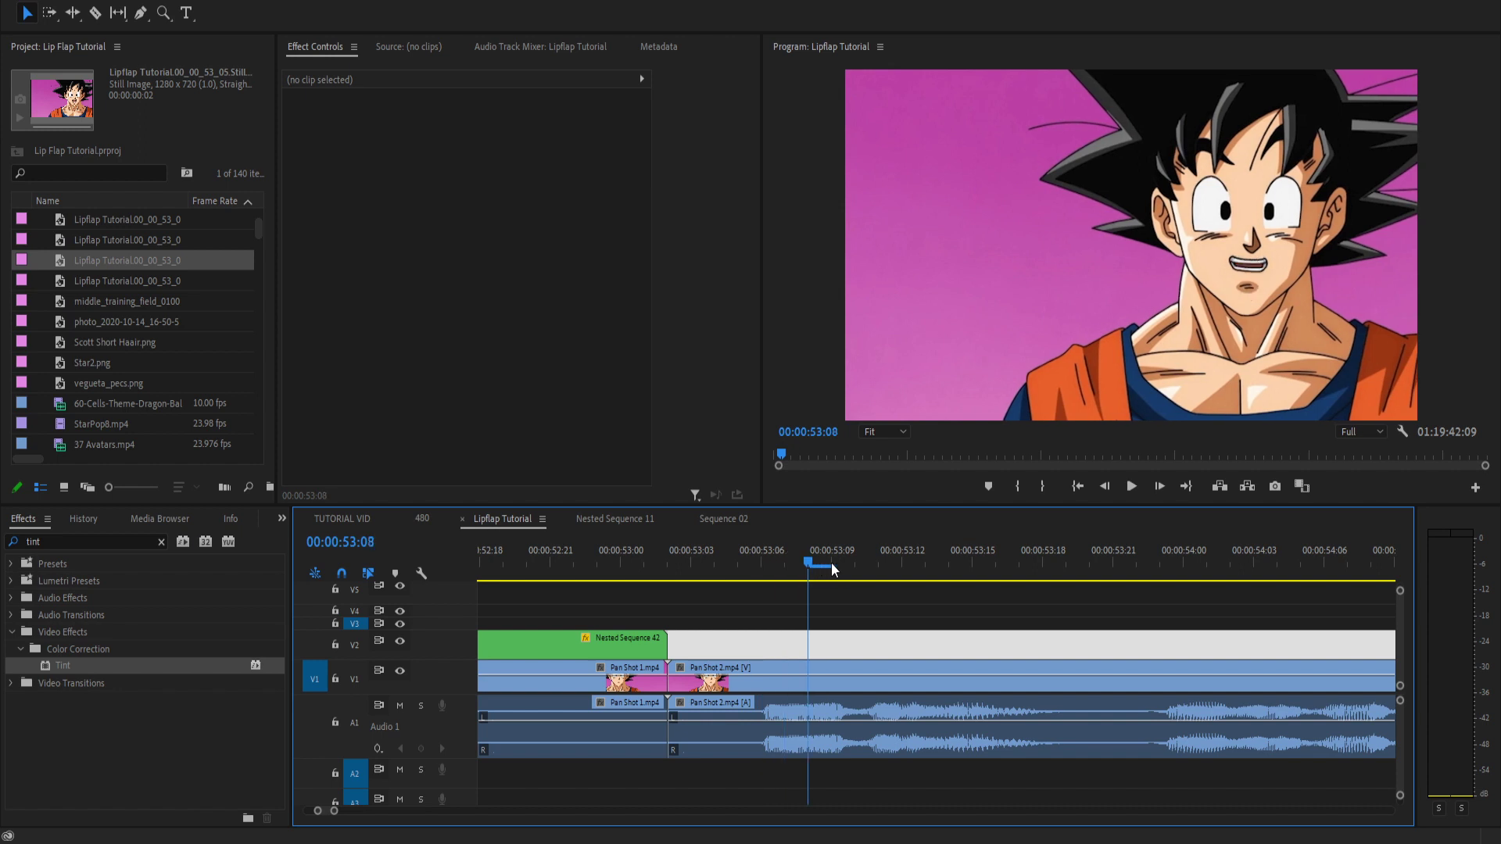
click(399, 705)
key(ctrl+shift+e)
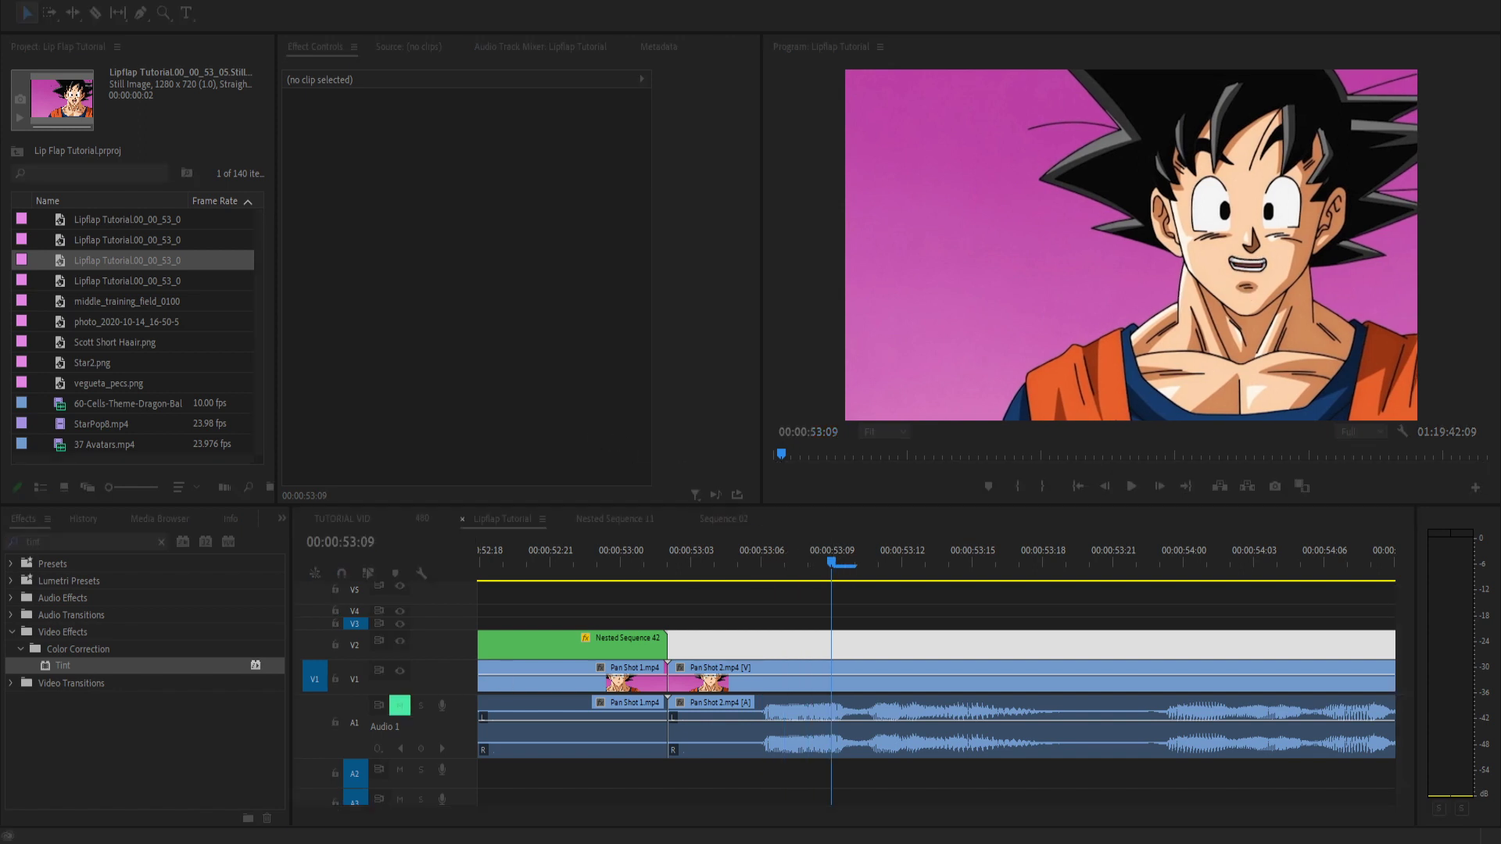
click(586, 355)
Stack the three exported stills on V2, V3 and V4 at 00:00:53:02, with the closed-mouth frame on V2.
double_click(152, 219)
drag(152, 219, 691, 649)
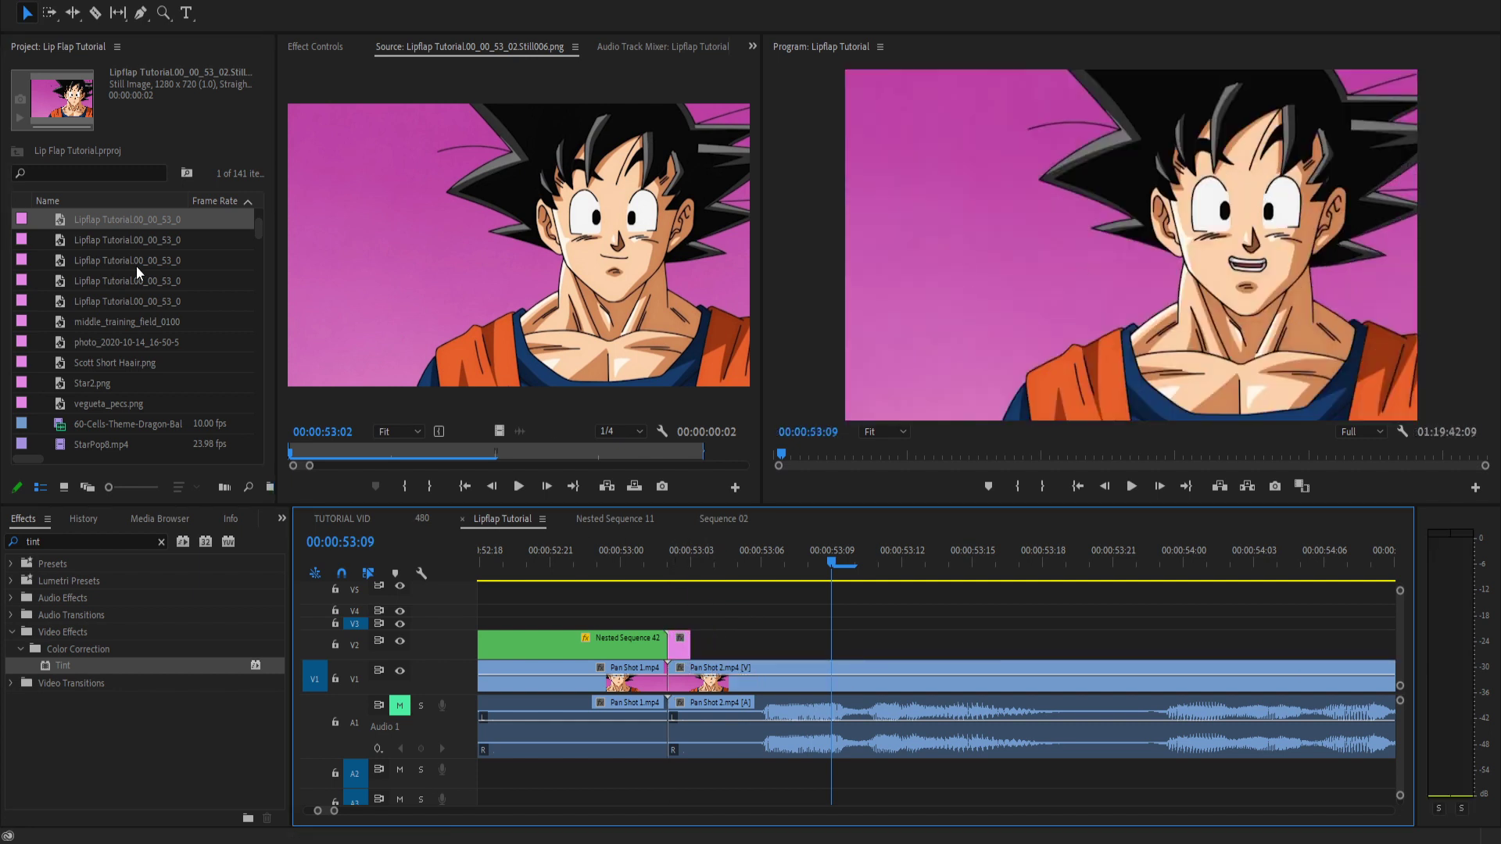
drag(136, 259, 692, 648)
click(702, 563)
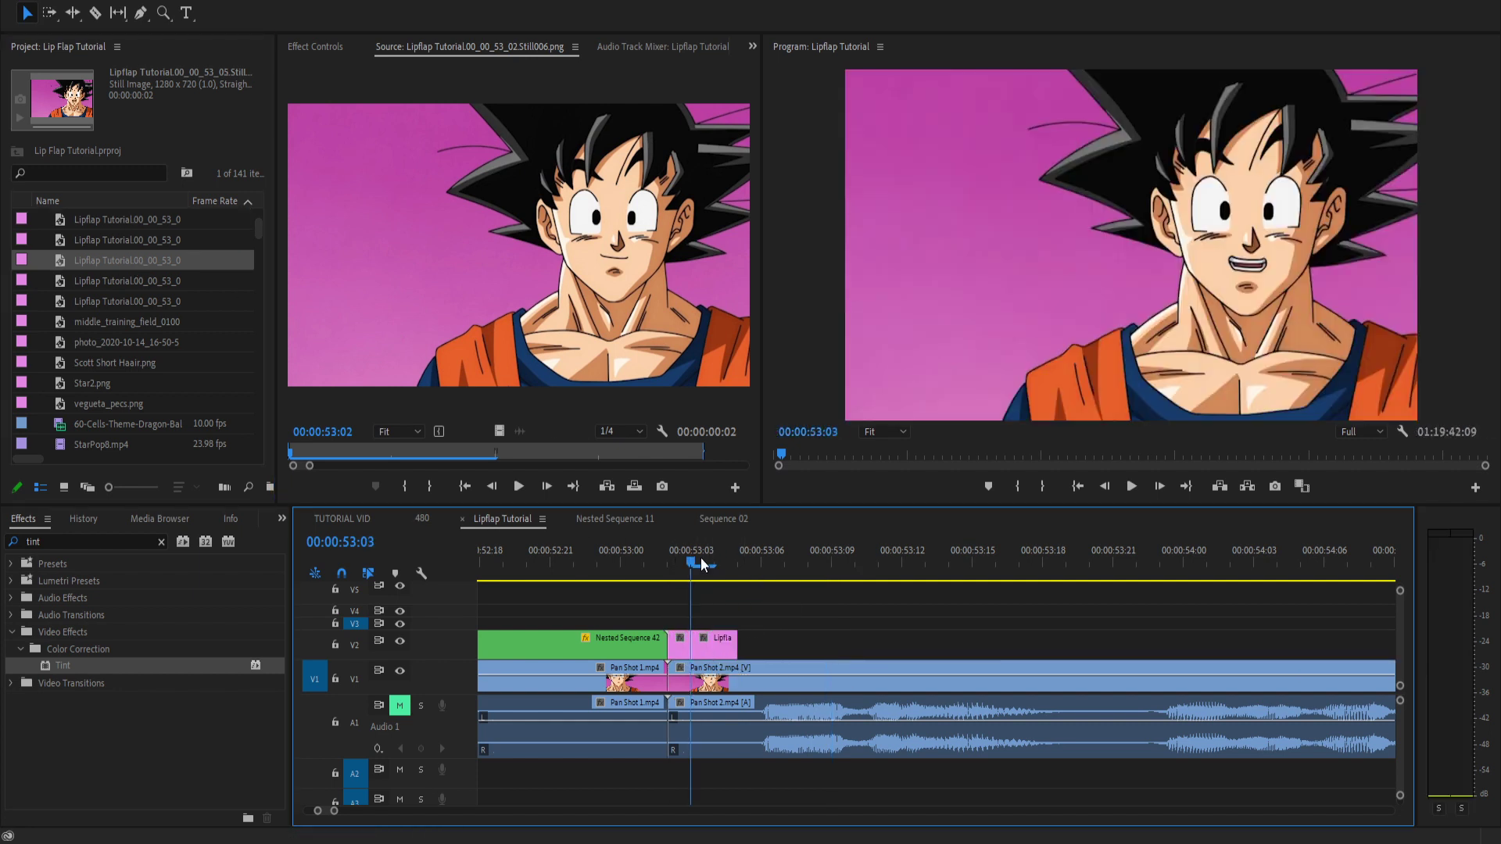
drag(144, 304, 762, 643)
drag(786, 642, 691, 625)
click(668, 559)
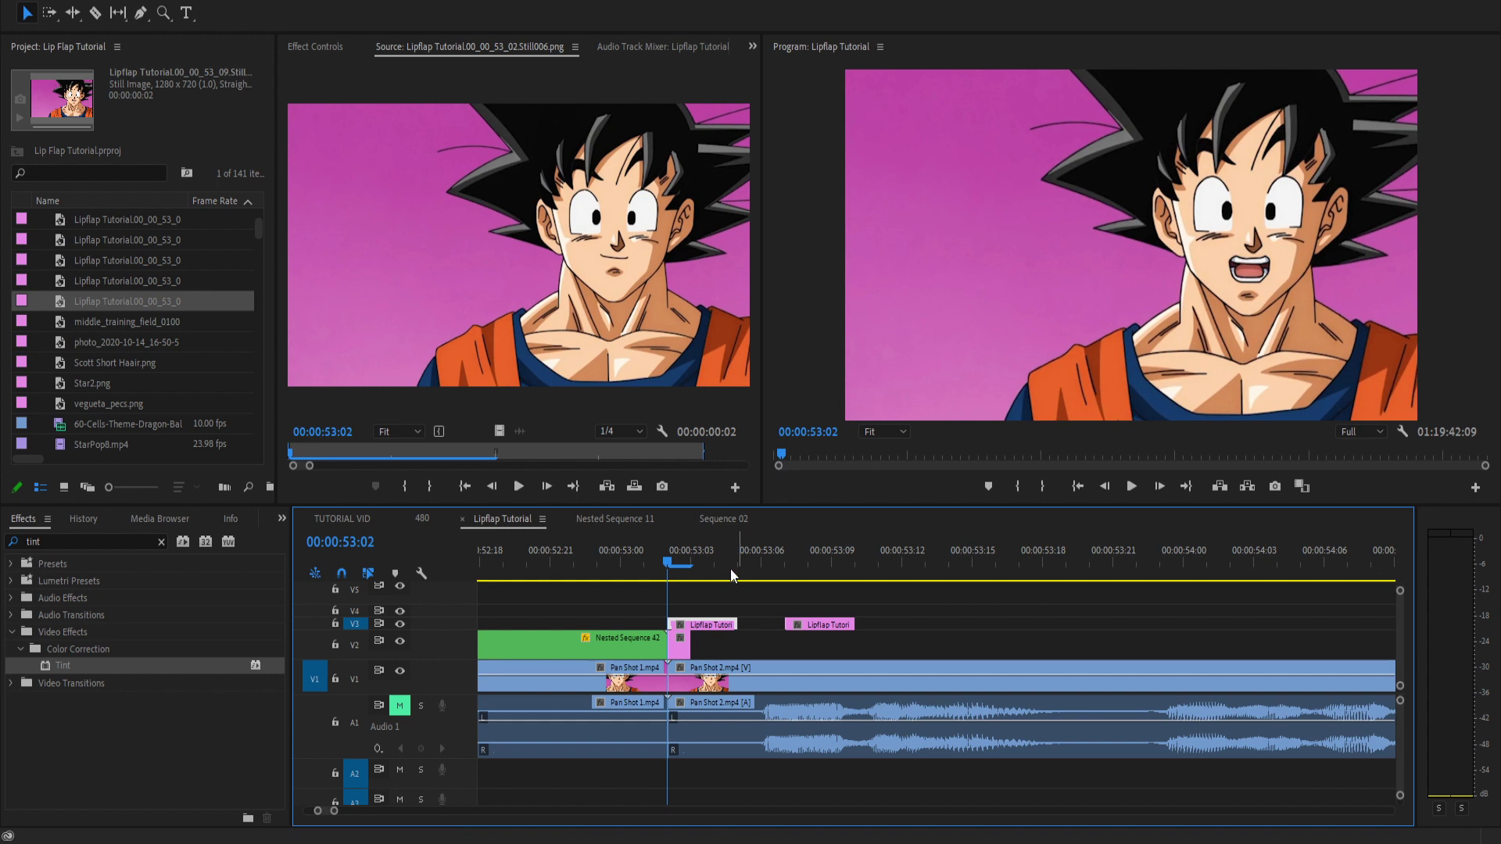
drag(838, 624, 739, 649)
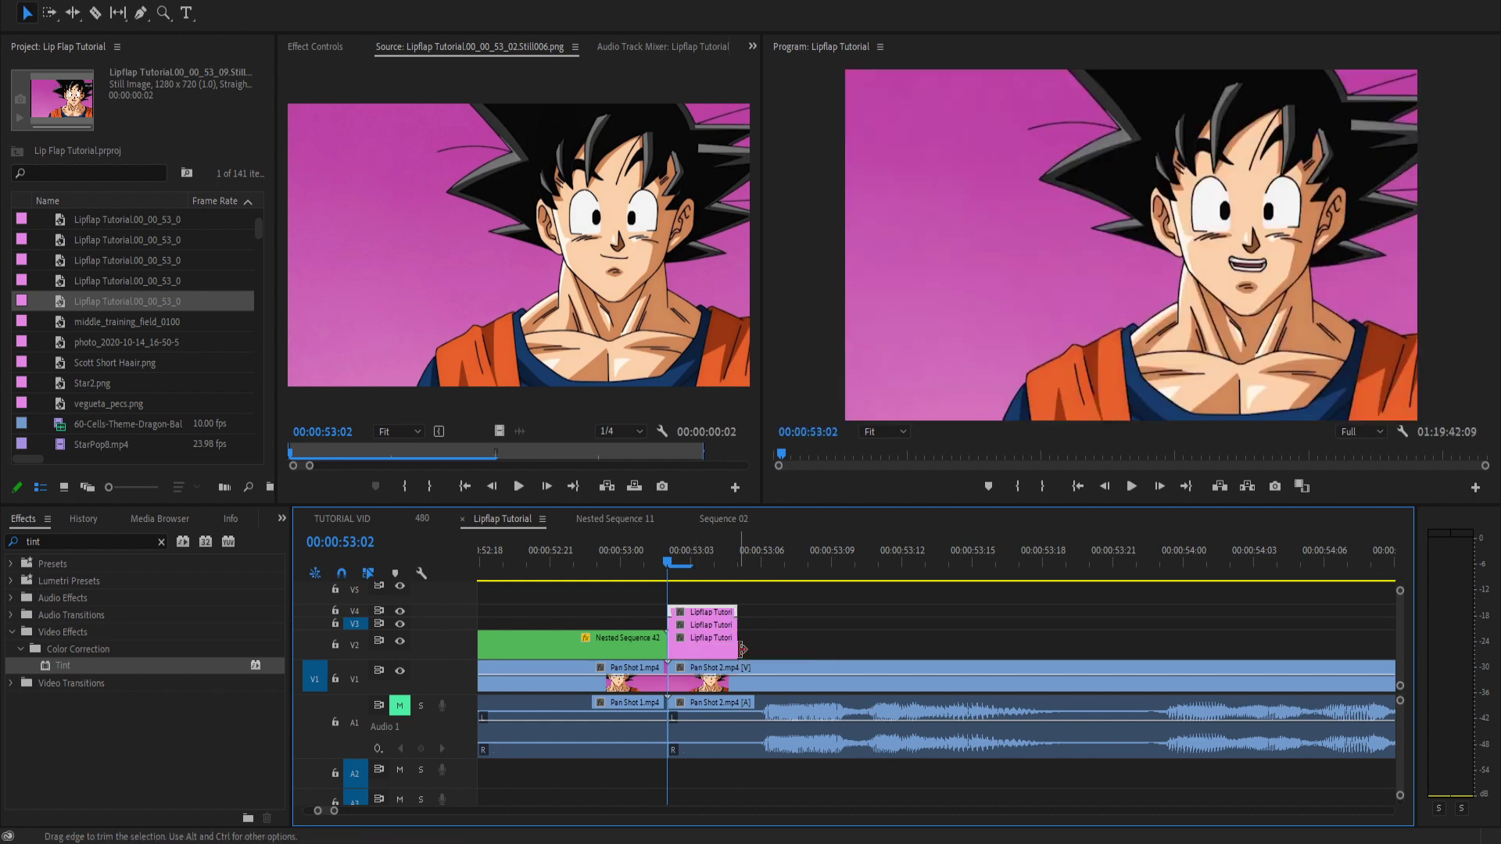
Extend the closed-mouth still on V2 to span the Pan Shot 2.mp4 clip.
scroll(564, 648, down, 6)
drag(585, 644, 989, 645)
key(equal)
key(equal)
scroll(563, 651, up, 5)
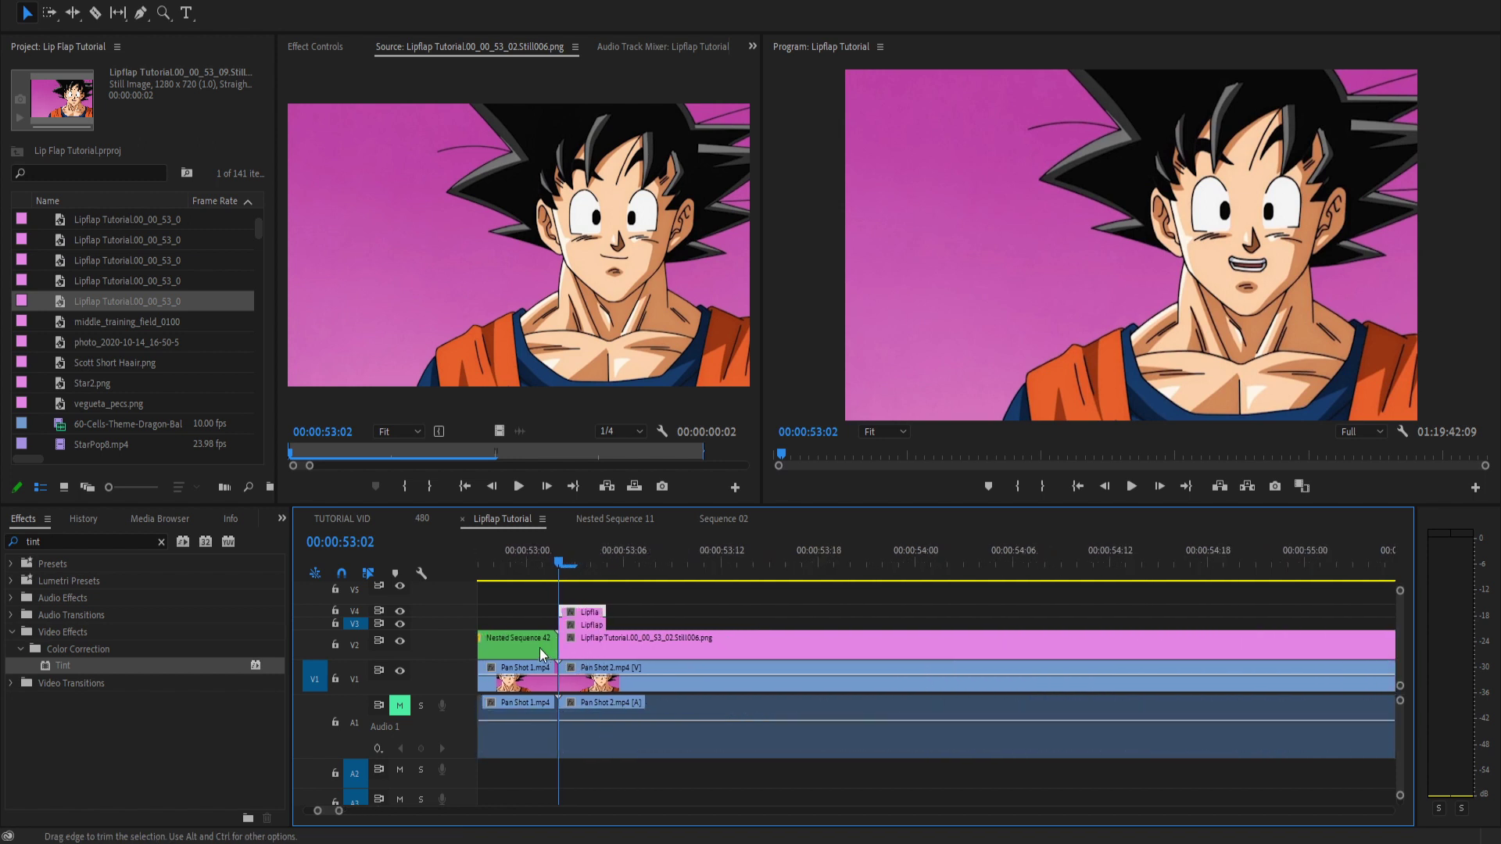
Align the V3 open-mouth still using Difference blending and horizontal position 641, and restack the V4 still above it at 00:00:53:02.
drag(596, 611, 665, 611)
click(623, 622)
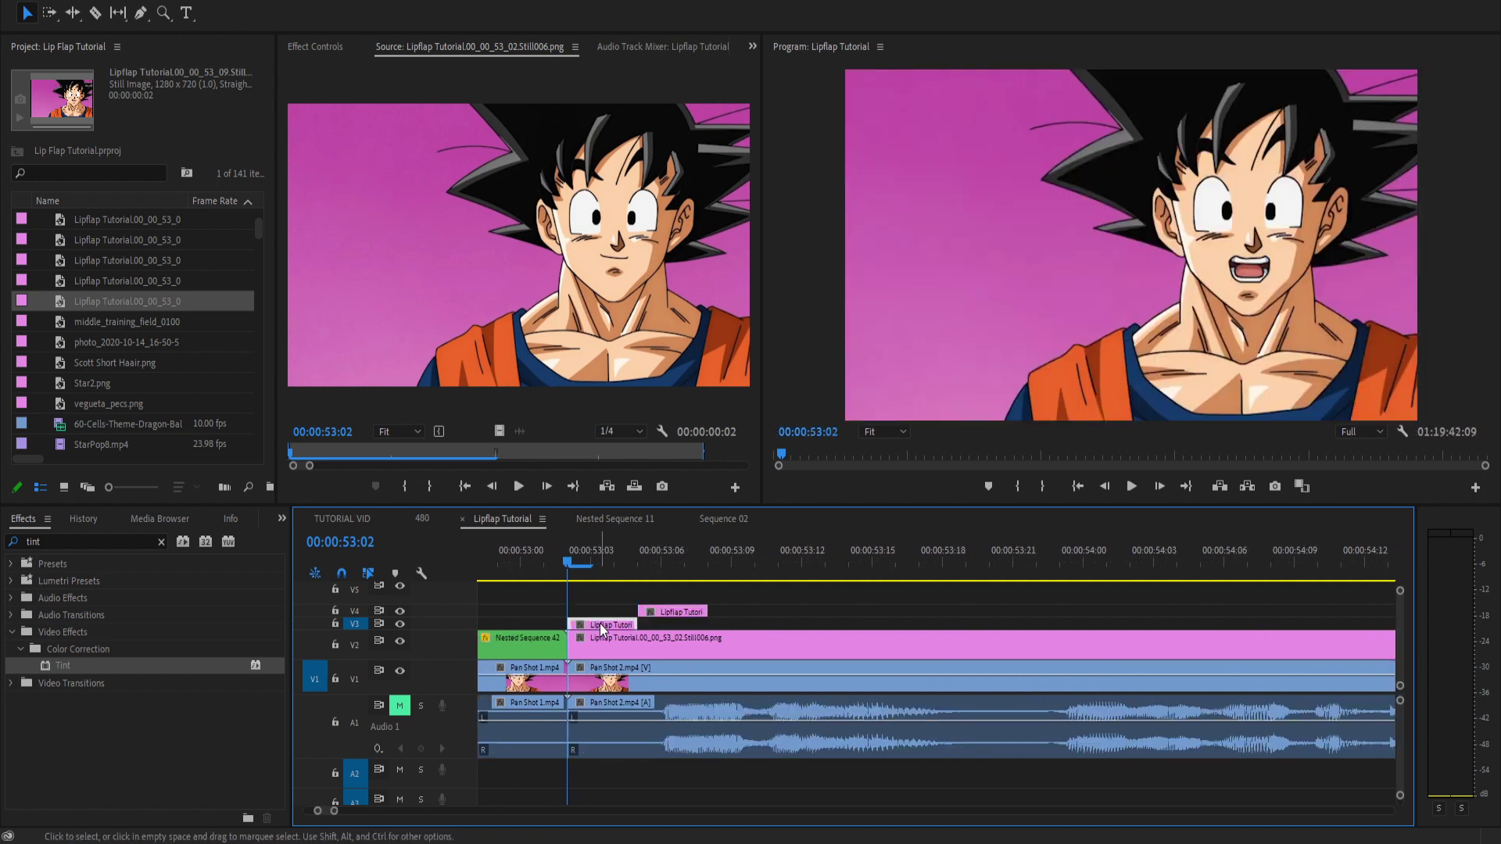
click(327, 48)
click(516, 312)
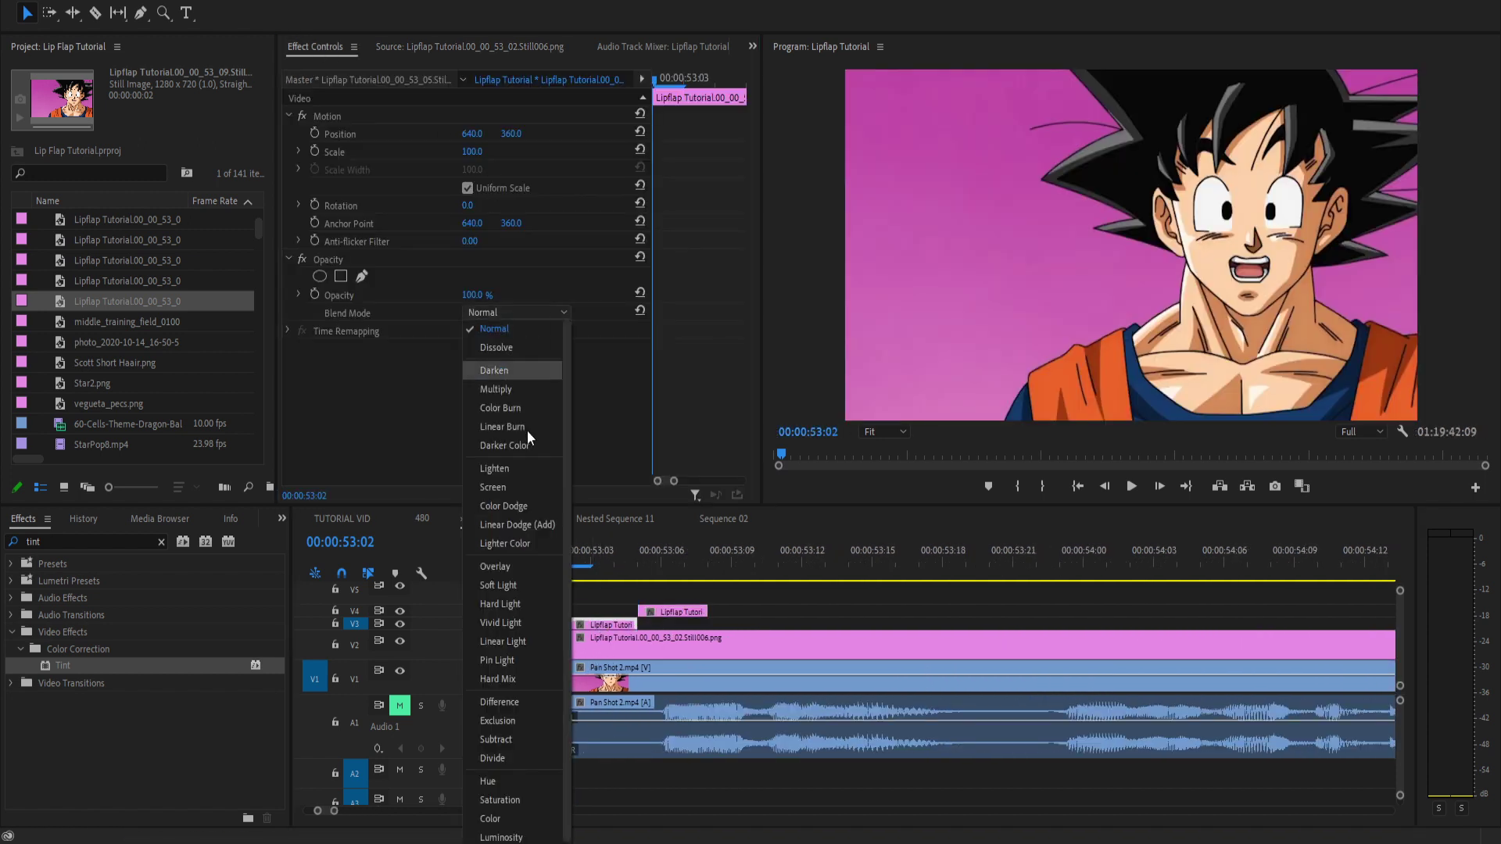
click(507, 692)
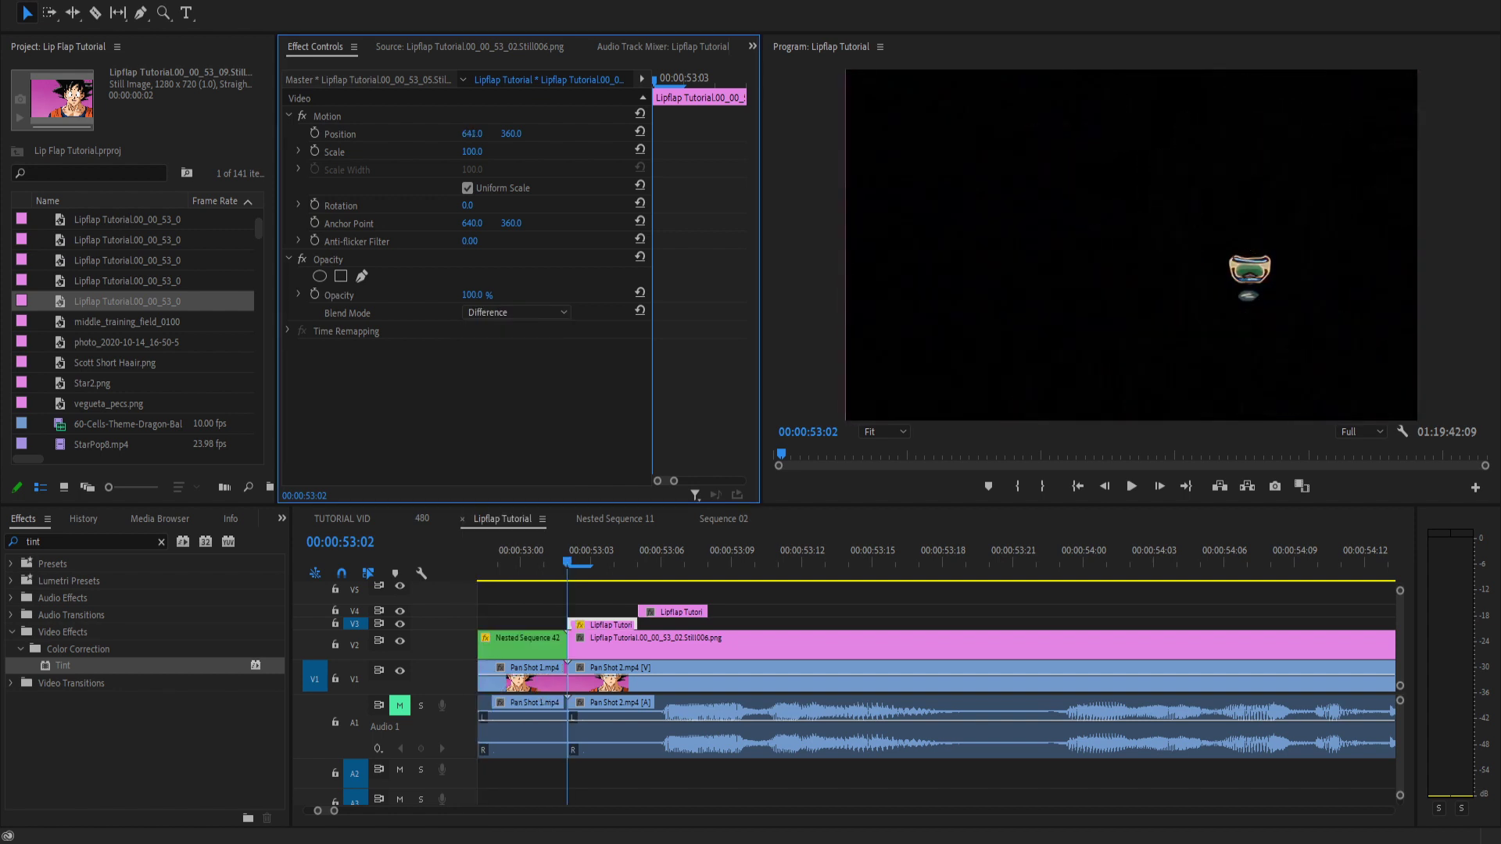
drag(655, 610, 713, 624)
click(588, 614)
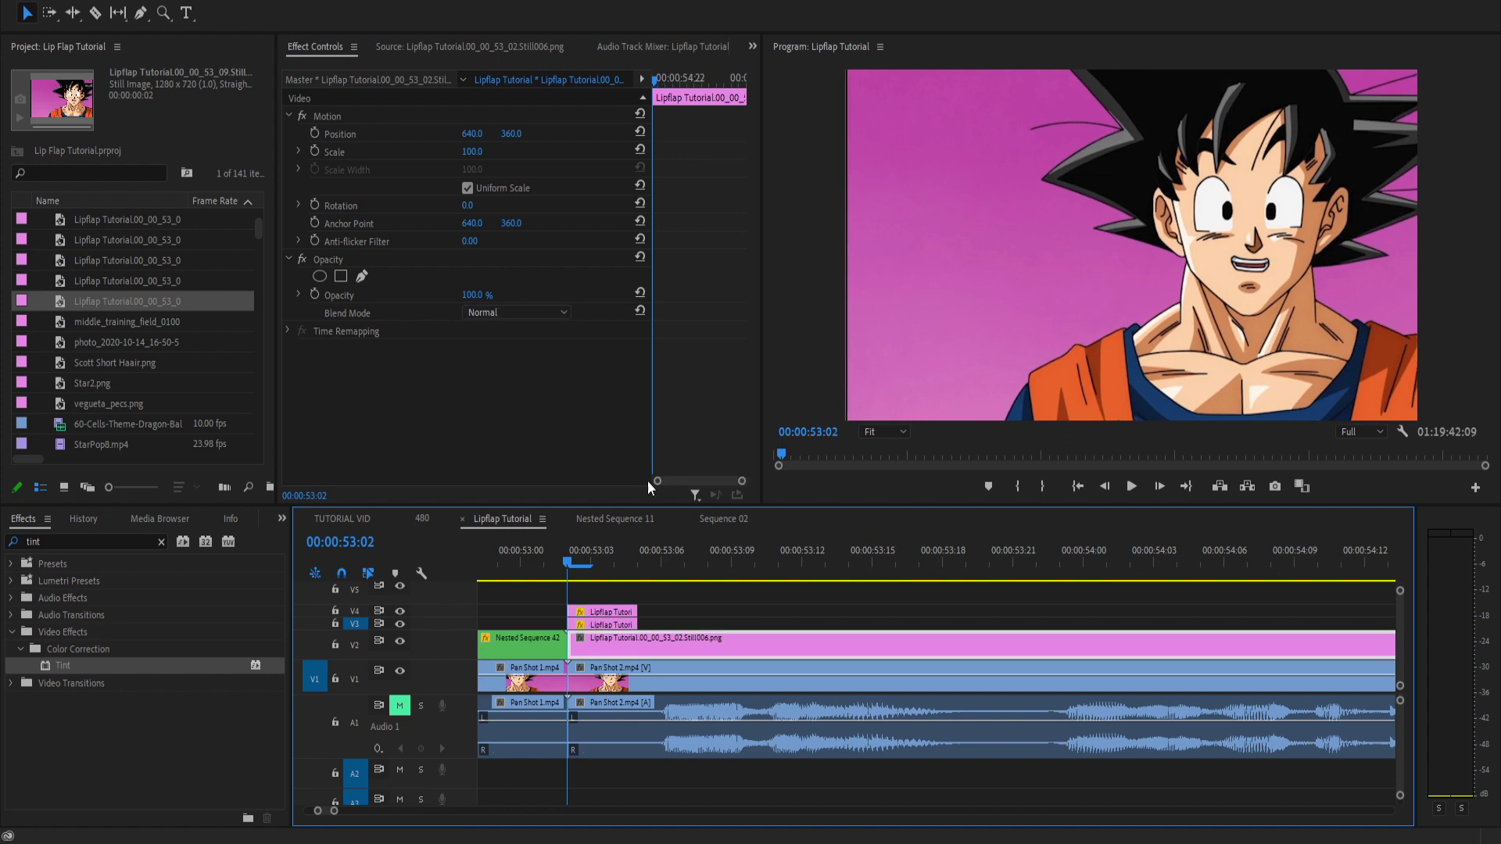
Draw a diamond-shaped opacity mask around the mouth on the closed-mouth V2 still with the Pen tool.
click(654, 560)
click(355, 283)
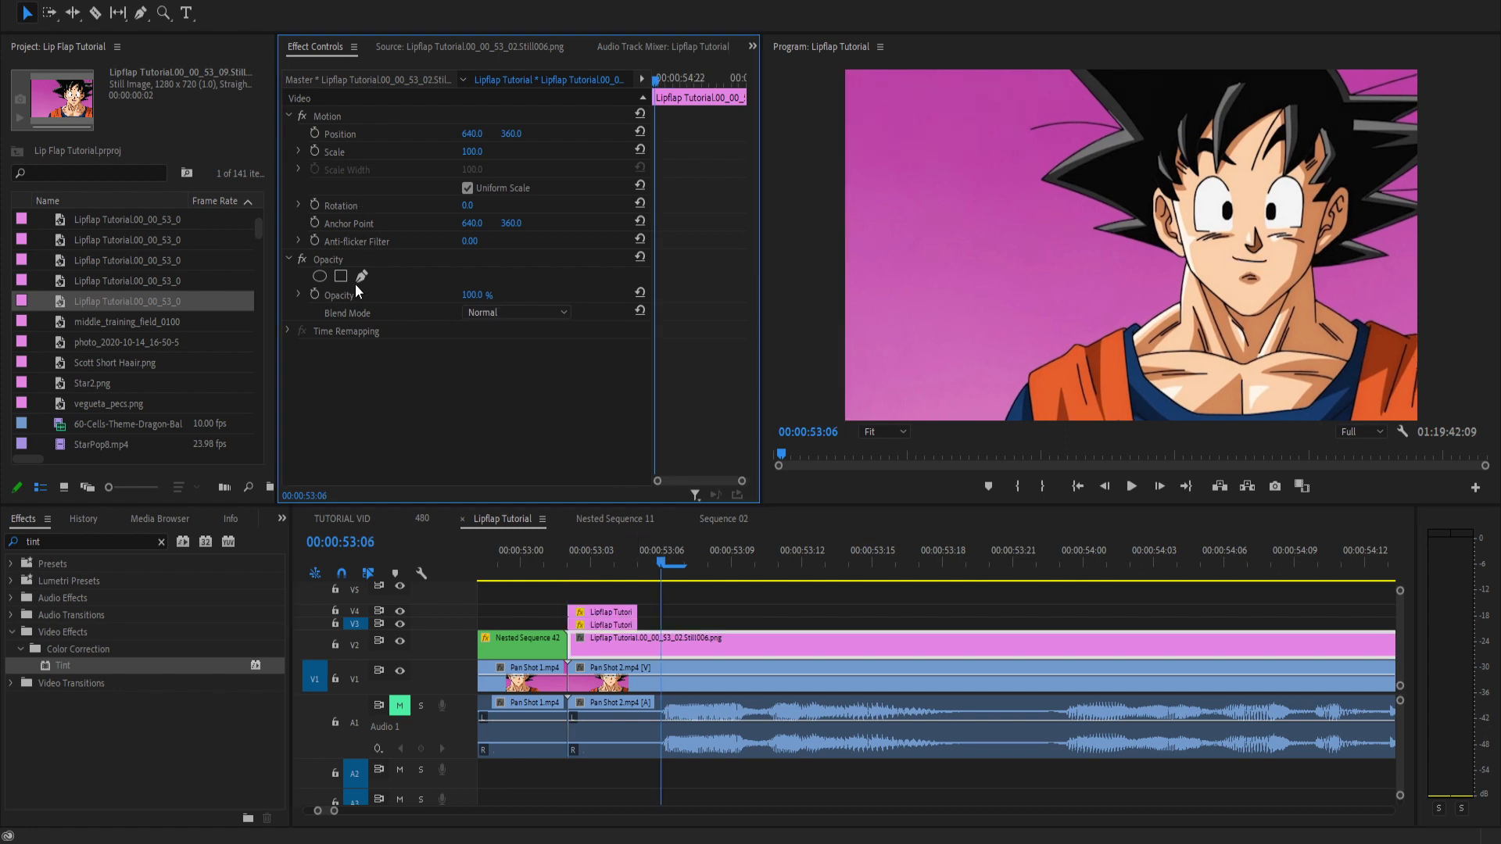
click(361, 276)
click(1238, 213)
click(1190, 258)
Move the two mouth stills on V3 and V4 to start at 00:00:53:06.
drag(651, 600, 723, 623)
drag(612, 560, 649, 558)
click(726, 587)
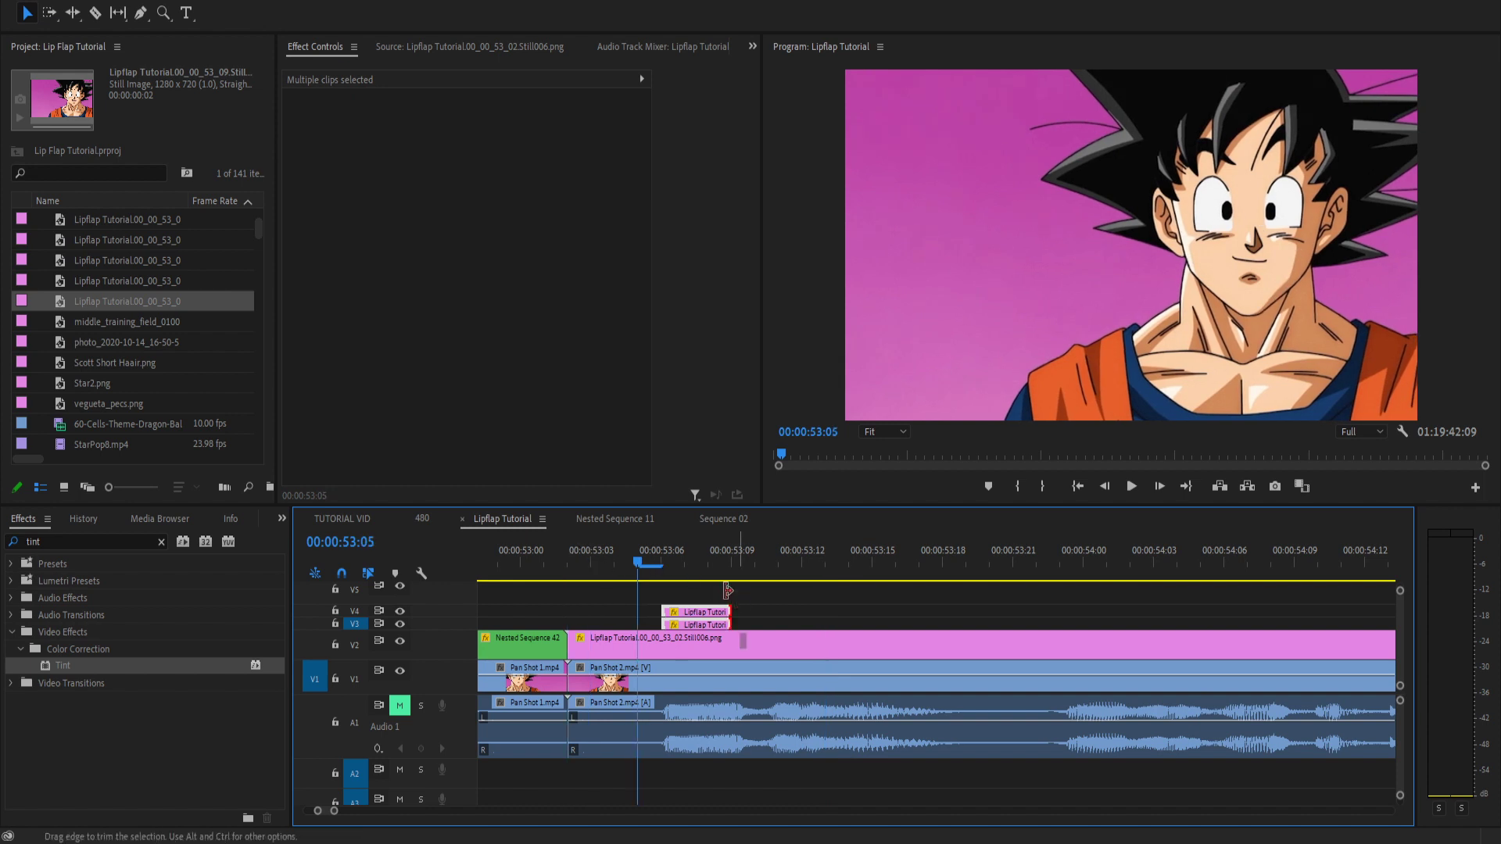
Arrange copies of the mouth stills along V3 to match the speech in Pan Shot 2.mp4's audio.
click(684, 554)
drag(710, 624, 778, 635)
drag(669, 589, 765, 625)
drag(770, 625, 746, 631)
click(616, 558)
click(638, 561)
drag(638, 565, 733, 571)
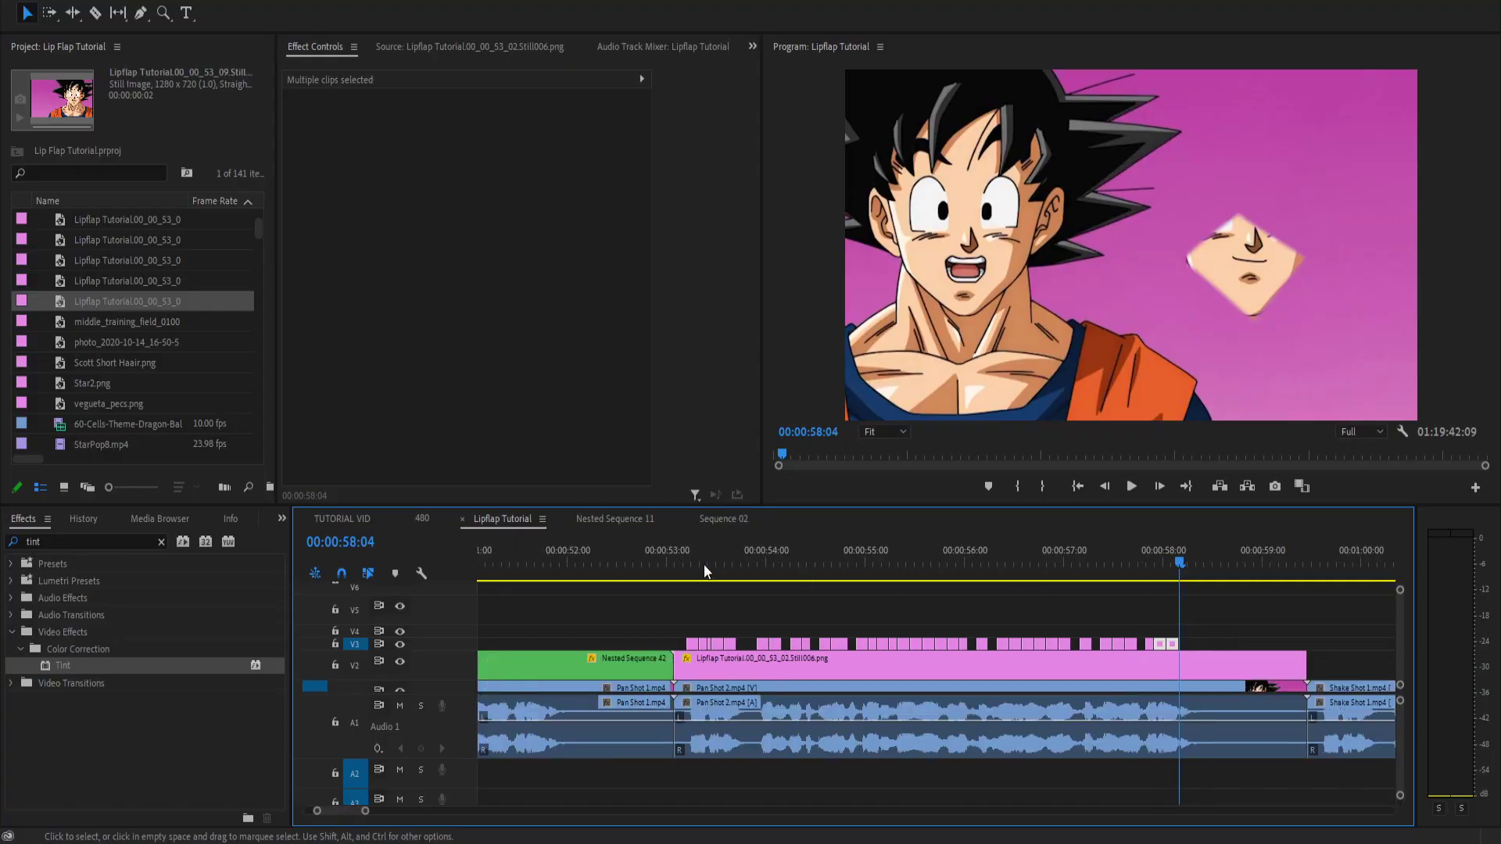
Play the lip flaps from the start of Pan Shot 2.mp4 in a maximized program monitor to check their timing.
click(677, 561)
key(grave)
key(space)
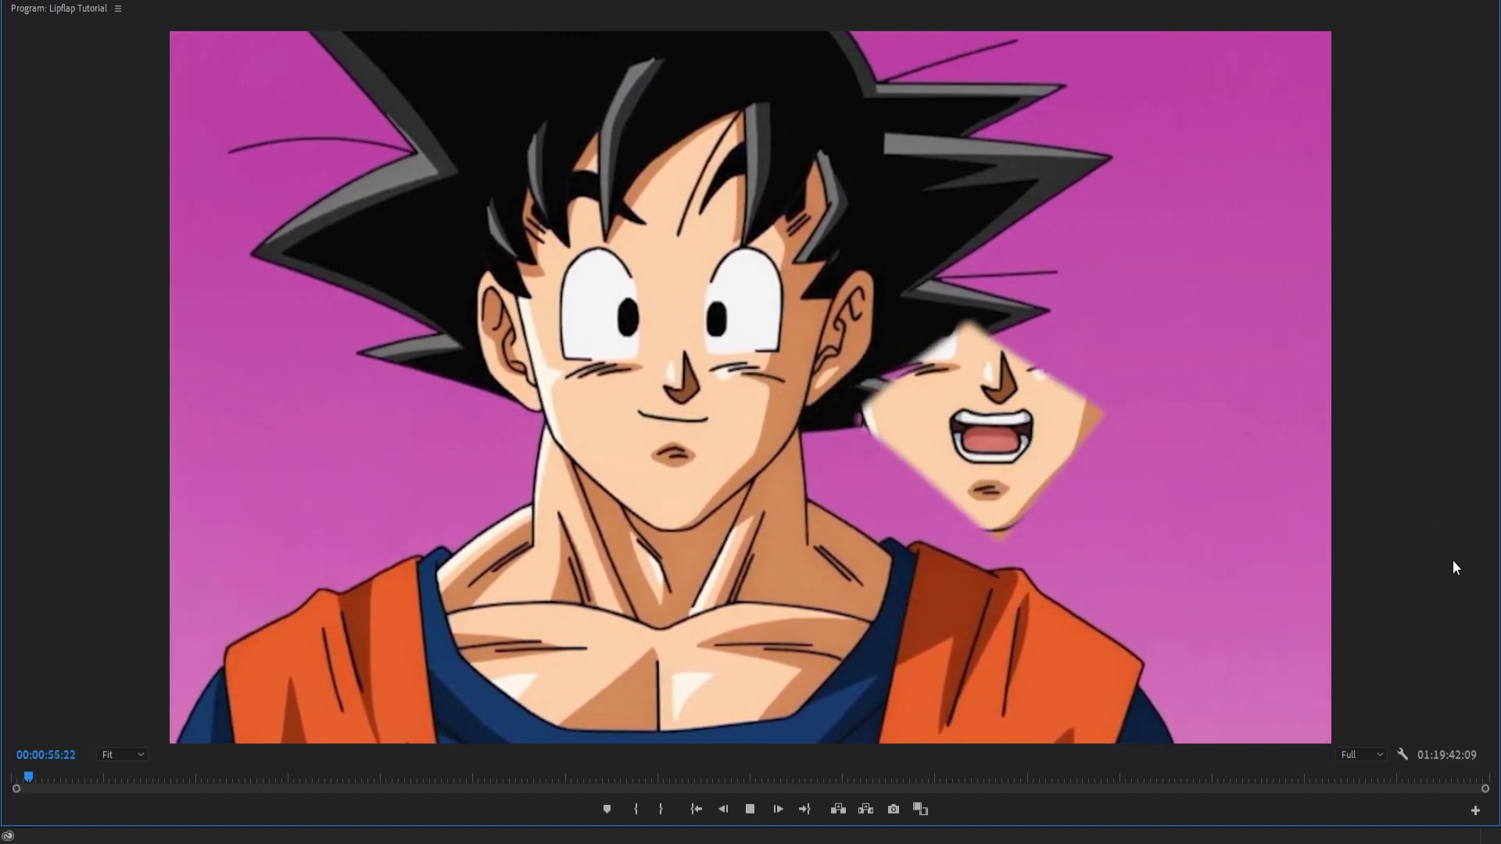
key(space)
key(grave)
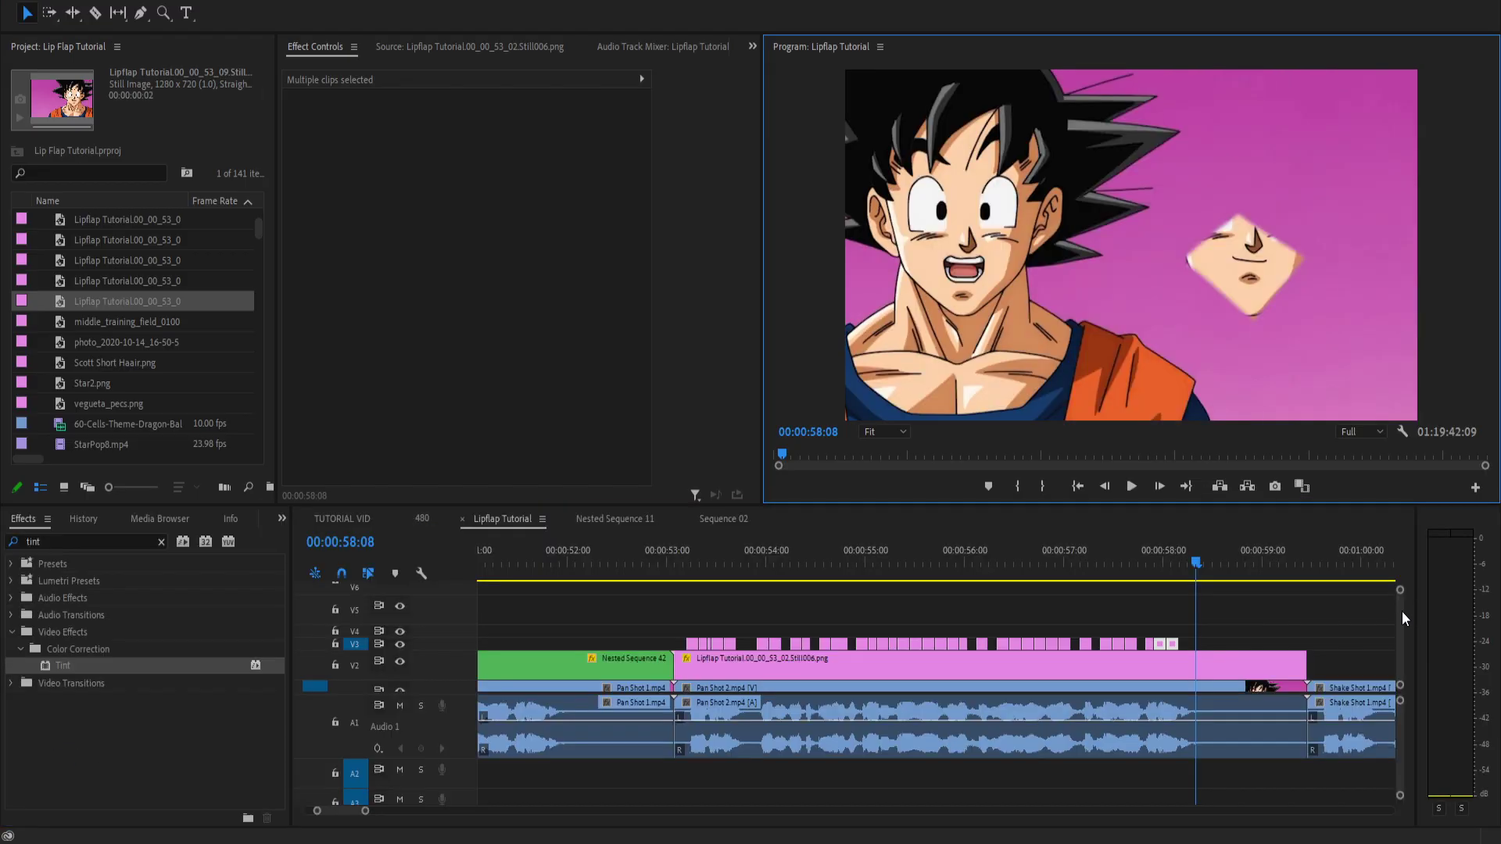
Nest the V2 closed-mouth still together with all the V3 mouth stills over Pan Shot 2.mp4, keeping the default sequence name.
click(1216, 662)
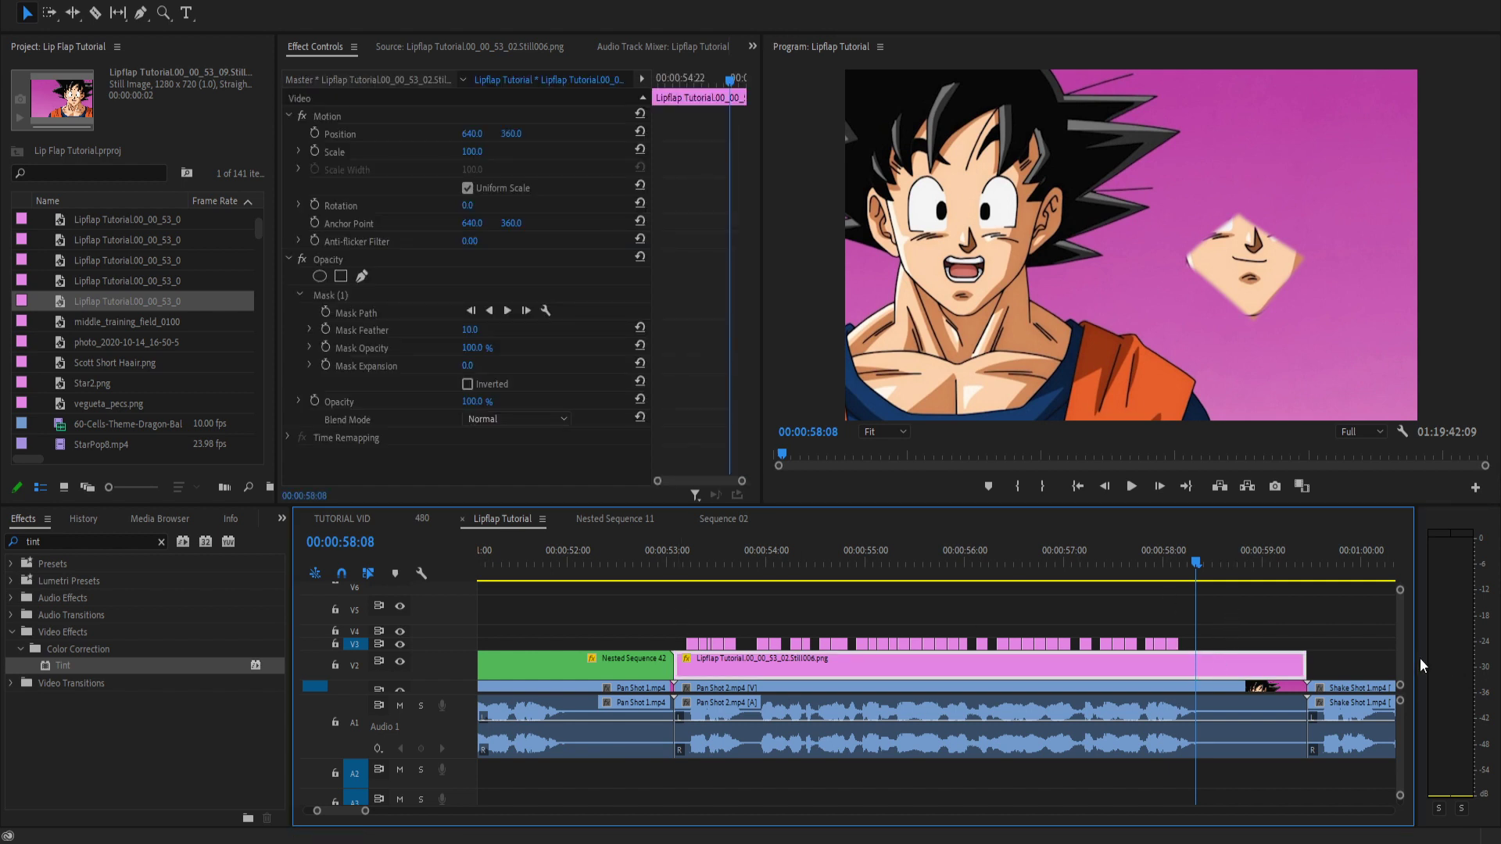
scroll(1404, 662, down, 1)
drag(1239, 607, 695, 630)
right_click(696, 631)
click(781, 485)
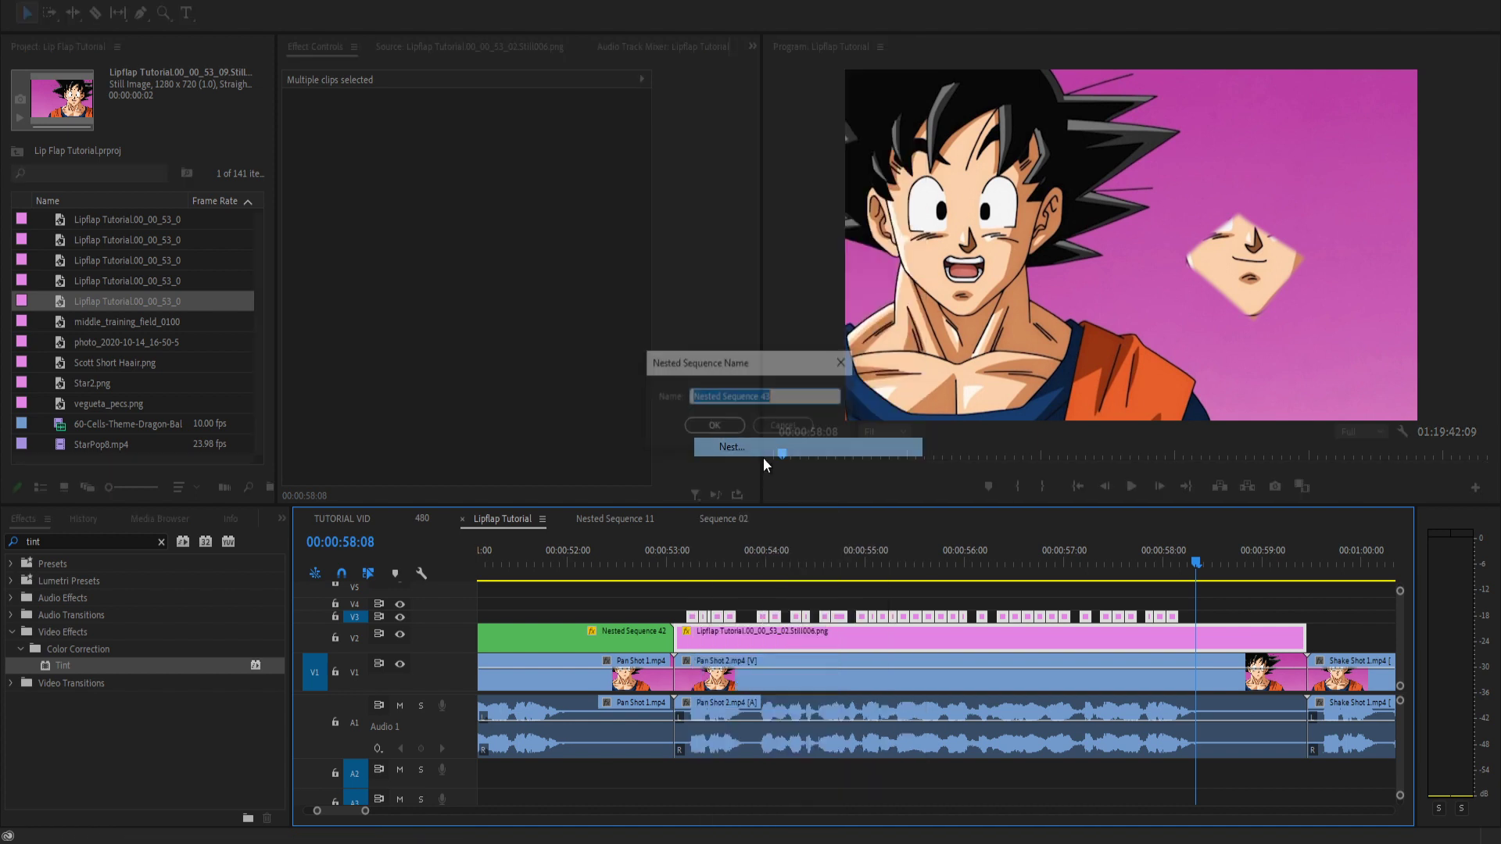
click(713, 426)
Replace Nested Sequence 43 and the Pan Shot 2.mp4 clip with an After Effects composition.
drag(703, 600, 1279, 688)
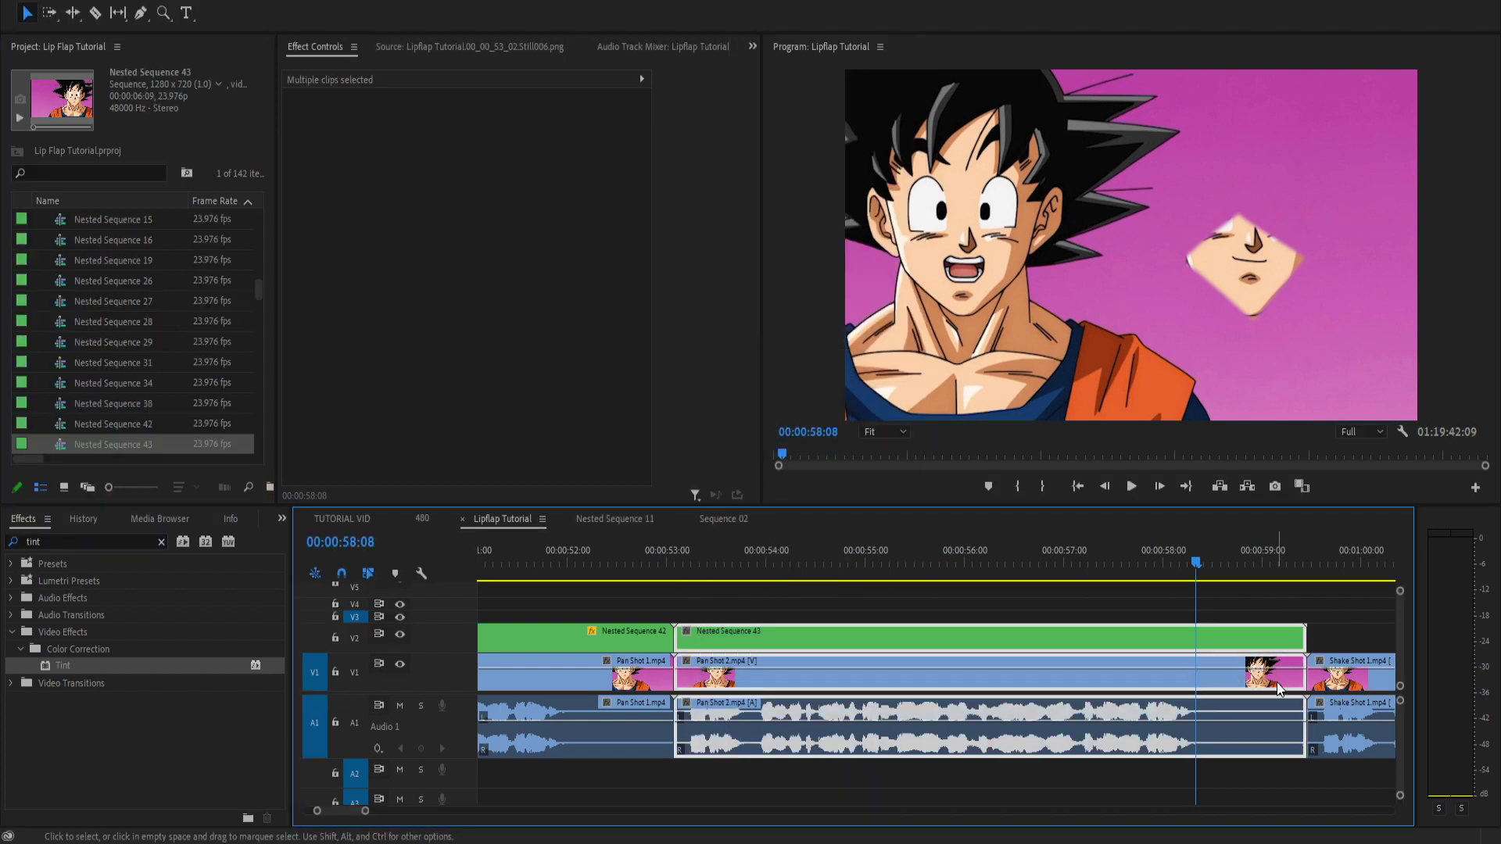
right_click(1279, 688)
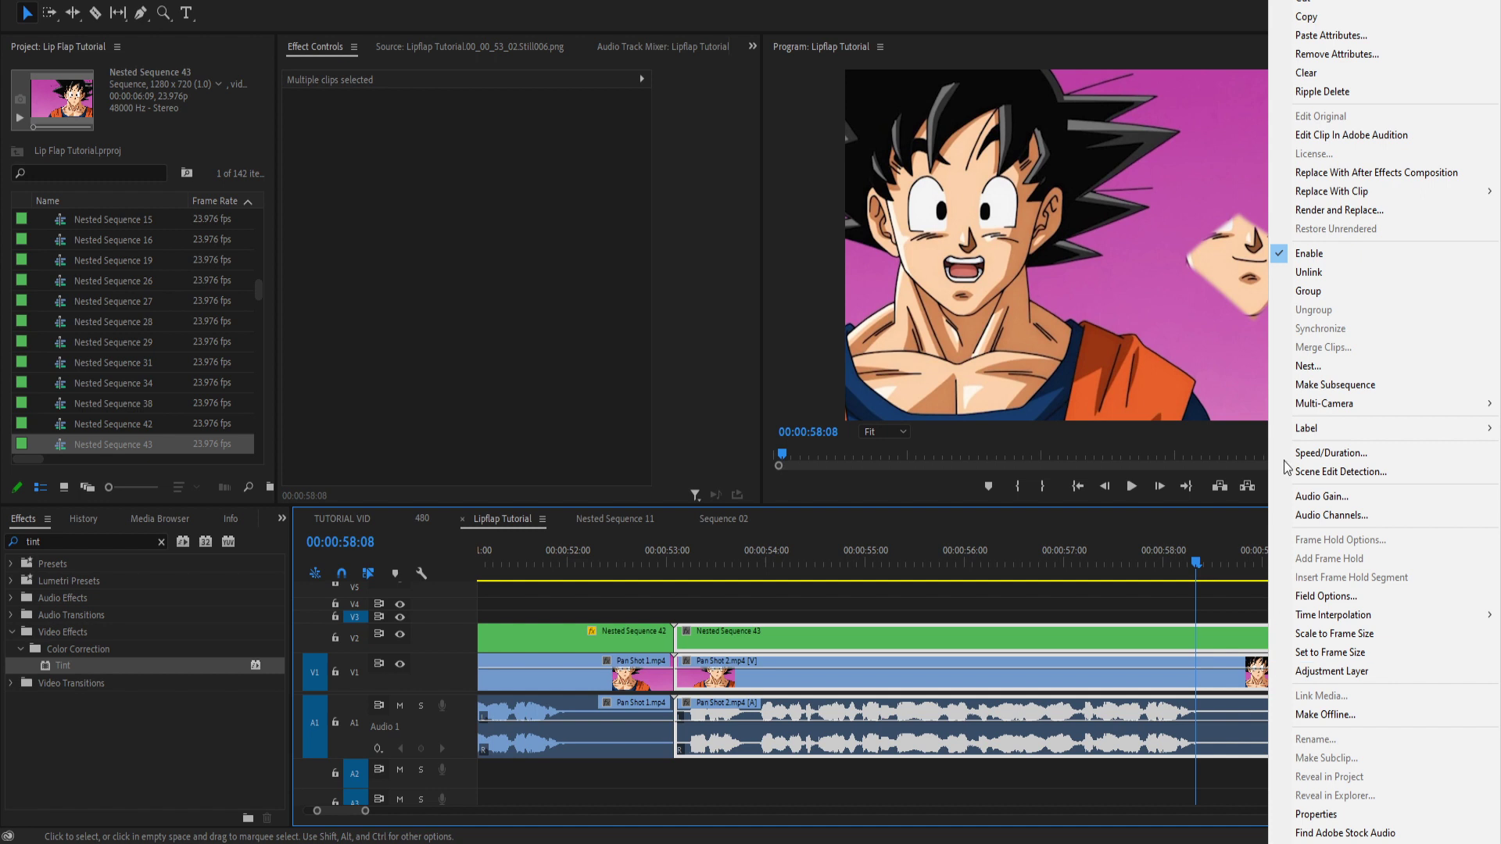
click(1335, 173)
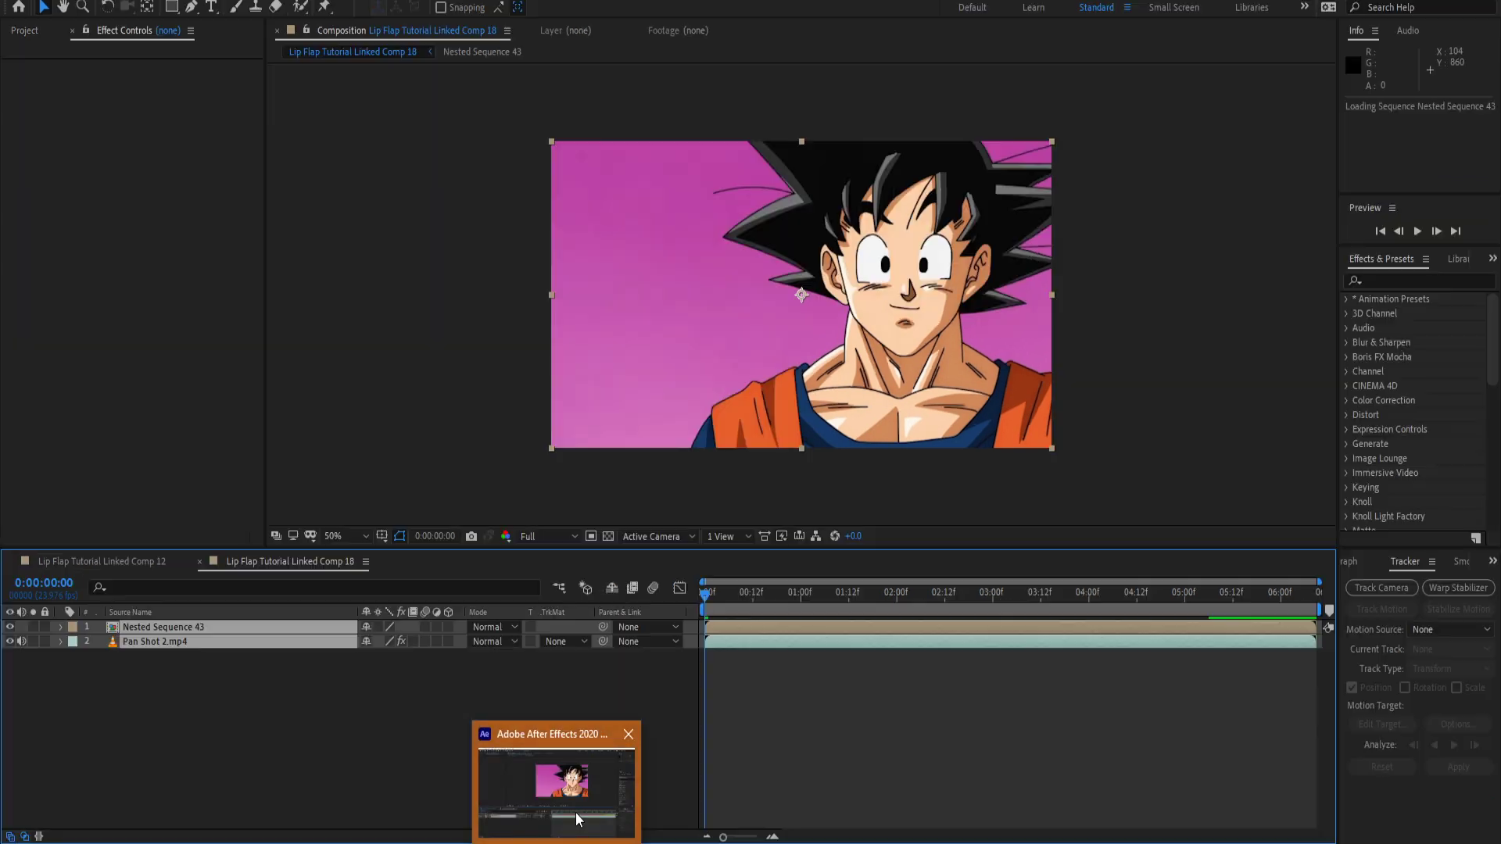
Switch to After Effects and select only the Pan Shot 2.mp4 layer in the linked composition.
click(576, 813)
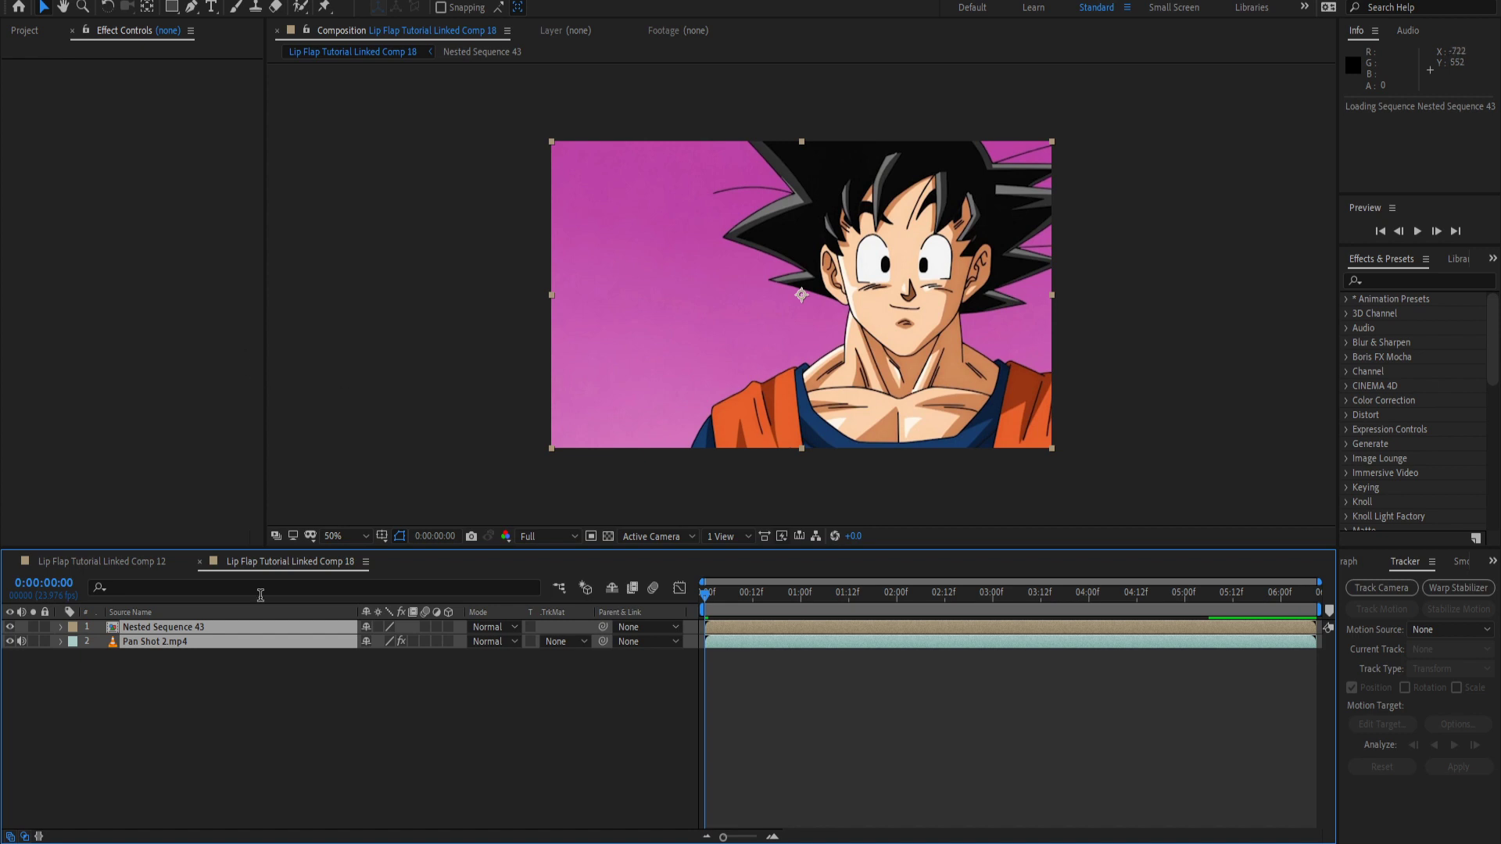
click(181, 680)
click(171, 641)
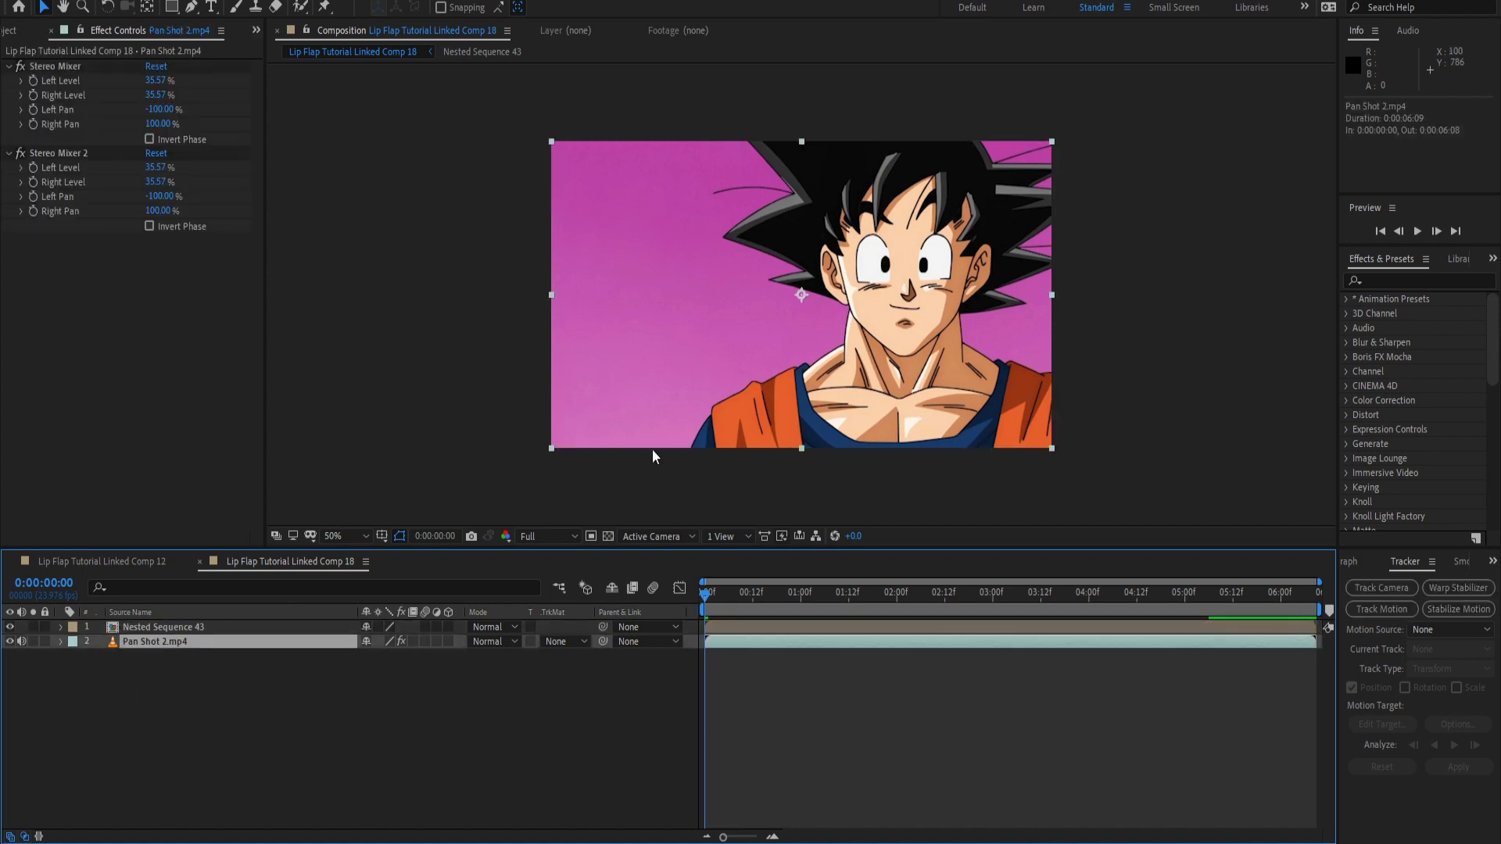
Start motion tracking on the Pan Shot 2.mp4 layer at the first frame.
drag(729, 606, 676, 608)
click(294, 2)
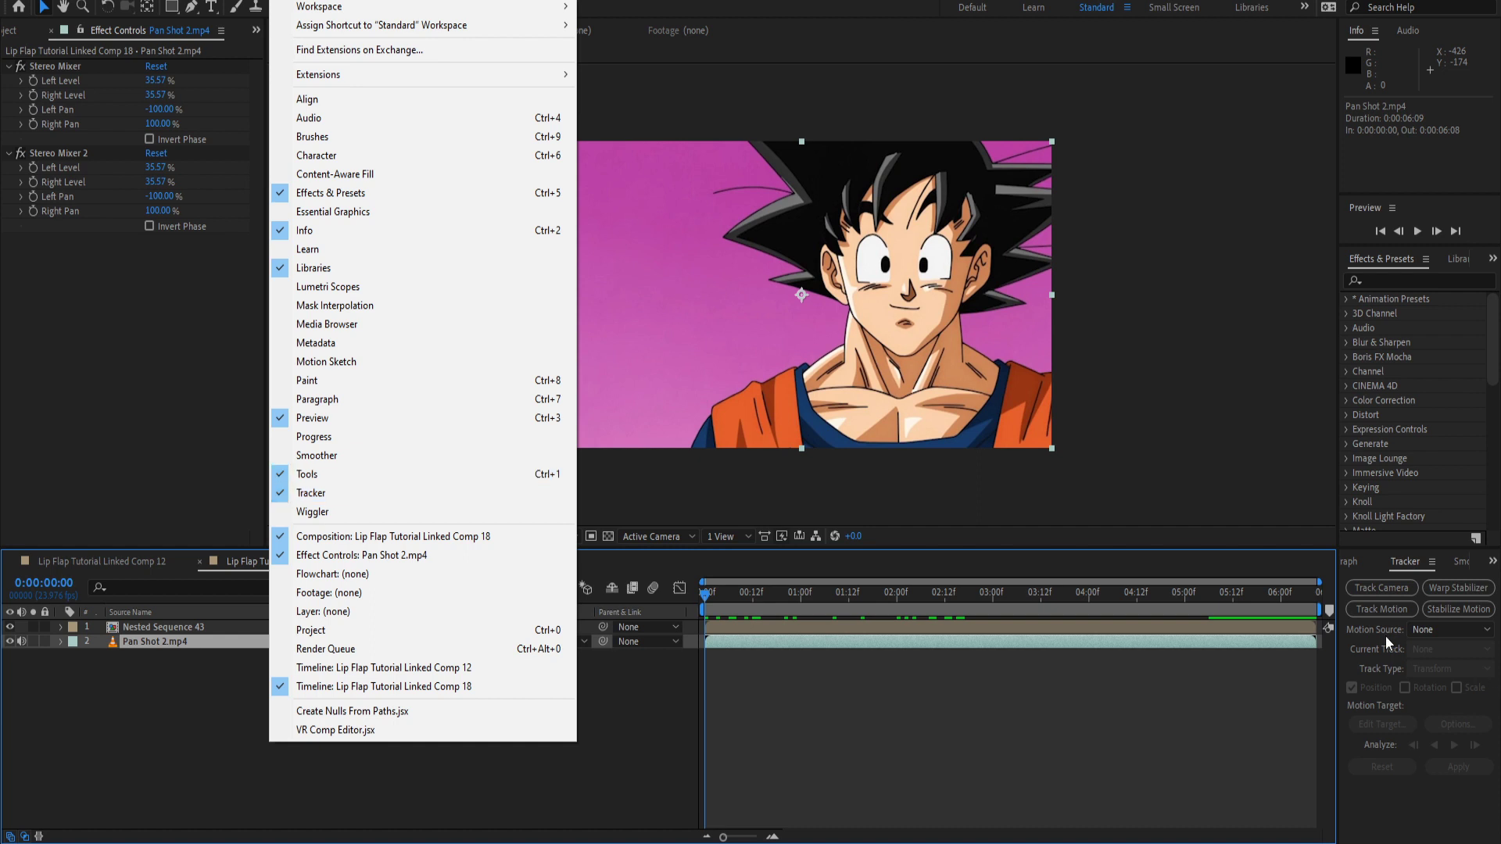
click(1160, 750)
click(1160, 750)
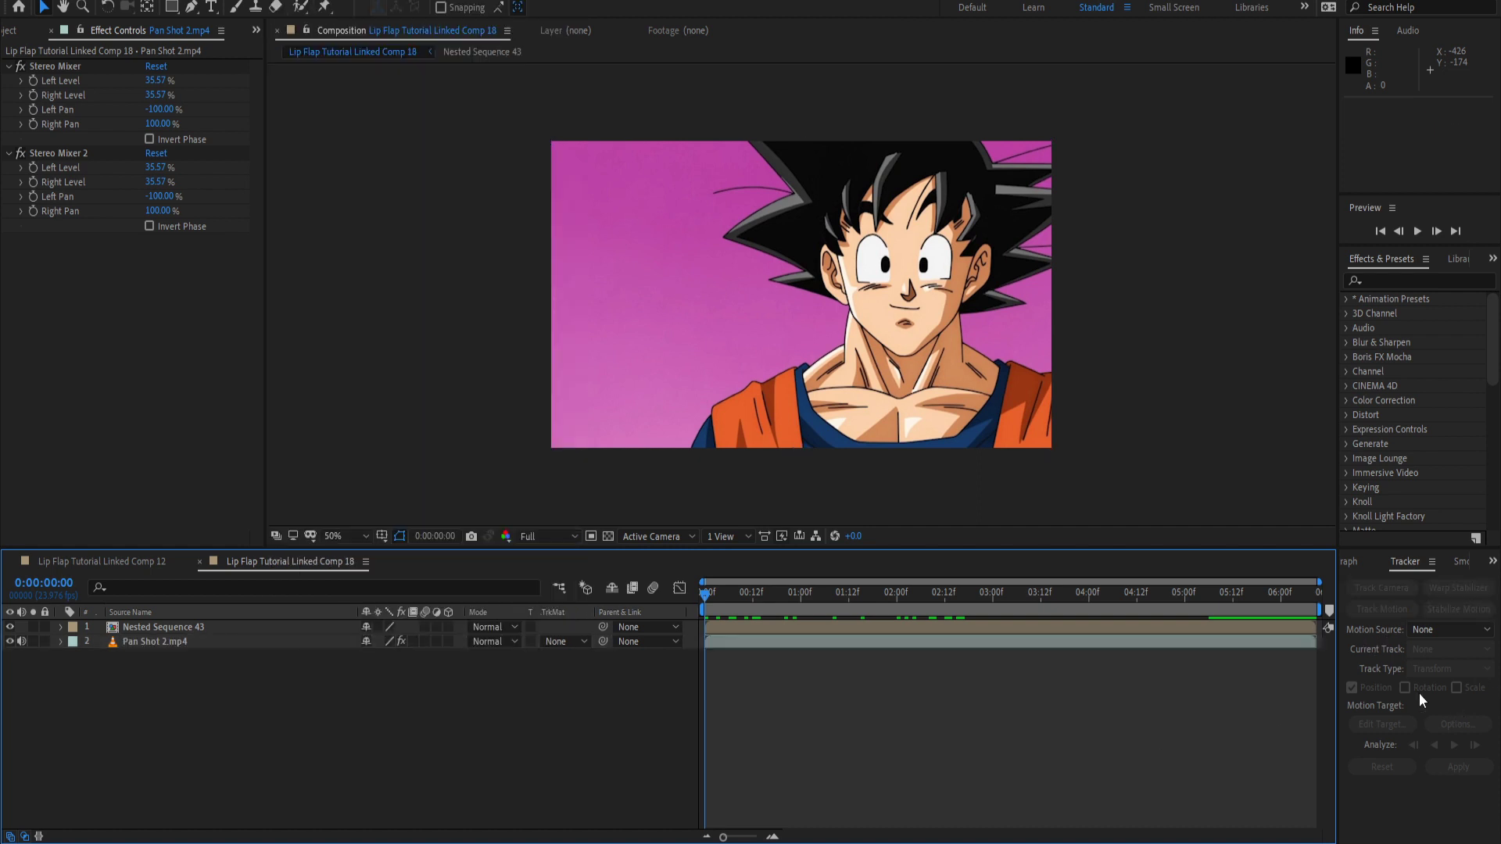
click(1166, 644)
click(1373, 613)
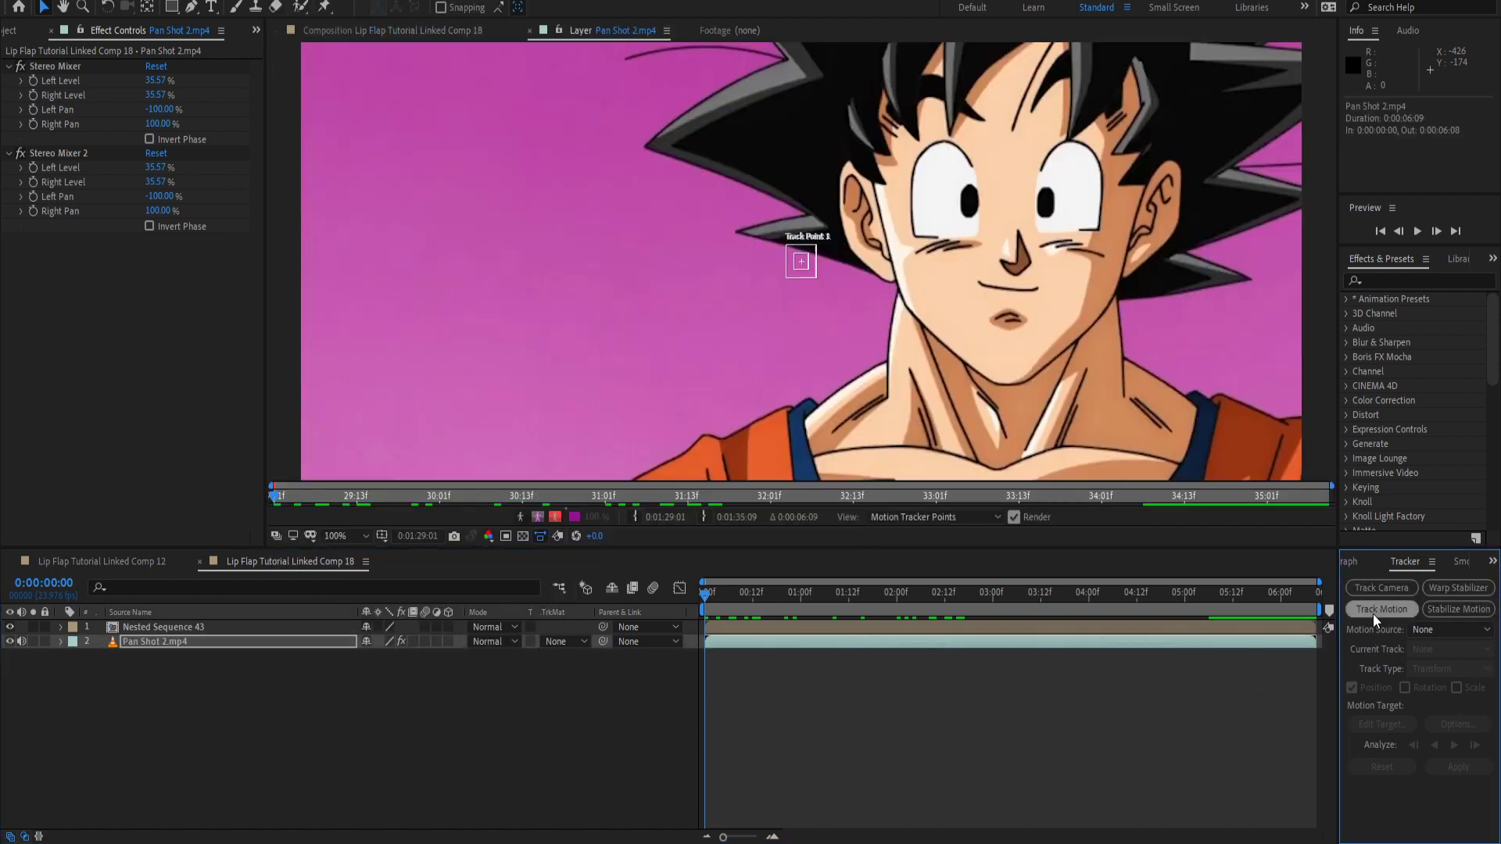
Enlarge Track Point 1's search area and place the track point over the character's nose.
click(818, 271)
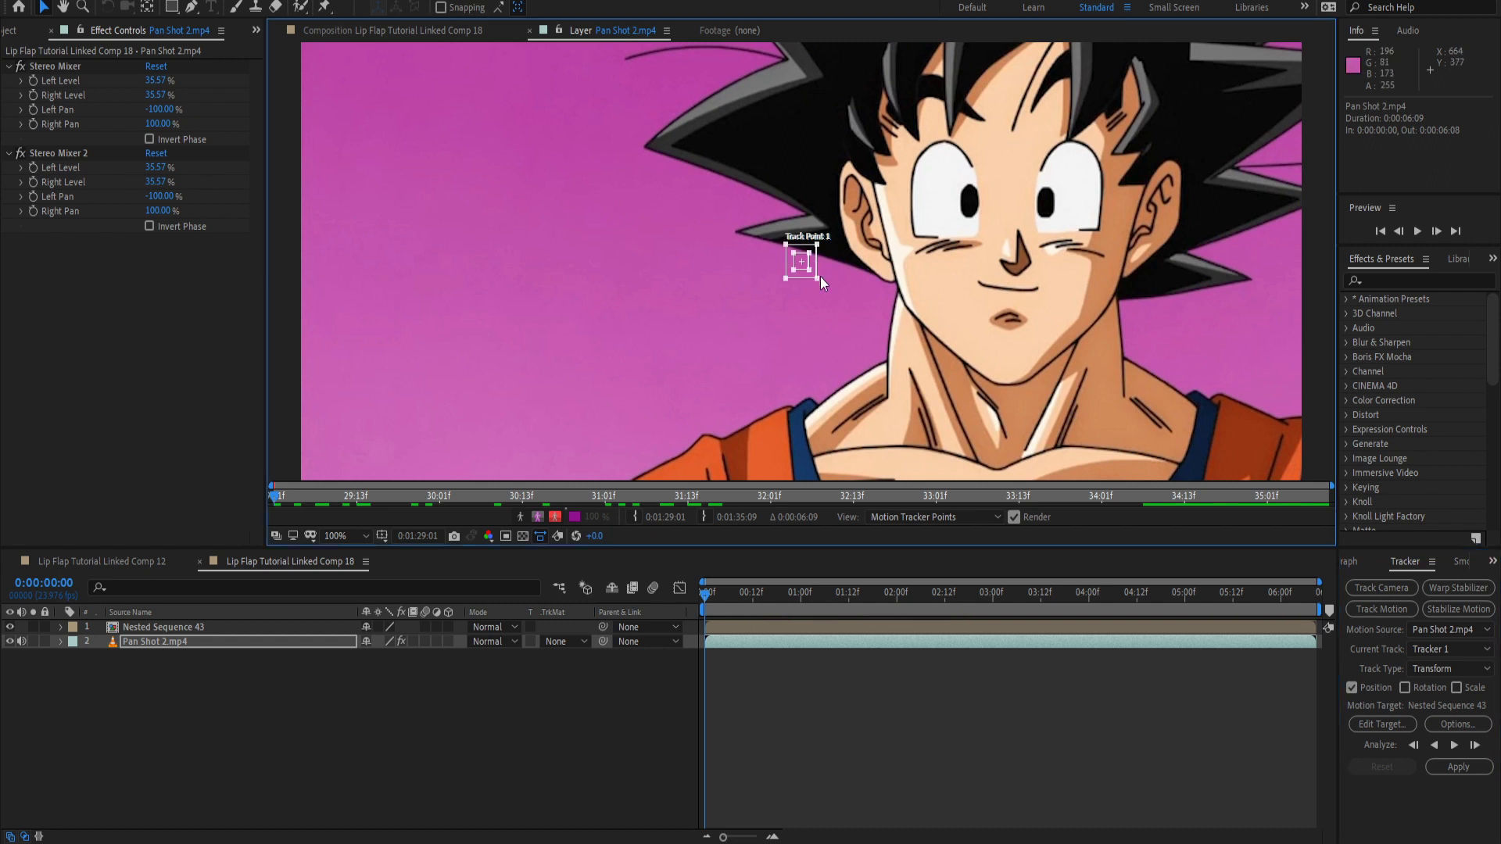
drag(818, 277, 845, 309)
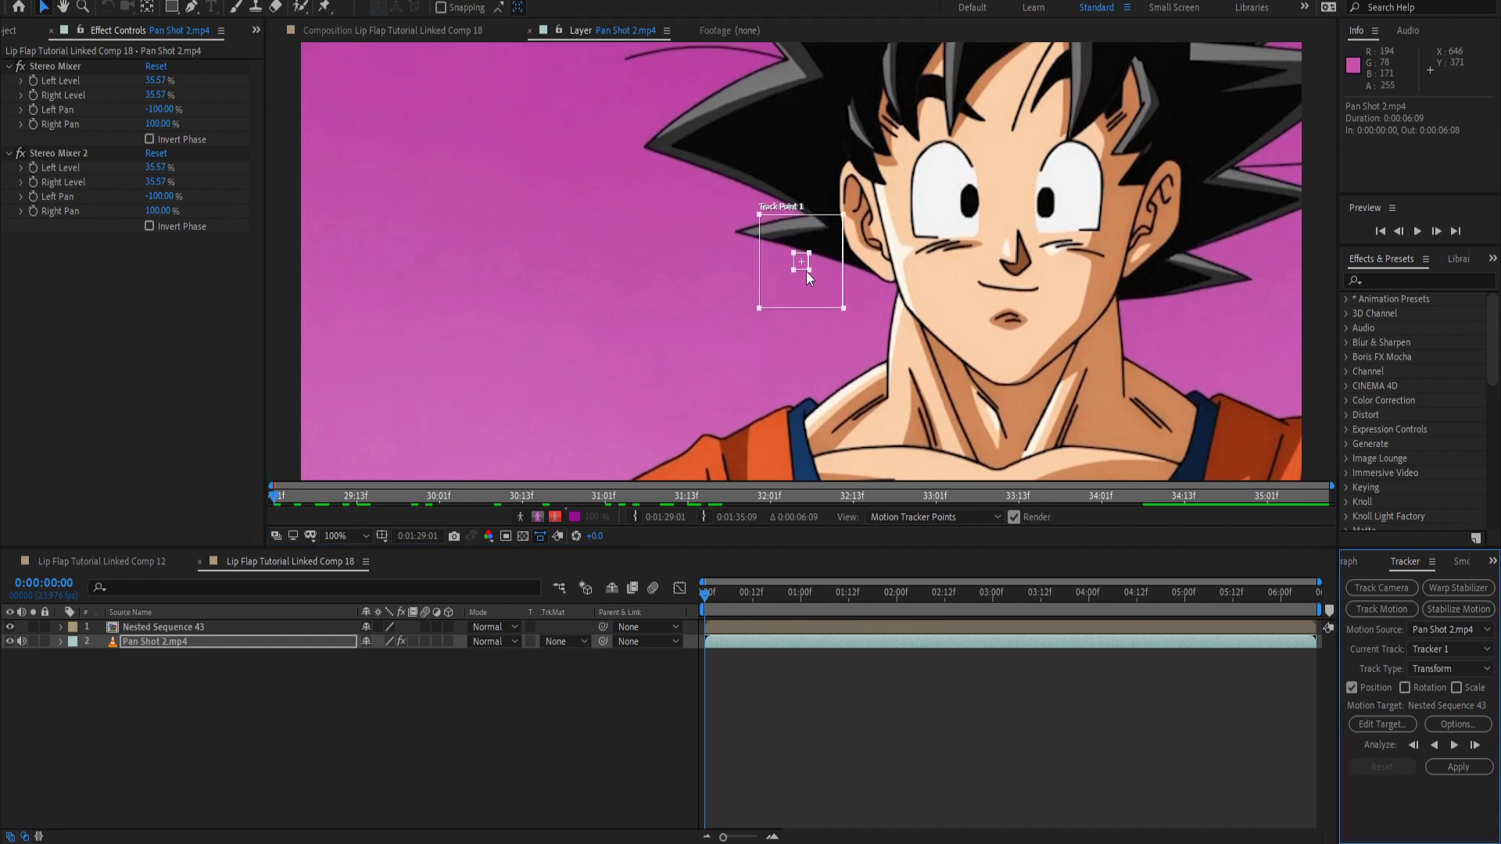
drag(809, 271, 1020, 276)
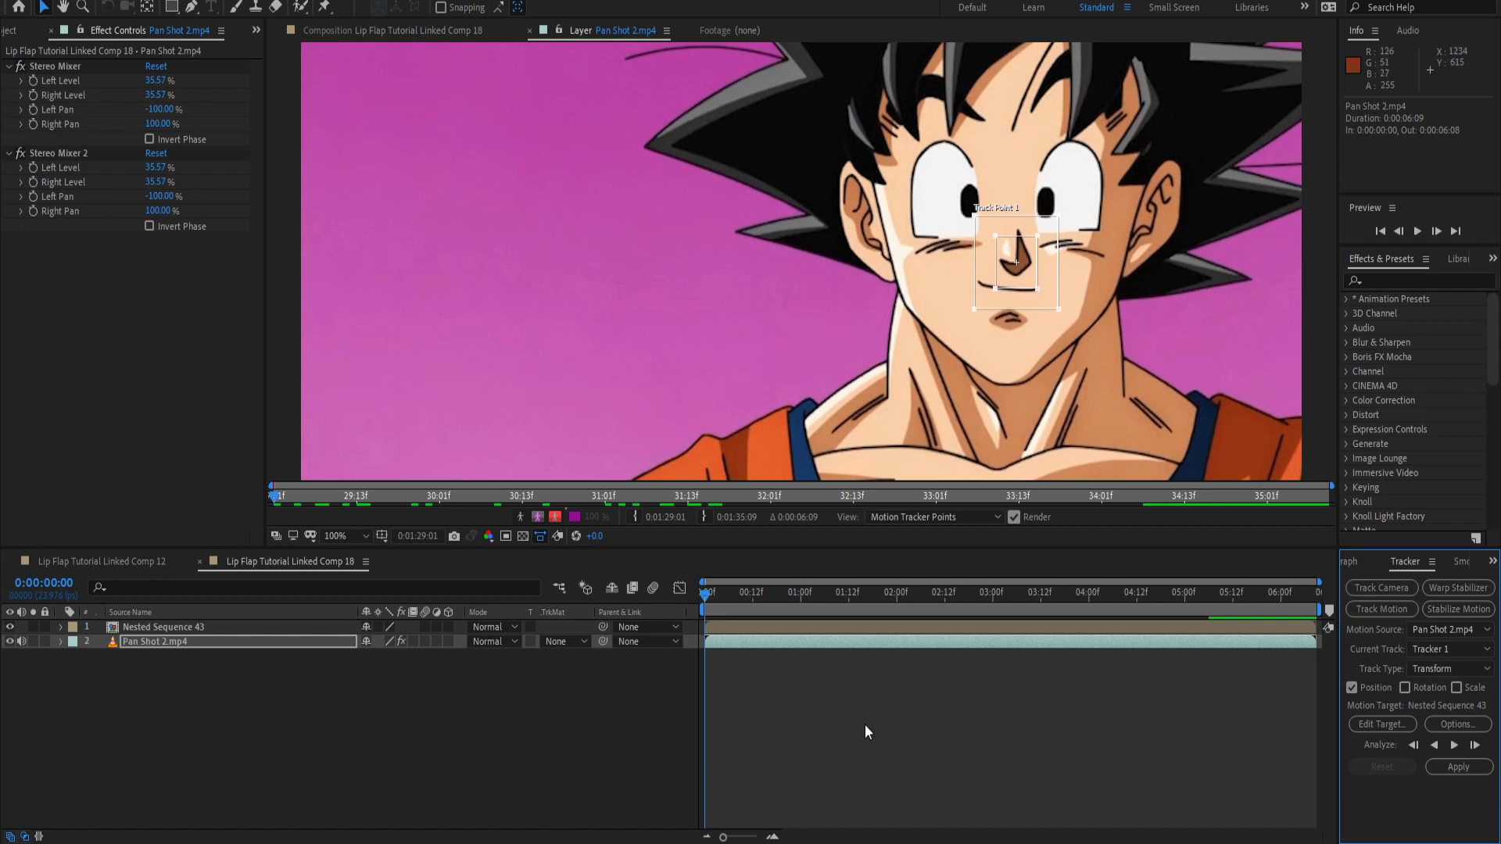
Try adding rotation and scale tracking with a second track point beside the first.
click(242, 642)
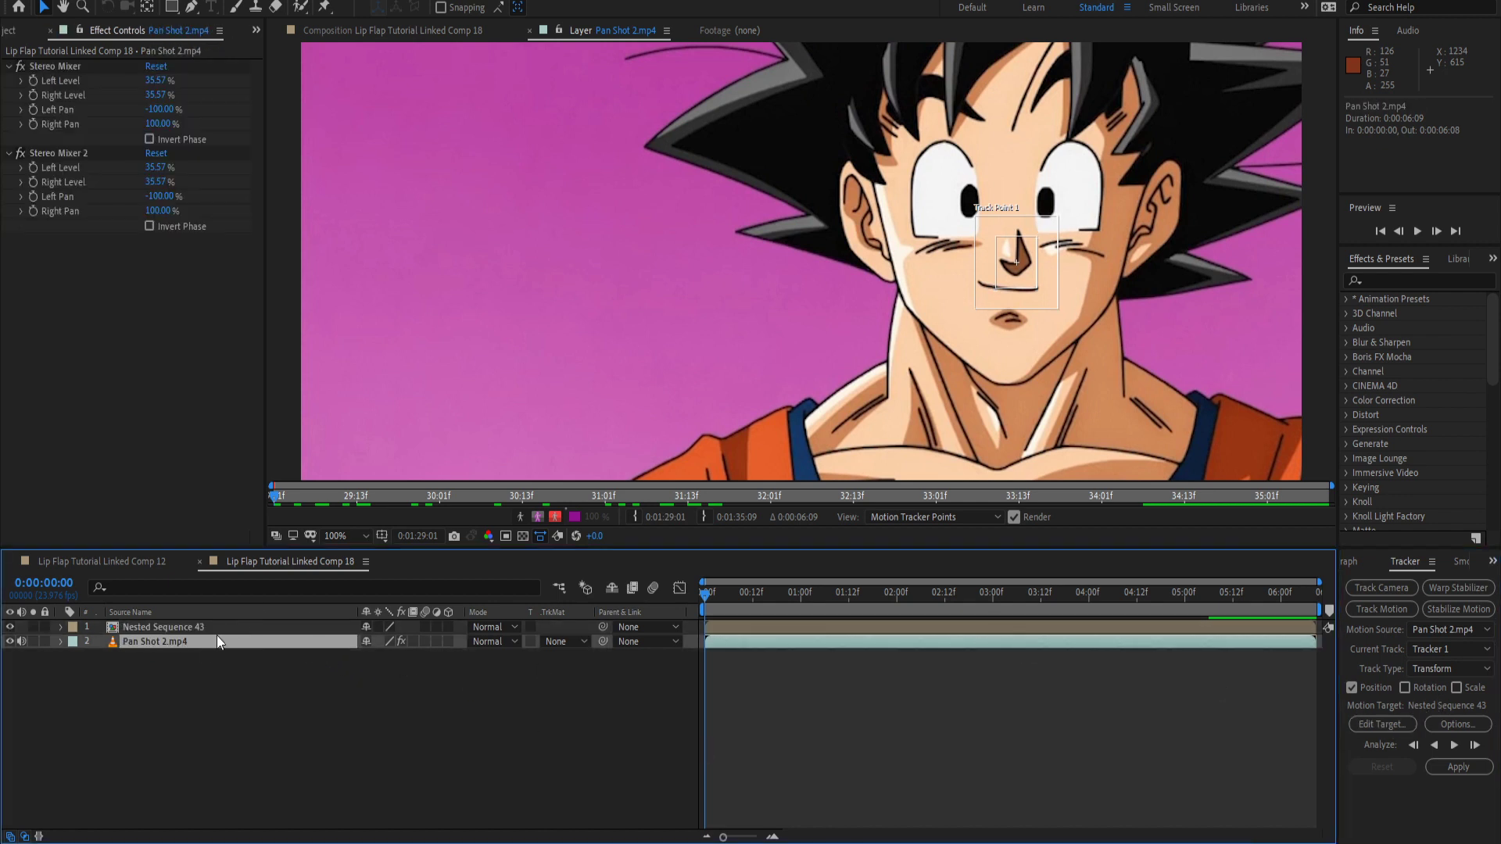
click(1424, 691)
click(1456, 688)
click(827, 267)
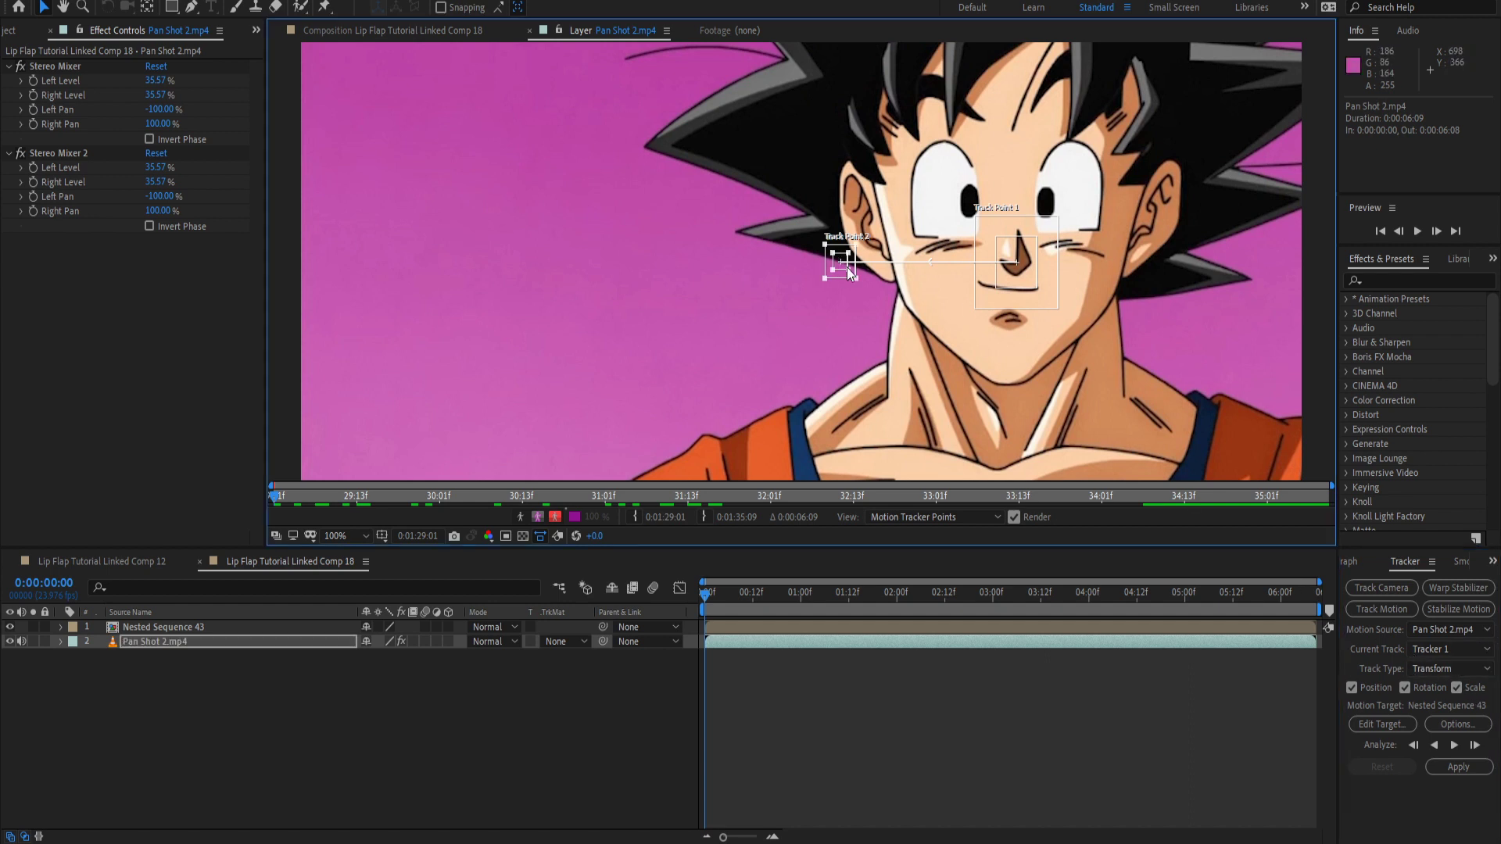
drag(856, 279, 873, 297)
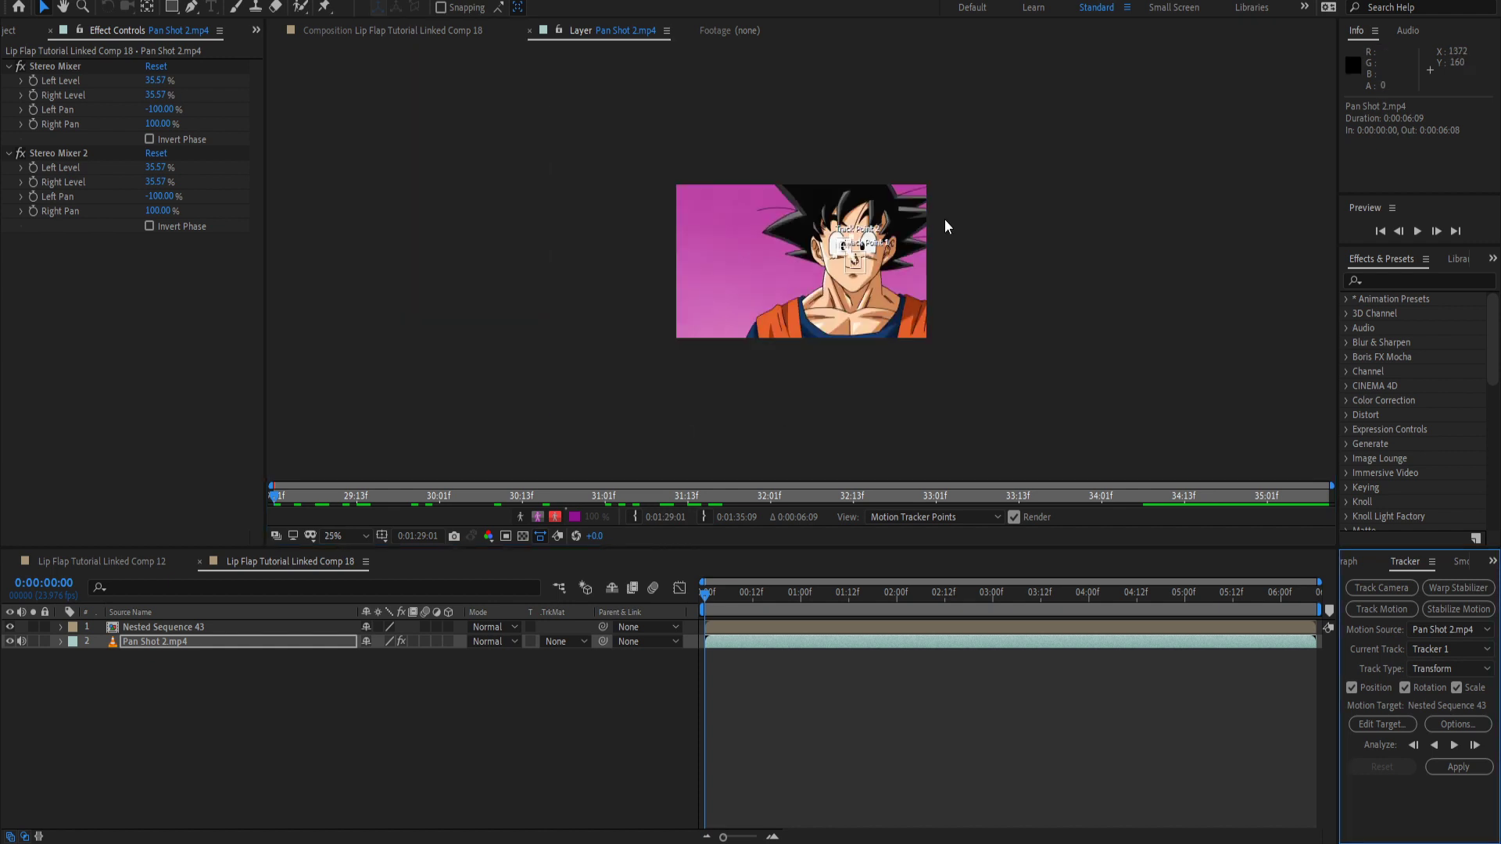
key(ctrl+z)
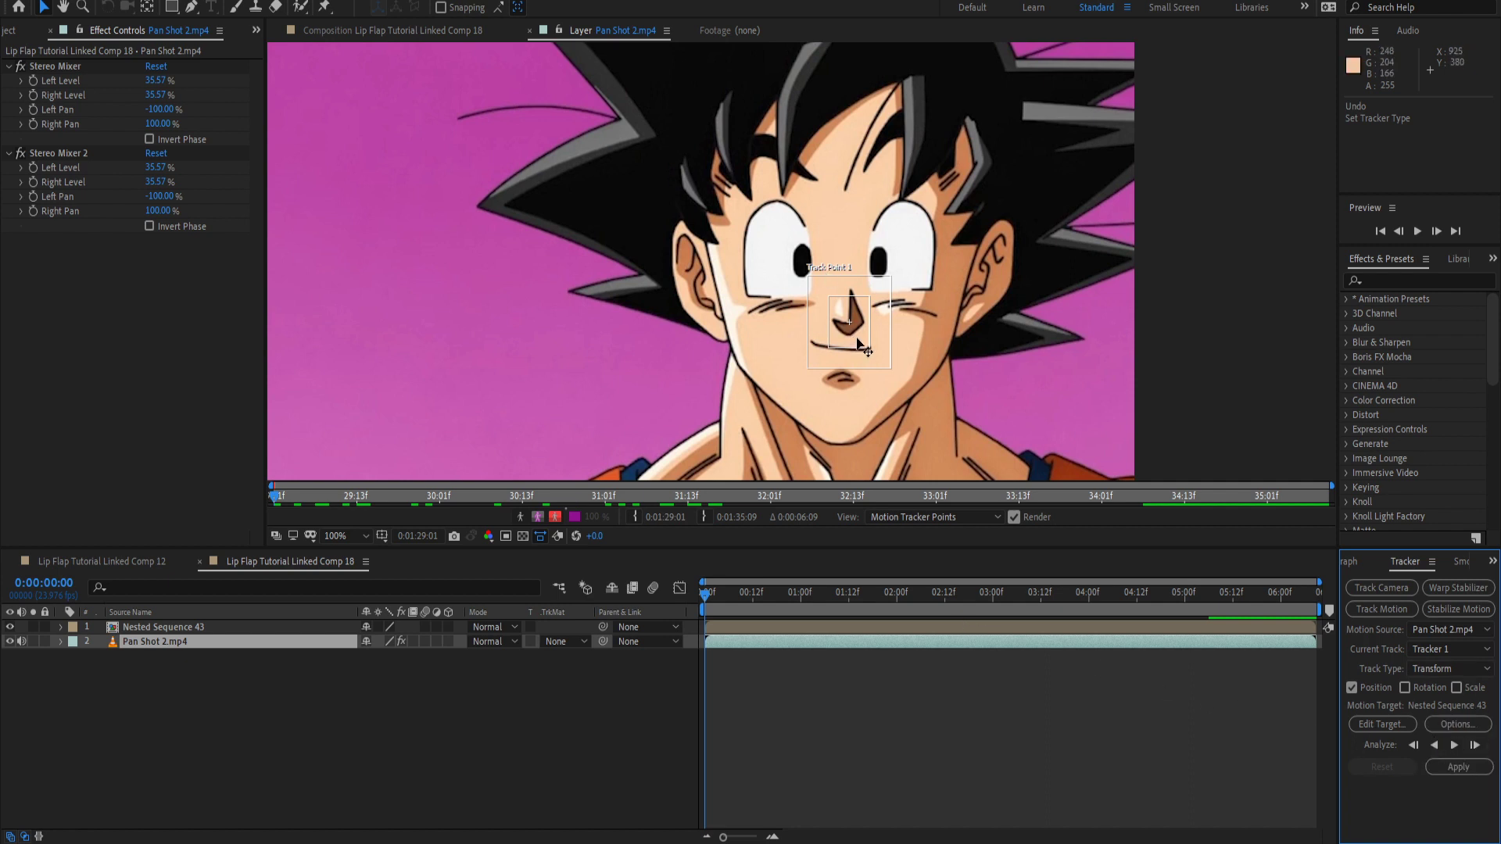
Analyze the nose track forward through the whole clip and apply it to Nested Sequence 43 in X and Y.
click(1454, 745)
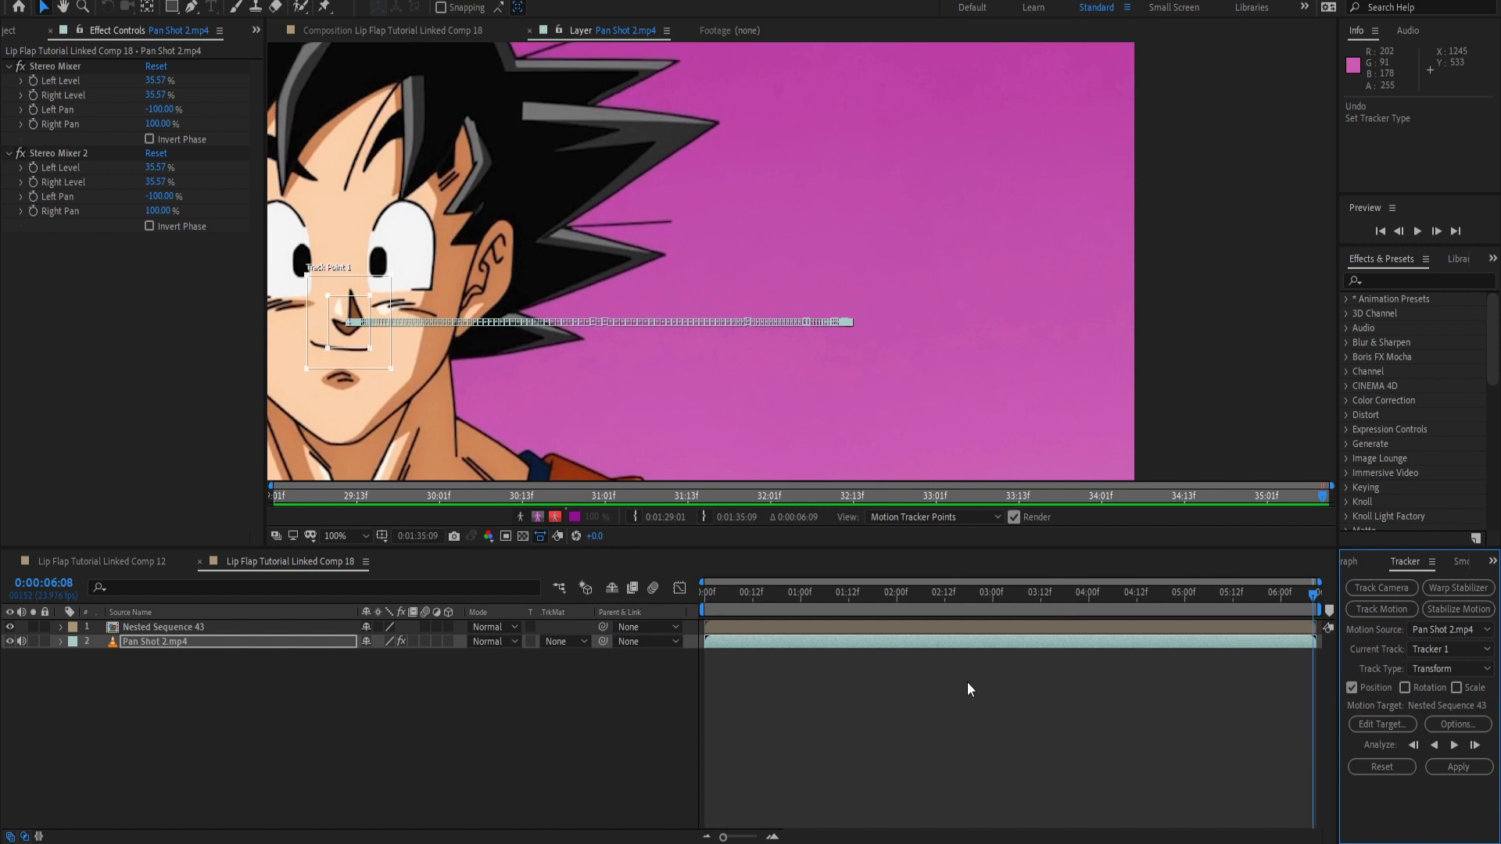
click(1466, 765)
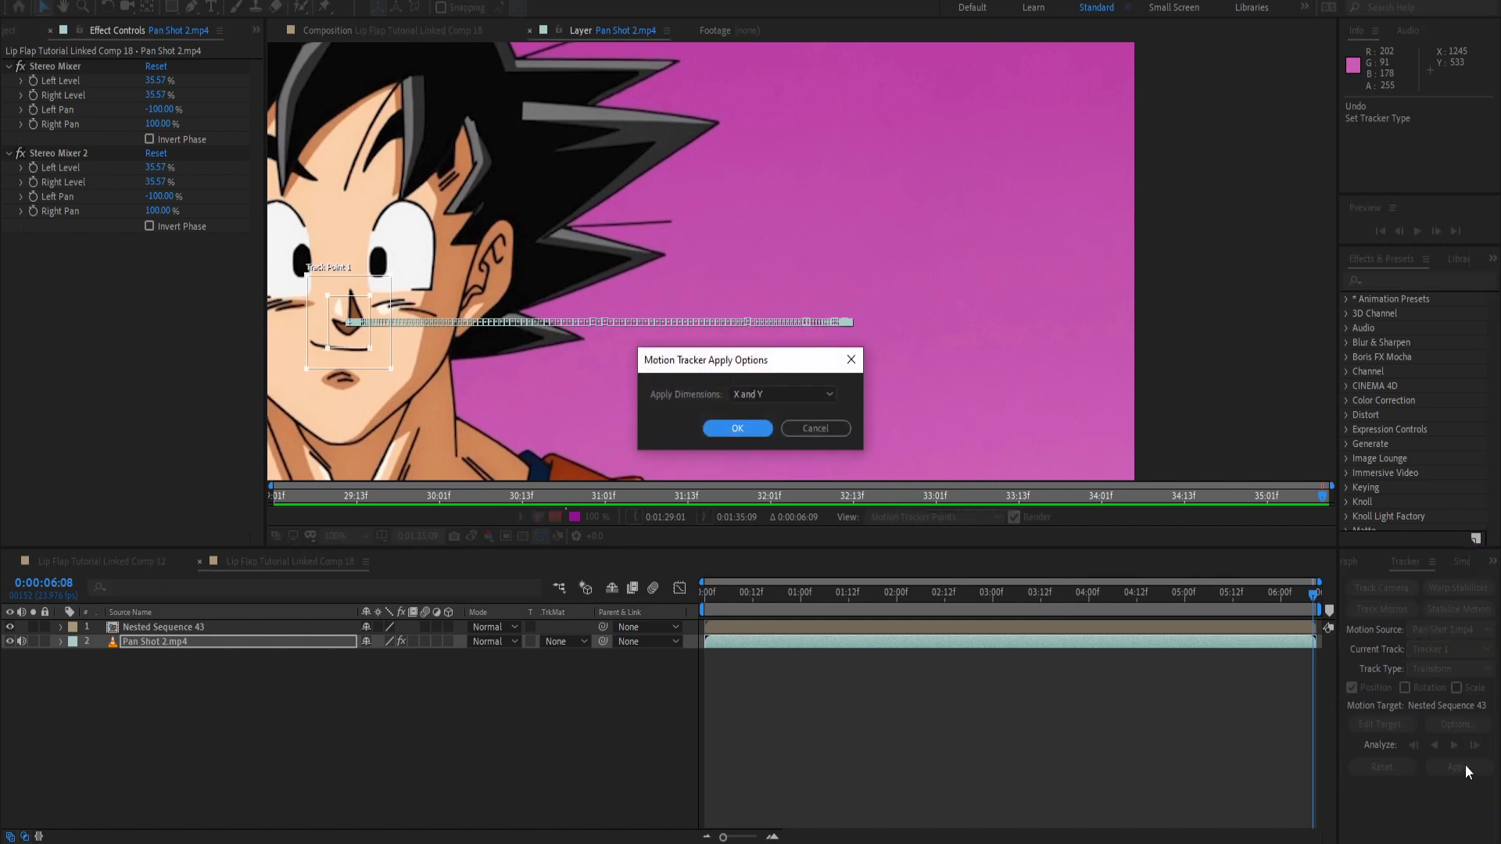
click(748, 431)
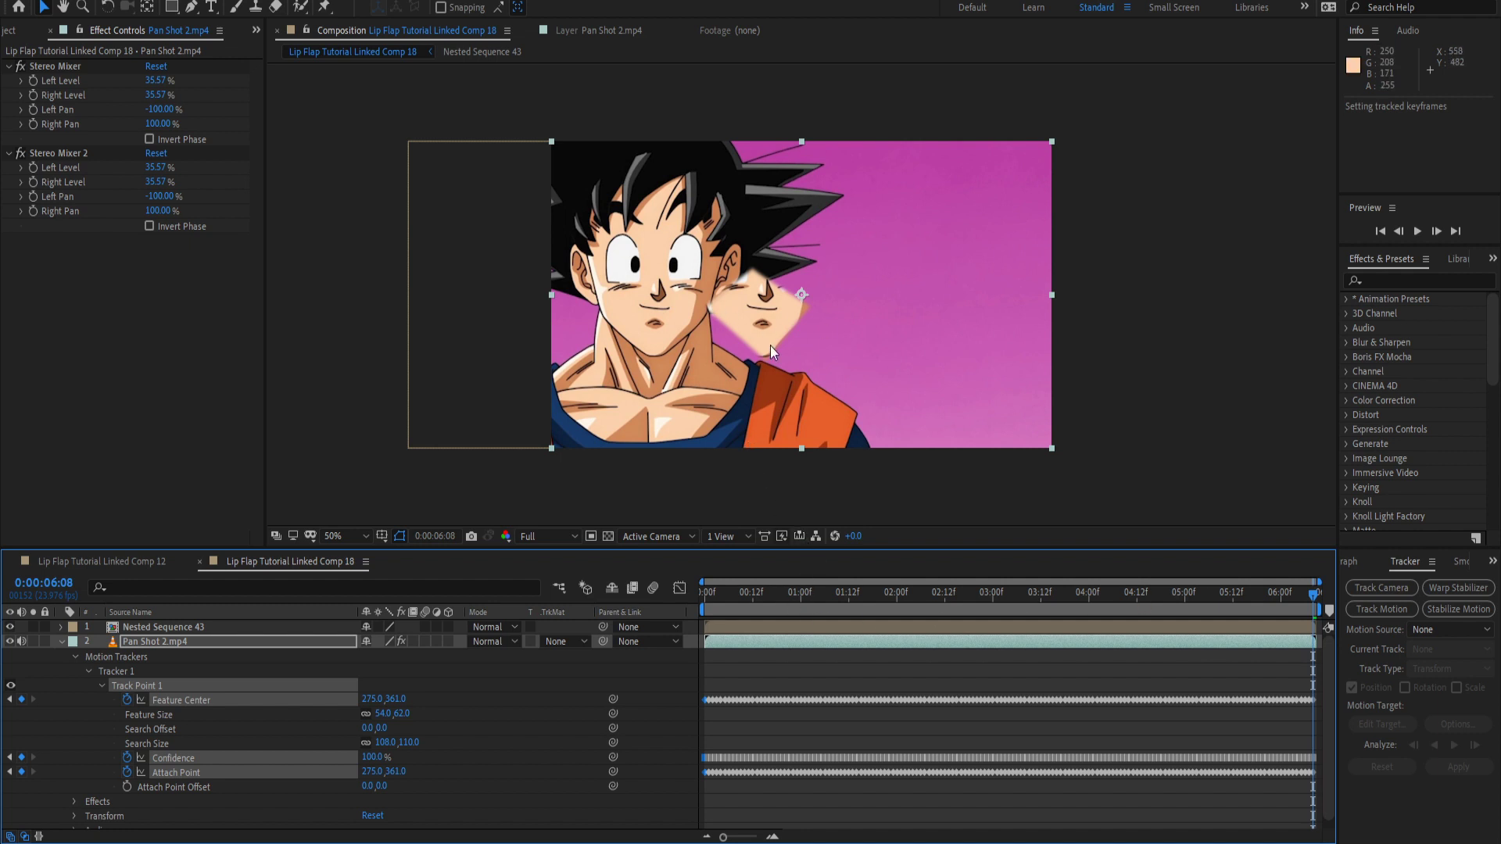
At the first frame, shift the anchor point of Nested Sequence 43 to 911, 360 so the mouth sits over the face.
drag(796, 589, 665, 613)
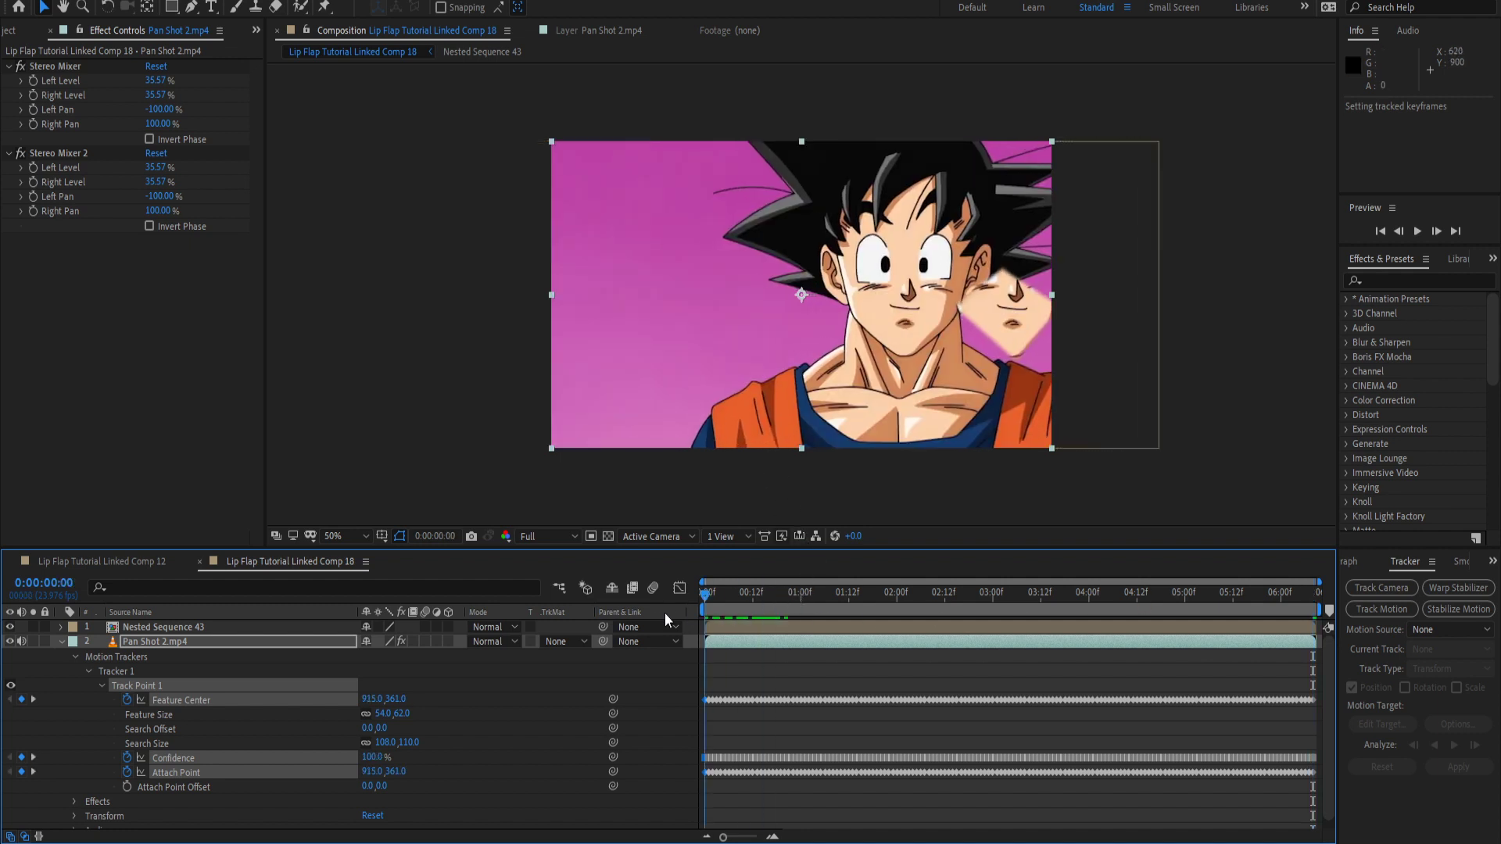
click(62, 628)
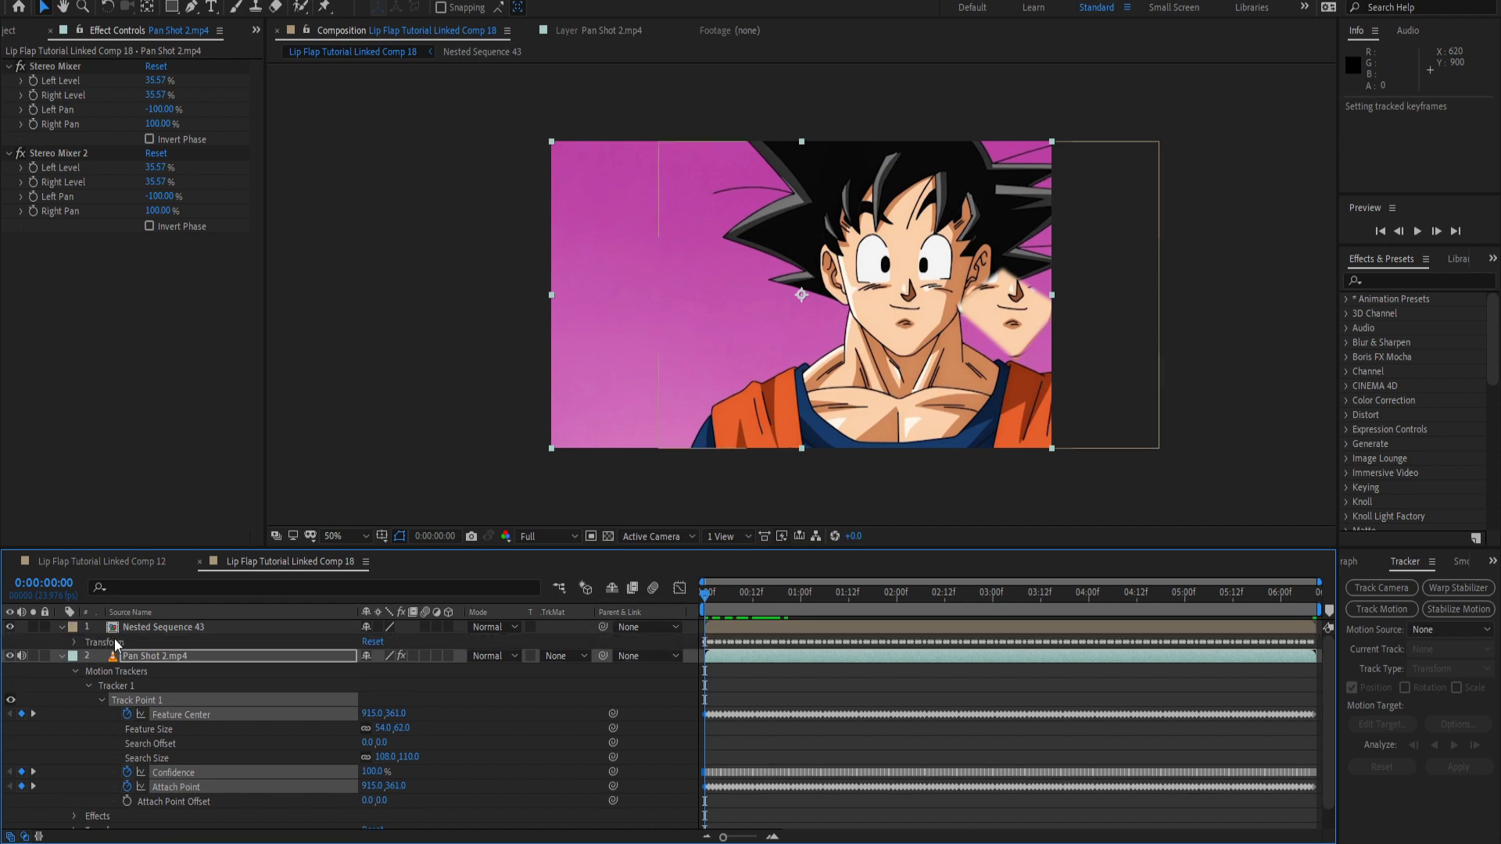
click(75, 643)
click(152, 656)
drag(371, 657, 570, 644)
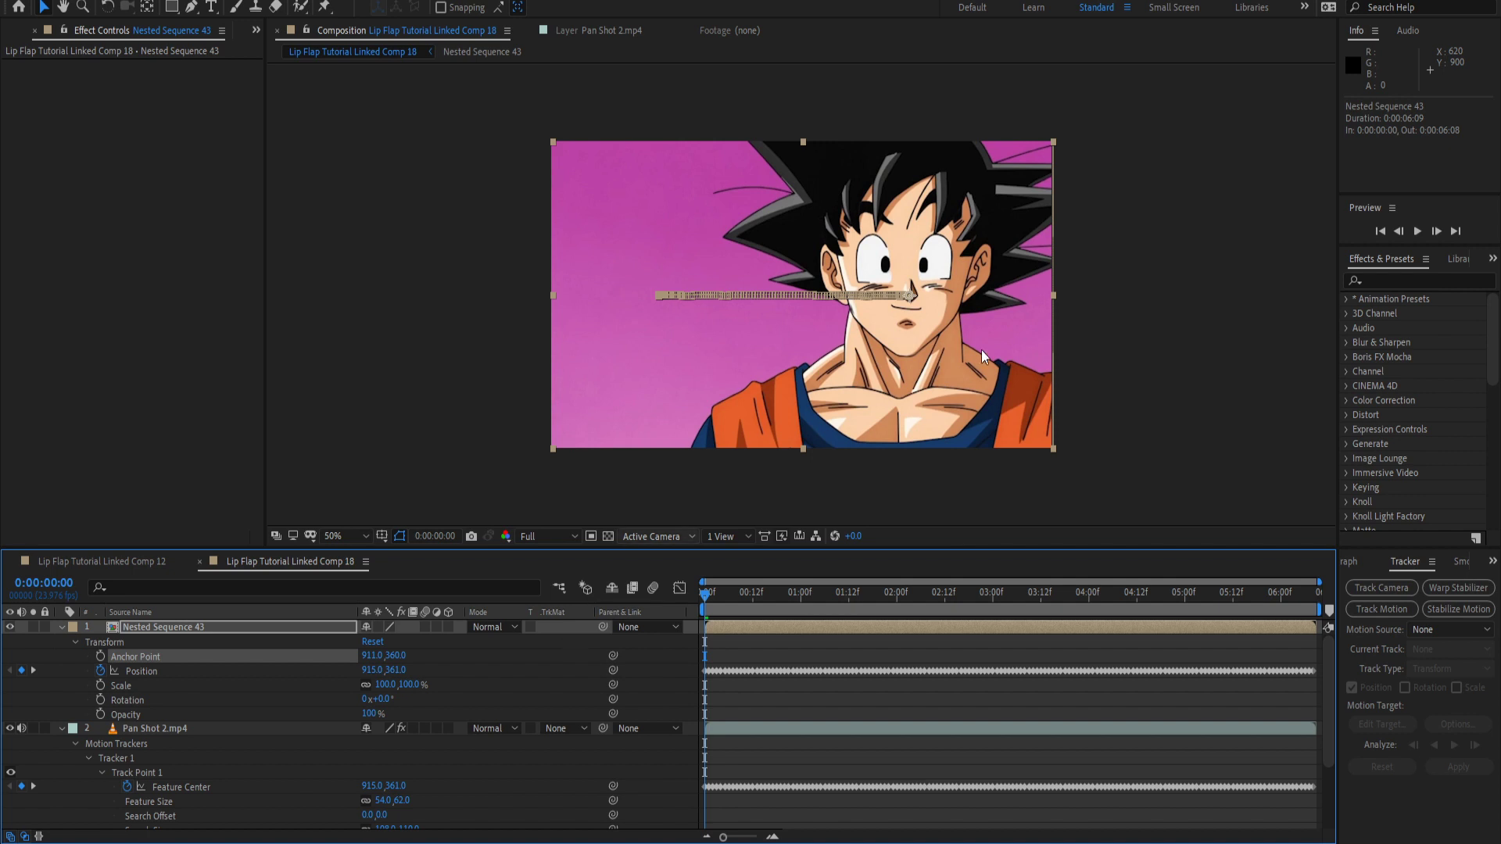
Set Nested Sequence 43 to the Difference blend mode and align it precisely with anchor point 915, 361.
scroll(968, 292, up, 4)
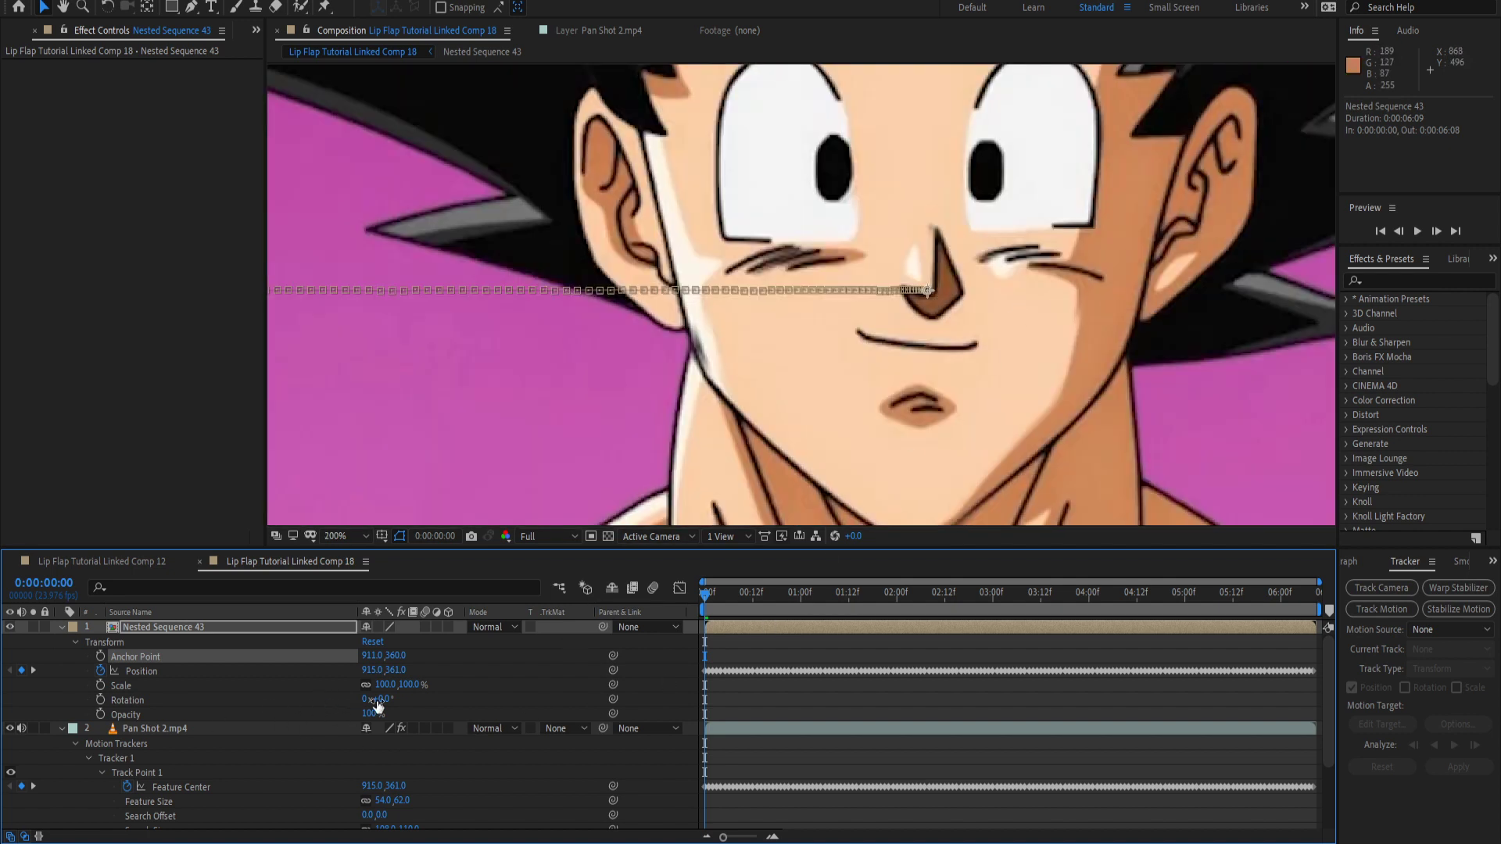
click(483, 627)
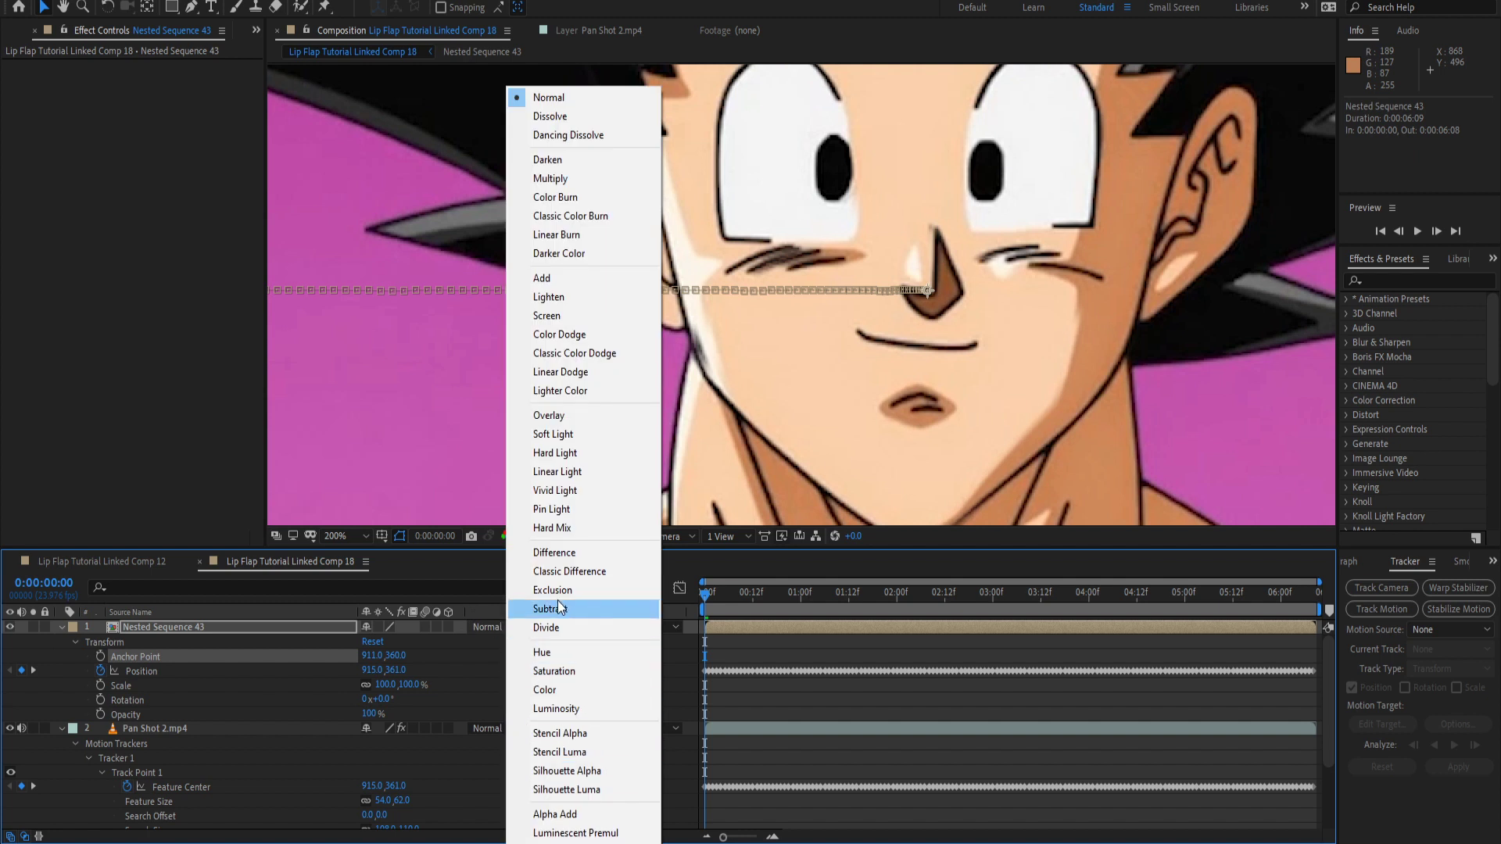
click(555, 552)
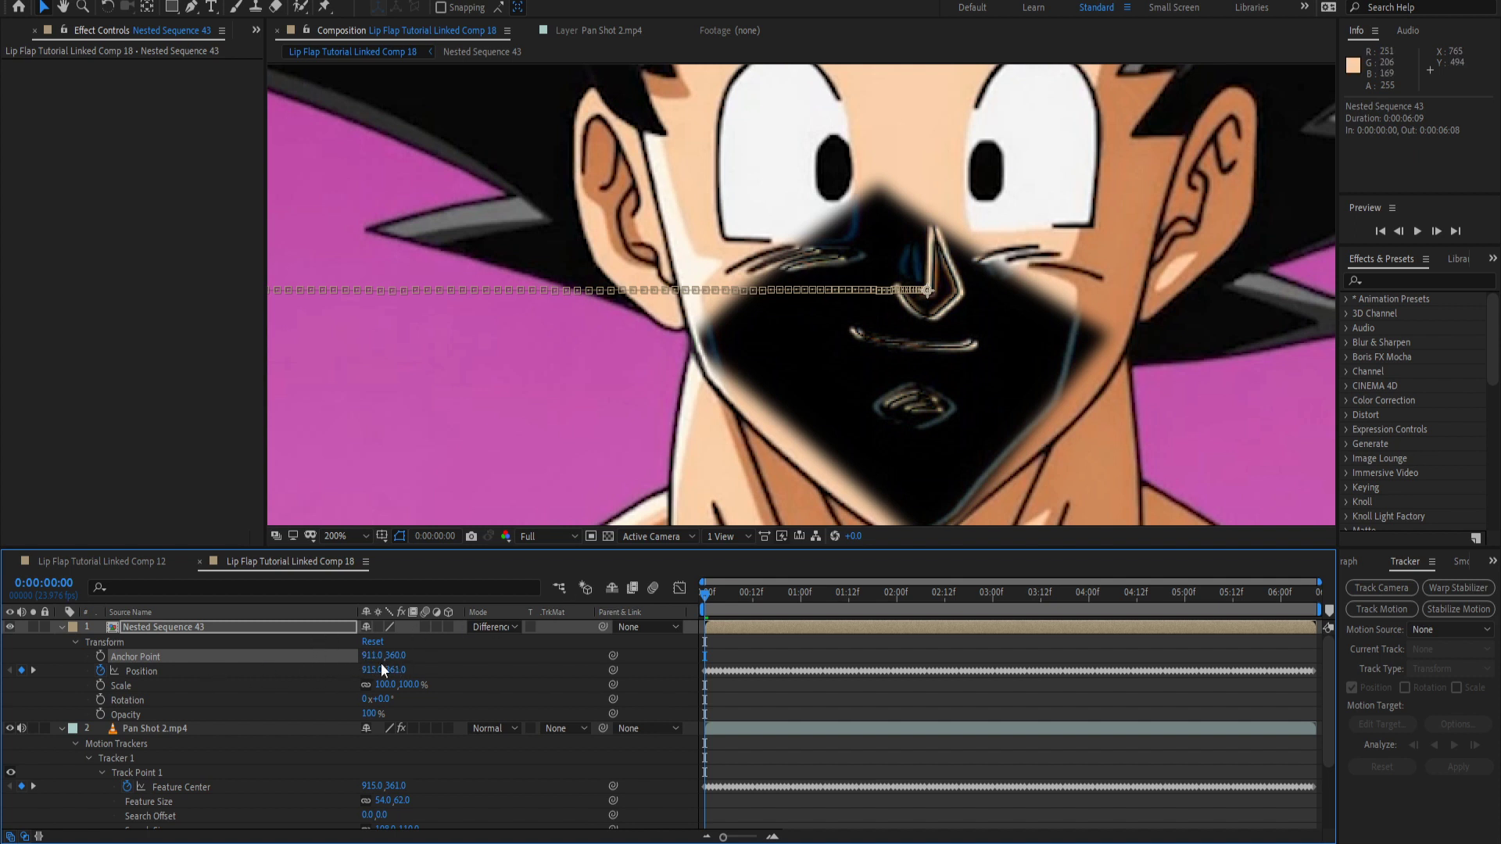
drag(371, 661, 406, 652)
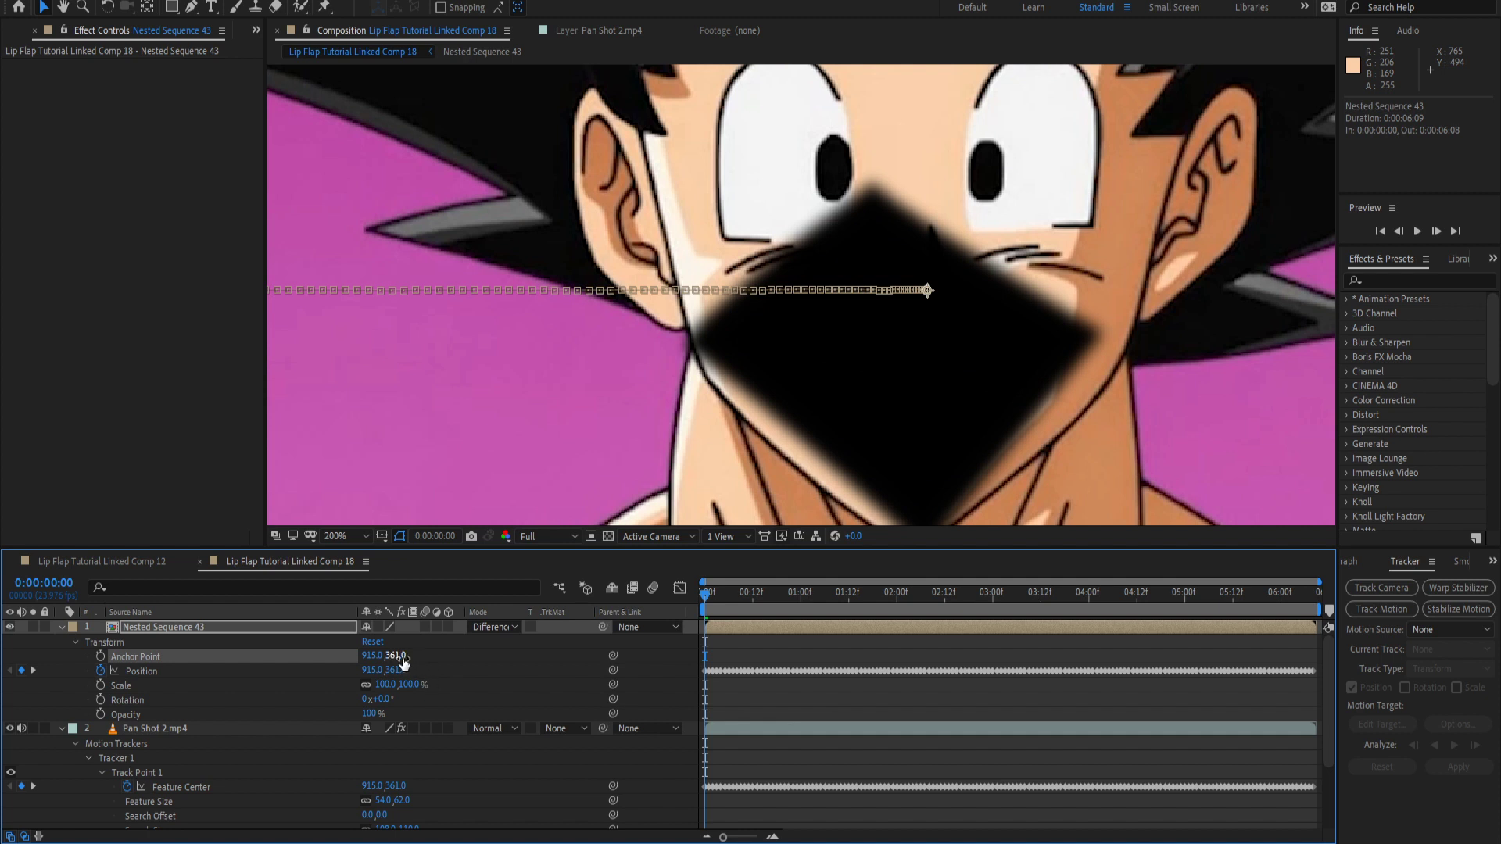
Return Nested Sequence 43 to the Normal blend mode and deselect the layer.
click(494, 627)
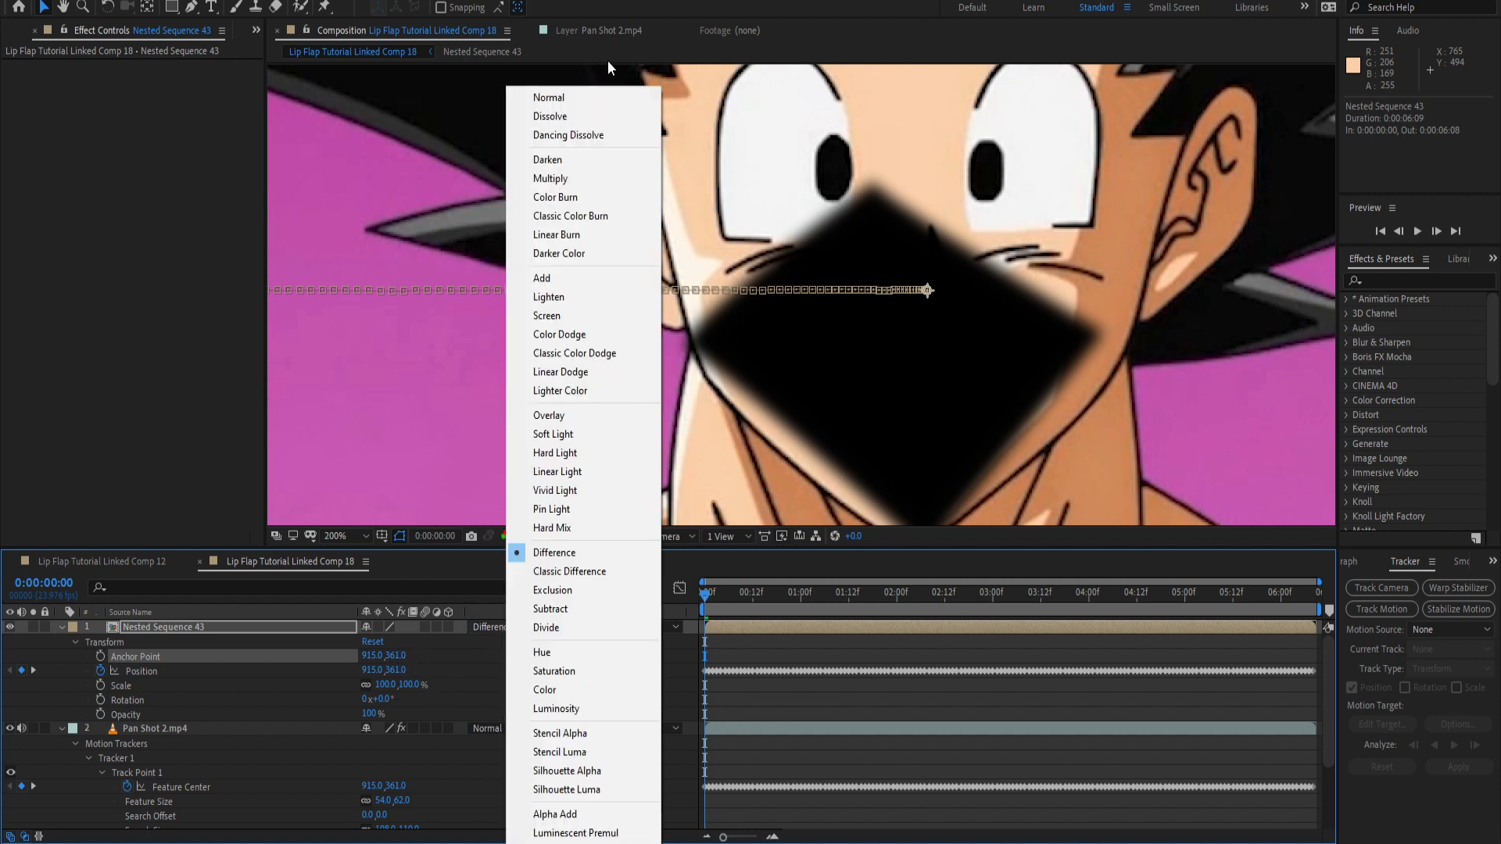
click(551, 97)
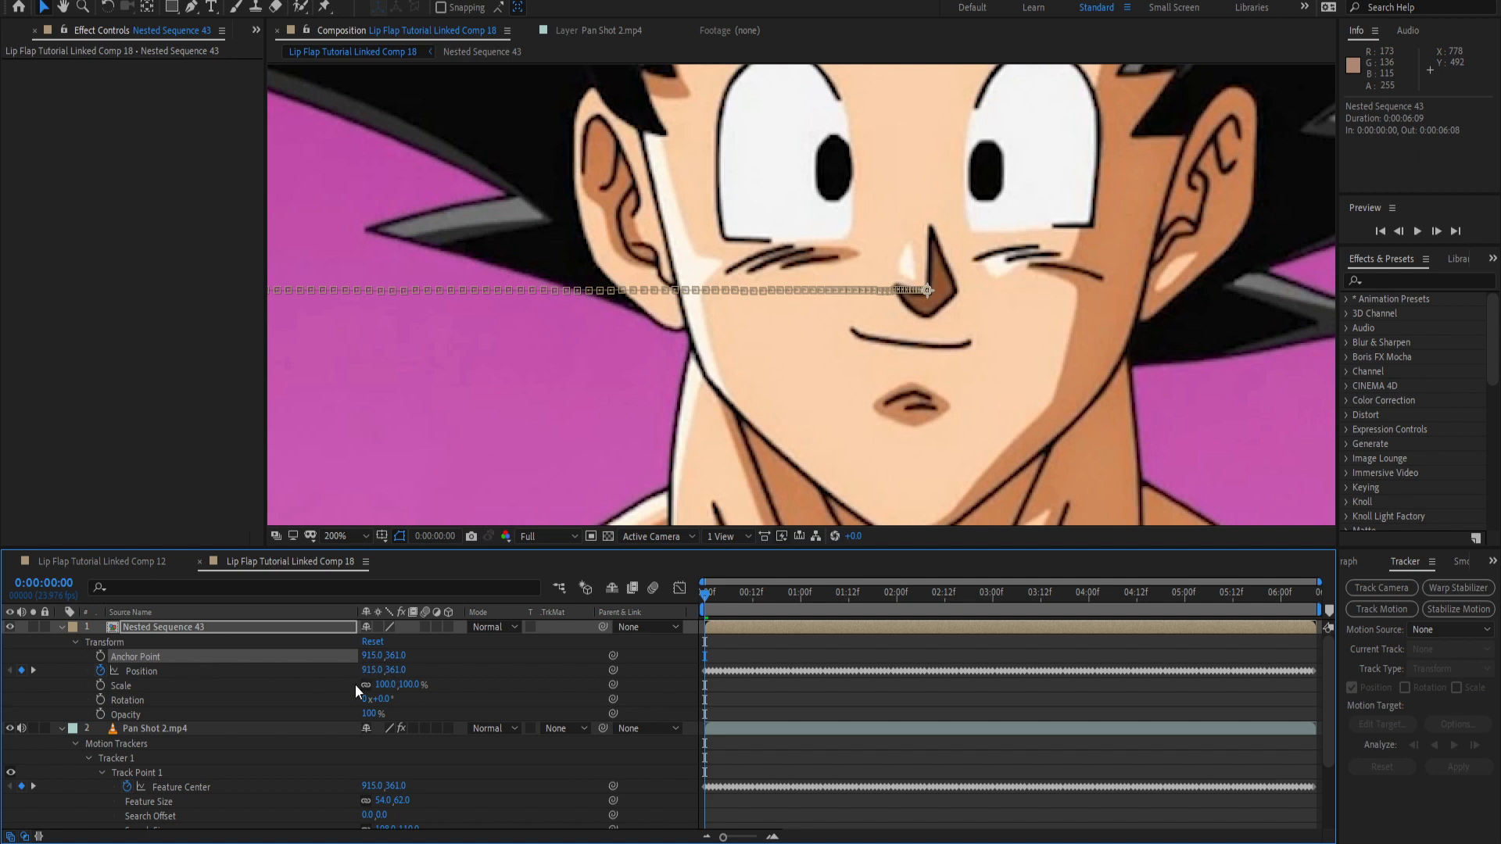
click(738, 636)
scroll(866, 304, down, 2)
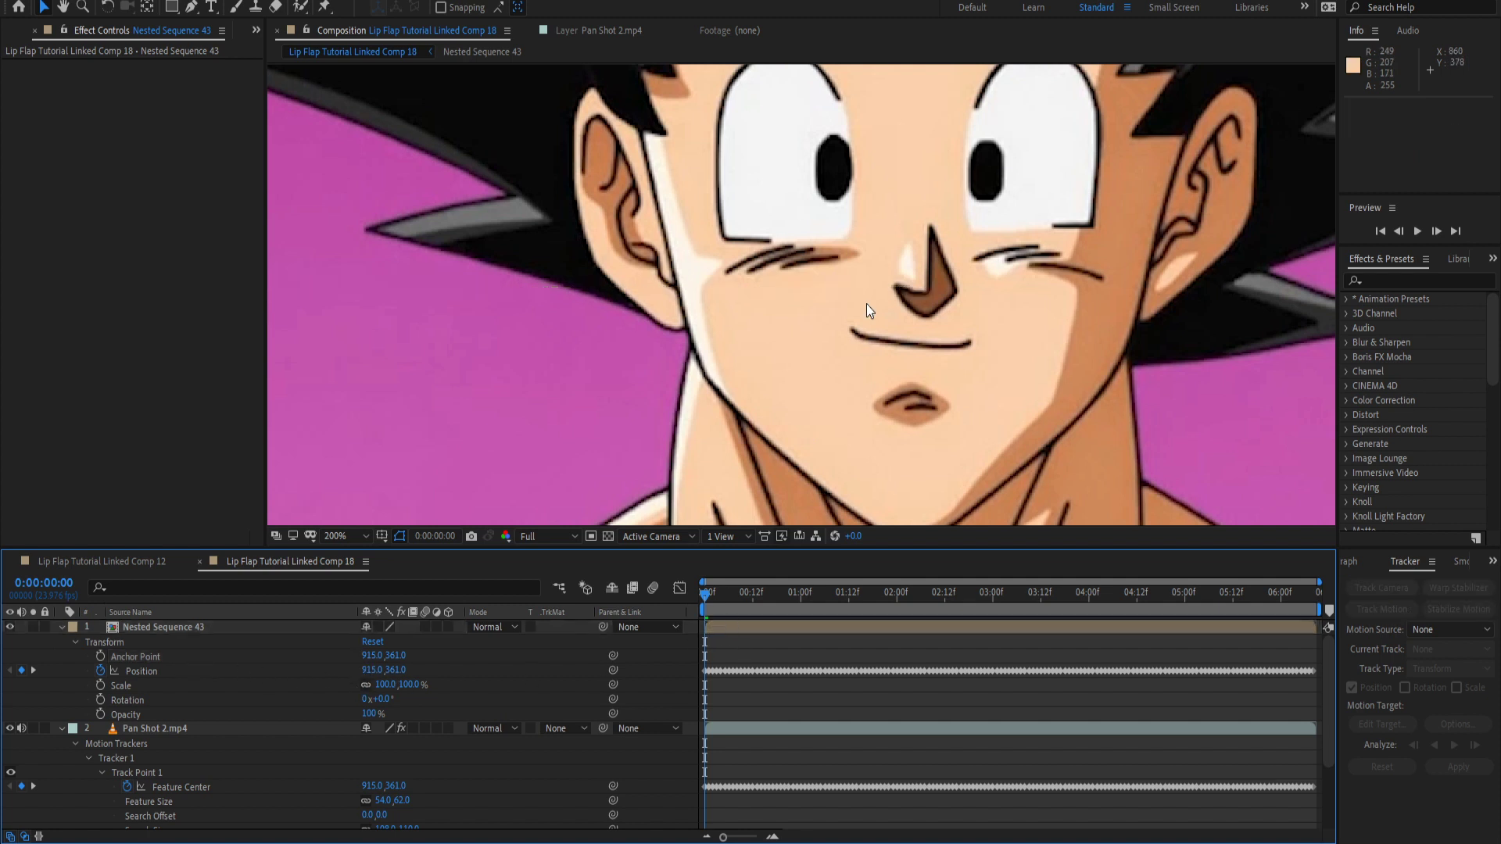
Switch to Premiere Pro and play the tracked lip flaps on the panning shot in a maximized program monitor.
key(grave)
scroll(890, 434, down, 1)
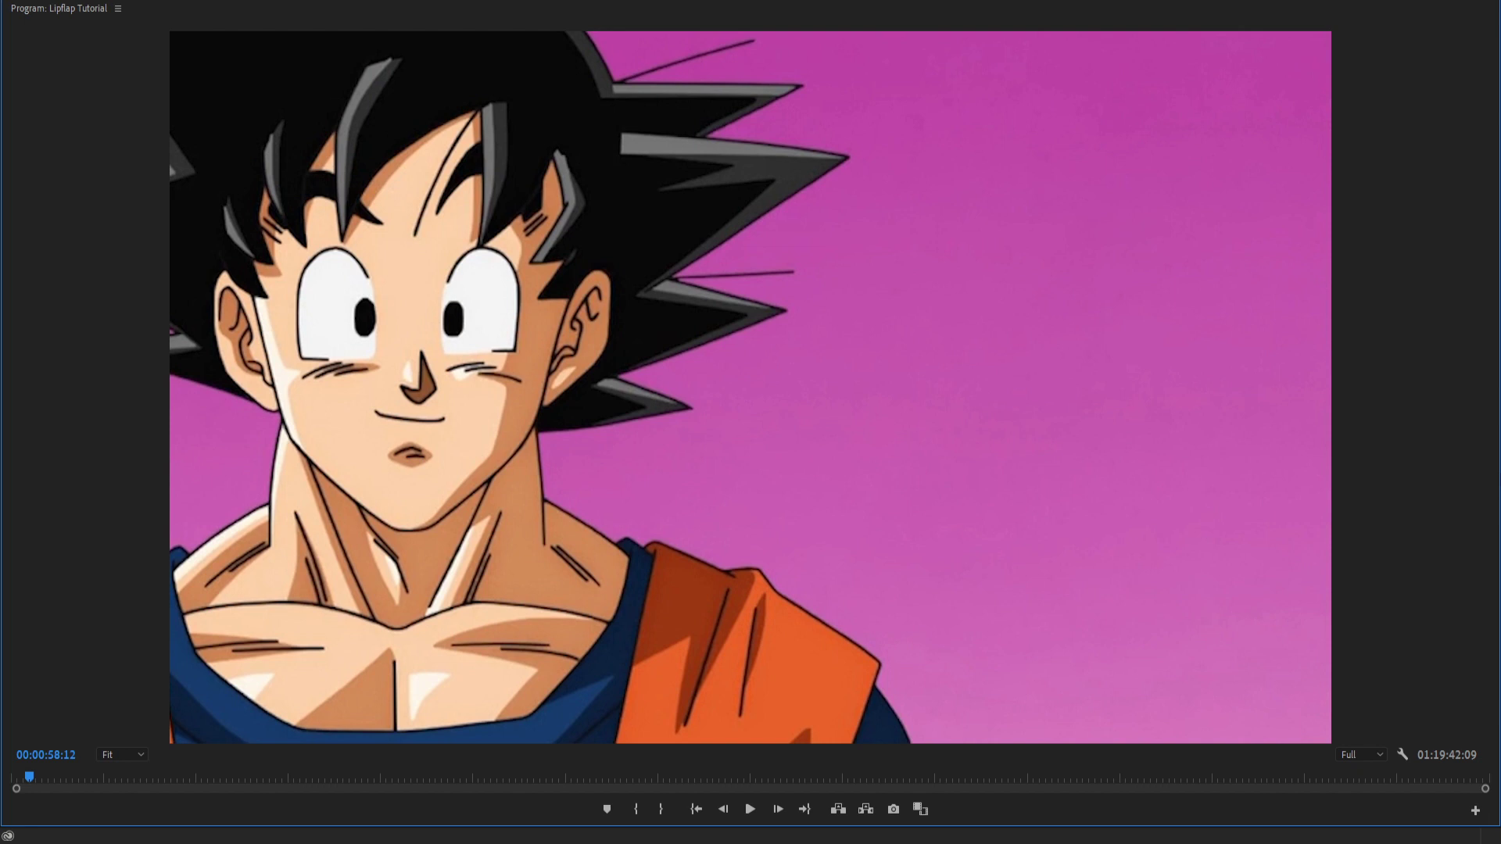
key(space)
key(grave)
drag(667, 557, 677, 556)
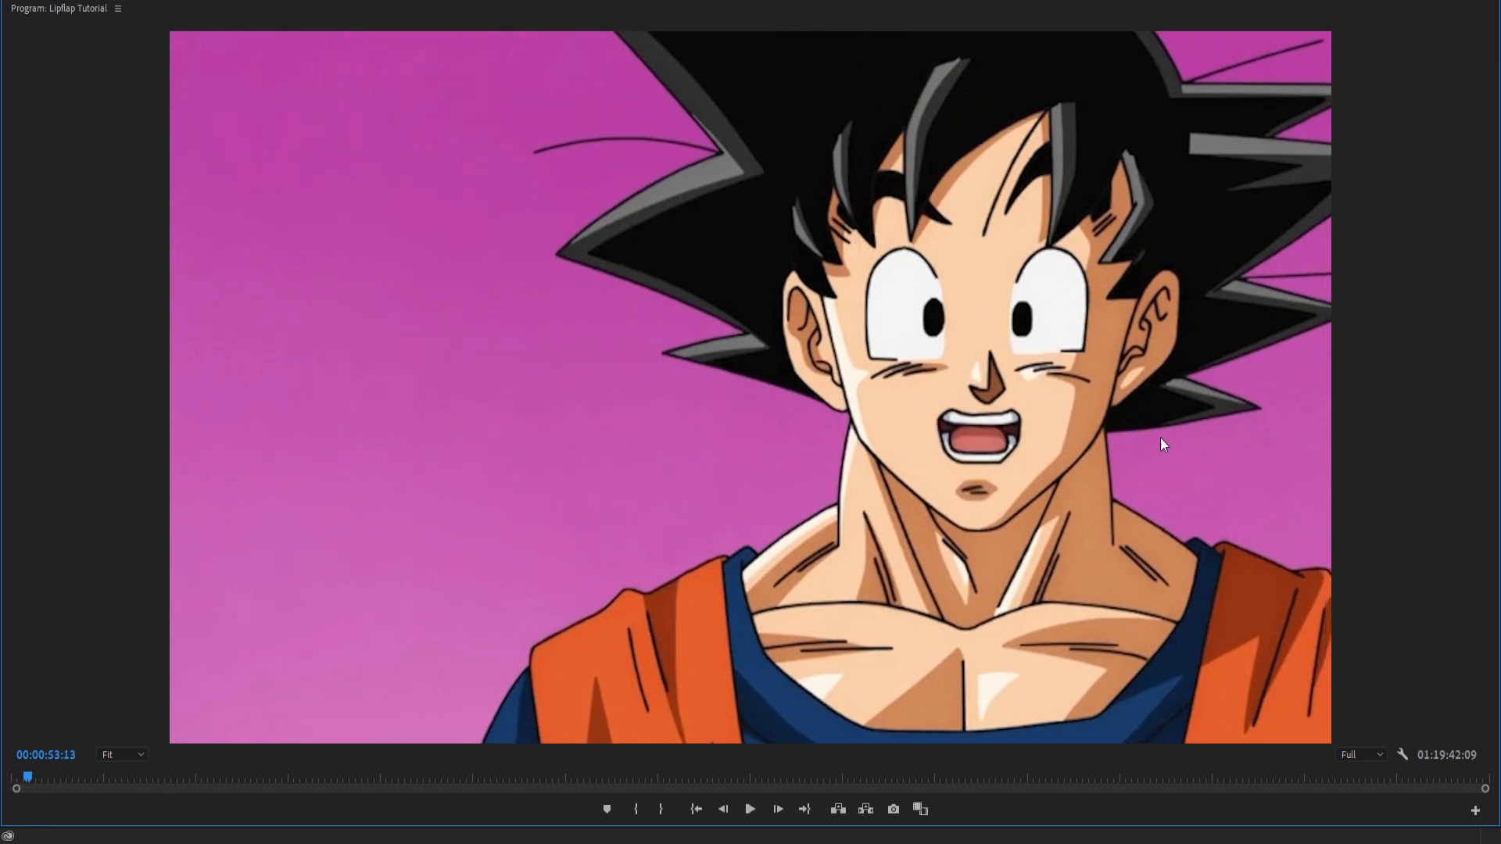
key(grave)
scroll(752, 610, down, 3)
Play Shake Shot 1.mp4 from its start in a maximized program monitor to examine its camera shake.
click(1018, 547)
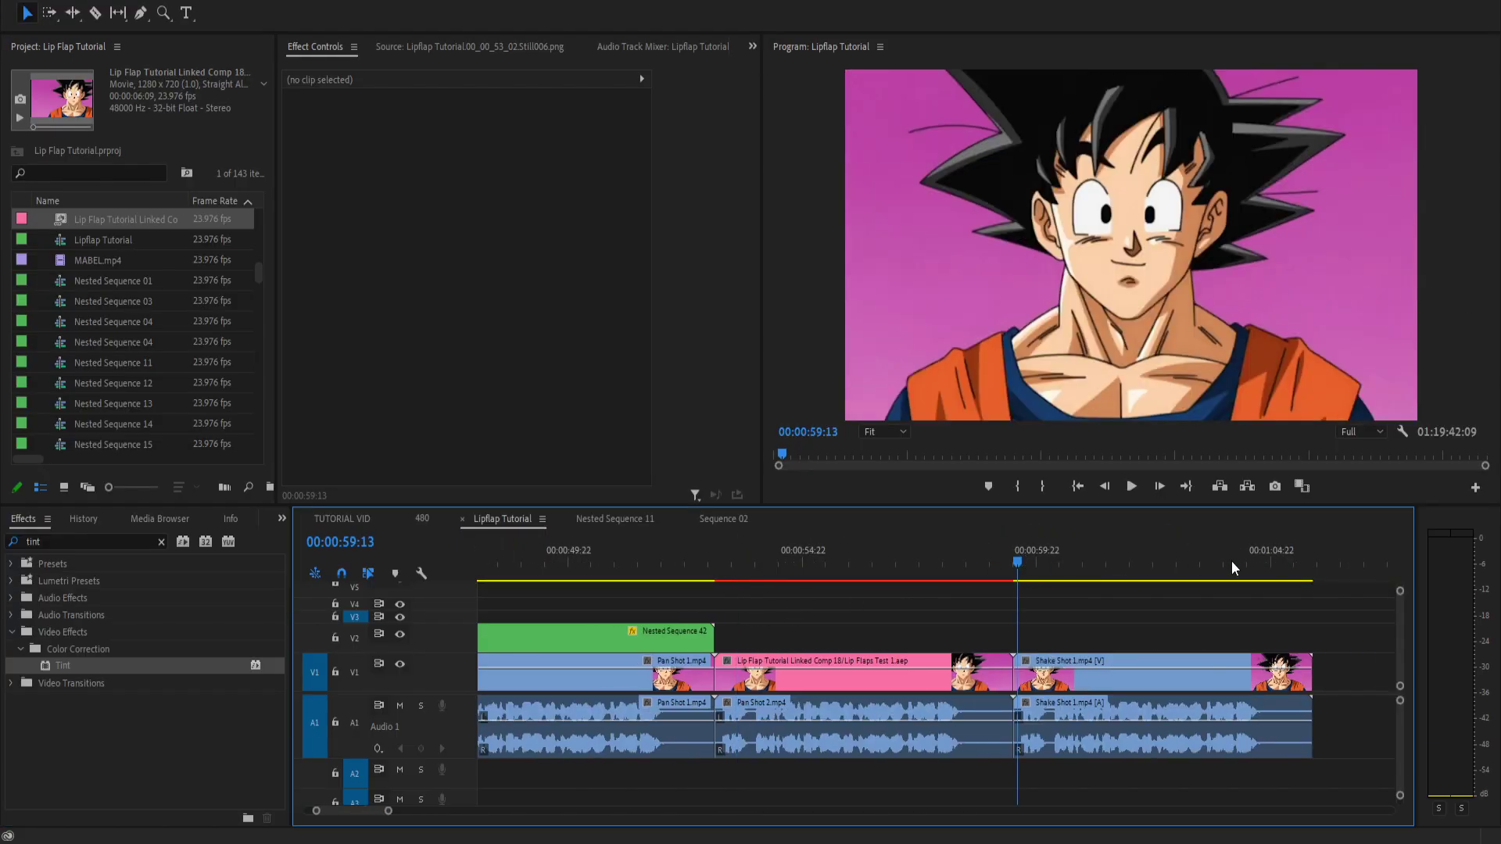
key(minus)
click(1086, 556)
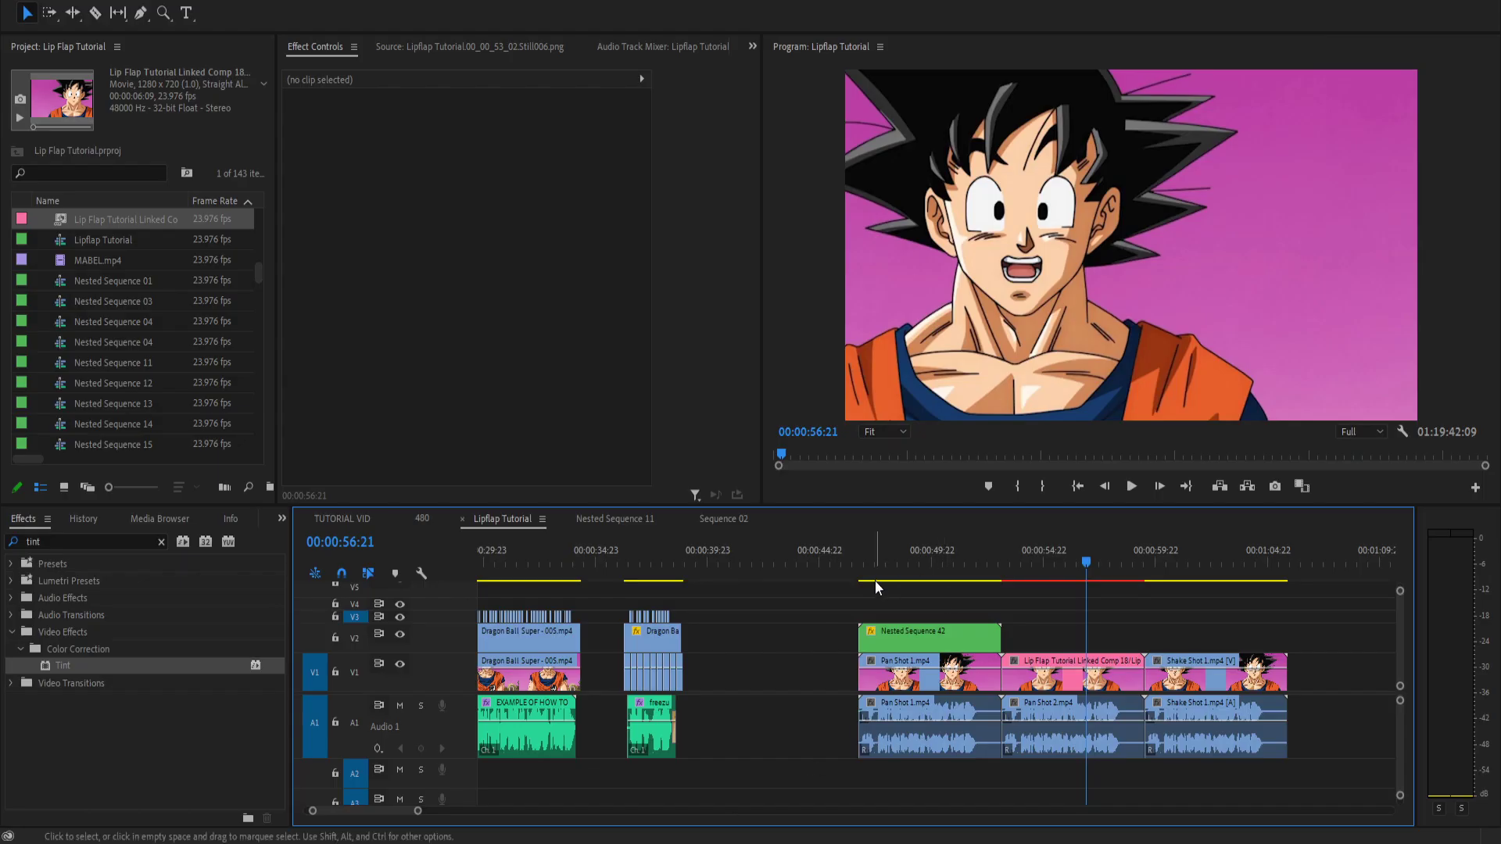
drag(876, 562, 1151, 558)
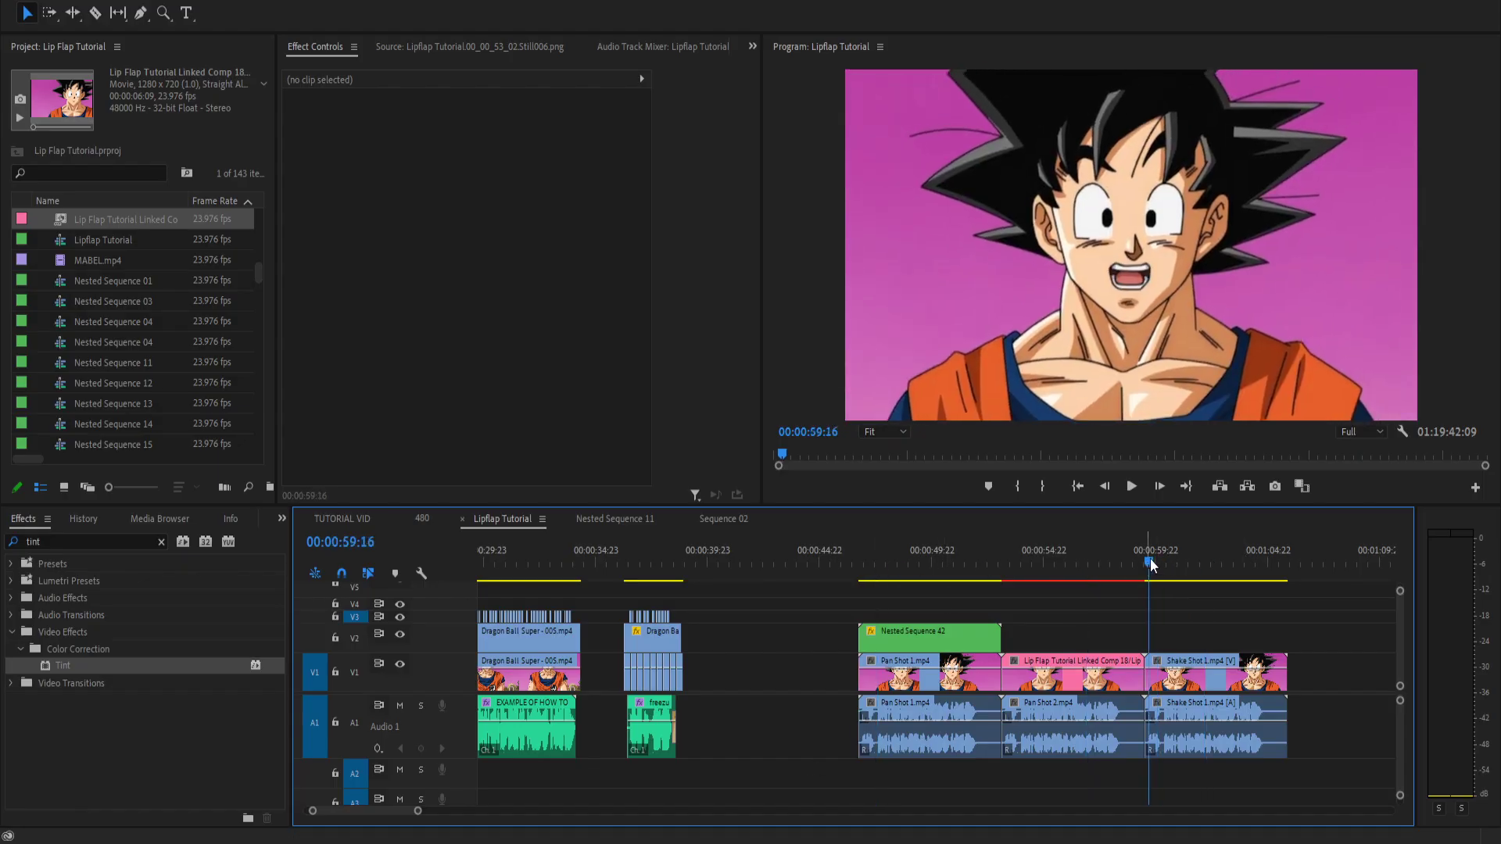
key(grave)
key(space)
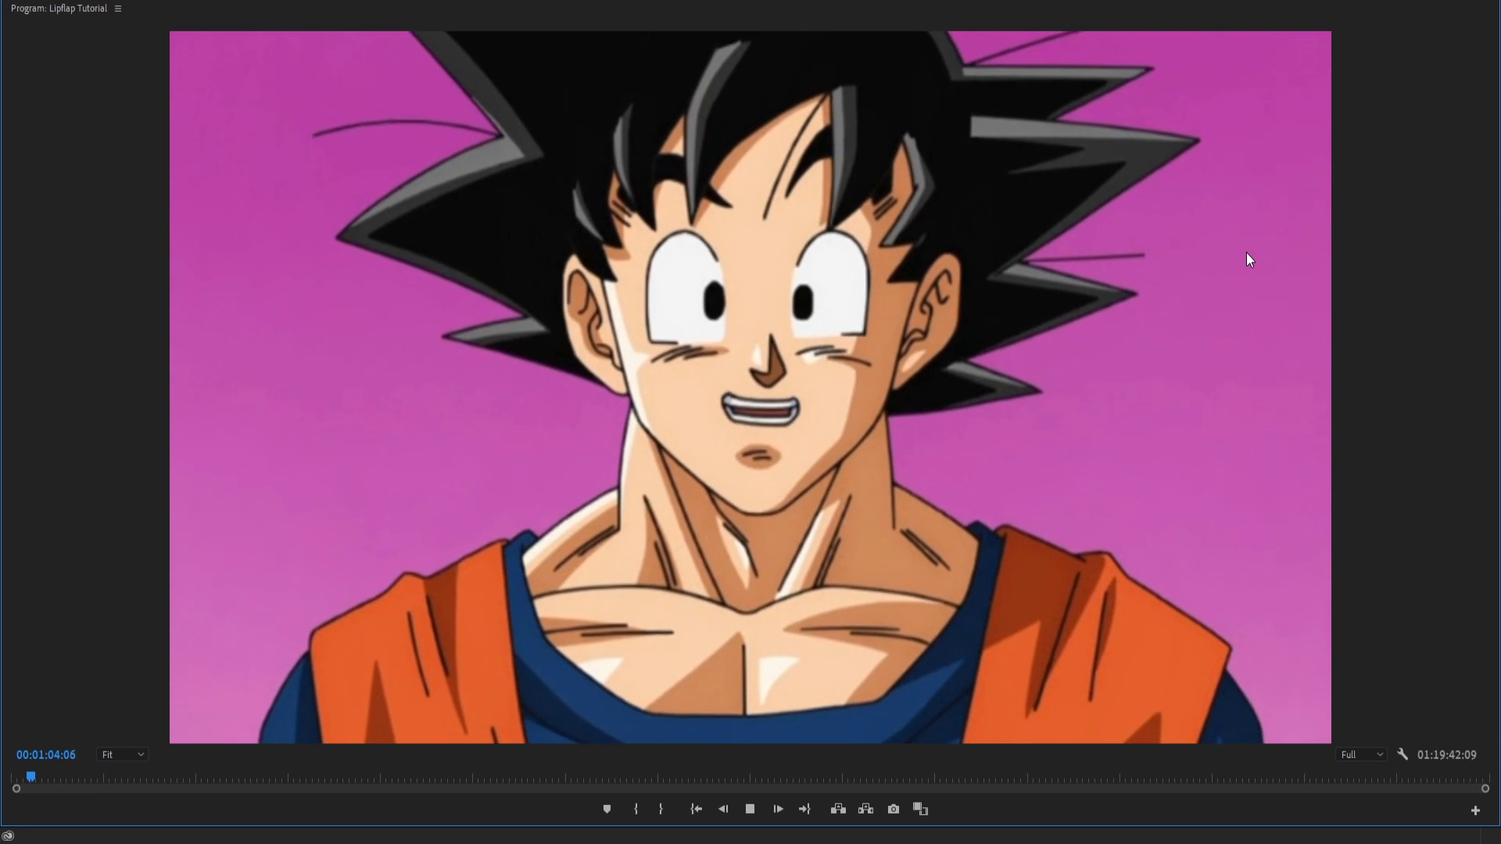
key(space)
key(grave)
Undo the linked composition replacement to copy Nested Sequence 43, and redo the replacement.
scroll(1328, 665, up, 4)
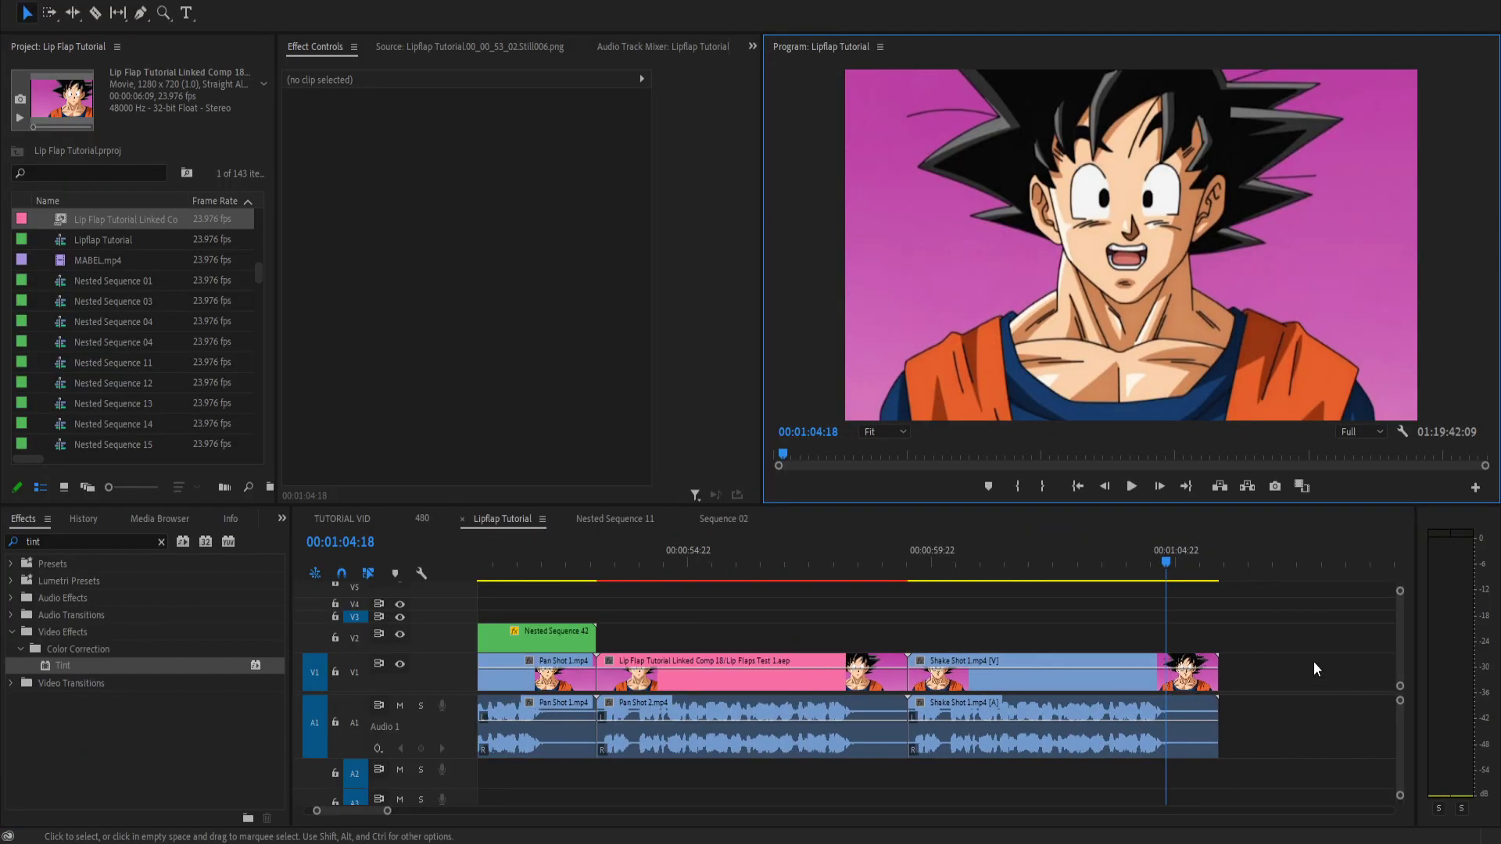
key(minus)
key(minus)
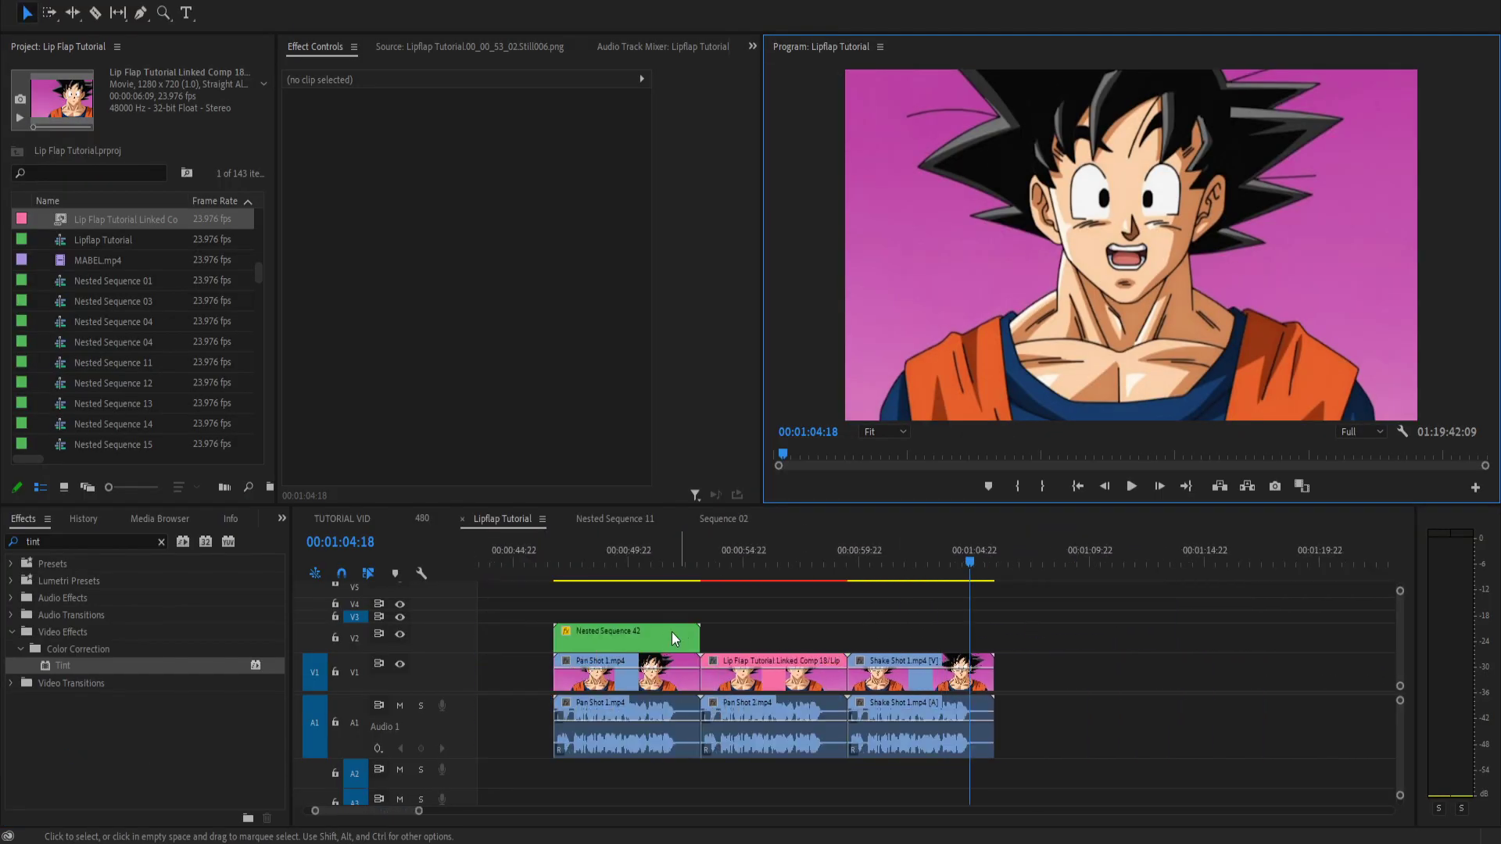
key(ctrl+z)
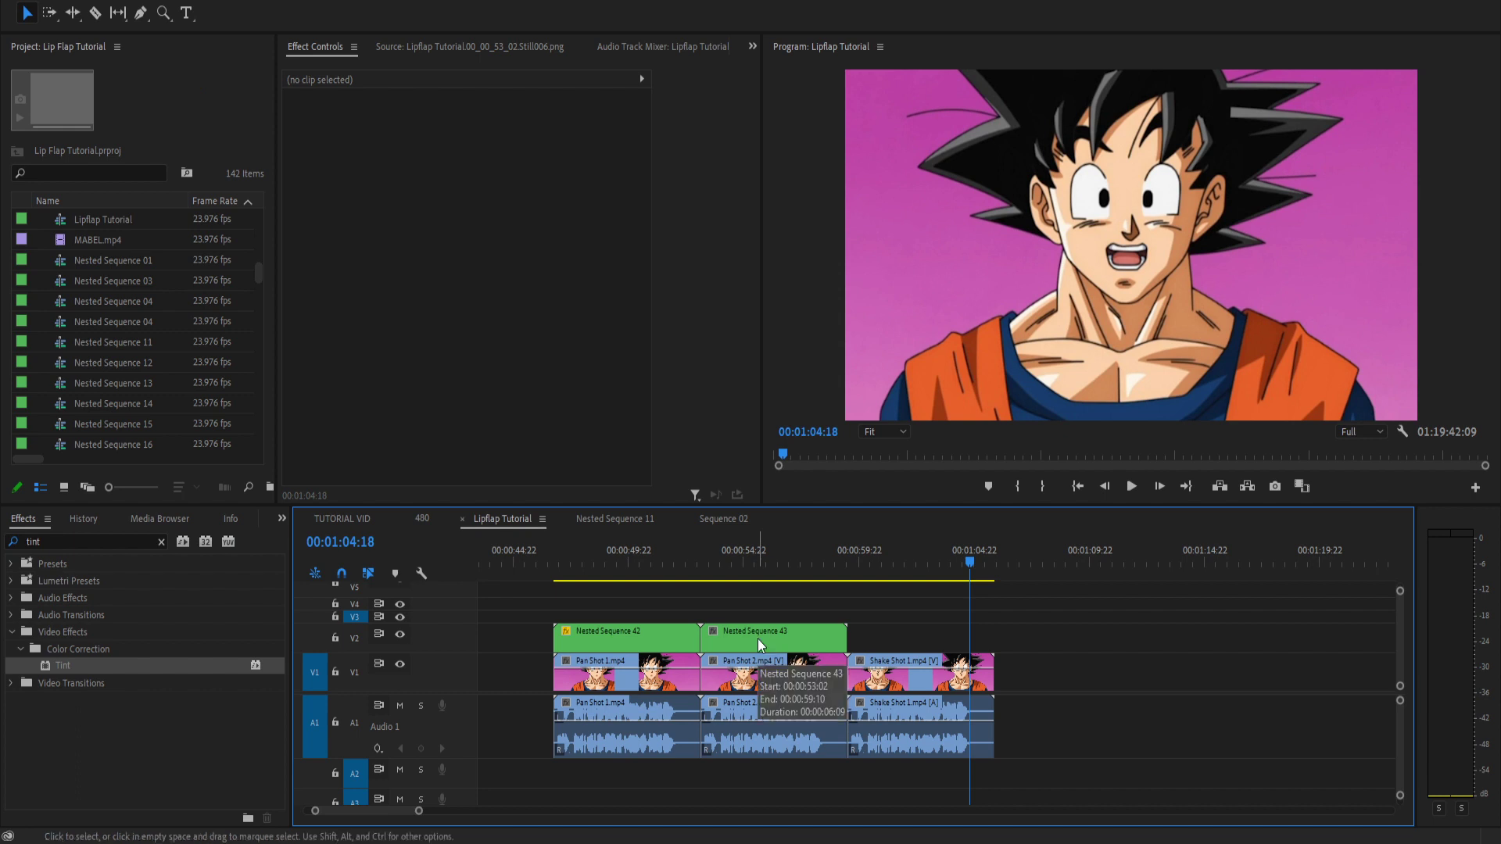
key(c)
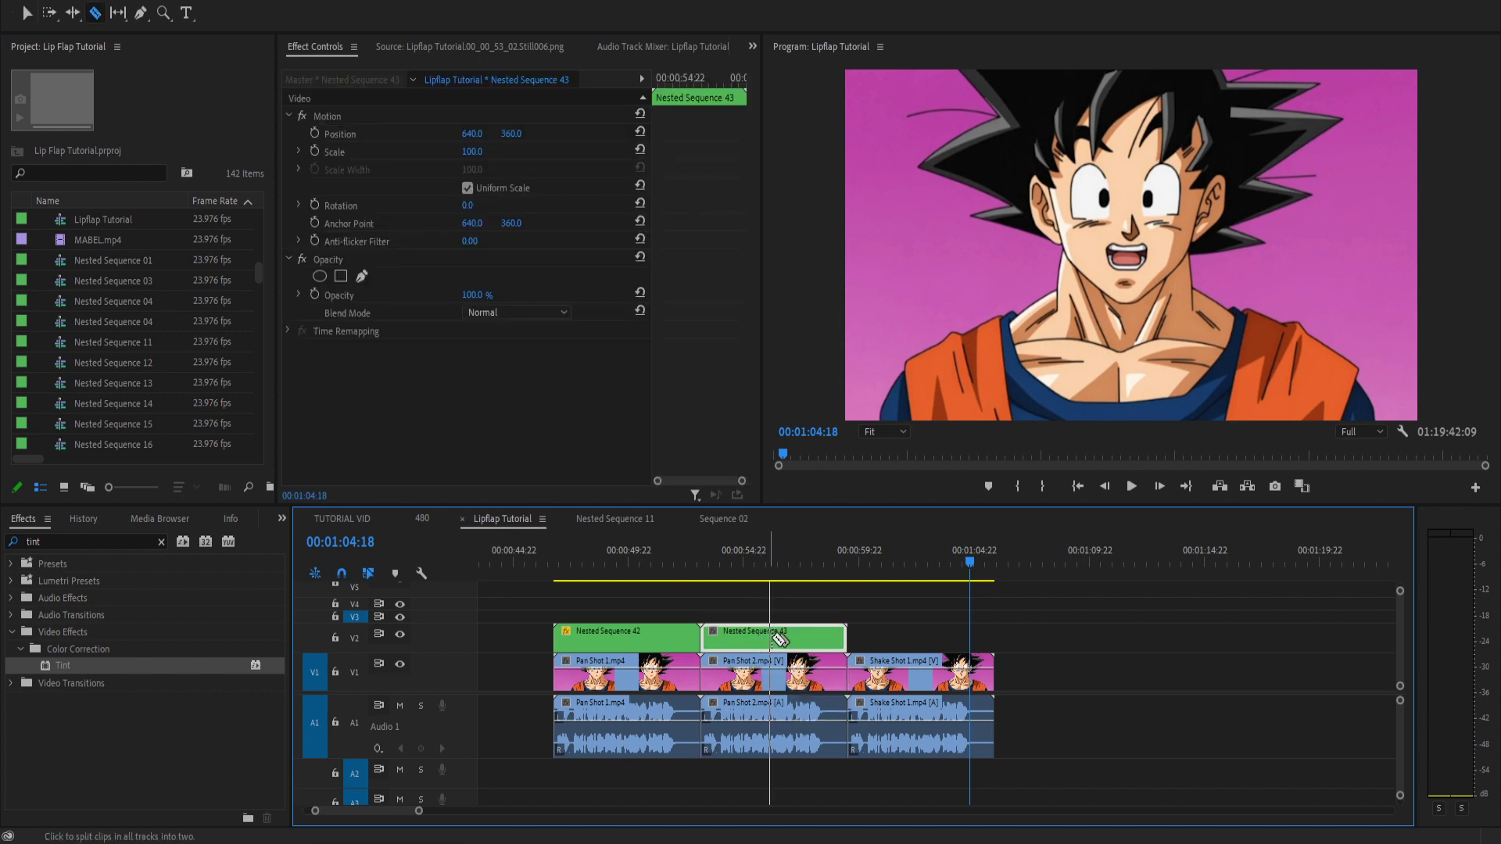
key(ctrl+shift+z)
Place the copied Nested Sequence 43 on V2 over Shake Shot 1.mp4, matching the clip's start.
click(1077, 571)
key(ctrl+v)
key(v)
drag(1128, 613, 900, 637)
click(859, 562)
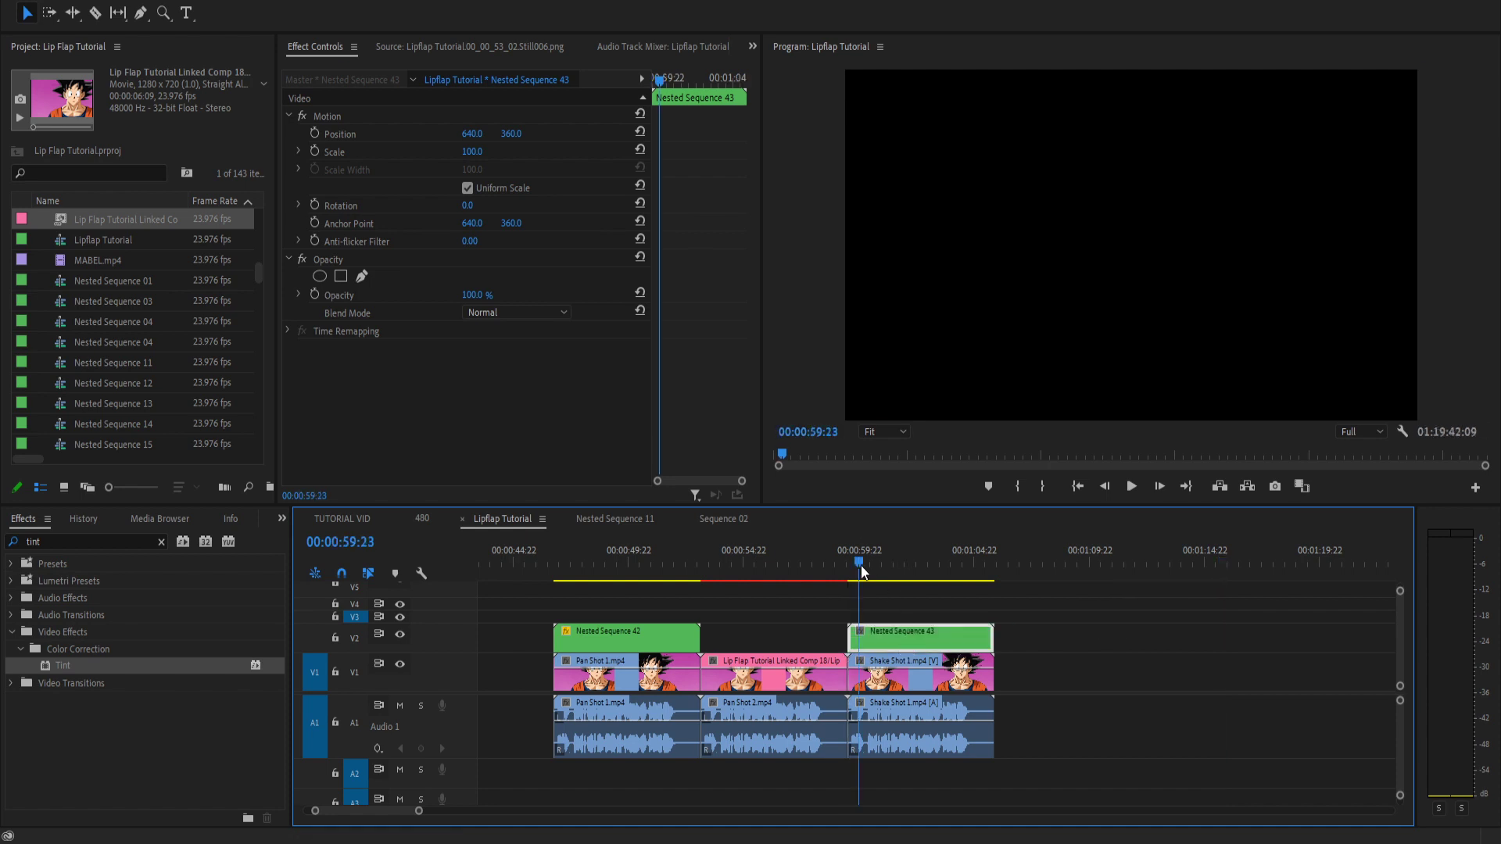
drag(853, 564, 795, 564)
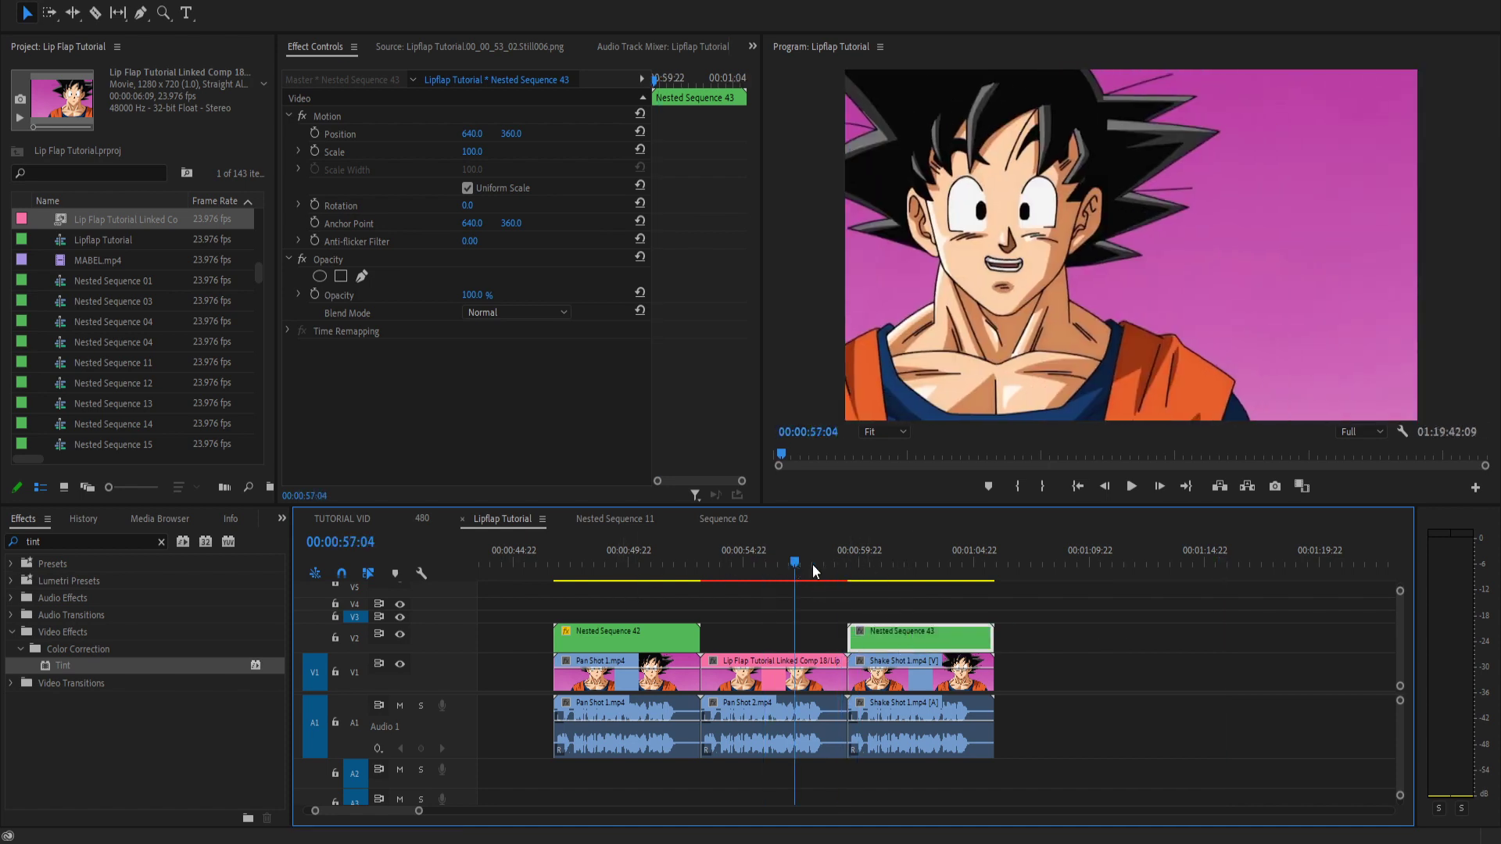
Step through the opening frames of Shake Shot 1.mp4 under Nested Sequence 43 to compare their mouths, and return to the clip's start.
click(853, 560)
alt+scroll(913, 630, up, 2)
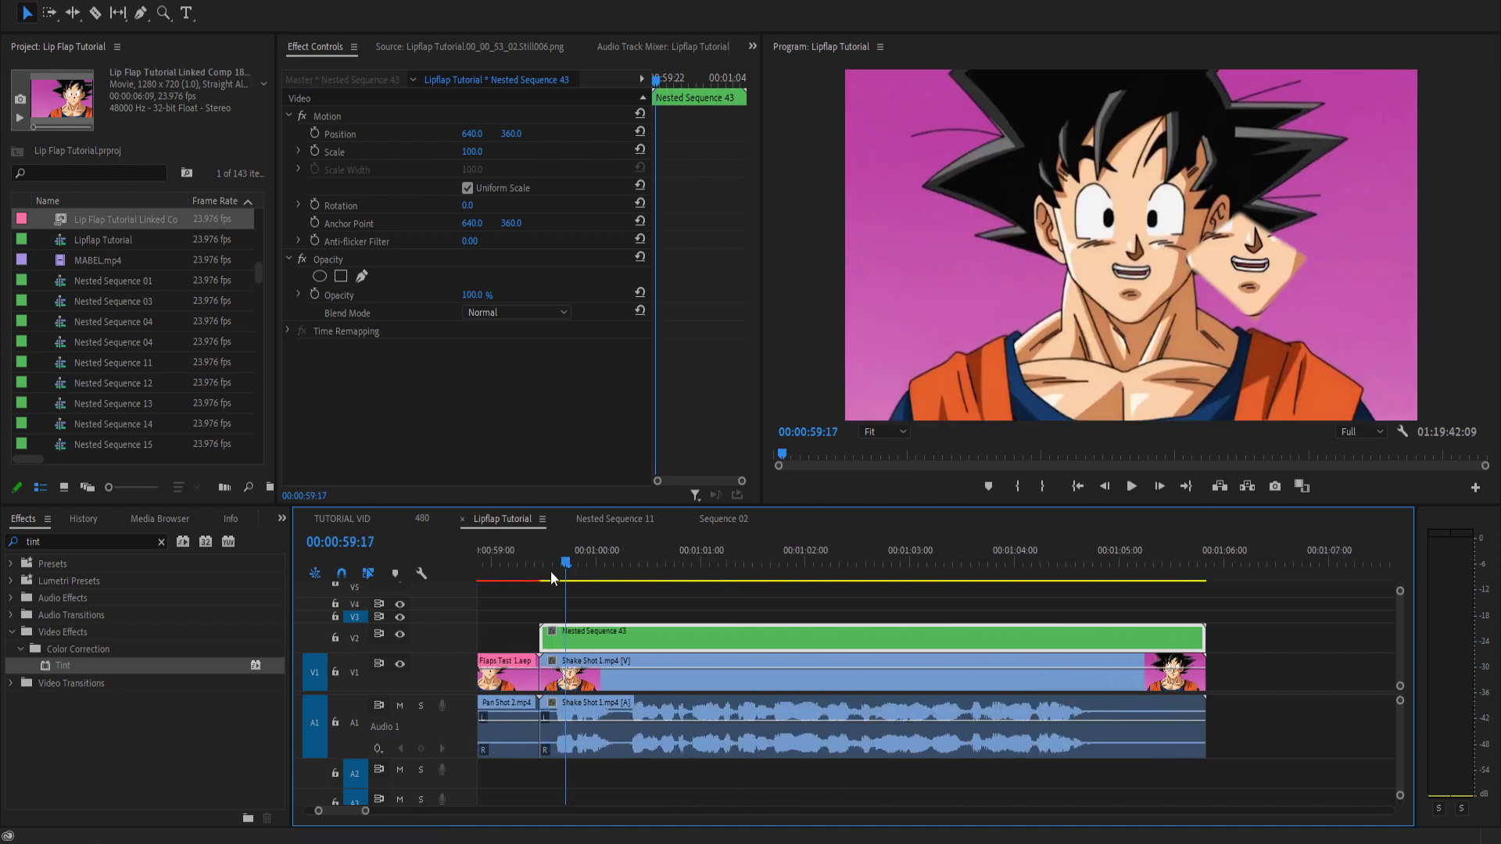
drag(563, 565, 541, 564)
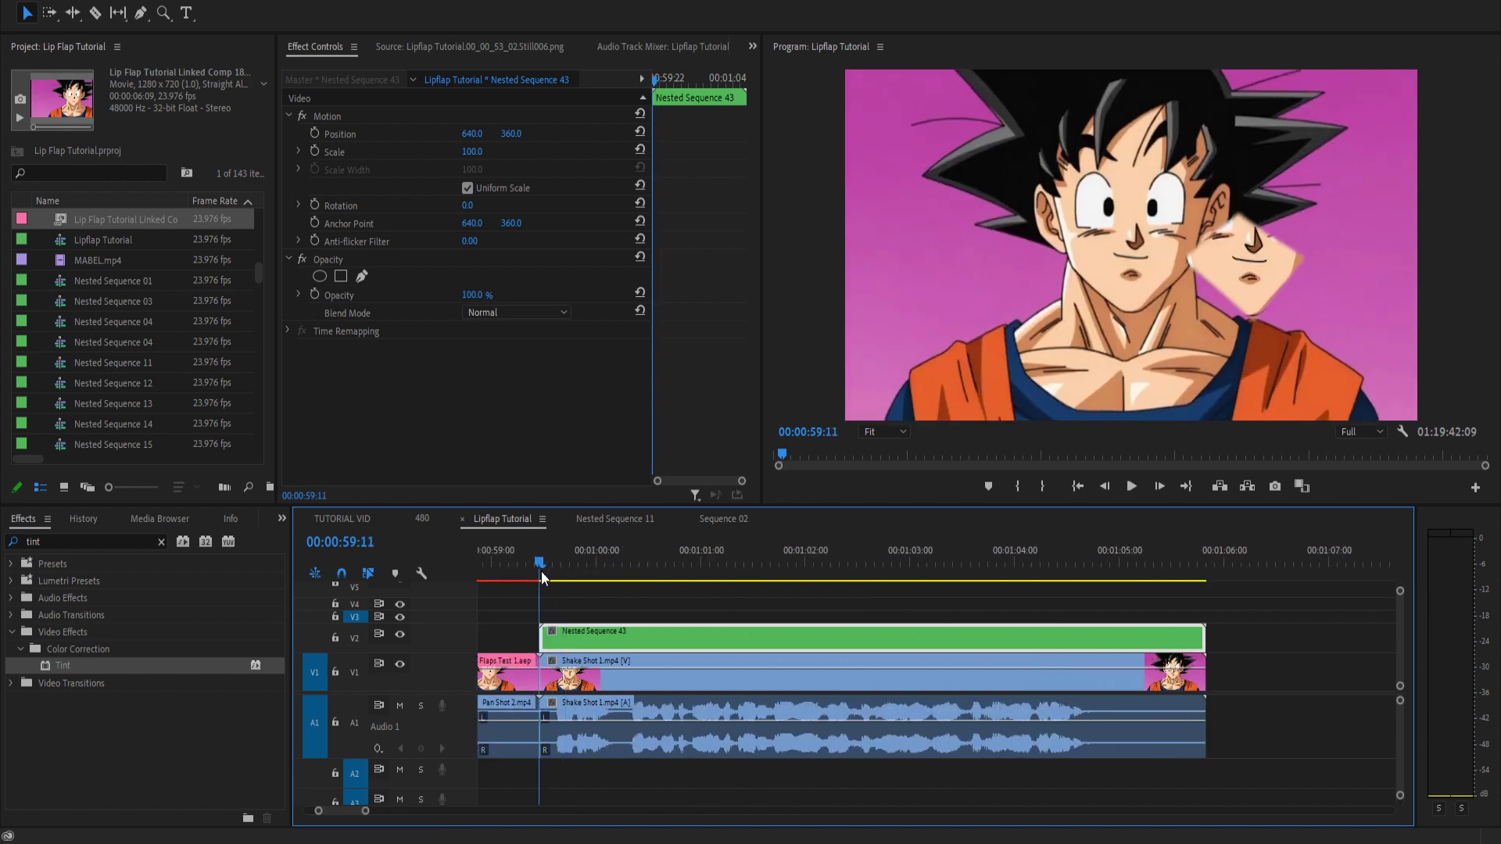
right_click(579, 635)
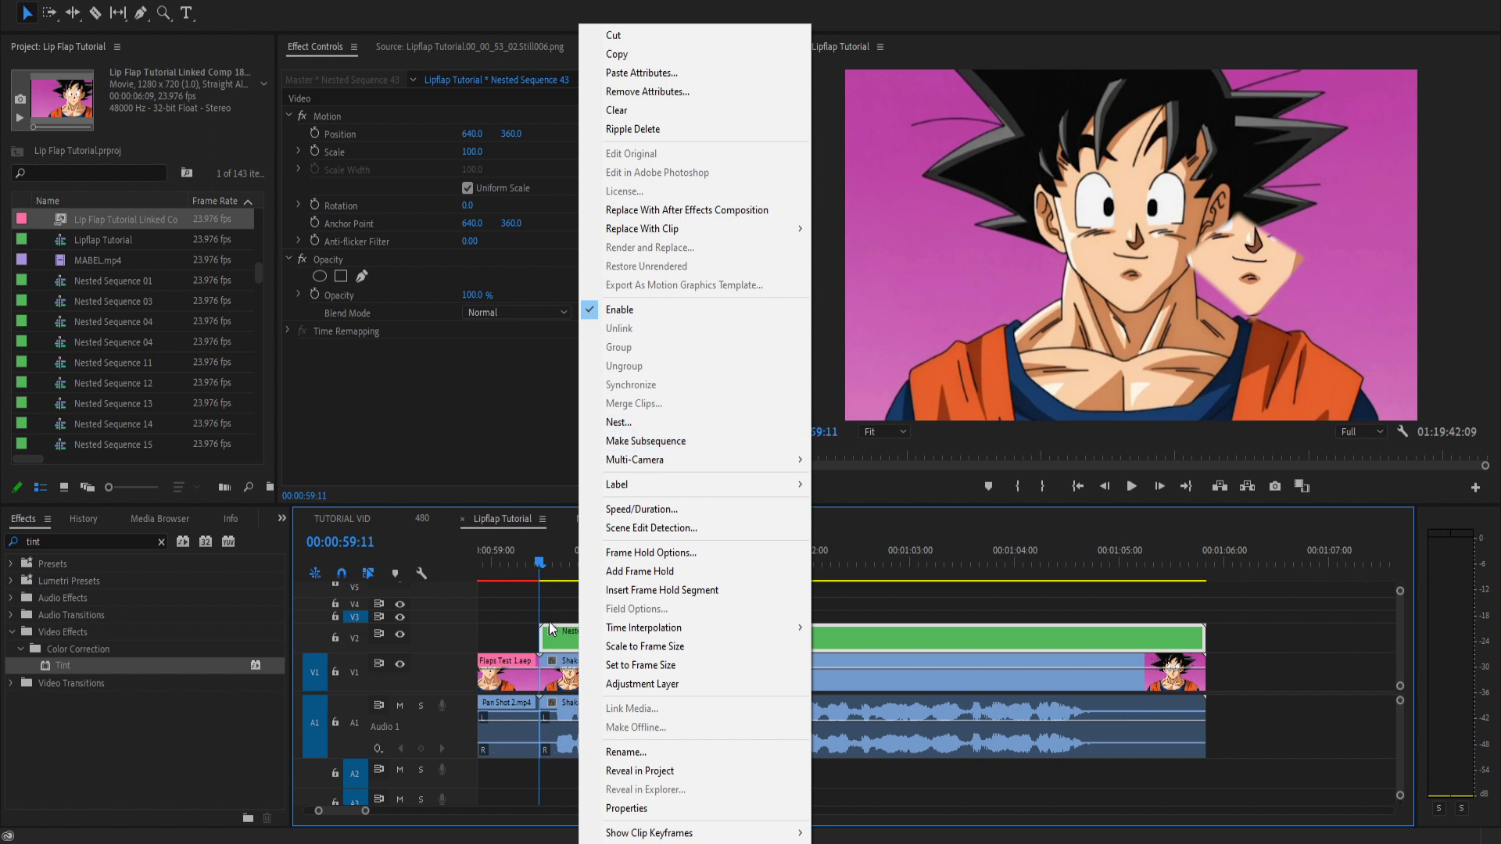
drag(543, 557, 553, 558)
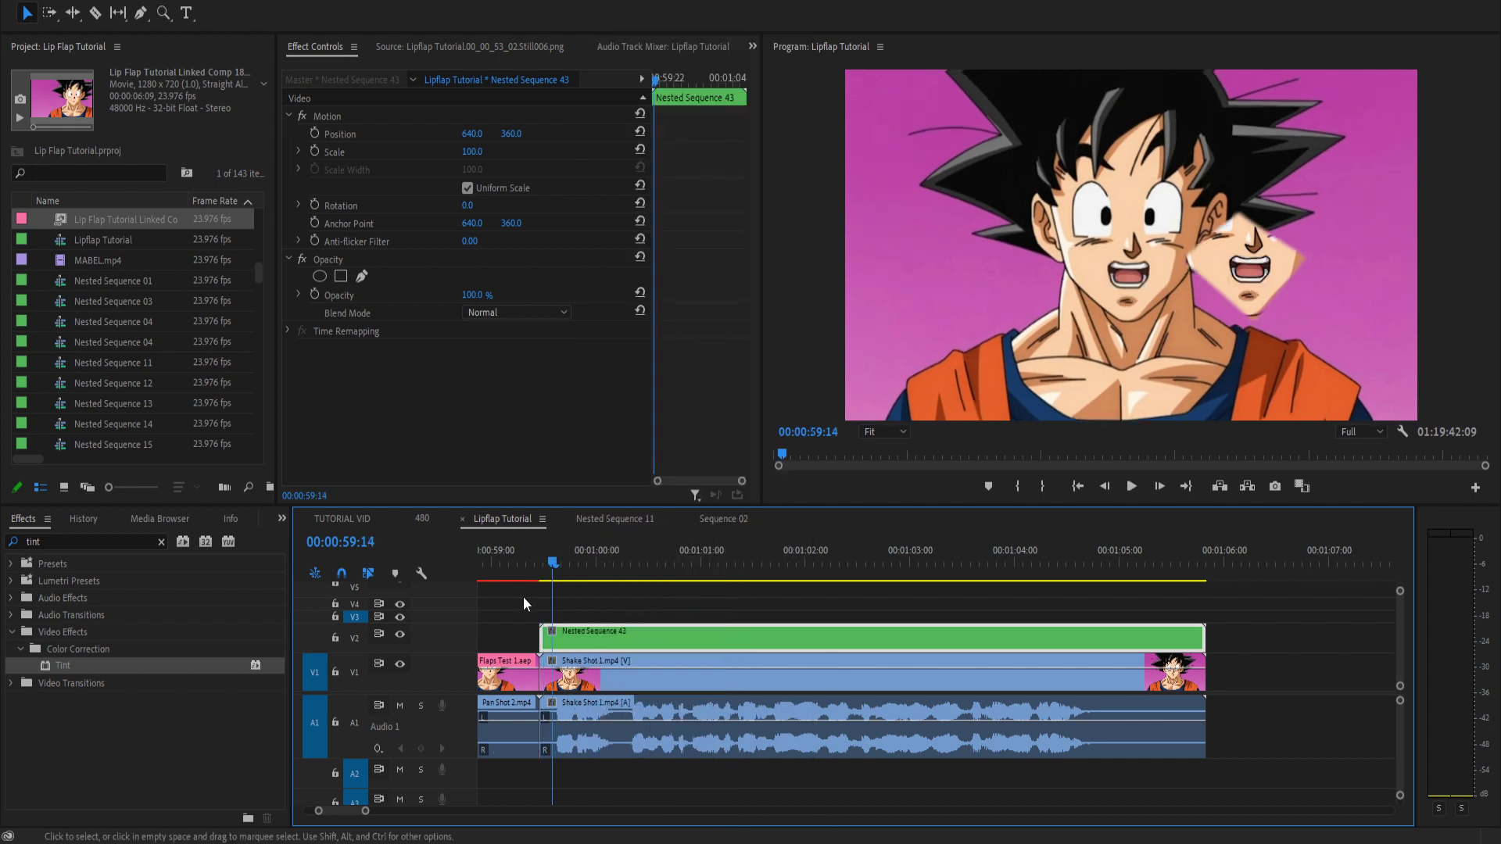
alt+scroll(521, 617, up, 2)
alt+scroll(519, 616, up, 3)
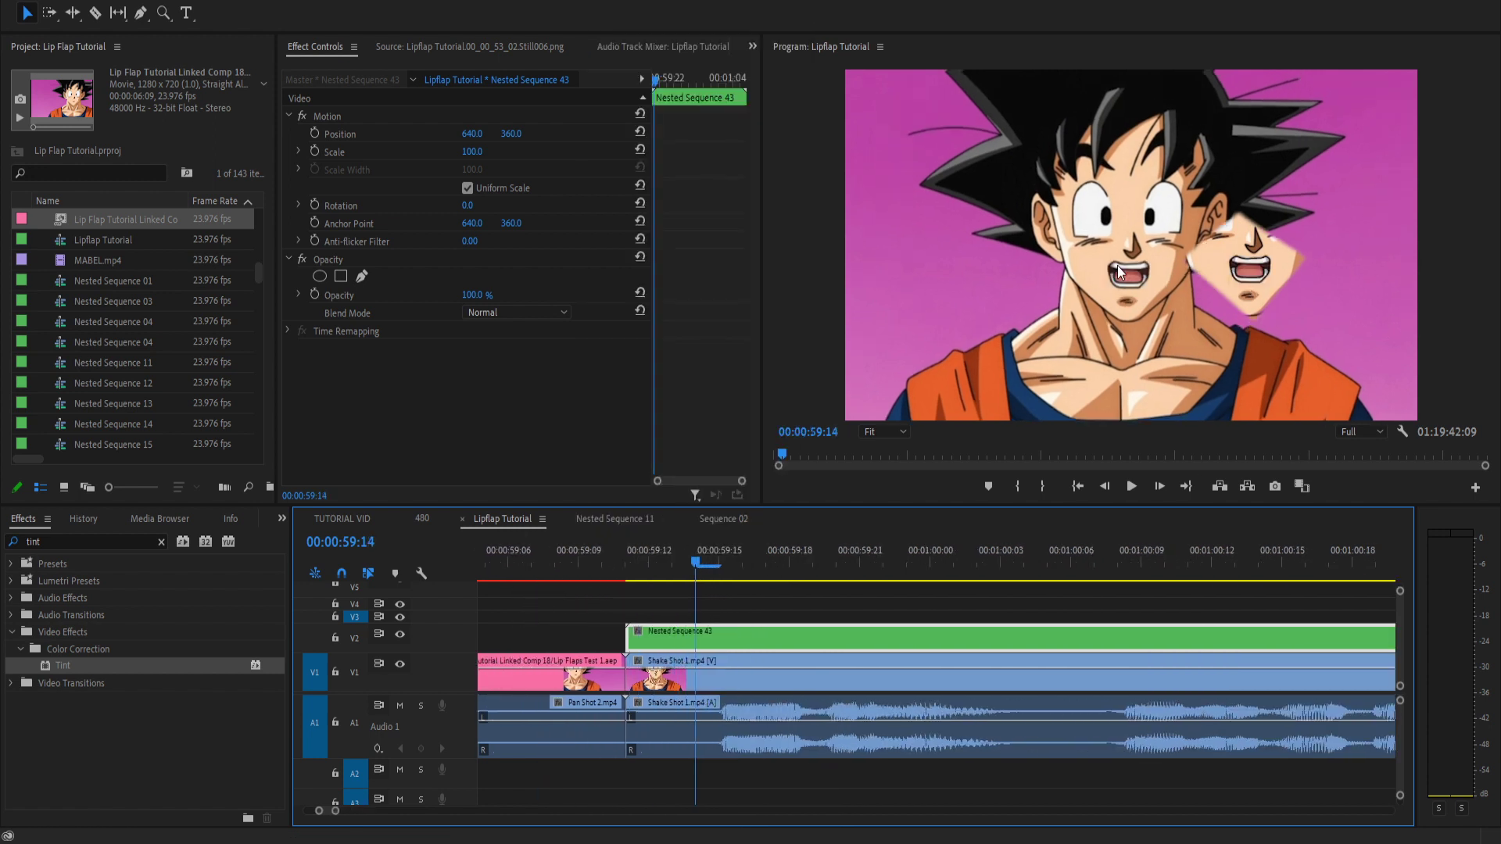
key(Right)
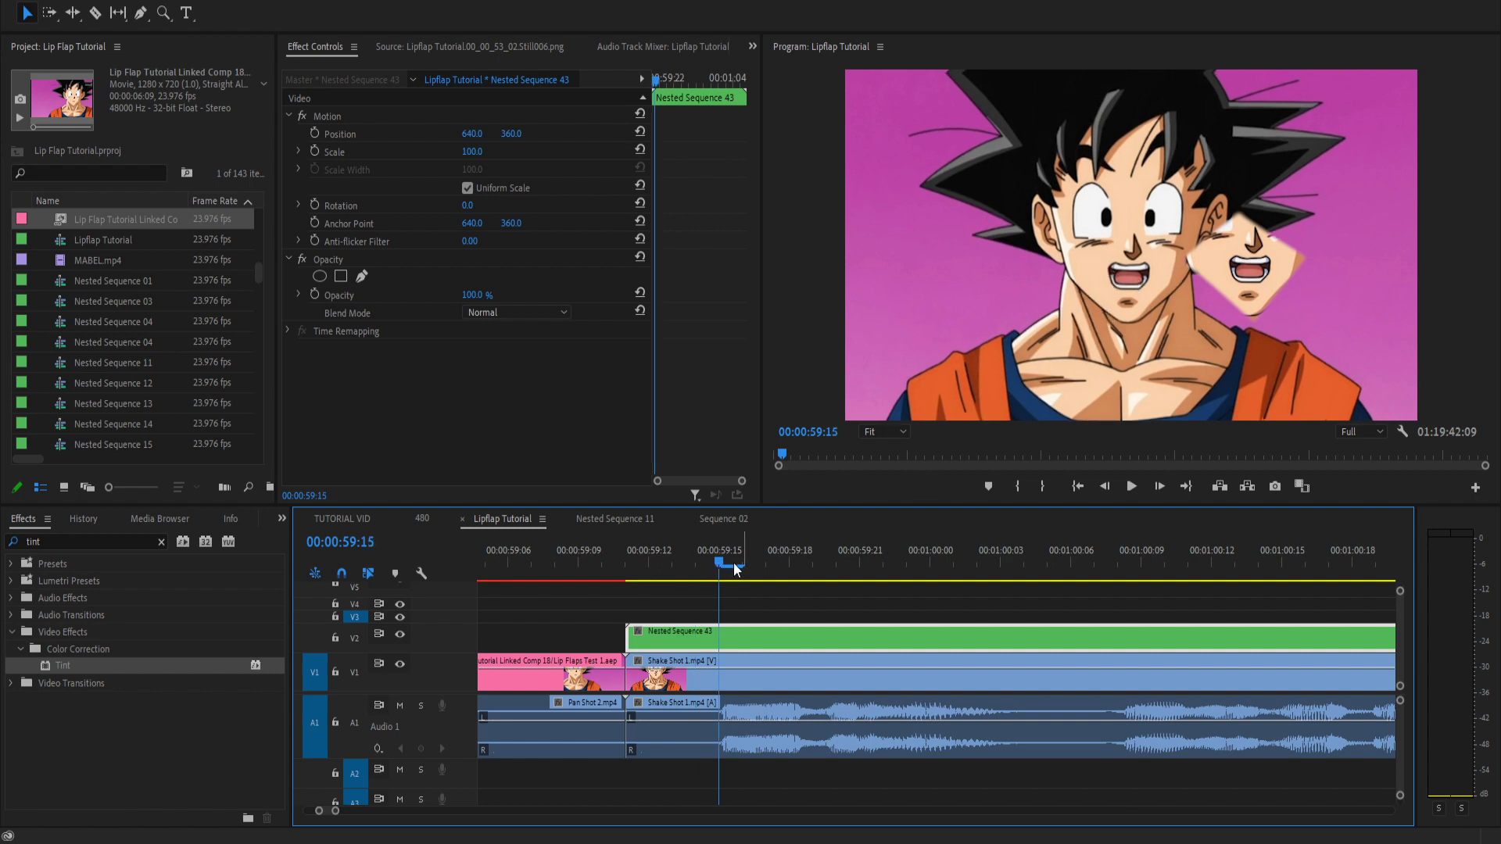
drag(731, 565, 637, 563)
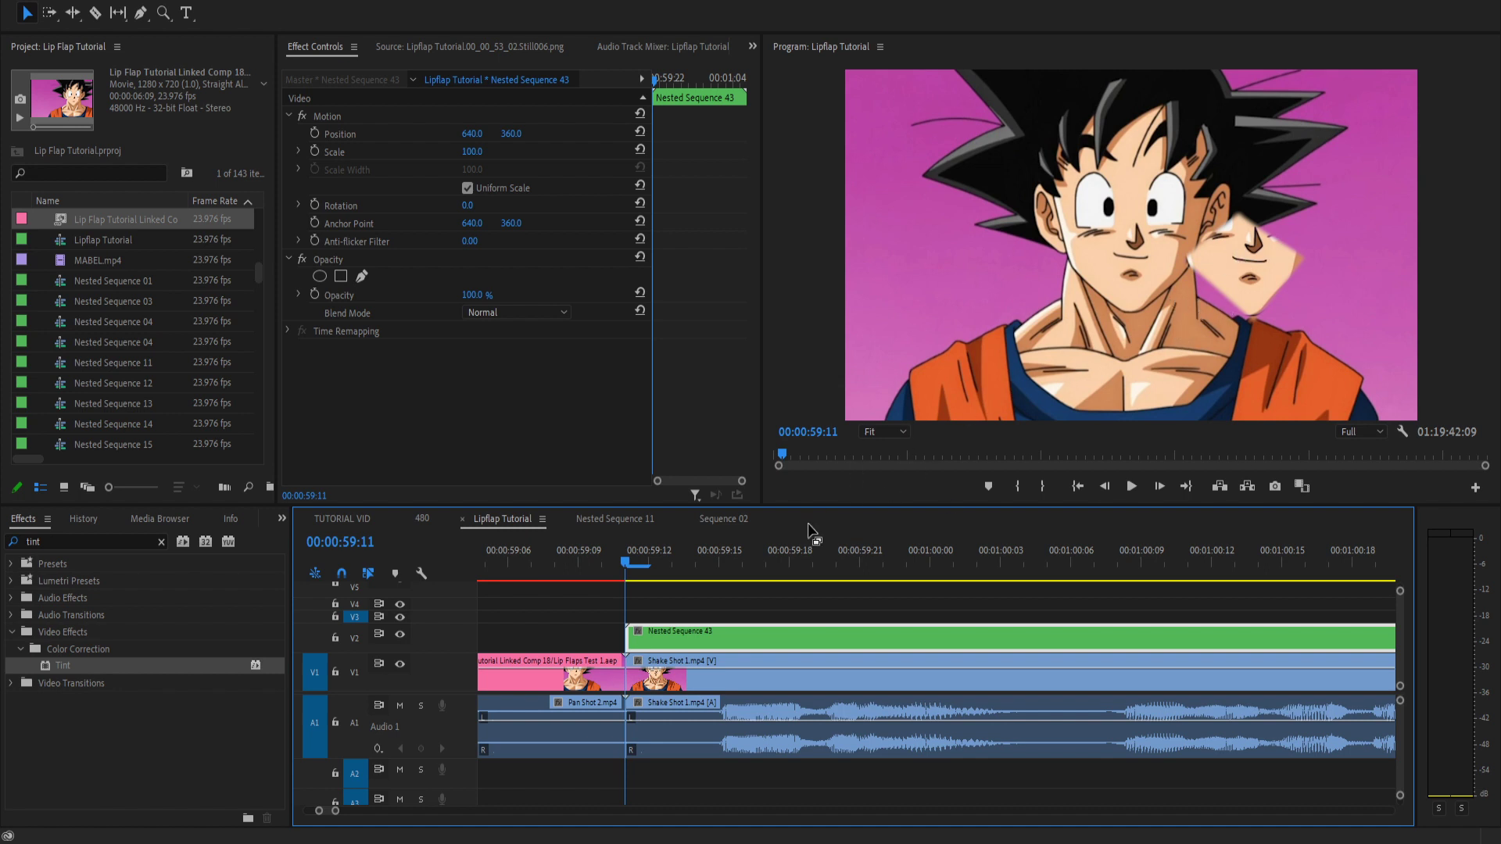
Replace Nested Sequence 43 and Shake Shot 1.mp4 together with a linked After Effects composition.
drag(727, 604, 792, 657)
right_click(841, 672)
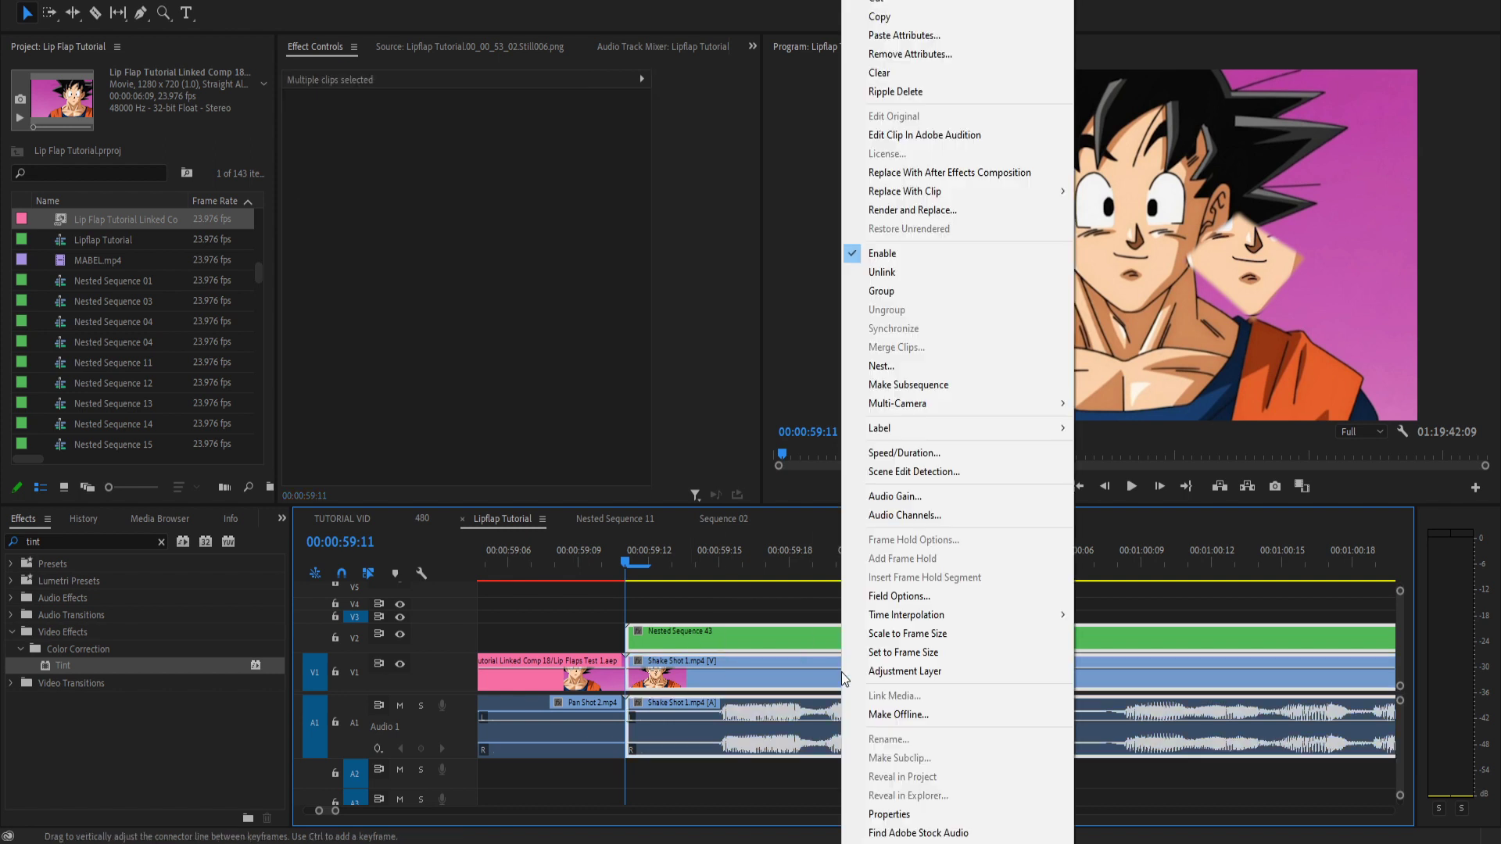
click(947, 169)
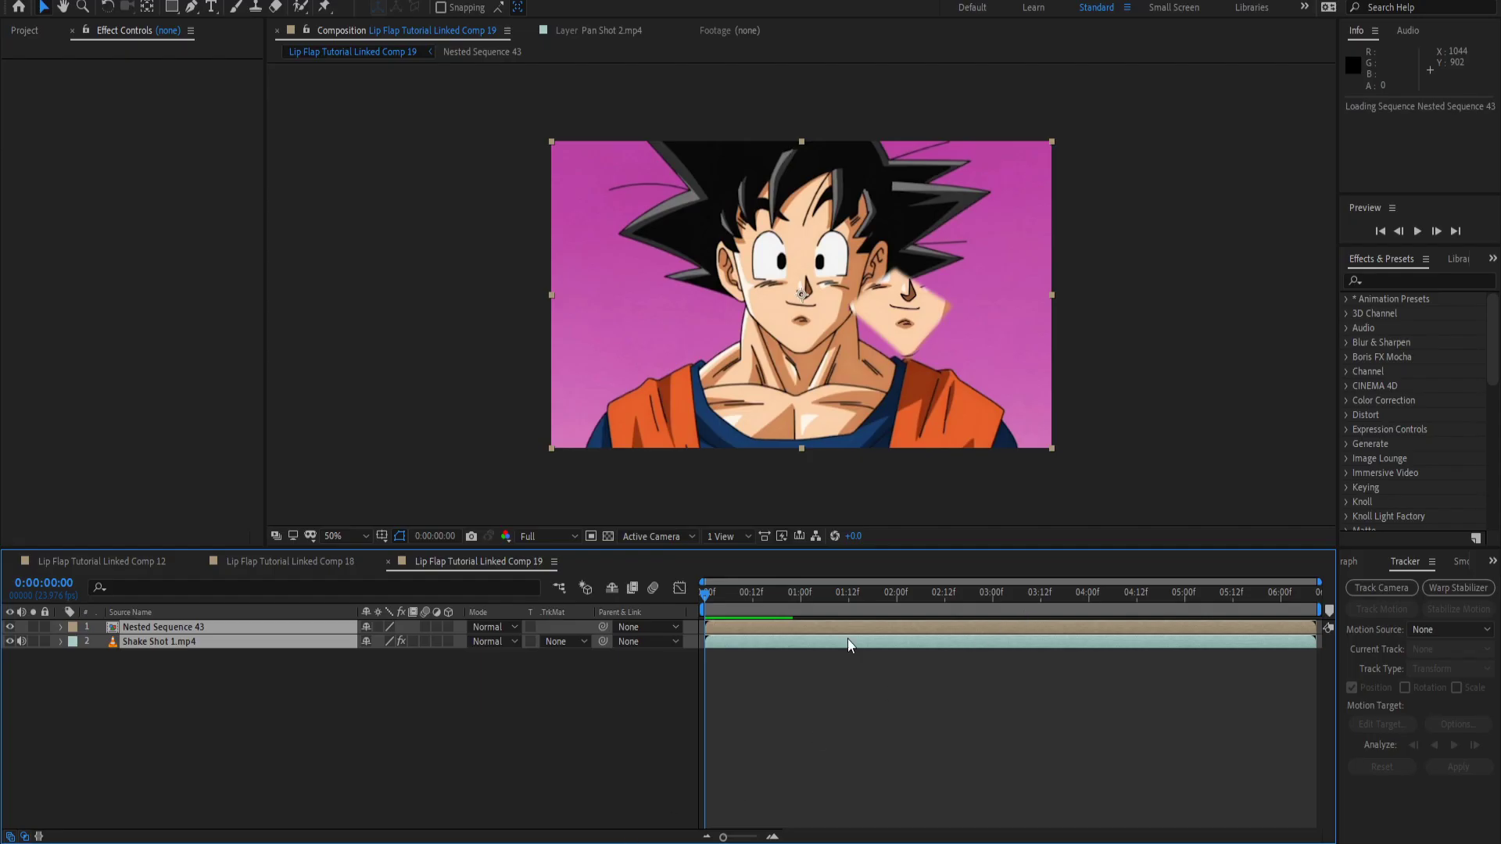
Start a motion track on Shake Shot 1.mp4 in After Effects and enlarge the track point's feature and search regions around the nose.
click(294, 665)
click(295, 640)
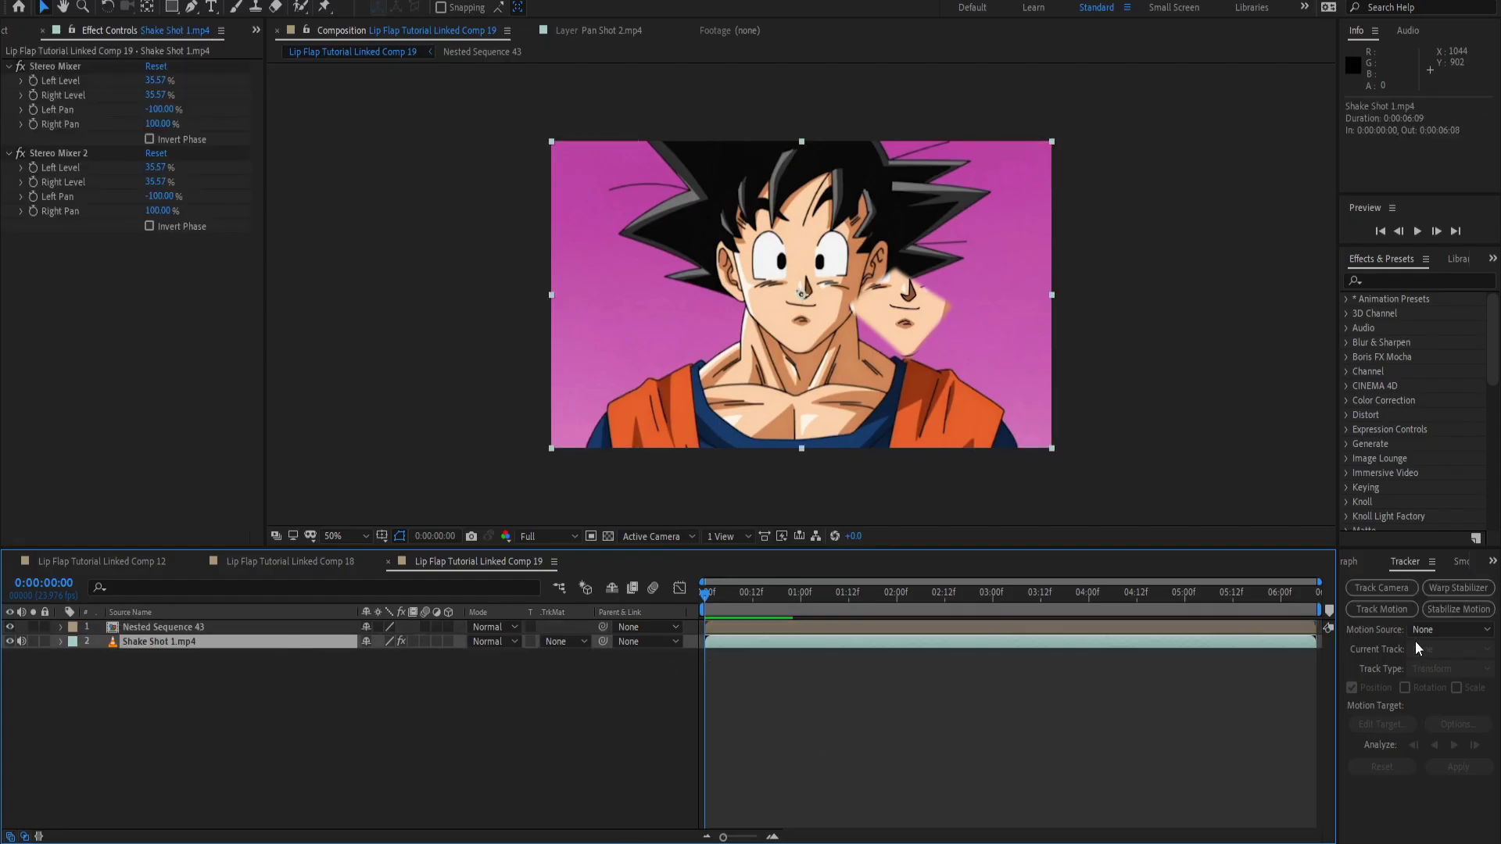
click(1381, 608)
scroll(825, 246, up, 5)
scroll(836, 312, down, 3)
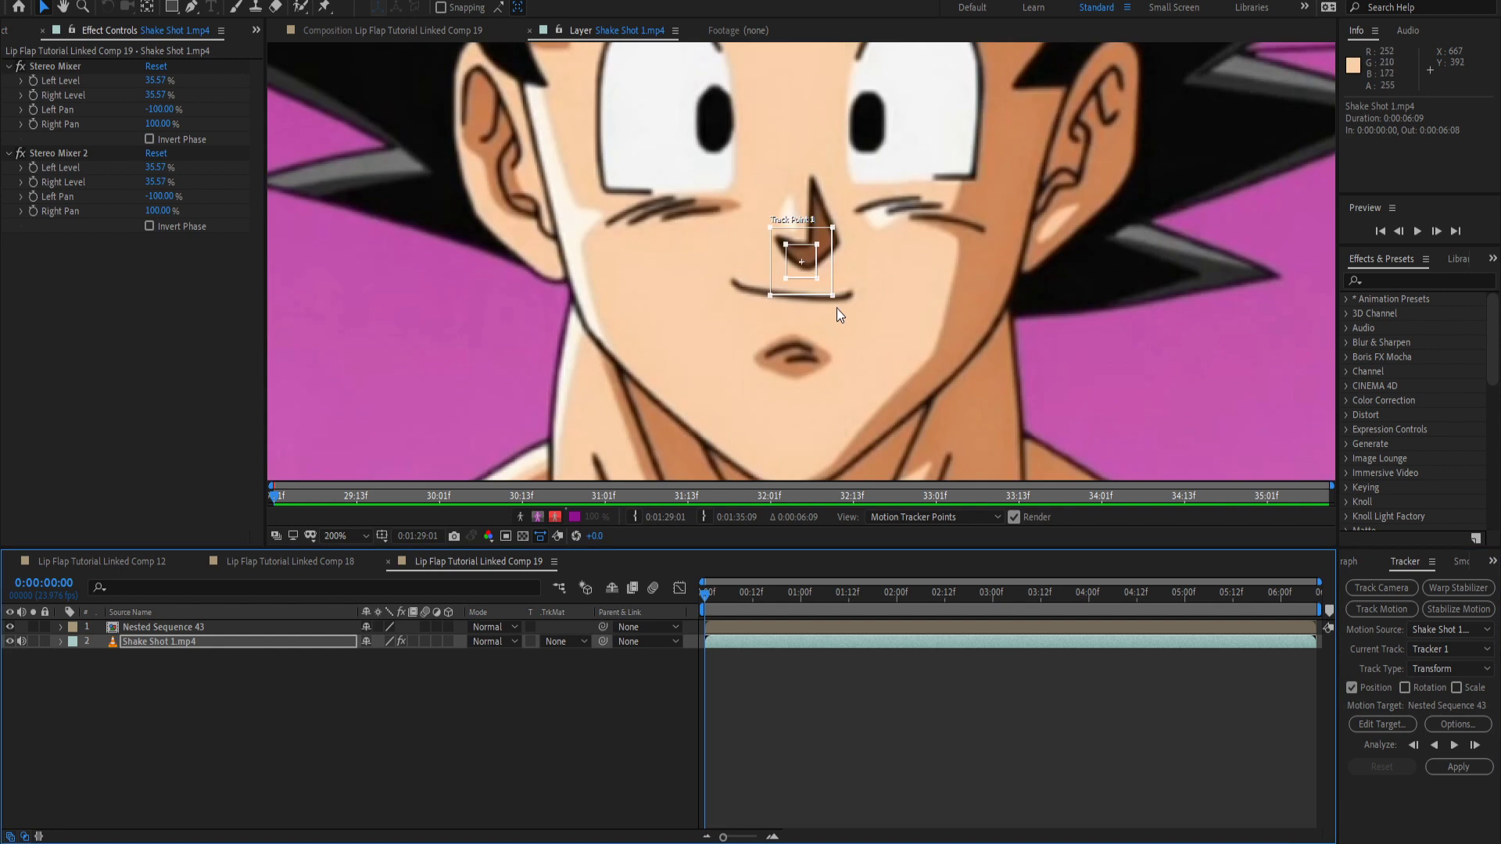
drag(833, 298, 846, 314)
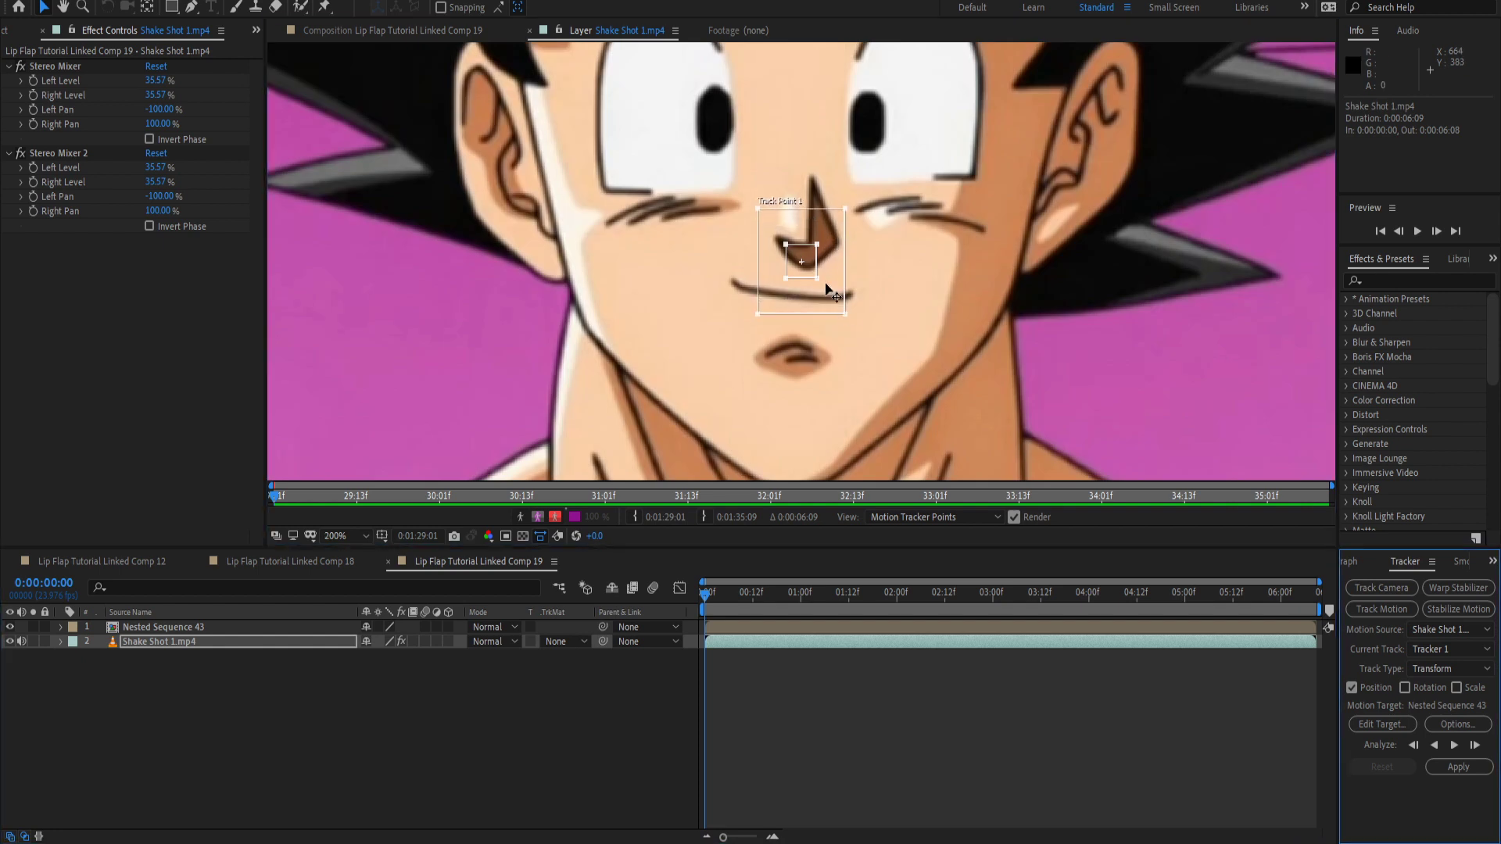
drag(817, 278, 849, 278)
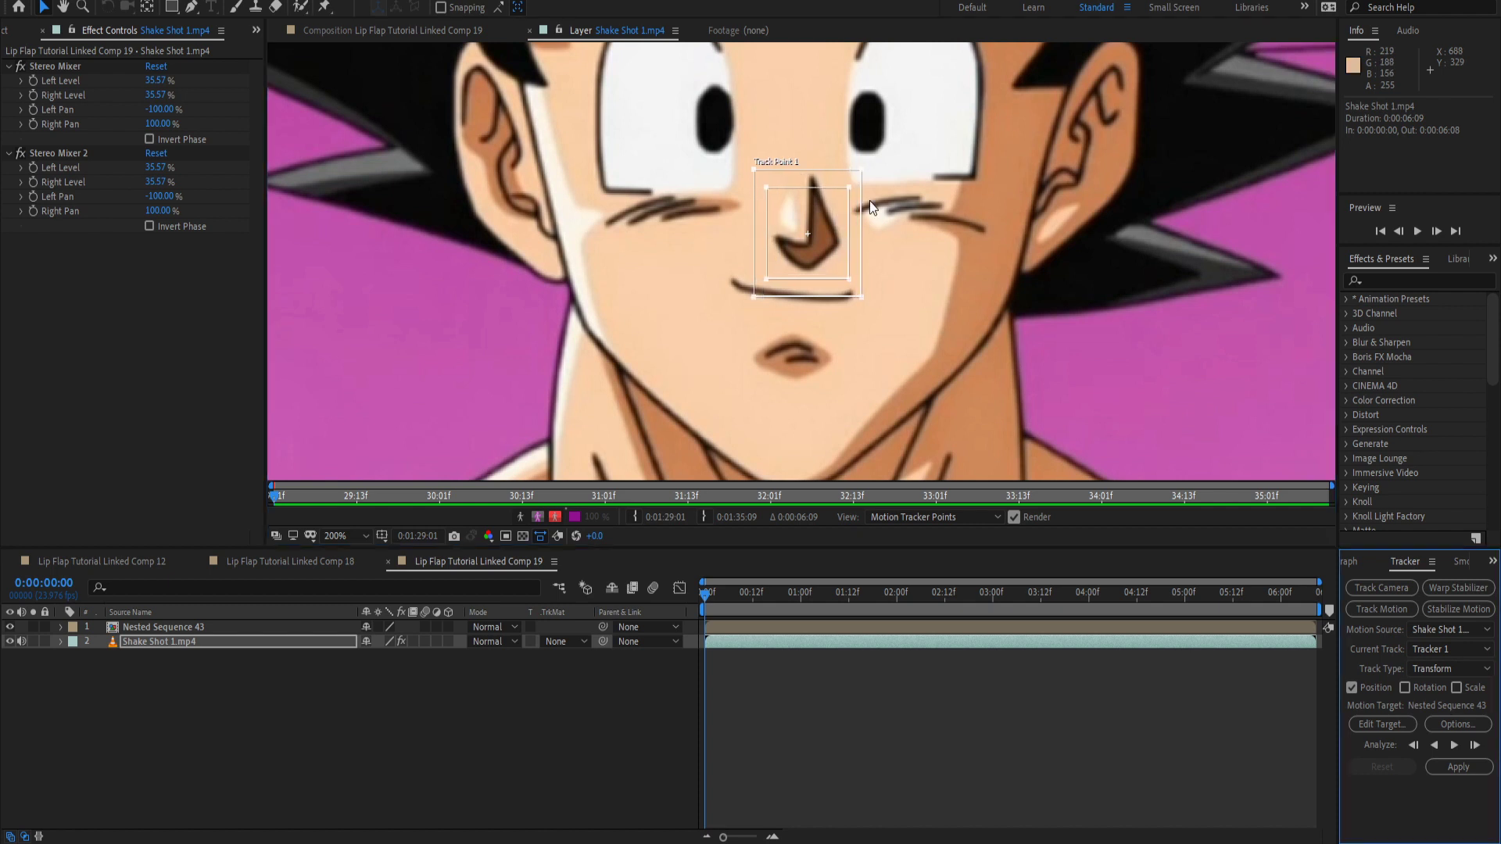
drag(863, 178, 871, 157)
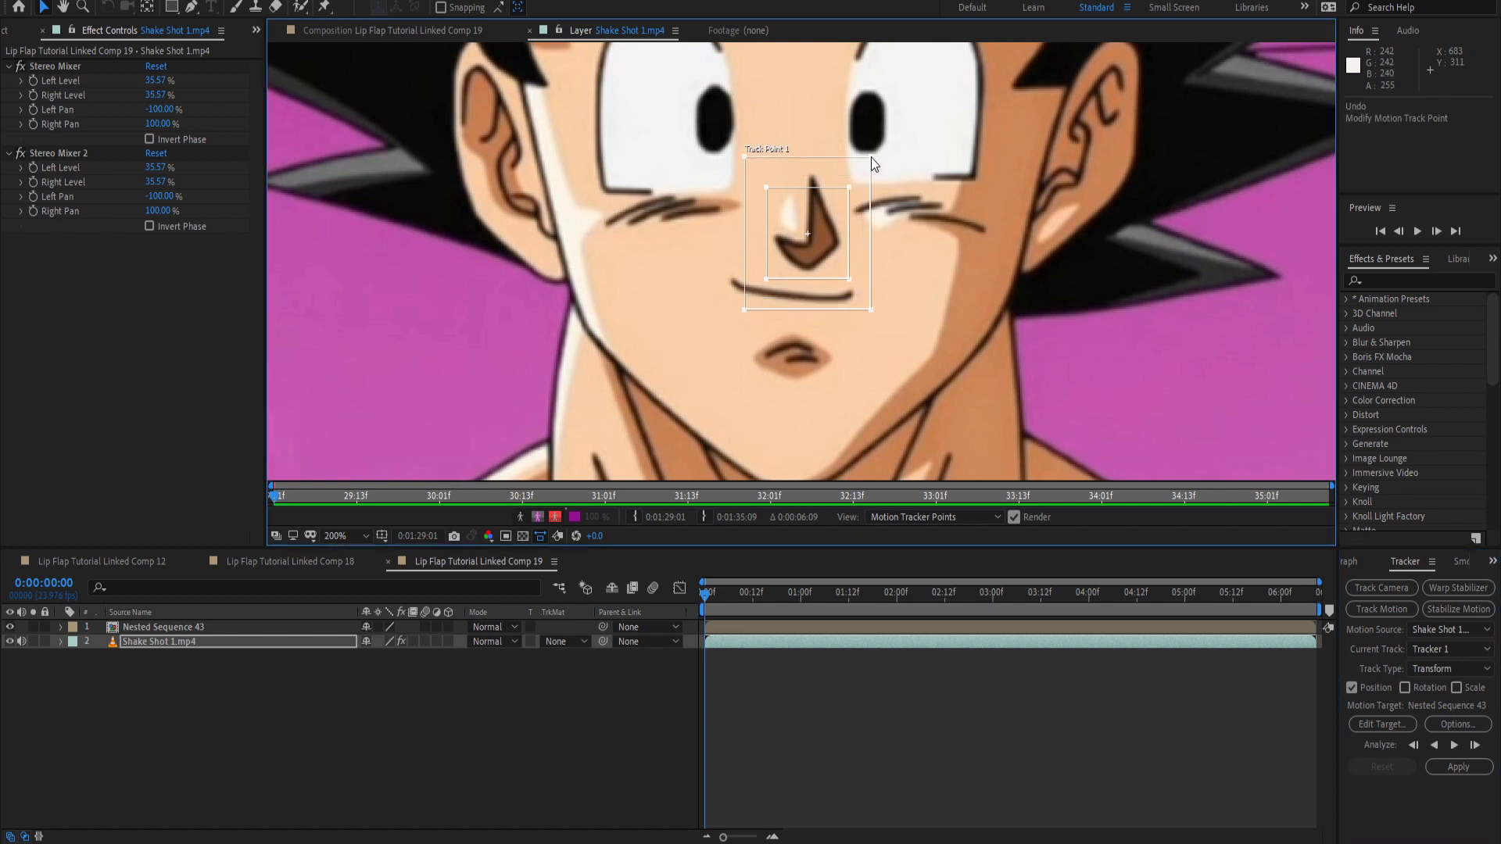
scroll(986, 331, down, 2)
scroll(949, 327, up, 1)
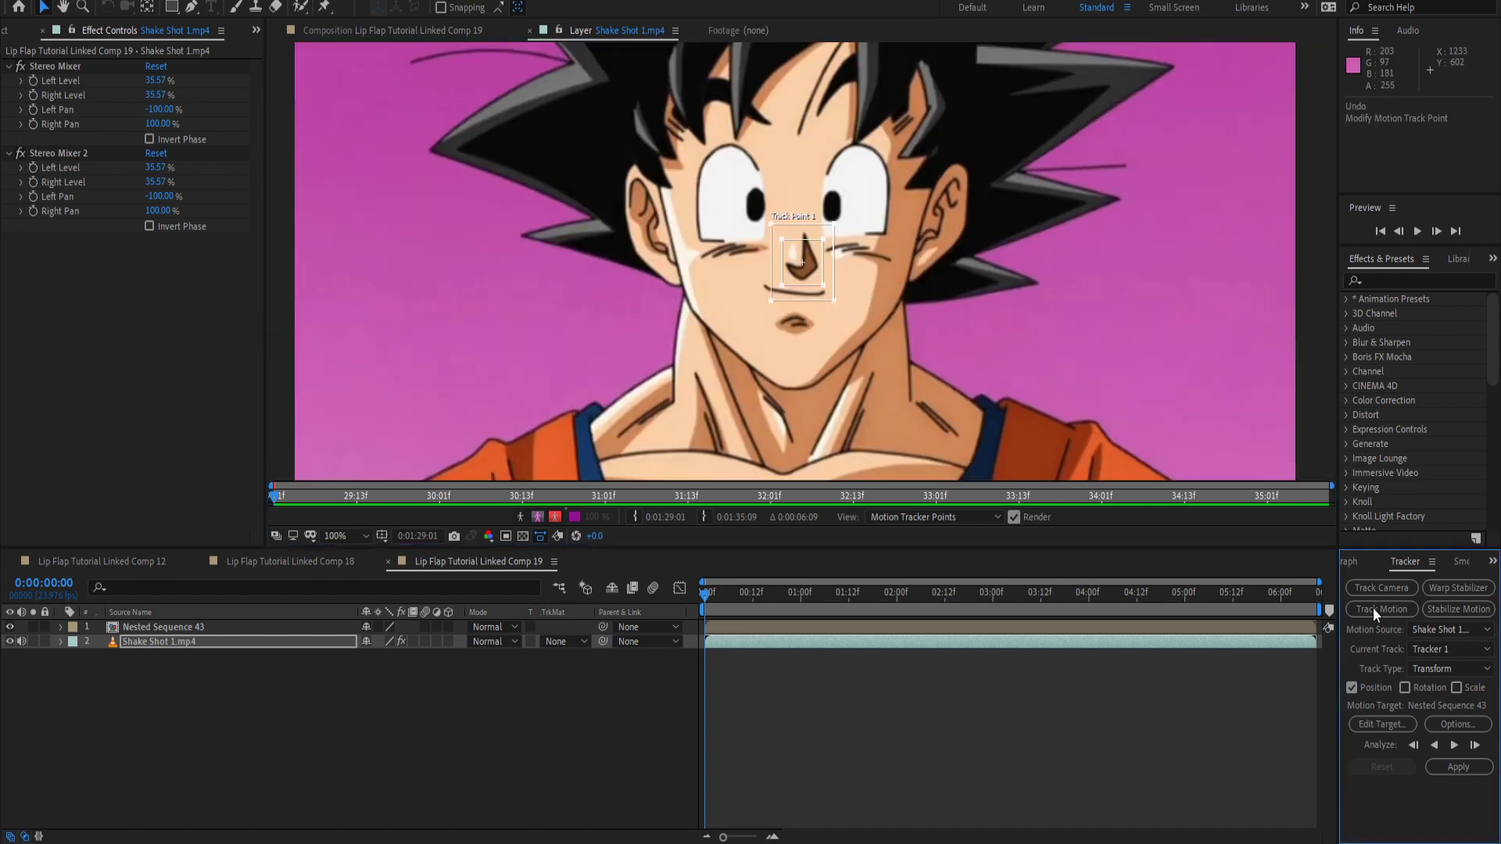
Analyze the track forward through the shot and apply it to Nested Sequence 43 in X and Y.
click(1452, 744)
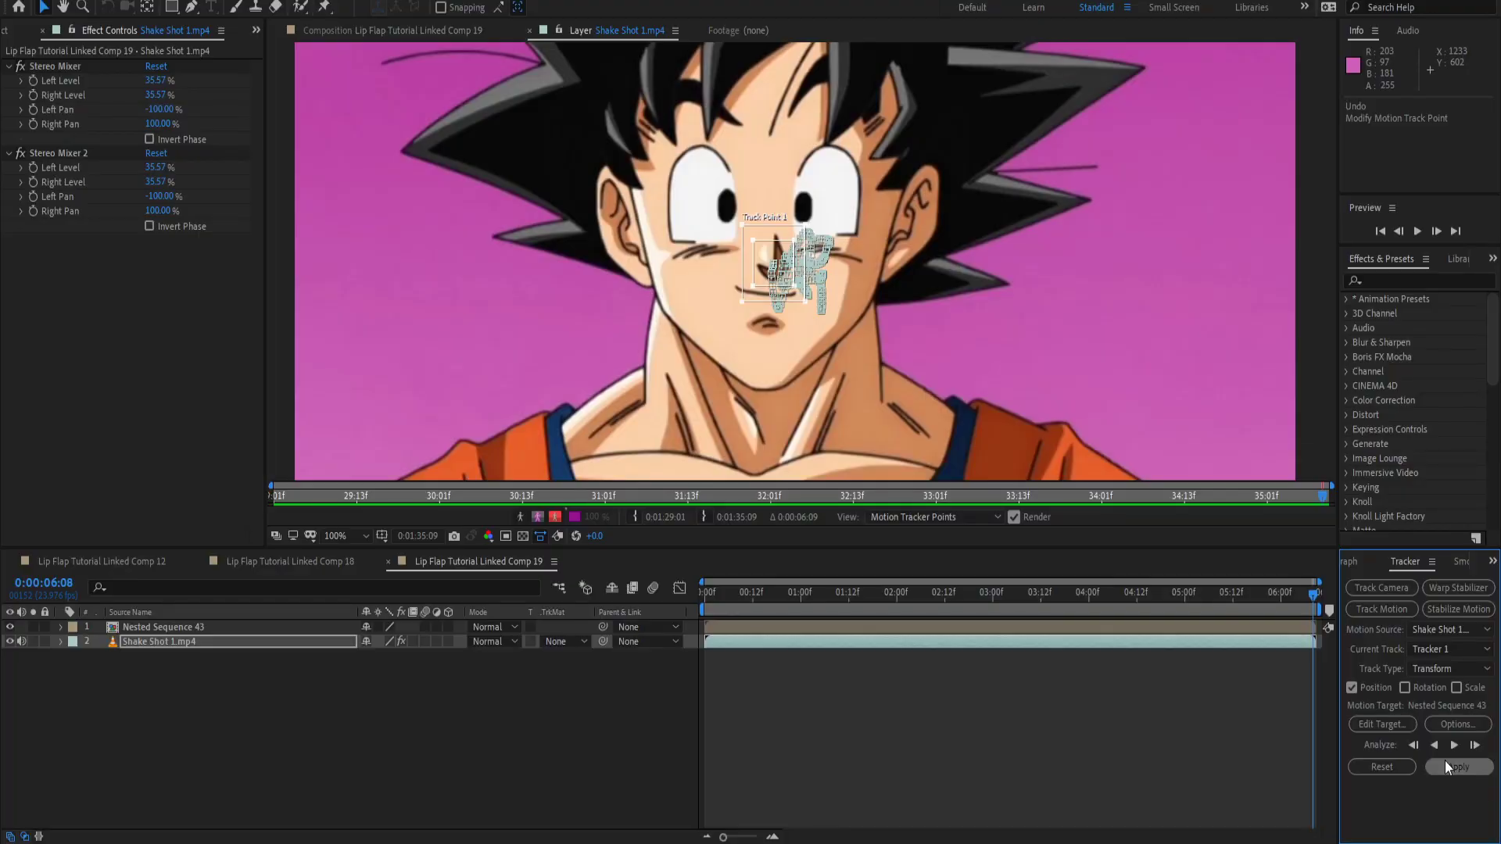
click(1444, 763)
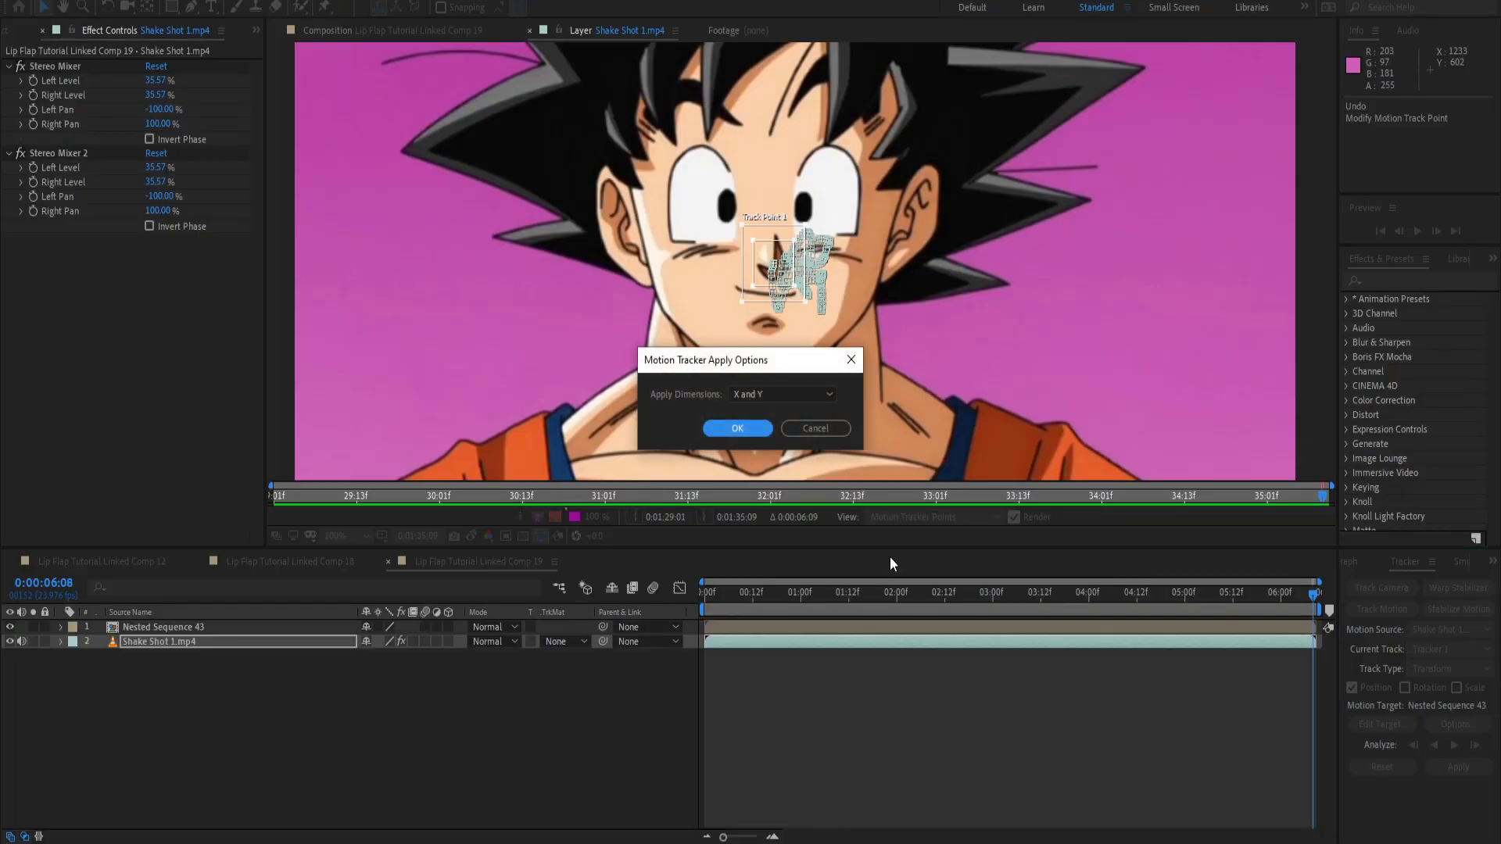
click(737, 428)
Play the tracked composition in a maximized viewer to check that the lip flaps follow the shaking face.
key(space)
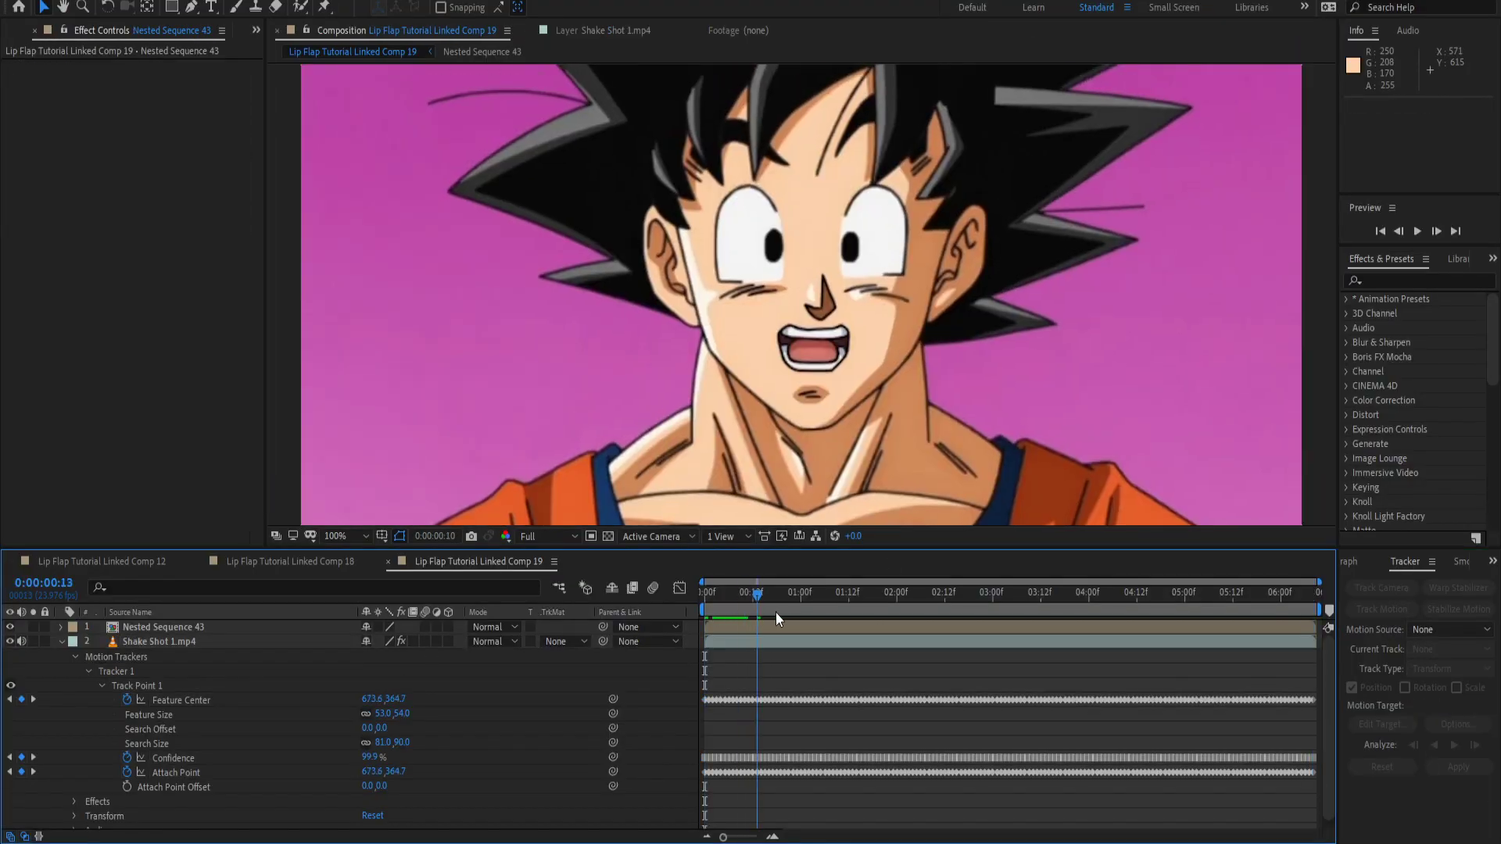
key(space)
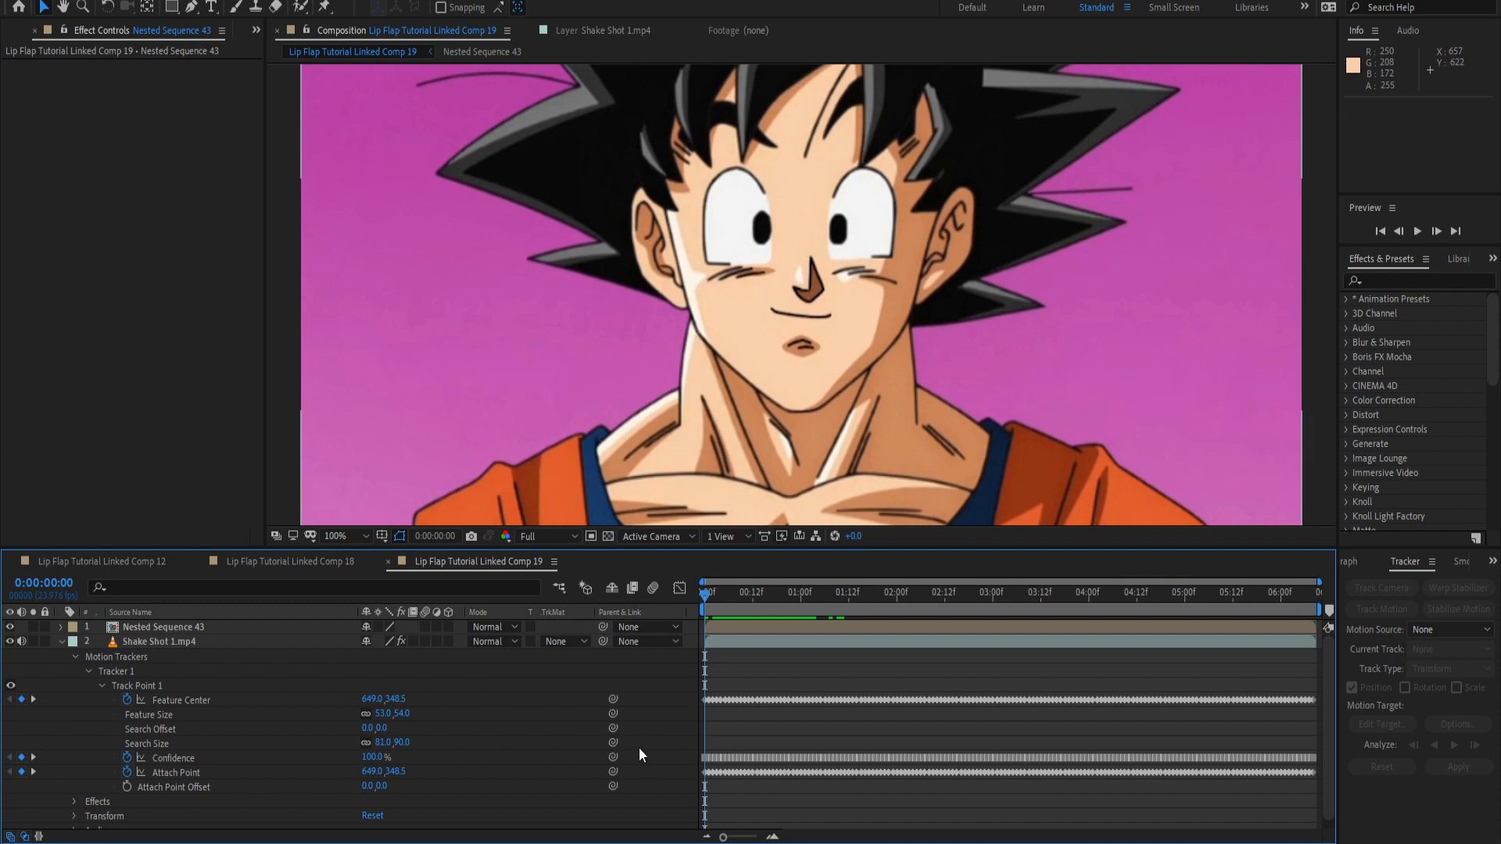
key(grave)
key(space)
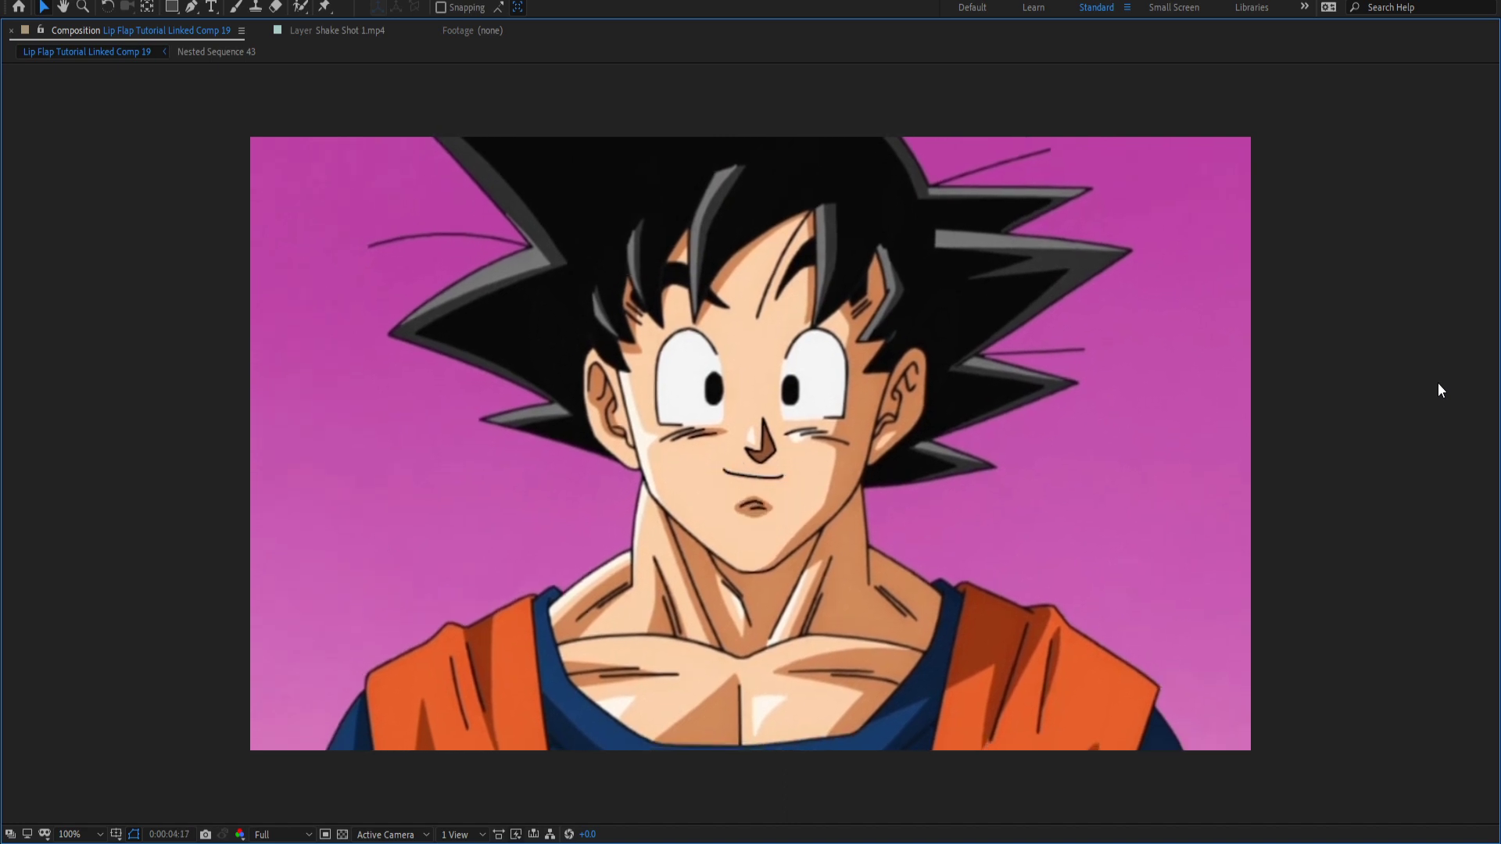
key(space)
key(grave)
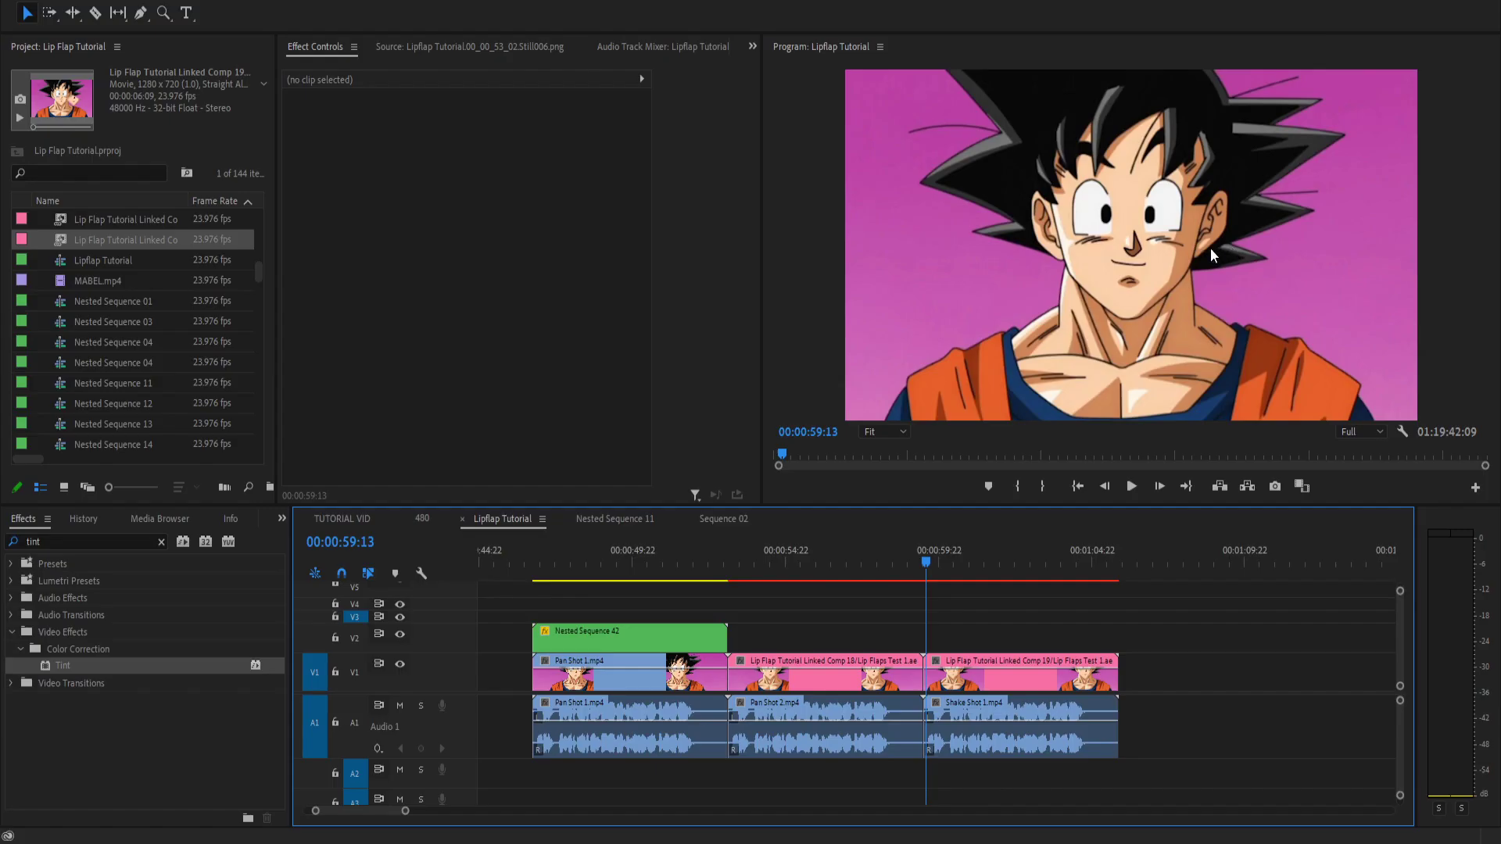
key(grave)
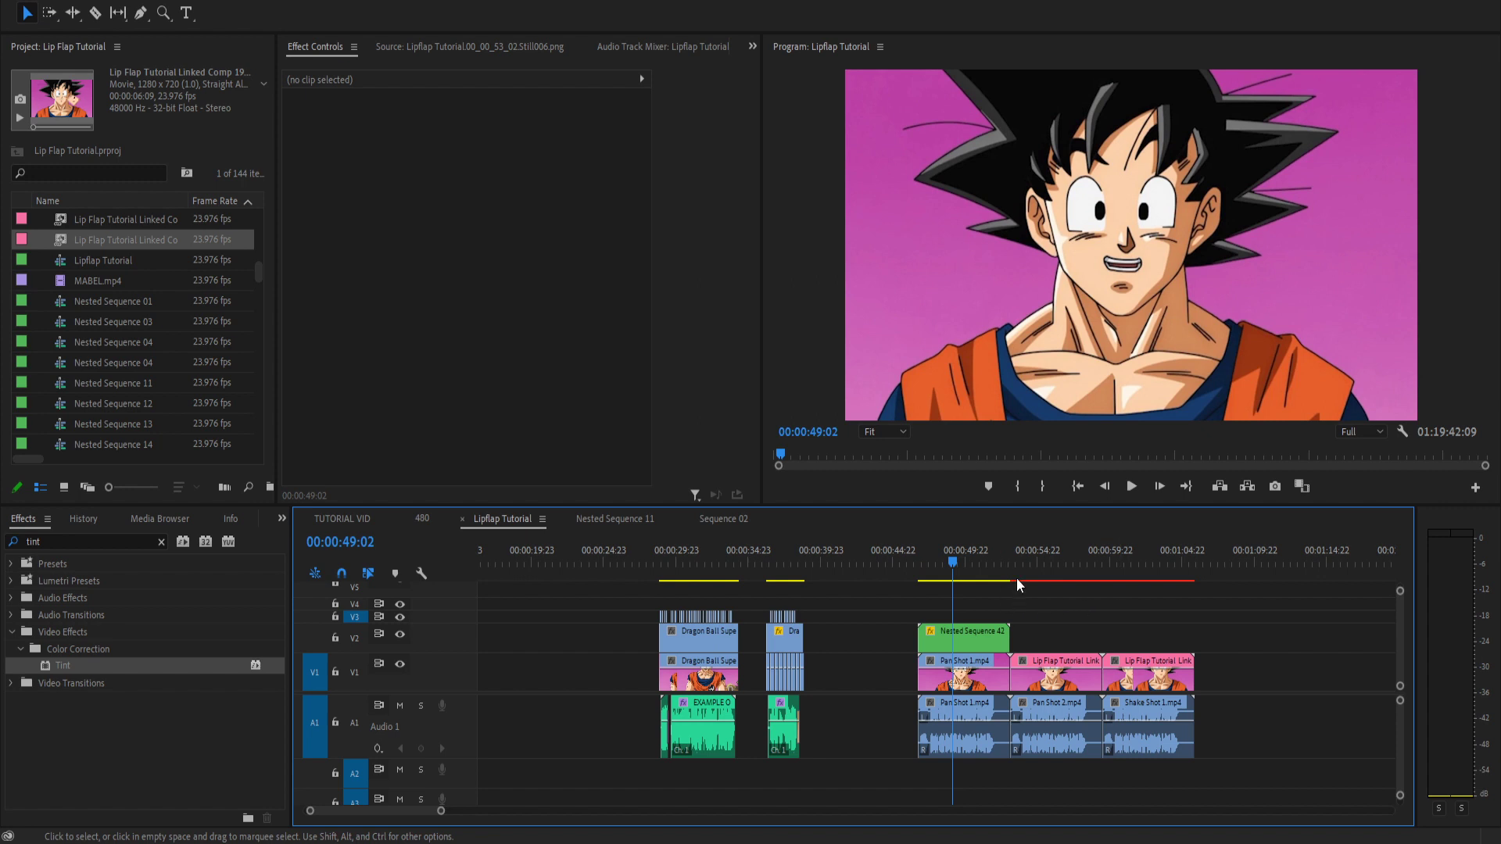
Open sequence 480 in Premiere Pro and delete the clips stacked above Old Footage 1.mp4 on V2 and V3.
click(422, 519)
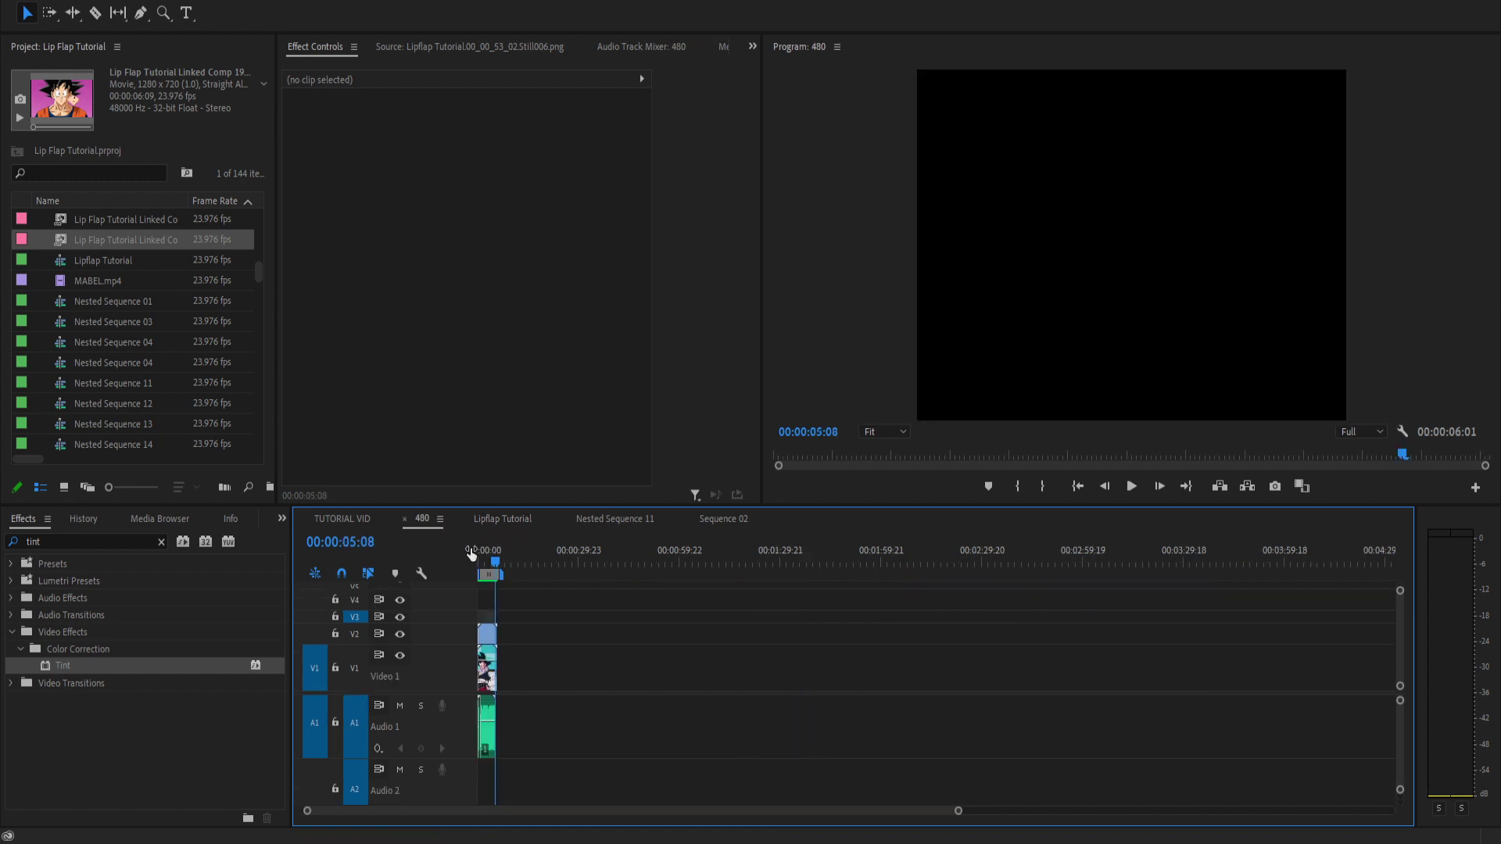
key(minus)
key(equal)
key(equal)
drag(547, 596, 444, 628)
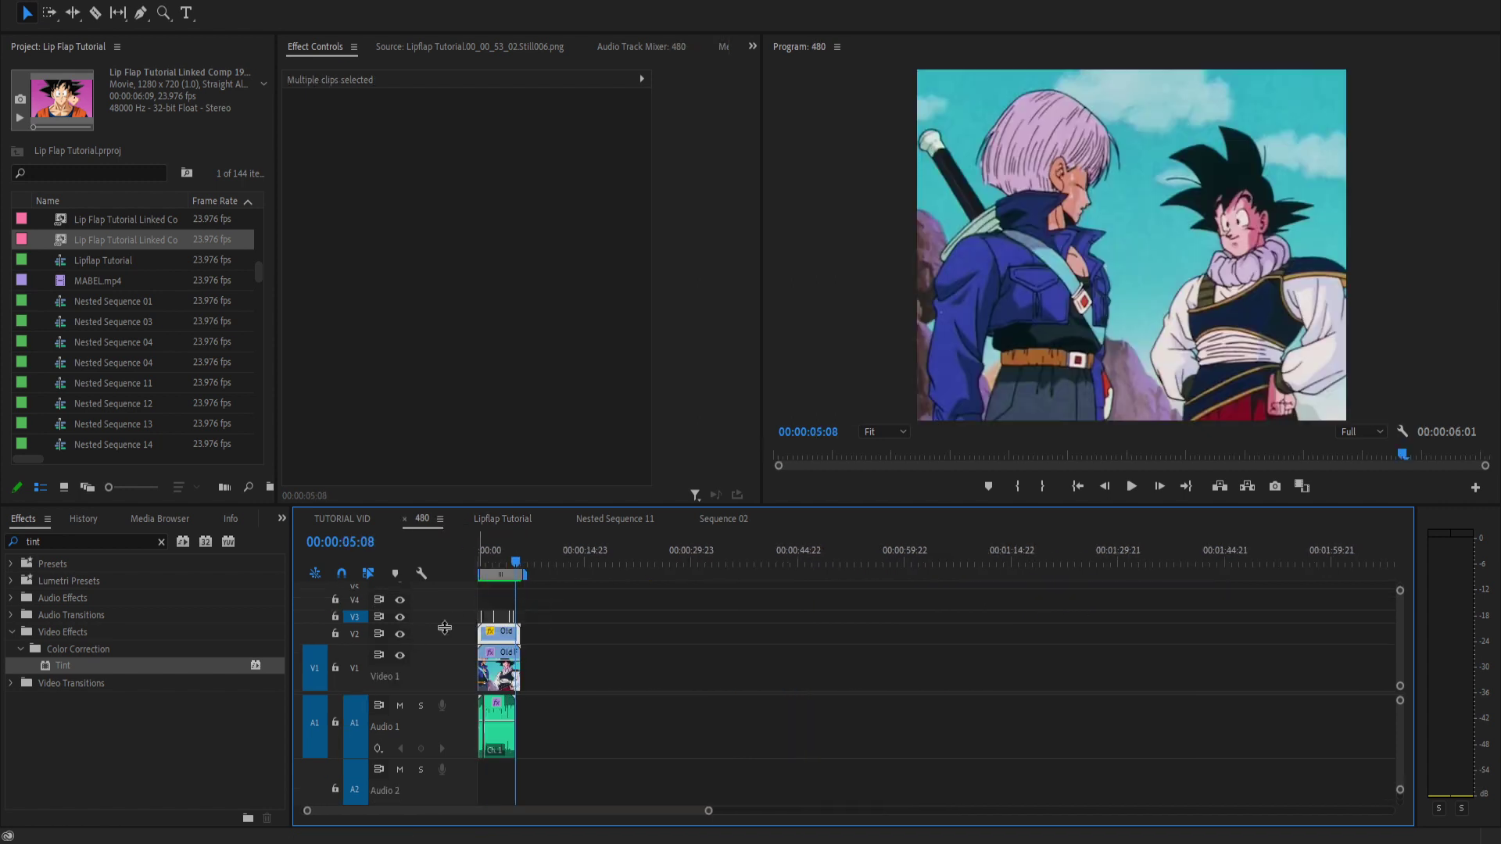
key(Delete)
key(equal)
key(equal)
key(equal)
key(equal)
key(equal)
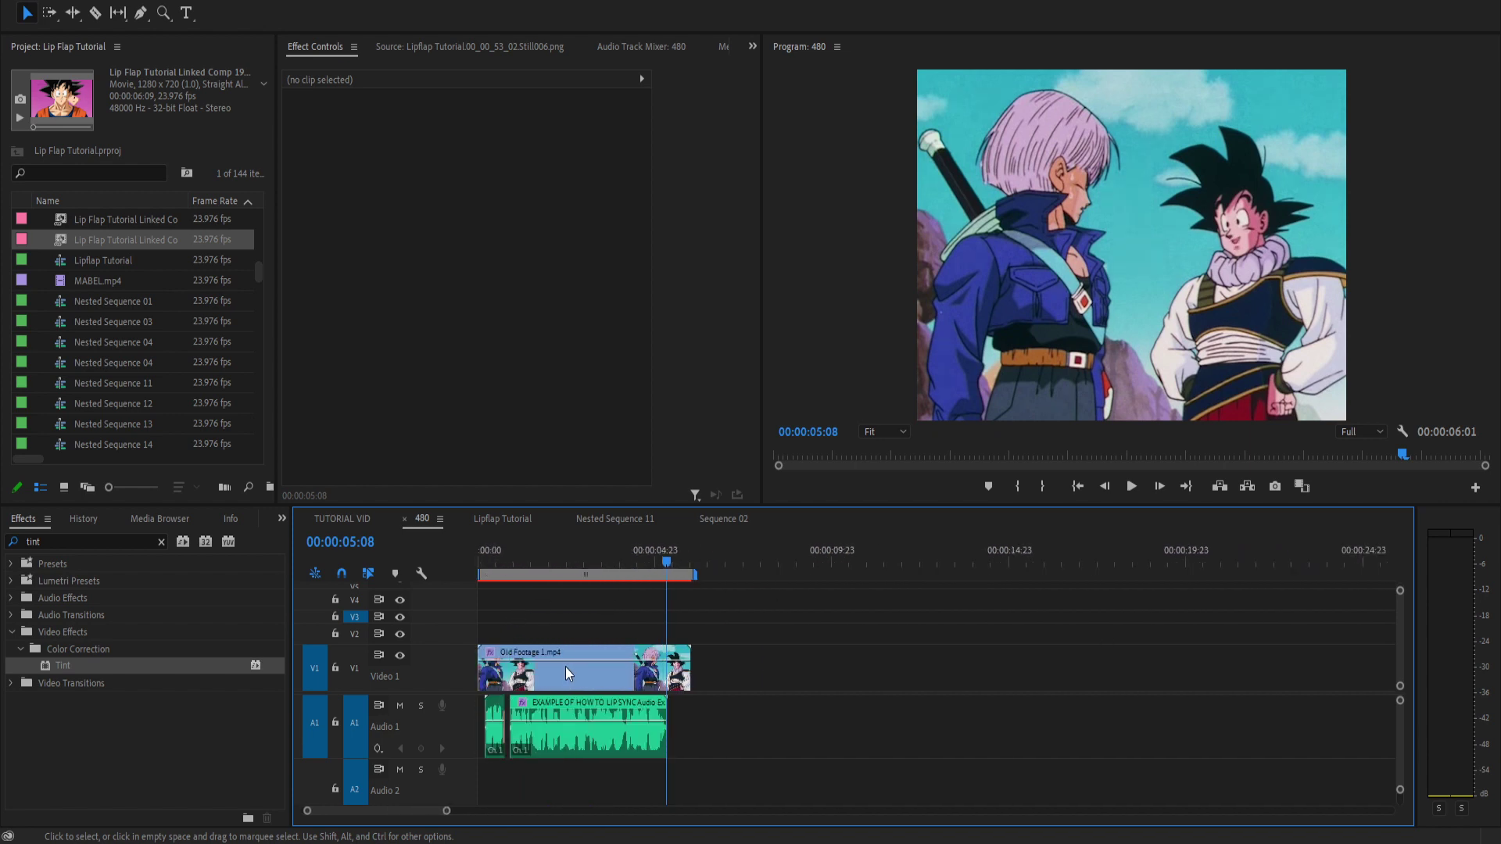
Remove the applied effect from Old Footage 1.mp4 on V1.
click(566, 668)
click(352, 346)
key(Delete)
Play Old Footage 1.mp4 from the sequence's start in a maximized program monitor to examine the original footage.
drag(516, 558, 475, 562)
scroll(493, 630, up, 6)
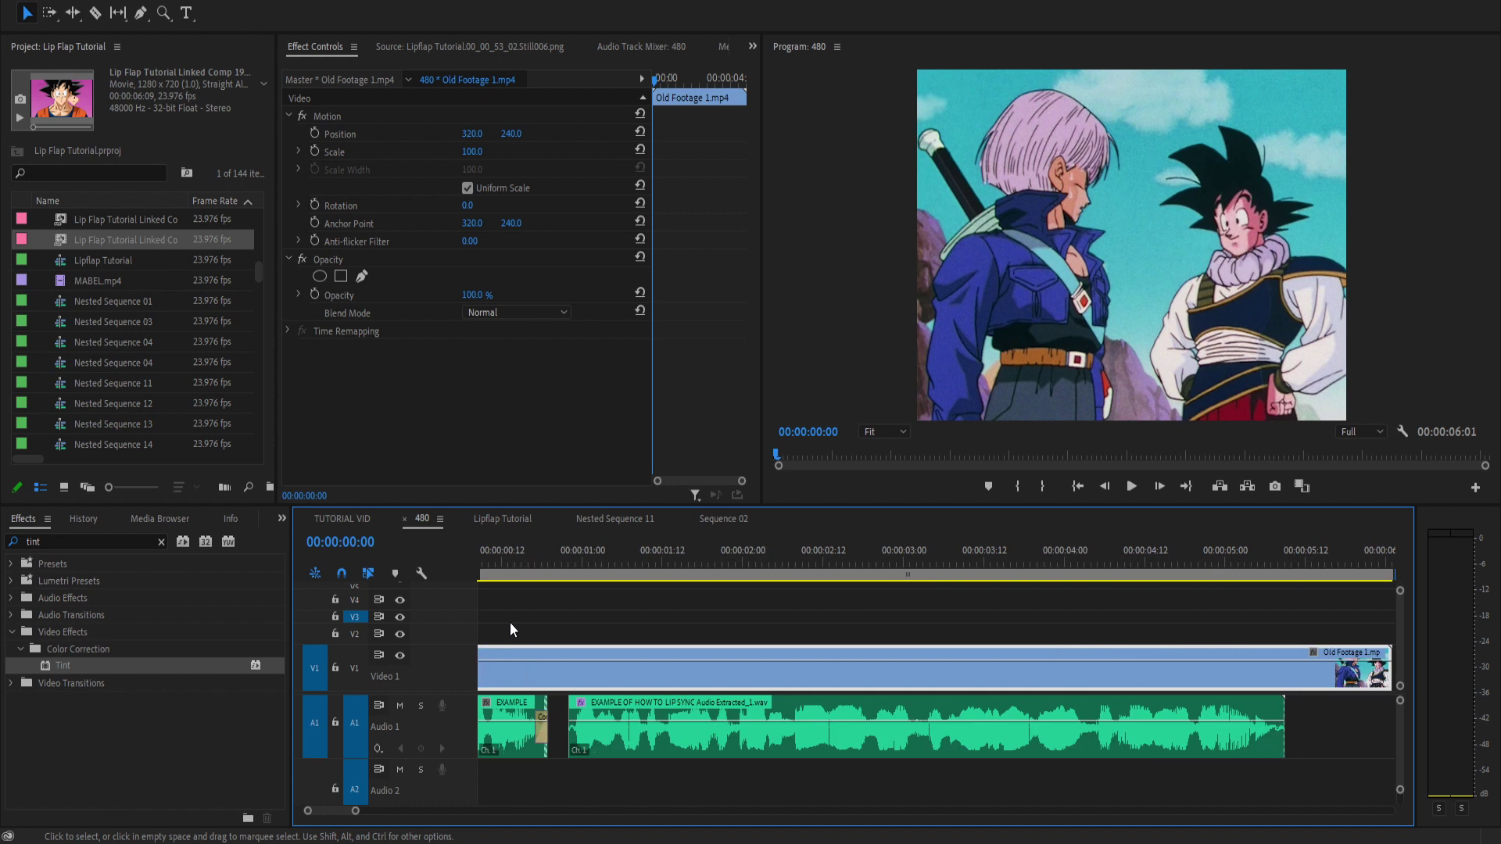
scroll(928, 626, down, 3)
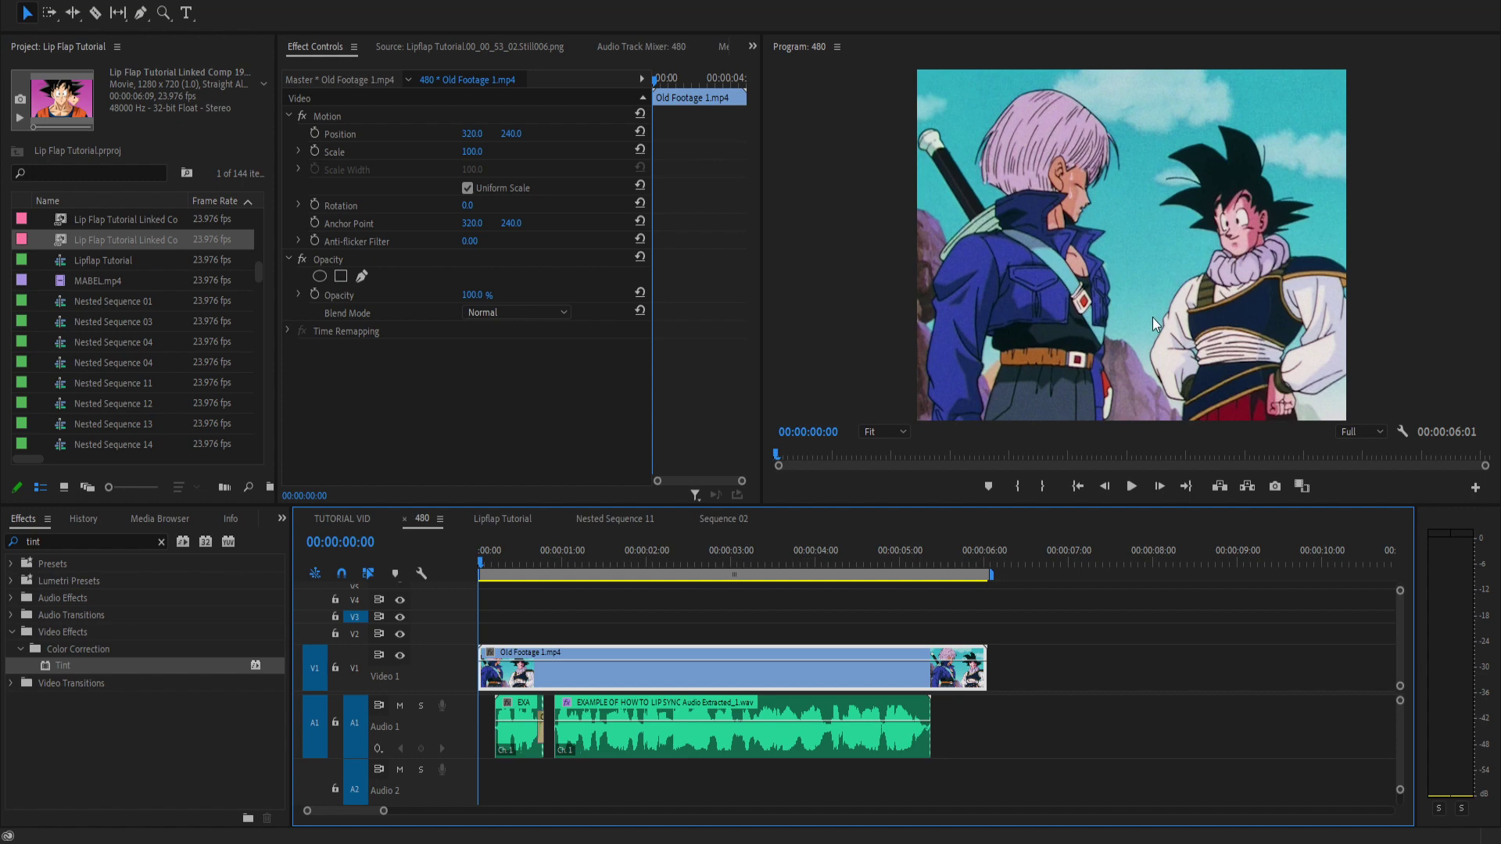
key(grave)
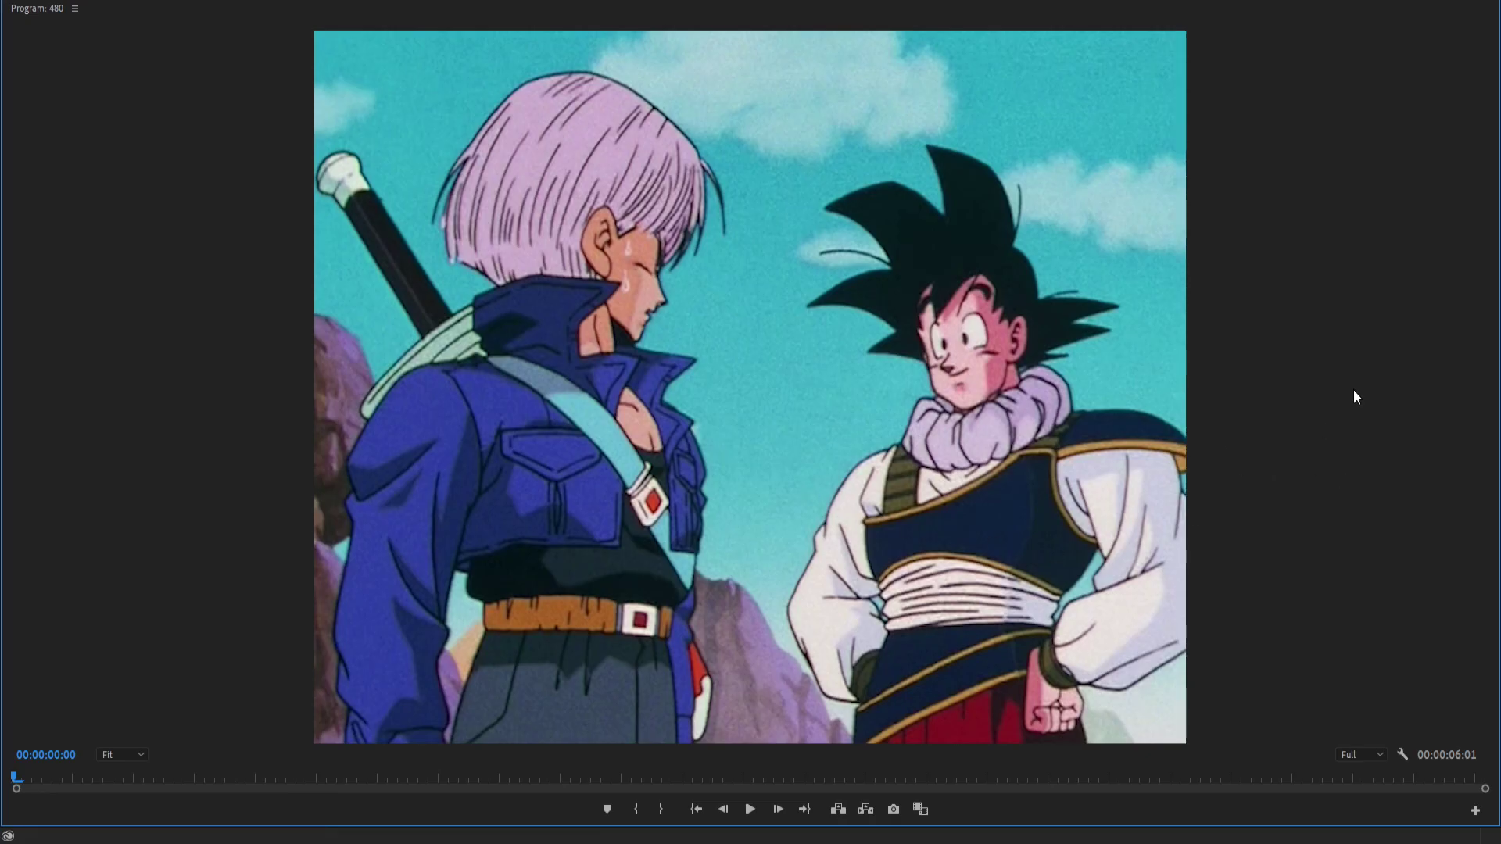
key(space)
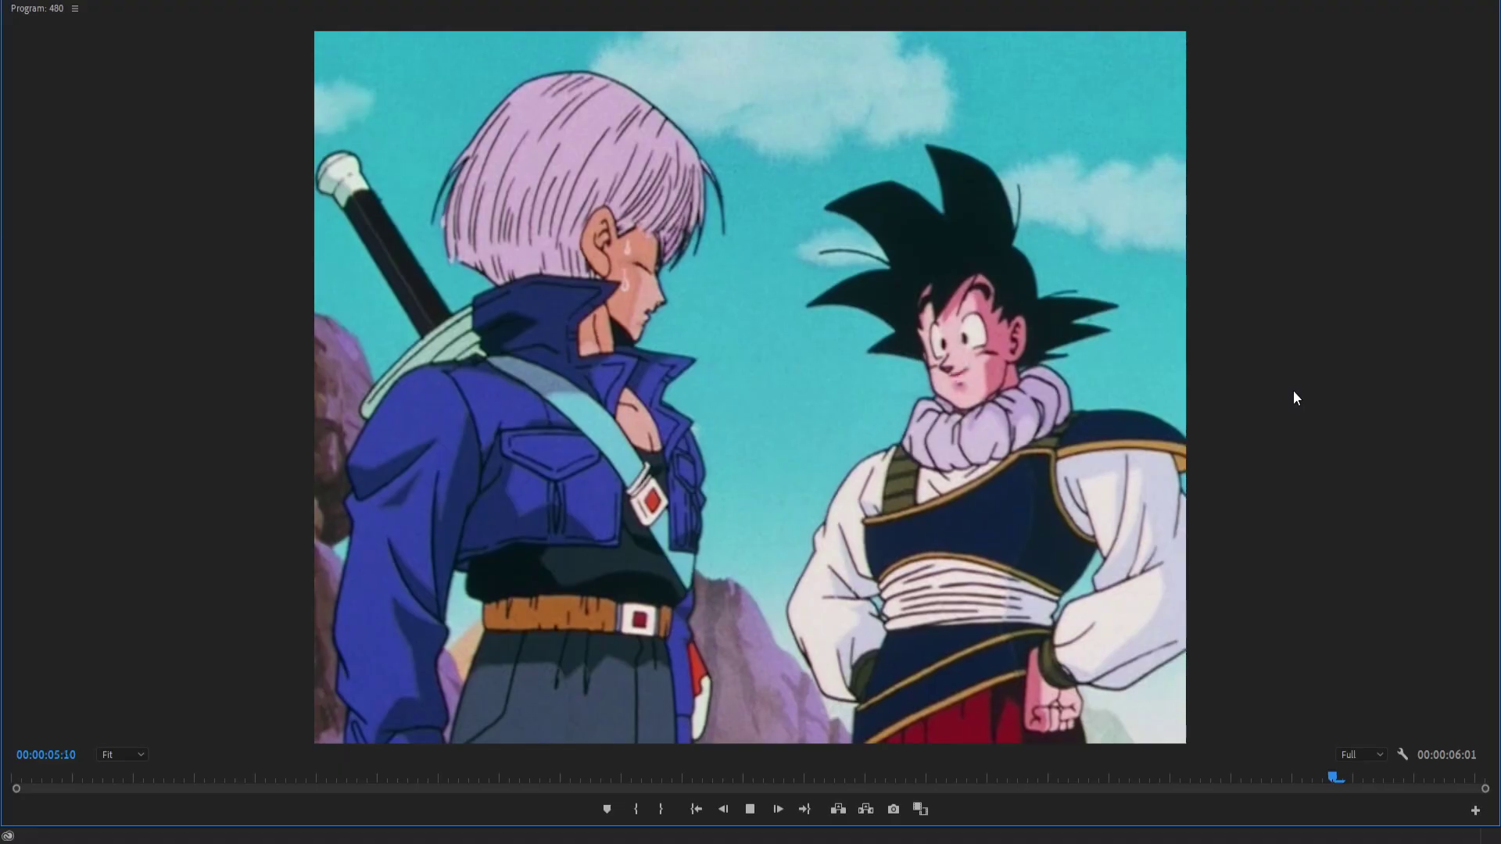
key(space)
key(grave)
Isolate the first frame of Old Footage 1.mp4 as a one-frame clip on V2 at the sequence's start.
click(482, 564)
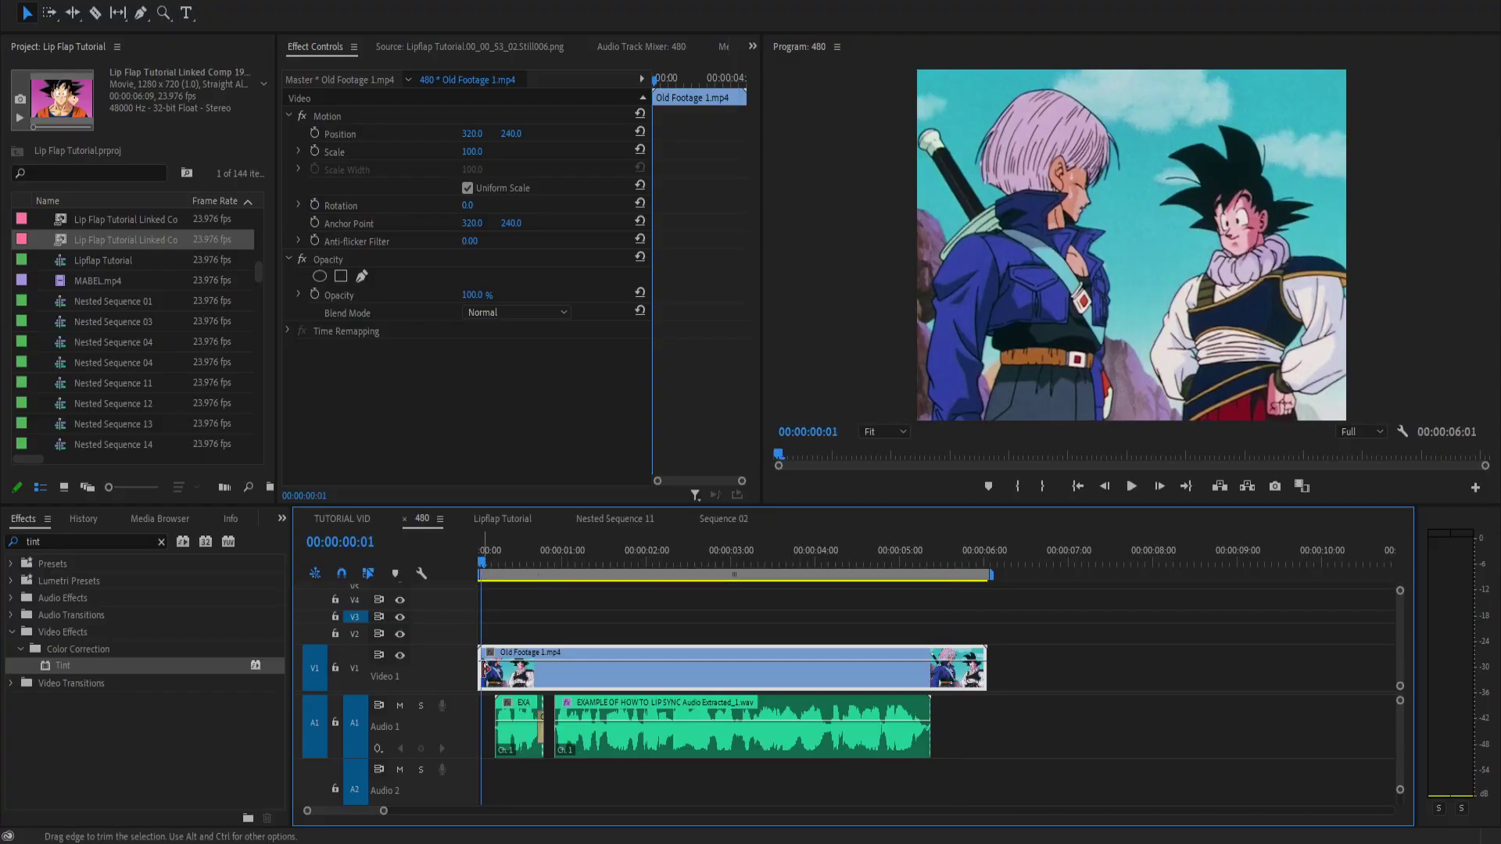
scroll(484, 669, up, 3)
key(Left)
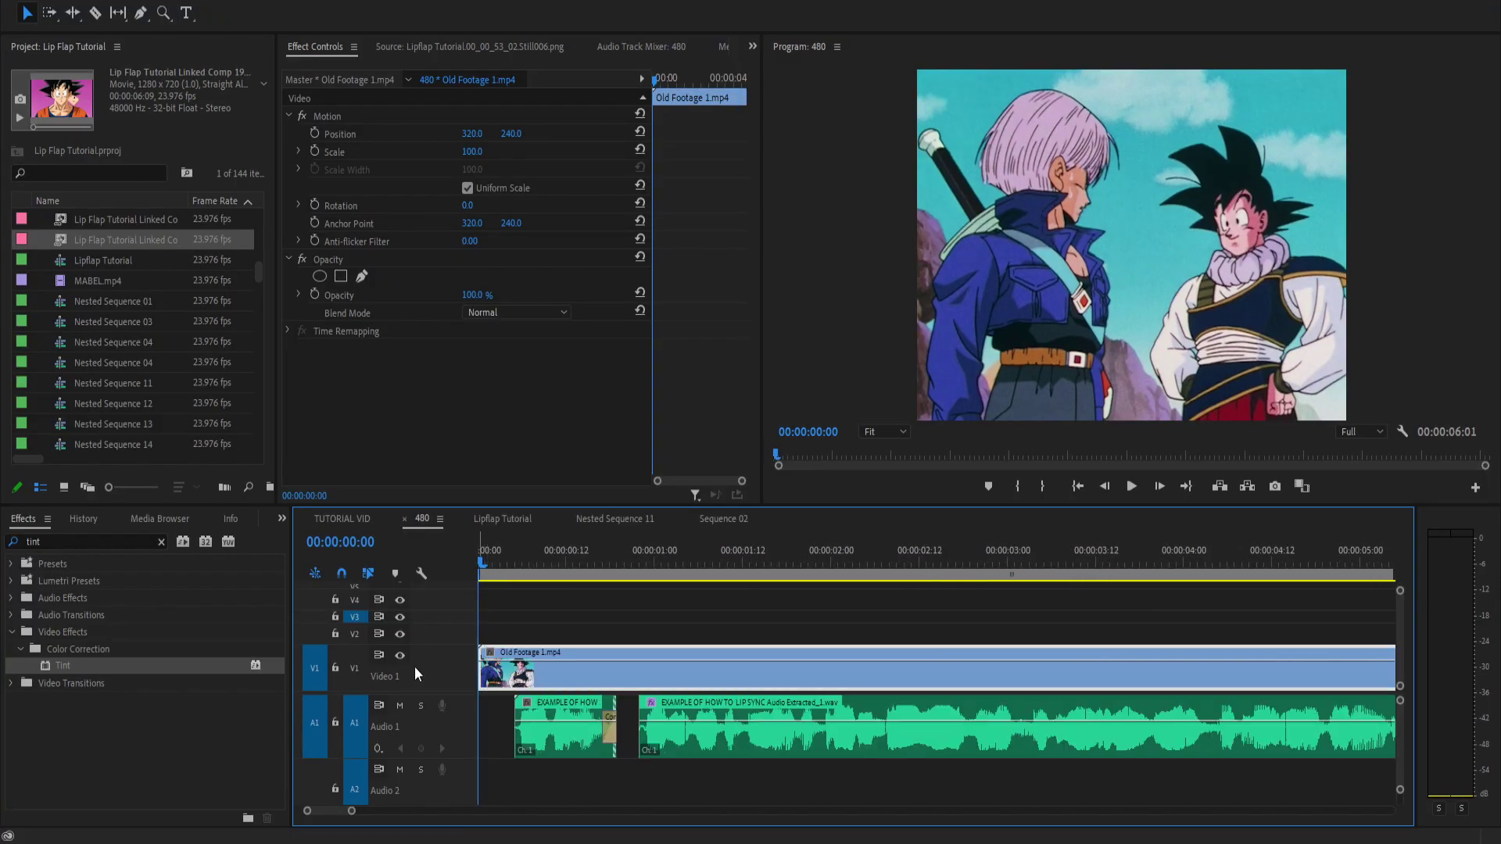
key(Right)
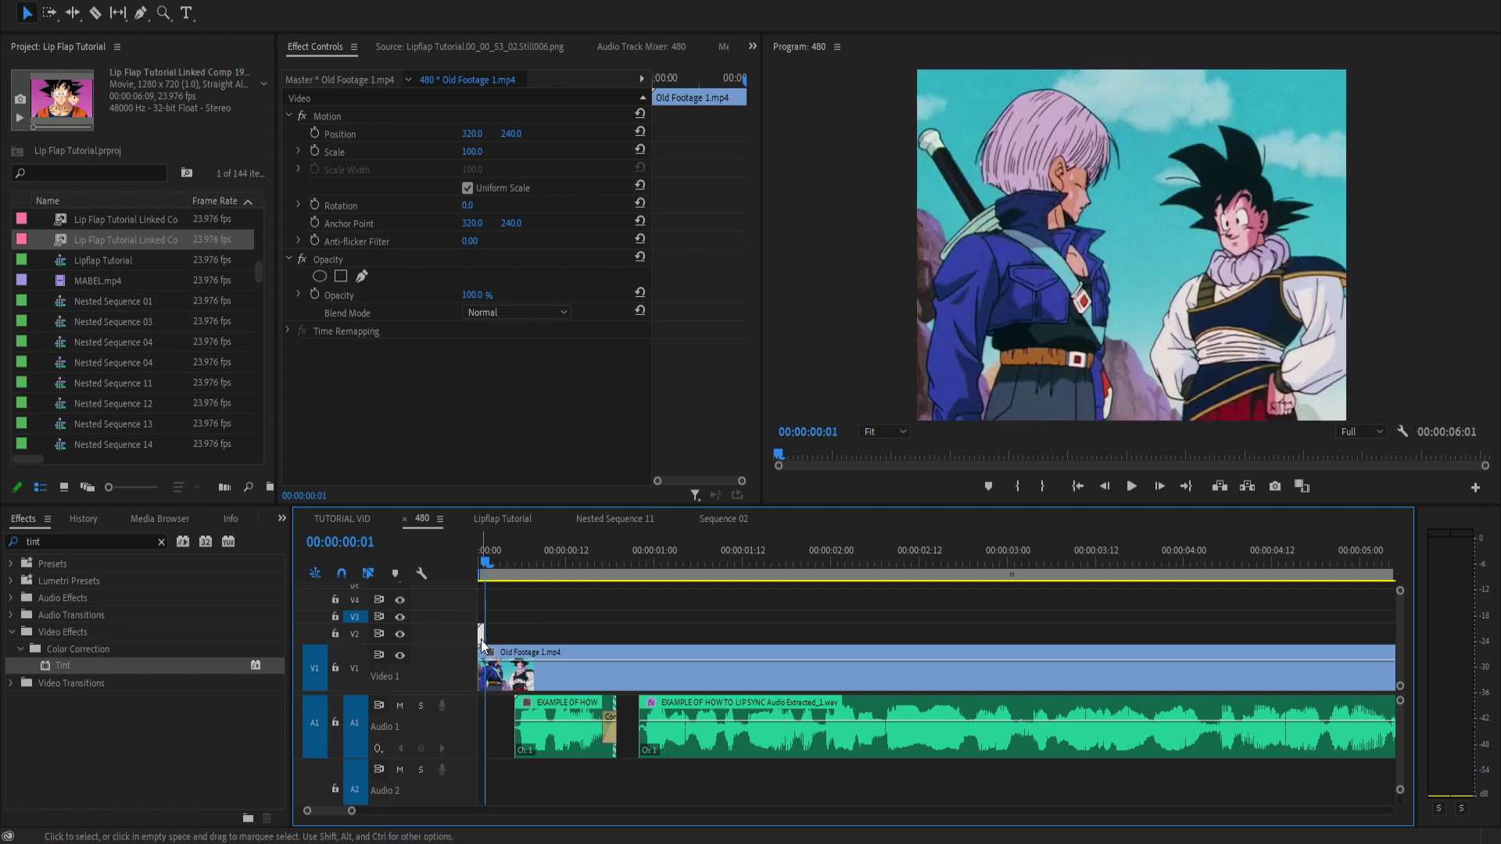
Apply a frame hold to the one-frame clip on V2 and extend it across the length of the footage.
right_click(482, 666)
click(530, 554)
key(Return)
click(481, 554)
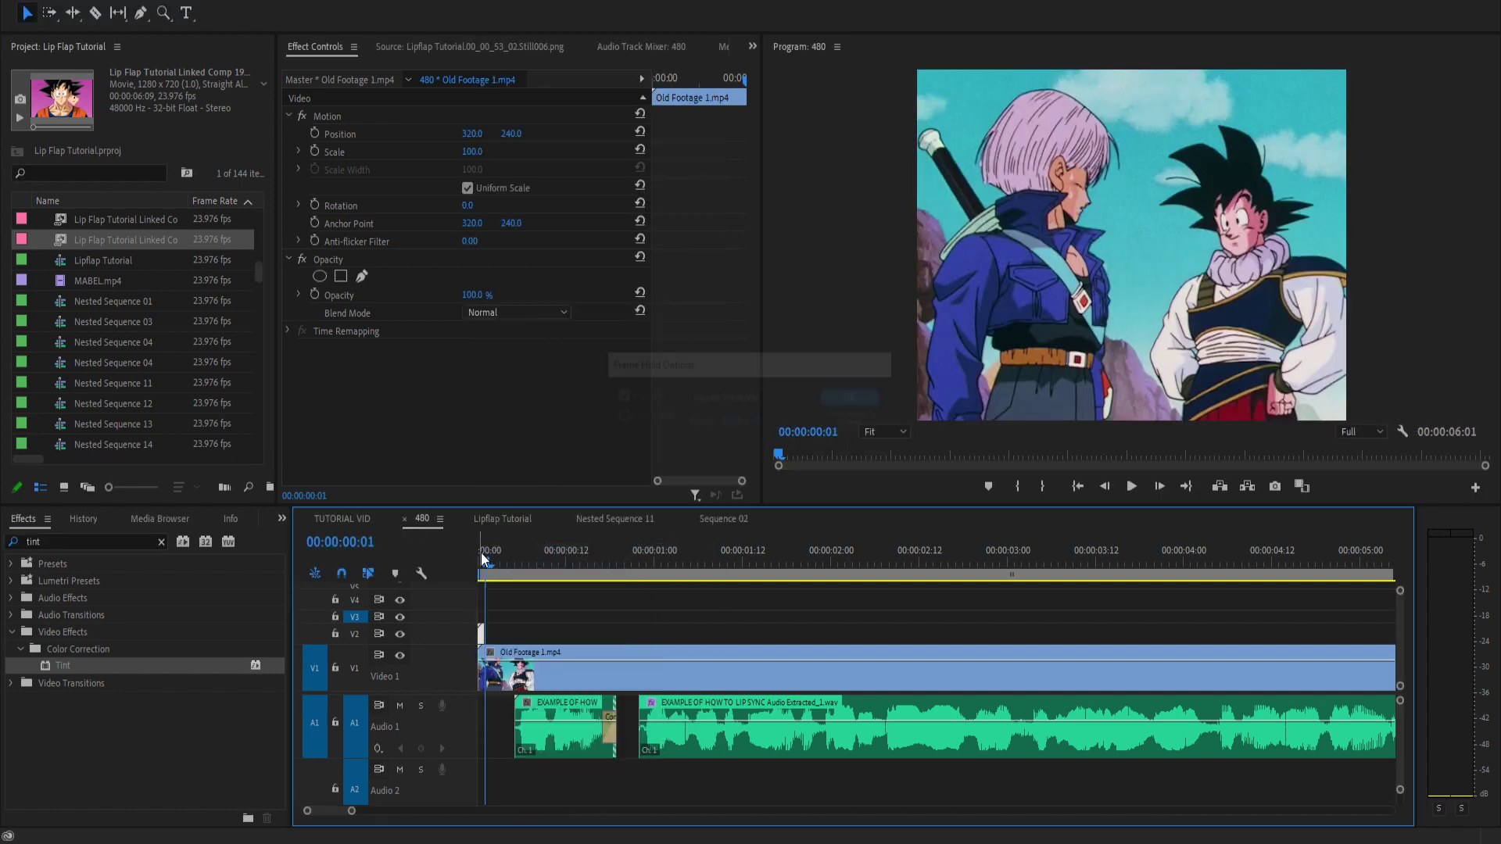
right_click(482, 665)
click(527, 555)
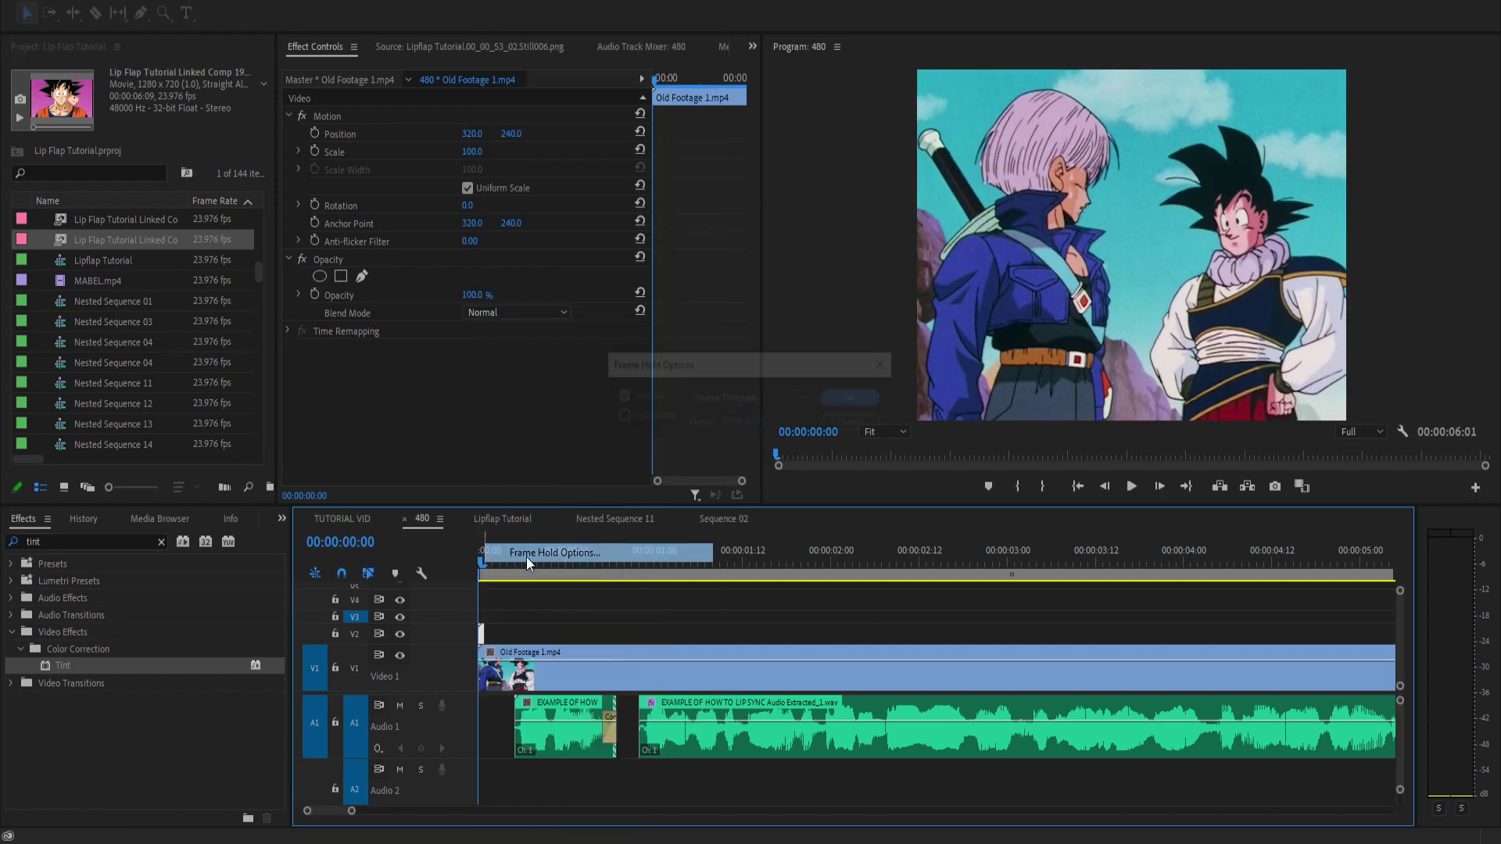
key(Return)
drag(483, 632, 1371, 632)
Play the held-frame clip from the sequence's start in a maximized program monitor to examine the frozen image.
key(grave)
key(space)
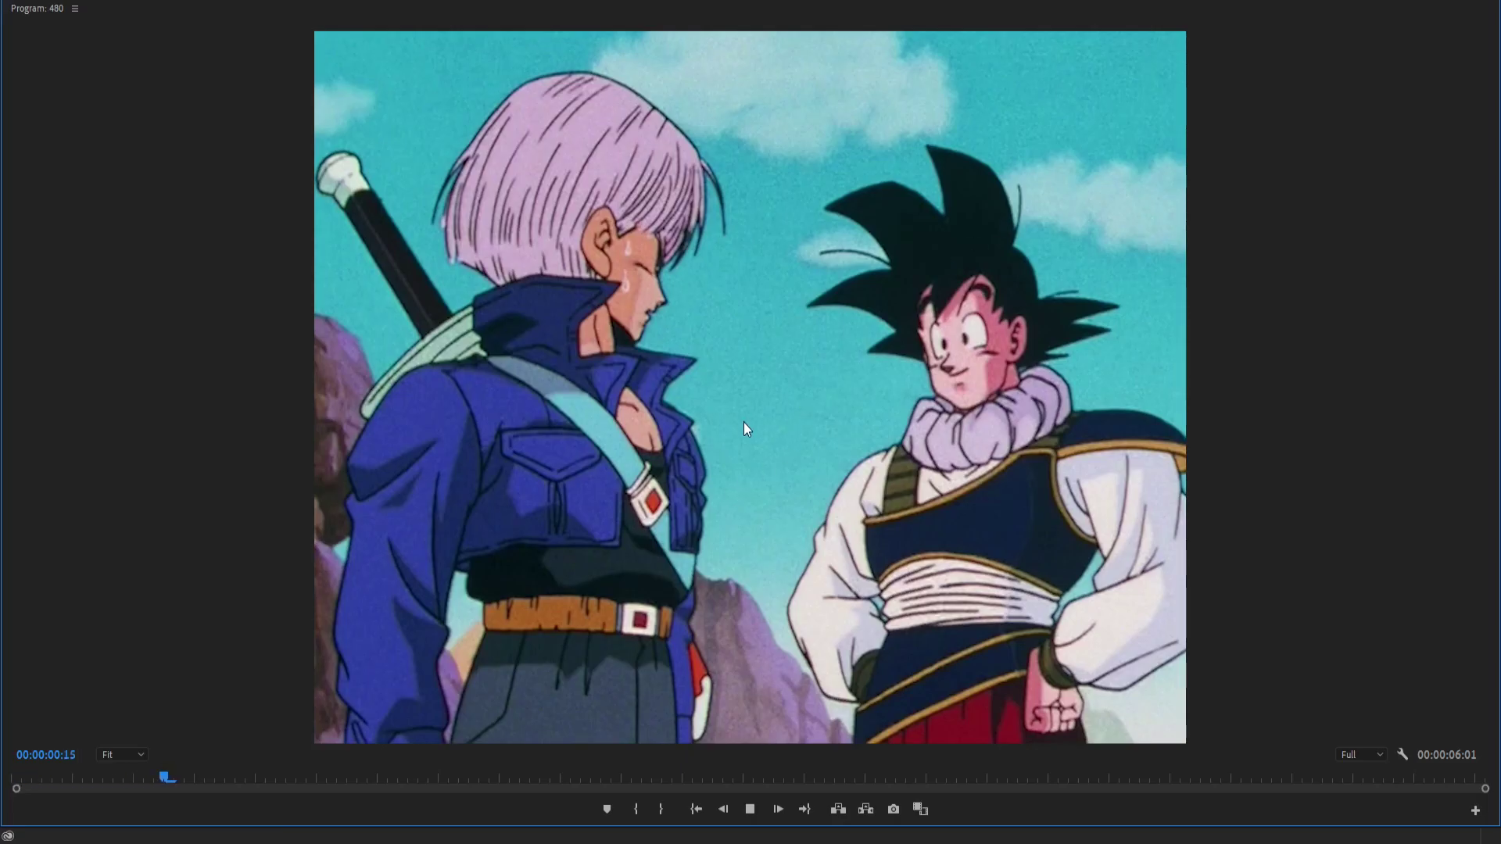
key(space)
key(grave)
Extend the held-frame clip on V2 to the end of Old Footage 1.mp4 and scrub across it to check the hold.
scroll(939, 620, down, 3)
drag(1011, 631, 1043, 631)
drag(749, 565, 939, 564)
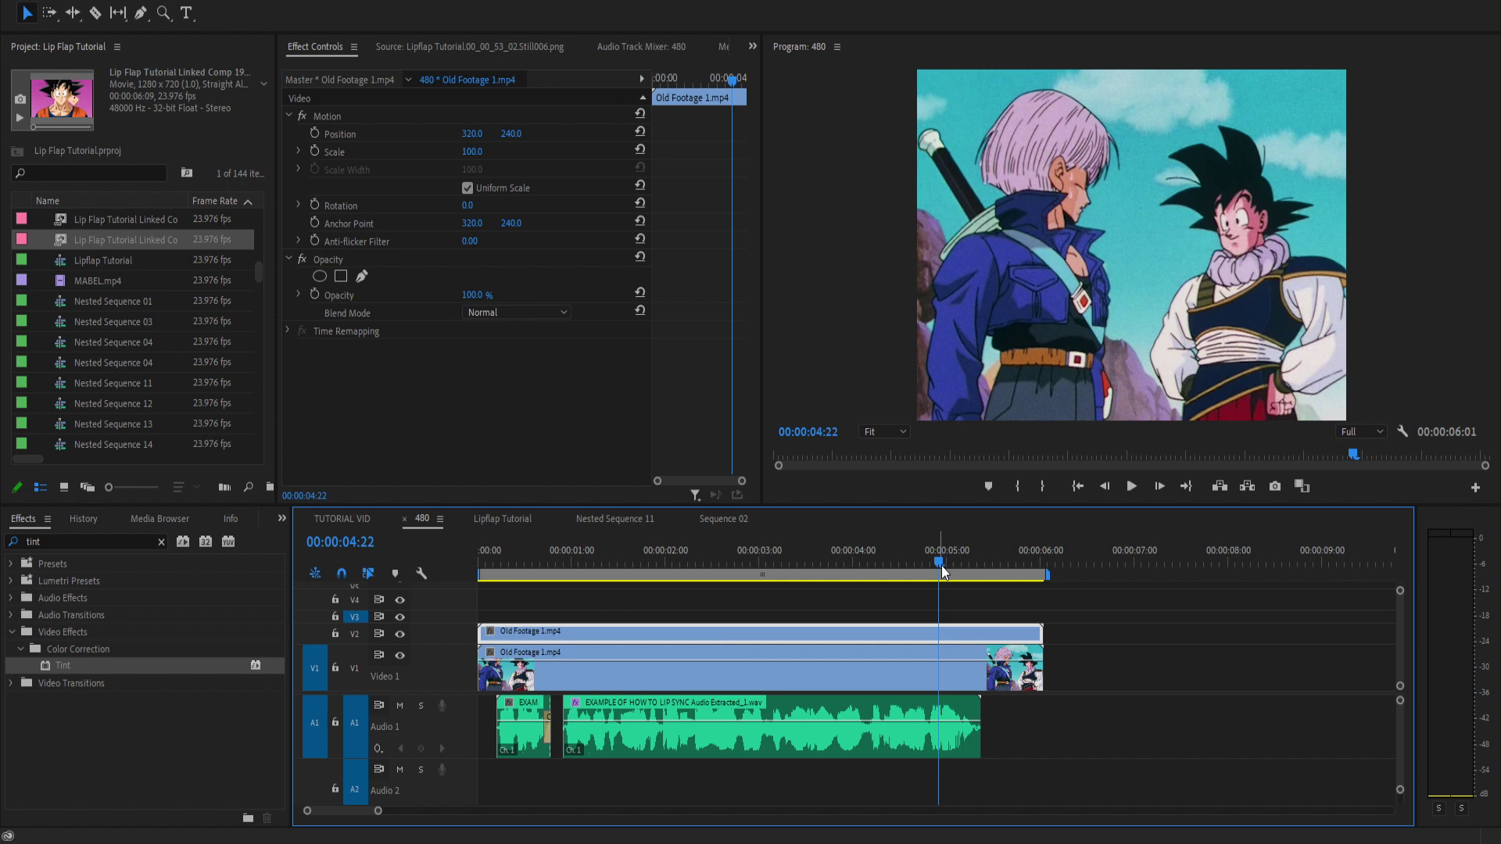
Delete the held-frame clip on V2 to view the original footage at 00:00:00:18, and undo the deletion.
click(549, 568)
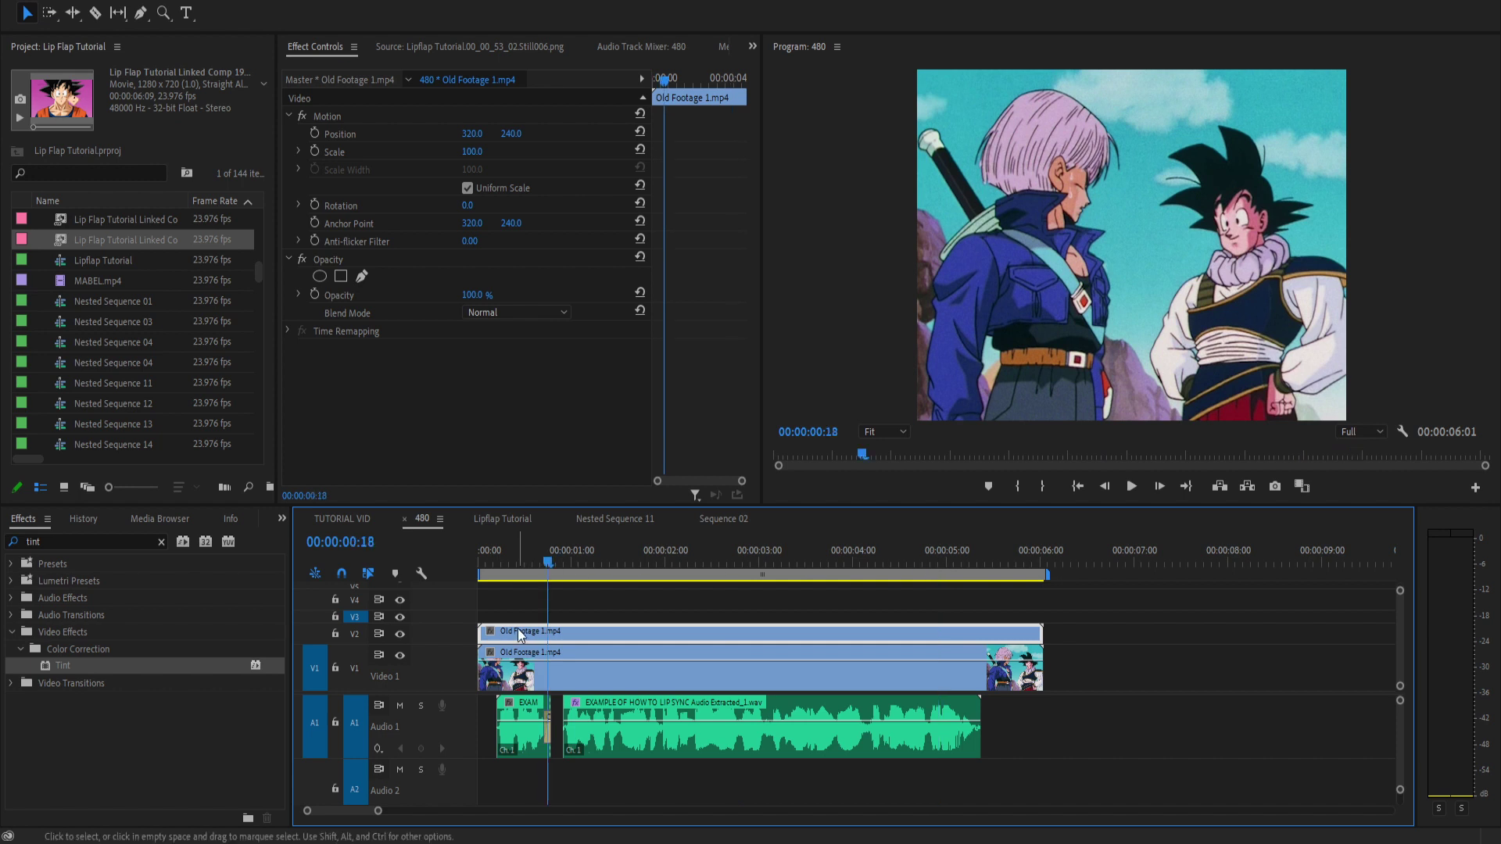
key(Delete)
scroll(527, 654, up, 2)
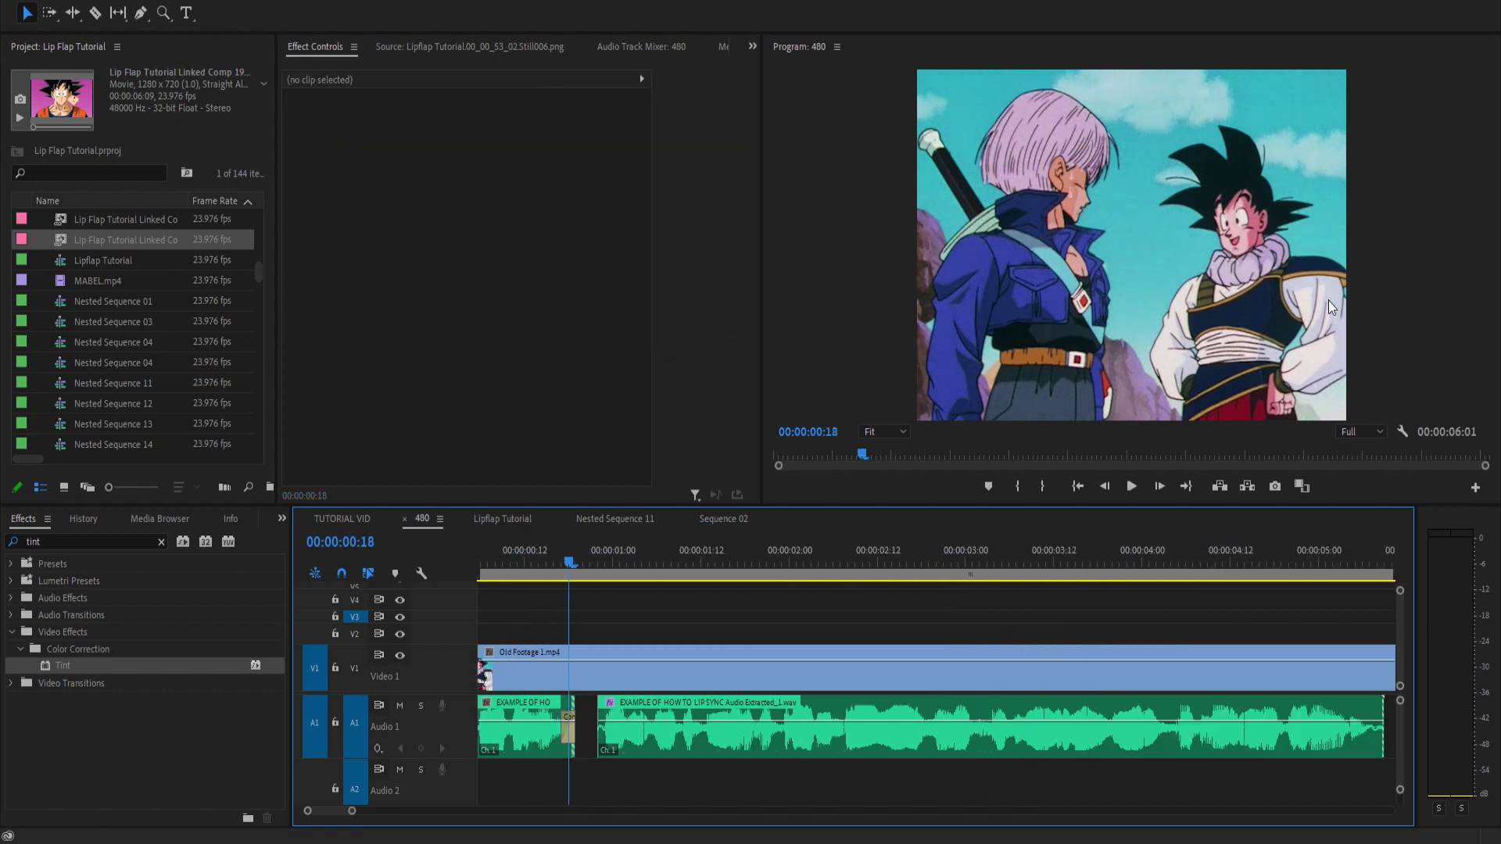
key(grave)
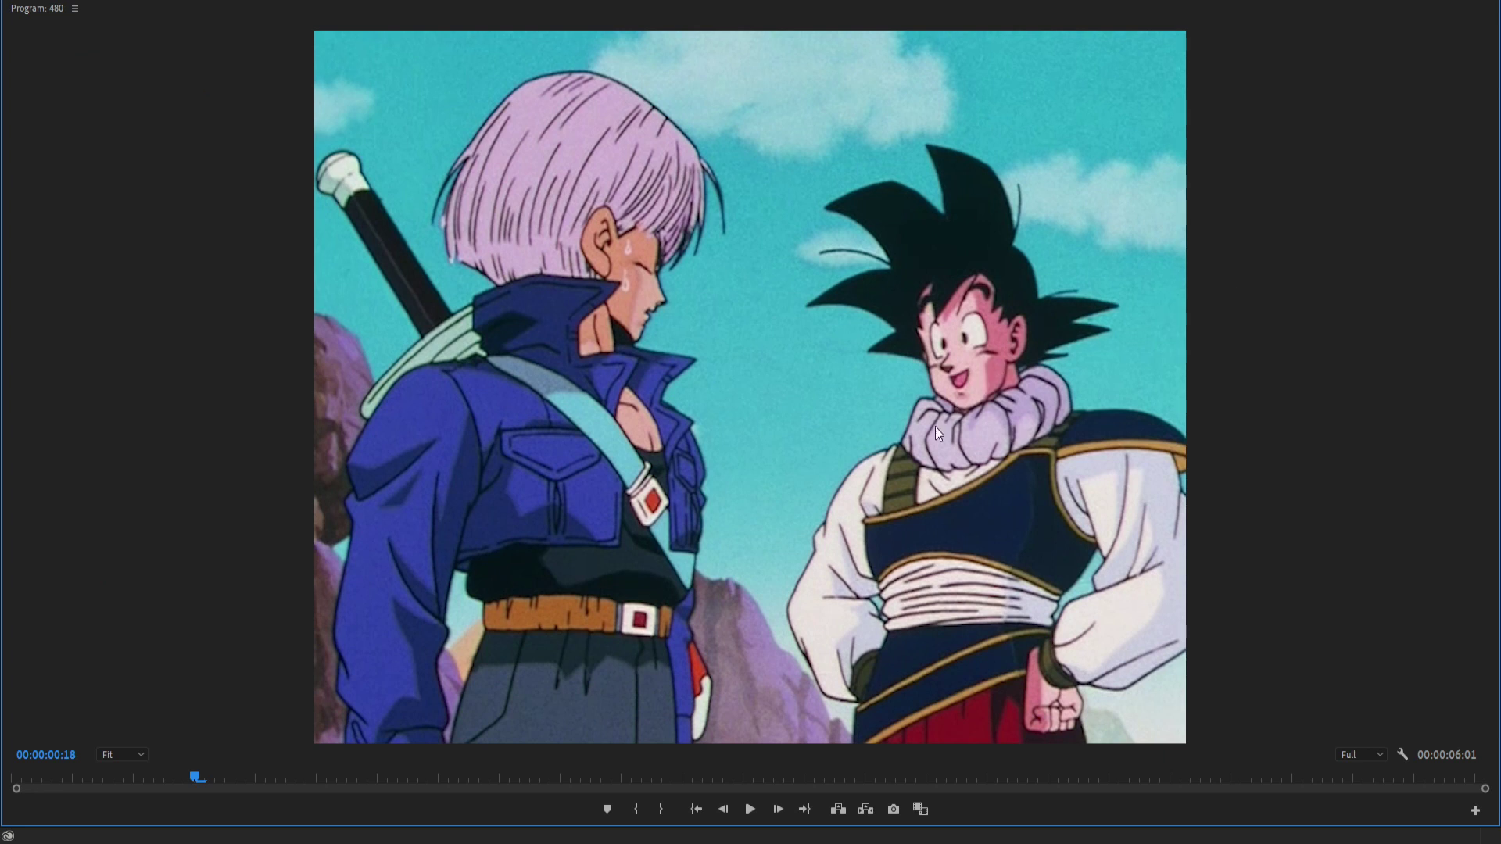
key(grave)
key(ctrl+z)
Place a duplicate of Old Footage 1.mp4 further along V1, past the original clip, and scrub it frame by frame for mouth shapes.
scroll(574, 672, down, 2)
drag(608, 677, 1199, 677)
scroll(1192, 625, down, 2)
scroll(1141, 582, up, 3)
click(659, 562)
drag(664, 568, 680, 567)
scroll(663, 622, up, 2)
scroll(747, 611, up, 1)
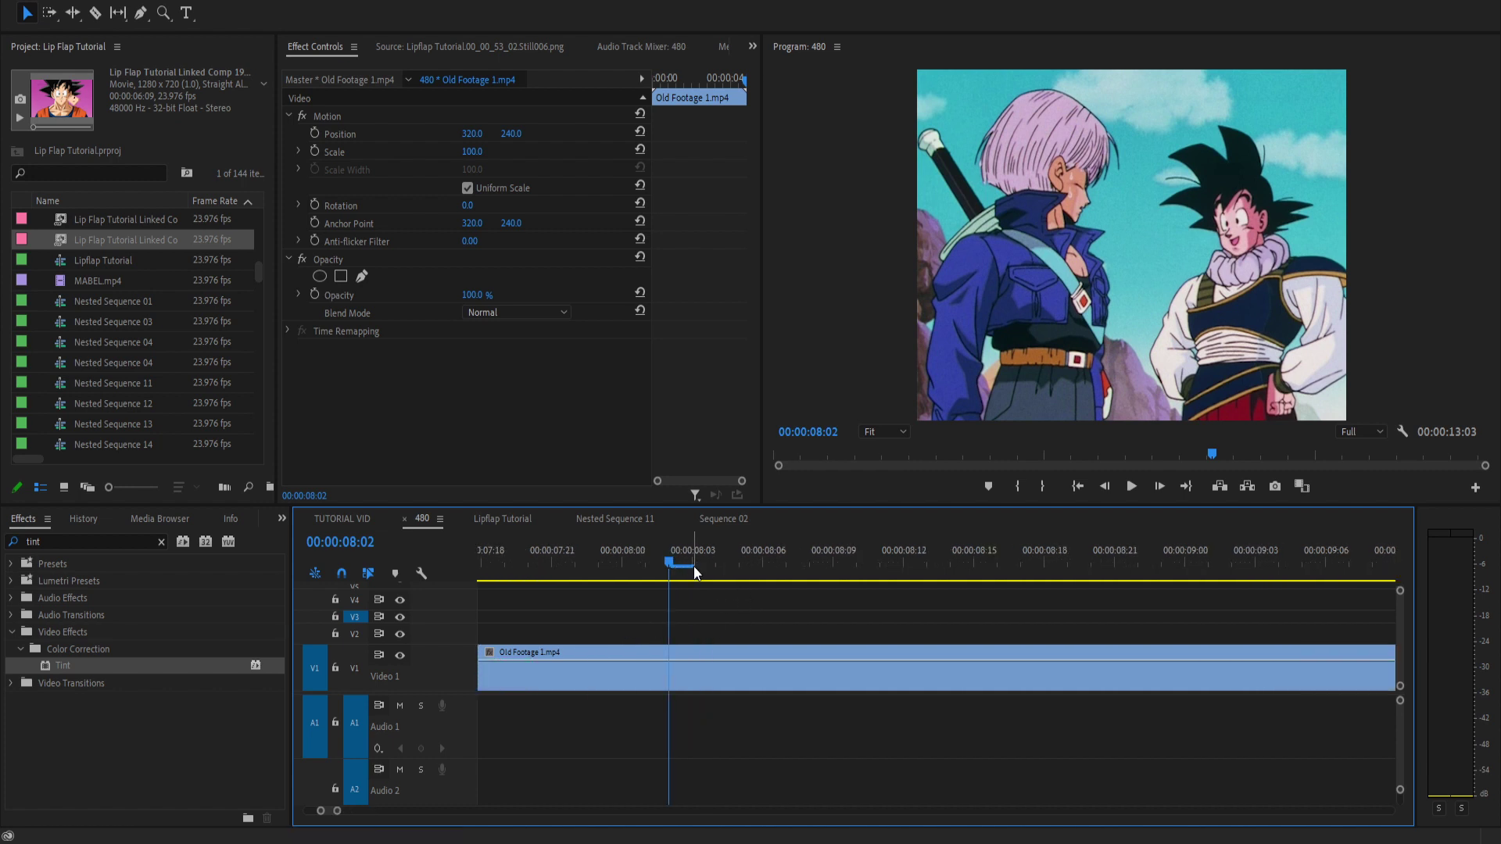
drag(671, 564, 715, 566)
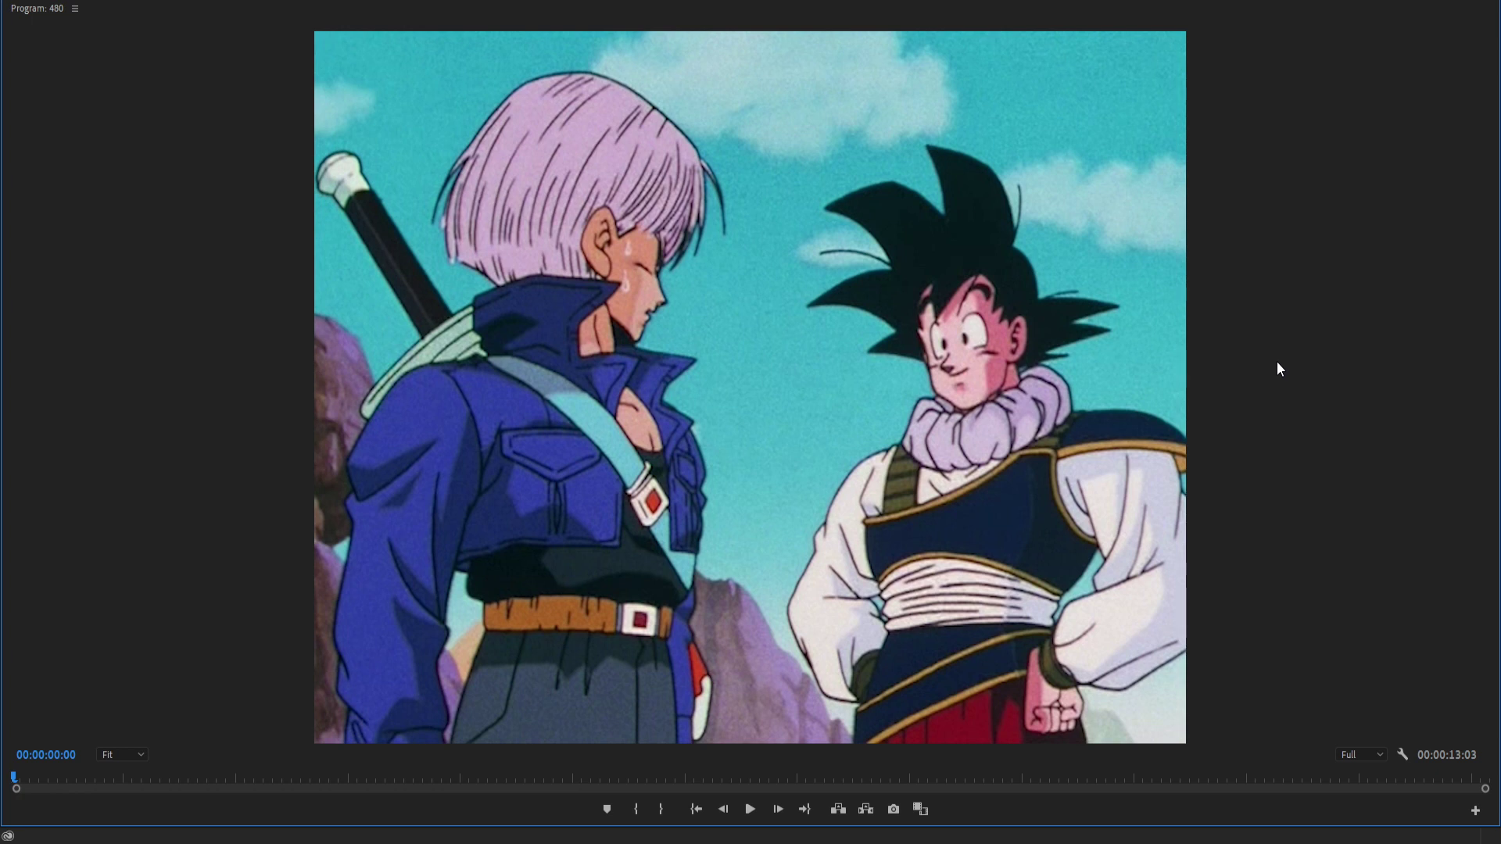
Play the assembled lip-flap edit from the sequence's start in a maximized program monitor.
key(space)
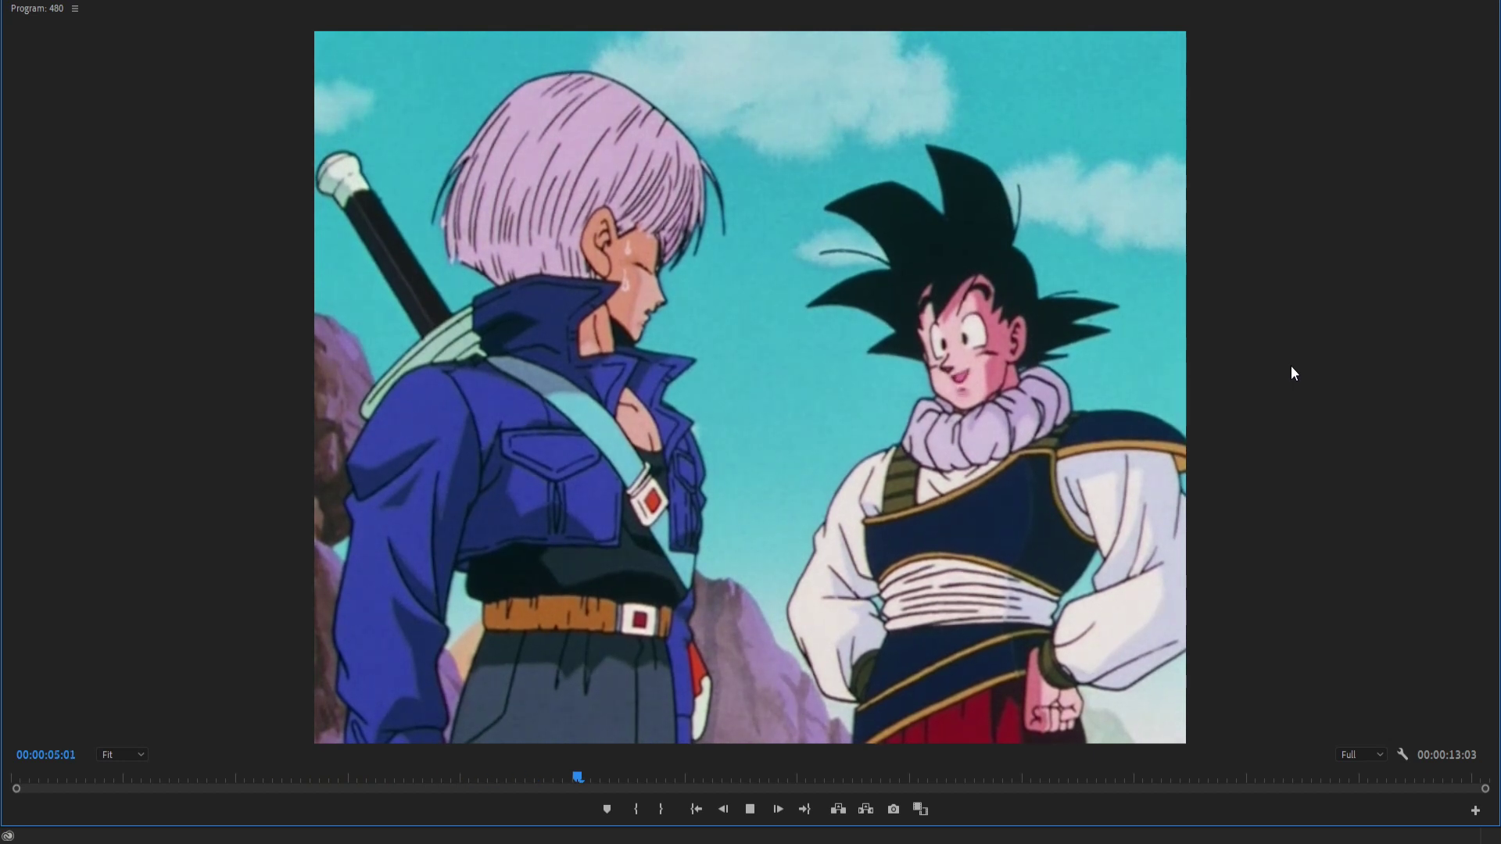
key(space)
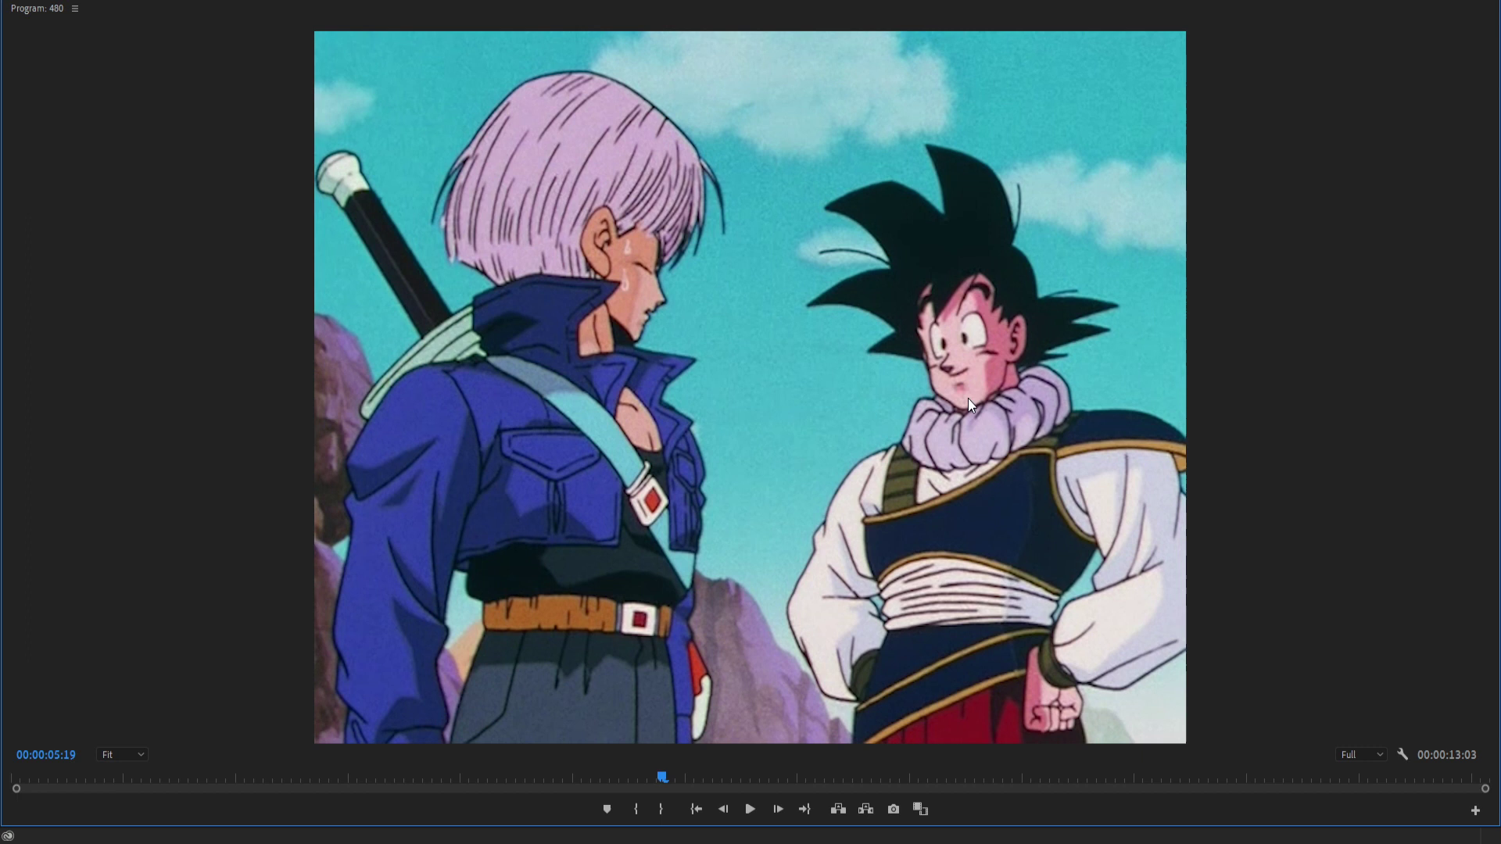
key(space)
Replay the lip-flap edit from the start at 400% zoom to examine the mouth area, and return the monitor zoom to Fit.
key(space)
key(grave)
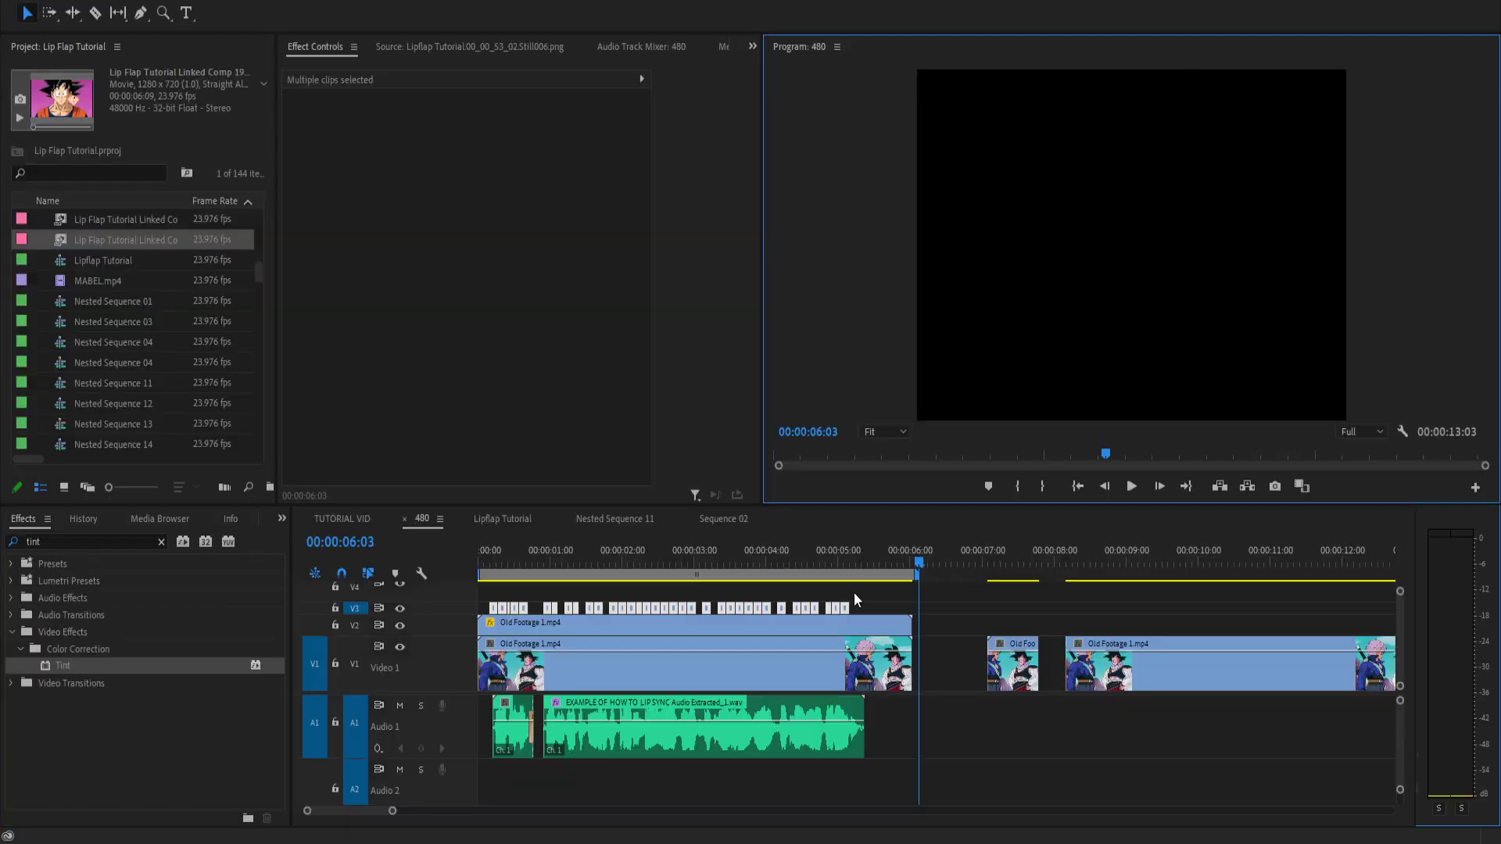
click(438, 555)
key(Home)
key(space)
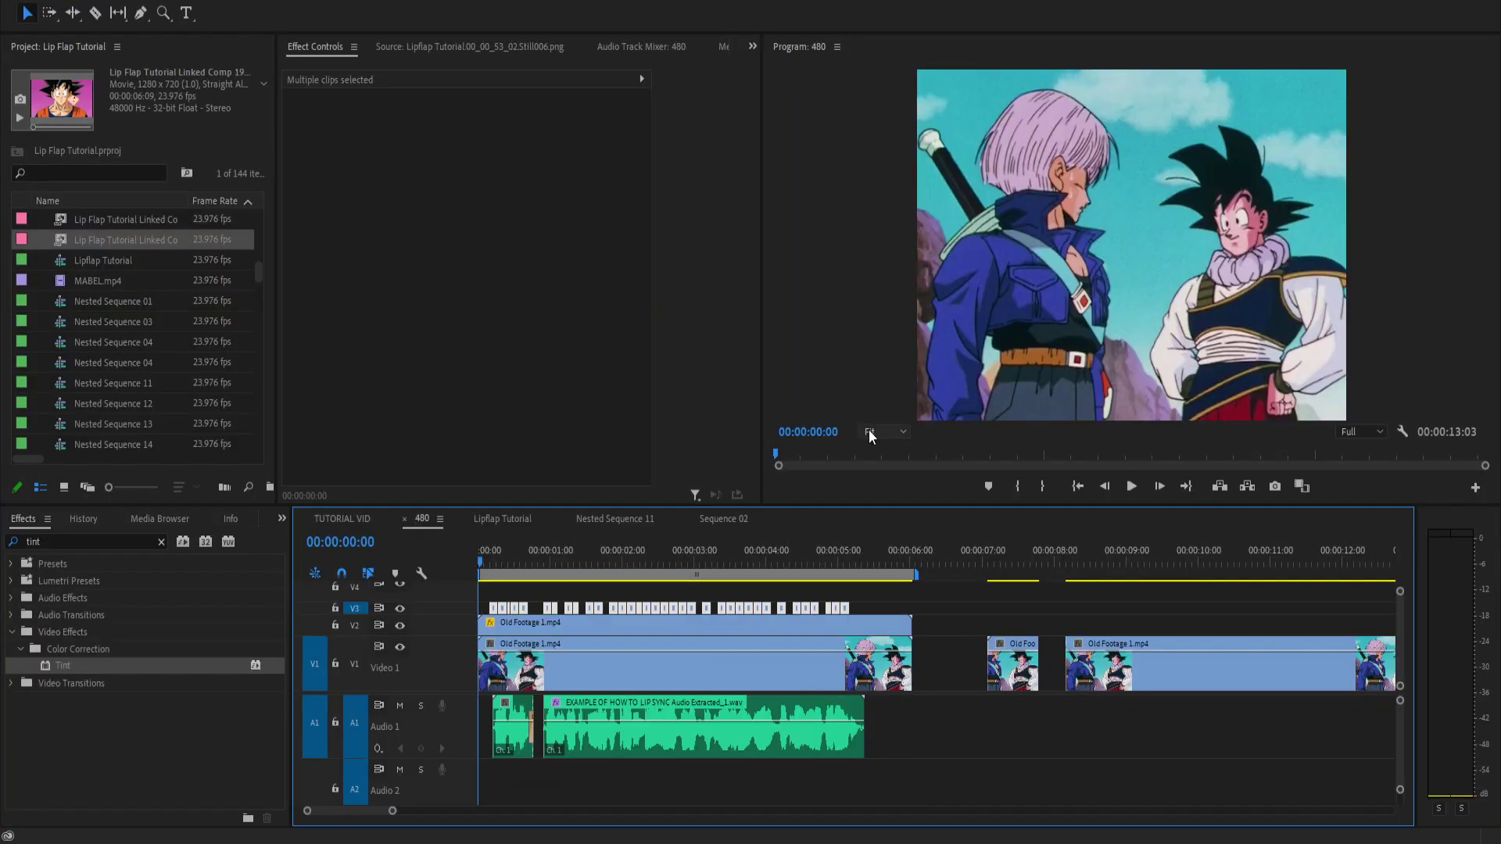
key(grave)
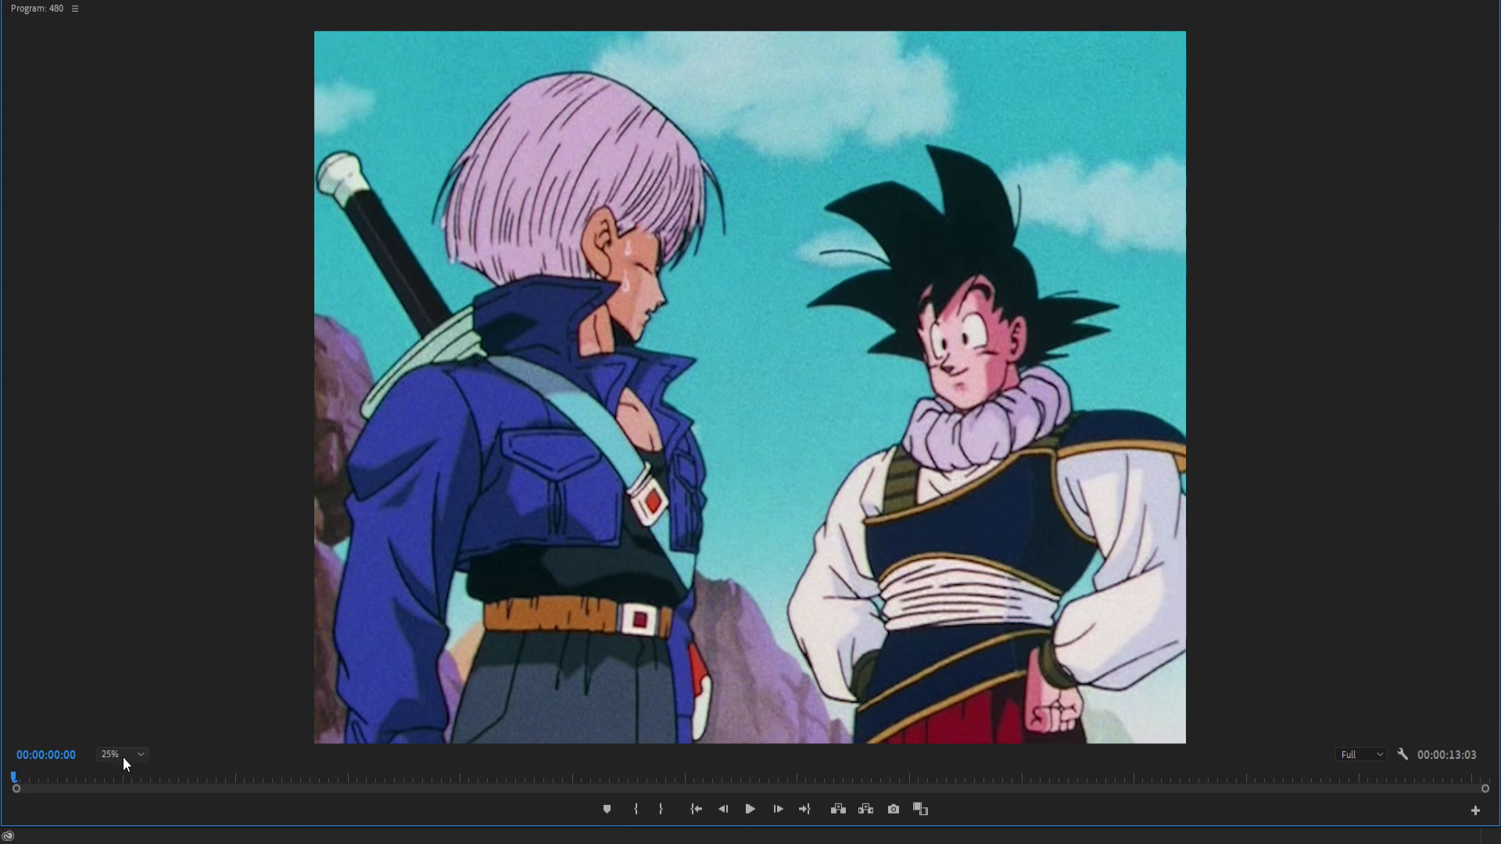
scroll(122, 756, down, 5)
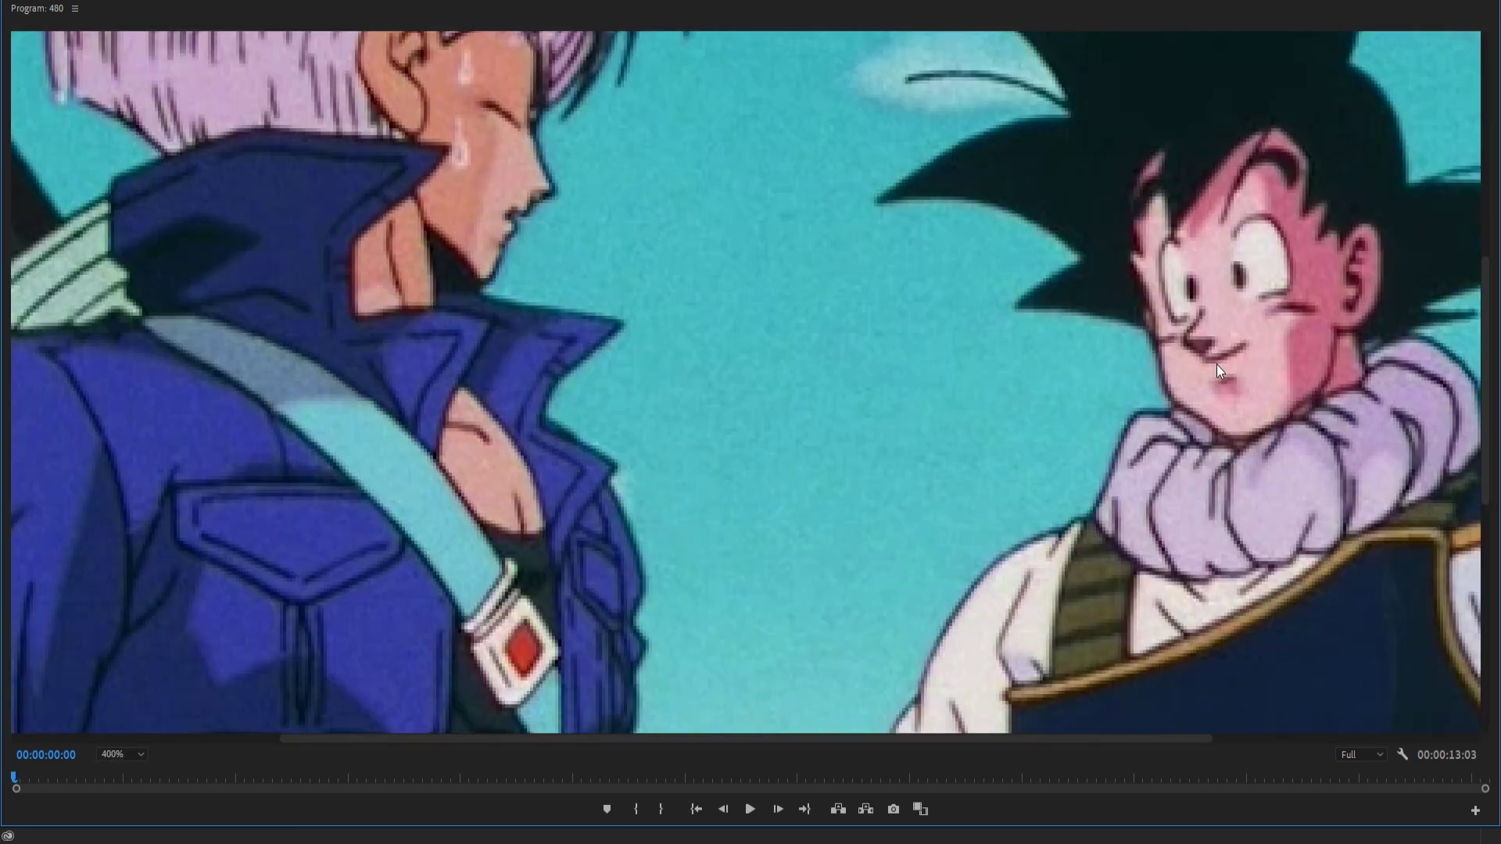
key(space)
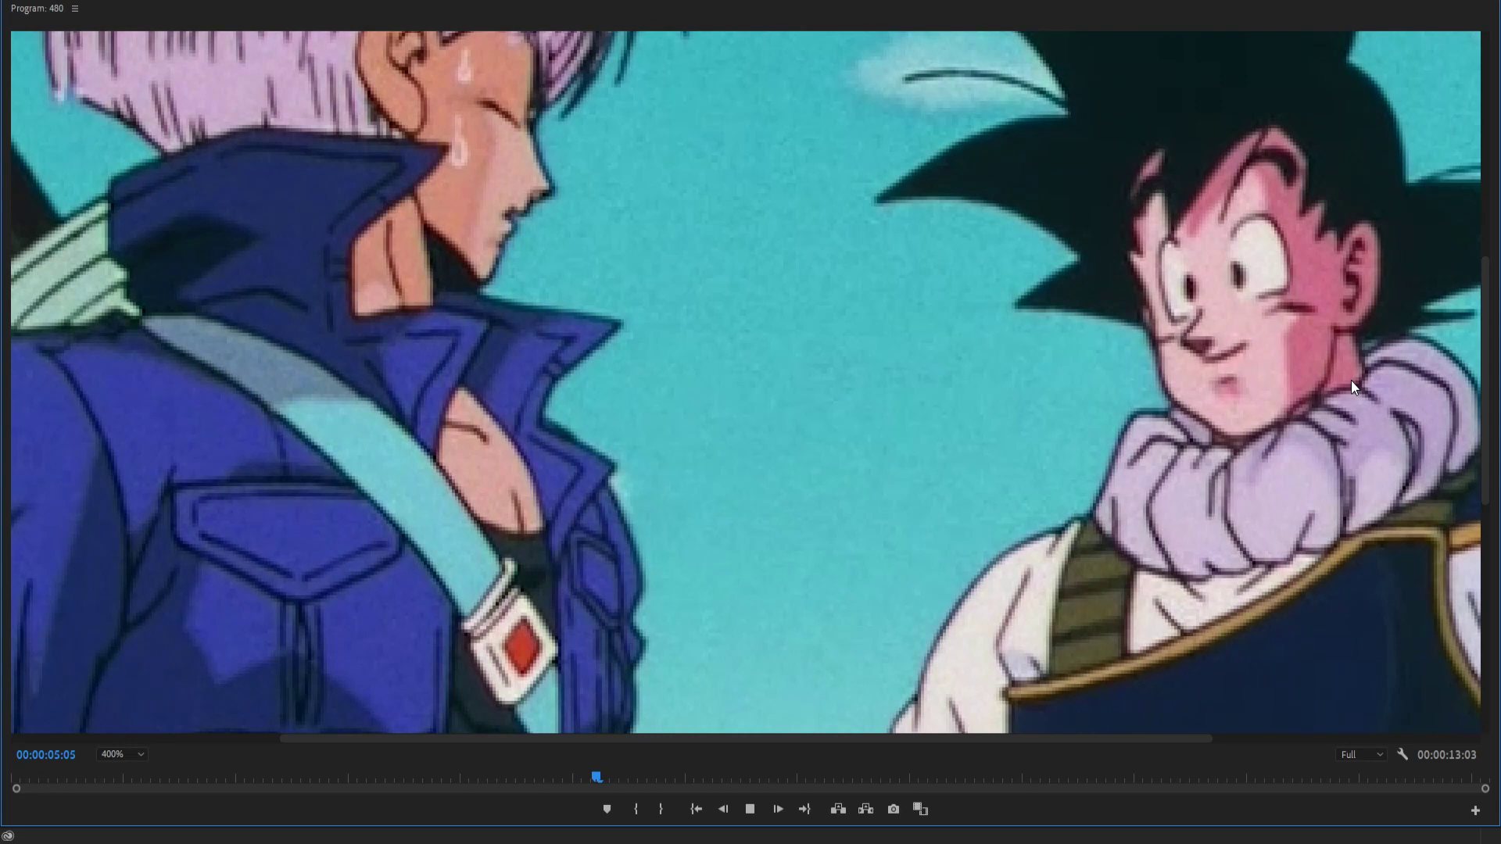
key(space)
key(grave)
drag(599, 557, 479, 555)
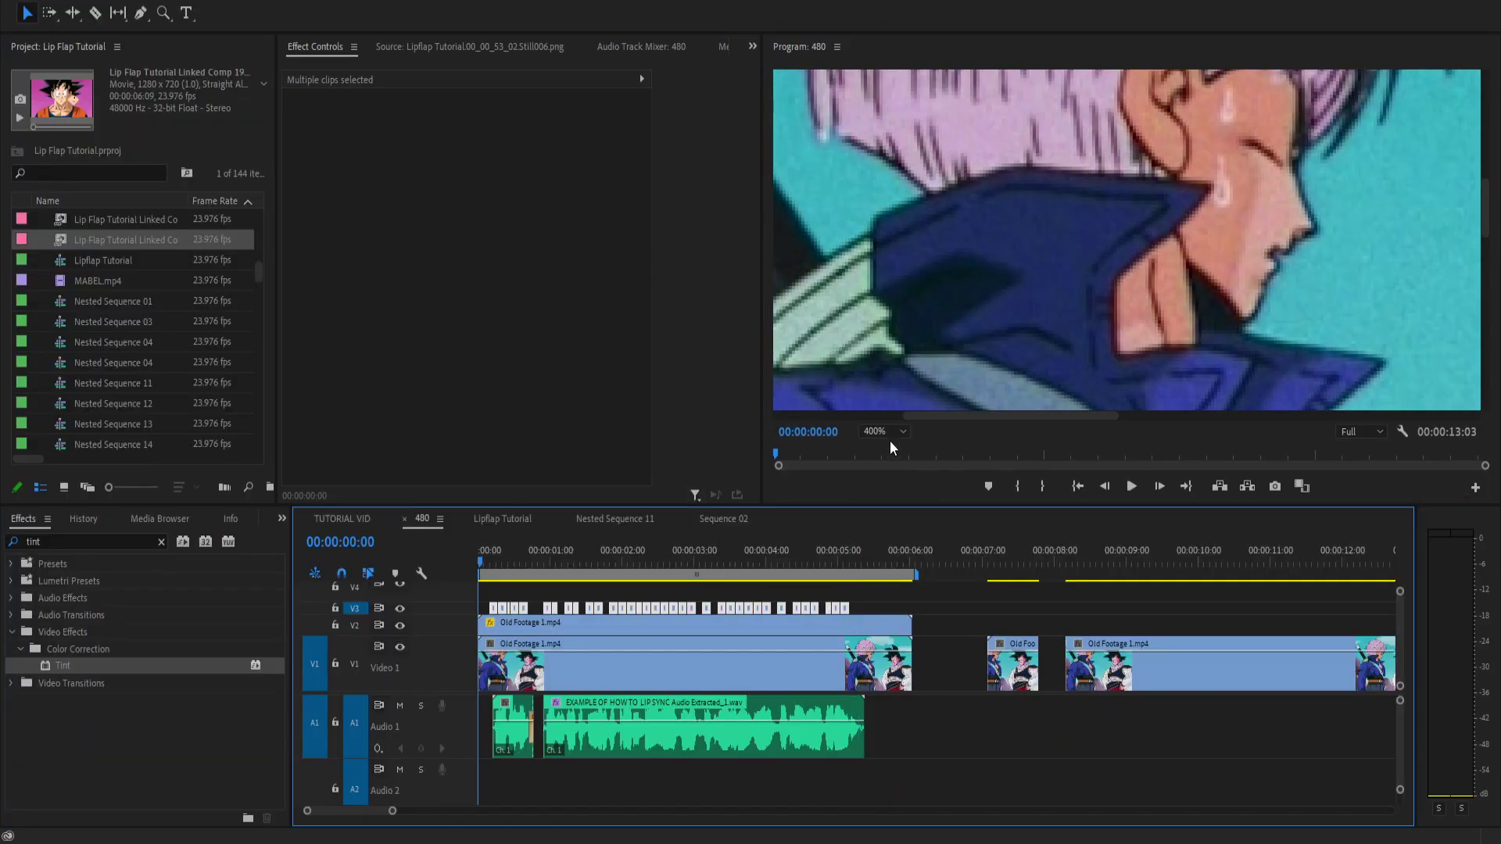
click(884, 431)
click(875, 447)
Find the Warp Stabilizer effect and apply it to the first Old Footage 1.mp4 clip on V1.
click(552, 677)
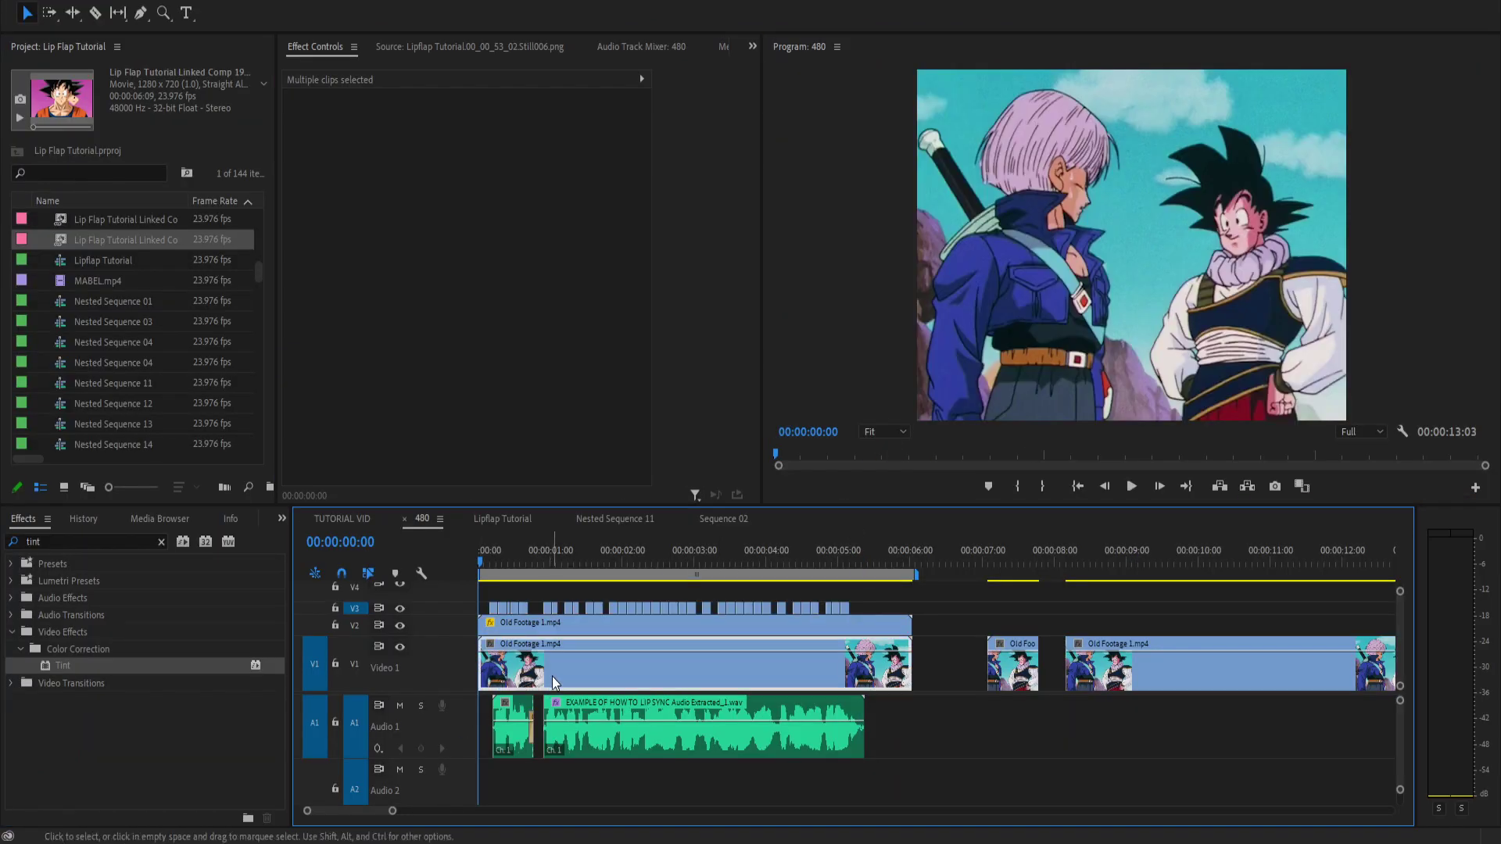
double_click(92, 542)
text(war)
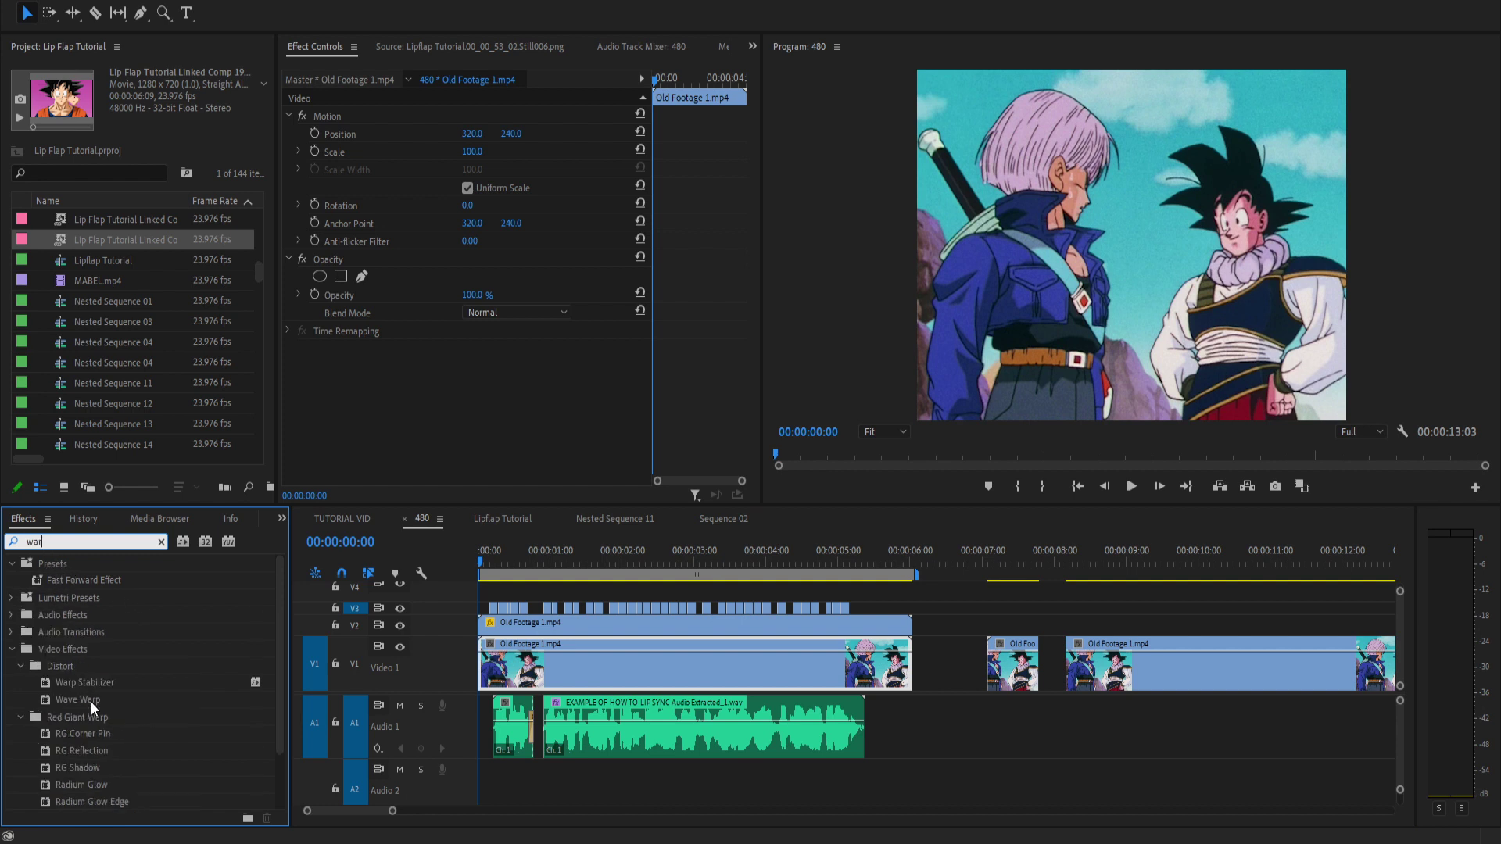
drag(88, 674, 547, 677)
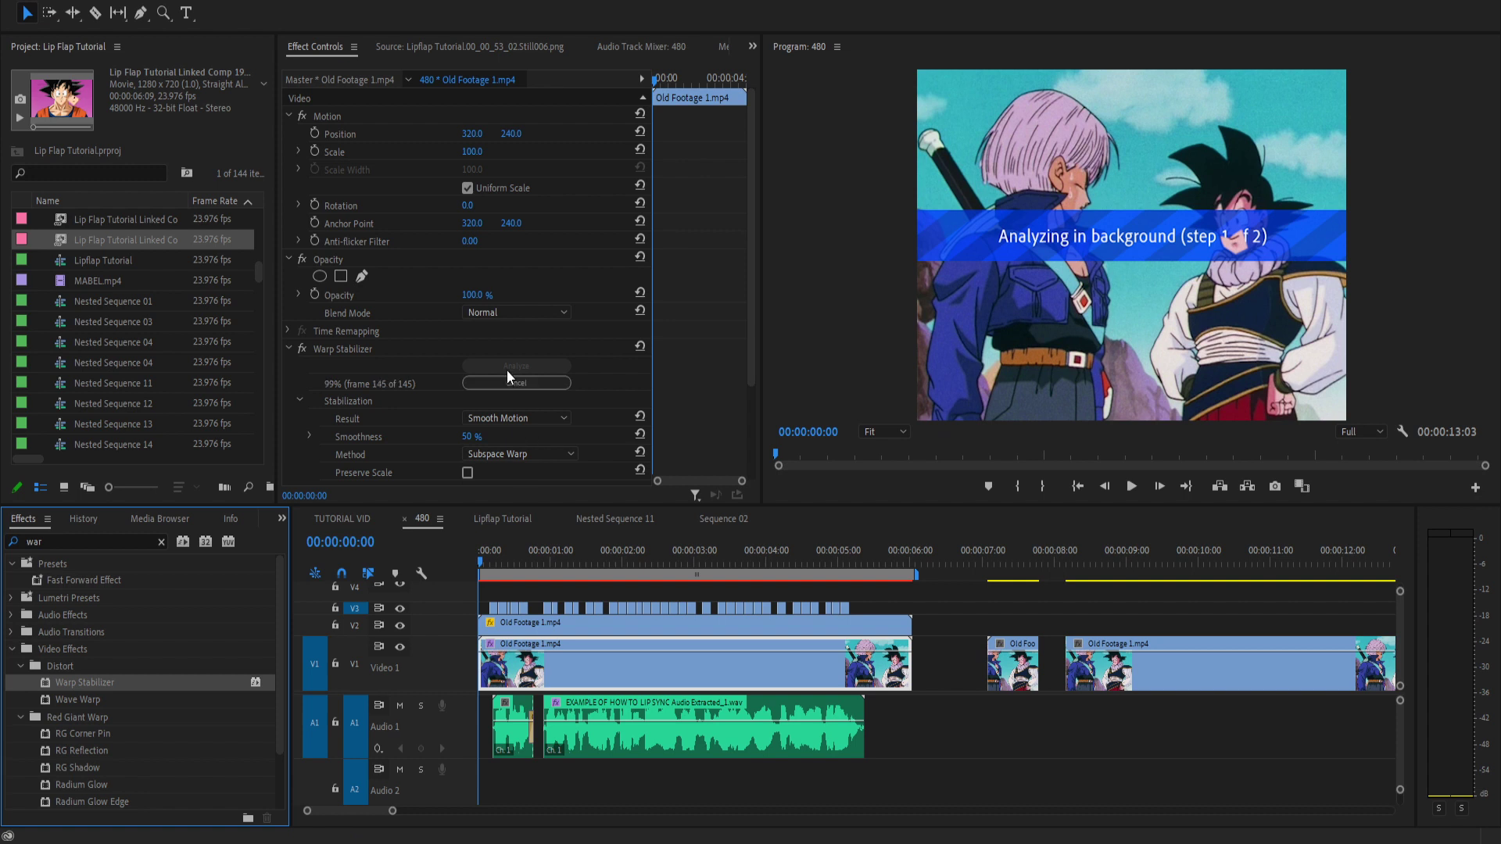
Set the Warp Stabilizer's result to No Motion, method to Position and framing to Stabilize, Synthesize Edges.
click(512, 419)
click(513, 458)
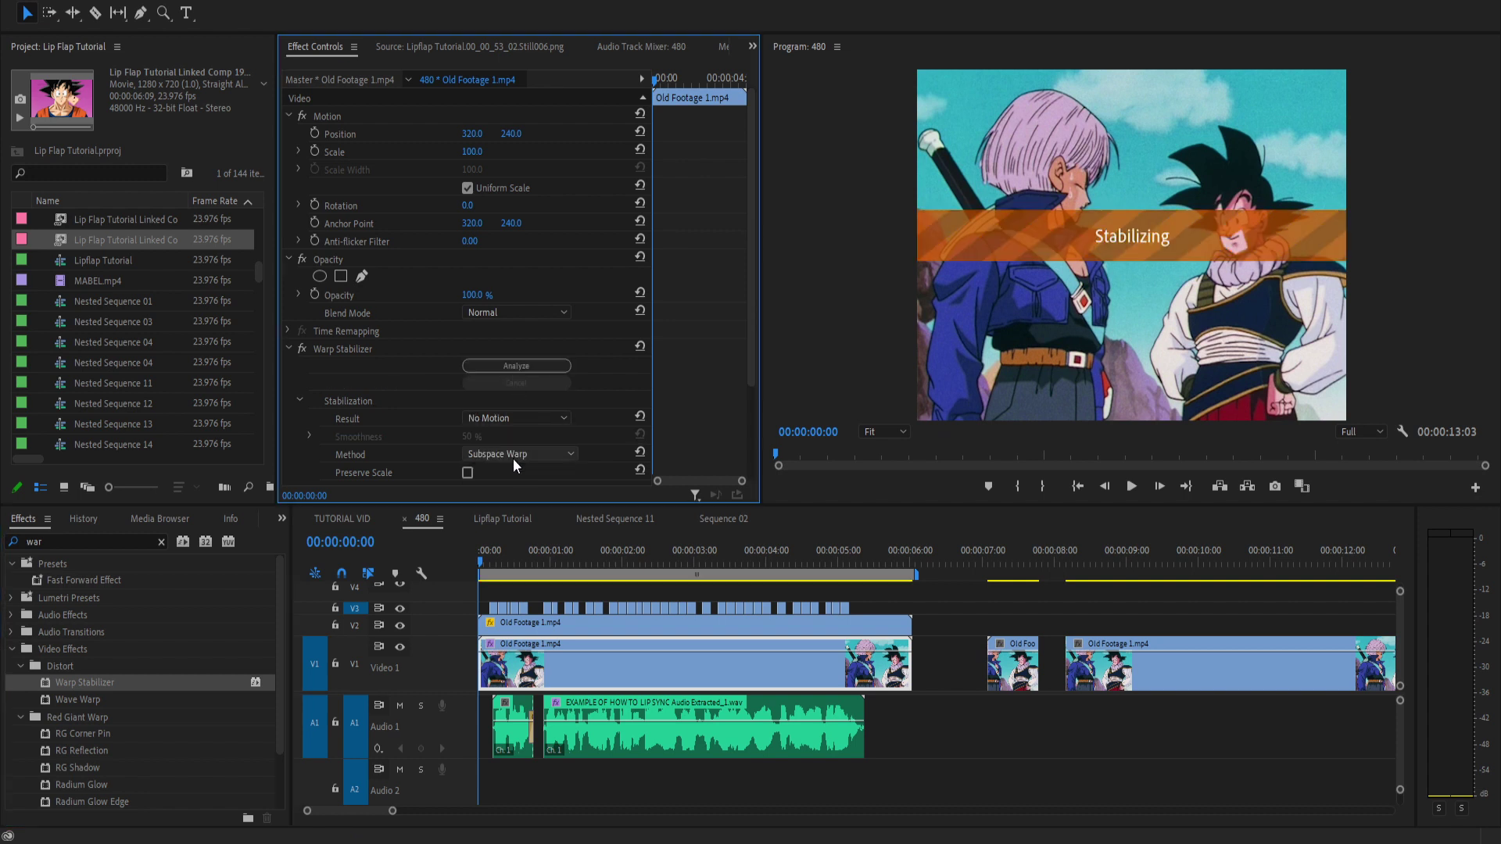
click(513, 458)
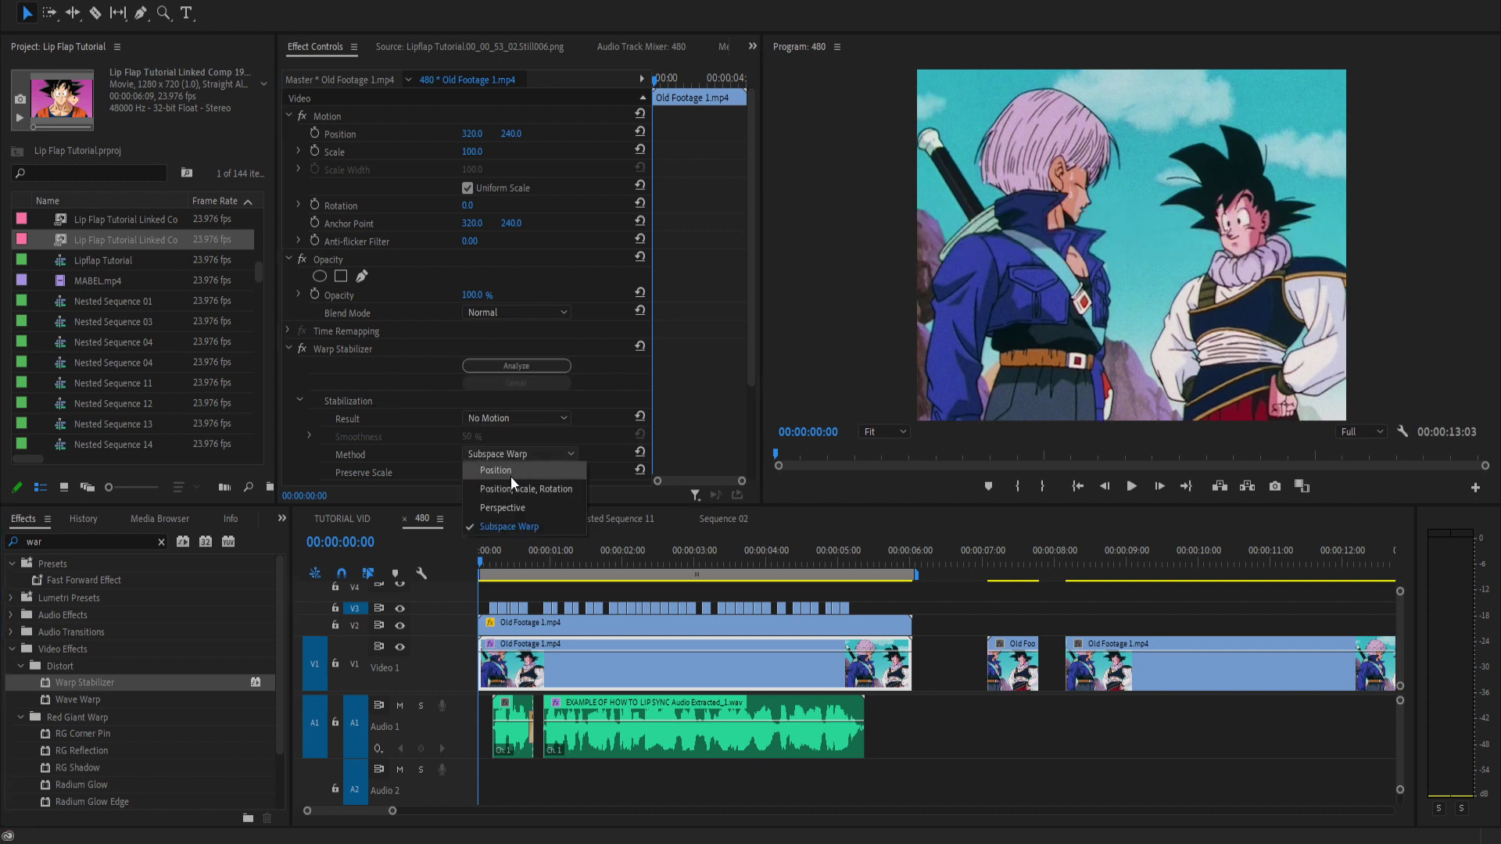
click(511, 475)
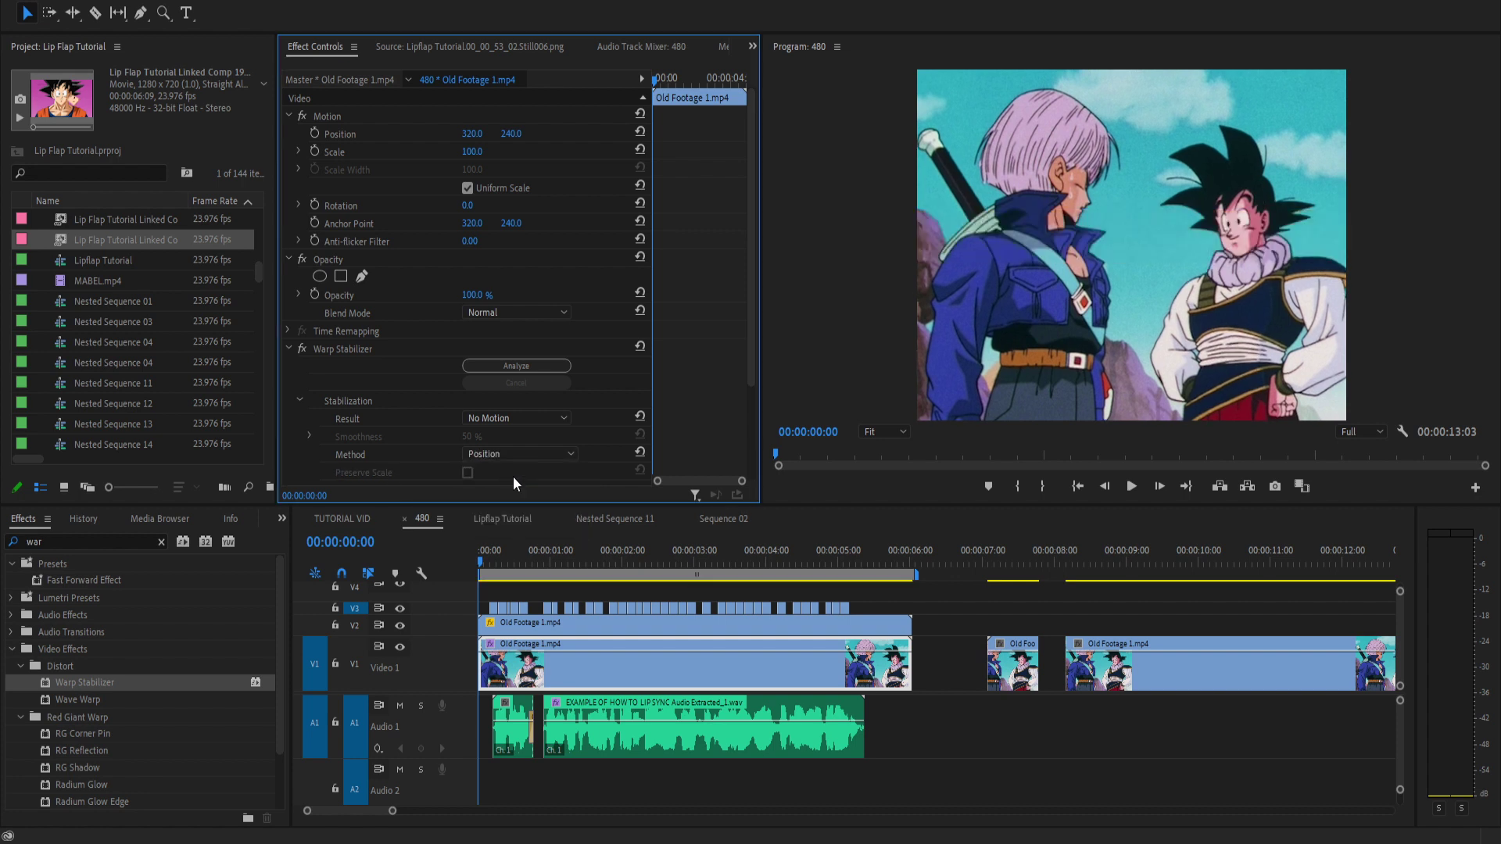
scroll(513, 476, down, 3)
click(523, 405)
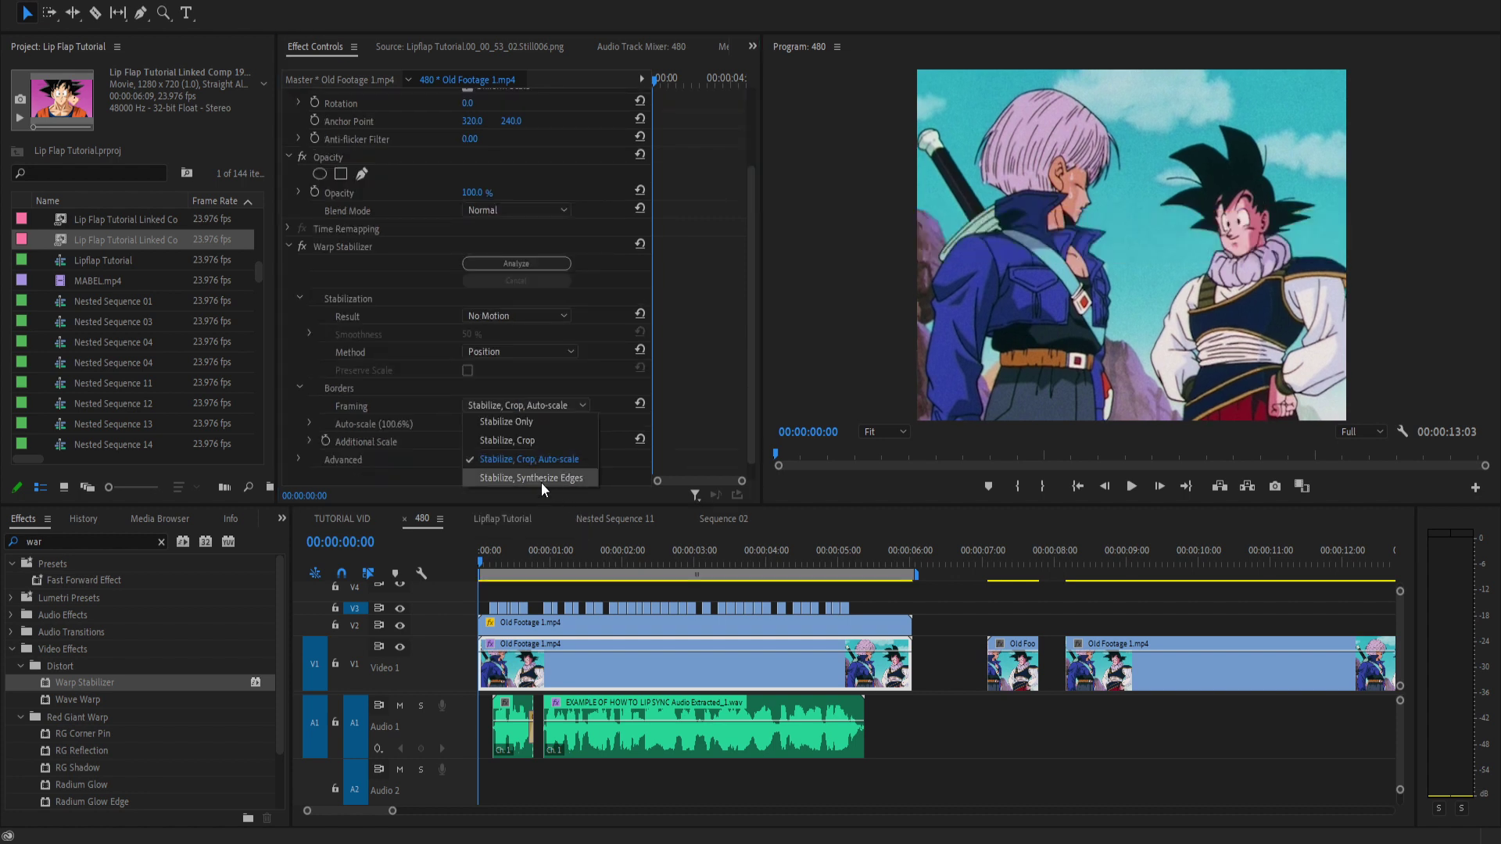
click(541, 482)
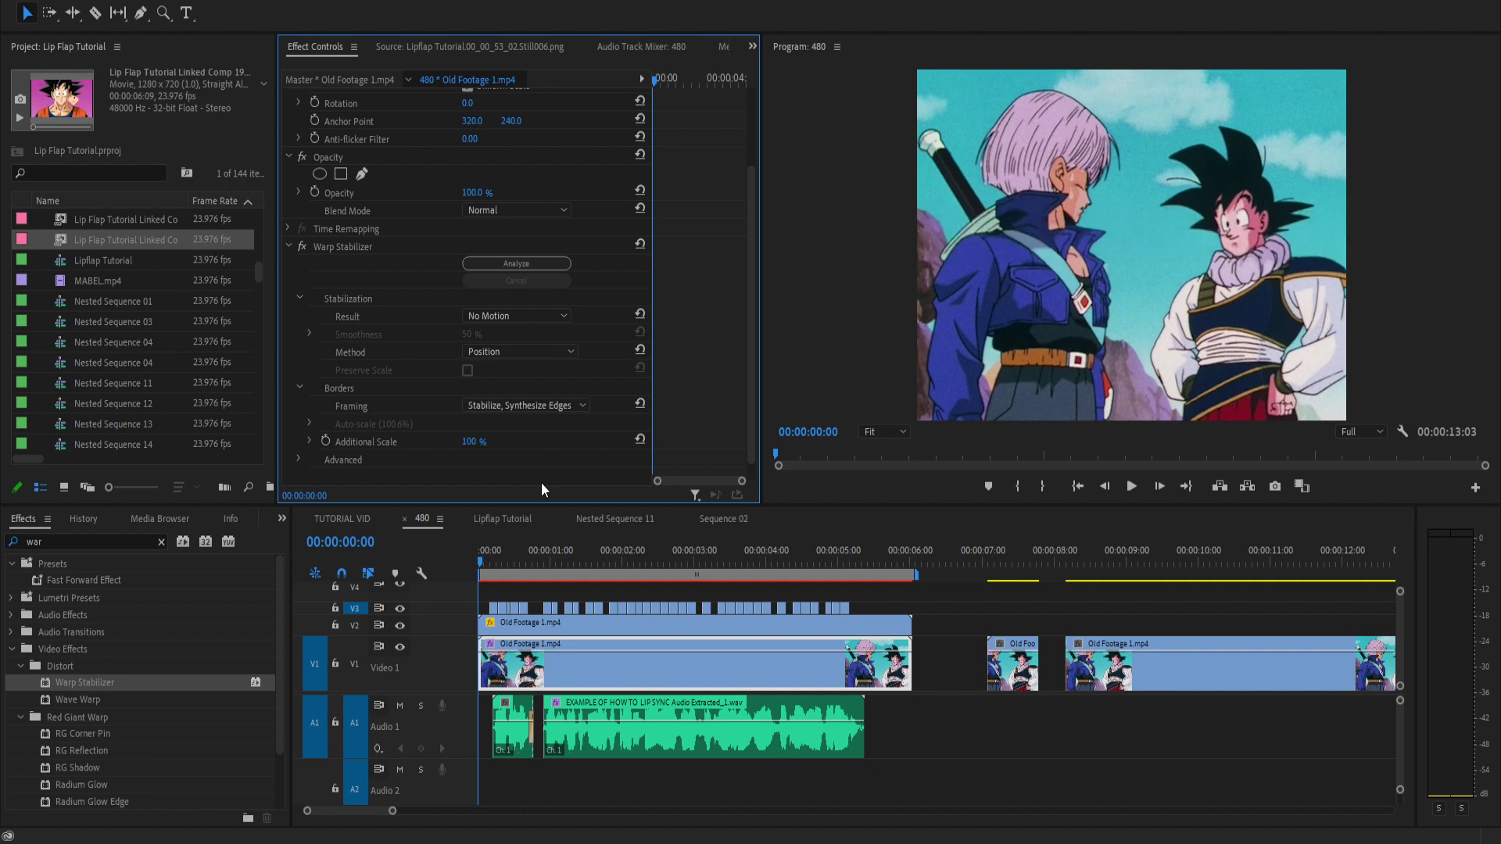
Render the sequence previews and play the stabilized lip-flap edit from the start in a maximized program monitor.
click(940, 577)
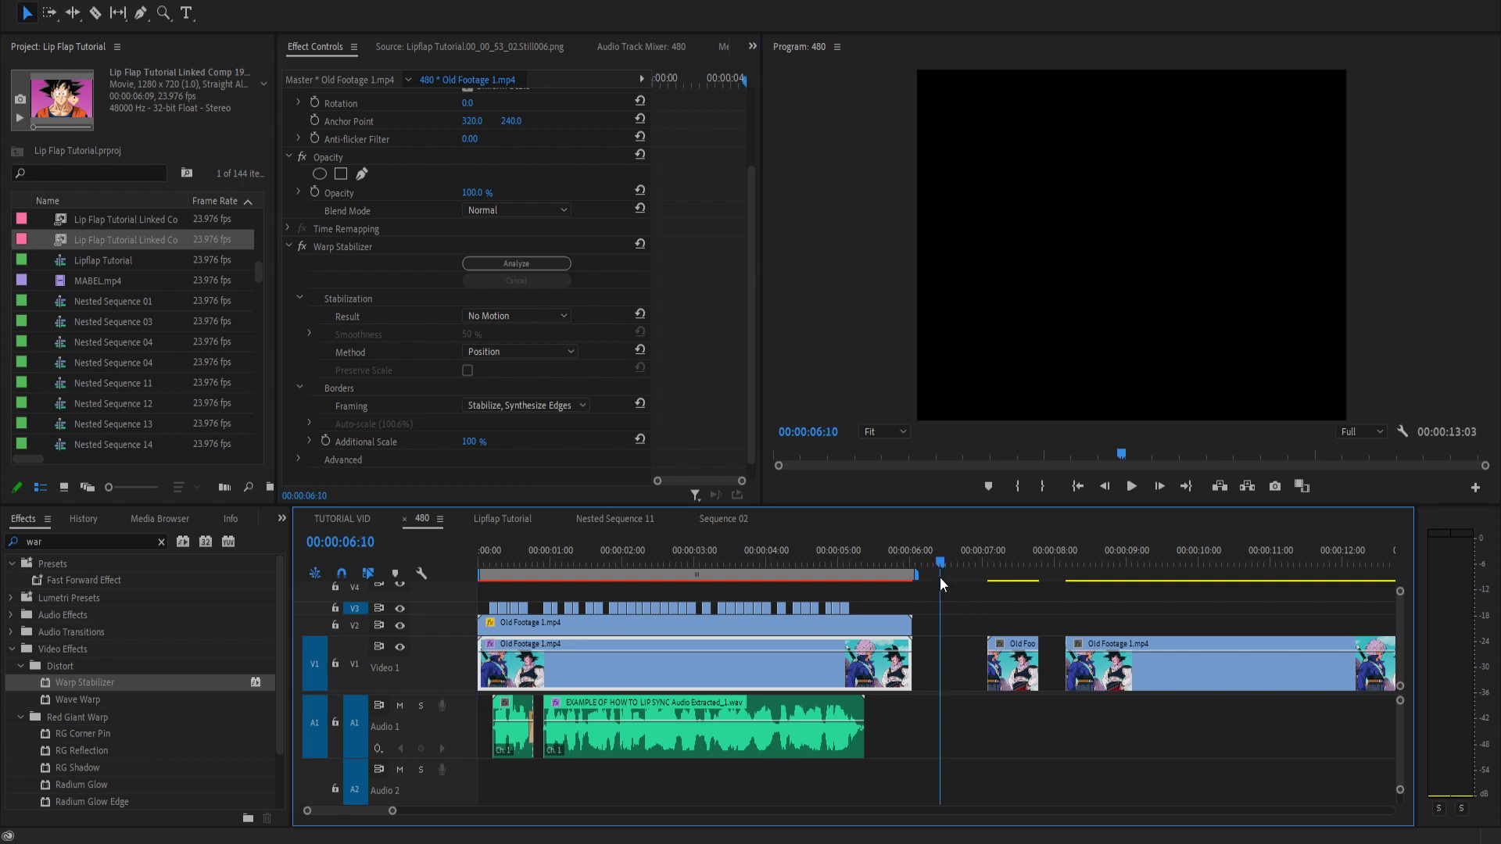
key(Return)
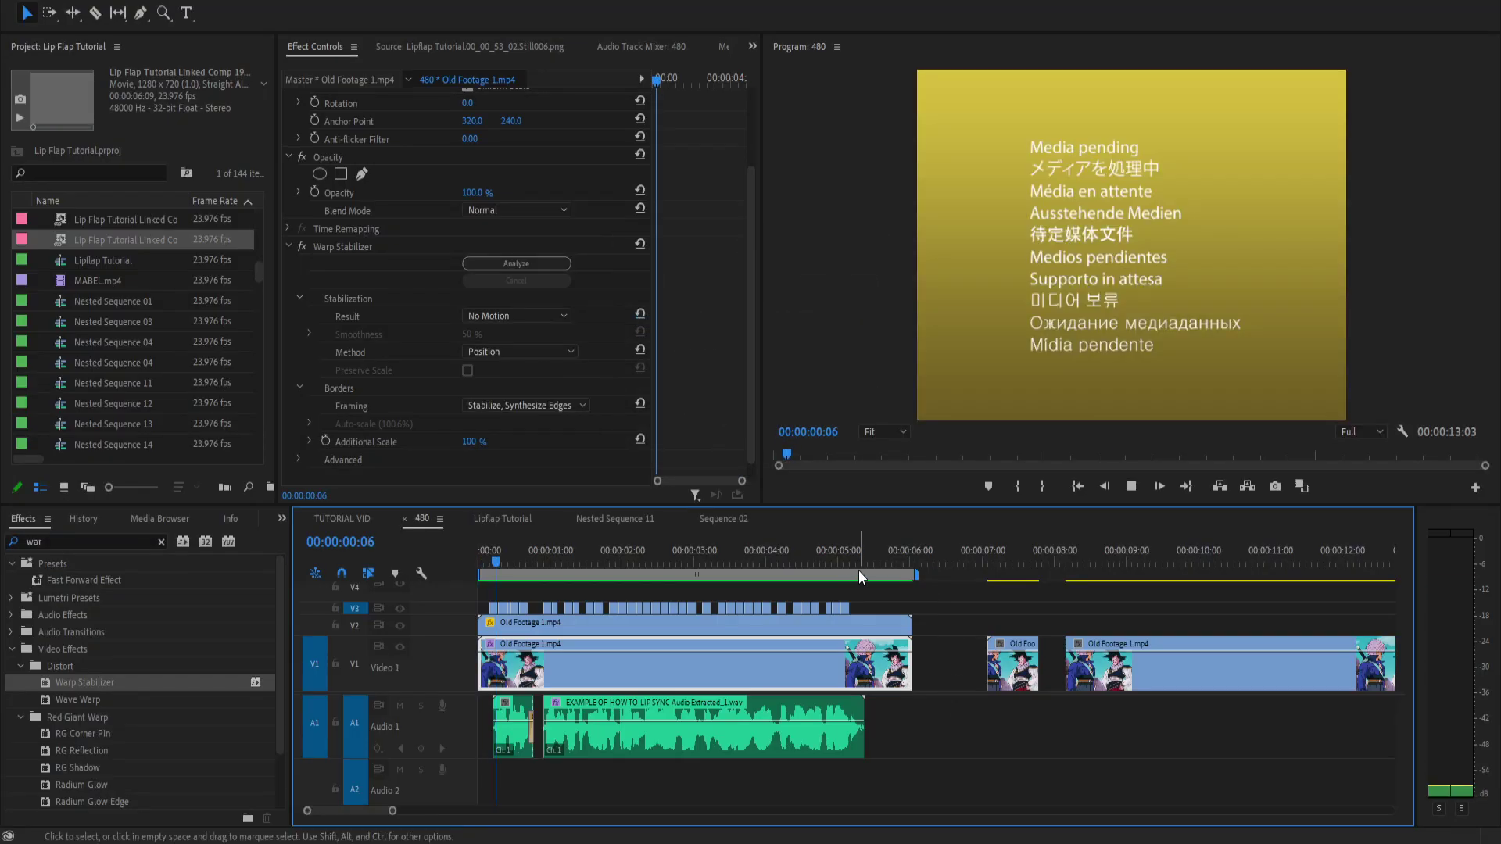
drag(557, 566, 480, 573)
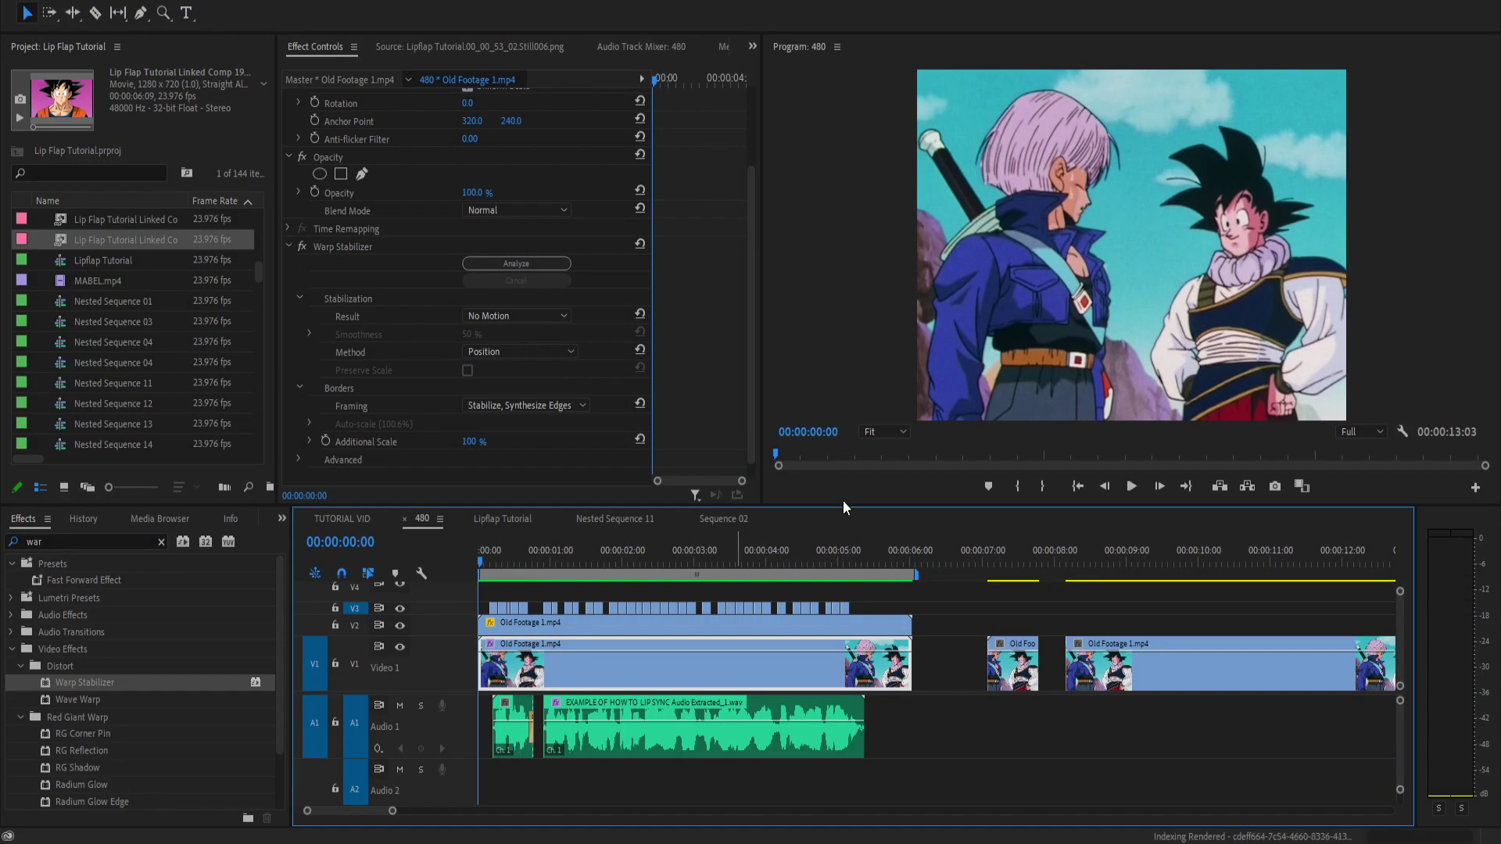
key(grave)
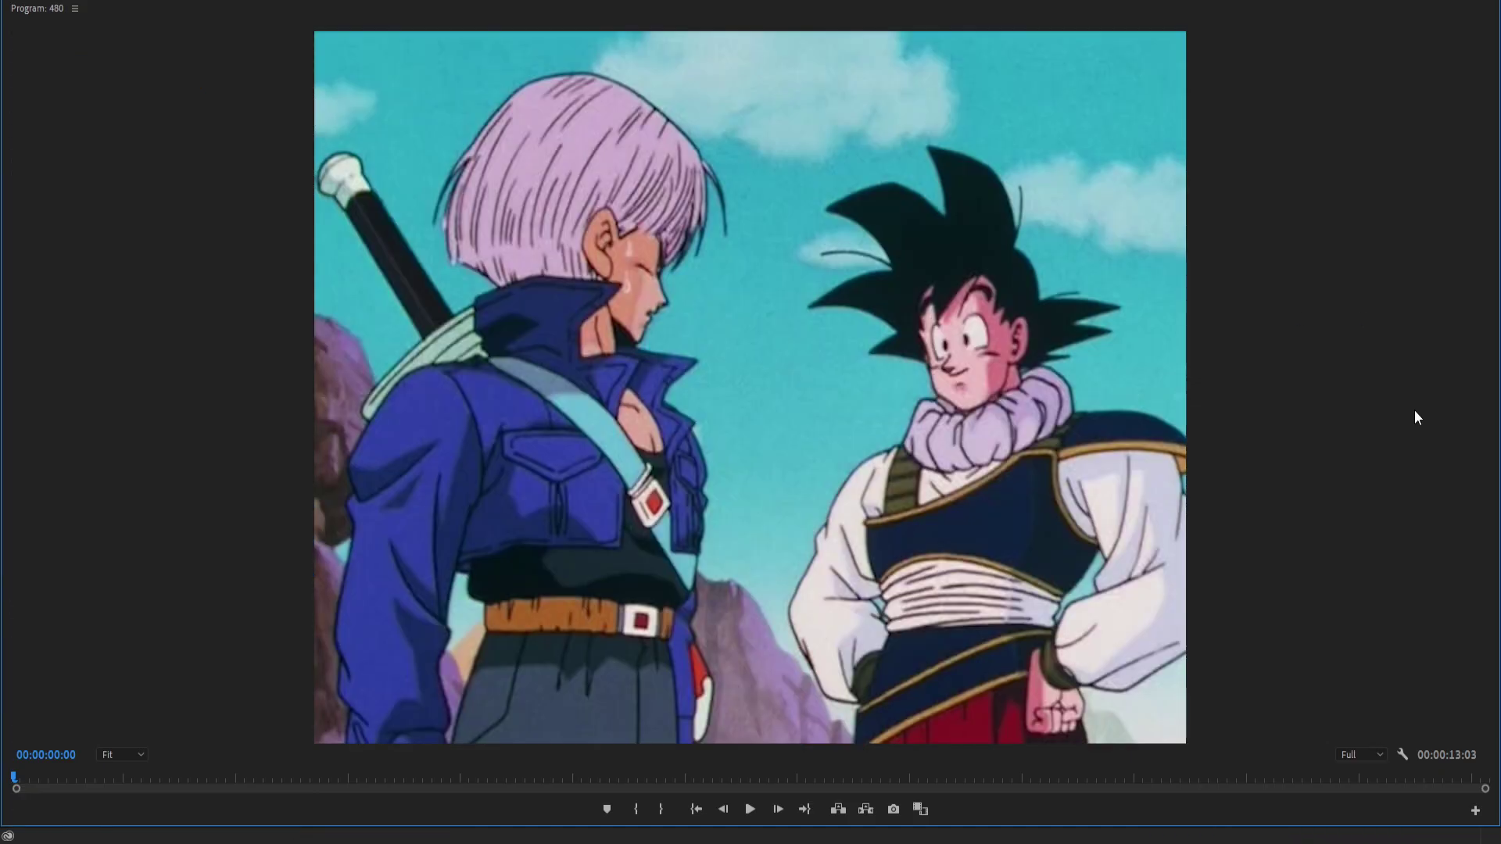
key(space)
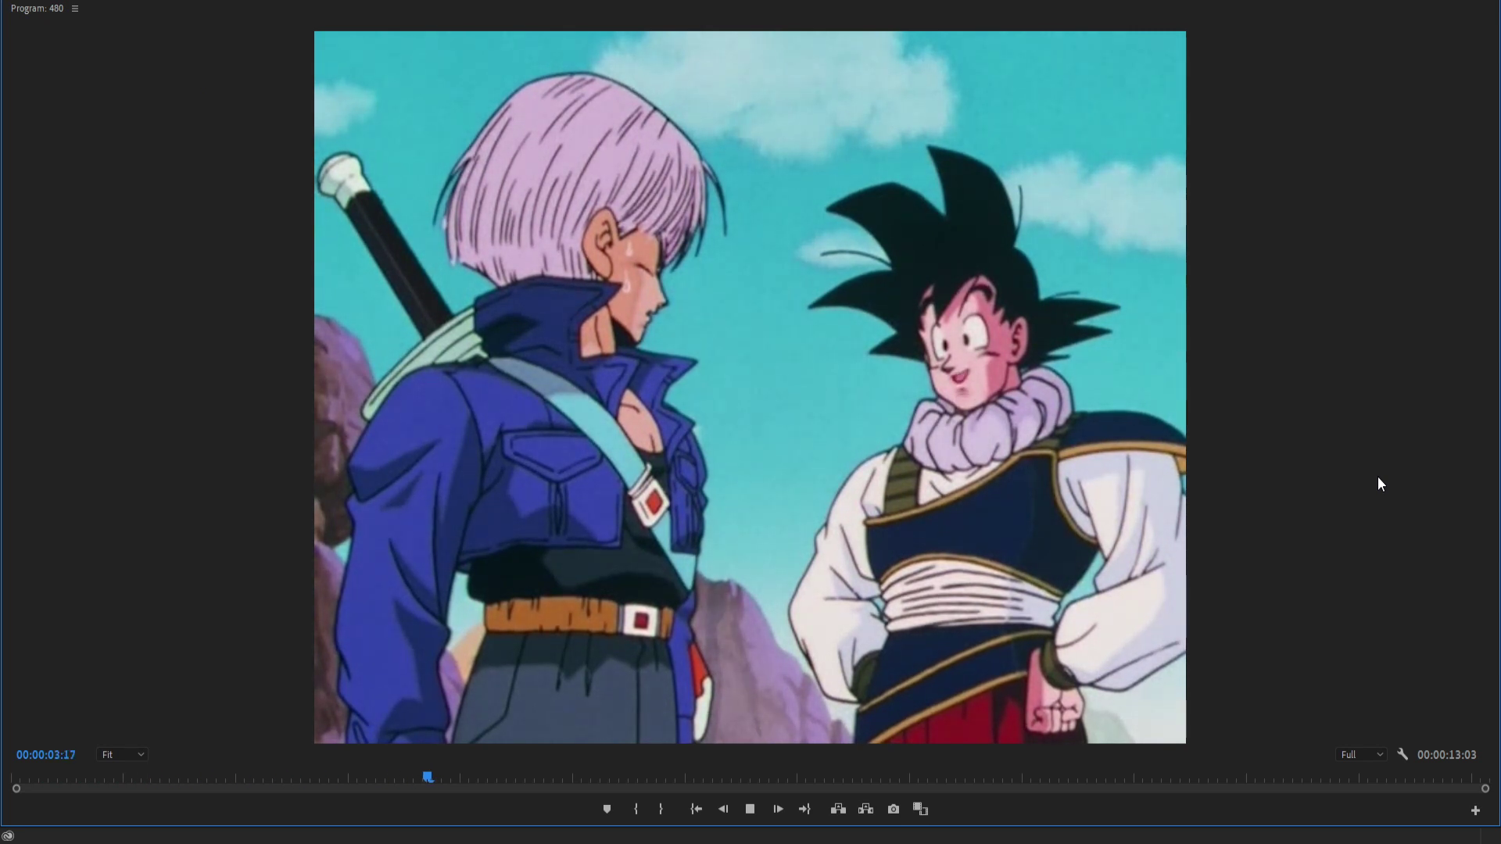
key(space)
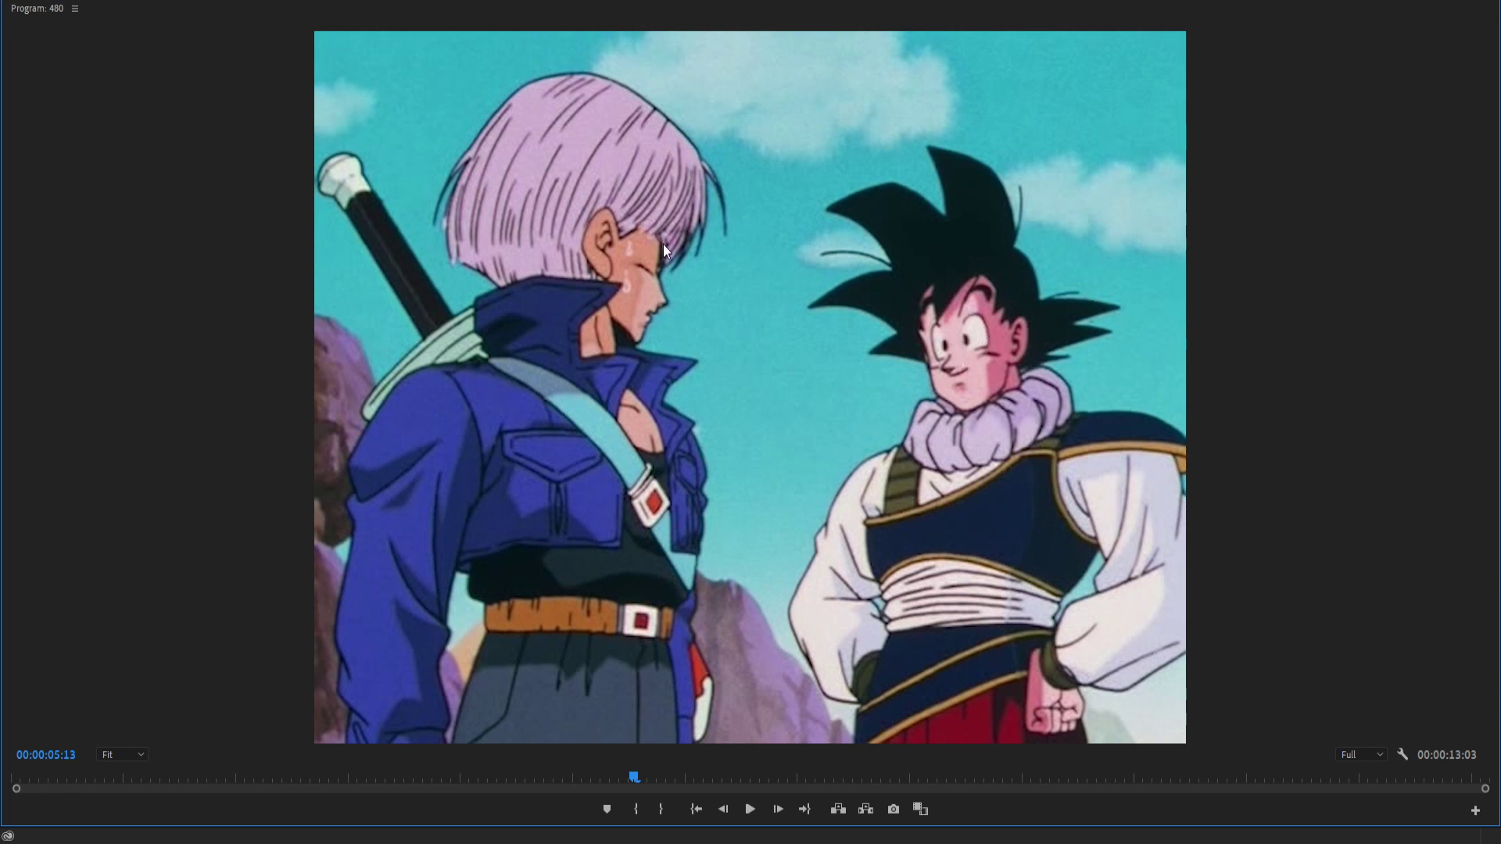
key(grave)
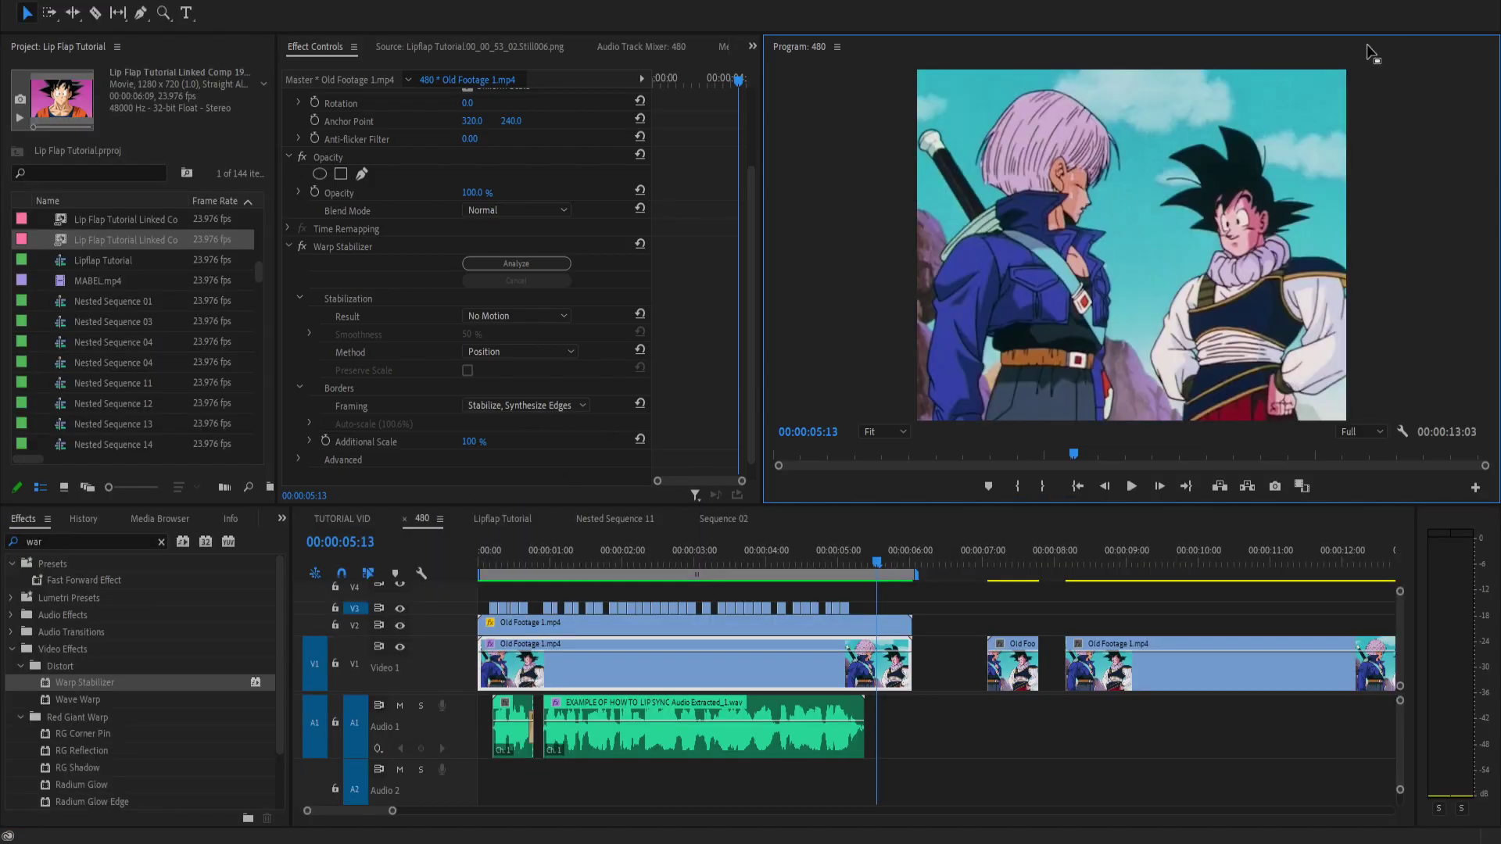
key(grave)
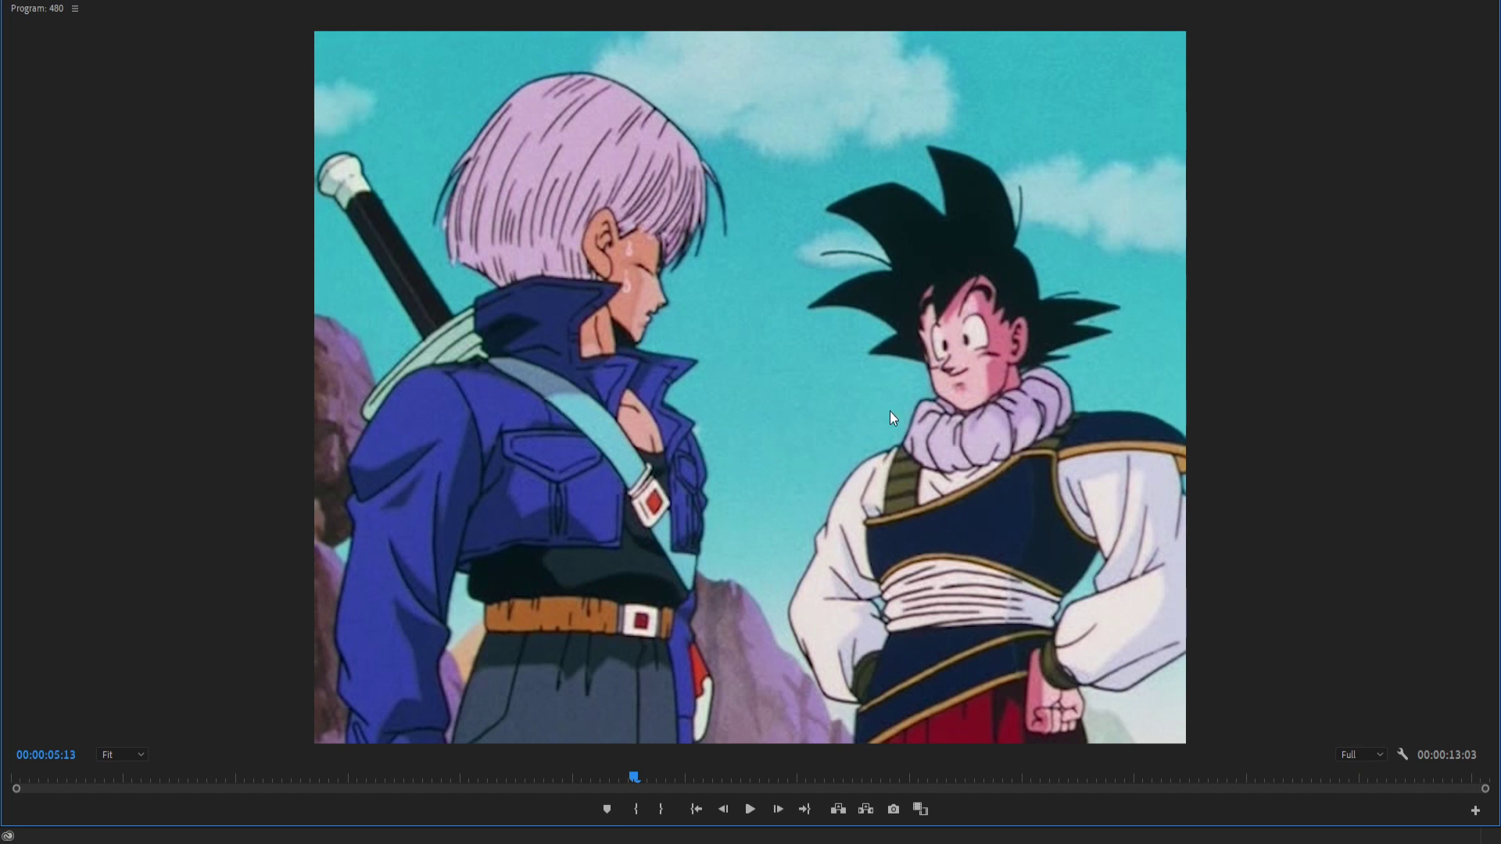
key(grave)
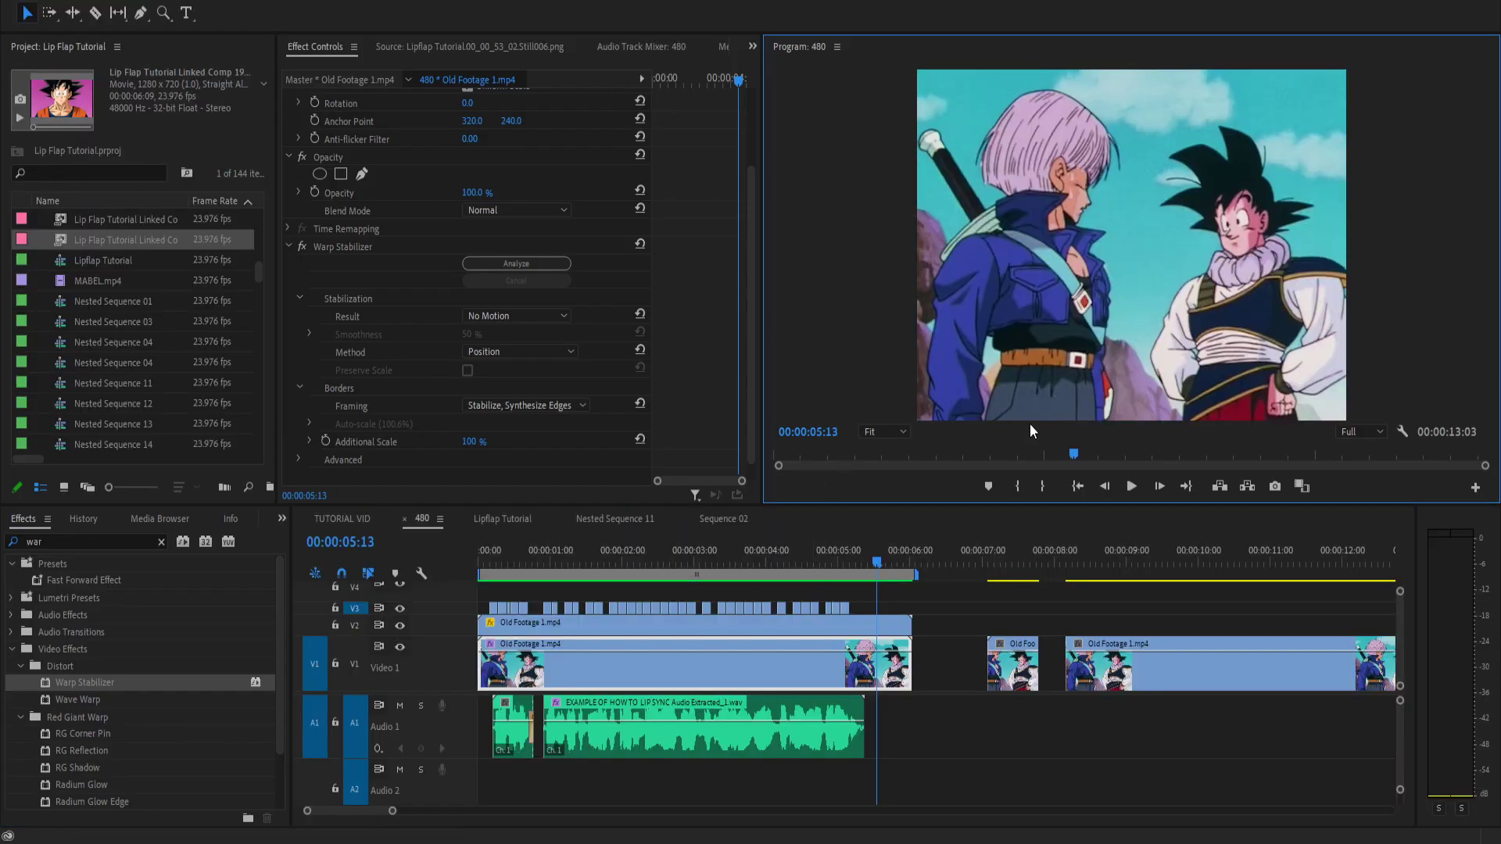
key(grave)
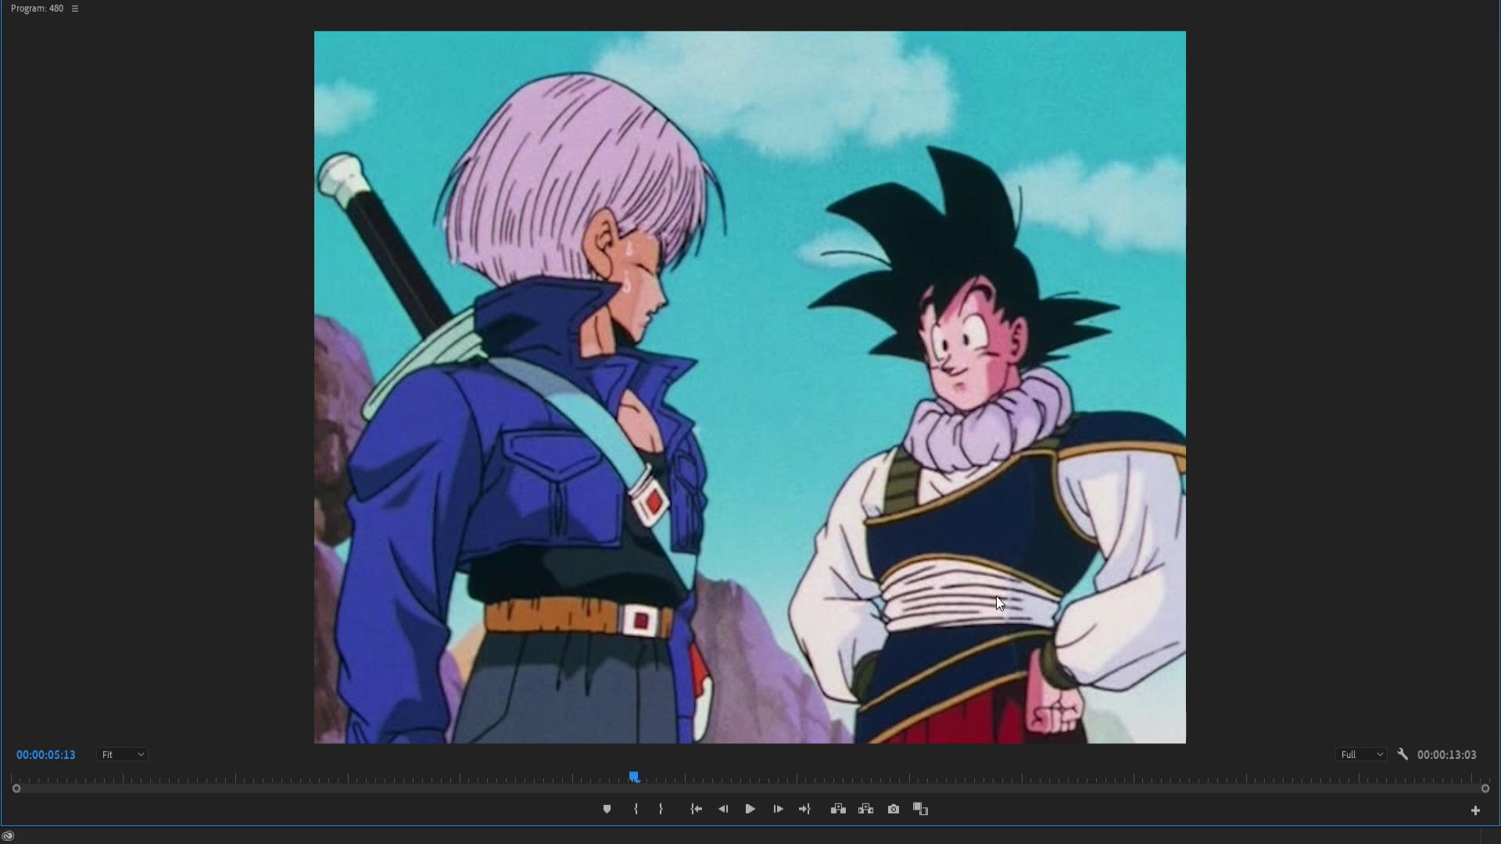
key(grave)
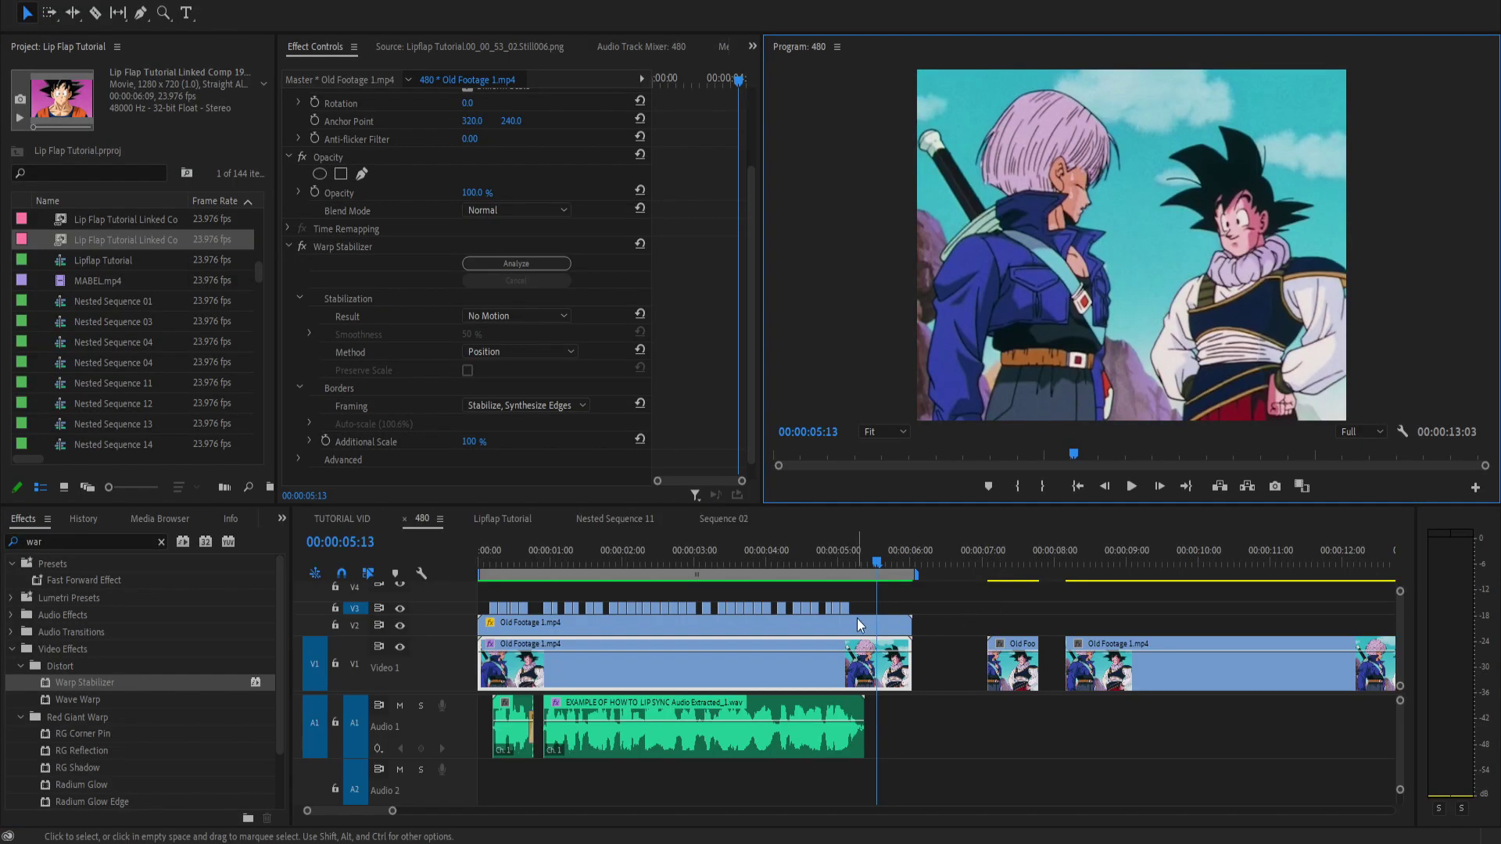
click(1081, 557)
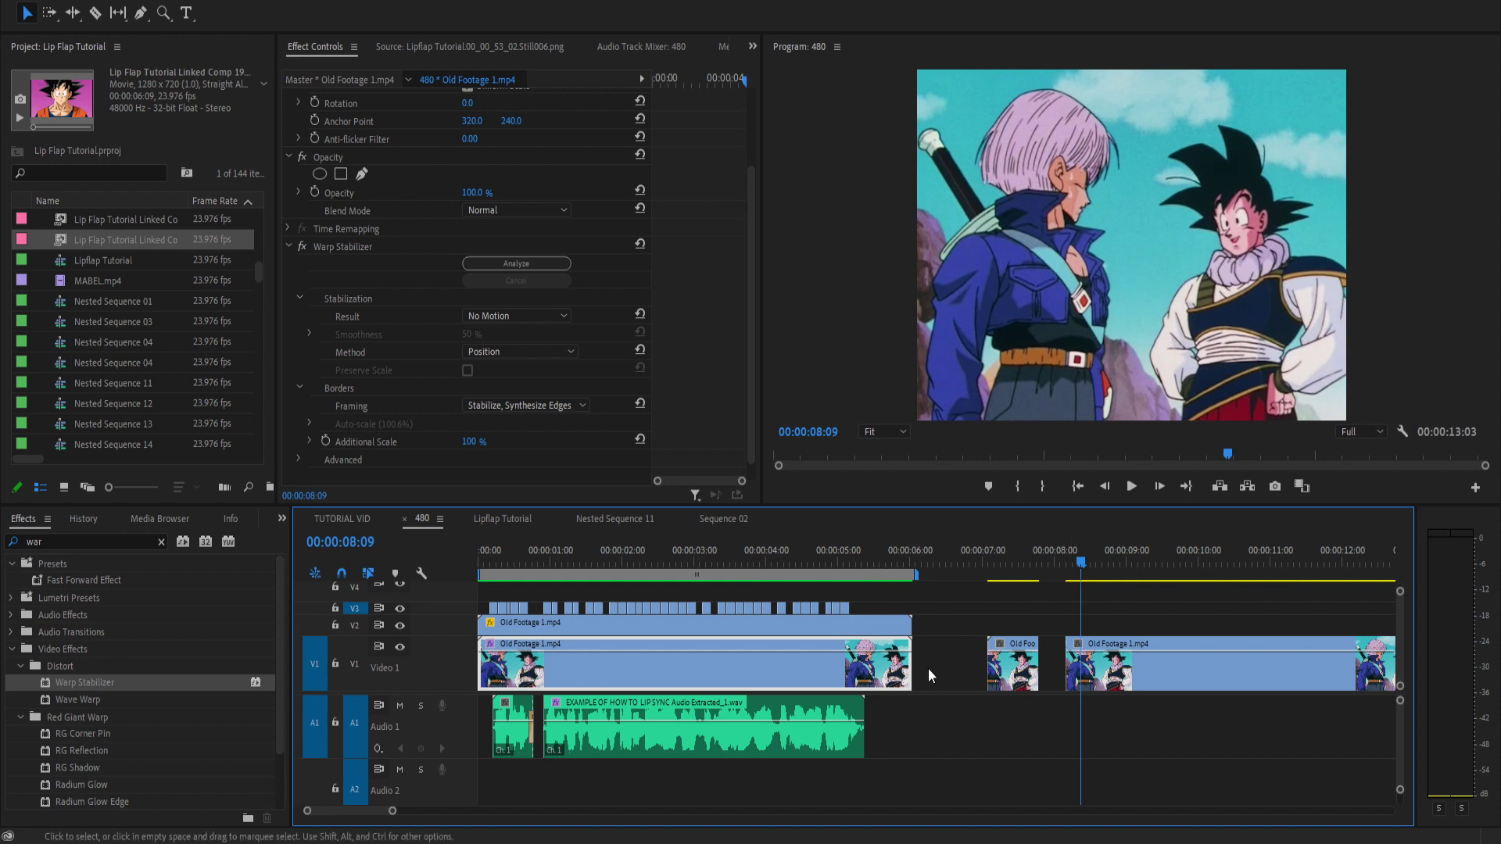
Export the frame at 00:00:08:05 of the last Old Footage 1.mp4 clip as a still image and import it into the project.
key(equal)
key(equal)
key(equal)
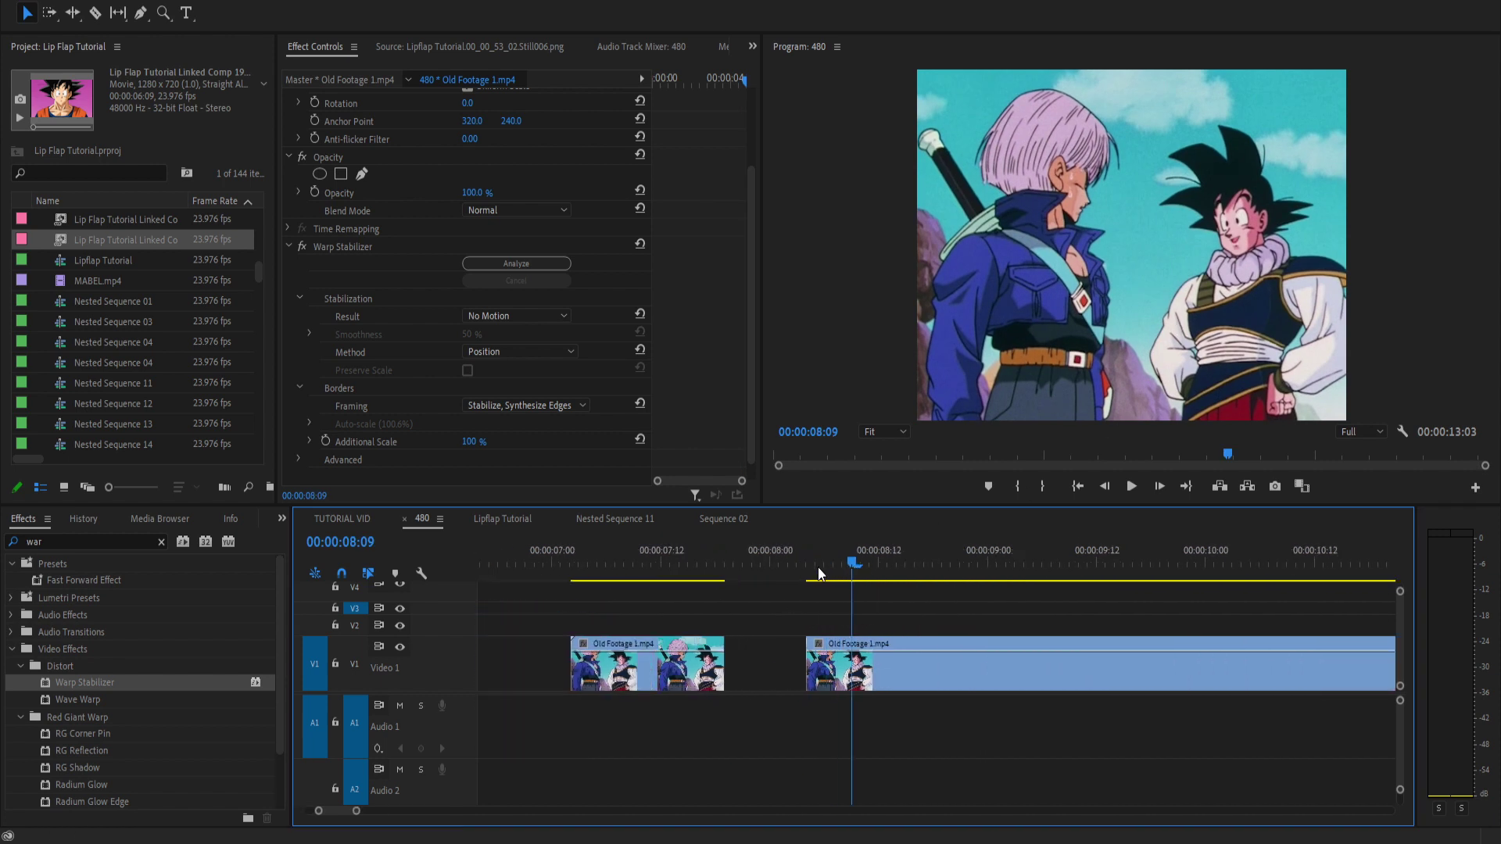
click(825, 576)
drag(825, 577, 819, 577)
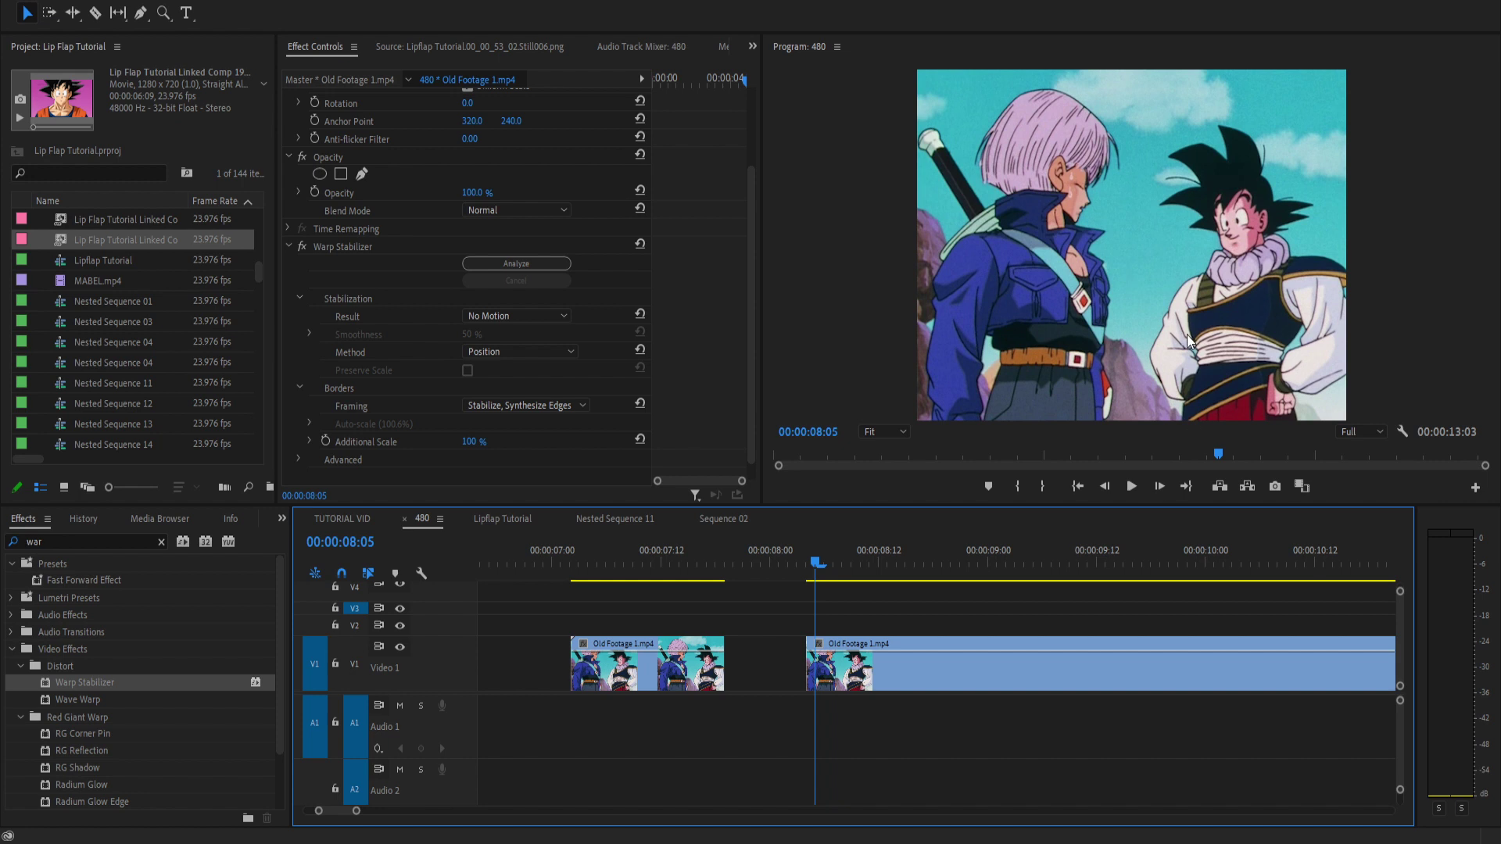
key(ctrl+shift+e)
click(776, 386)
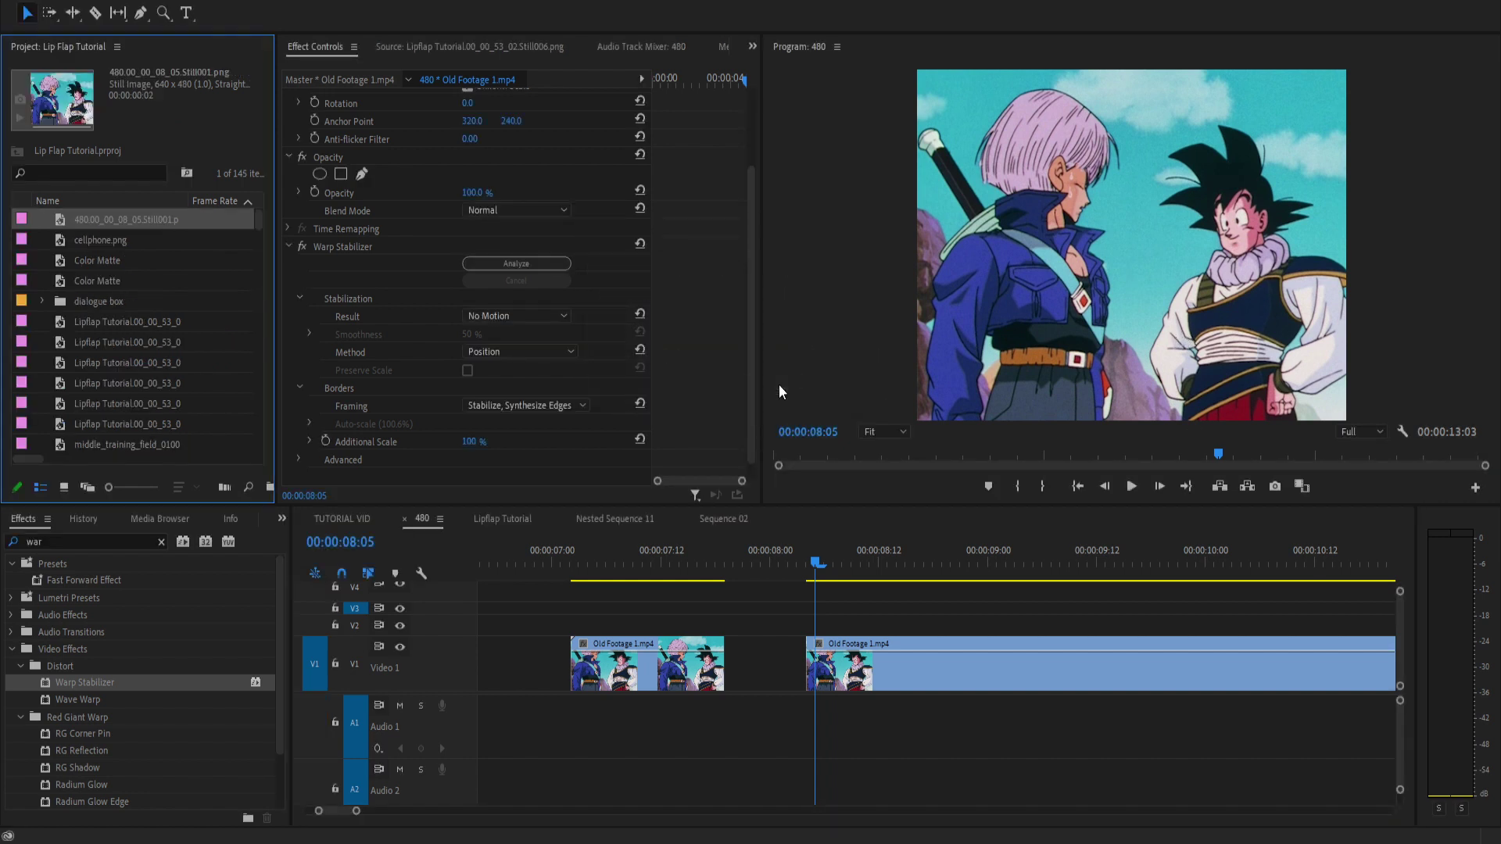
Open the exported still in Photoshop, apply a Surface Blur with radius 2 pixels and threshold 12 levels, and save the image.
right_click(136, 222)
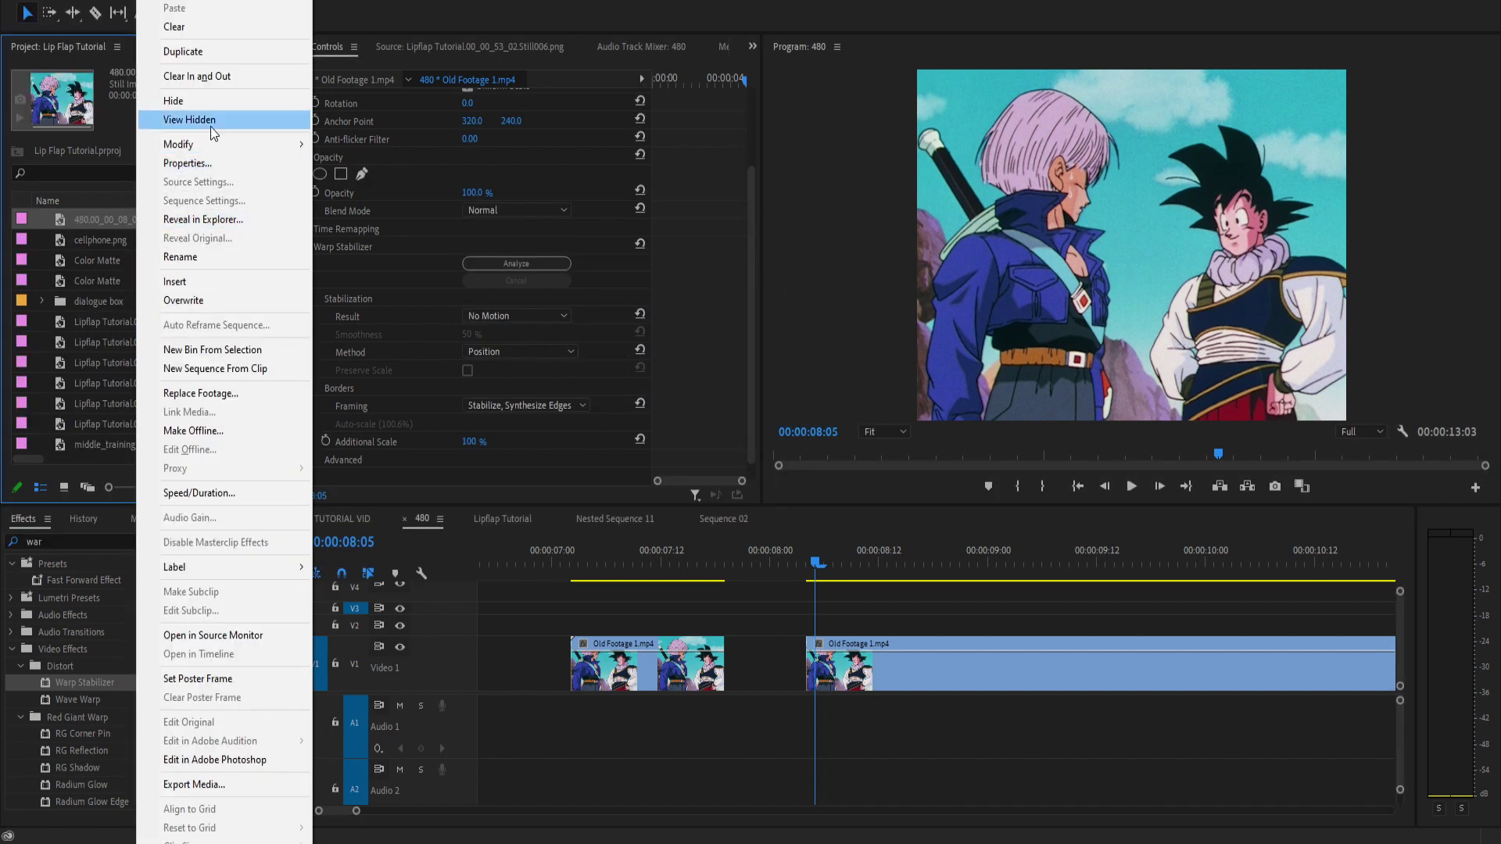
click(264, 763)
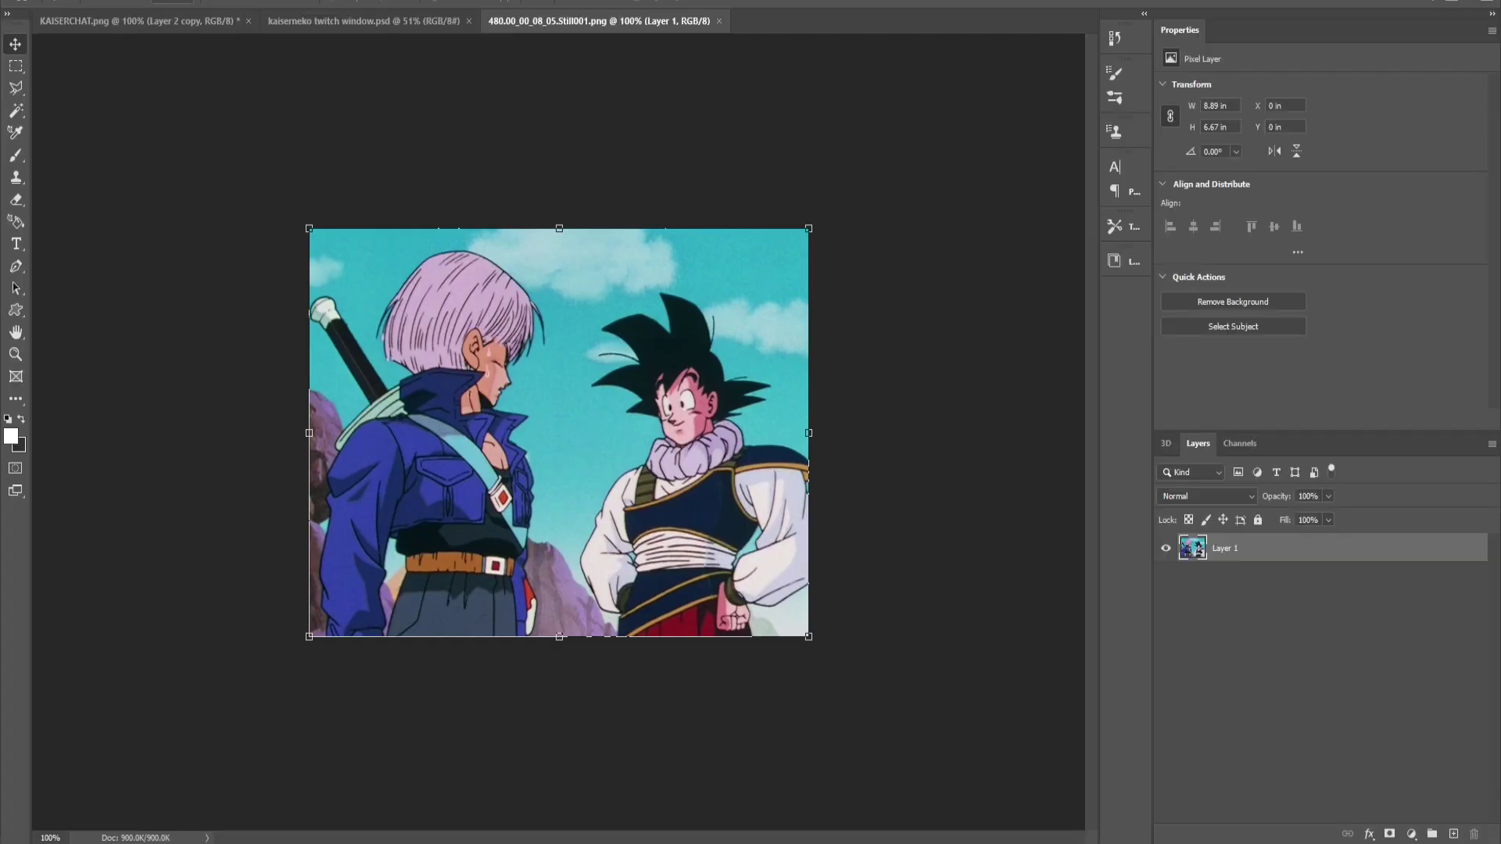
click(183, 0)
mouse_move(216, 1)
mouse_move(263, 166)
click(439, 322)
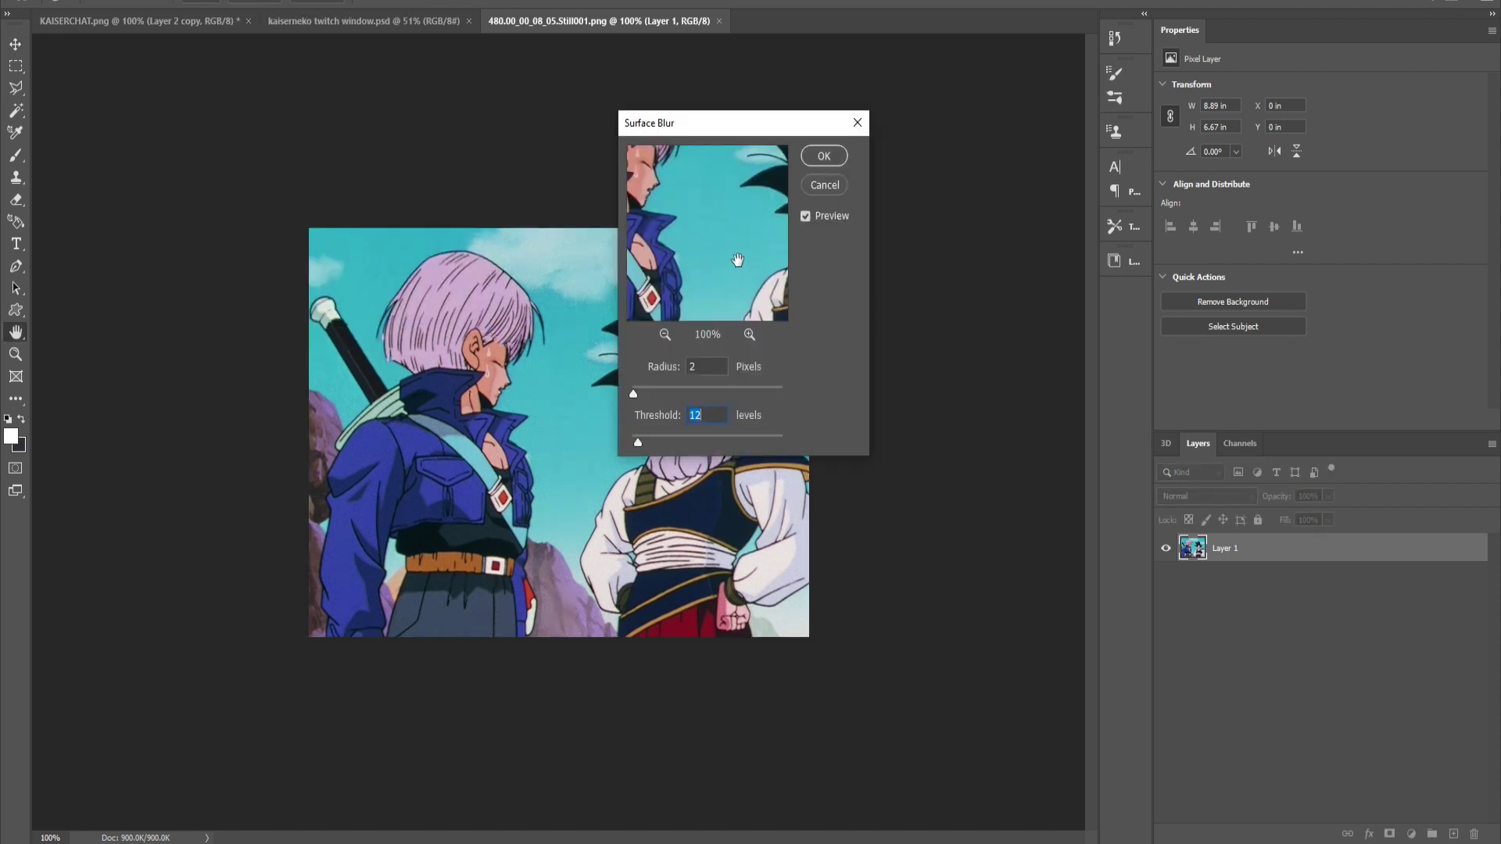
drag(741, 240, 662, 291)
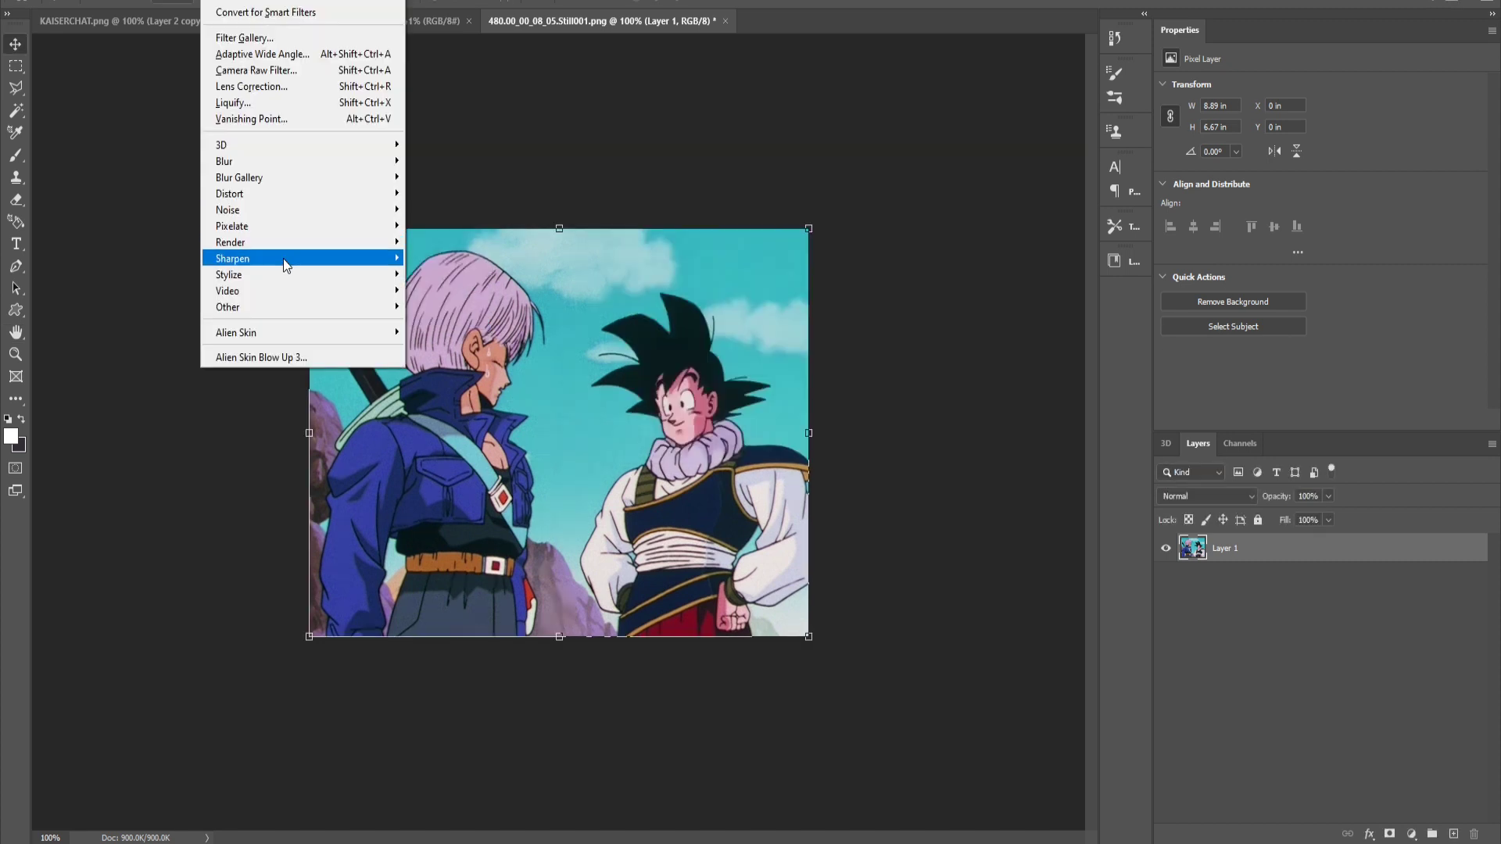
mouse_move(285, 264)
click(420, 273)
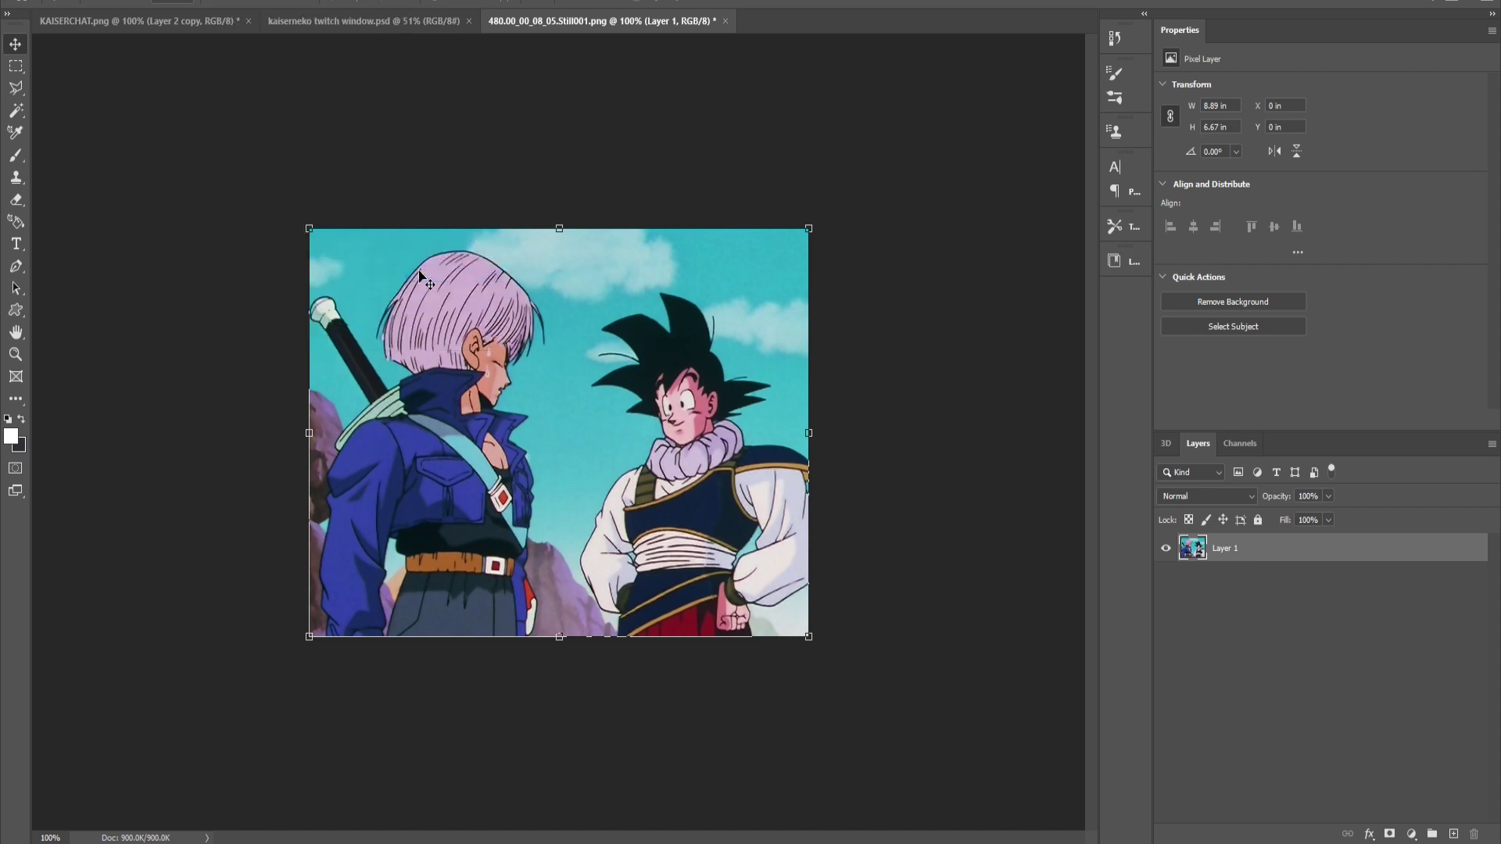
key(ctrl+s)
Switch back to Premiere Pro, shift the last Old Footage 1.mp4 clip to a later time, and place the blurred still on V1 at 00:00:08:05.
key(alt+Tab)
drag(888, 685, 1102, 680)
drag(179, 221, 978, 668)
key(grave)
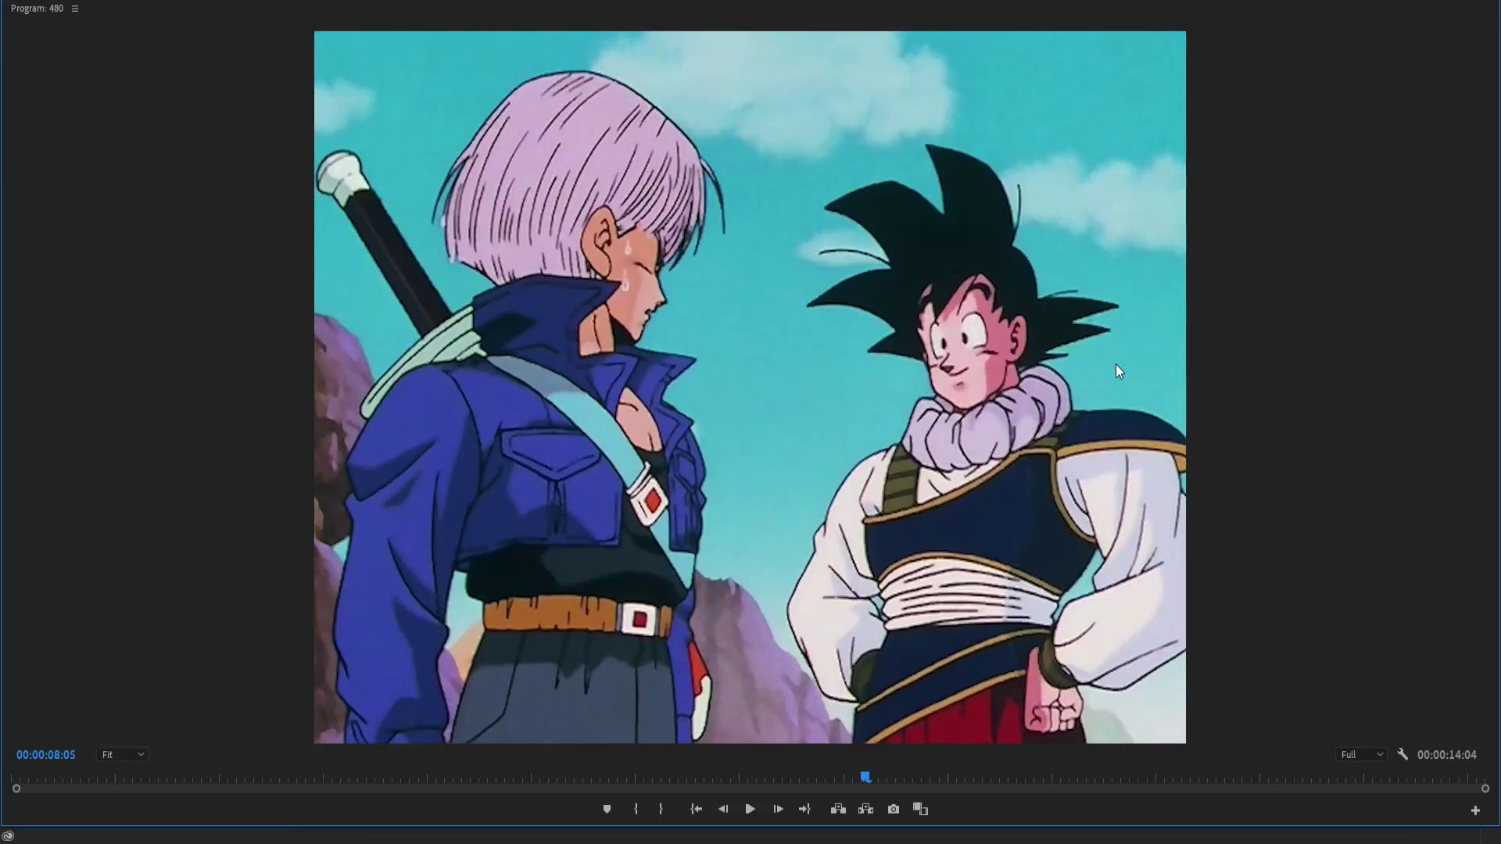
key(grave)
Find the Noise effect, apply it to the still on V1, and set the amount of noise to 8%.
click(101, 541)
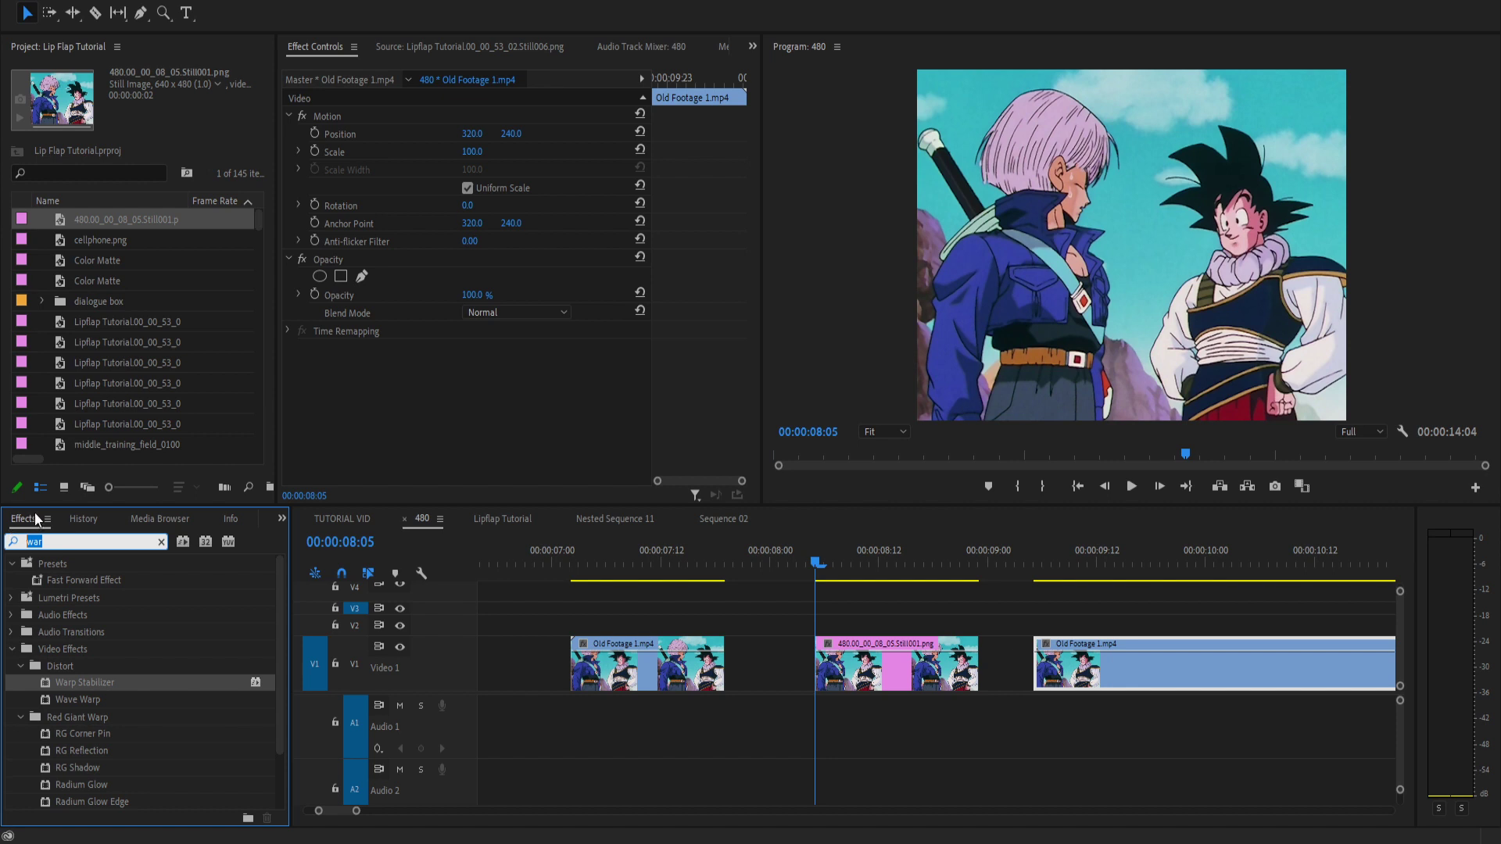
text(nois)
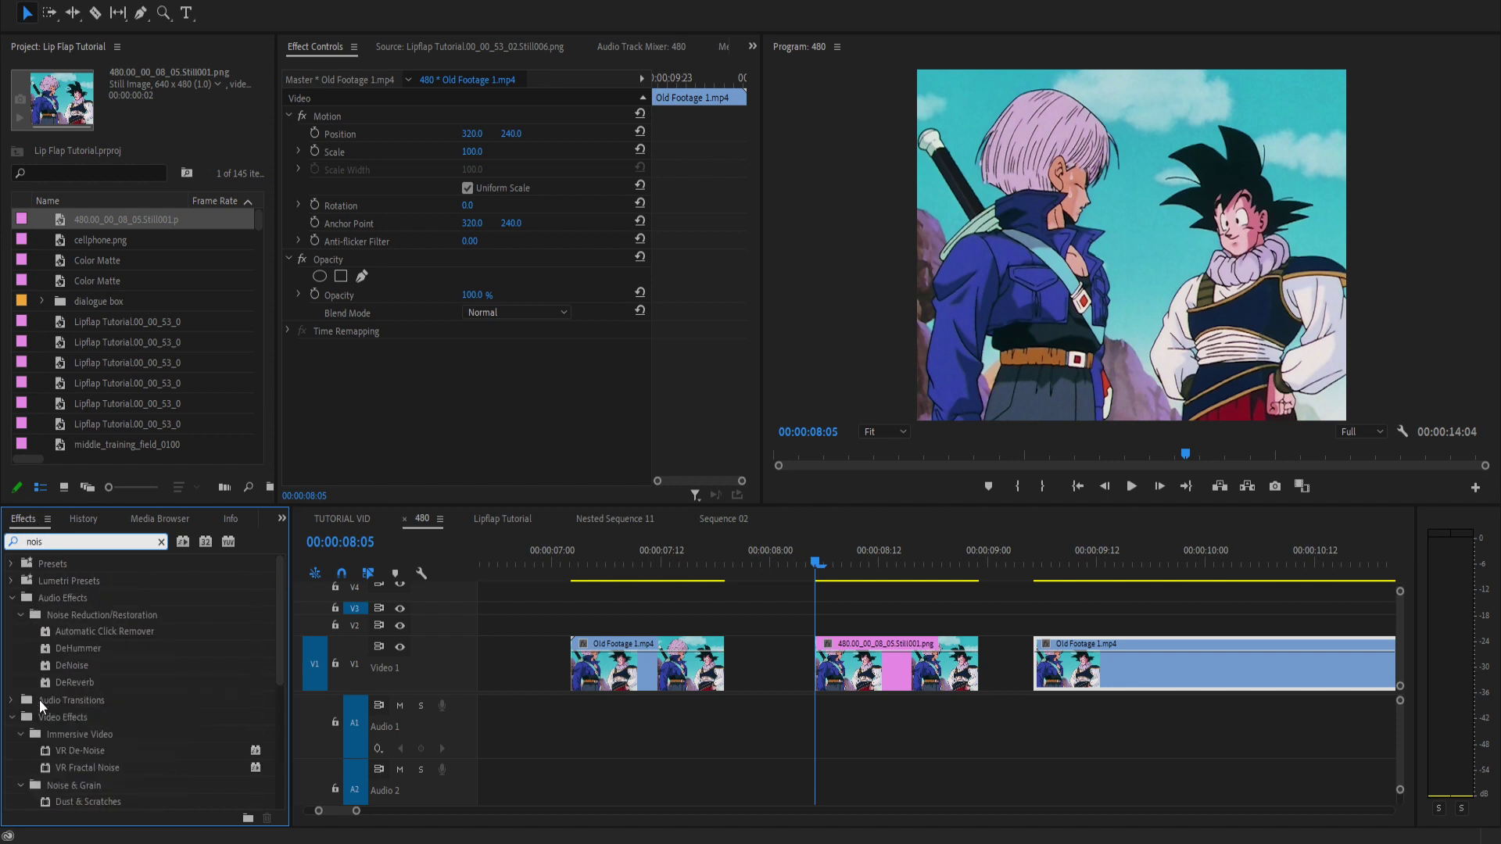
scroll(84, 782, down, 3)
drag(72, 784, 924, 680)
click(463, 385)
text(8)
key(Return)
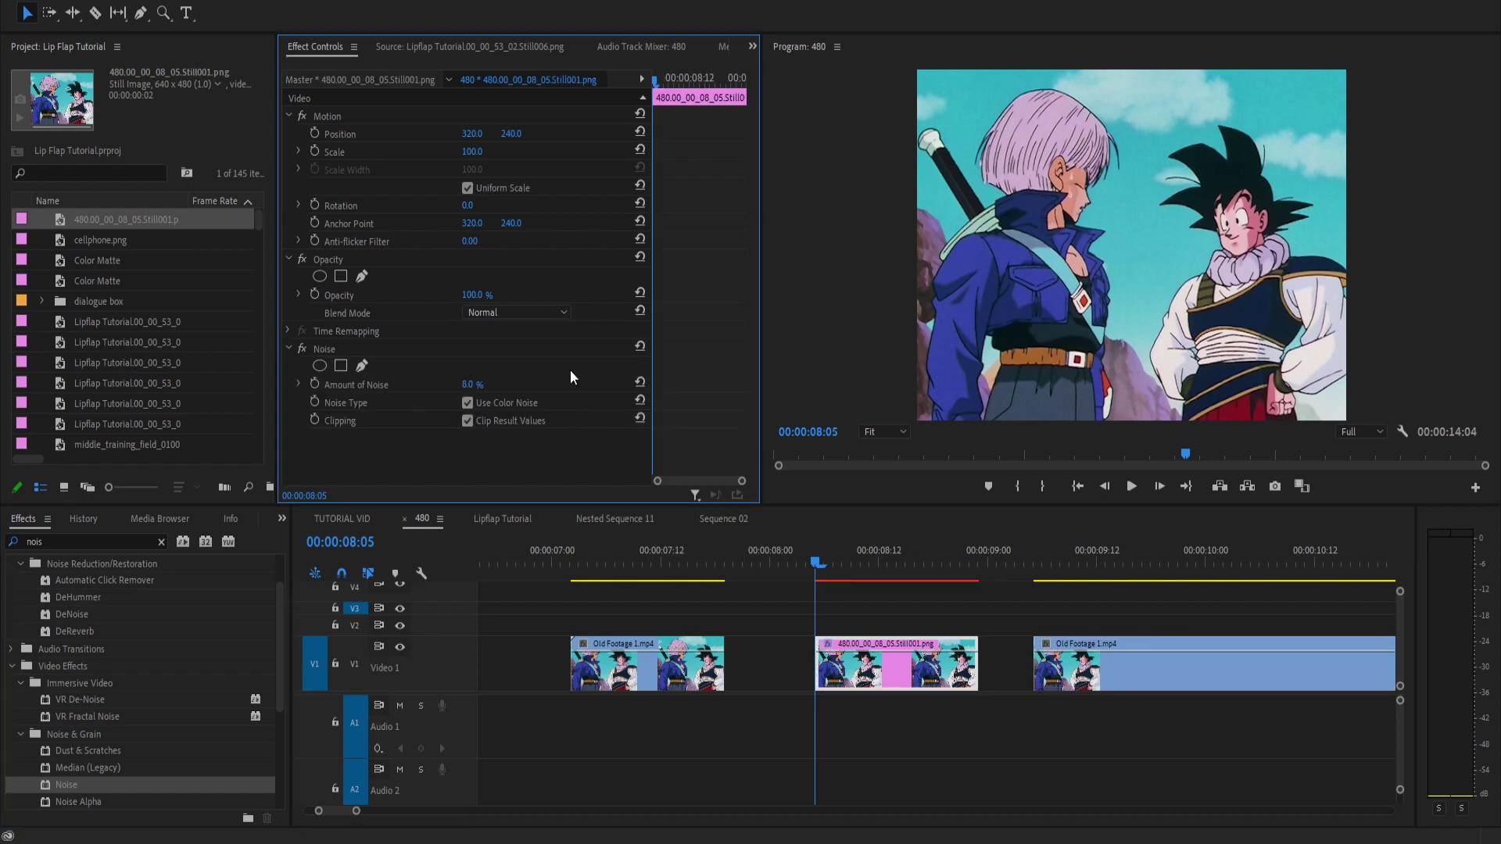
Check the grain in the maximized program monitor, set the amount of noise to 5%, and turn off Use Color Noise.
key(grave)
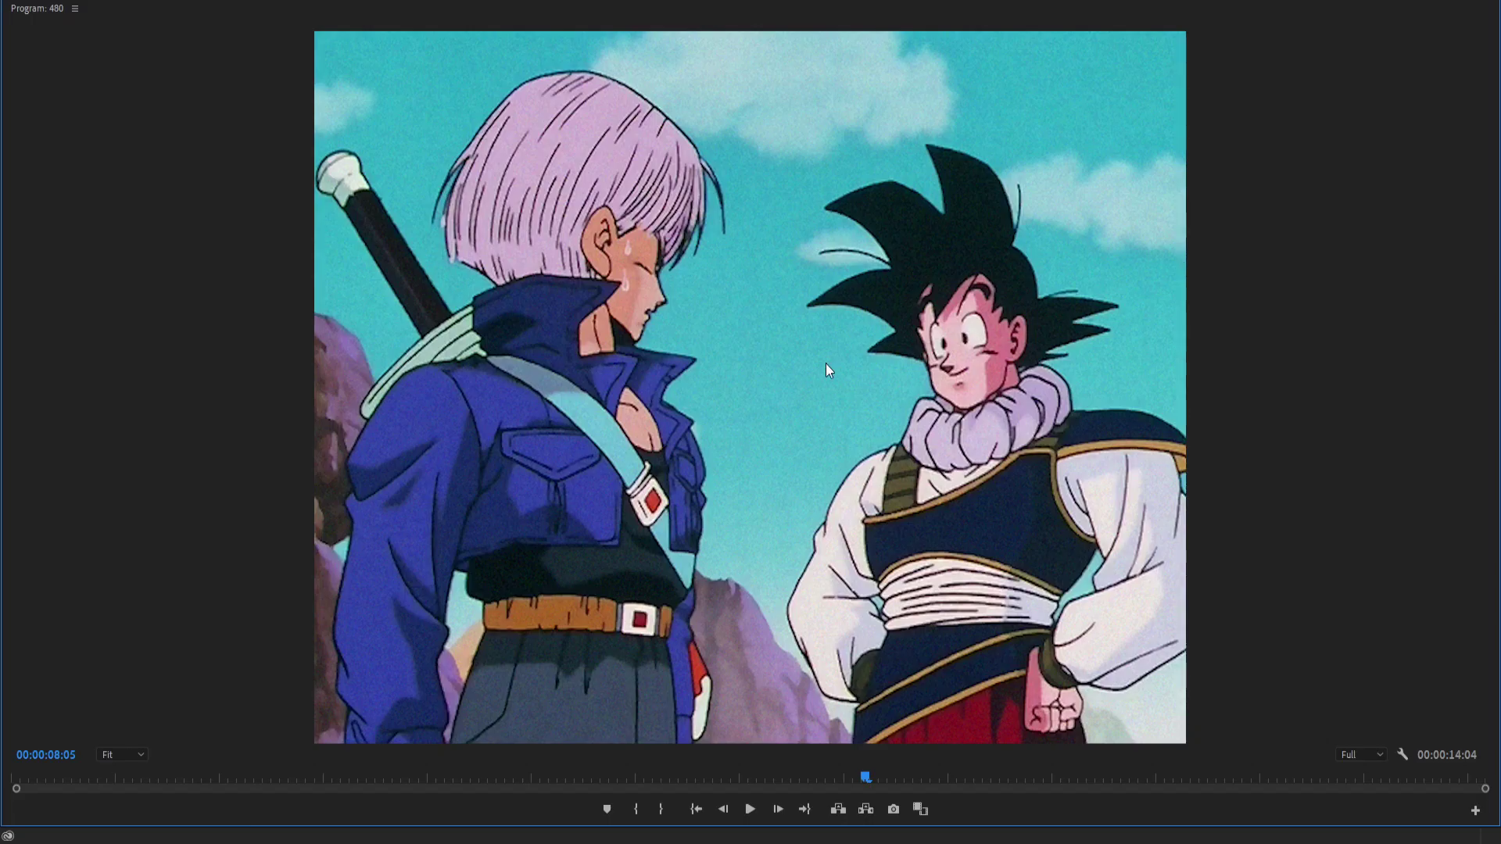
key(grave)
text(5)
key(Return)
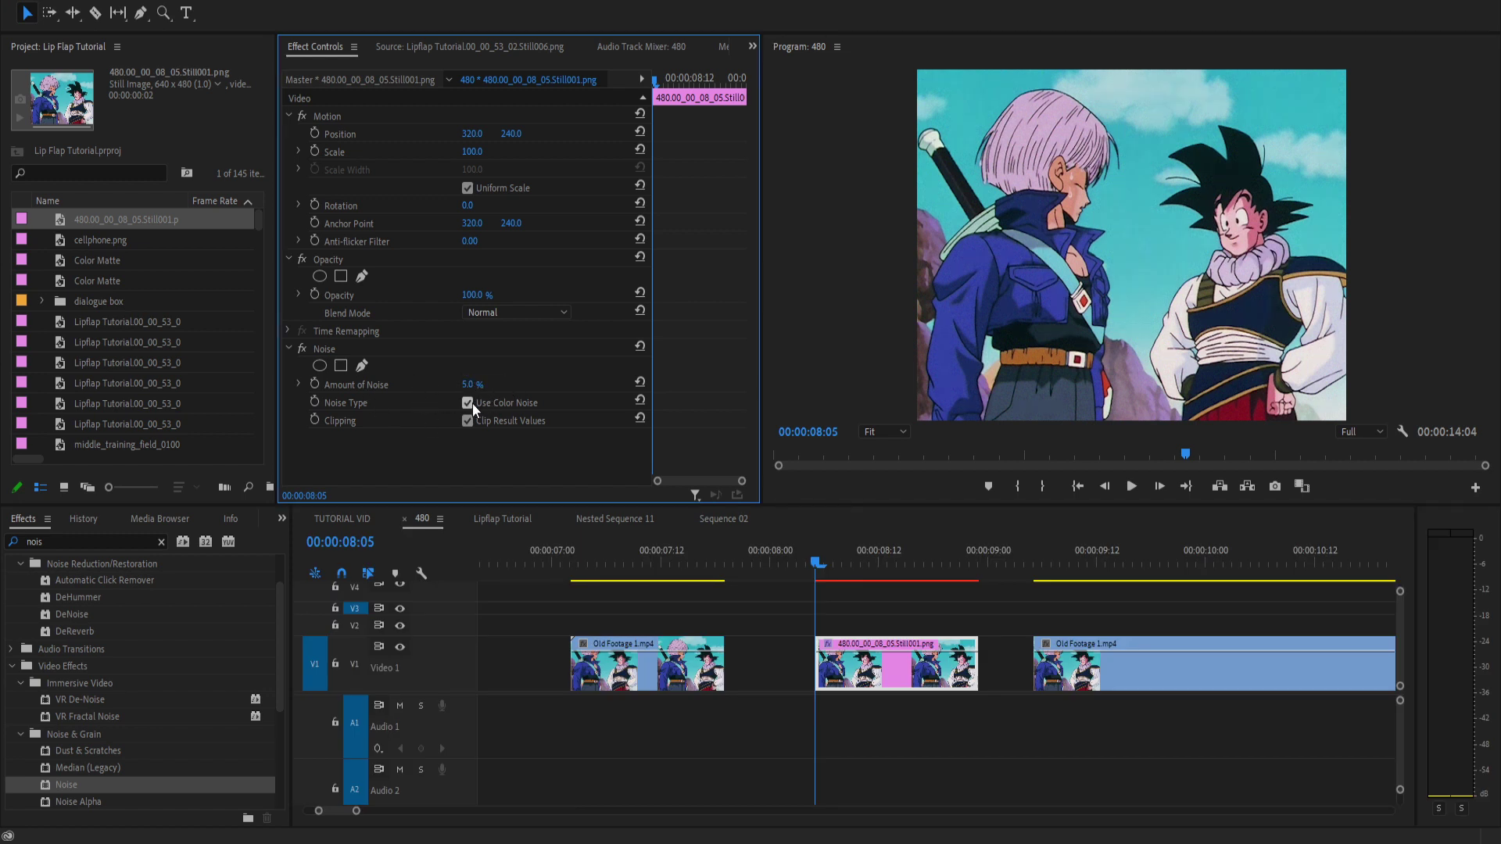
key(grave)
key(grave)
Find the Gaussian Blur effect, apply it to the still with a blurriness of 2, and play the result in the maximized monitor.
click(70, 537)
key(ctrl+a)
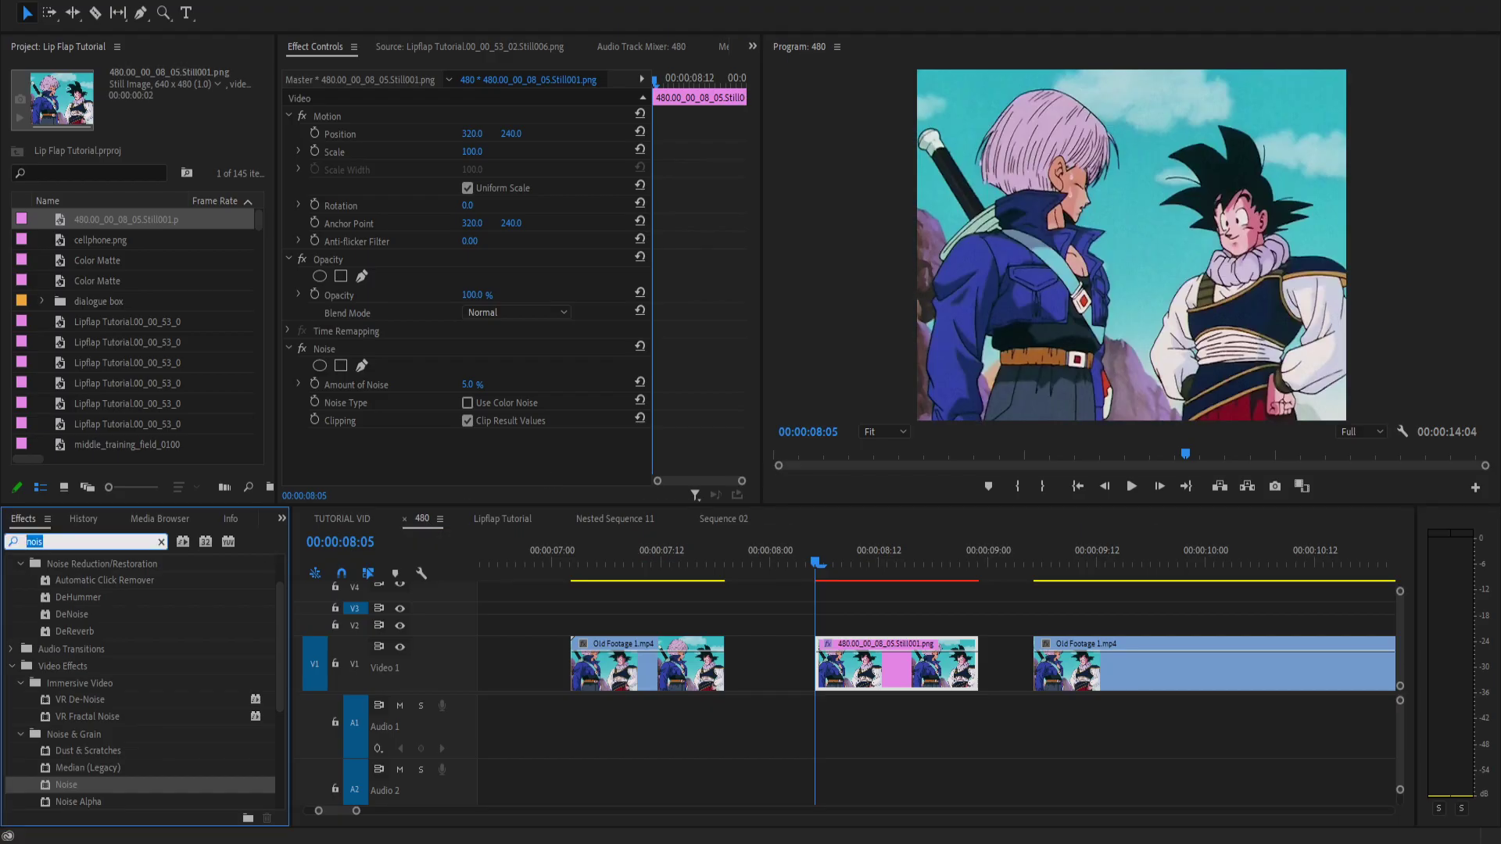
text(gau)
drag(118, 717, 453, 473)
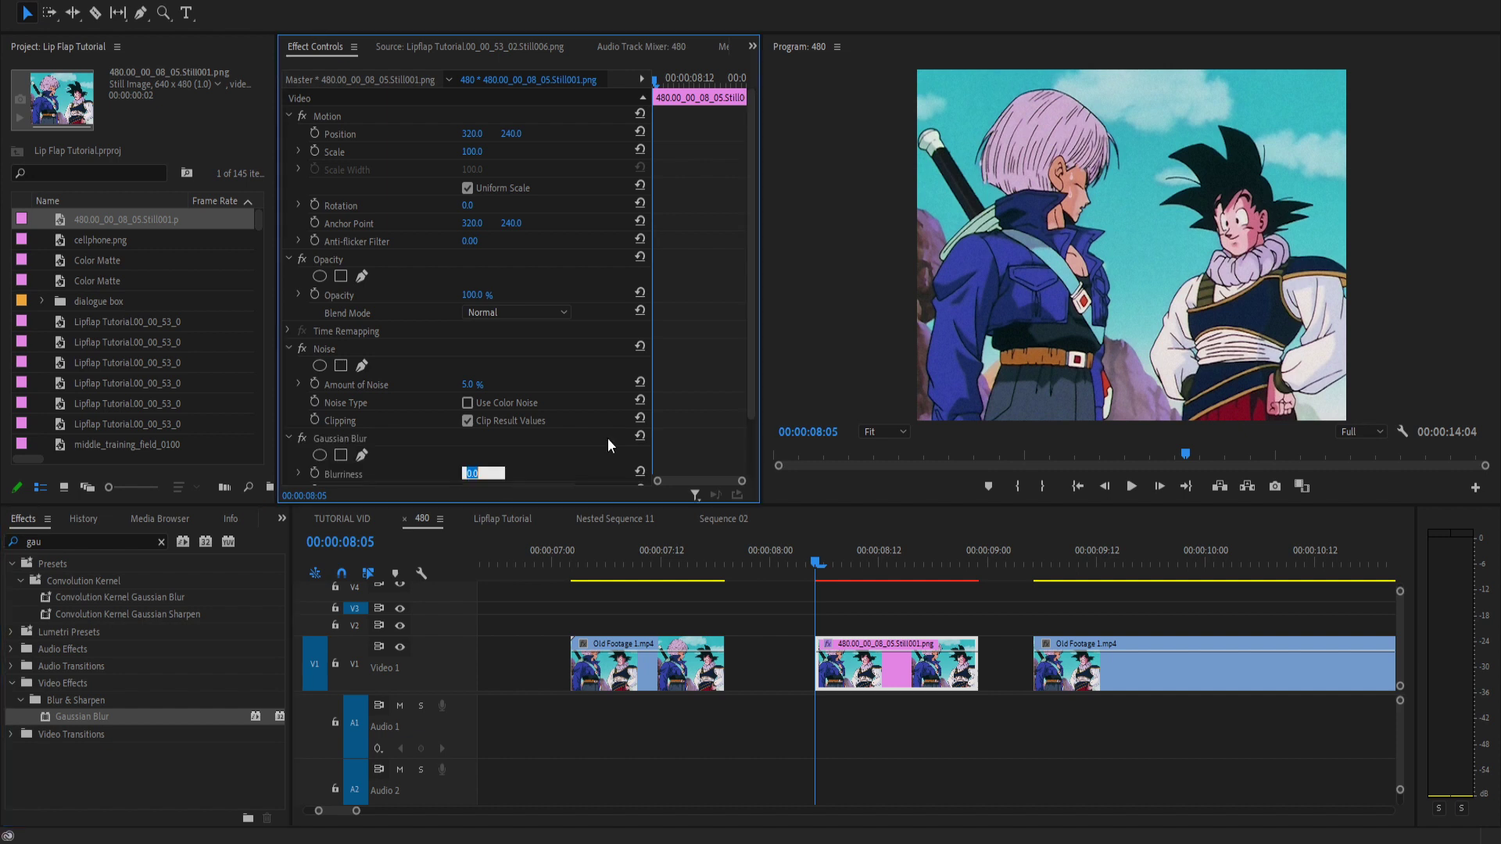
text(2)
key(Return)
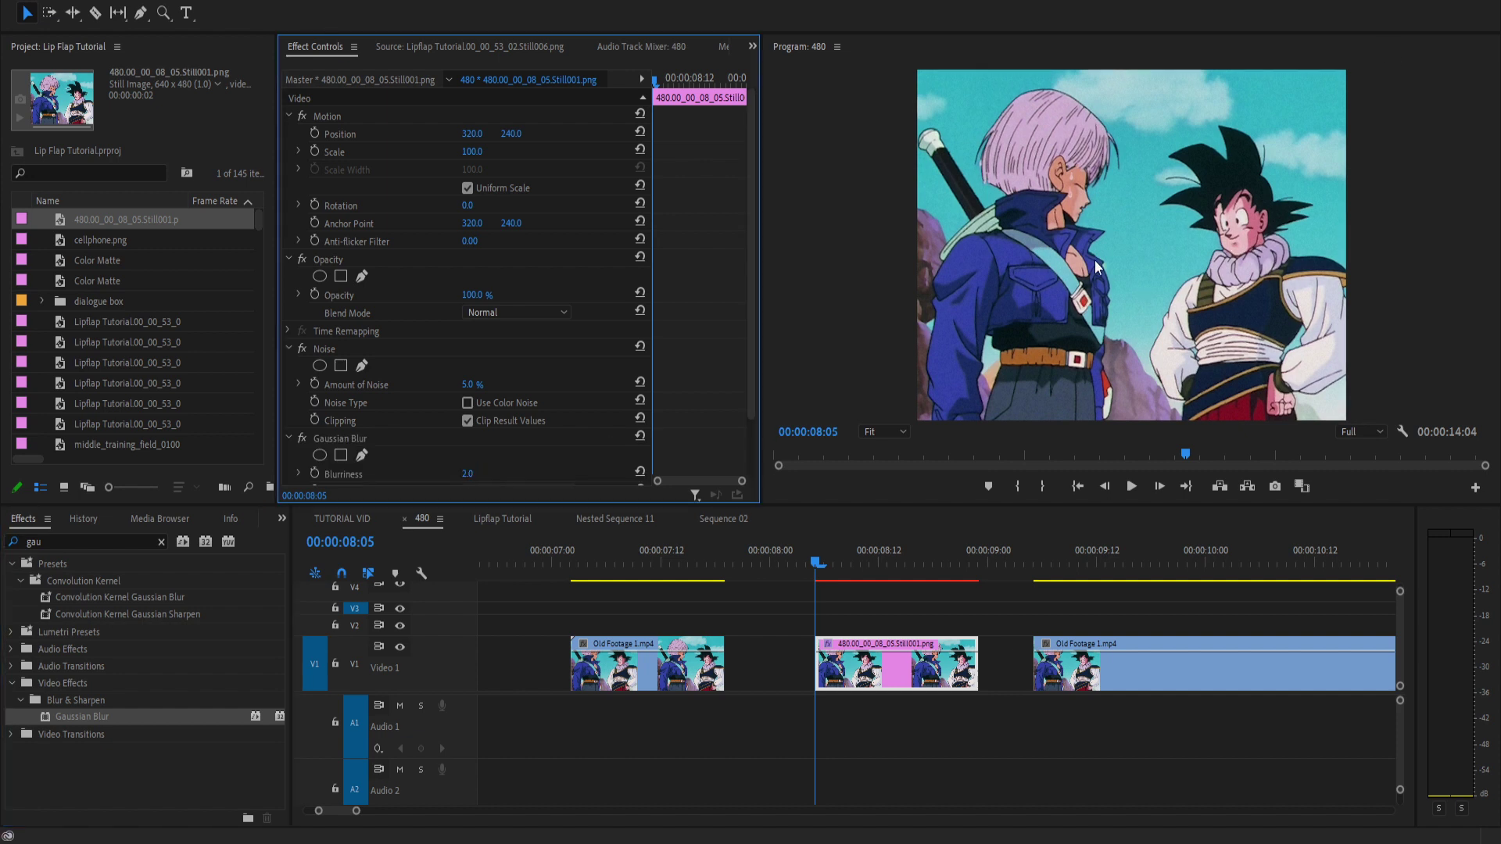
key(grave)
key(space)
key(grave)
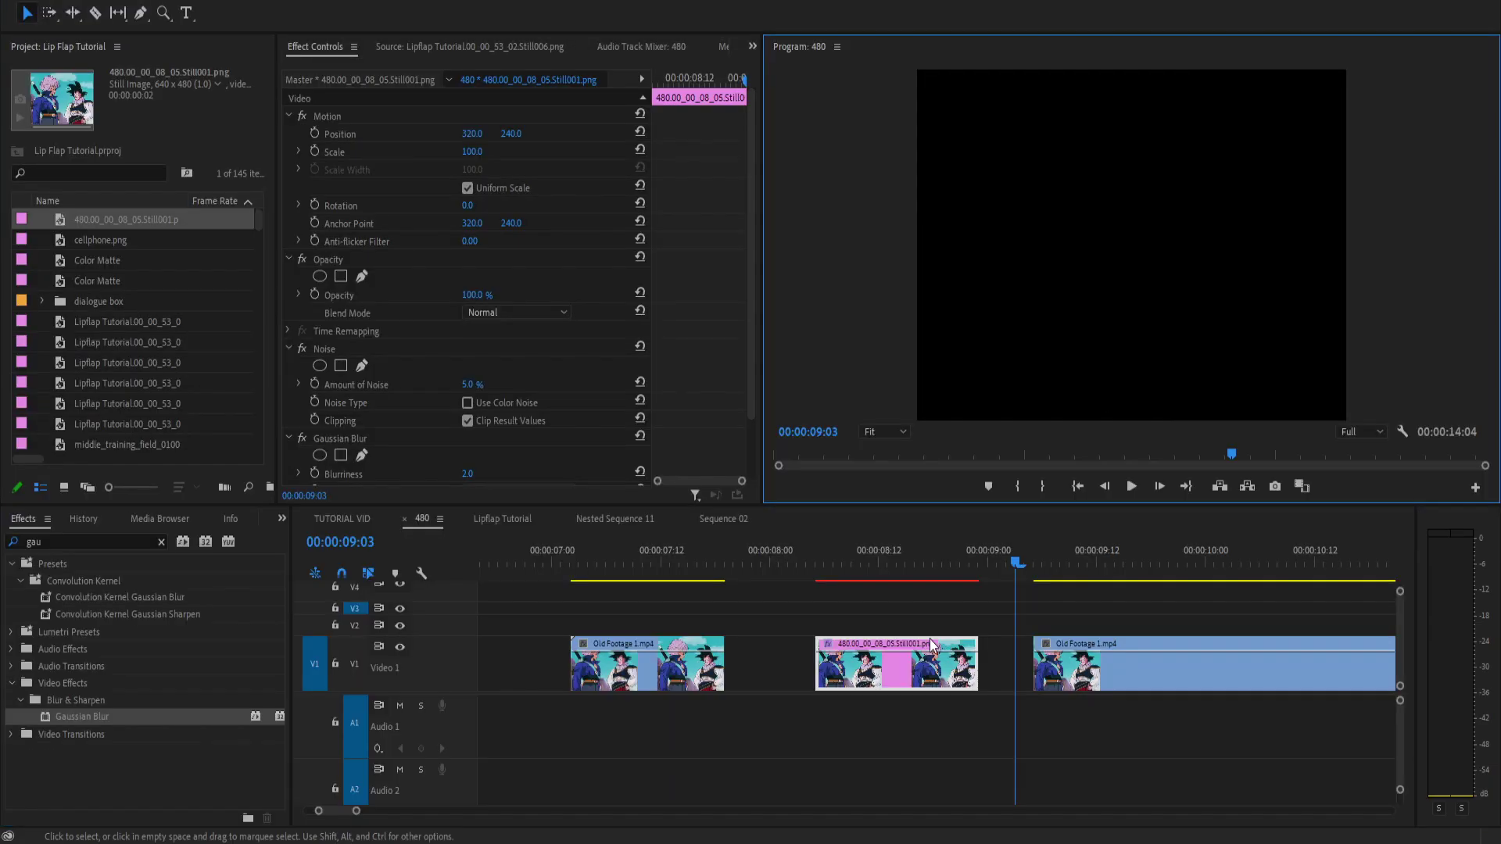
Move the last Old Footage 1.mp4 clip later, extend the still to about 00:00:10:00, and play it in the maximized monitor.
click(824, 561)
drag(1124, 660, 1329, 664)
drag(976, 665, 1208, 664)
key(grave)
key(space)
key(space)
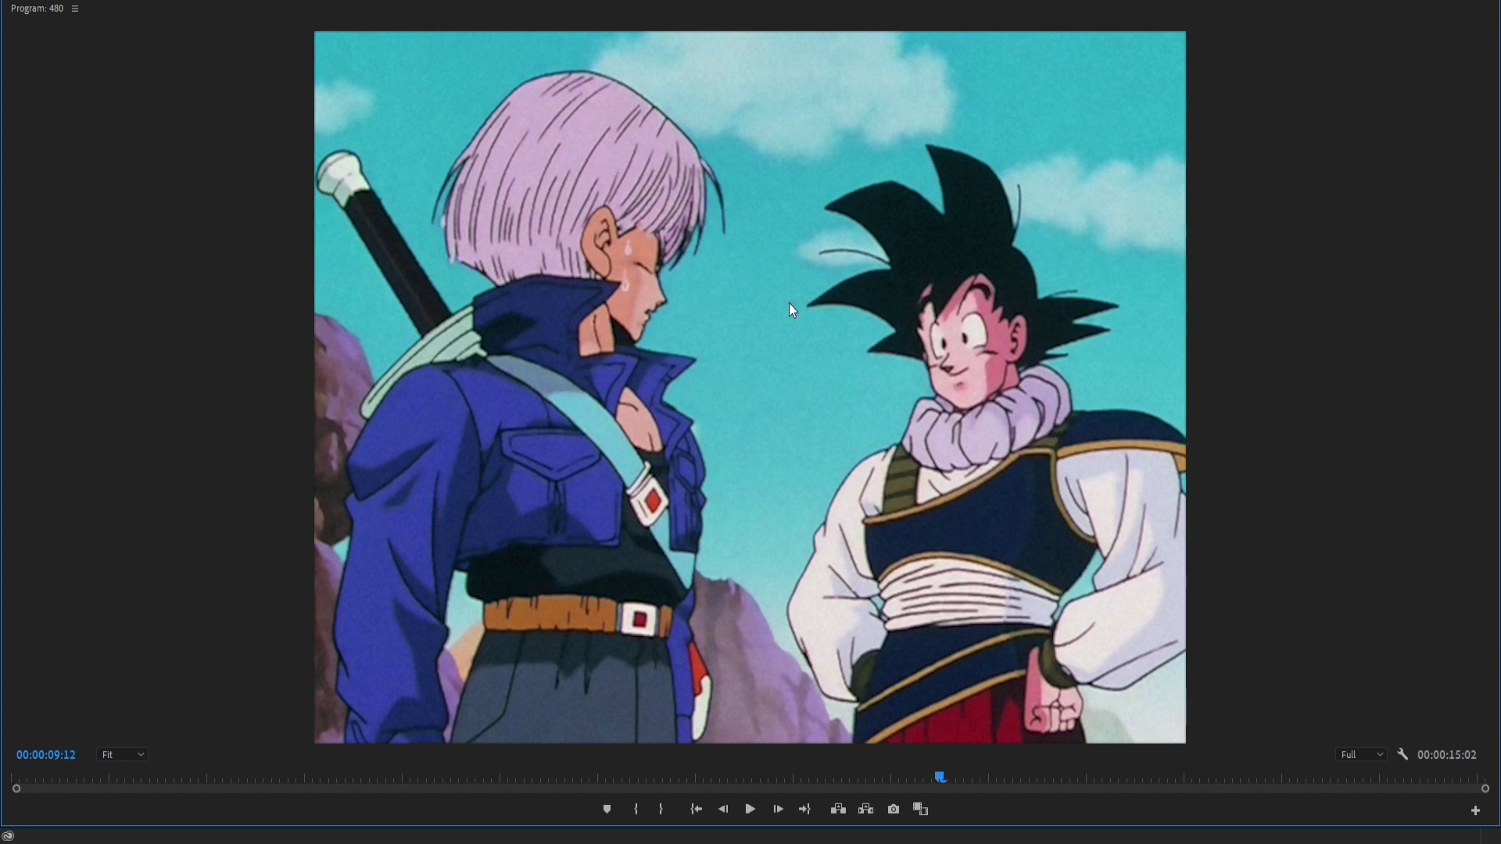
key(grave)
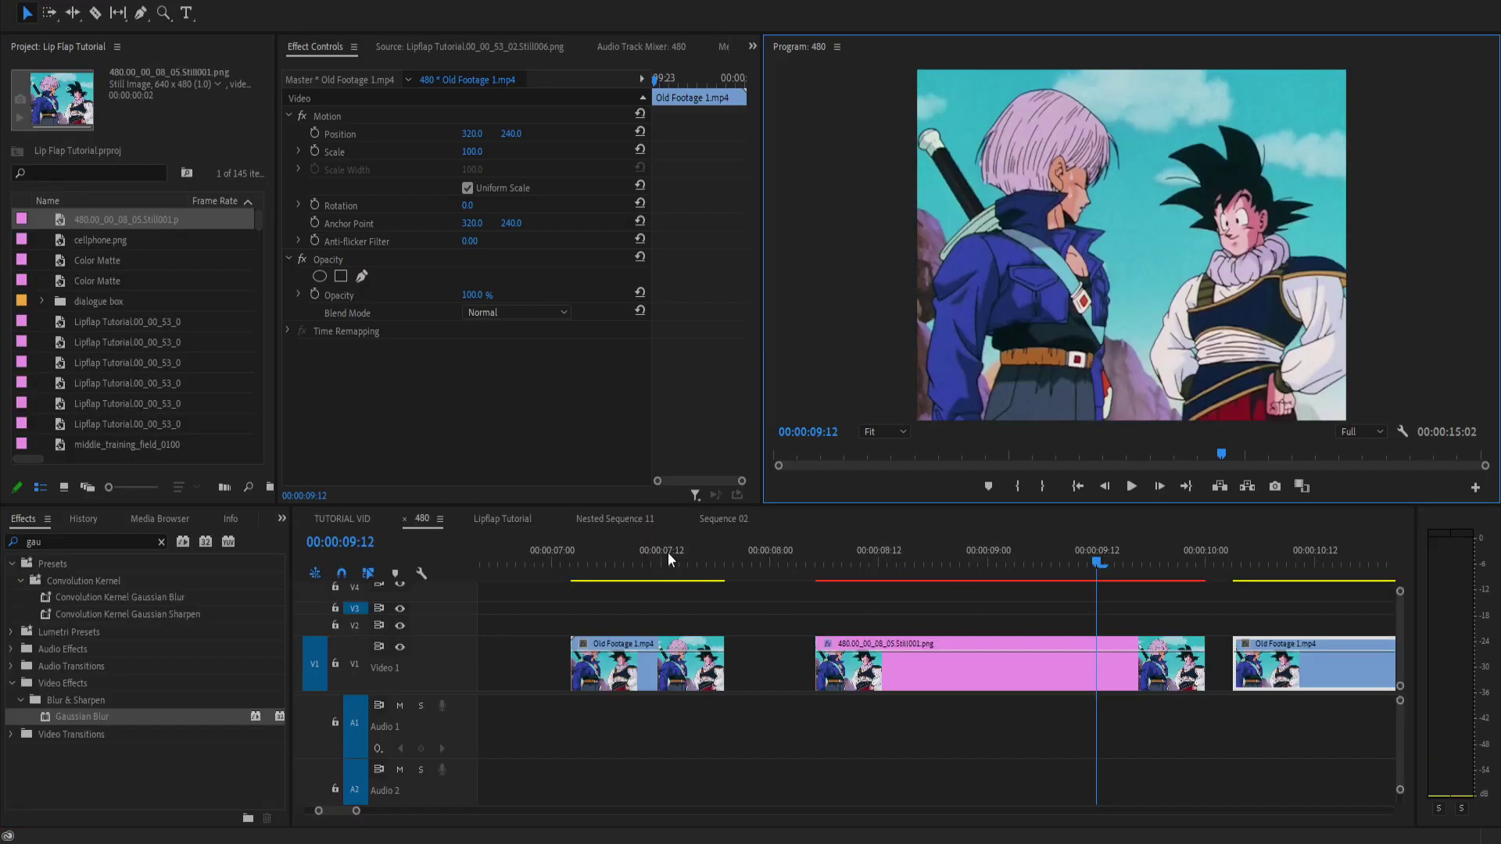
Fit the whole sequence in the timeline and replay the still in the maximized monitor to examine its recreated grain.
key(backslash)
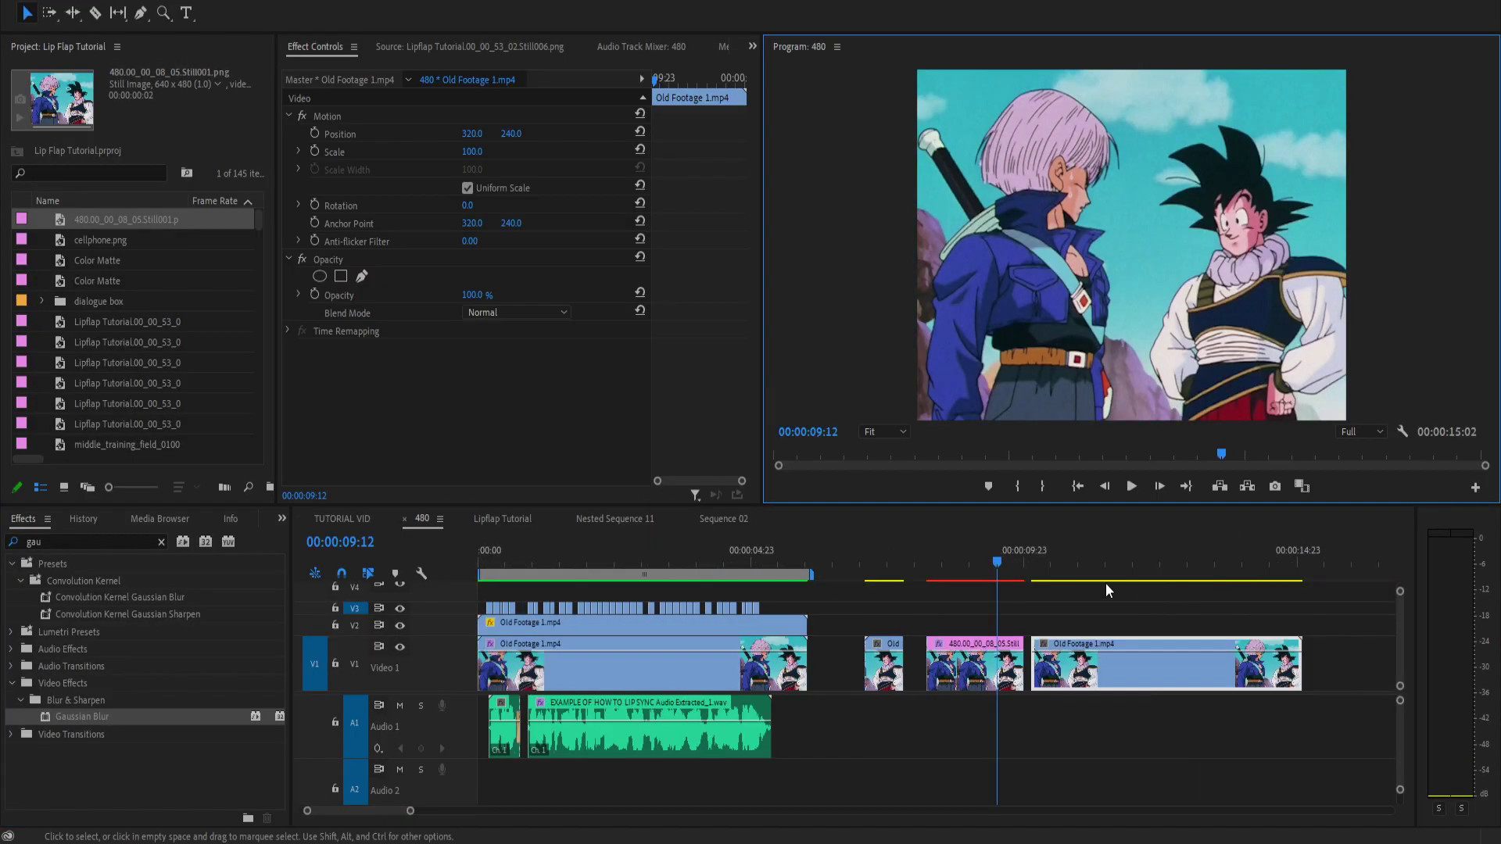
click(928, 561)
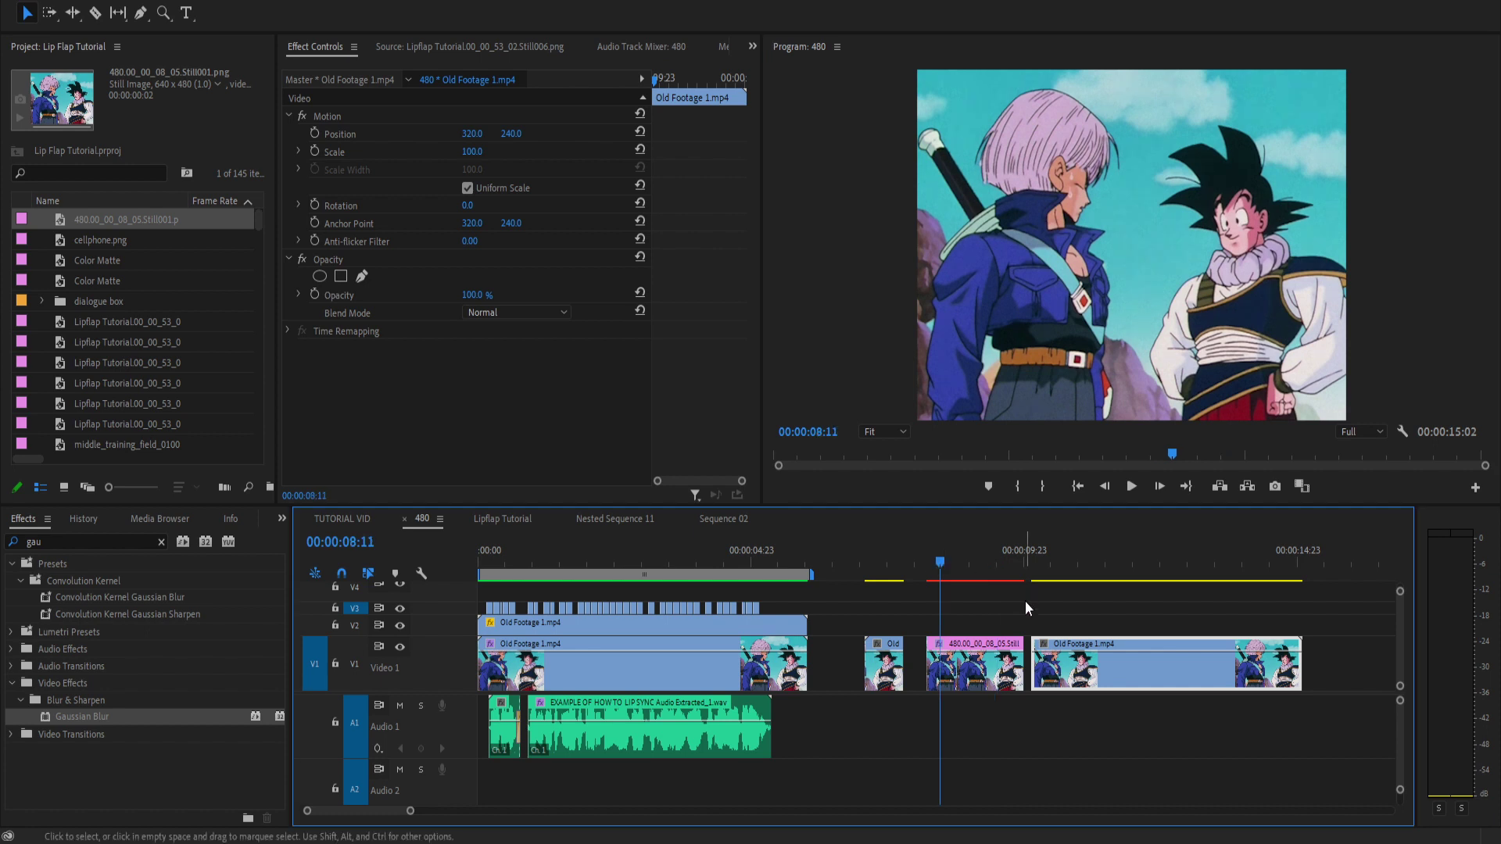
key(grave)
key(space)
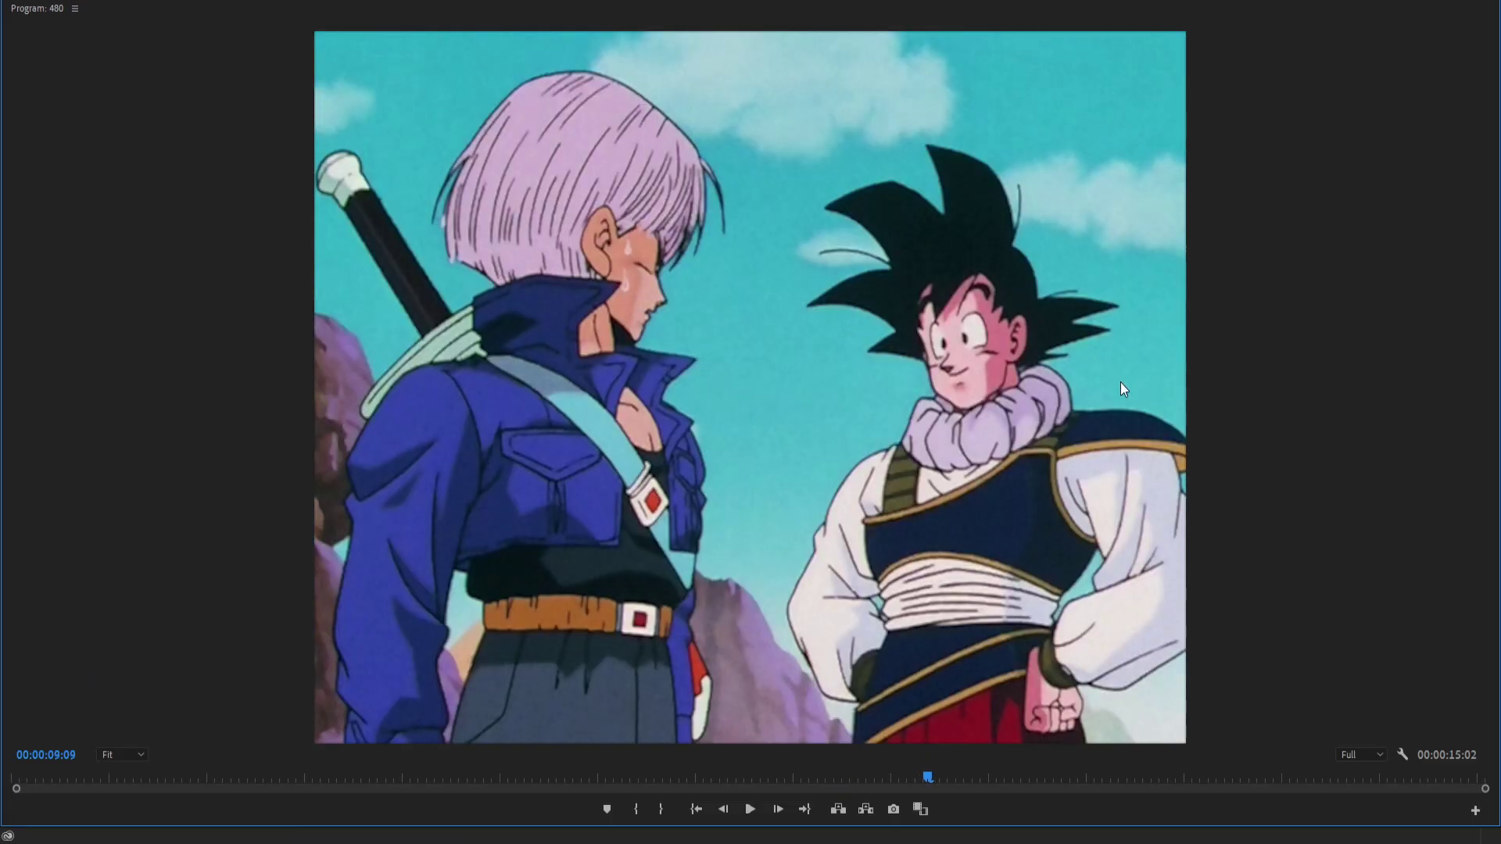
key(space)
key(grave)
click(948, 561)
key(grave)
key(grave)
click(955, 562)
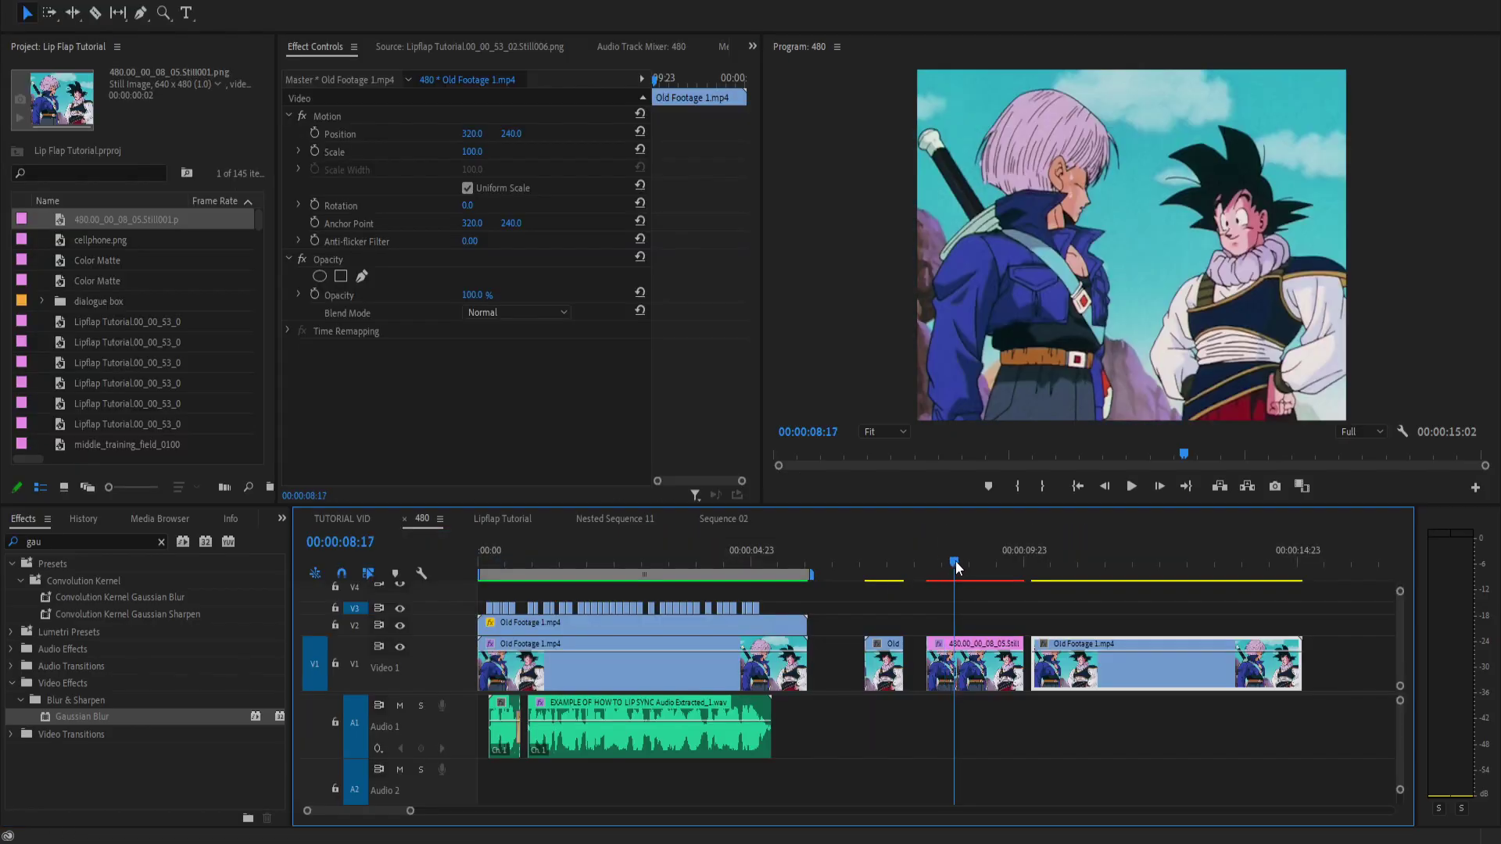
Delete the grain-treated still from V1 and move the playhead to 00:00:05:06 in the lip-flap edit.
click(1004, 657)
drag(1112, 607, 856, 689)
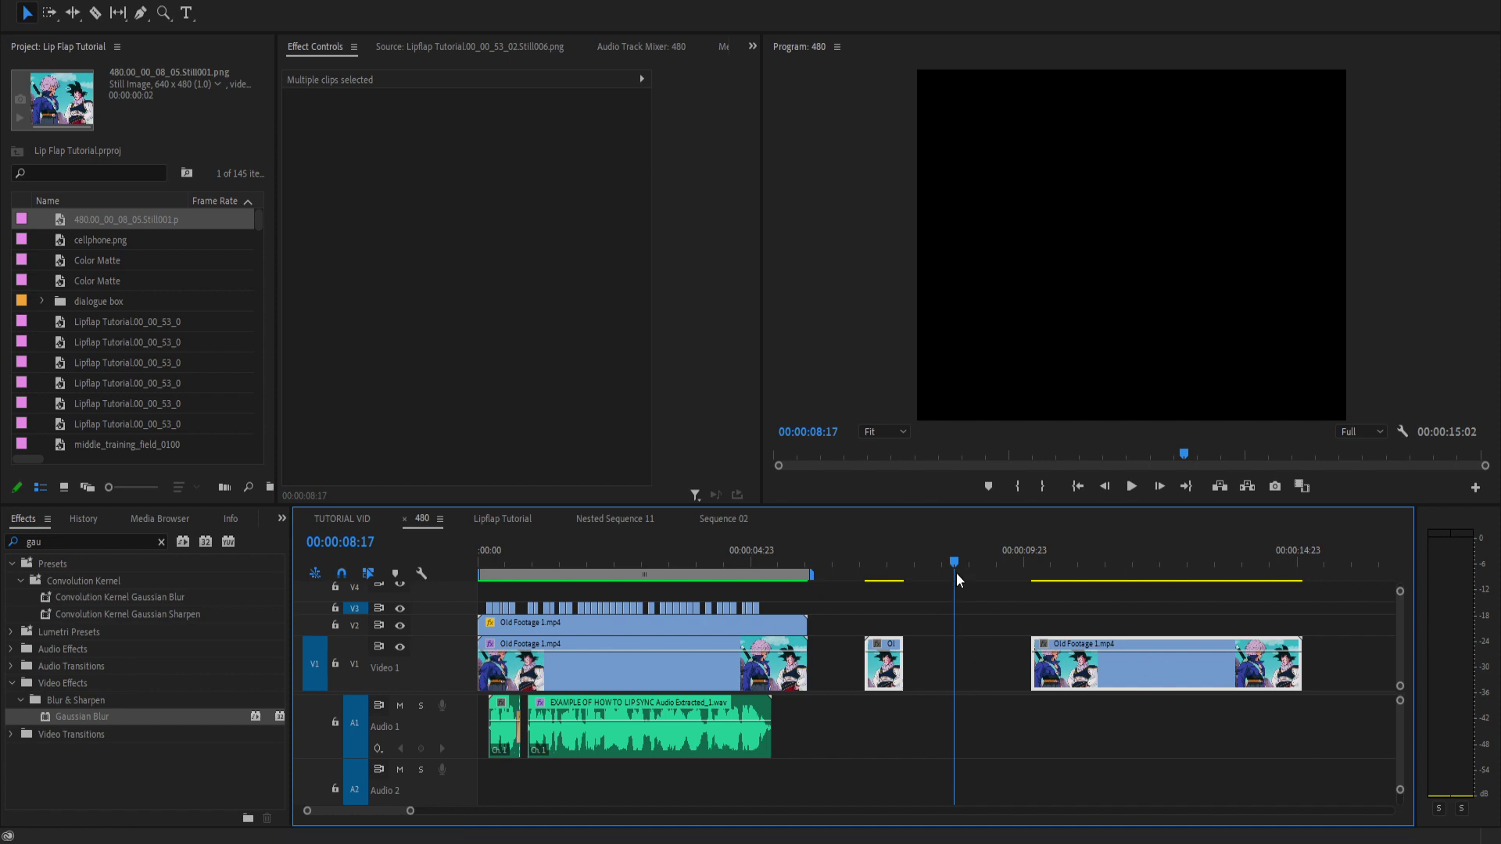
key(ctrl+z)
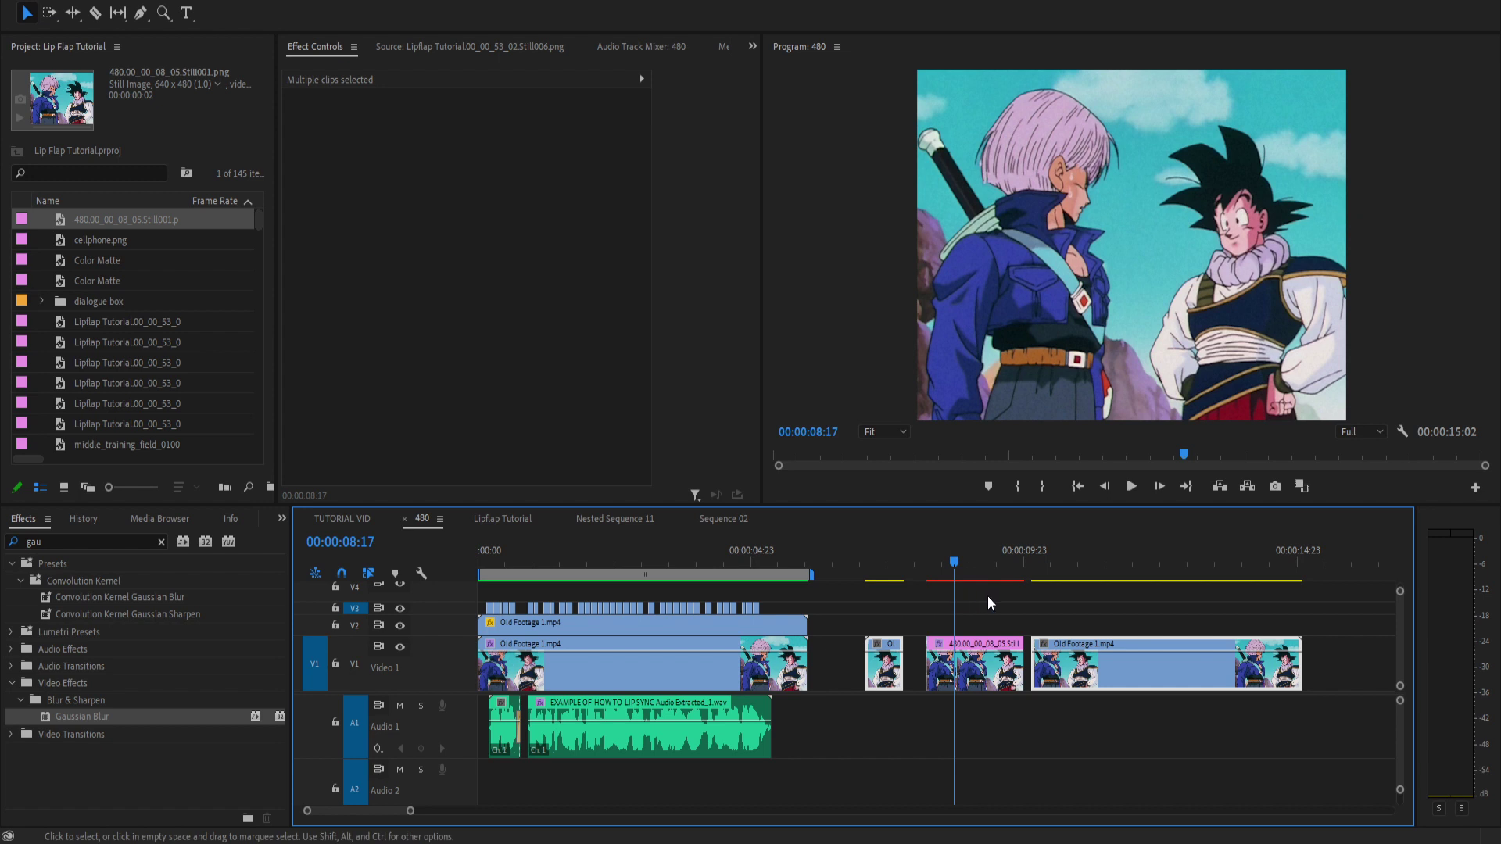
key(ctrl+z)
click(630, 562)
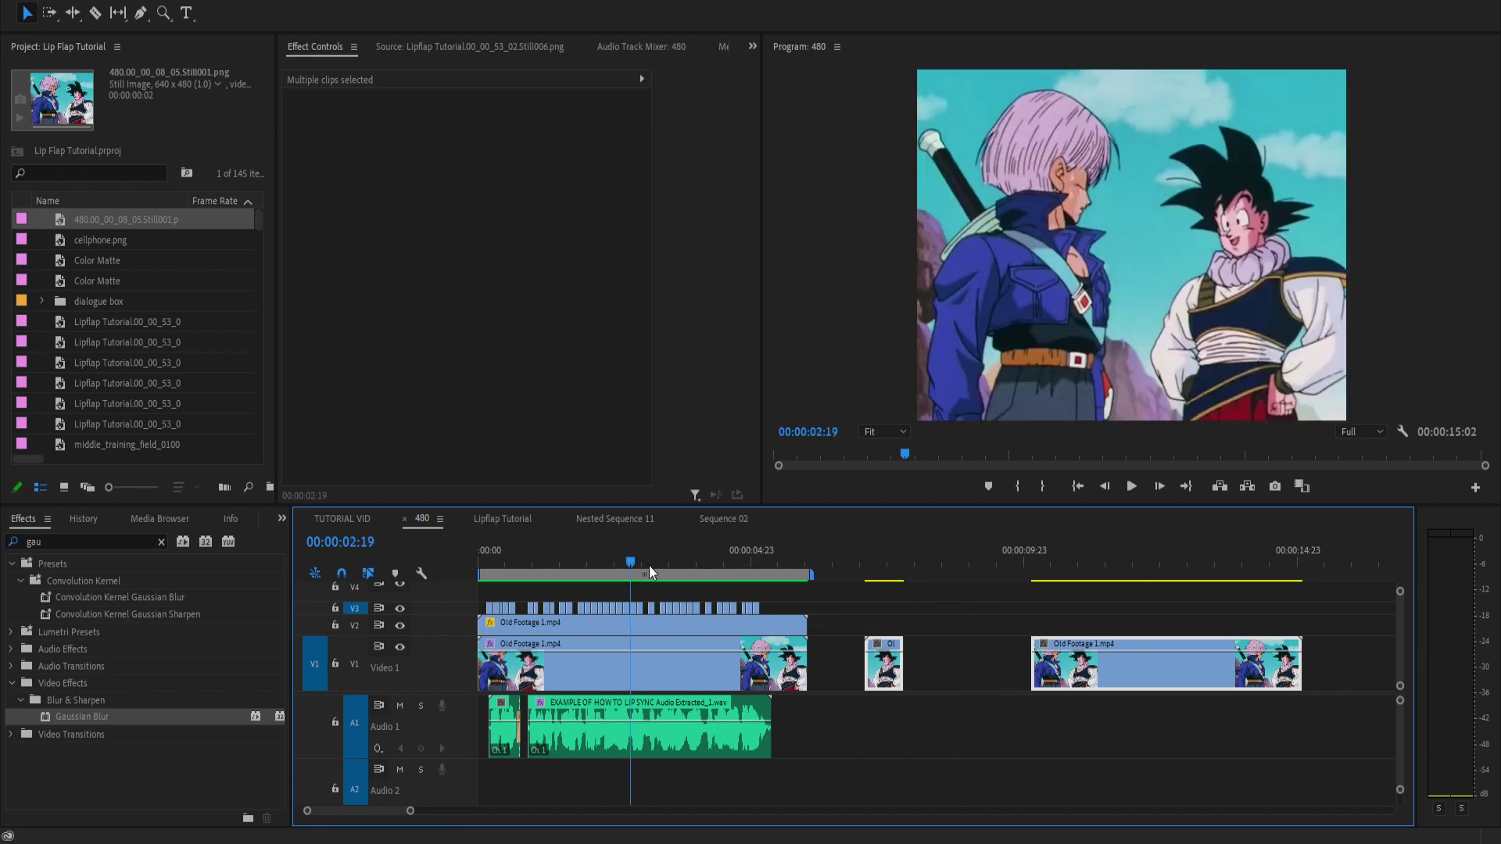
click(766, 561)
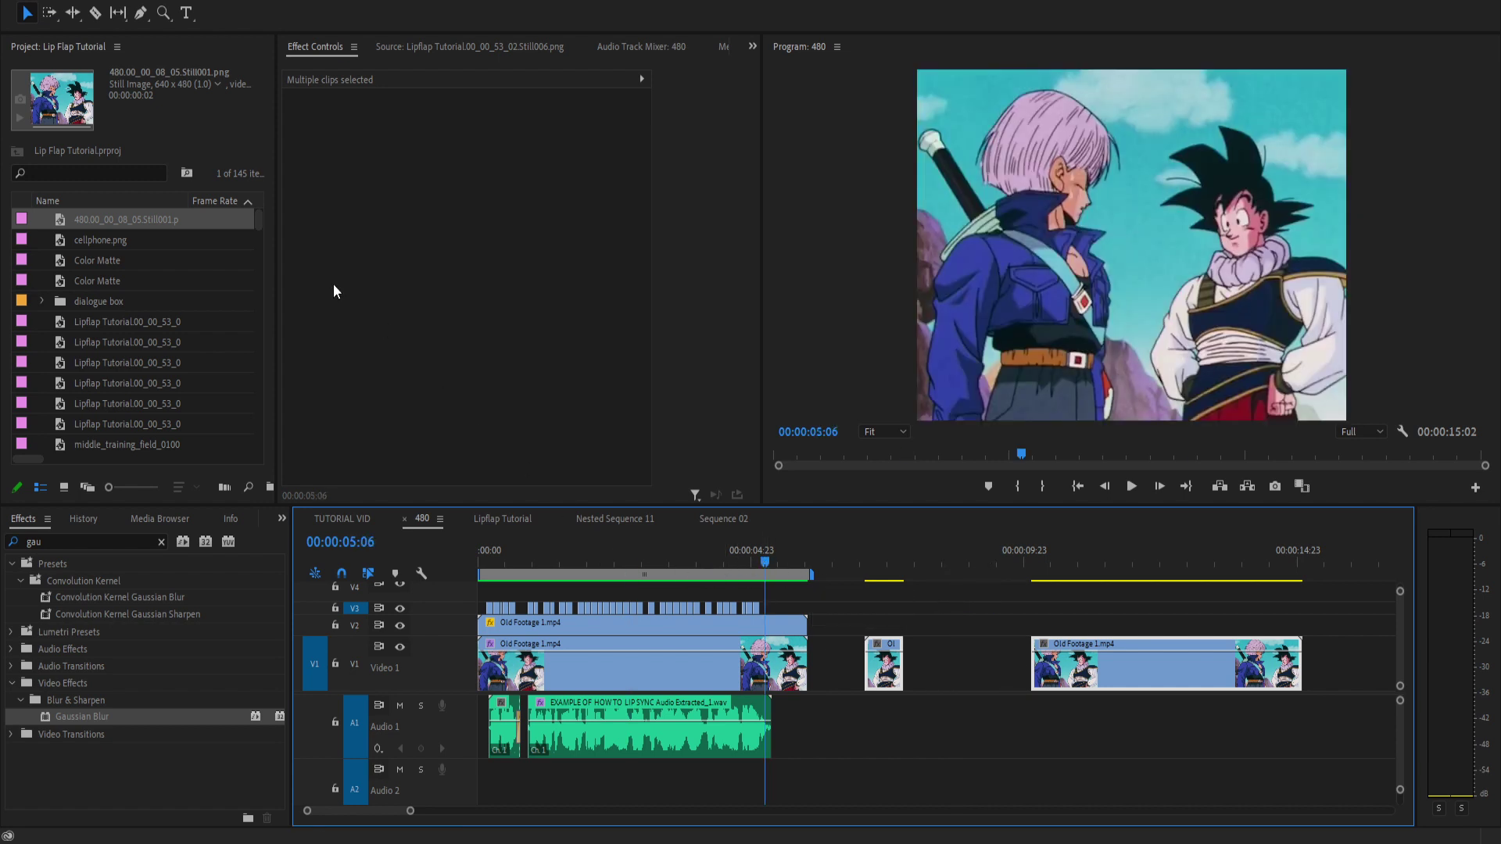